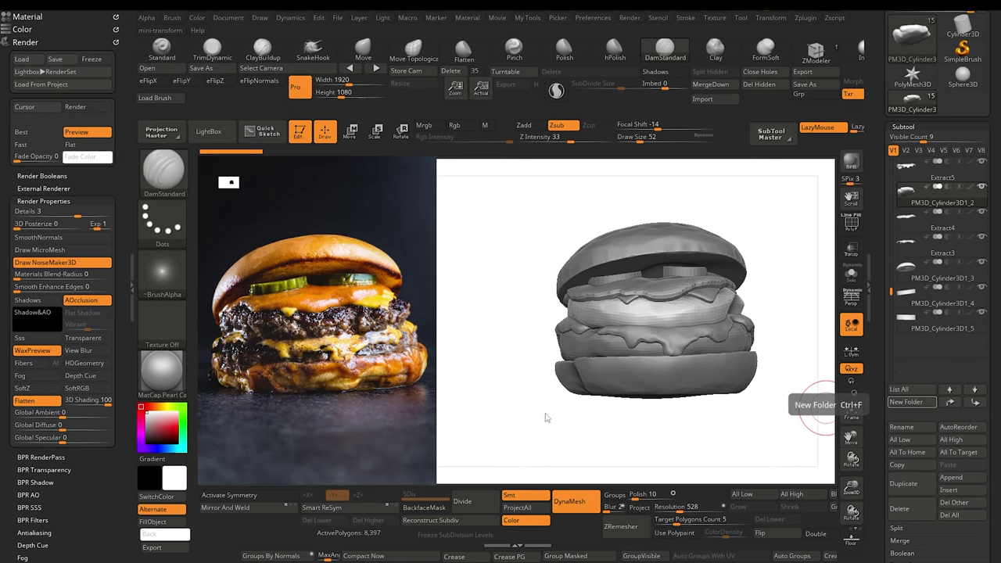
Step: Move the top bun subtool to the start of the subtool list
mouse_move(541, 416)
mouse_down()
mouse_move(536, 435)
mouse_move(540, 423)
mouse_move(526, 426)
mouse_up()
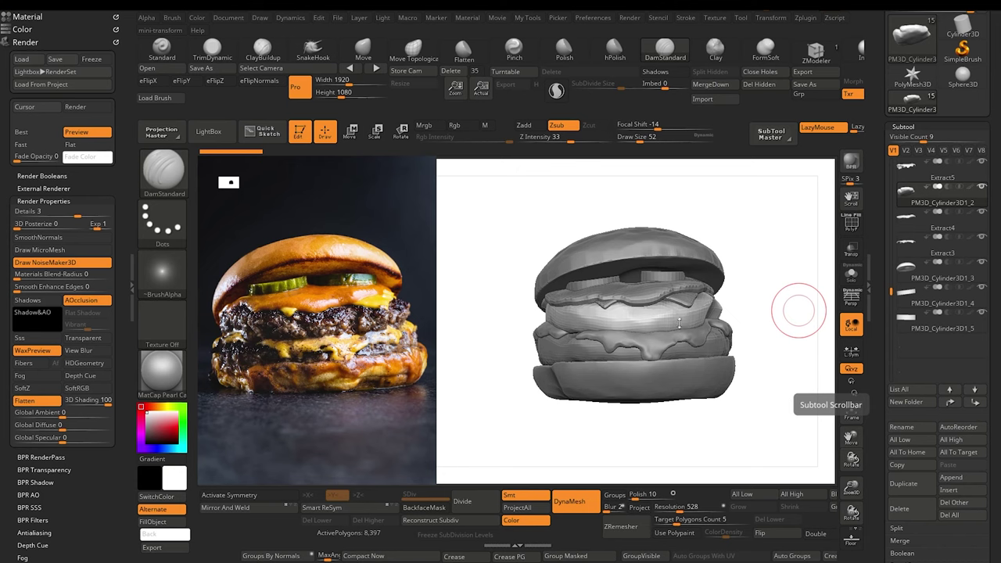
mouse_move(498, 324)
mouse_down()
mouse_move(503, 383)
mouse_move(511, 318)
mouse_up()
drag(482, 383, 498, 366)
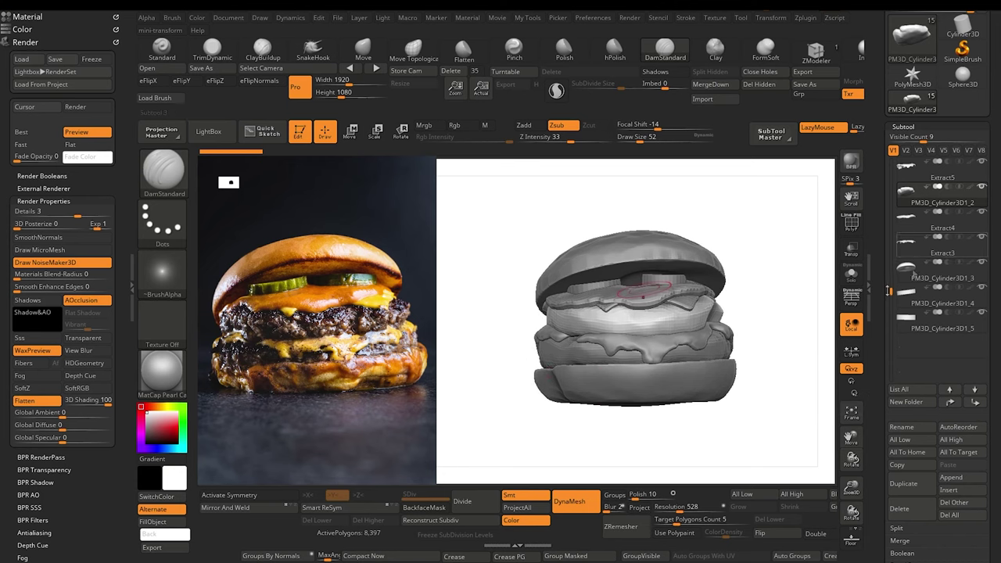
drag(887, 290, 887, 335)
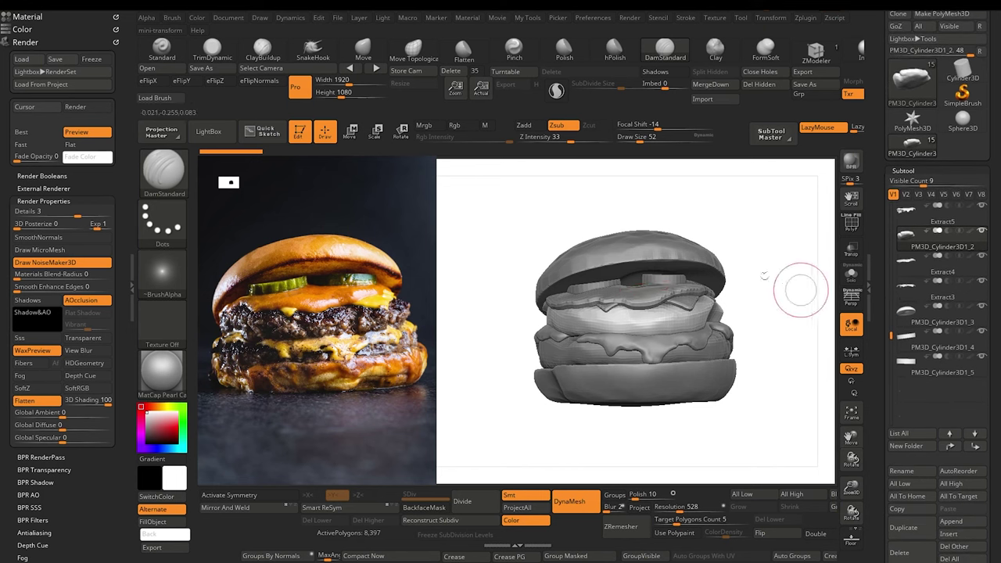
alt+click(636, 245)
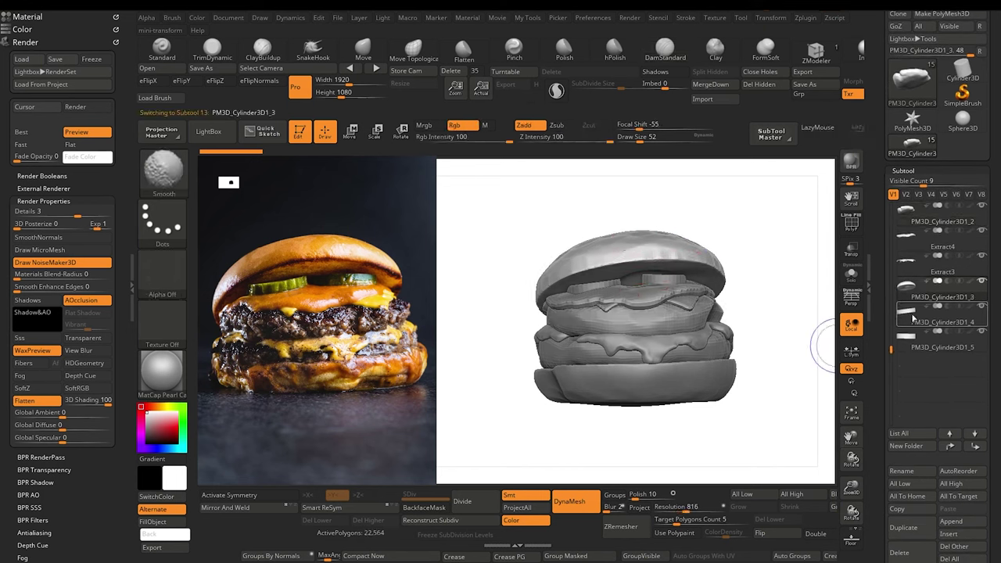
click(955, 449)
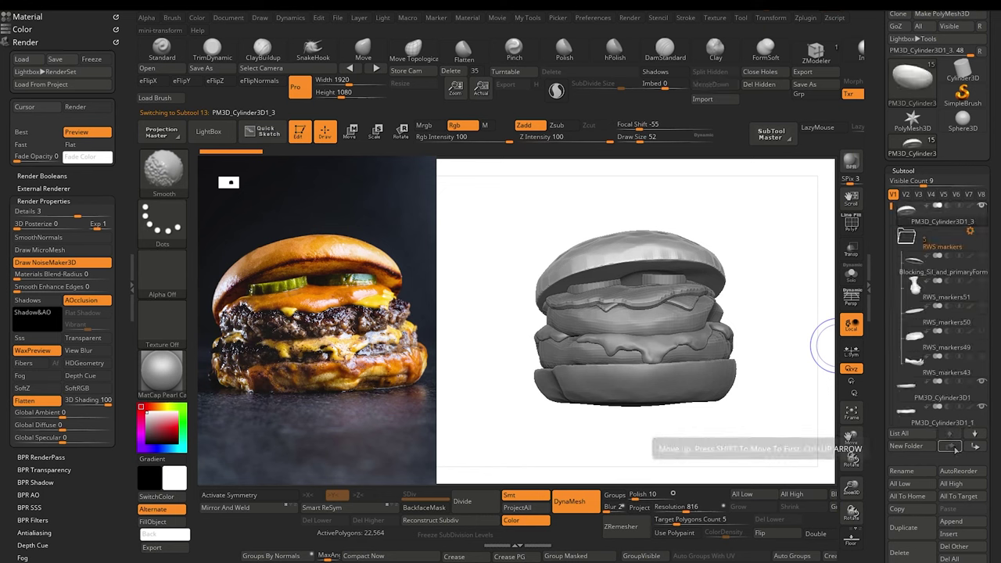
Step: Move both pickle slice subtools to the start of the subtool list
alt+click(608, 289)
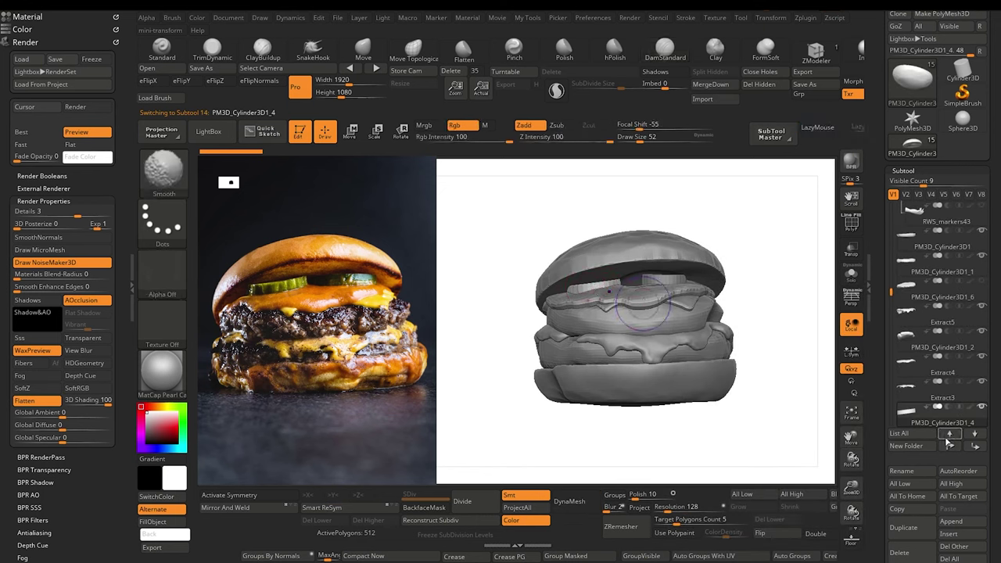
shift+click(950, 445)
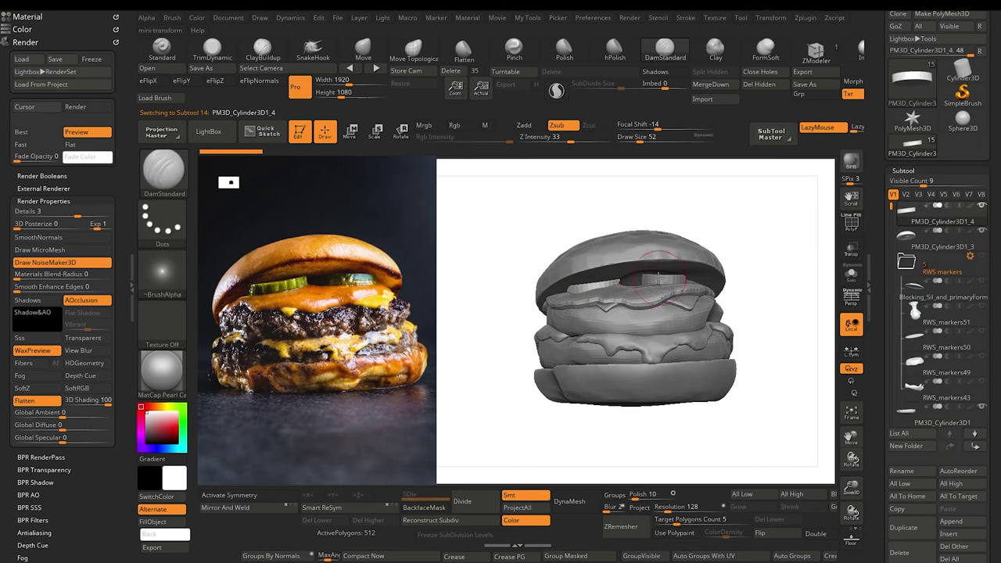
alt+click(658, 277)
shift+click(950, 445)
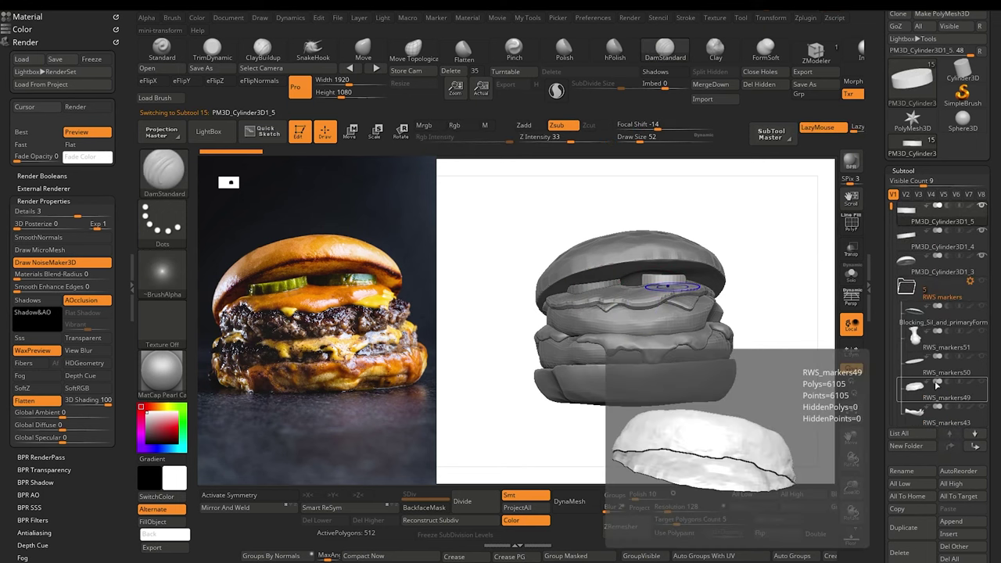
Step: Hide the top bun and both pickle slices, and collapse the RWS markers folder
drag(982, 207, 983, 259)
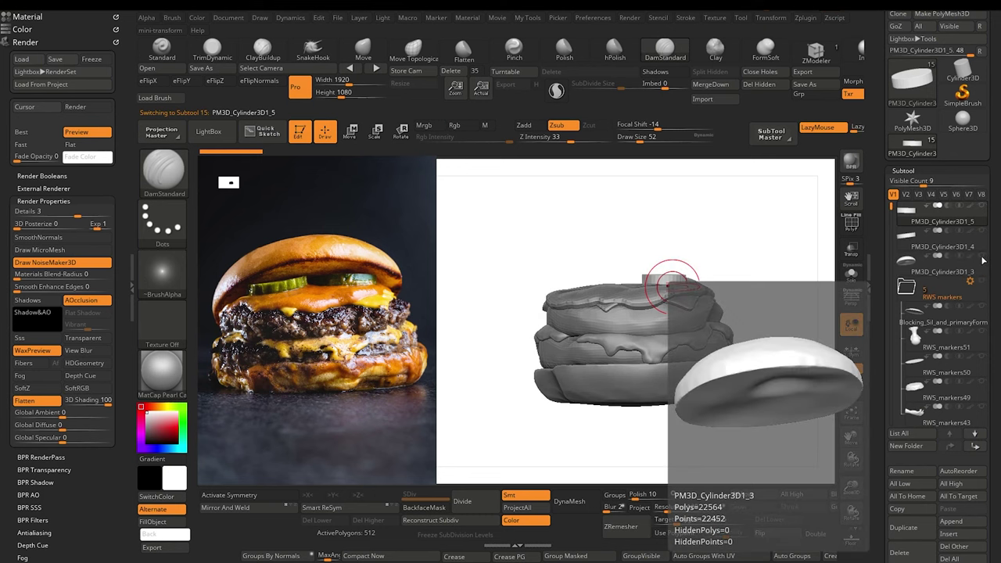
mouse_move(946, 359)
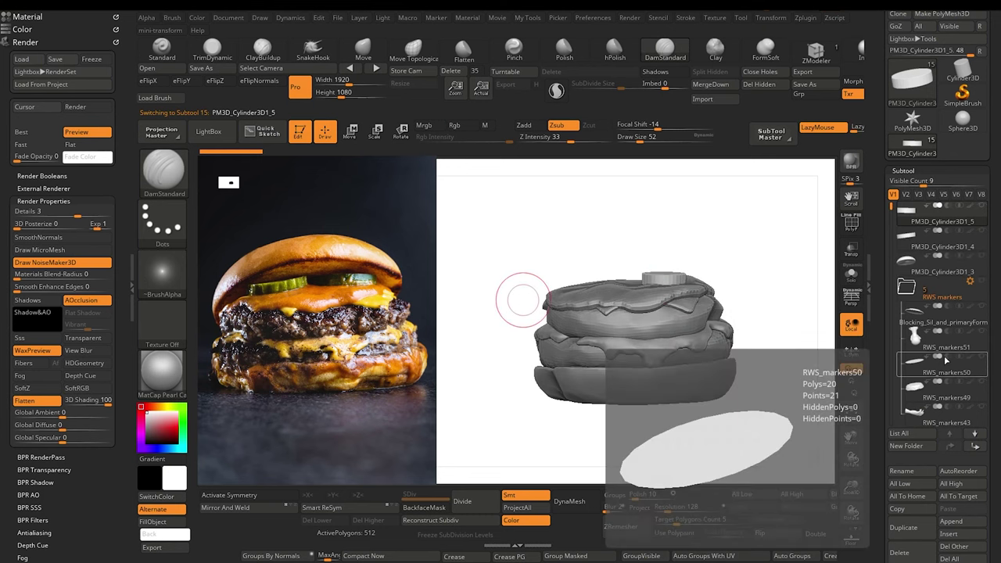
click(908, 288)
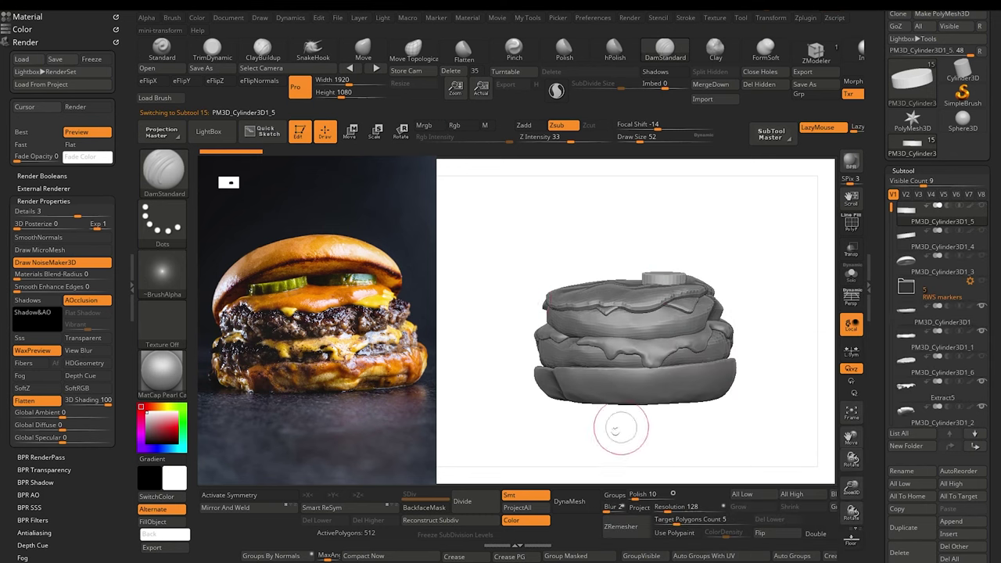
drag(621, 429, 606, 409)
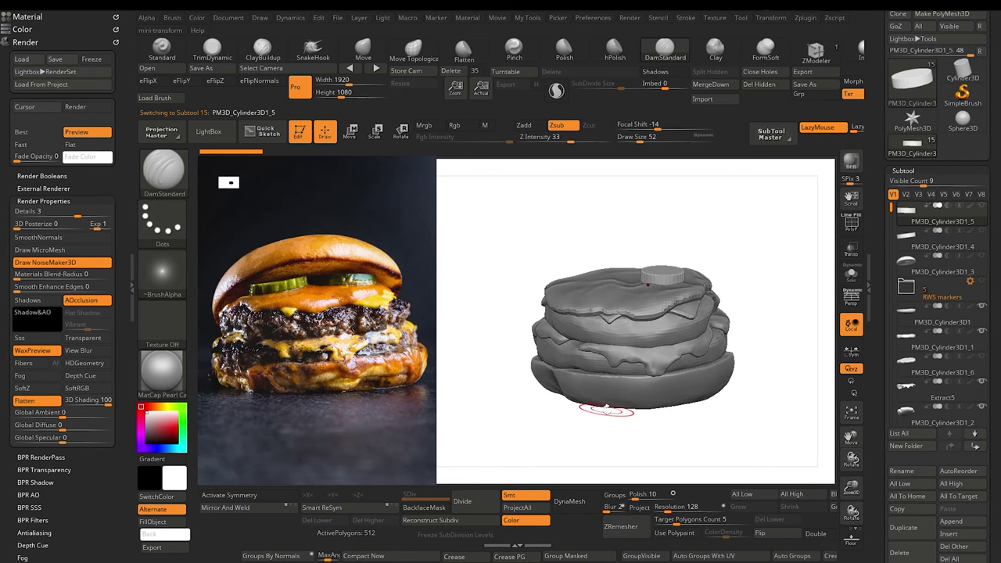
Step: Make the bottom bun the active subtool and combine the visible subtools into a Transpose Master TPoseMesh
click(913, 318)
shift+drag(516, 406, 509, 389)
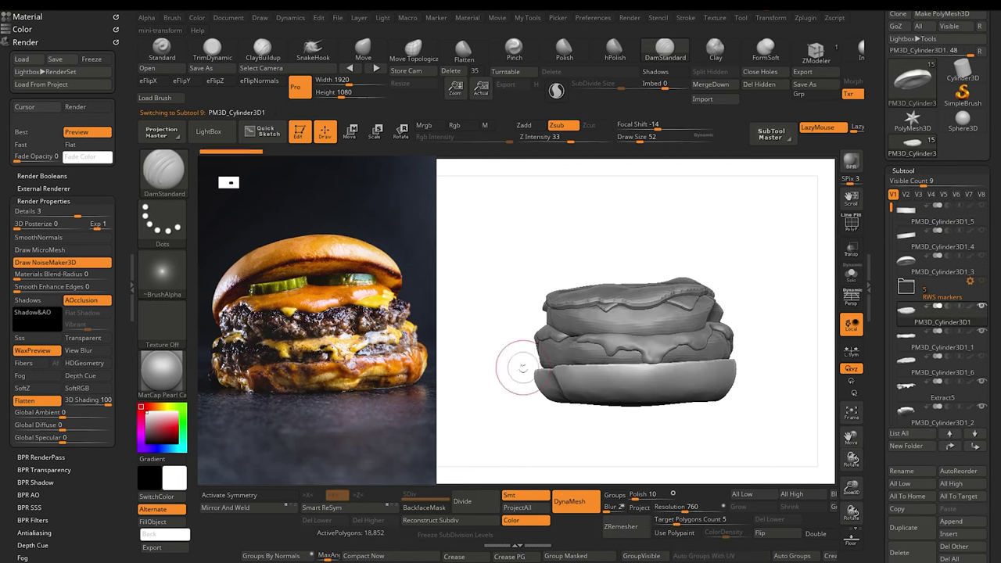
click(804, 20)
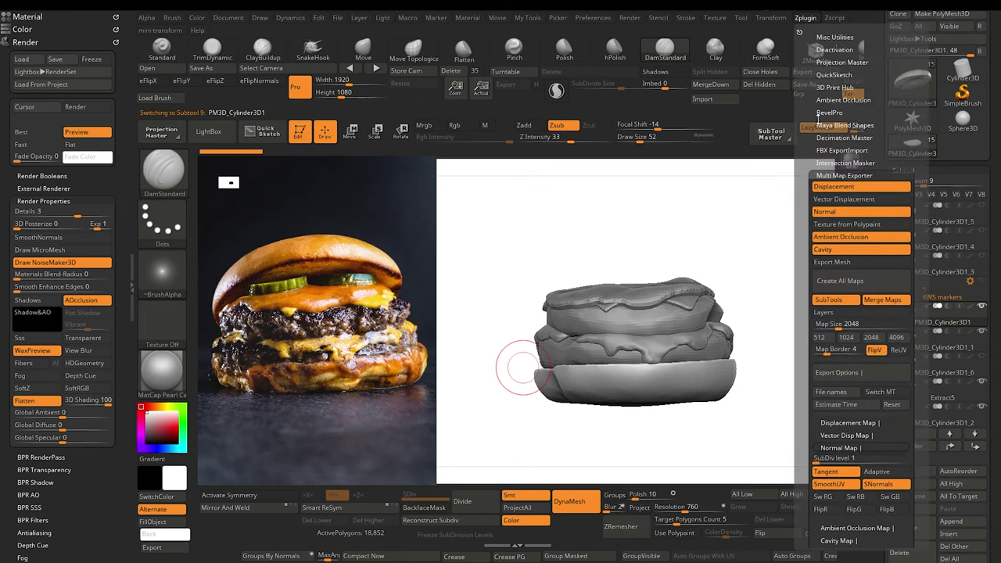
click(823, 176)
click(827, 237)
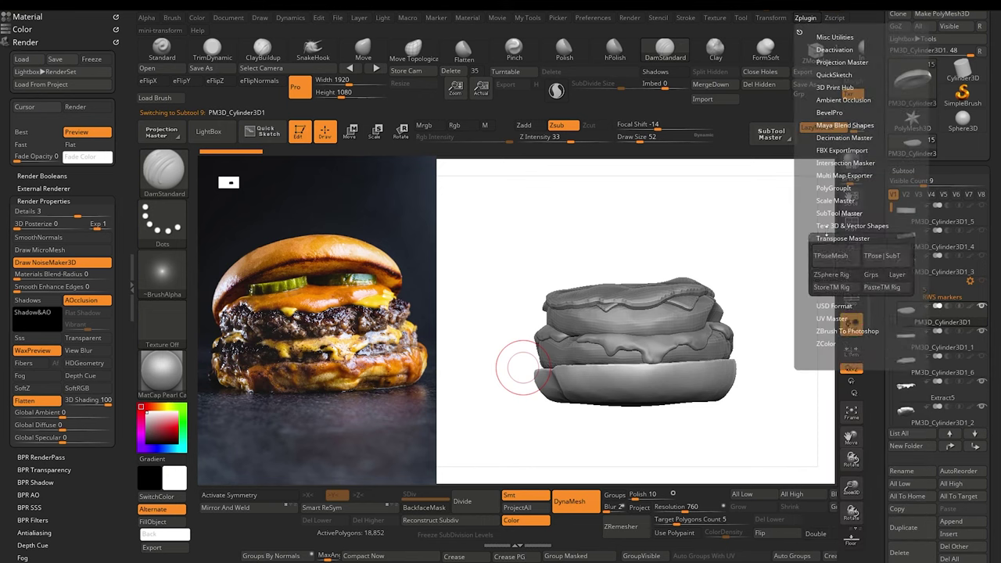
click(832, 257)
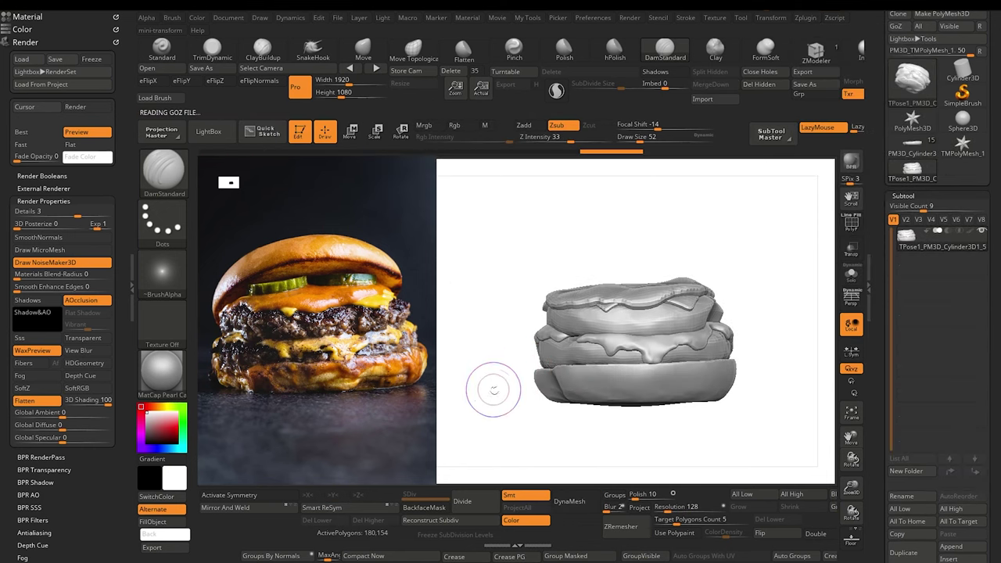
Step: Relocate the gizmo to the base of the combined burger mesh and squash the mesh slightly along its vertical axis
click(376, 131)
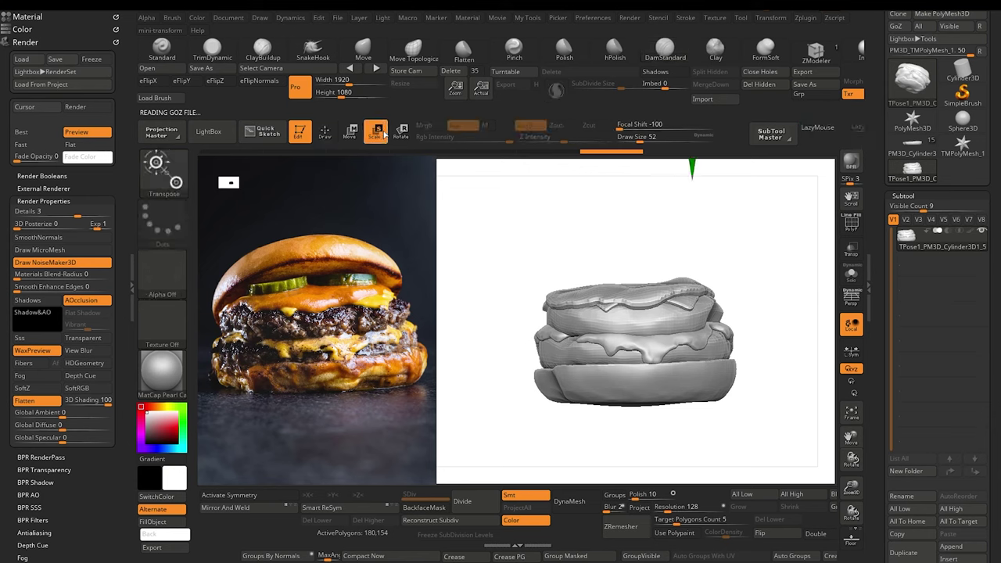
mouse_move(487, 275)
alt+mouse_down()
mouse_move(500, 298)
mouse_move(497, 358)
mouse_move(502, 315)
mouse_move(496, 430)
mouse_move(536, 452)
alt+mouse_up()
click(677, 222)
alt+drag(536, 452, 527, 320)
alt+drag(528, 371, 533, 394)
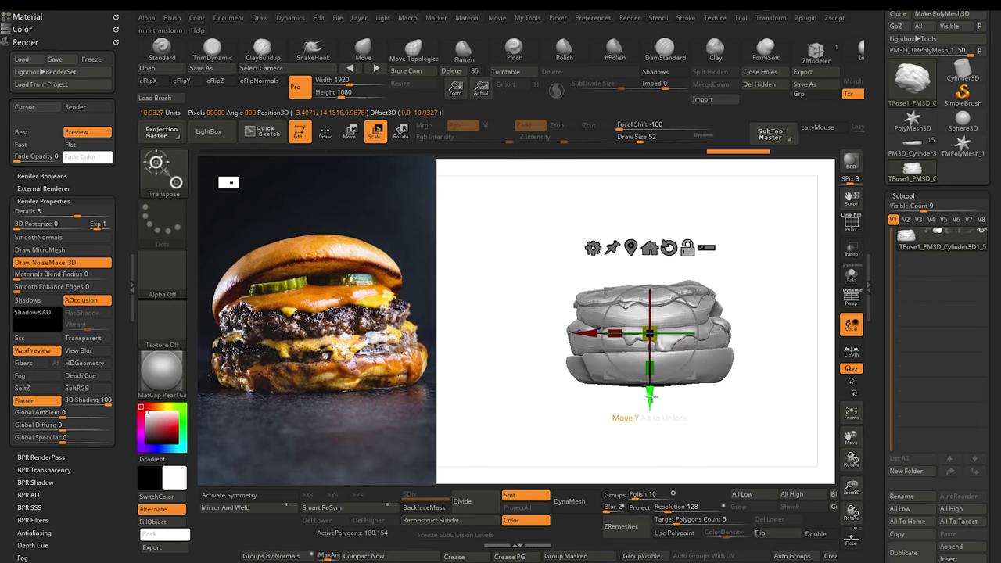
mouse_move(654, 397)
alt+mouse_down()
mouse_move(653, 448)
mouse_move(649, 415)
alt+mouse_up()
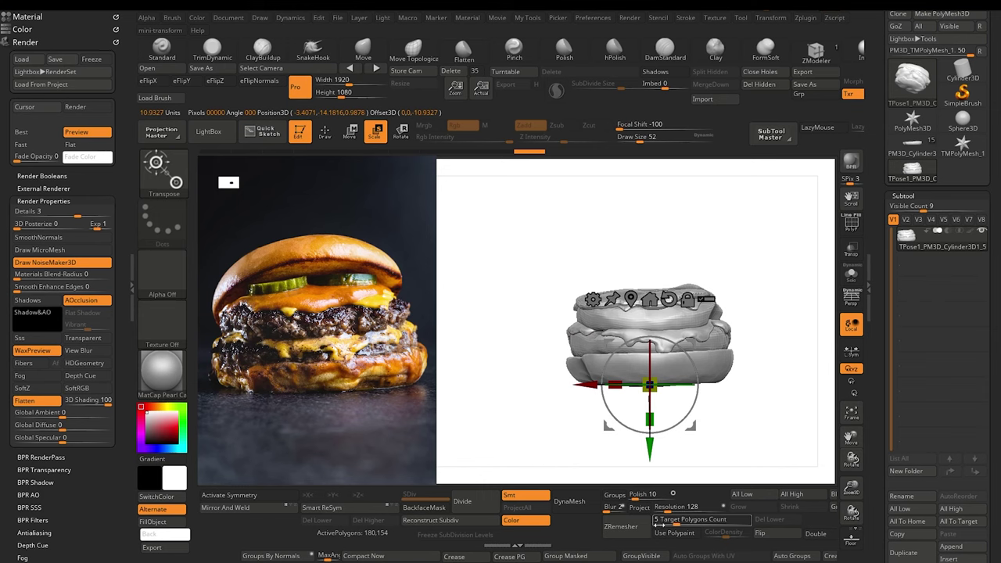
mouse_move(524, 405)
mouse_down()
mouse_move(527, 418)
mouse_move(522, 405)
mouse_up()
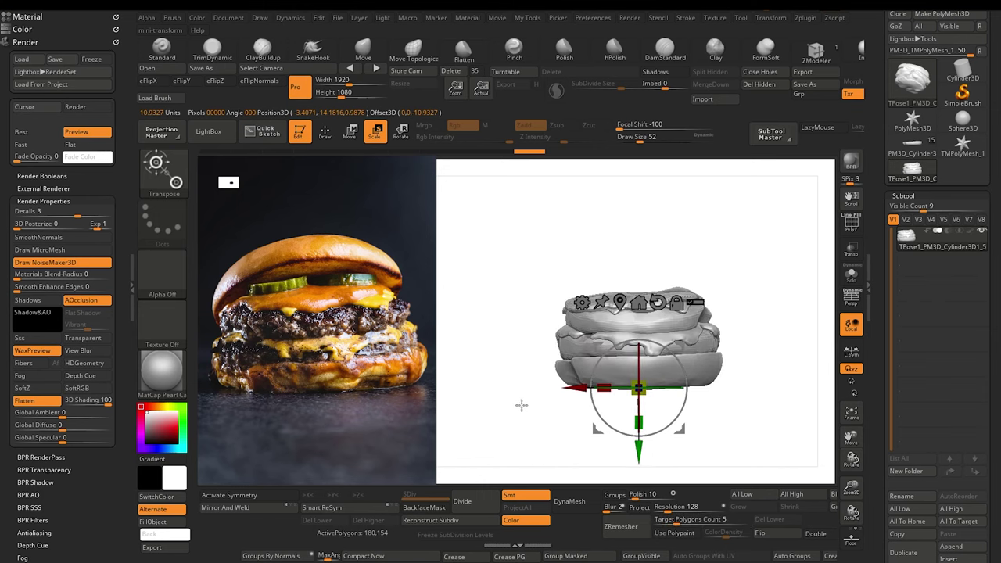
Step: Transfer the TPose mesh changes back to the subtools, and show the top bun and both pickle slices again
click(805, 17)
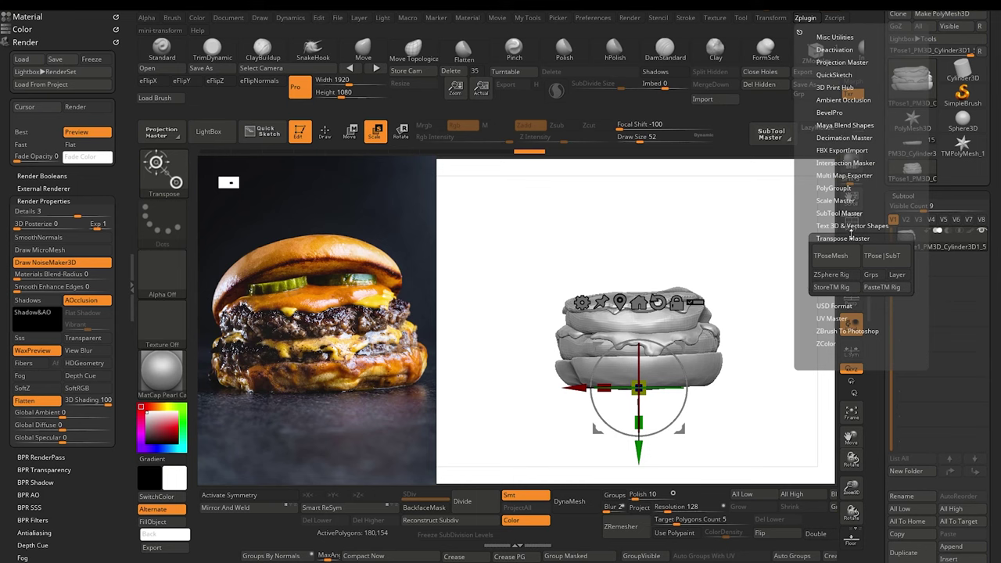
click(884, 257)
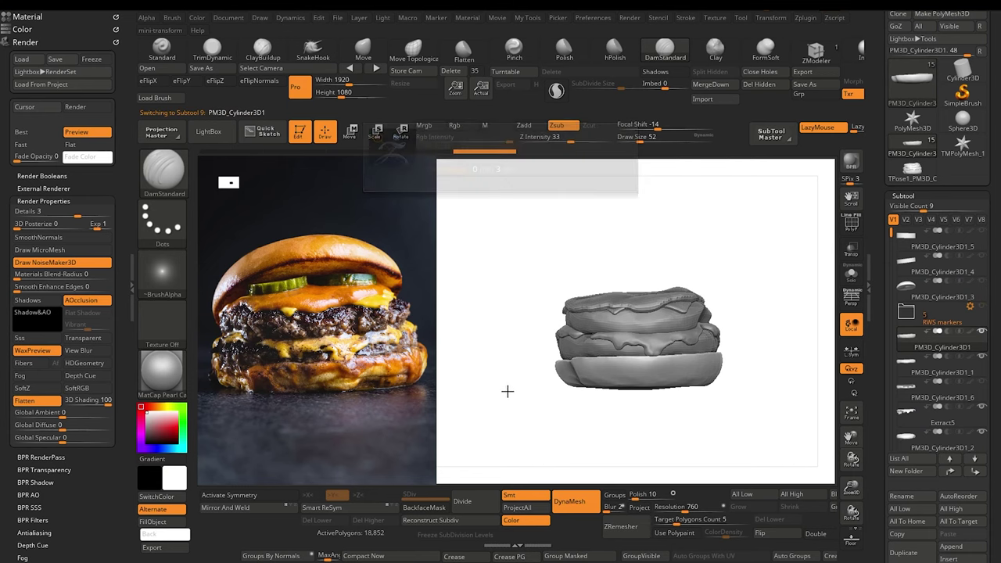
click(982, 281)
click(982, 256)
click(982, 230)
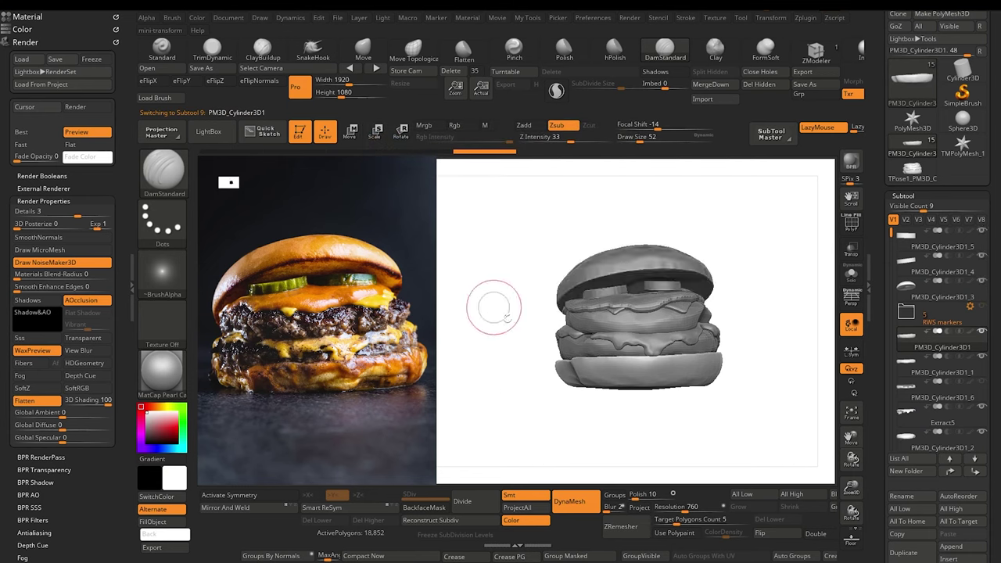
Step: Lower the two pickle slices and the top bun slightly with the Move gizmo so they sit on the squashed stack
alt+drag(494, 307, 515, 346)
alt+click(677, 283)
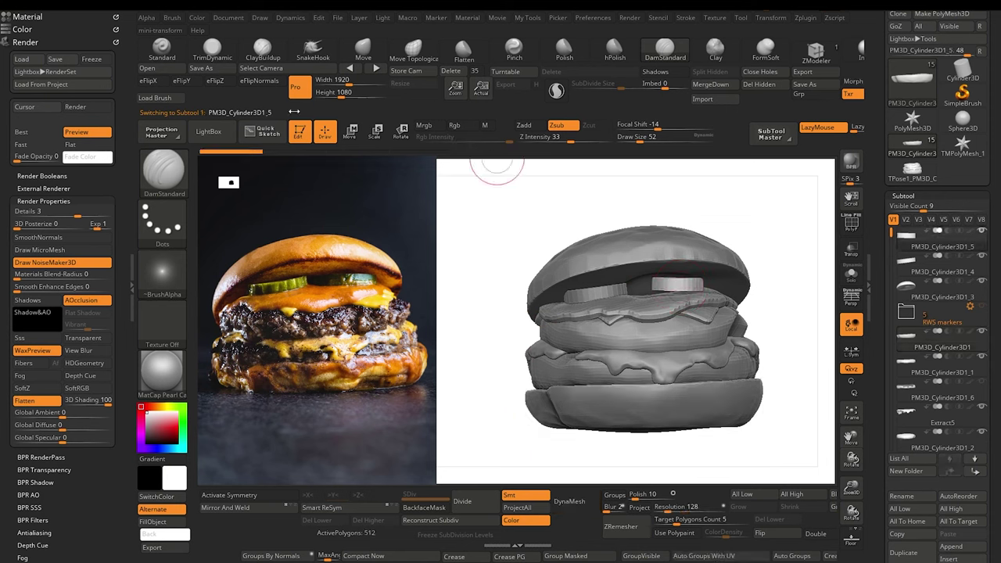
click(350, 131)
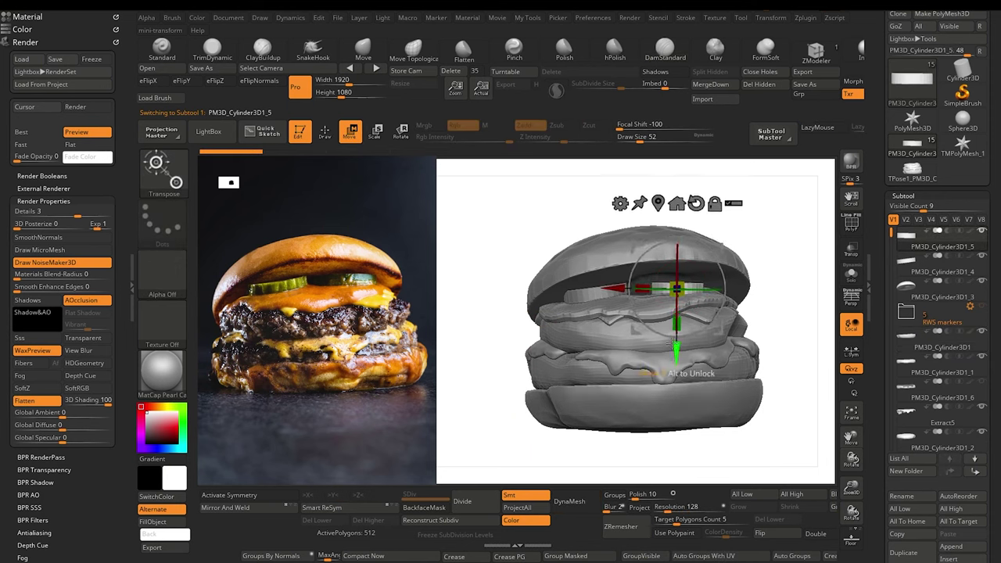
alt+click(610, 354)
drag(604, 363, 604, 365)
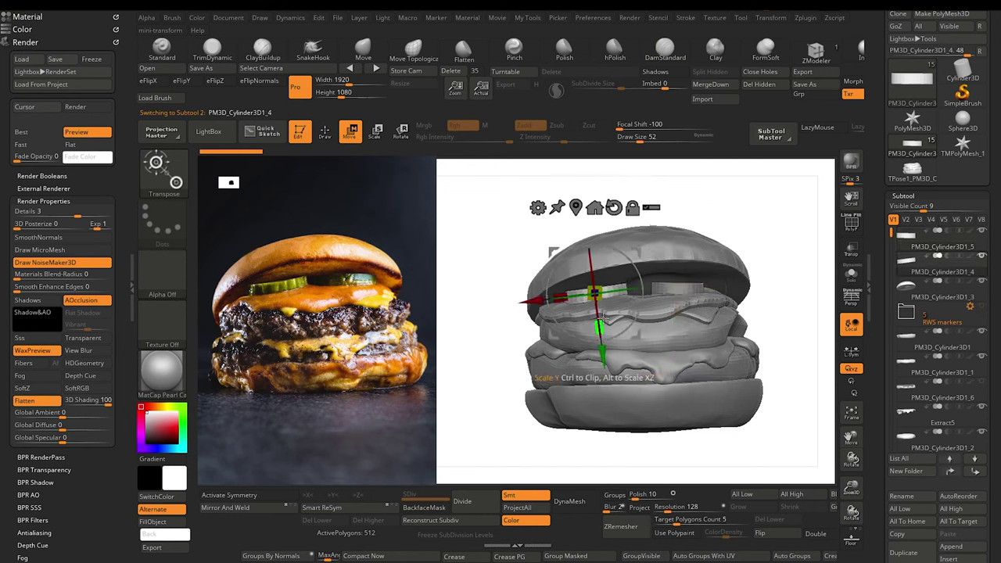
alt+click(656, 240)
drag(635, 335, 635, 345)
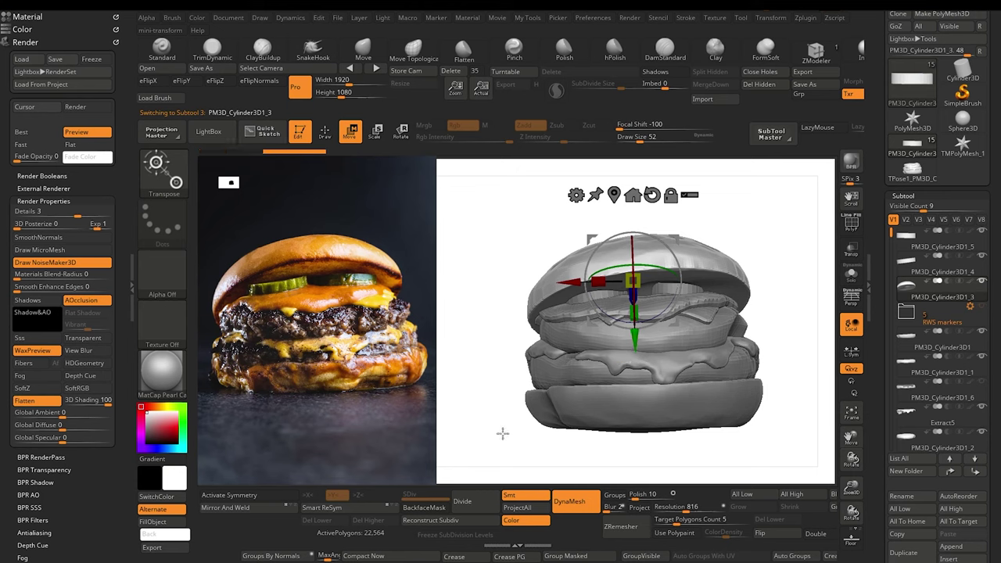
mouse_move(502, 433)
alt+mouse_down()
mouse_move(525, 448)
mouse_move(502, 444)
alt+mouse_up()
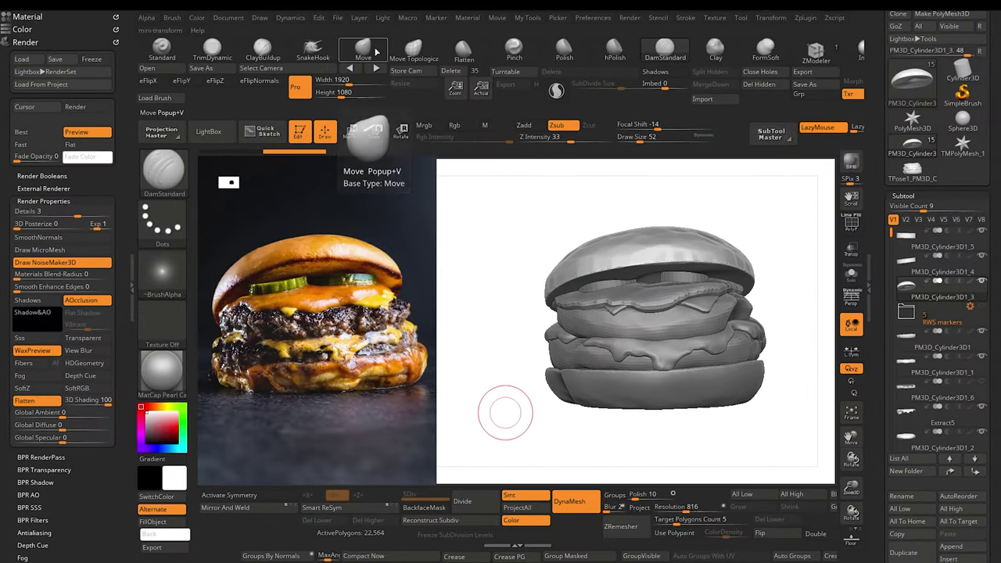
Step: Reshape the dripping edge of the lower cheese layer with the Move brush at draw size 72
click(365, 49)
alt+click(687, 344)
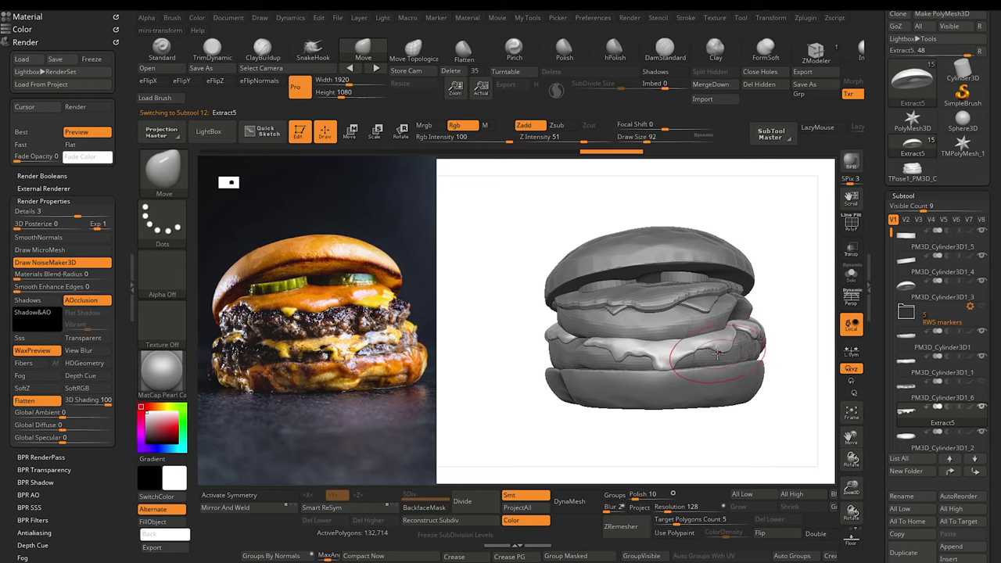
key([)
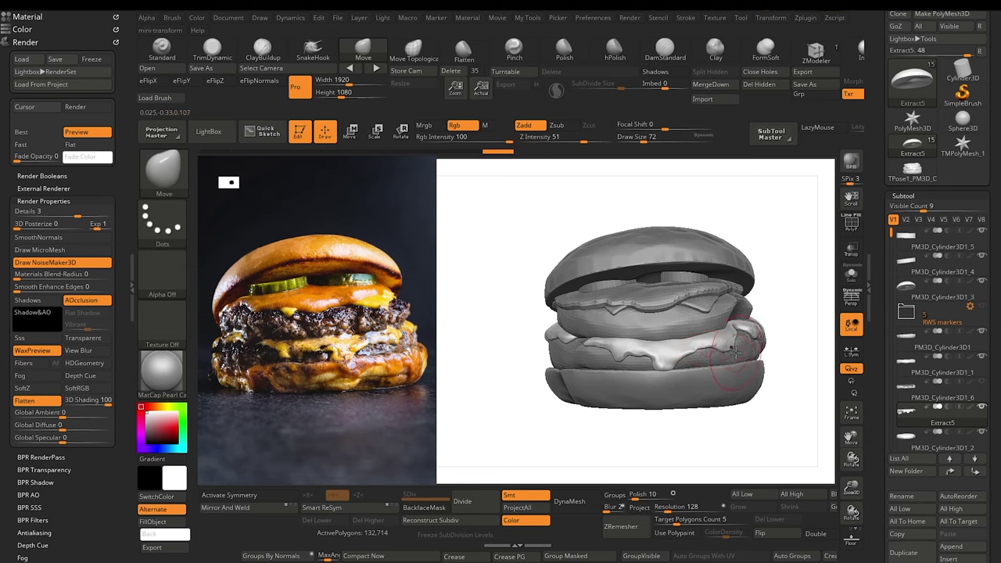
mouse_move(512, 418)
mouse_down()
mouse_move(523, 421)
mouse_move(522, 437)
mouse_move(520, 422)
mouse_up()
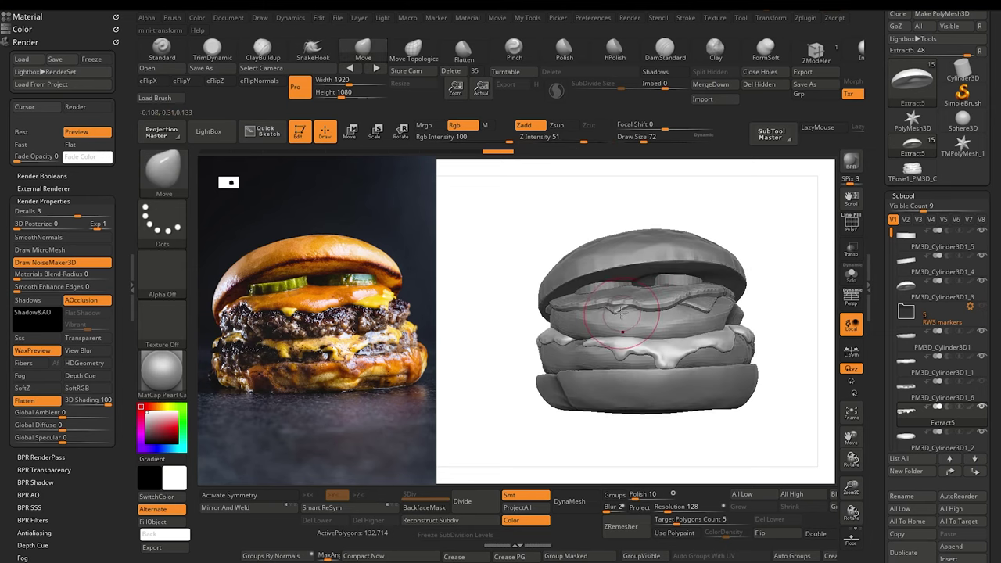
drag(477, 380, 483, 404)
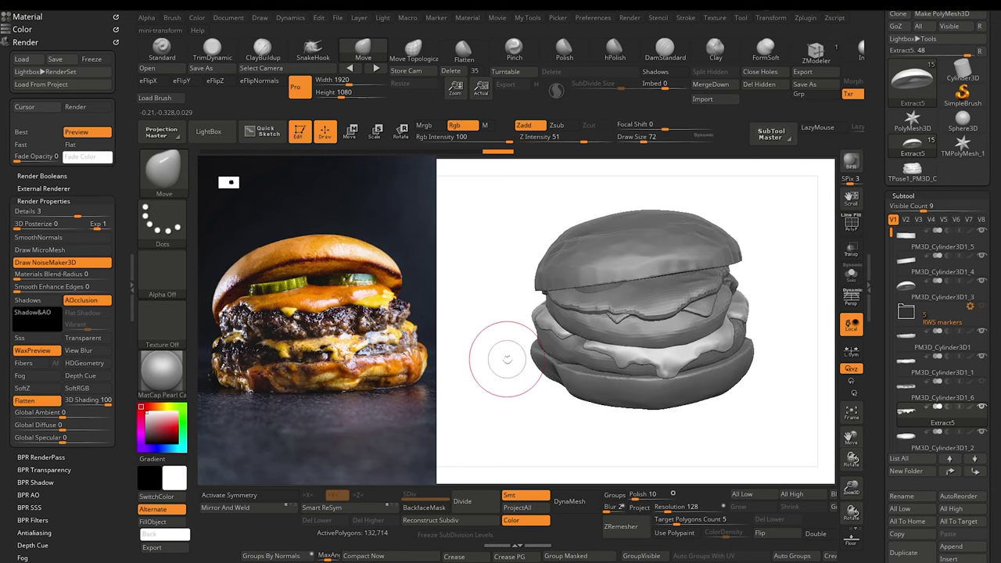
Step: Reshape the wavy front edge of the topmost cheese layer, Extract4, with the Move brush at draw size 116
alt+click(617, 321)
drag(541, 432, 544, 448)
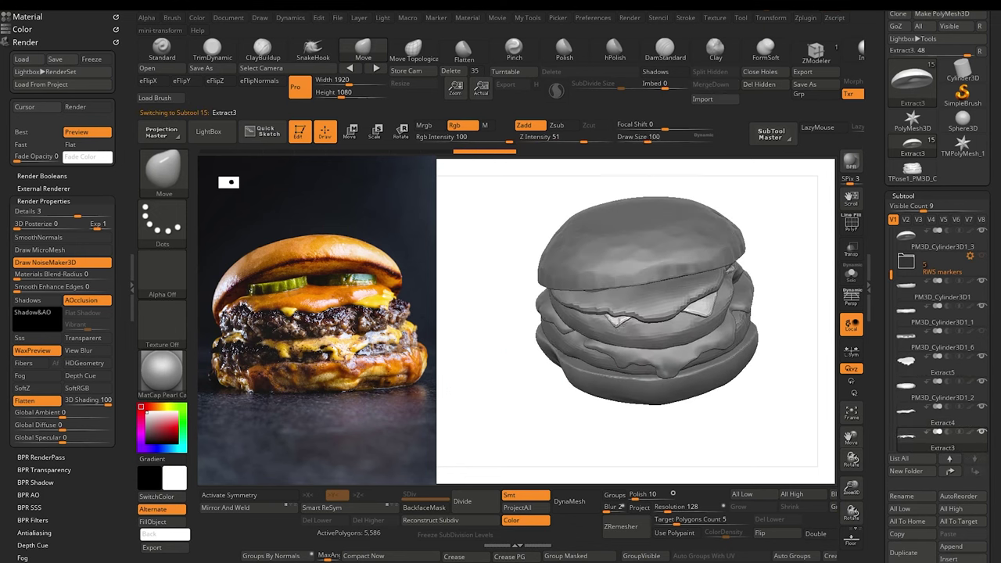
alt+click(626, 313)
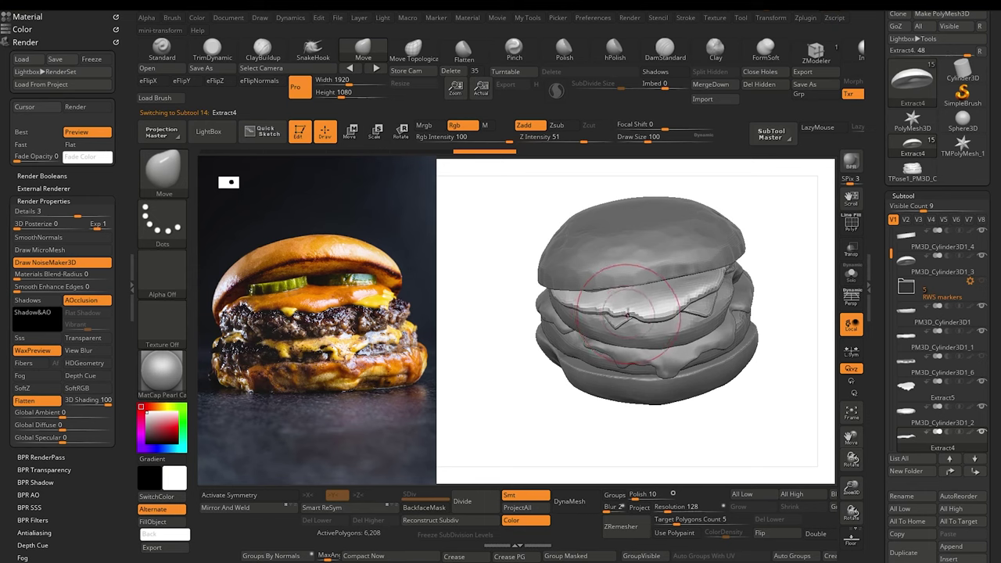
drag(519, 394, 521, 360)
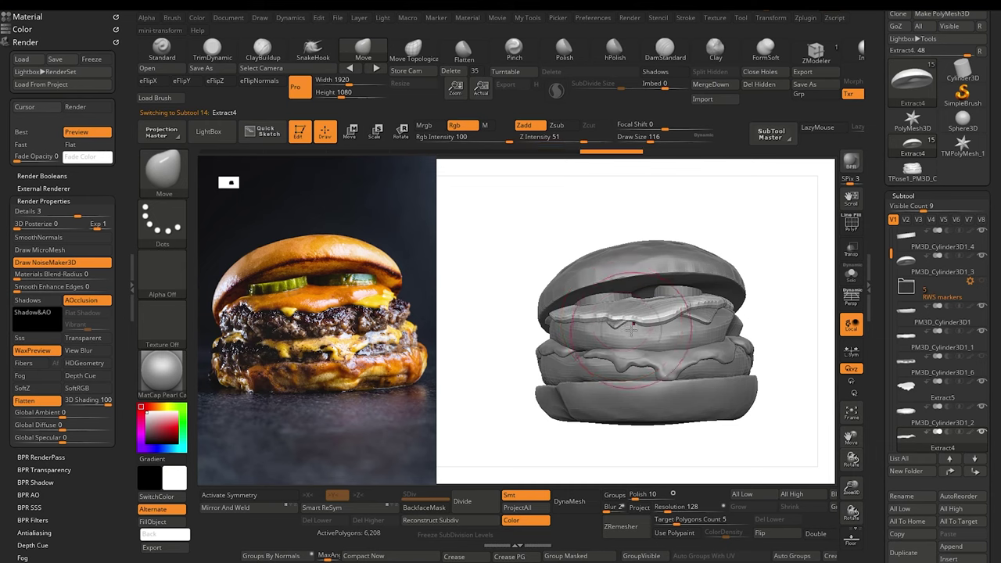
drag(492, 360, 492, 336)
drag(493, 336, 488, 365)
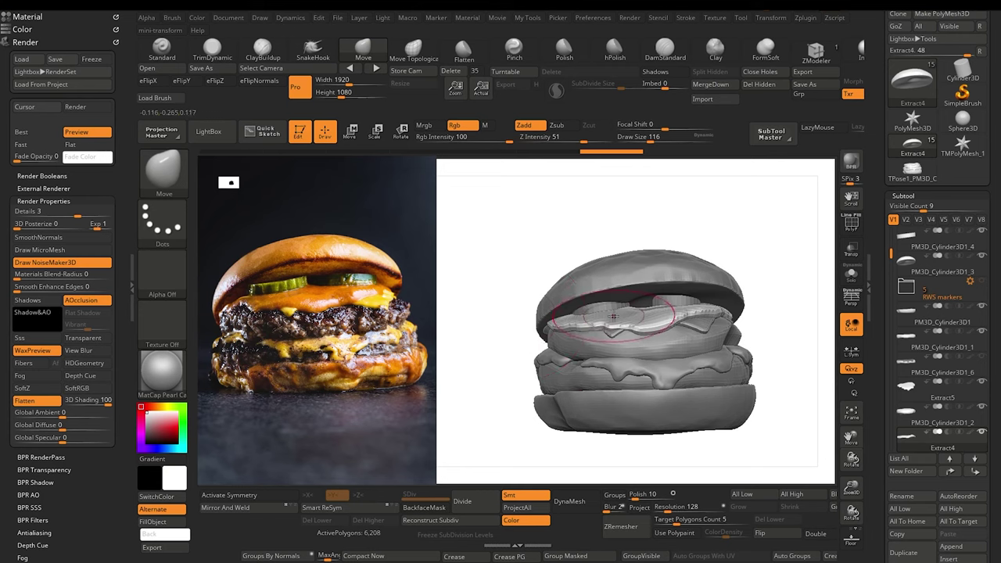
Step: Nudge the pointed corner of the Extract3 cheese slice and the layer draped over it with the Move brush at draw size 148
alt+click(614, 332)
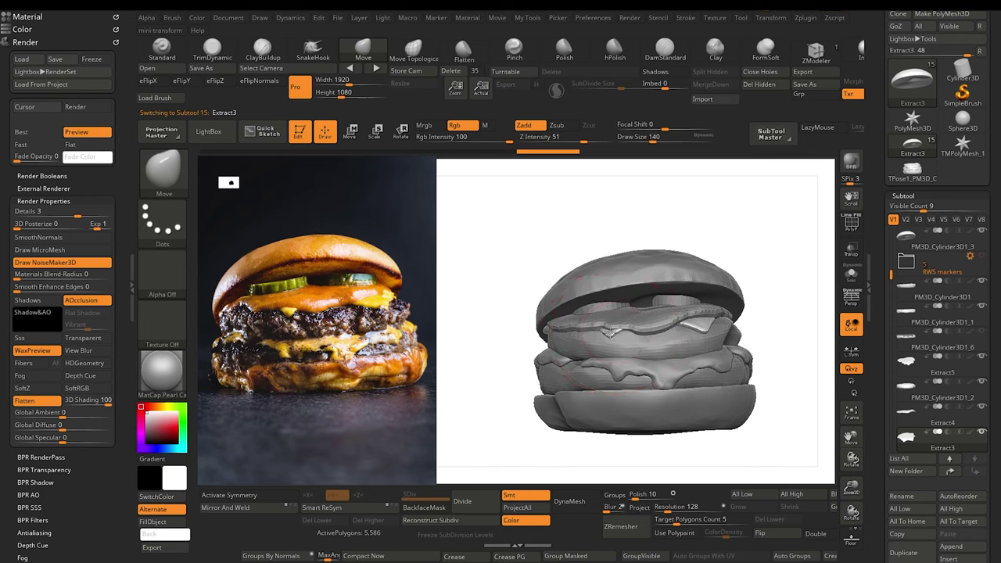
drag(610, 332, 608, 336)
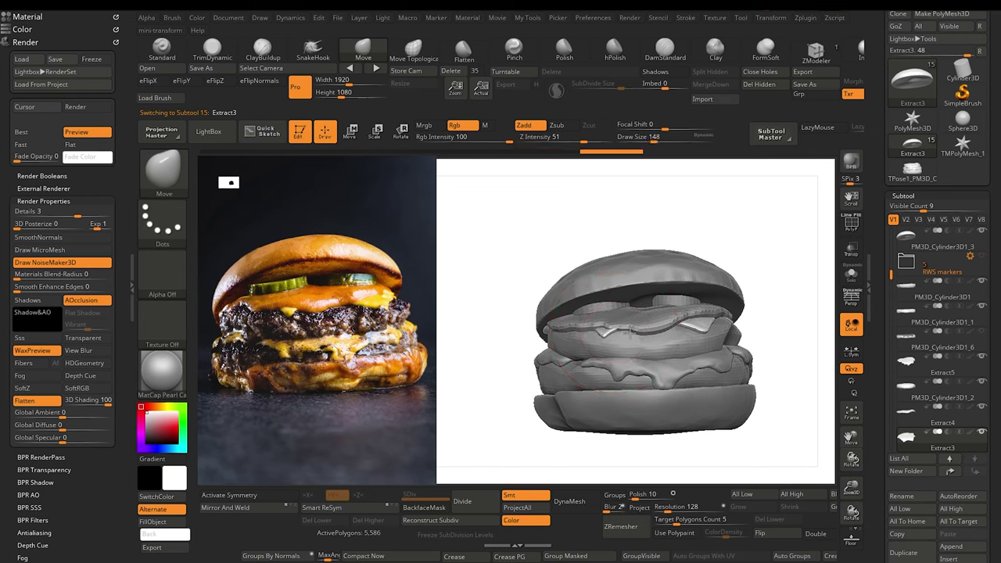
alt+click(635, 332)
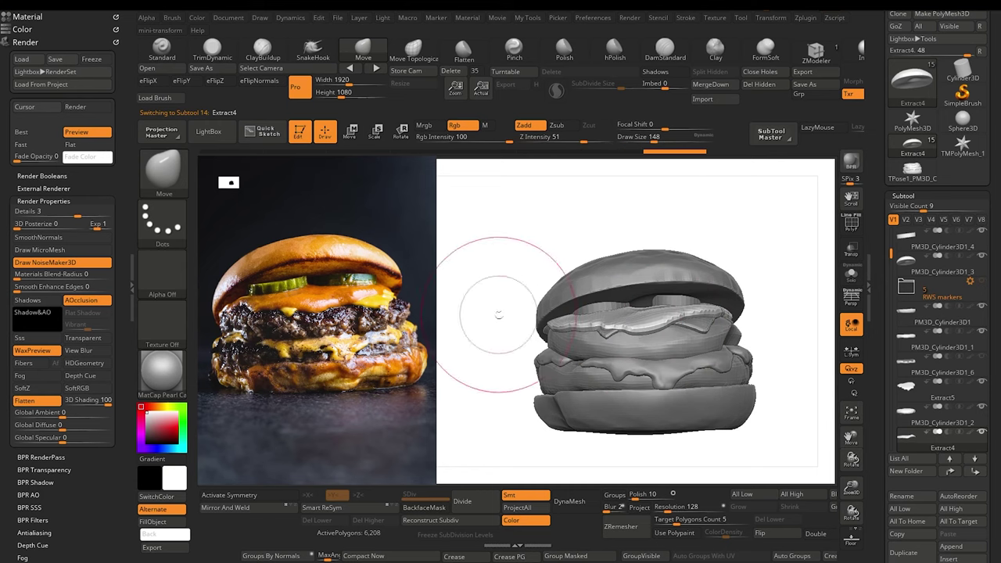
alt+click(604, 332)
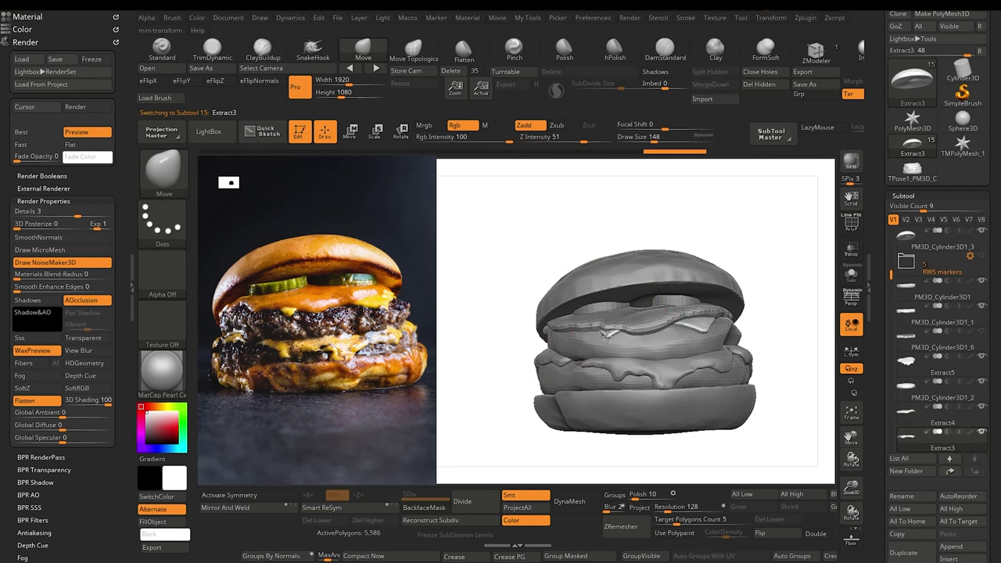
drag(485, 403, 486, 430)
key(bracketleft)
key(bracketleft)
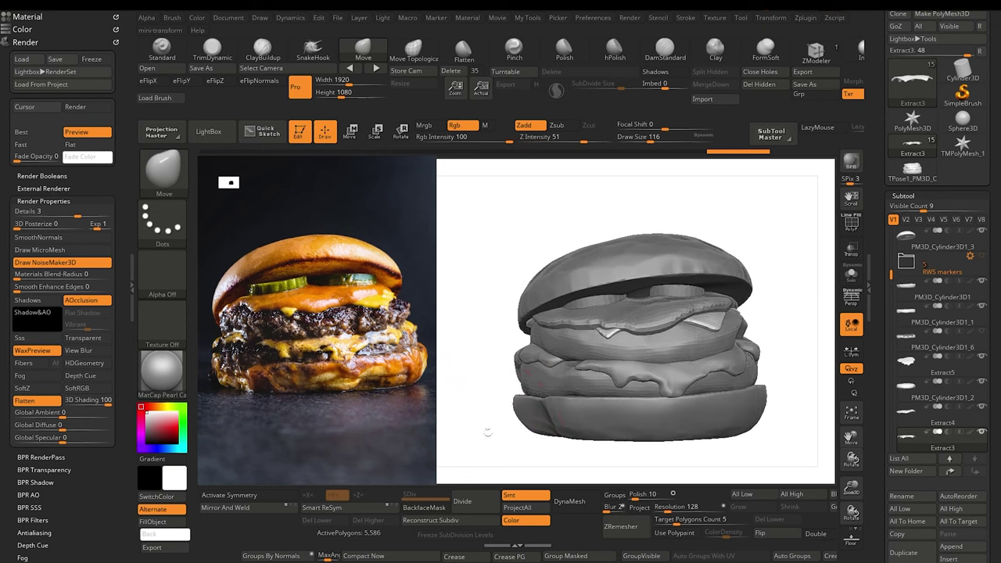
Step: Soften the crease at the bottom bun's front left with the TrimDynamic brush at draw size 80 and below
alt+click(546, 416)
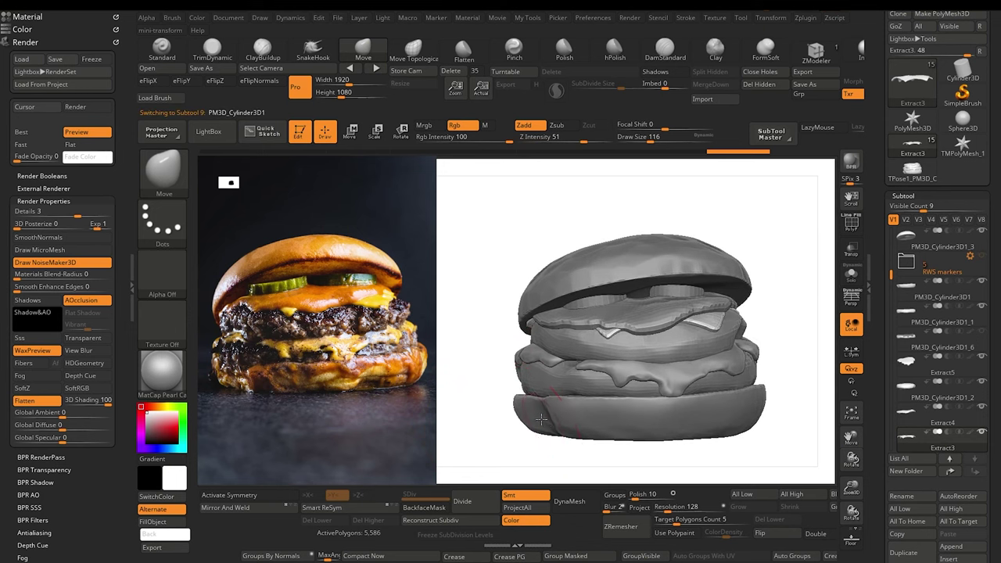
click(211, 49)
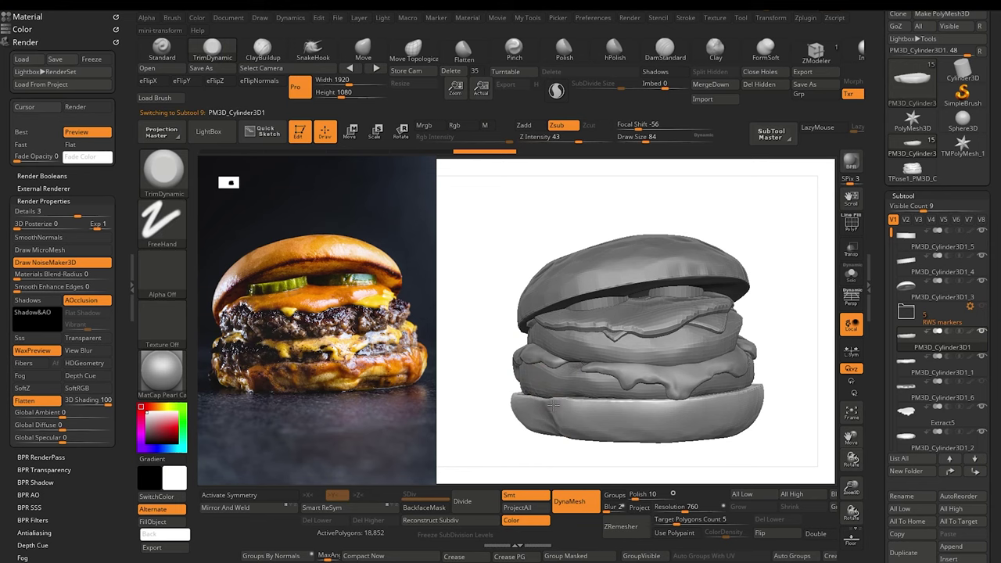
drag(556, 410, 548, 408)
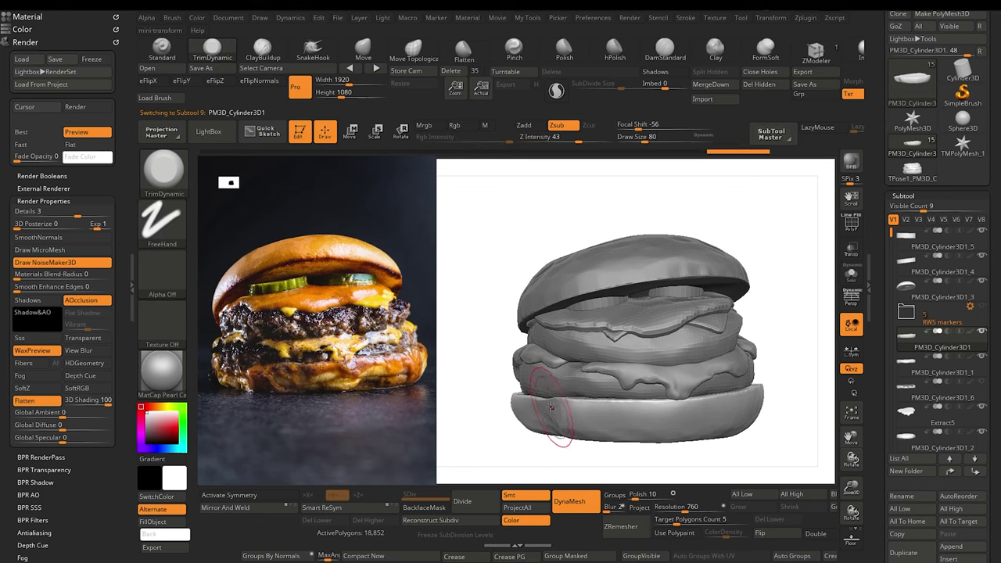
mouse_move(475, 443)
shift+mouse_down()
mouse_move(469, 407)
mouse_move(483, 426)
shift+mouse_up()
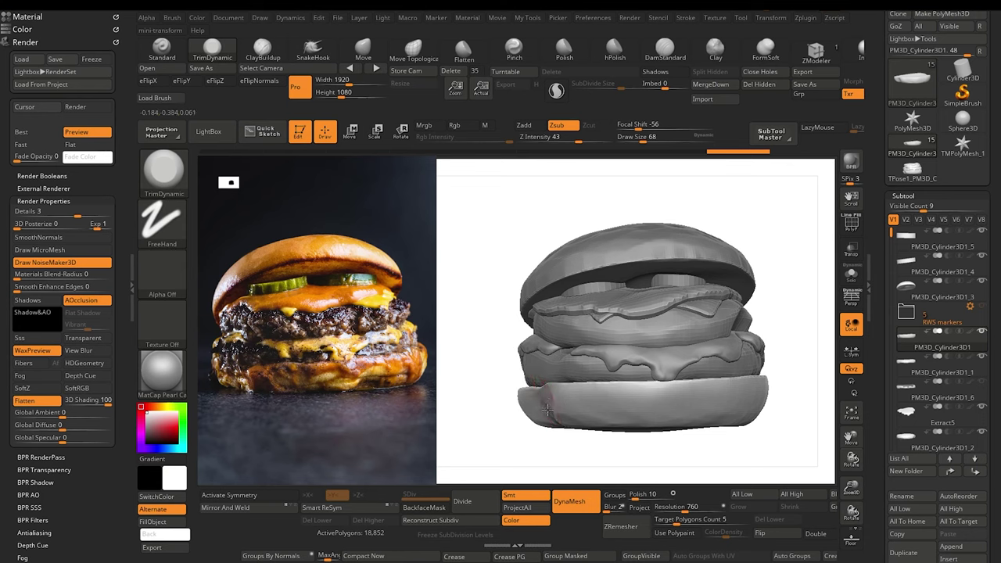
Step: Reshape the bottom bun's upper rim around its sides with the Move brush, using draw sizes 68 and 48
click(364, 52)
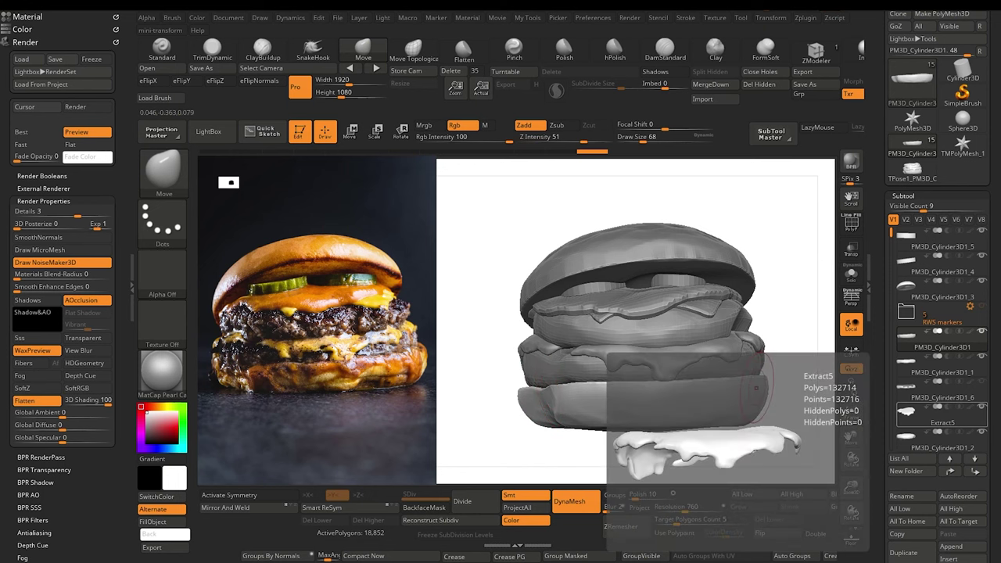
drag(494, 400, 504, 415)
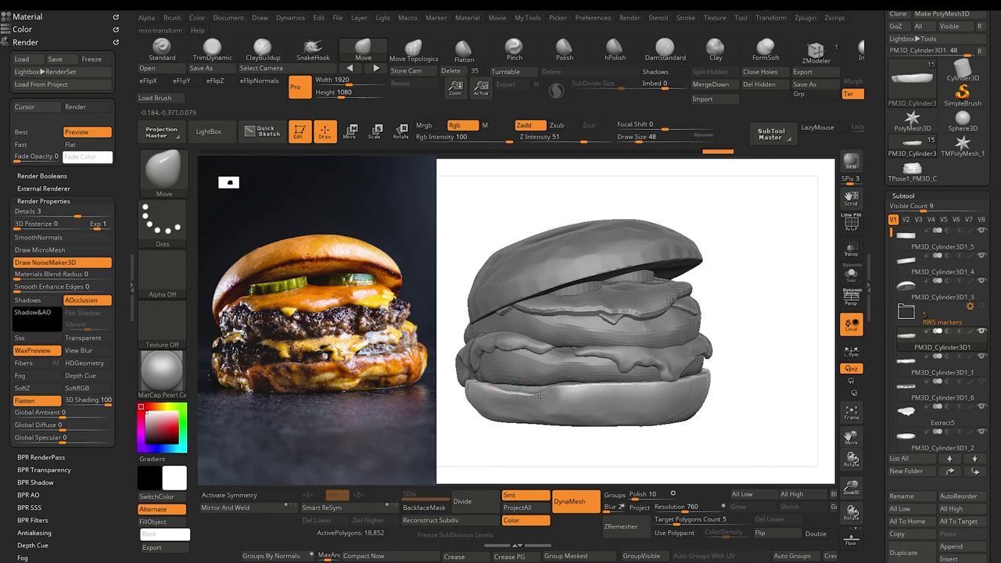
drag(482, 449, 499, 449)
Step: Adjust the lower patty's edge where it meets the bottom bun with the Move brush at draw size 80
alt+click(501, 376)
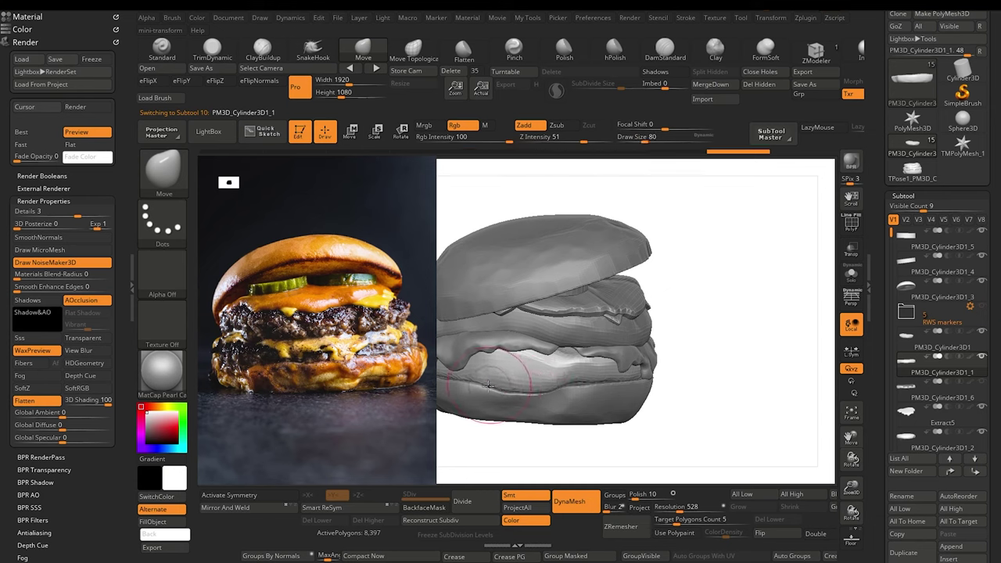
mouse_move(517, 443)
mouse_down()
mouse_move(490, 437)
mouse_move(518, 427)
mouse_up()
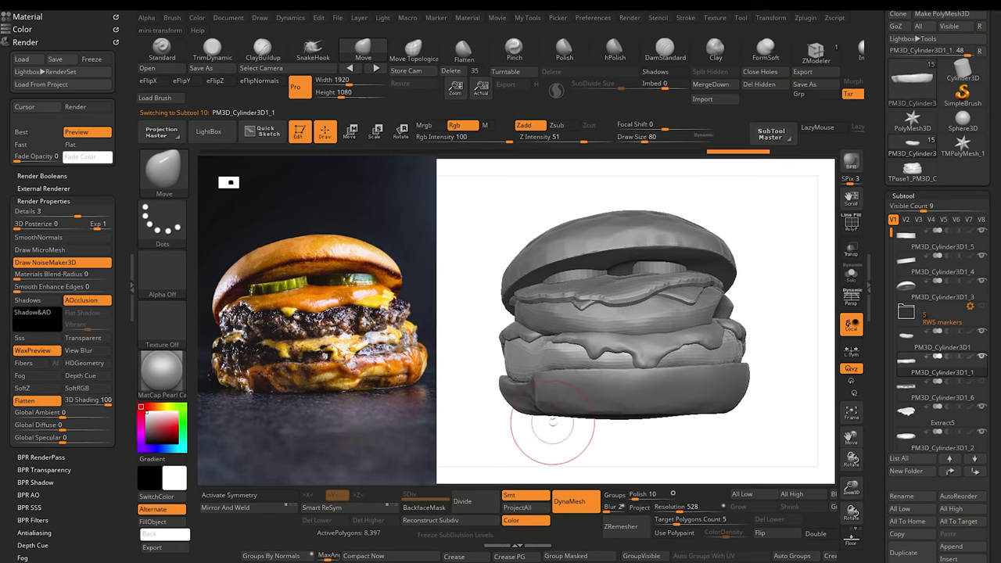
key([)
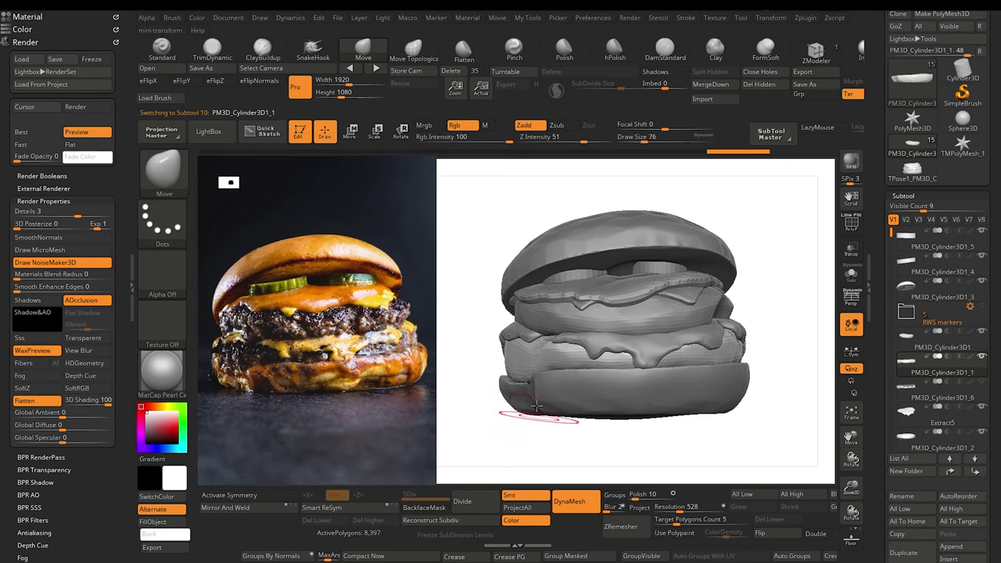
Step: Refine the bottom bun's upper rim beneath the lower patty with the Move brush at draw sizes 60 and 52
alt+click(536, 380)
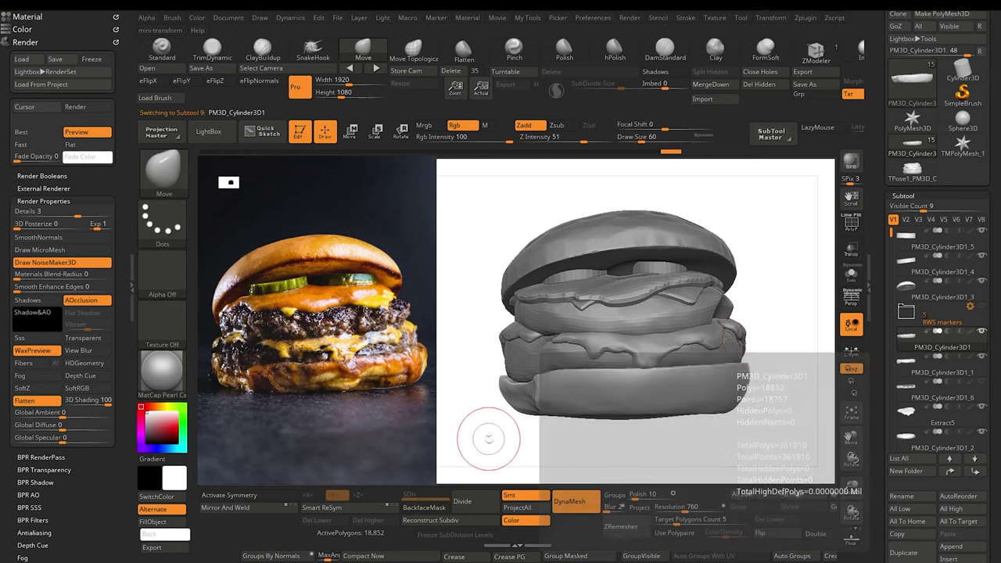
drag(476, 444, 464, 464)
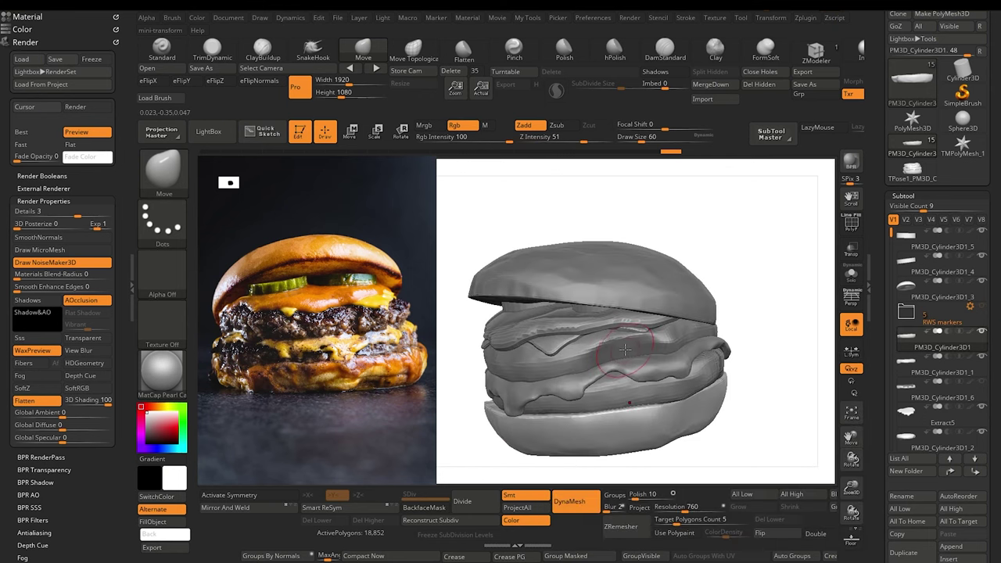
drag(476, 425, 489, 459)
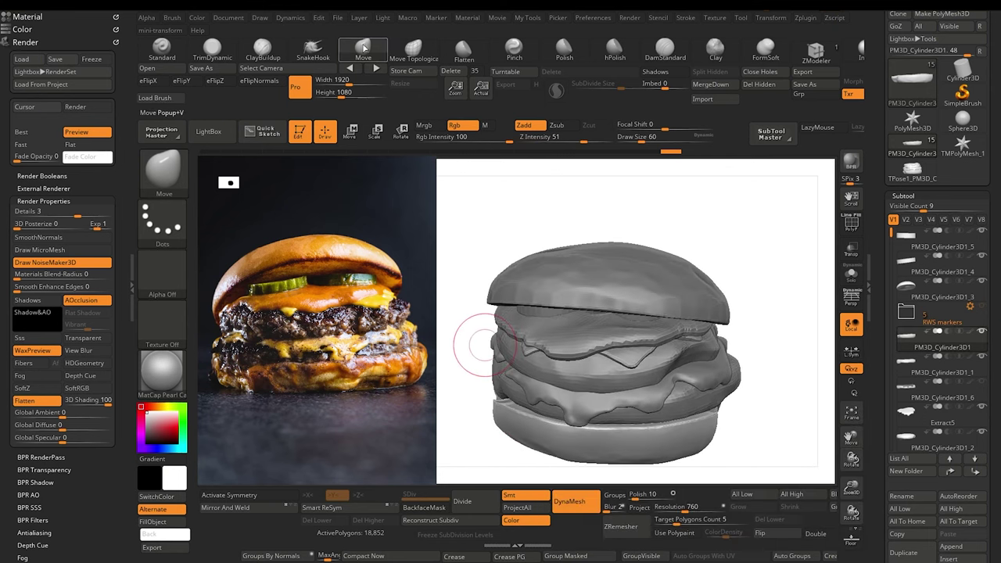
key(b)
key(m)
key(v)
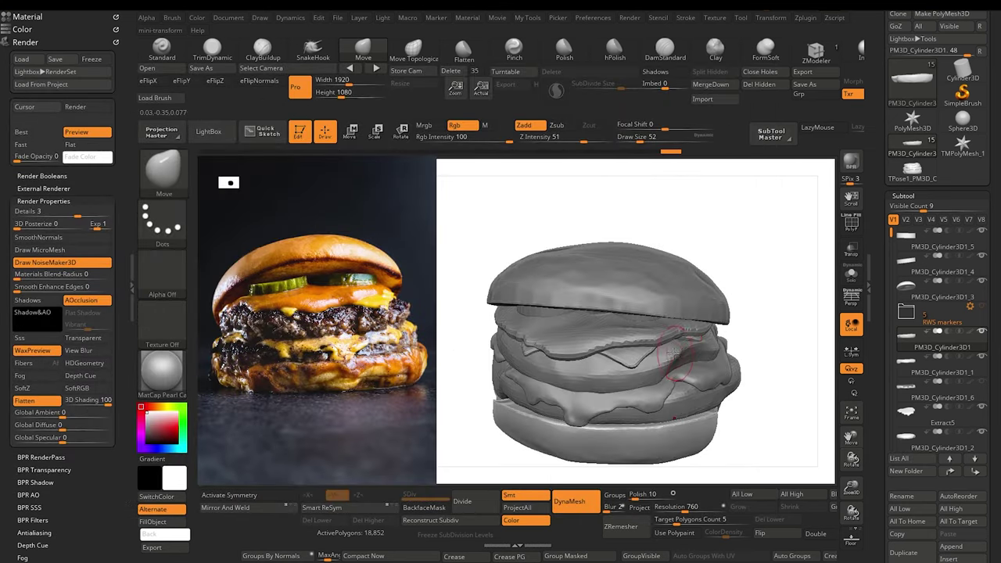
Step: Reshape and smooth the side of the upper patty with the Move and Smooth brushes at draw size 52
alt+click(677, 358)
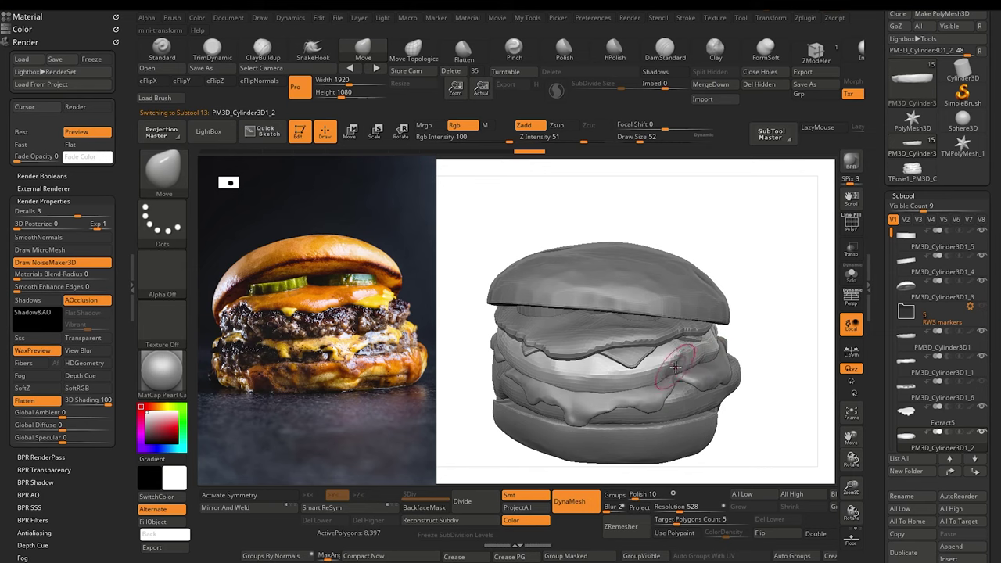
drag(508, 479, 539, 467)
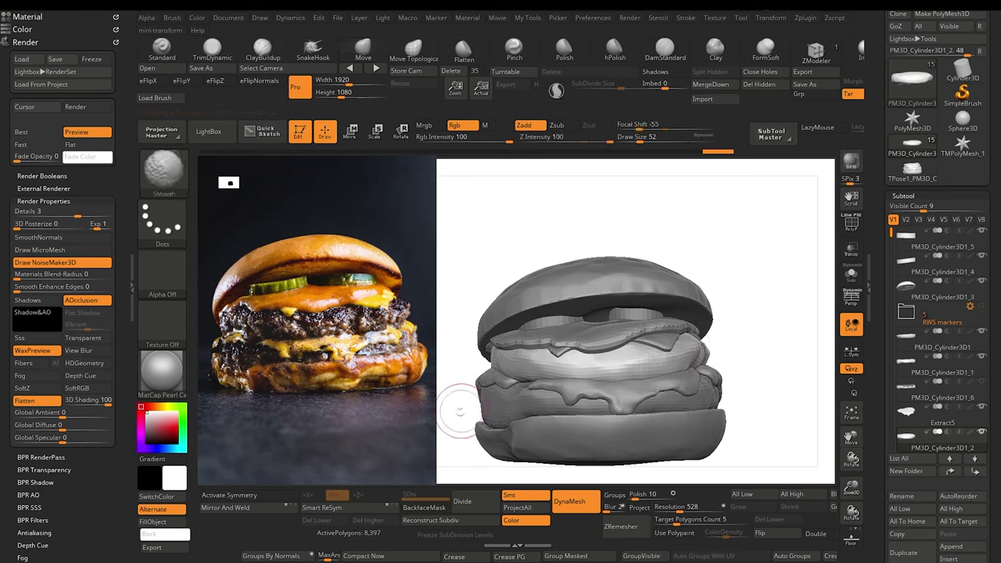
alt+drag(458, 411, 501, 400)
Step: Tilt the top bun slightly forward or back with the gizmo, undoing the trial vertical move
alt+click(550, 297)
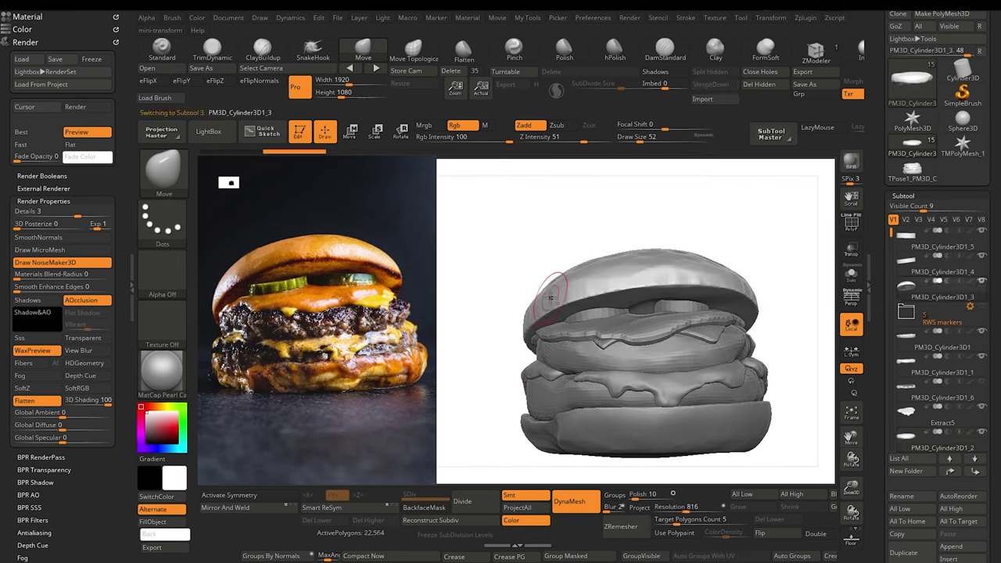
click(401, 131)
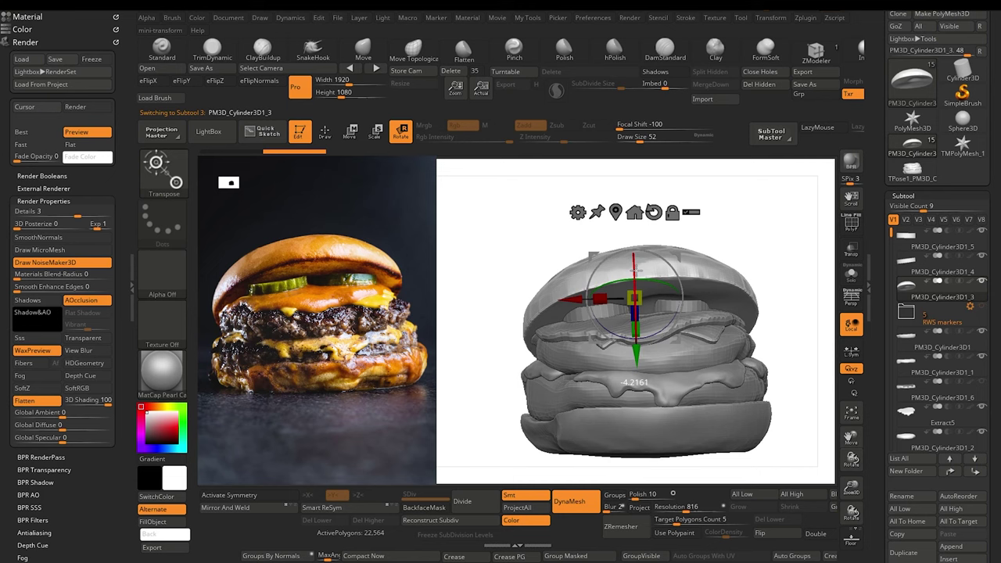
drag(635, 271, 635, 275)
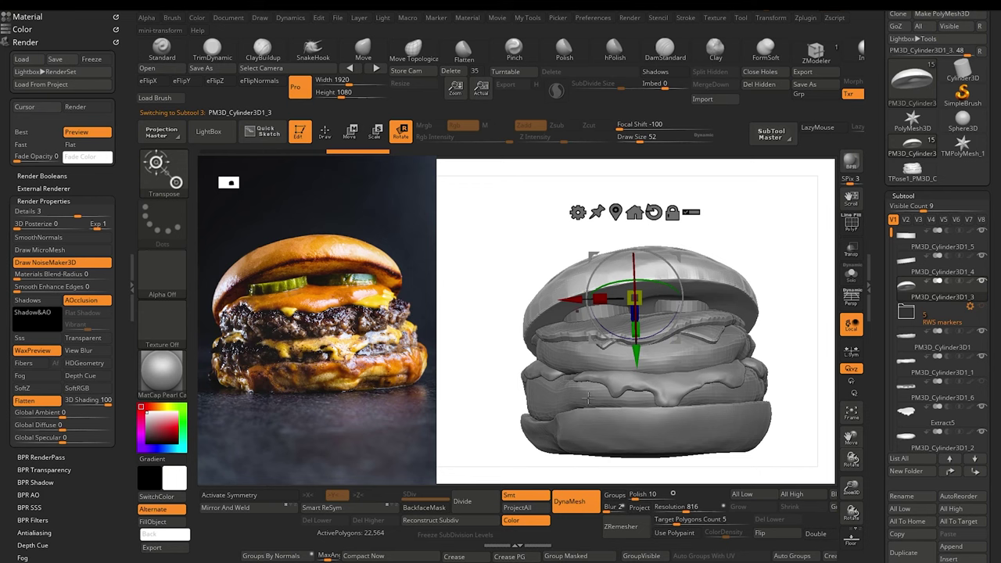
drag(636, 356, 636, 353)
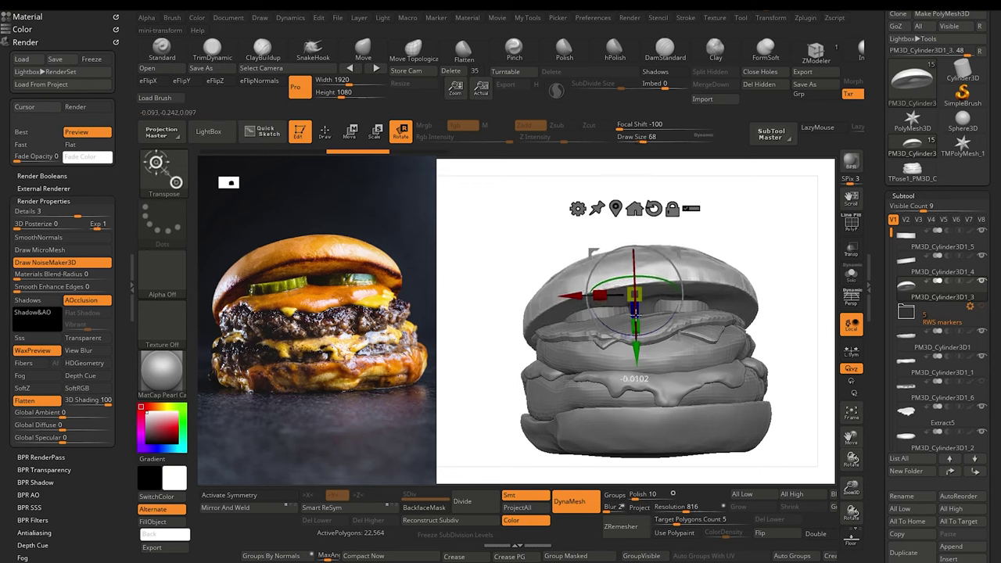
key(ctrl+z)
drag(635, 265, 634, 268)
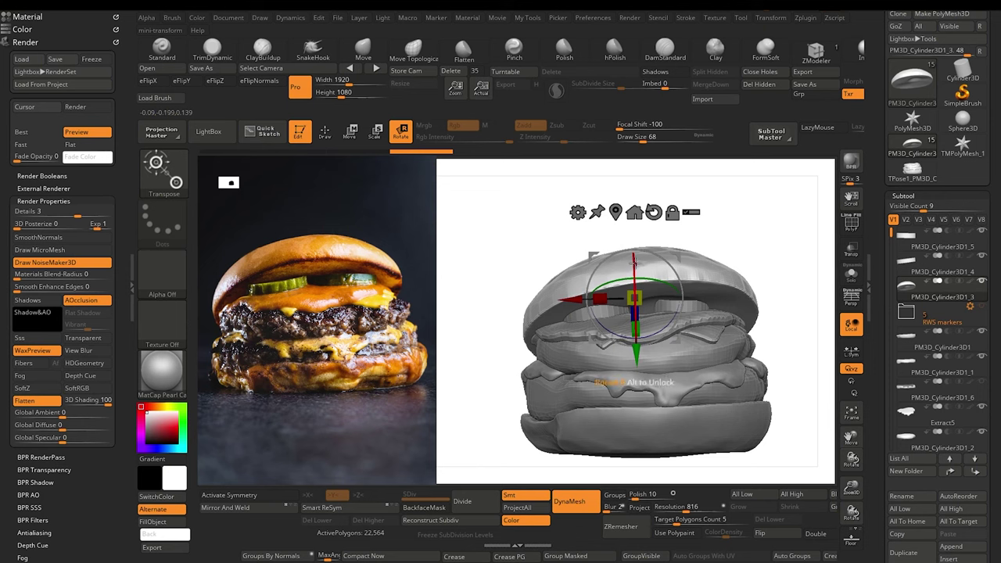
Step: Adjust the lower dripping cheese layer, Extract5, with the Move brush at draw size 112
click(363, 50)
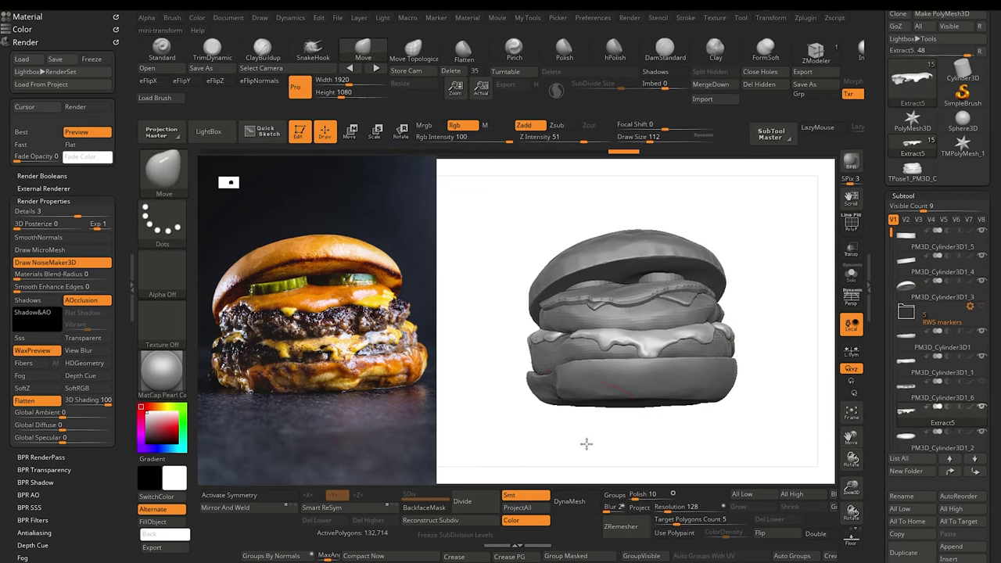
drag(591, 452, 596, 445)
alt+drag(713, 426, 696, 428)
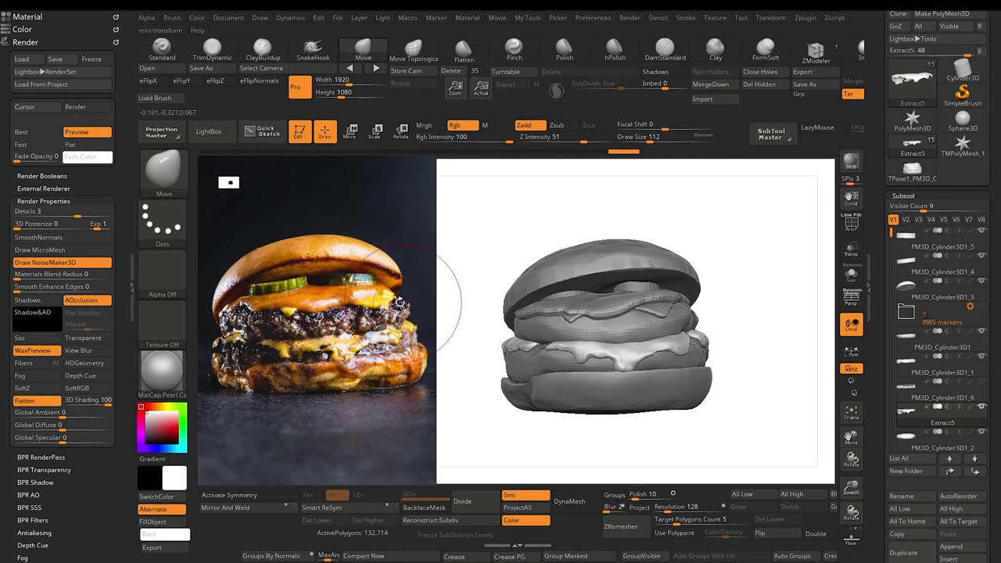
Step: Pull the bottom bun's right side slightly outward with the Move brush at draw size 172
alt+click(708, 391)
key(bracketright)
key(bracketright)
key(bracketright)
key(bracketright)
key(bracketright)
key(bracketright)
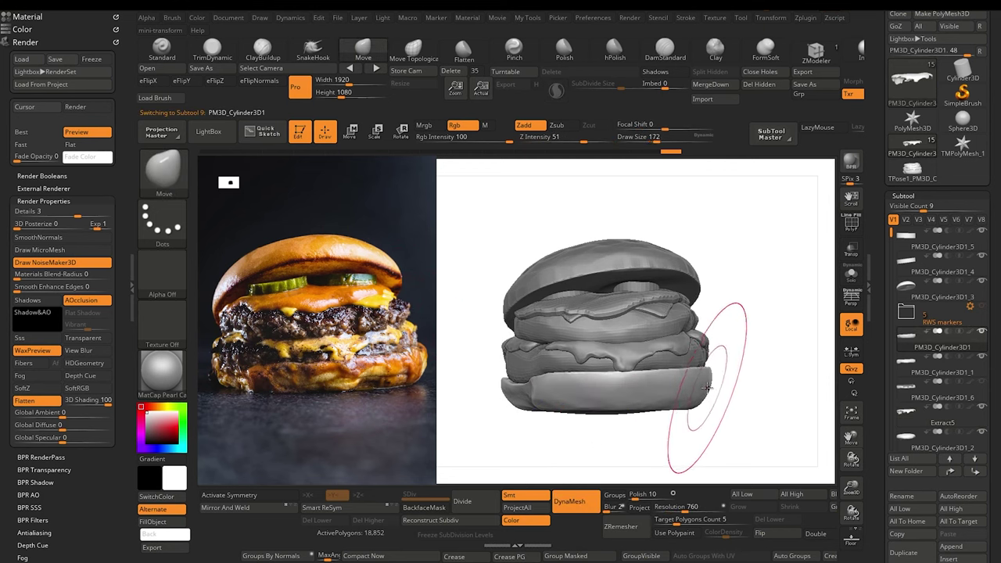
drag(708, 390, 718, 392)
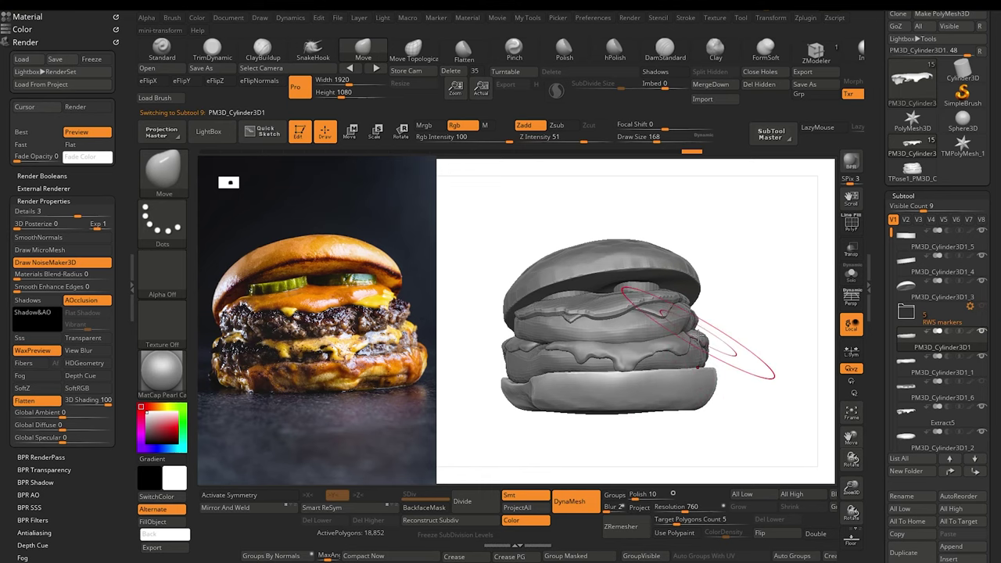
key(bracketleft)
key(bracketleft)
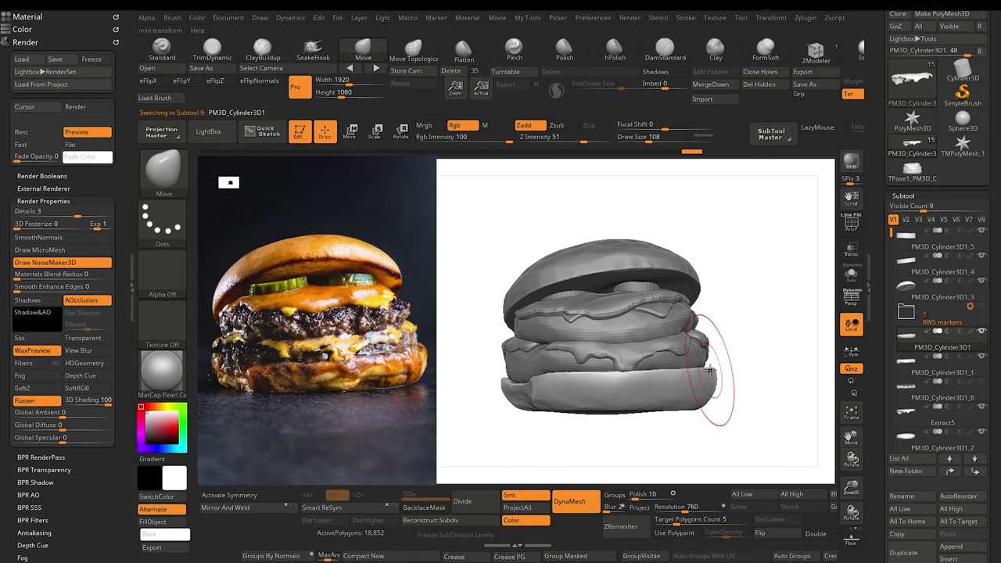
Step: Select the lower patty, PM3D_Cylinder3D1_1, and touch up its side with the Move brush at draw size 88
alt+click(703, 362)
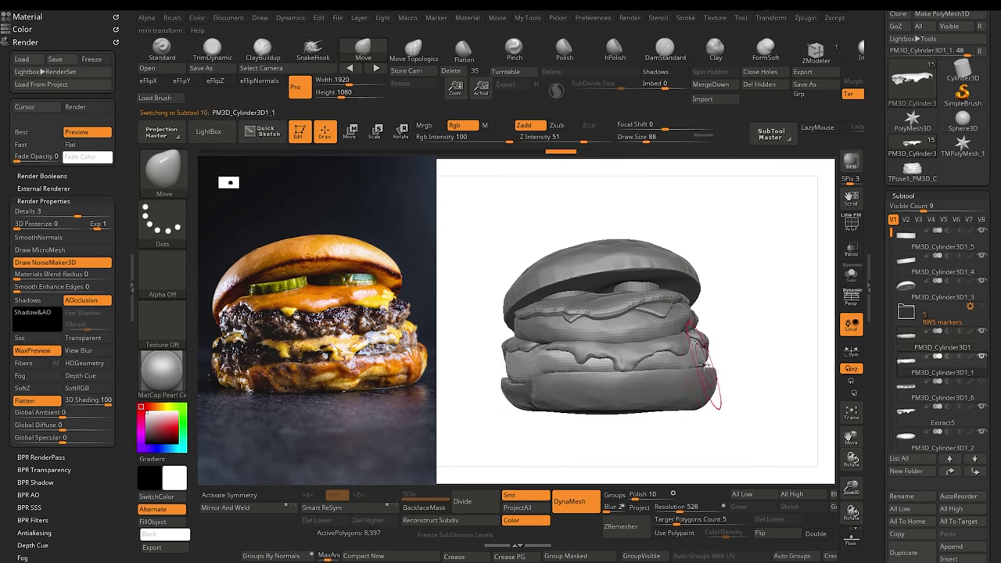
mouse_move(737, 411)
mouse_down()
mouse_move(709, 391)
mouse_move(741, 407)
mouse_up()
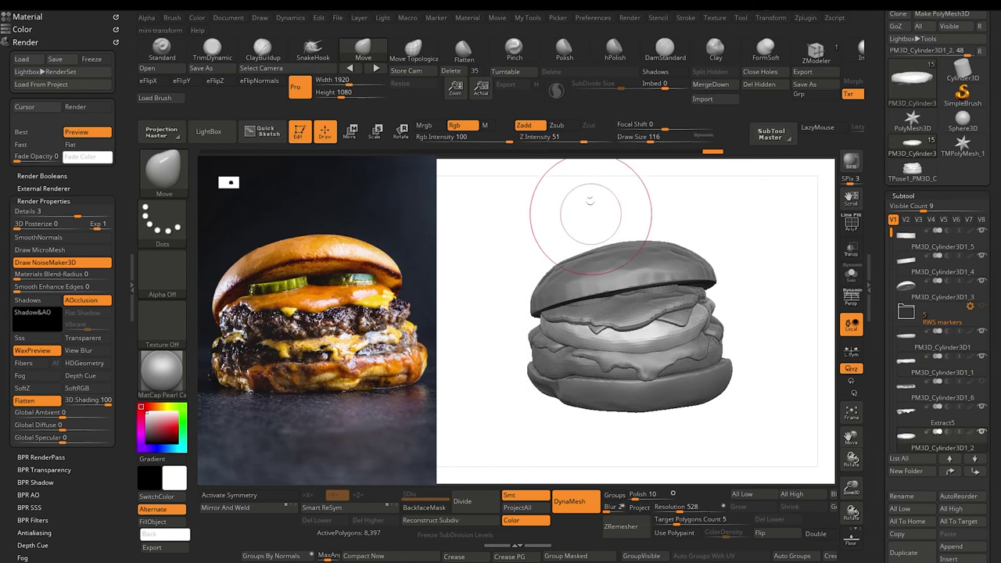
Step: Select the top bun, PM3D_Cylinder3D1_3, and refine its domed outline with the Move brush at draw size 144
key(])
drag(544, 263, 556, 251)
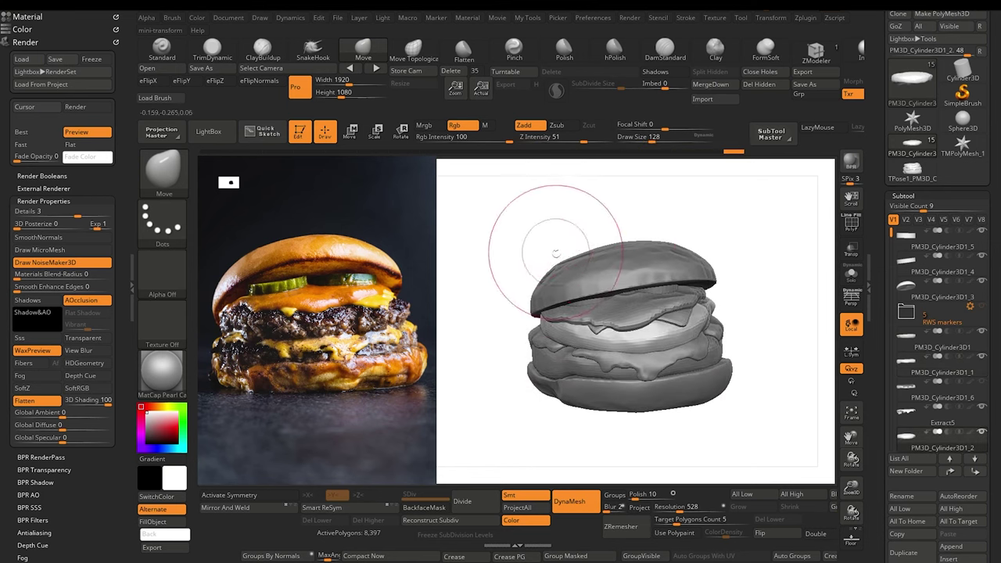
alt+click(588, 264)
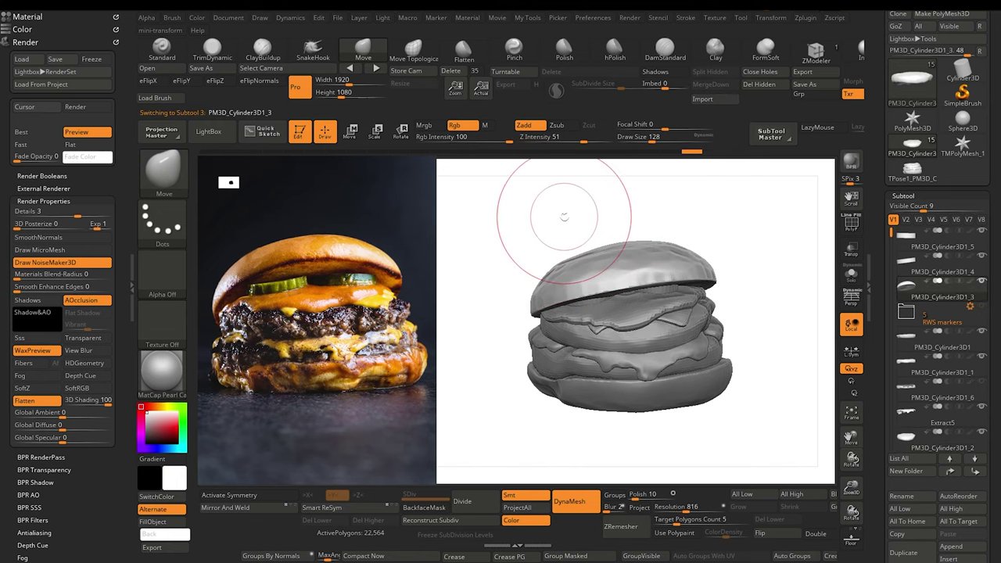
key(])
drag(603, 249, 666, 242)
drag(534, 237, 601, 244)
drag(602, 241, 605, 234)
mouse_move(531, 227)
mouse_down()
mouse_move(520, 228)
mouse_move(508, 262)
mouse_up()
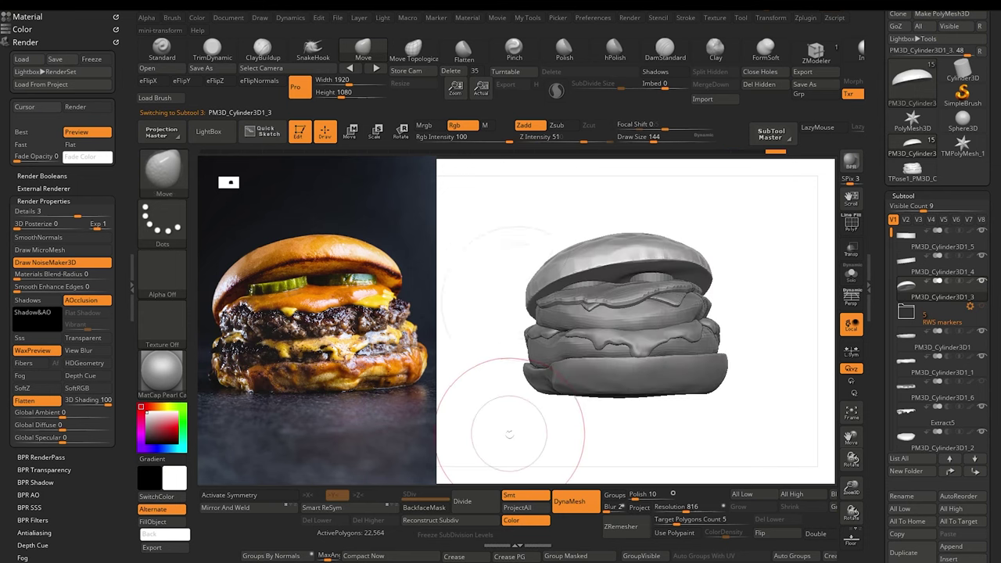
Step: Select the upper patty, PM3D_Cylinder3D1_2, with draw size 80 and enable Live Boolean rendering
drag(509, 436, 513, 442)
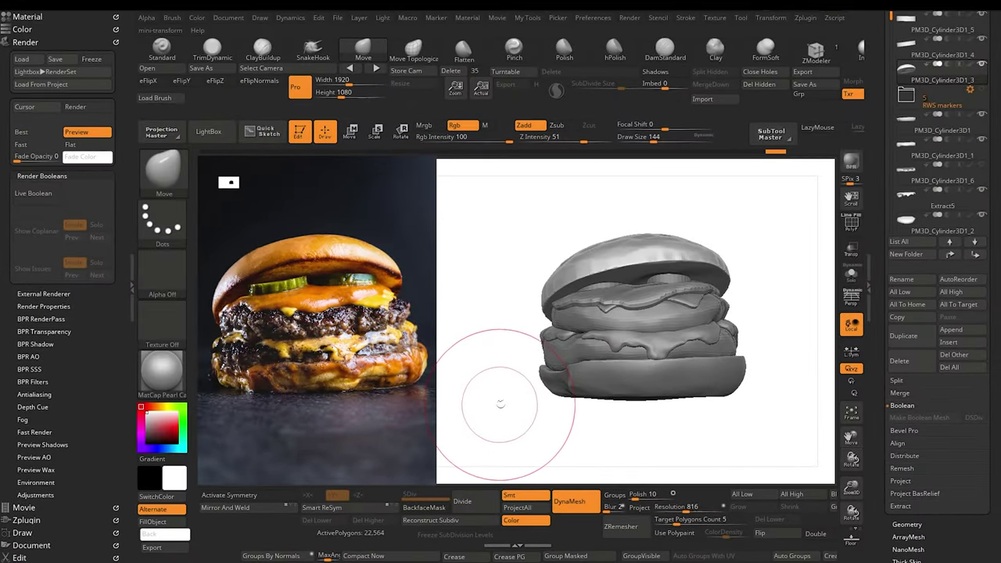
drag(513, 381, 507, 395)
key([)
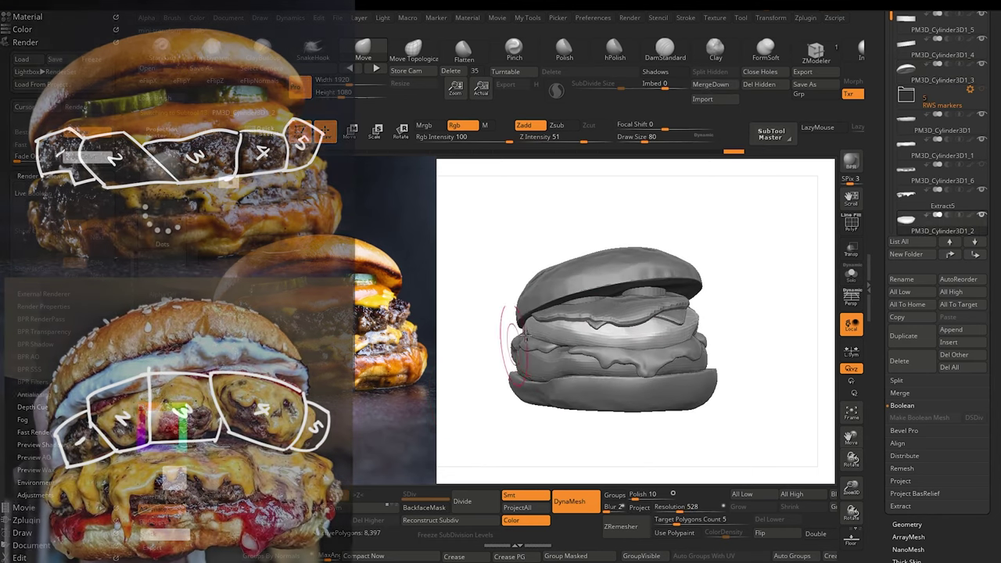
mouse_move(490, 412)
mouse_down()
mouse_move(493, 429)
mouse_move(506, 419)
mouse_up()
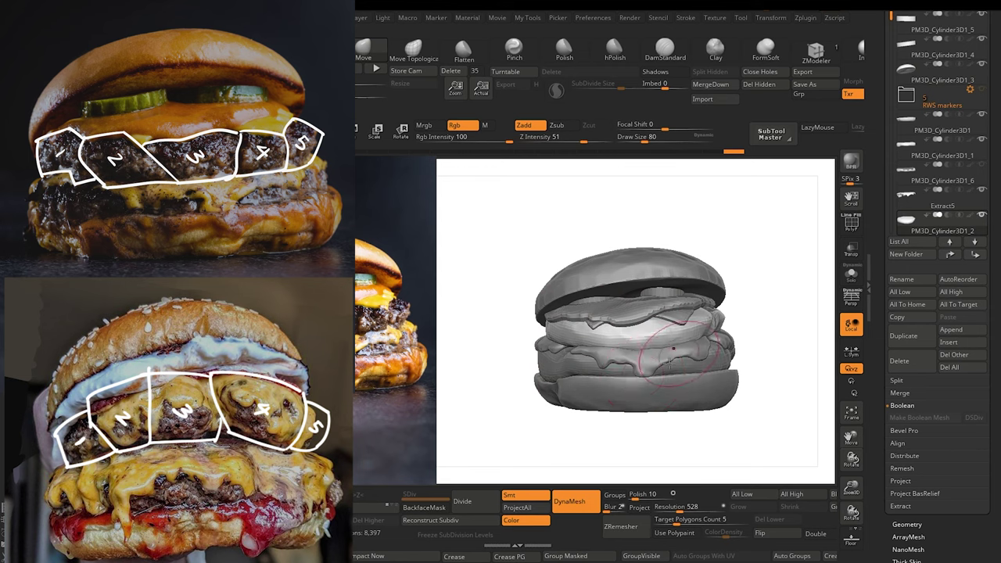
drag(500, 418, 511, 397)
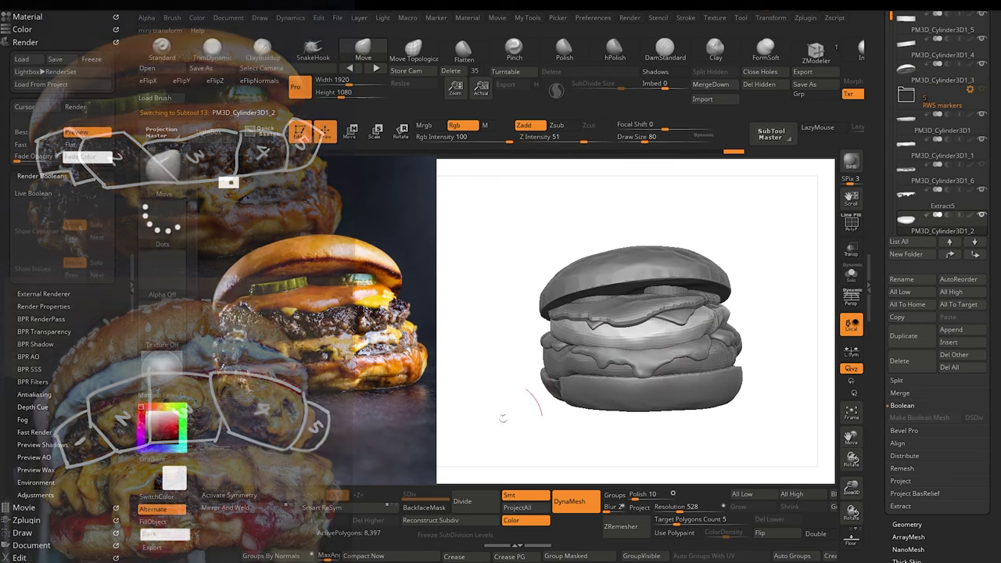
click(630, 18)
click(658, 168)
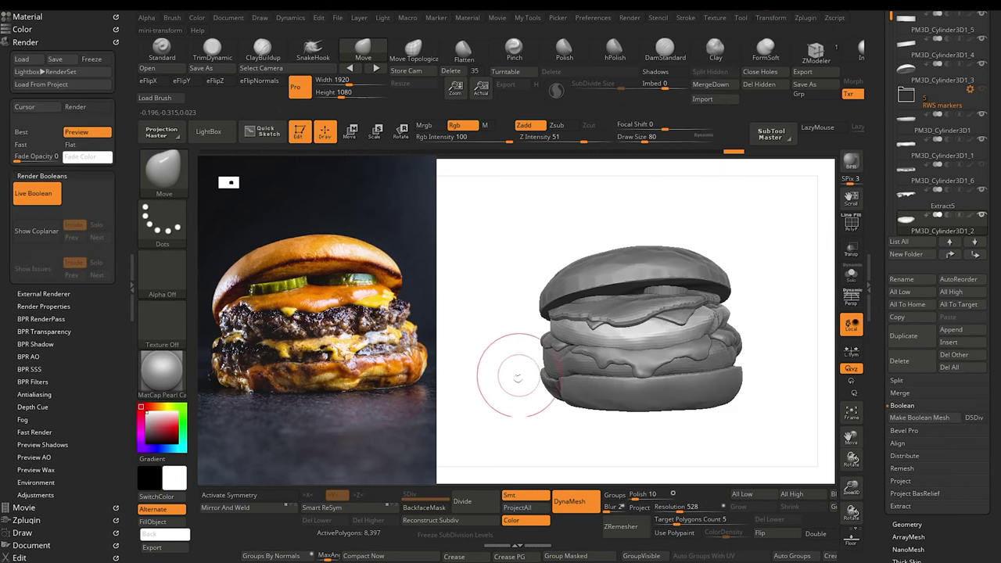
Step: Move the upper patty, PM3D_Cylinder3D1_2, to the end of the subtool list
drag(518, 378, 519, 350)
mouse_move(884, 51)
mouse_down()
mouse_move(892, 201)
mouse_move(891, 188)
mouse_up()
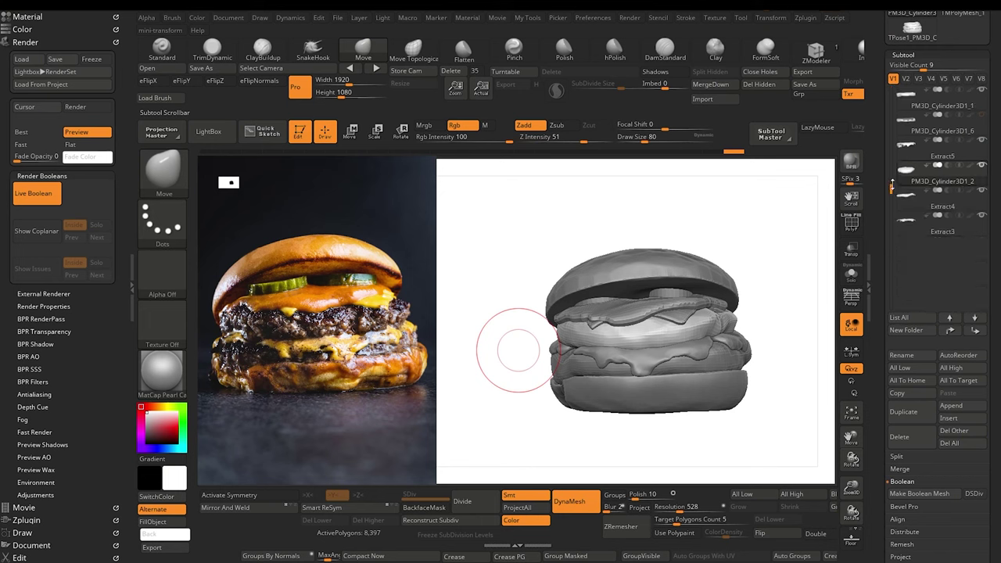
shift+click(974, 332)
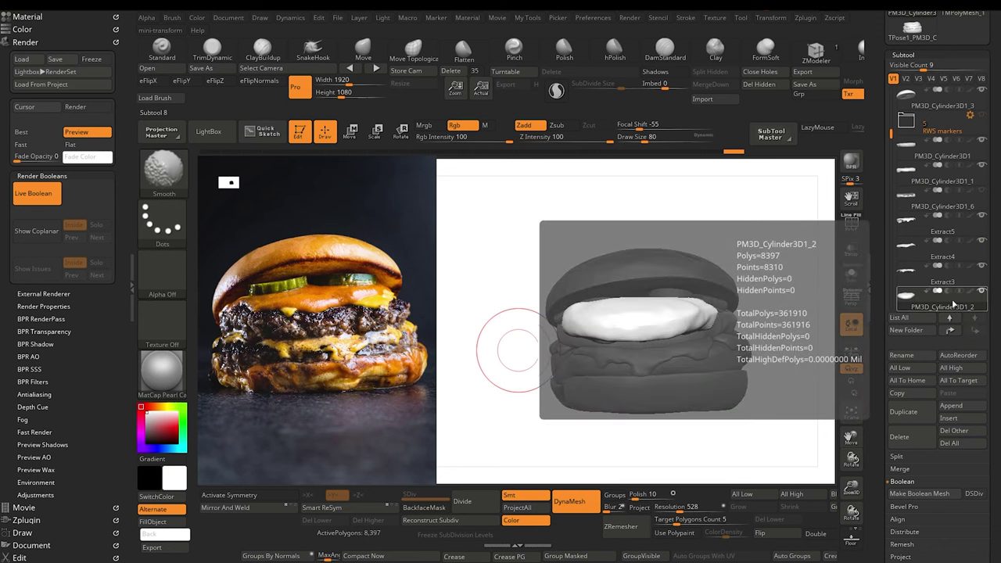
Step: Insert a sphere as a new subtool below the upper patty
drag(530, 338, 509, 411)
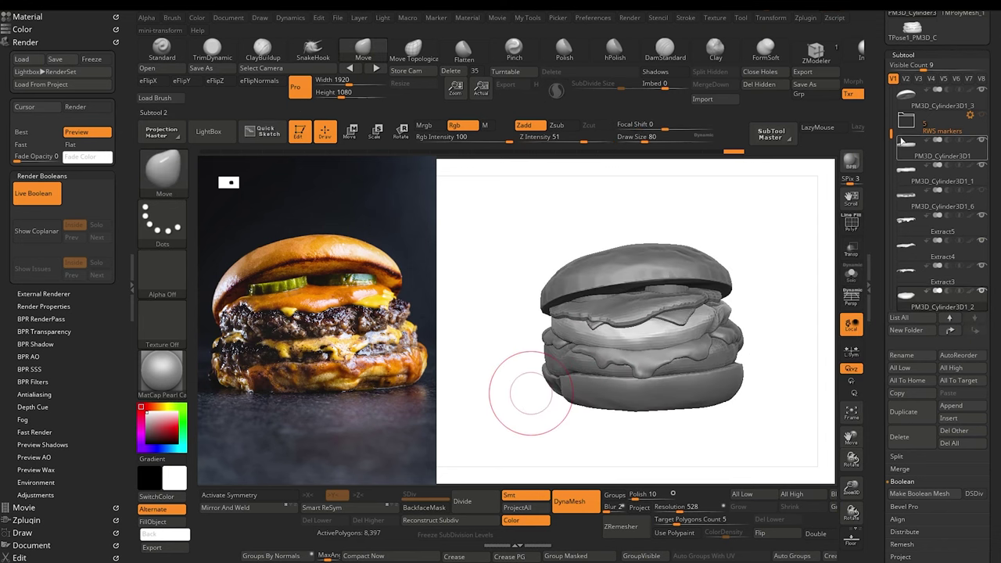
drag(891, 135, 891, 176)
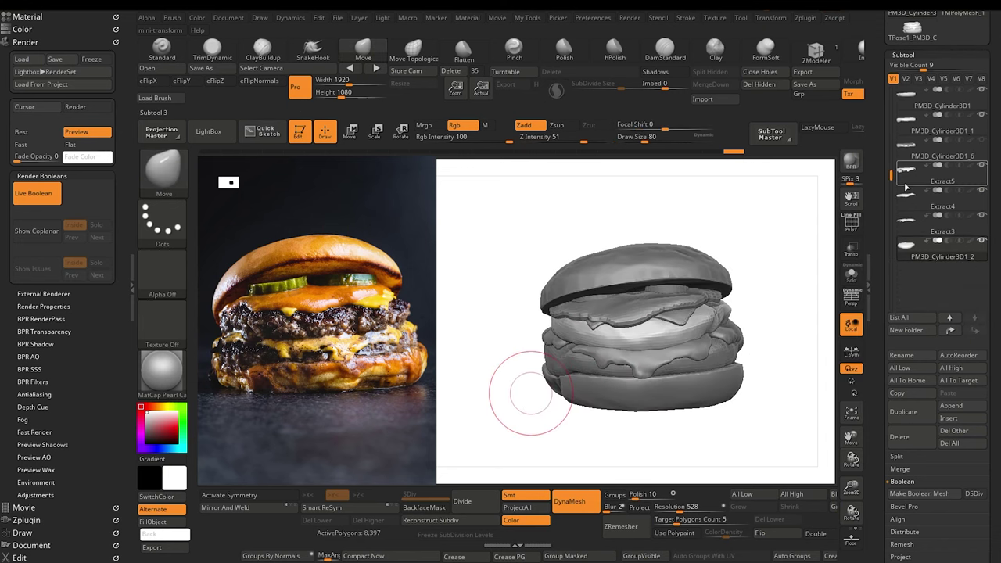
click(947, 417)
click(526, 412)
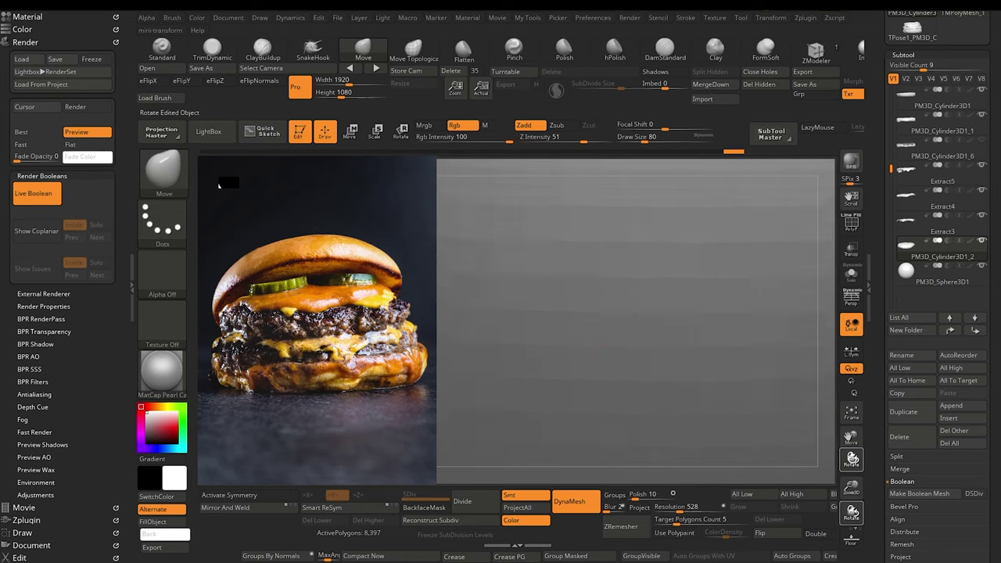
drag(850, 487, 754, 336)
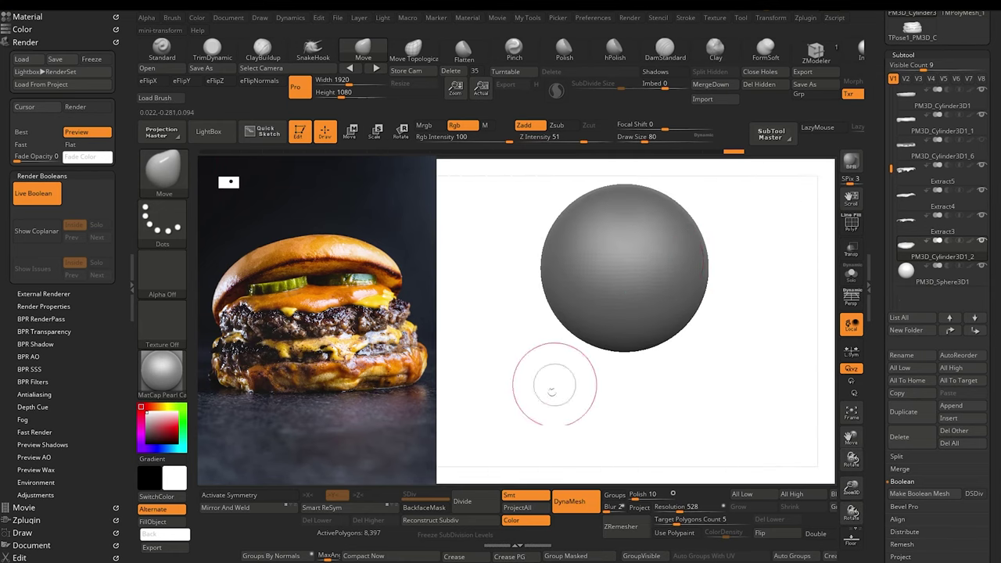
Step: Select the new sphere, scale it down with the gizmo and shift it along X beside the burger
click(916, 270)
alt+drag(490, 267, 494, 339)
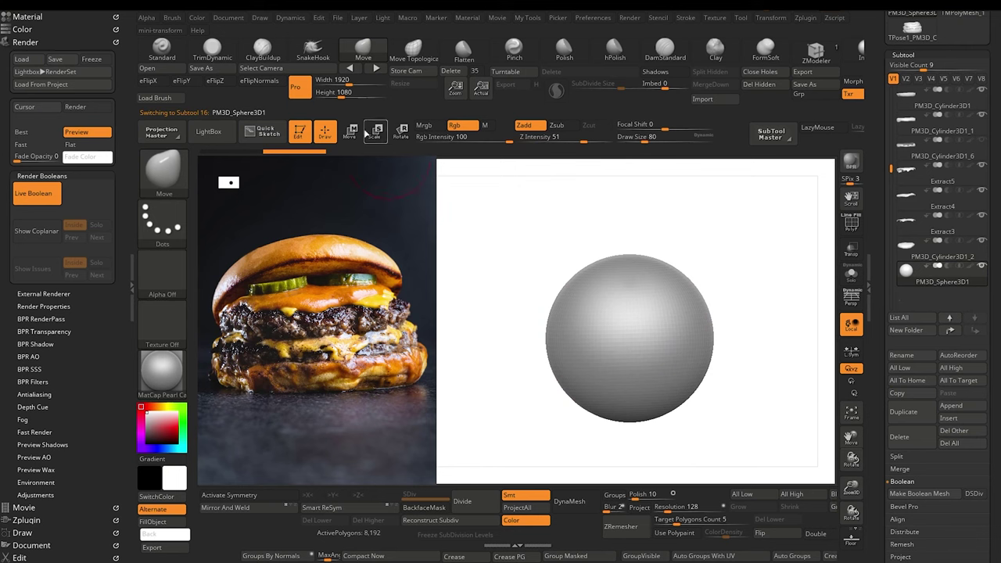
click(376, 133)
drag(628, 336, 672, 394)
alt+drag(531, 385, 636, 389)
drag(671, 341, 680, 435)
drag(622, 350, 587, 352)
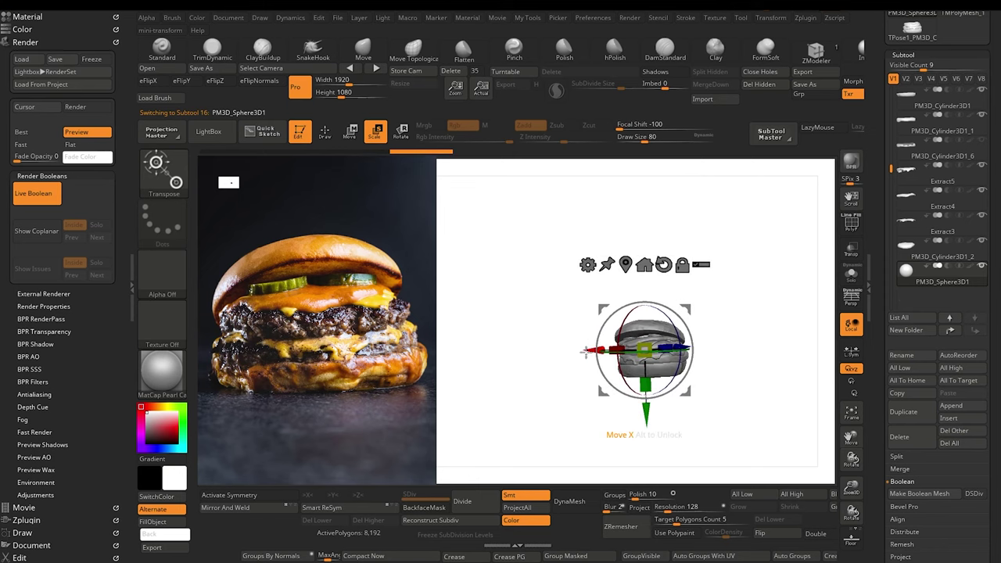
Step: Move the sphere along Z to the front of the burger and scale it down to roughly patty thickness
drag(554, 409, 506, 392)
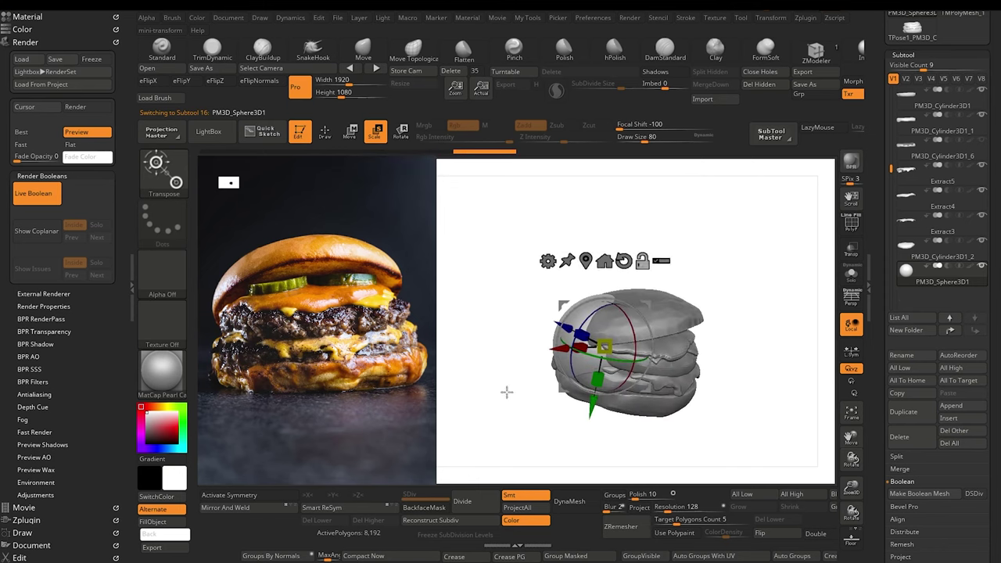
drag(557, 324, 613, 353)
drag(649, 433, 650, 426)
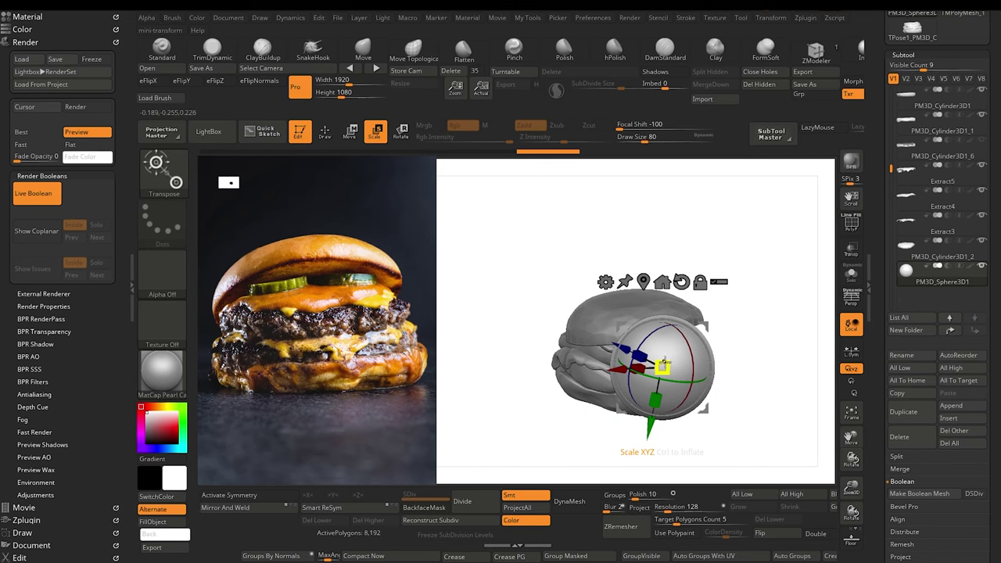
drag(662, 367, 674, 396)
drag(529, 380, 504, 390)
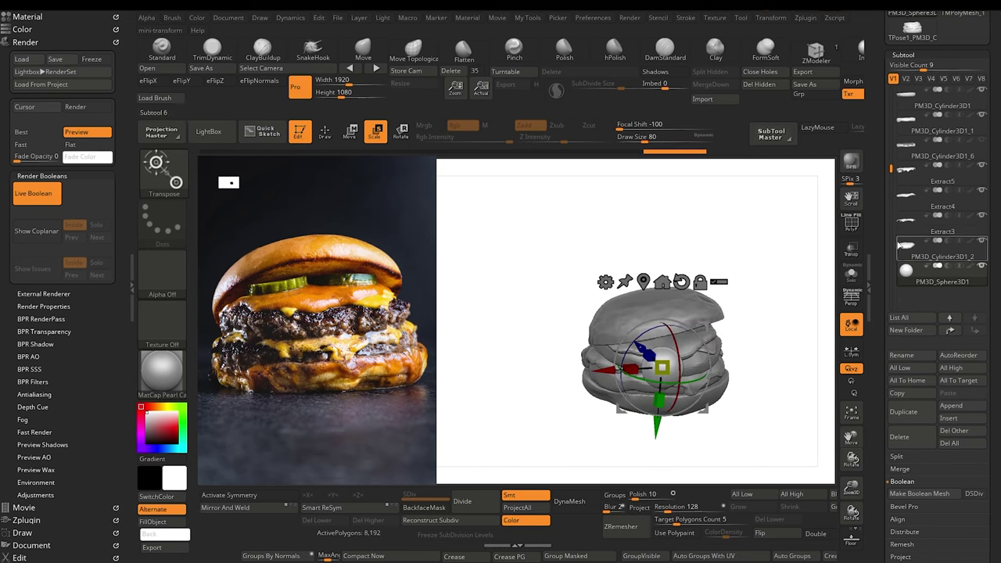
Step: Move the RWS markers folder to the start of the subtool list
drag(890, 169, 892, 100)
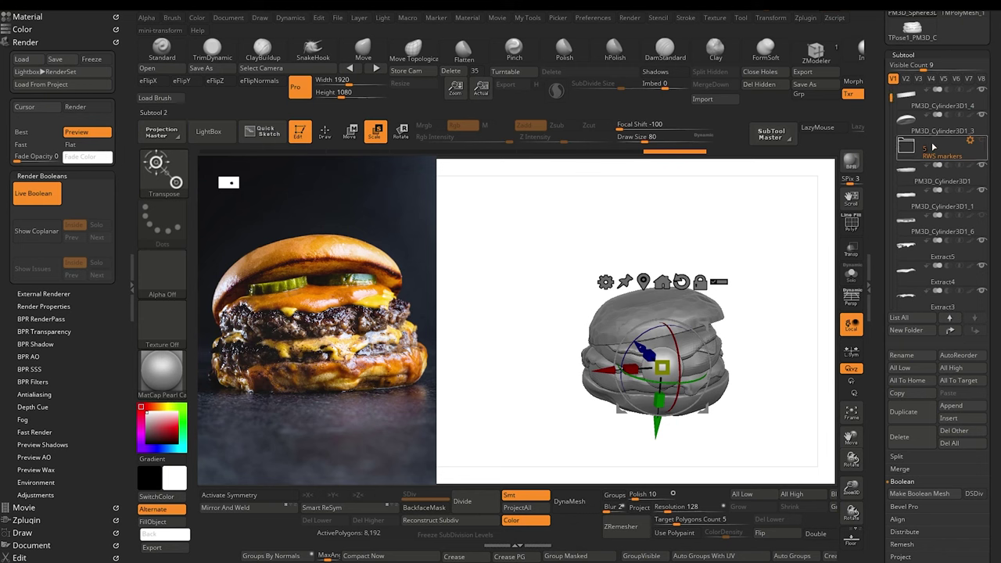
click(931, 147)
shift+click(952, 332)
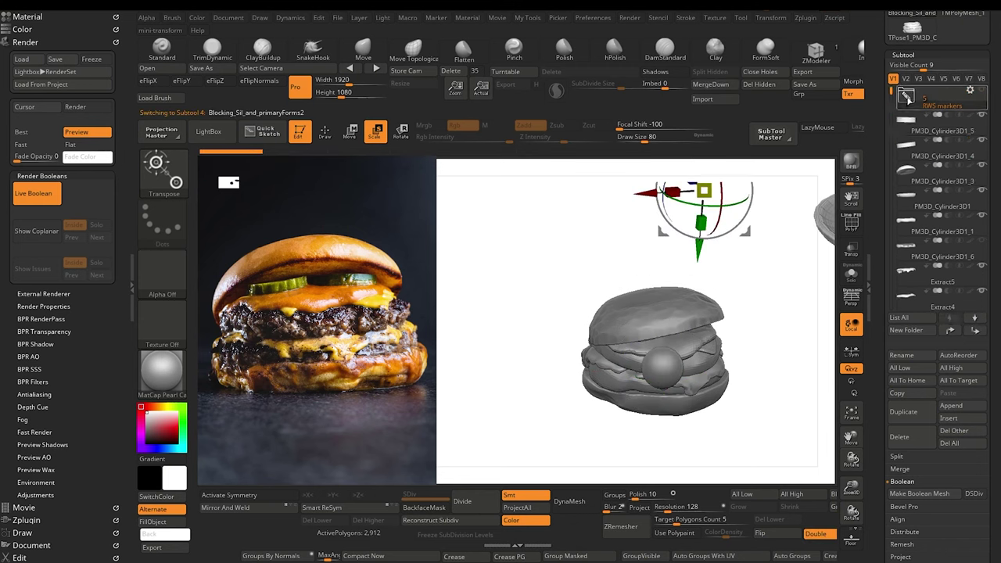
Step: Create a folder named Untitled Folder from PM3D_Cylinder3D1_5 and add all other burger layers except the upper patty
click(906, 121)
click(901, 331)
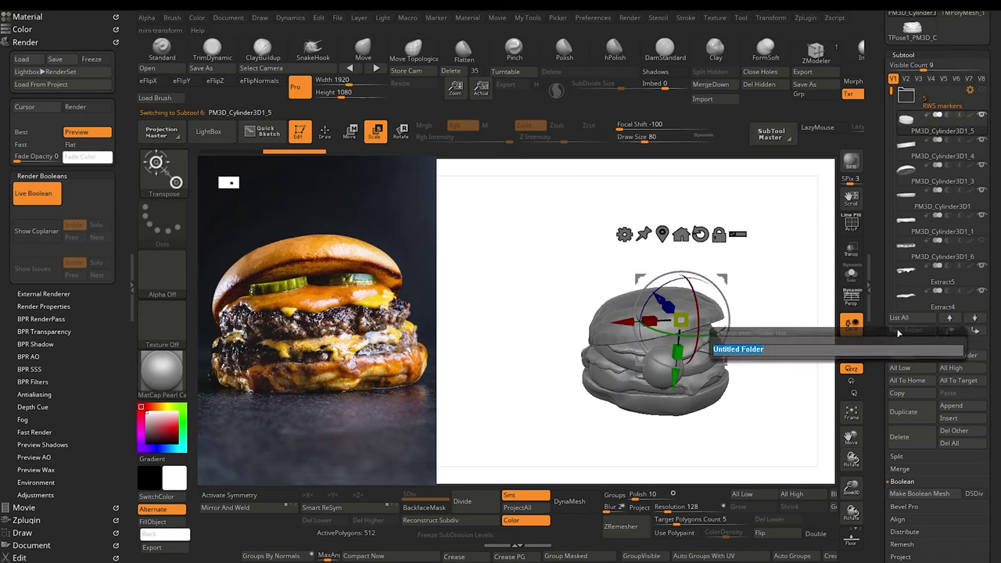
key(Return)
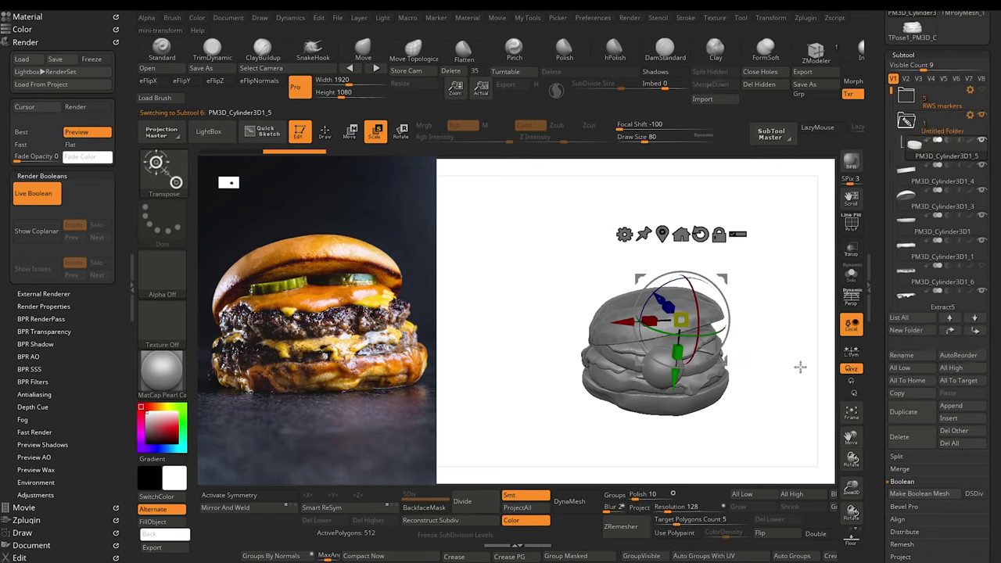
drag(909, 197, 909, 173)
drag(909, 222, 909, 198)
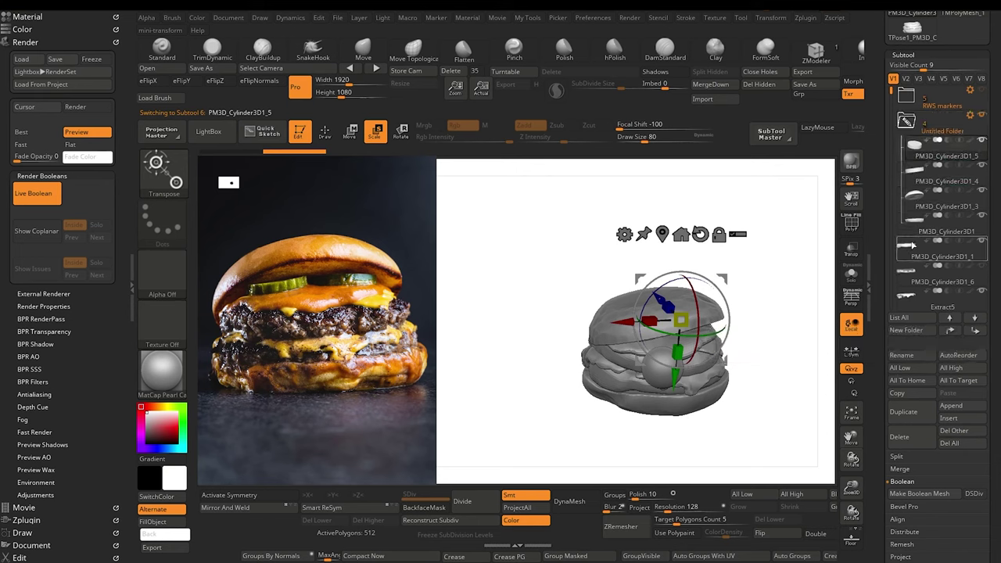
drag(909, 247, 910, 222)
click(906, 131)
drag(907, 146, 910, 135)
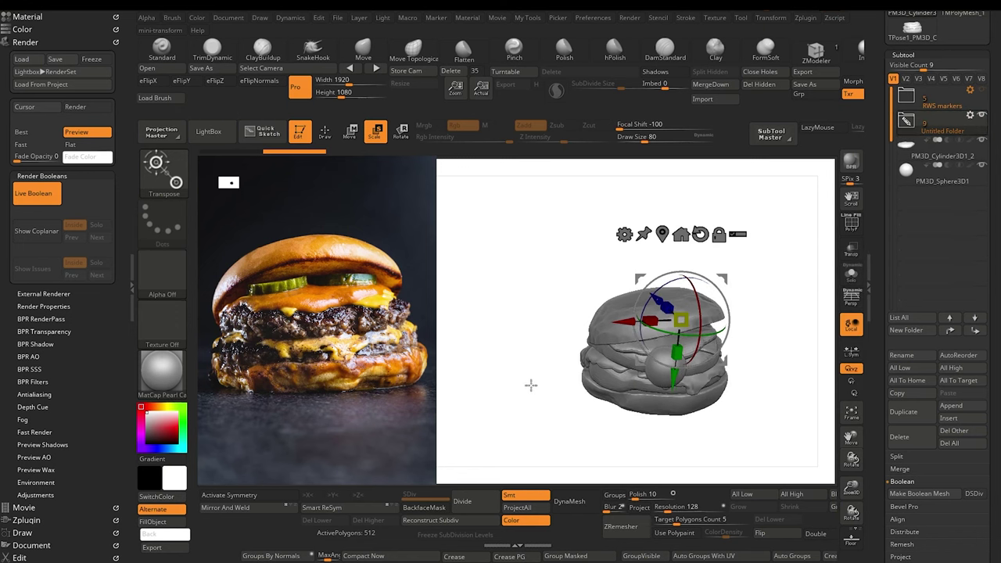
Step: Select the upper patty and hide Untitled Folder, leaving only the patty and the sphere in view
click(908, 147)
click(983, 116)
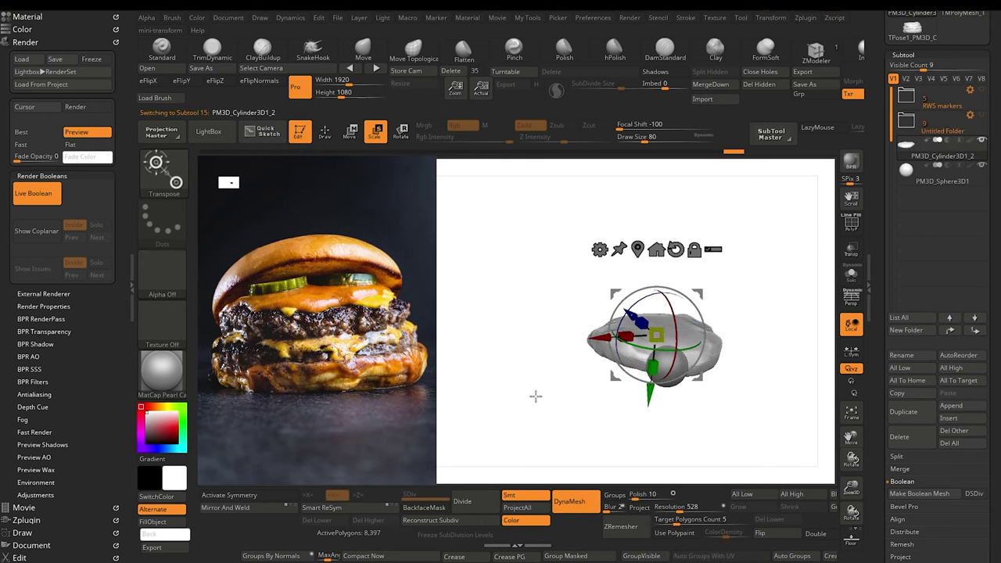
alt+drag(534, 396, 534, 432)
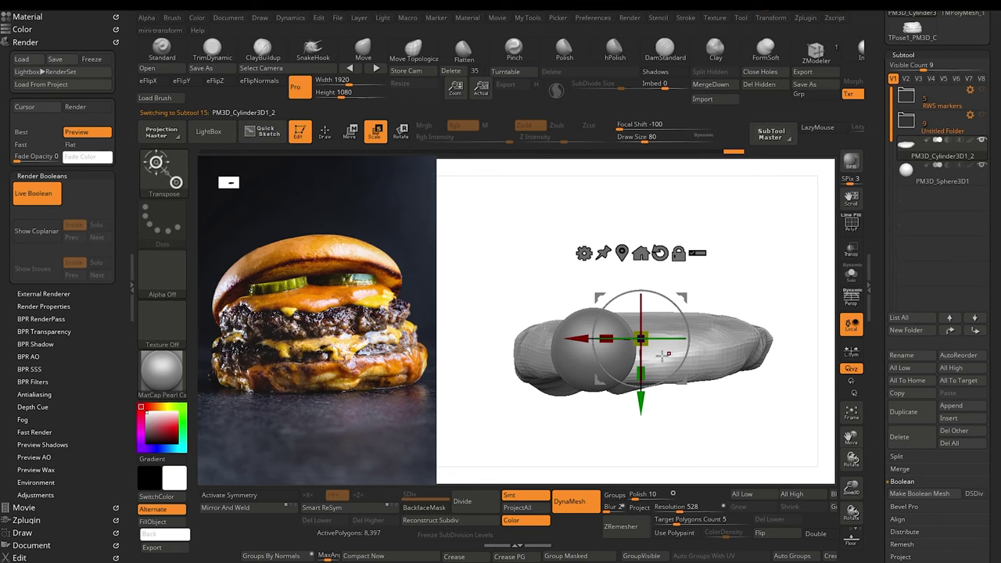
Step: Shift the sphere along X to the middle of the upper patty and flatten it slightly along Y
key(q)
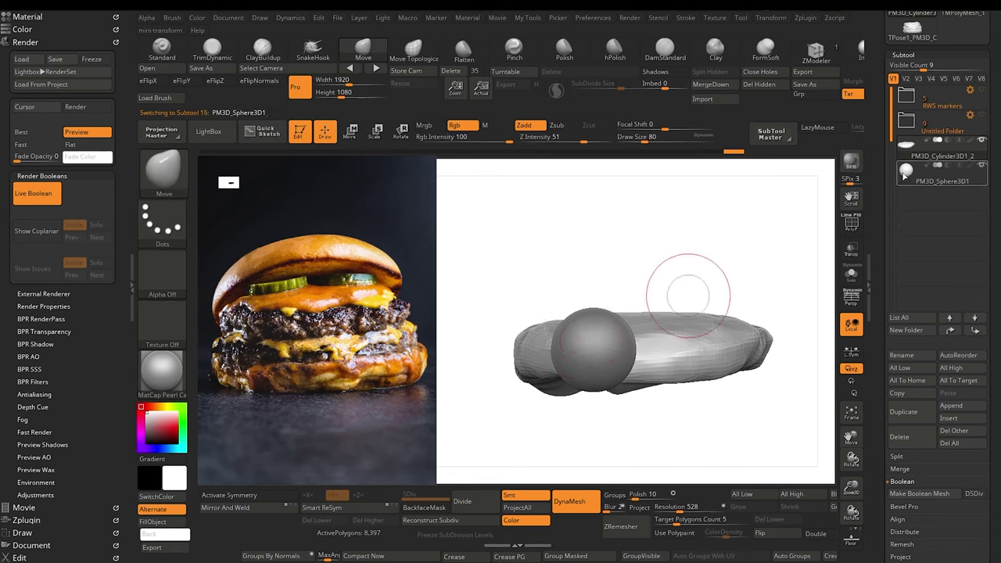
click(903, 176)
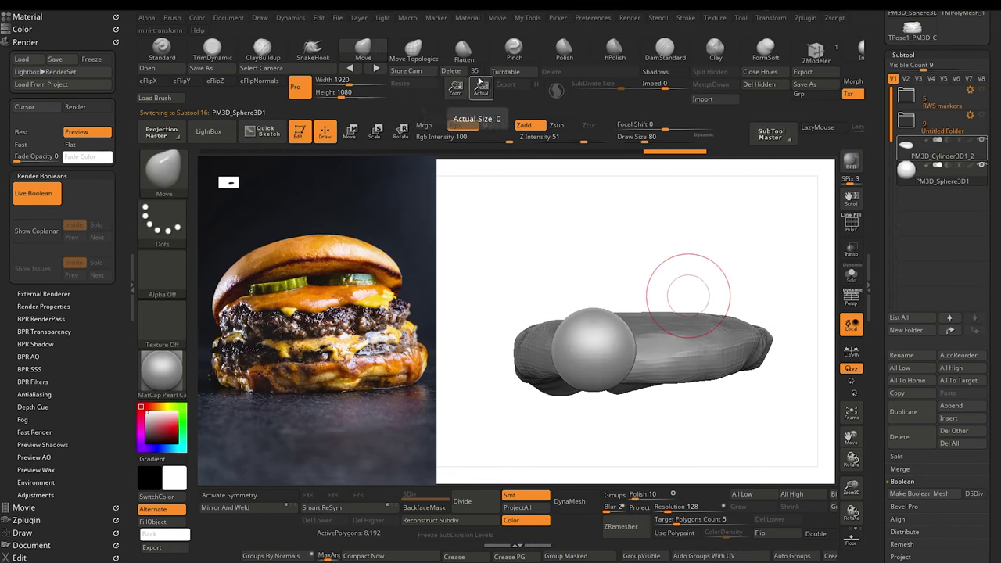
click(349, 131)
drag(531, 350, 566, 349)
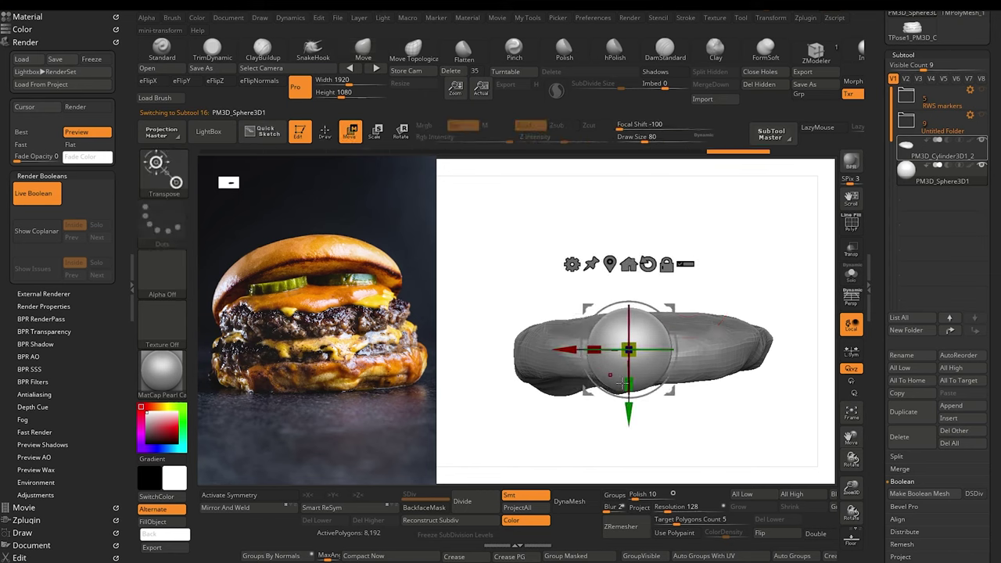
drag(632, 413, 631, 416)
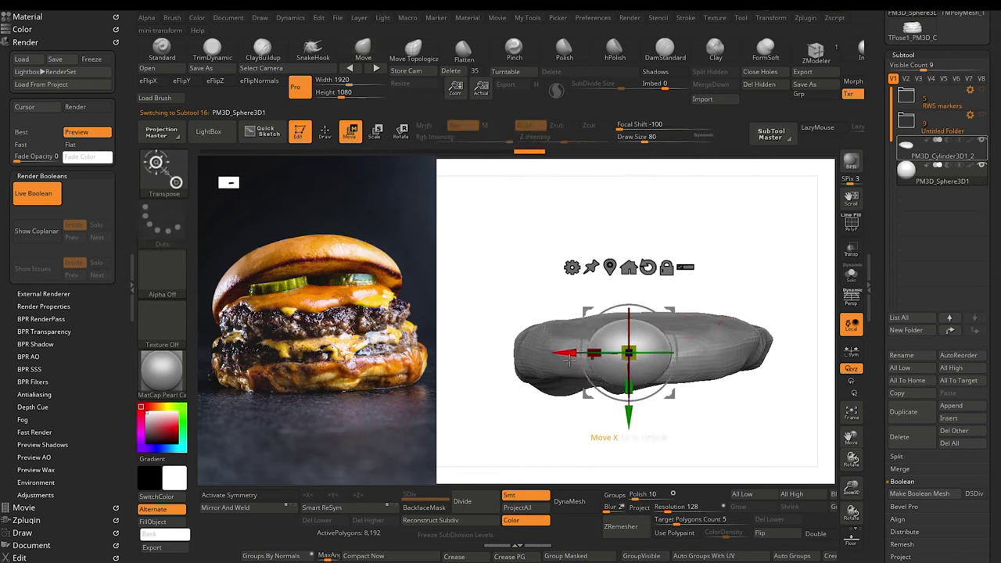
drag(569, 359, 586, 360)
Step: Reshape the sphere with the Move brush where it meets the front of the upper patty
drag(588, 430, 602, 446)
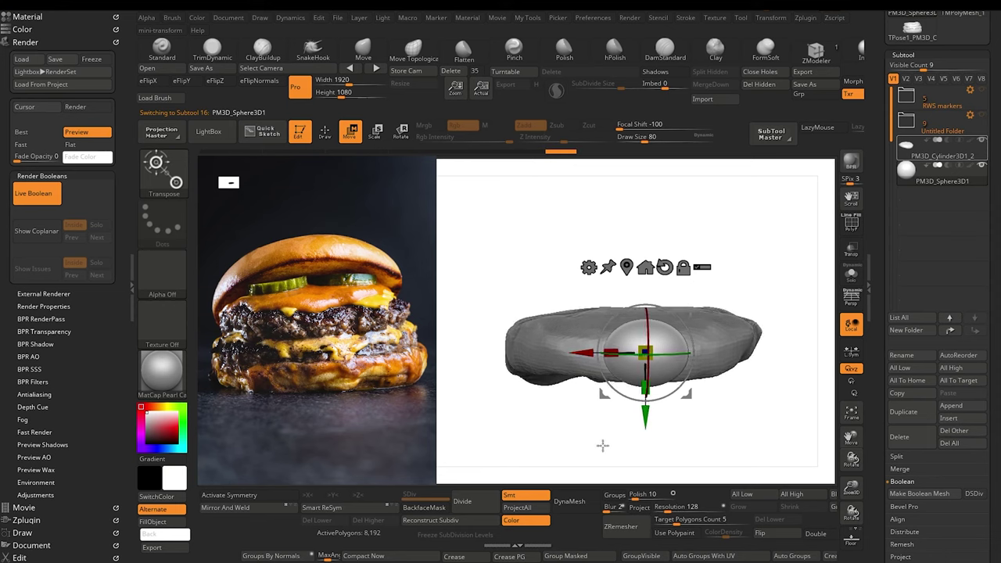
click(363, 49)
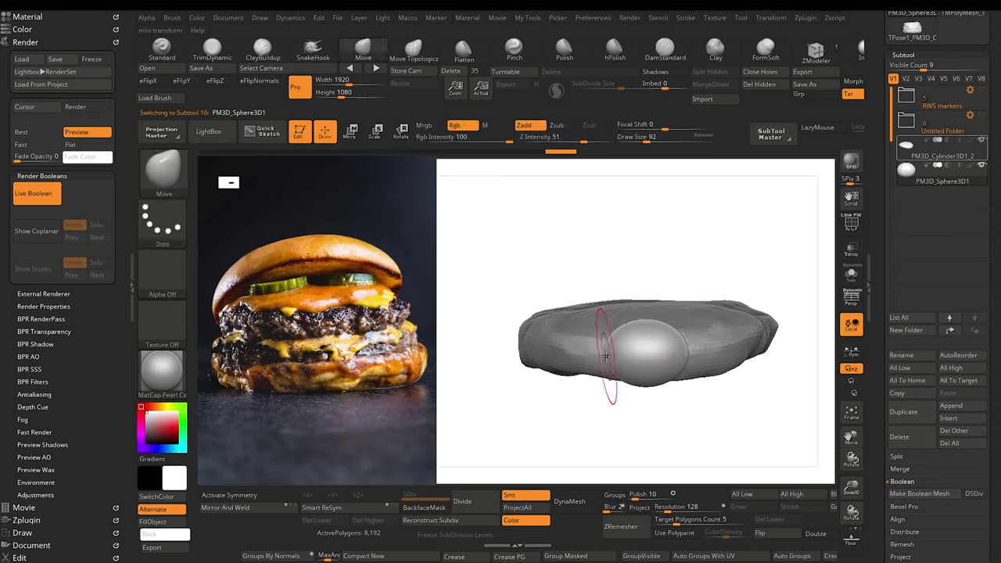
drag(625, 418, 631, 508)
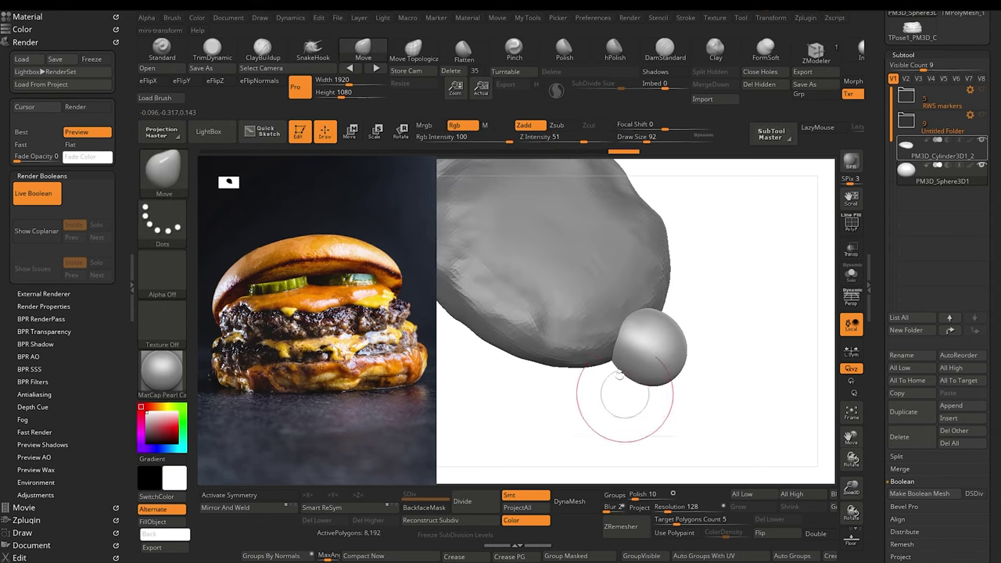
mouse_move(637, 409)
mouse_down()
mouse_move(614, 462)
mouse_move(627, 442)
mouse_up()
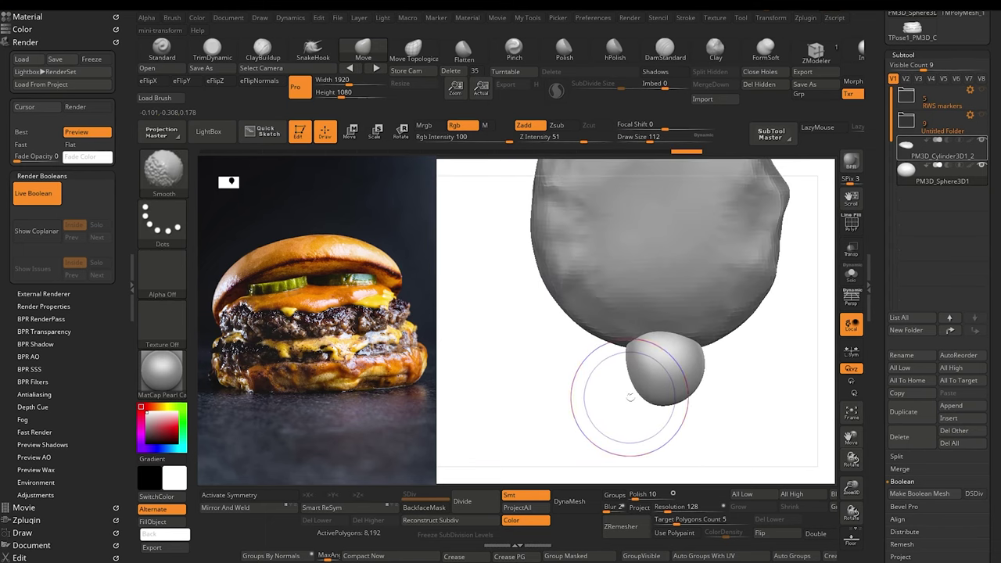
Step: Move the sphere along Z so it sinks further into the patty's front edge
click(350, 131)
drag(662, 292, 662, 265)
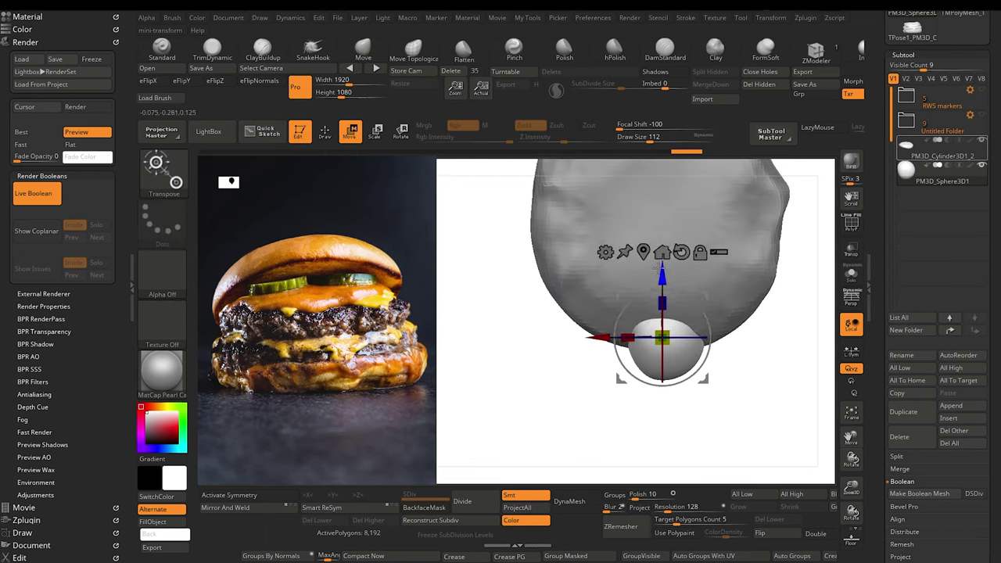
shift+drag(603, 438, 618, 383)
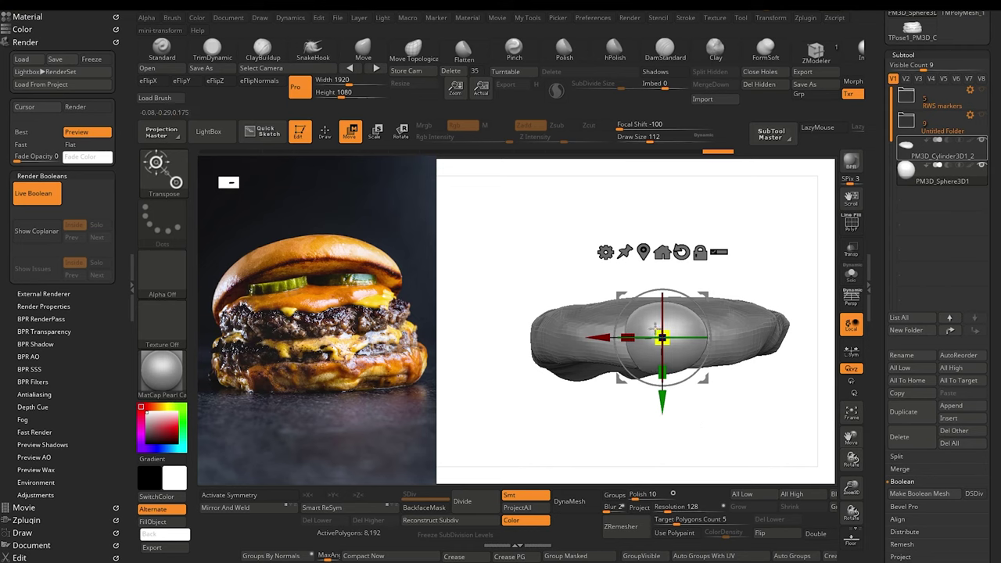
mouse_move(607, 419)
mouse_down()
mouse_move(606, 468)
mouse_move(616, 422)
mouse_up()
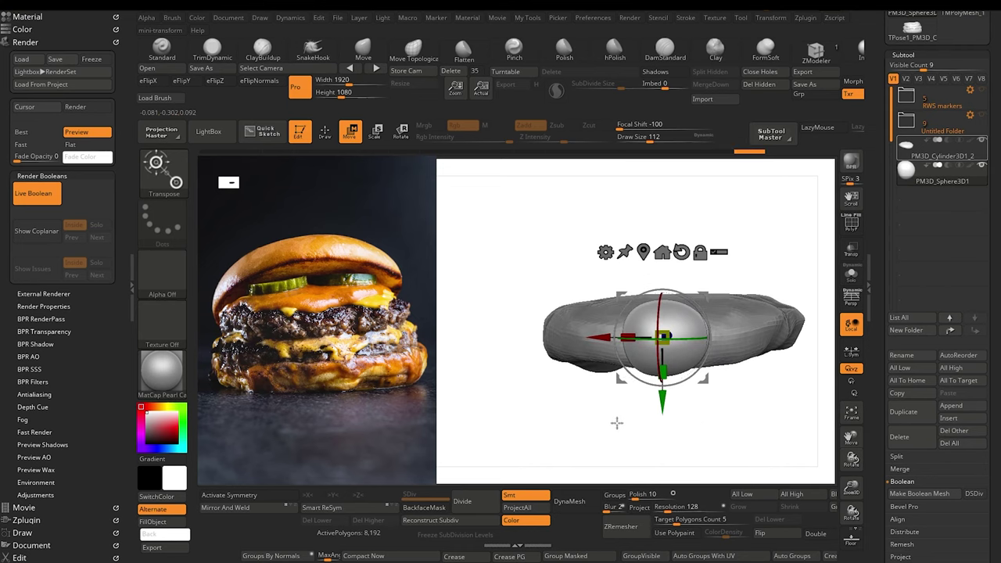
Step: Refine the sphere into a rounded meat chunk from several angles with the Move brush
click(363, 50)
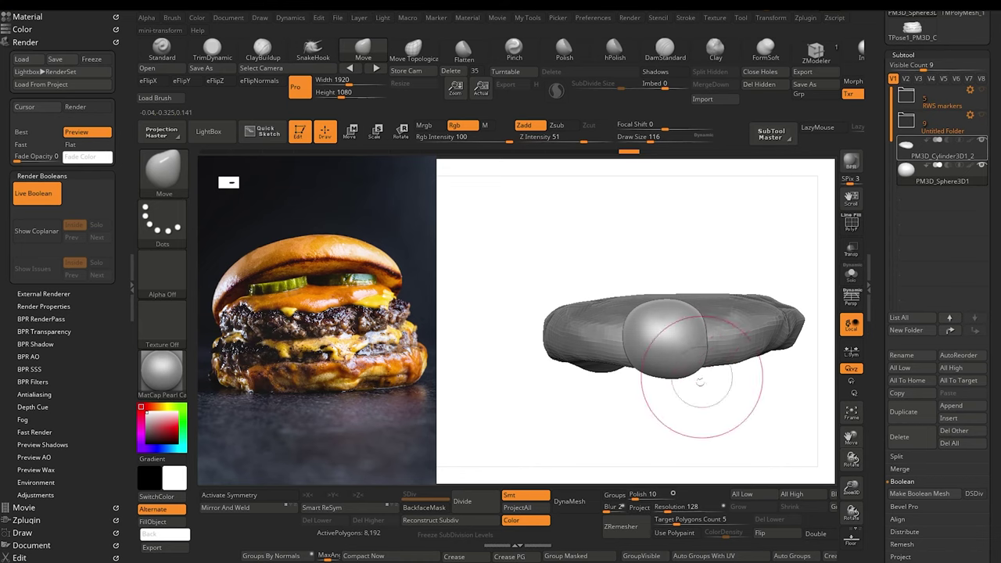
mouse_move(701, 380)
mouse_down()
mouse_move(632, 435)
mouse_move(646, 395)
mouse_up()
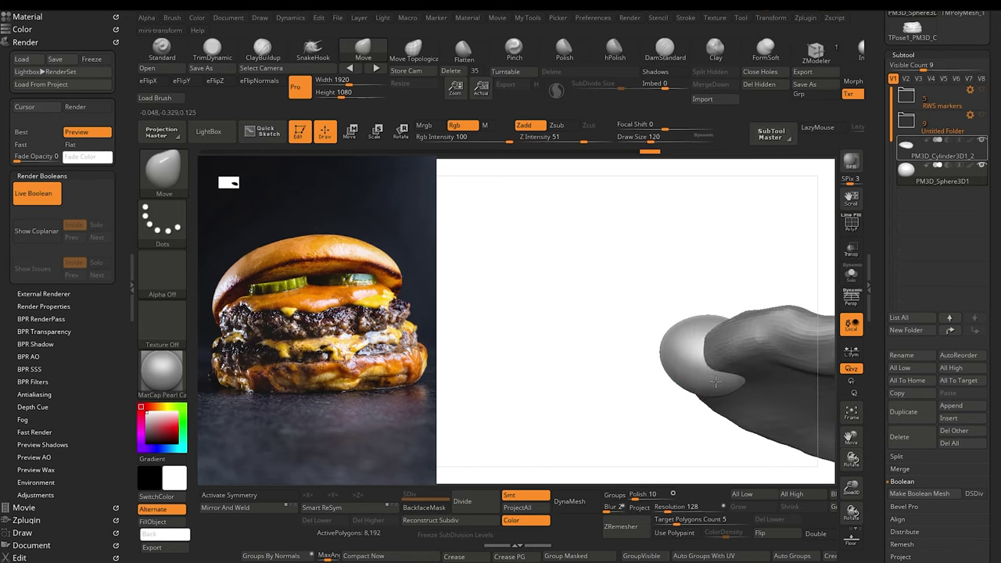
drag(715, 381, 625, 468)
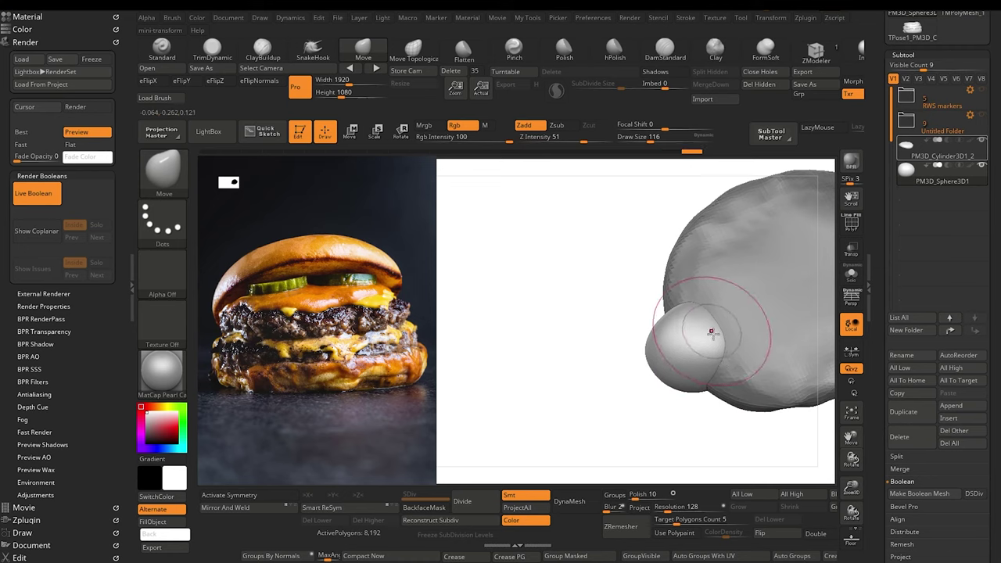
mouse_move(618, 353)
mouse_down()
mouse_move(605, 373)
mouse_move(630, 342)
mouse_up()
drag(574, 372, 498, 424)
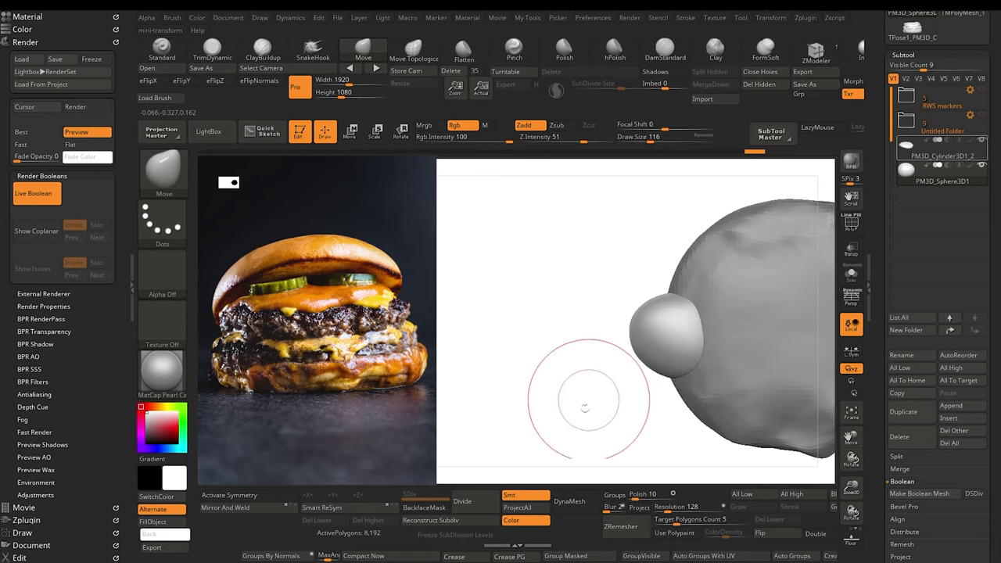
alt+drag(584, 408, 503, 409)
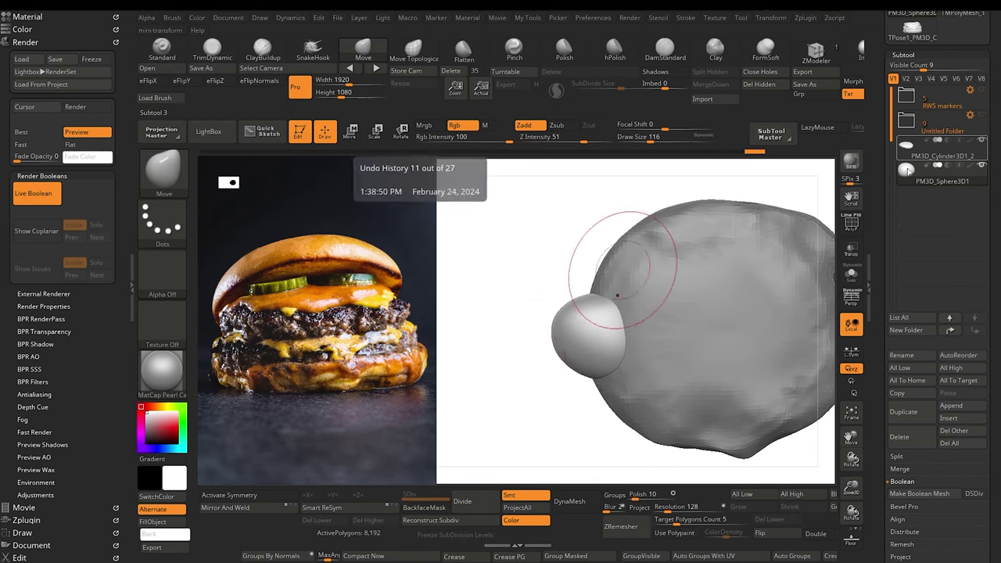
Step: Duplicate the chunk, place the gizmo pivot at the patty's centre, and rotate copies into a row along the rim
mouse_move(901, 171)
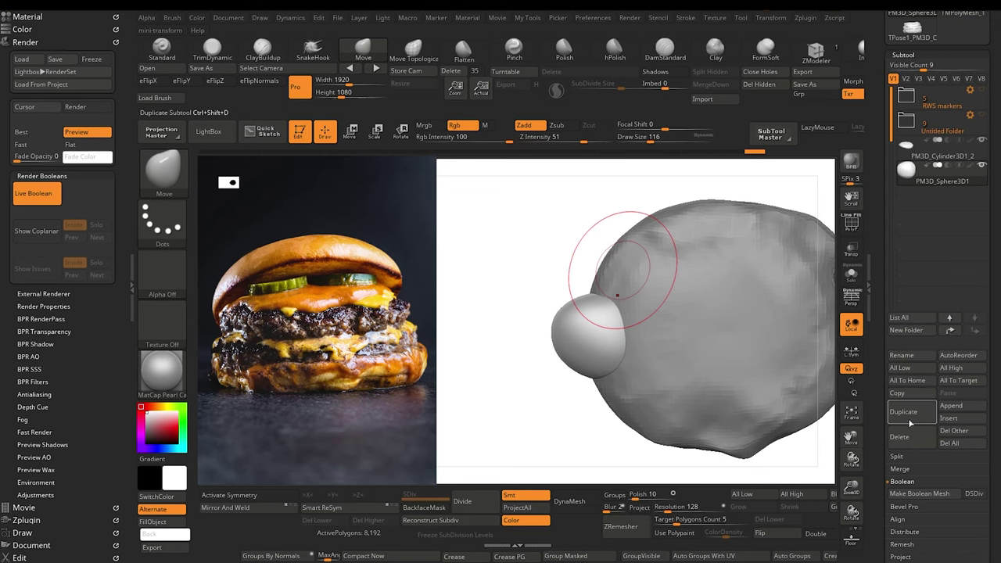
click(910, 420)
click(351, 136)
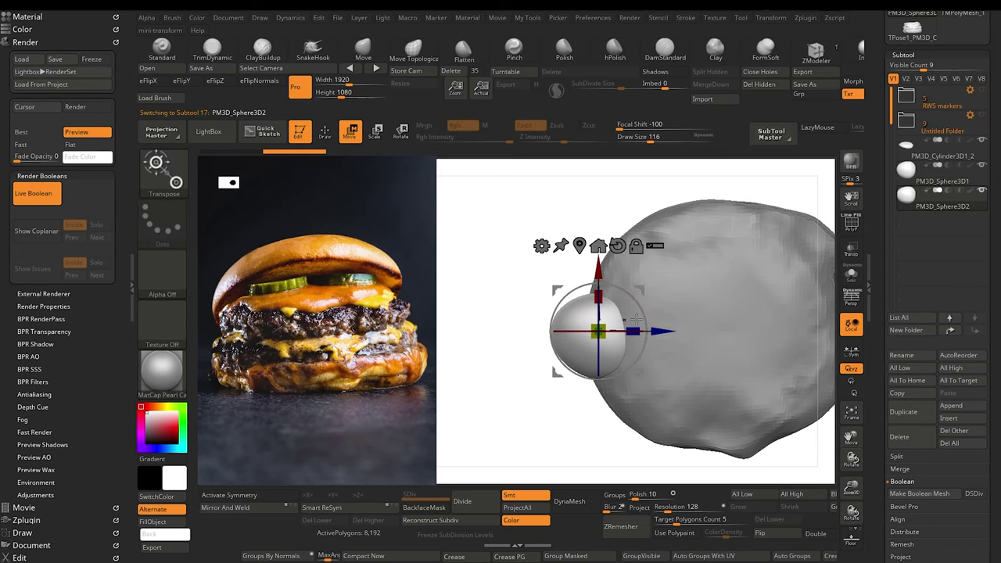
drag(662, 330, 780, 331)
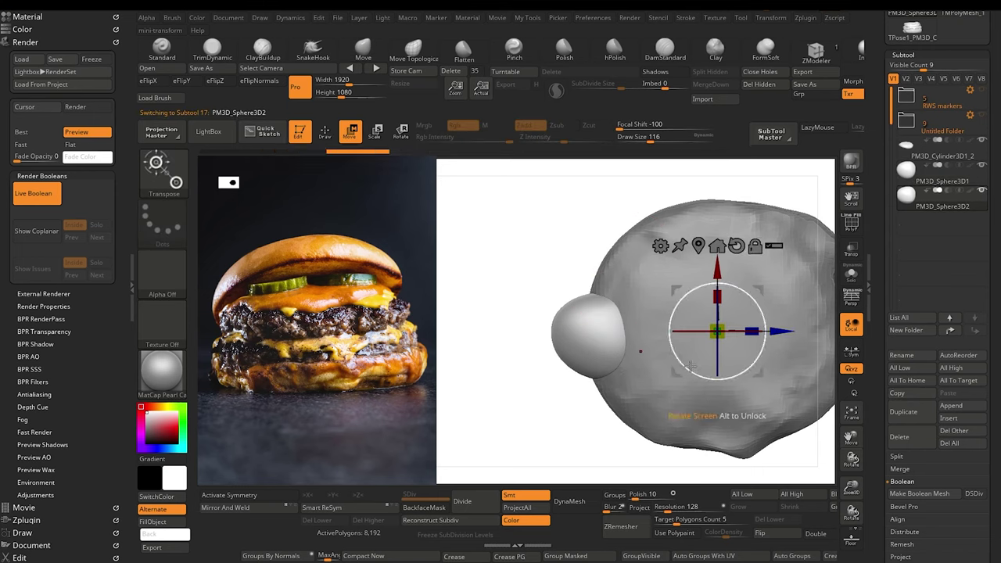
mouse_move(689, 365)
mouse_down()
mouse_move(674, 339)
mouse_move(684, 356)
mouse_up()
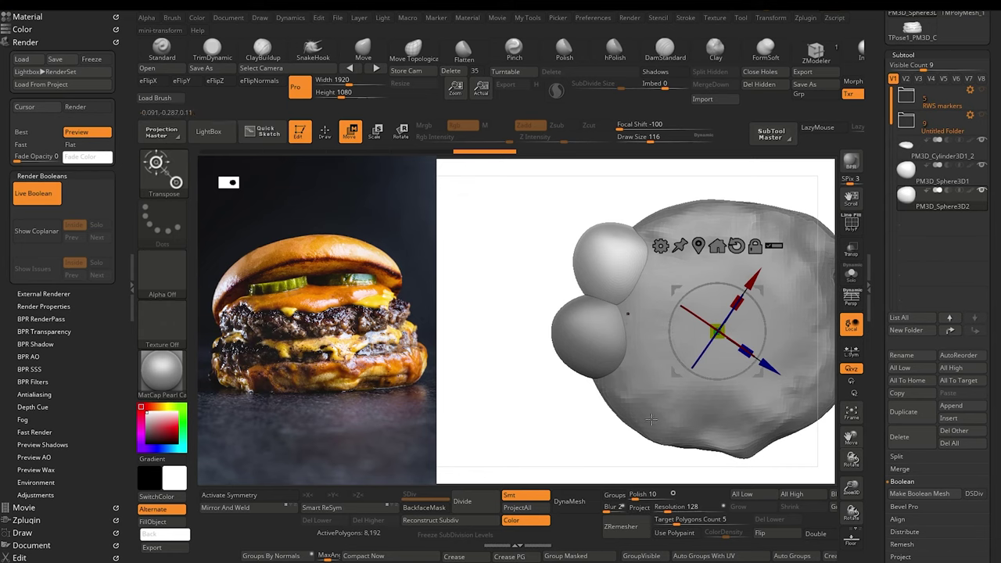
click(900, 419)
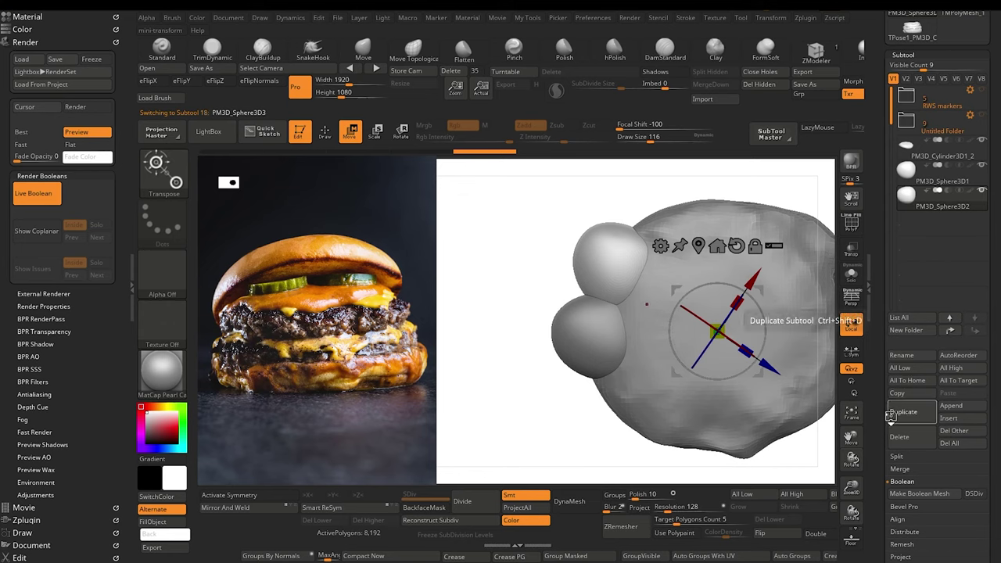
drag(675, 353, 672, 324)
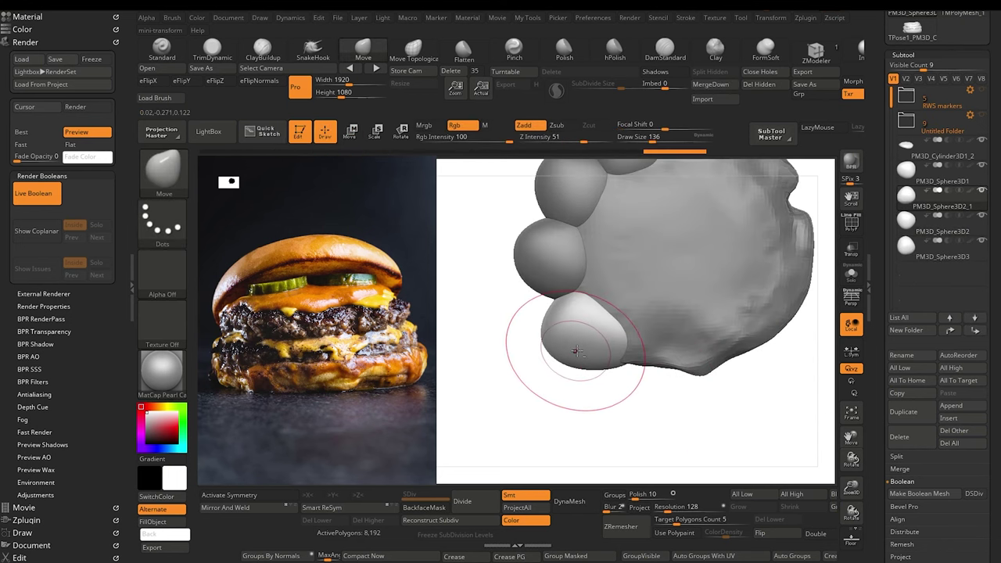
Step: Duplicate the end chunk, rotate the copy to the next gap, and stretch it into a long oval with the Move brush
click(907, 417)
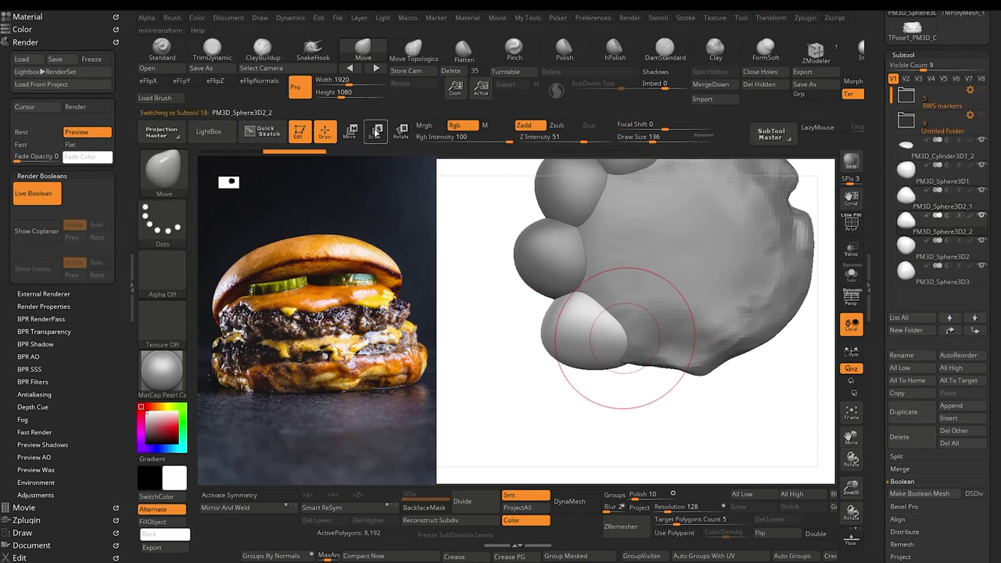
click(403, 134)
drag(635, 283, 663, 326)
key(q)
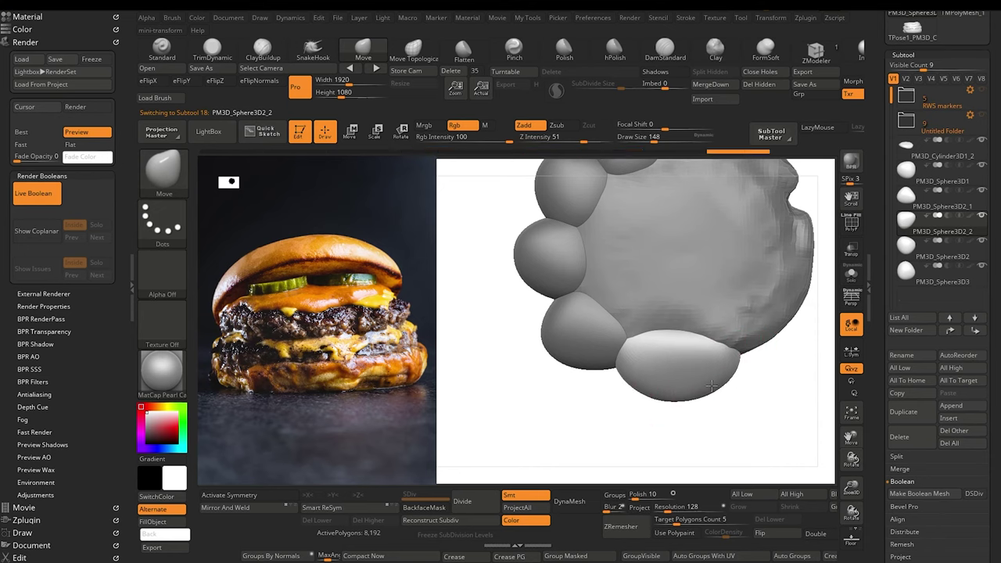
drag(529, 387, 485, 365)
Step: Select the PM3D_Sphere3D3 chunk at the other end of the row, duplicate it, and rotate the copy beside it along the rim
alt+click(730, 263)
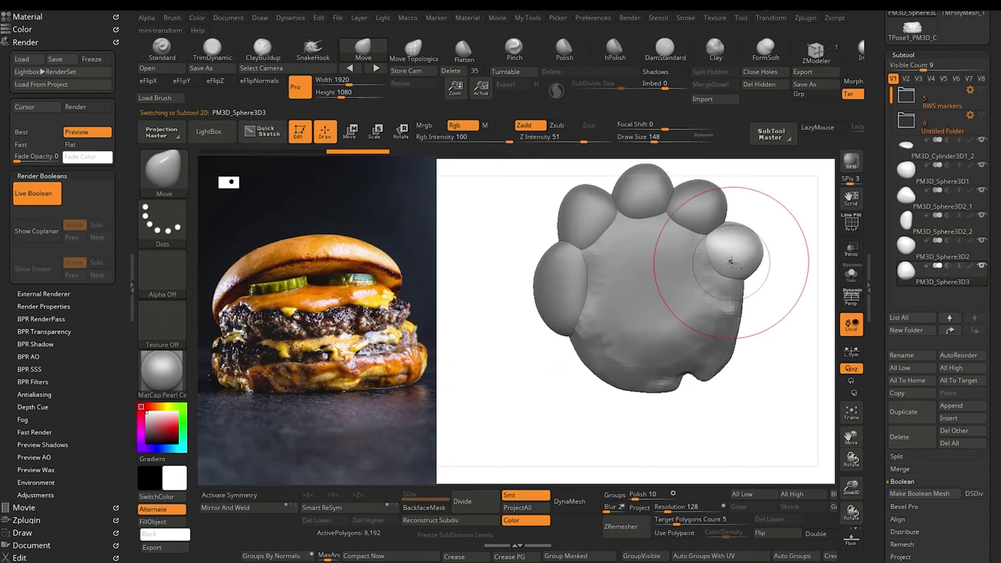
click(903, 412)
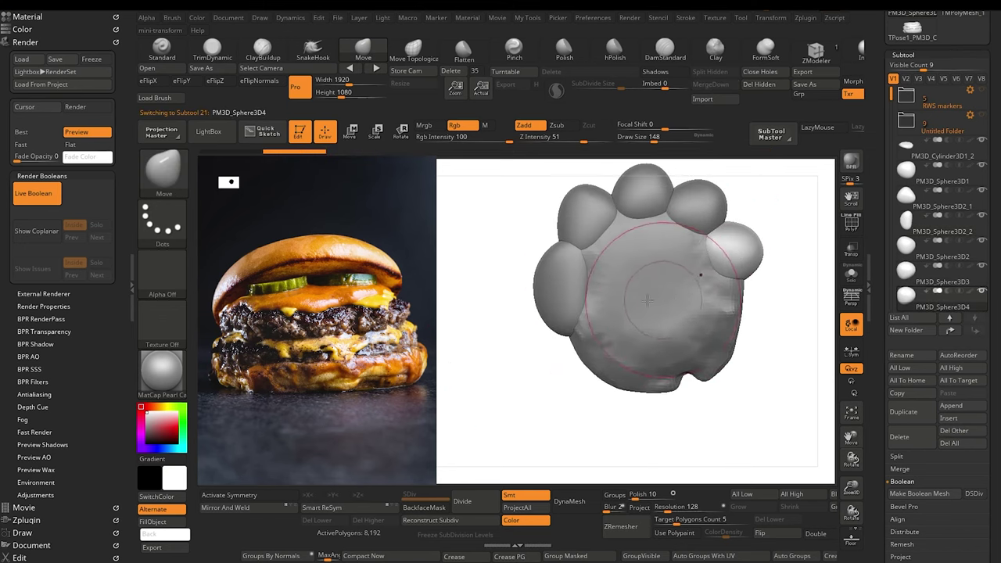
key(r)
drag(617, 291, 612, 315)
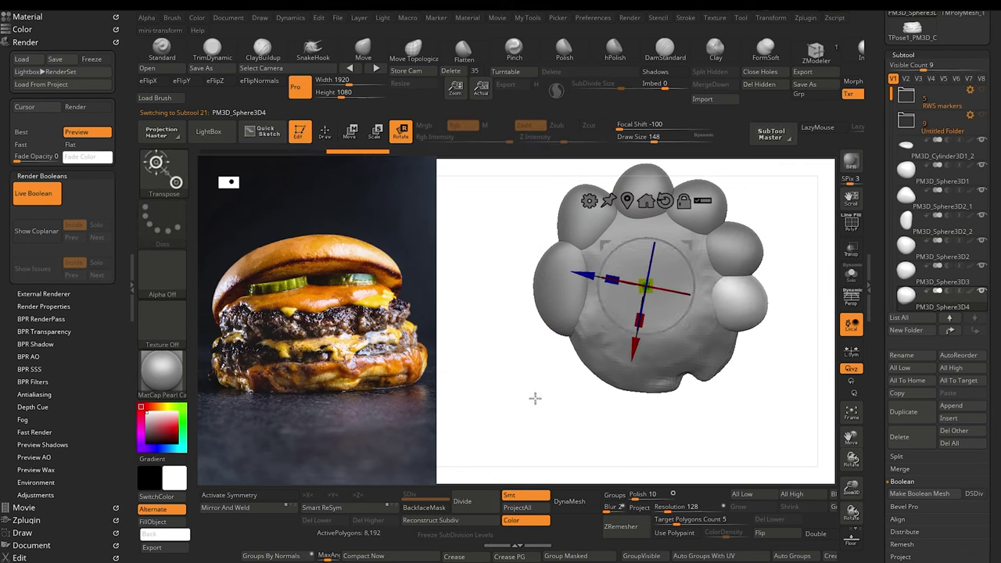
drag(535, 398, 566, 404)
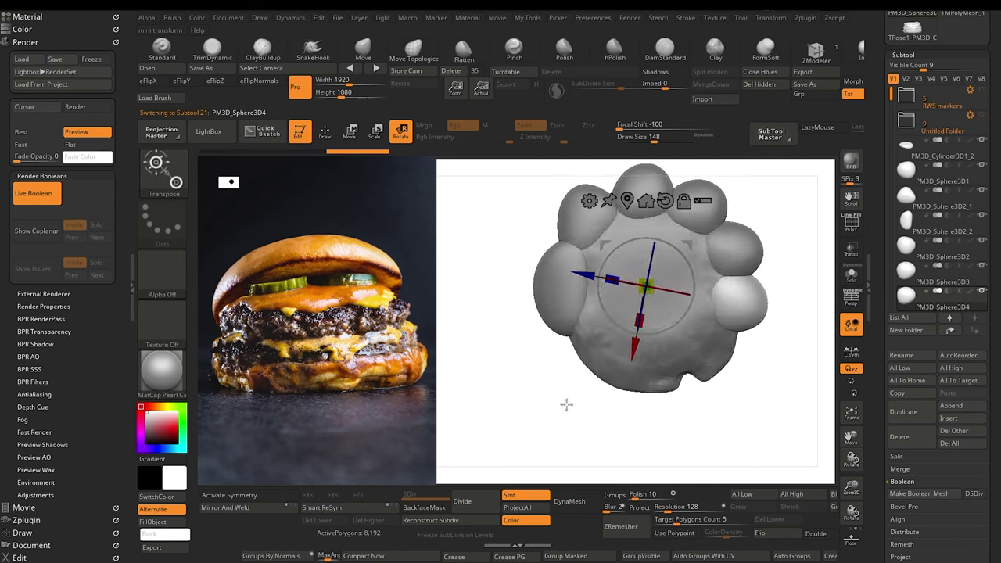
Step: Duplicate the PM3D_Sphere3D4 chunk and rotate the copy about 38 degrees around the patty's centre
click(903, 419)
drag(608, 316, 594, 280)
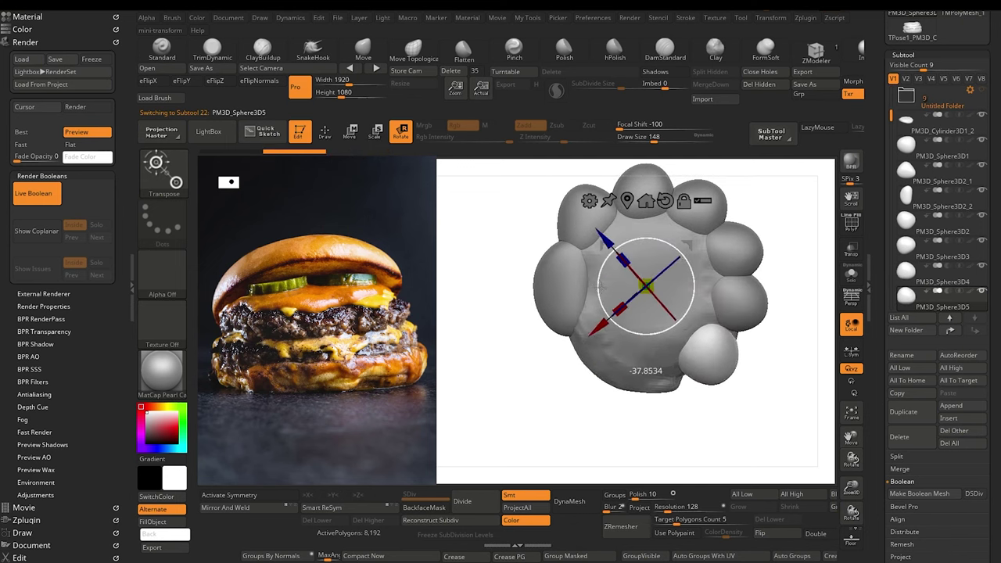
drag(487, 359, 520, 328)
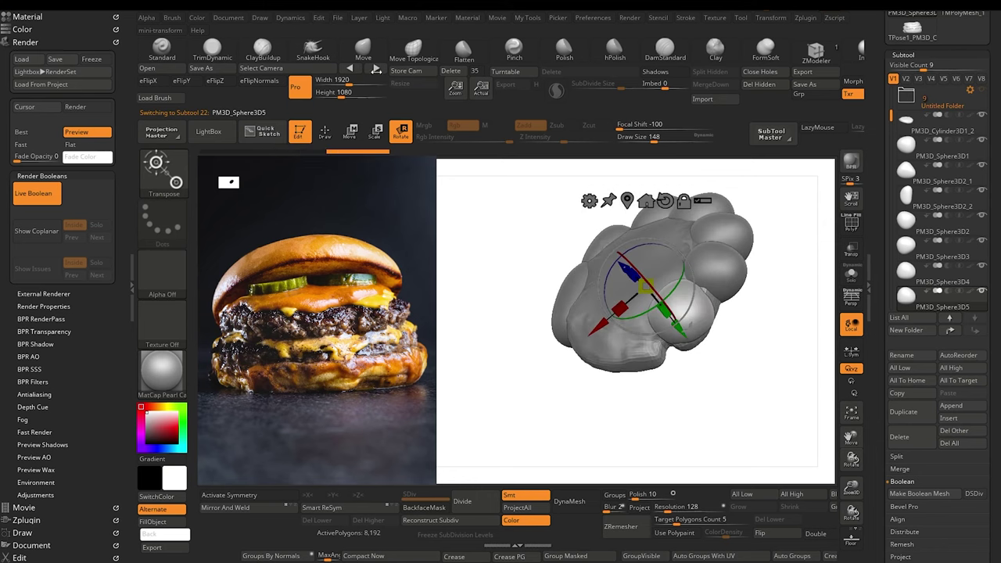
Step: Reshape the PM3D_Sphere3D5 chunk with the Move brush so it sits against the patty's uneven edge
key(q)
drag(711, 324, 699, 311)
mouse_move(717, 386)
mouse_down()
mouse_move(701, 340)
mouse_move(712, 332)
mouse_up()
mouse_move(558, 313)
mouse_down()
mouse_move(573, 386)
mouse_move(581, 375)
mouse_up()
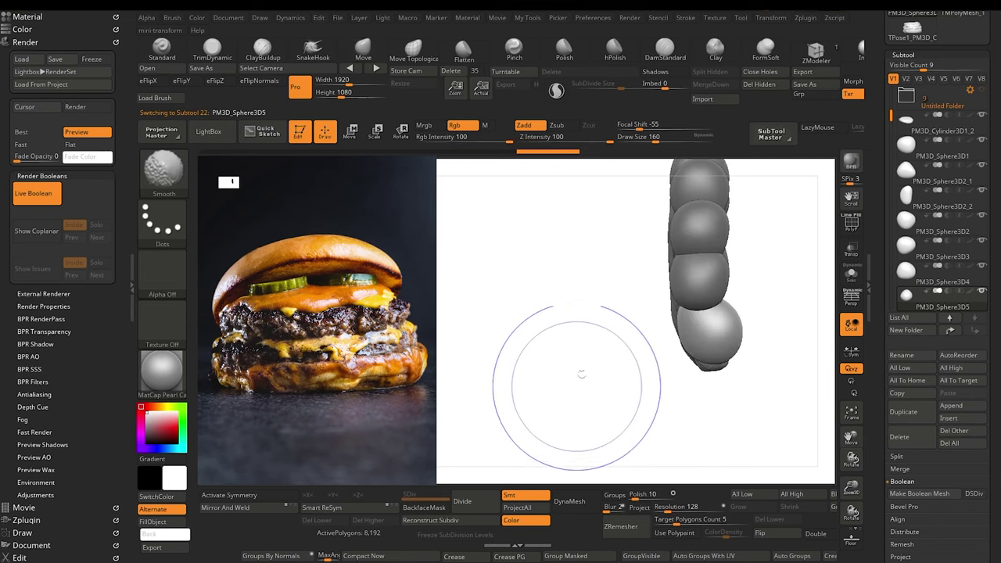
drag(684, 378, 637, 382)
mouse_move(634, 383)
mouse_down()
mouse_move(670, 443)
mouse_move(670, 360)
mouse_up()
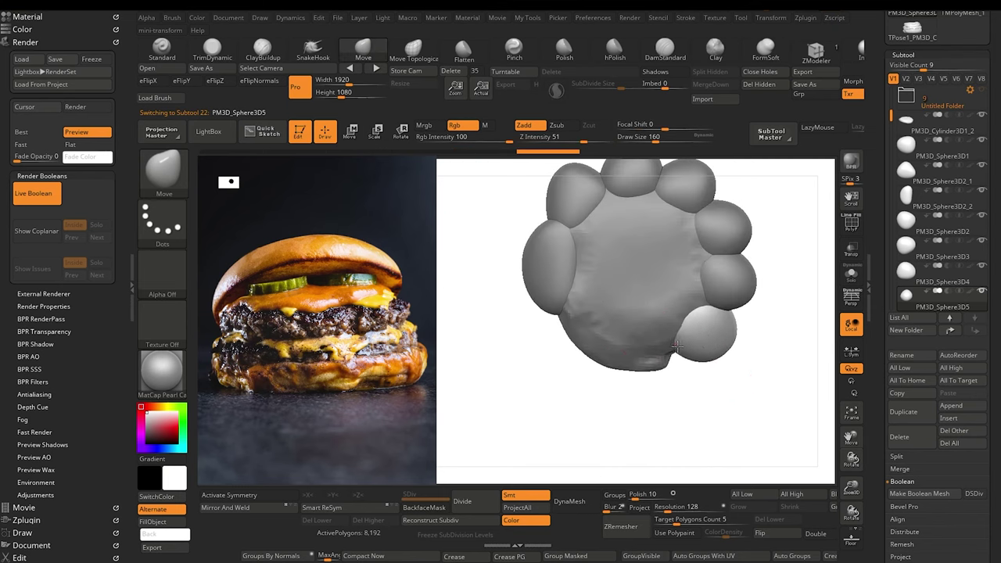
Step: Duplicate the PM3D_Sphere3D5 chunk, rotate the copy to the next open part of the rim, and adjust its form with the Move brush
click(911, 411)
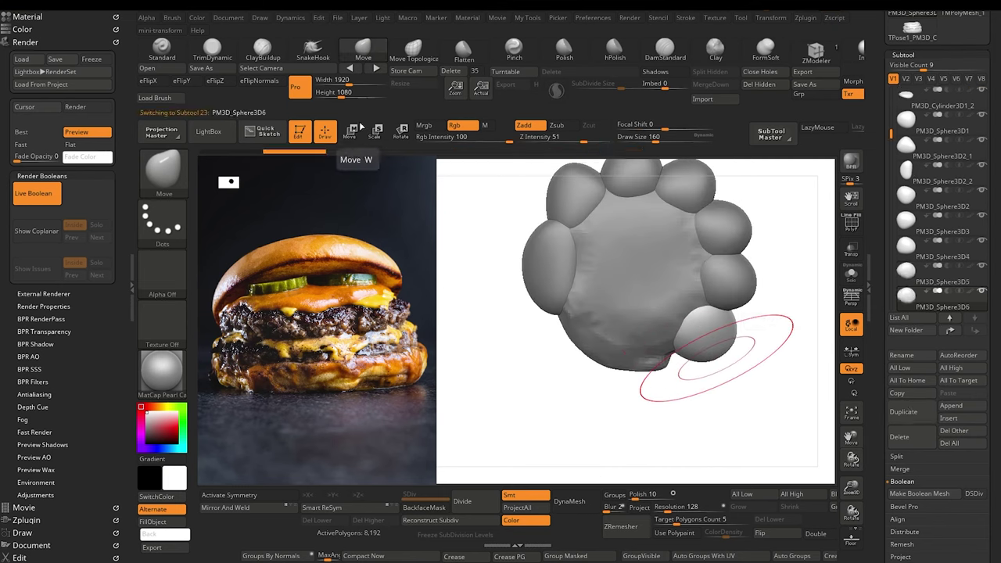
click(401, 130)
drag(617, 310, 589, 262)
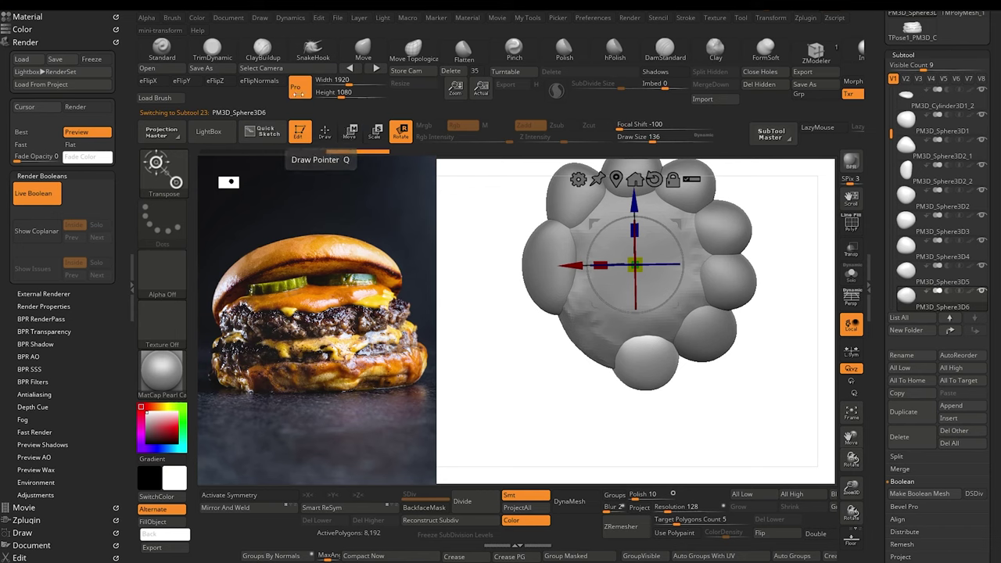
click(364, 50)
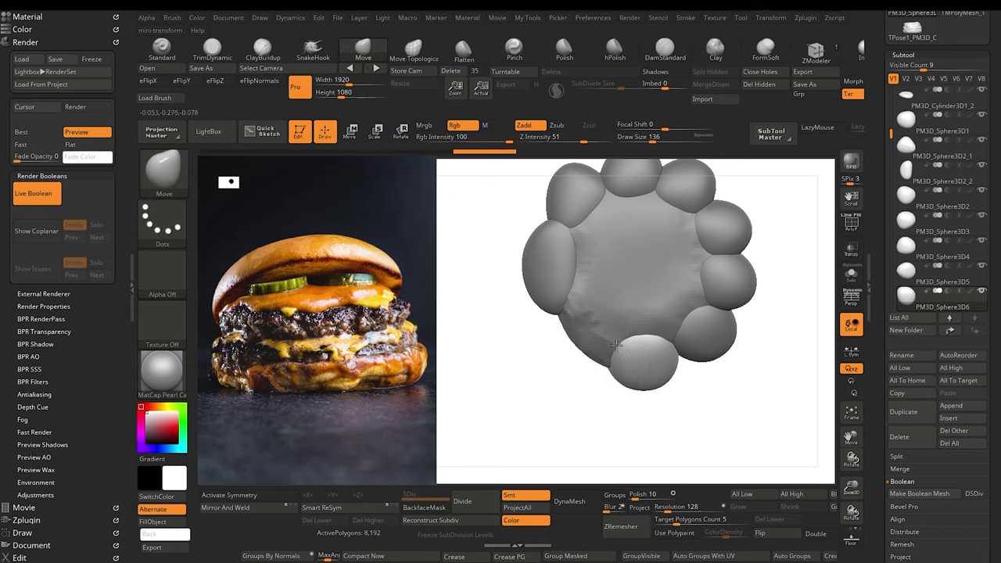
Step: Duplicate the PM3D_Sphere3D6 chunk and rotate the copy into the last gap in the ring
click(907, 418)
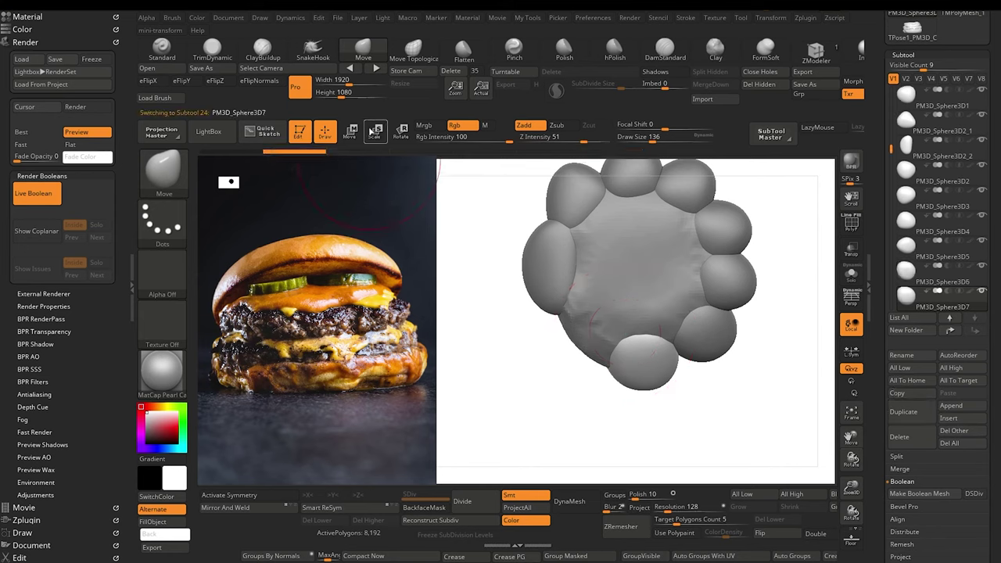
click(401, 136)
drag(598, 296, 577, 271)
Step: Reshape the PM3D_Sphere3D7 chunk with the Move brush, using a smaller brush size, to fill the gap between its neighbours
click(365, 54)
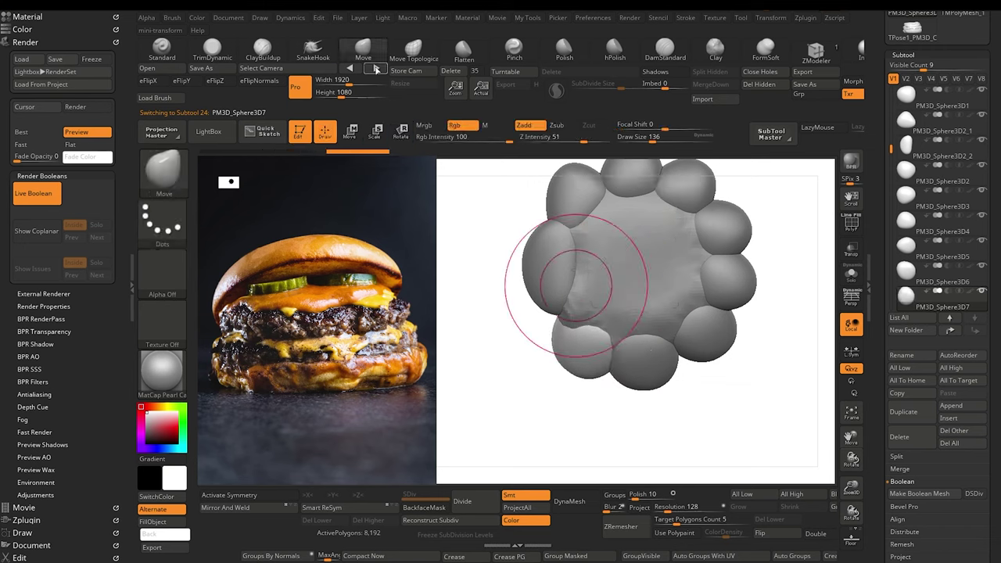
drag(505, 363, 512, 292)
drag(582, 309, 581, 322)
drag(610, 331, 607, 339)
mouse_move(608, 341)
mouse_down()
mouse_move(615, 333)
mouse_move(581, 307)
mouse_move(574, 282)
mouse_up()
key([)
key([)
drag(506, 399, 487, 396)
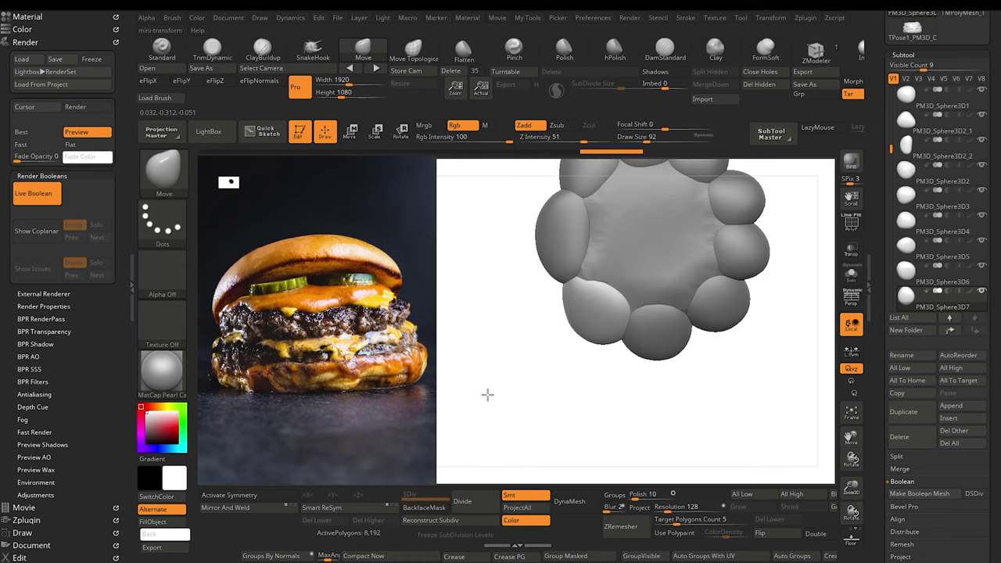
alt+drag(534, 290, 652, 317)
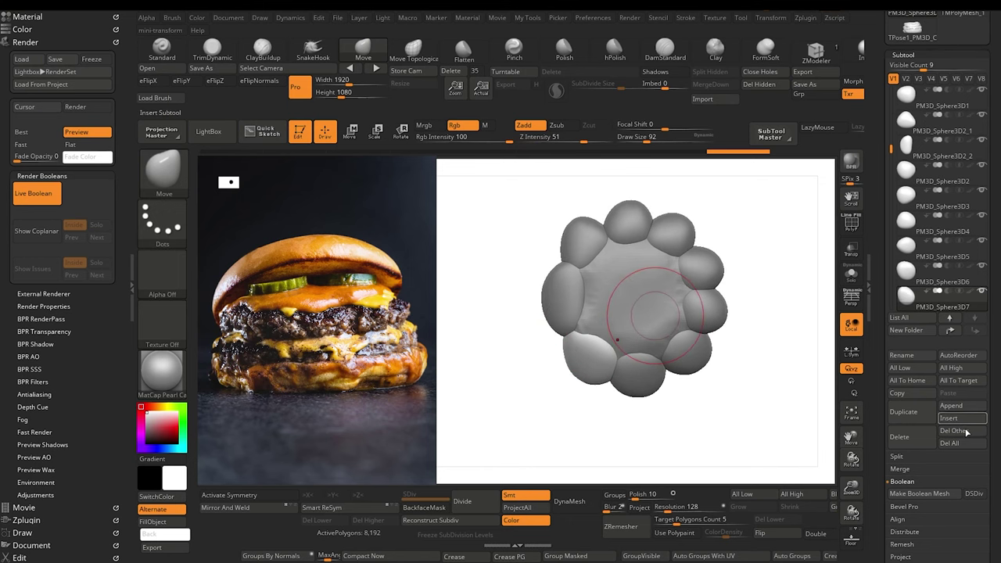
Step: Append a Cylinder3D subtool and make it the active subtool
click(954, 407)
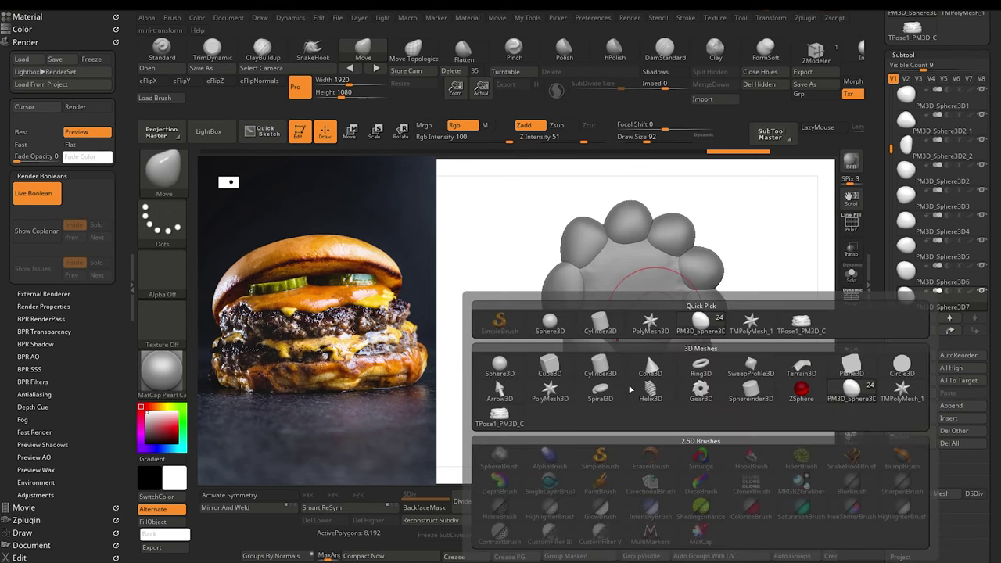
click(596, 331)
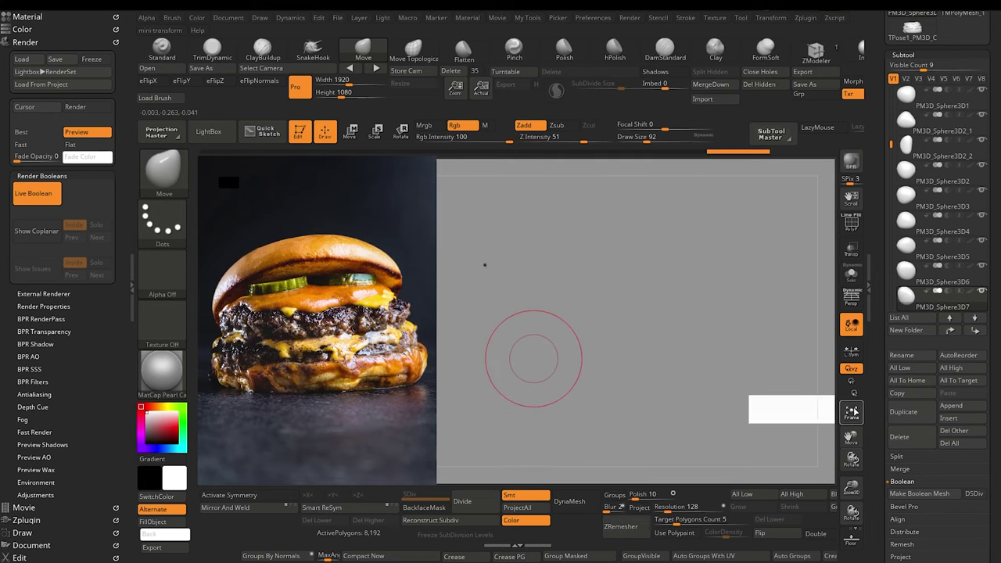
click(852, 414)
drag(695, 422, 734, 399)
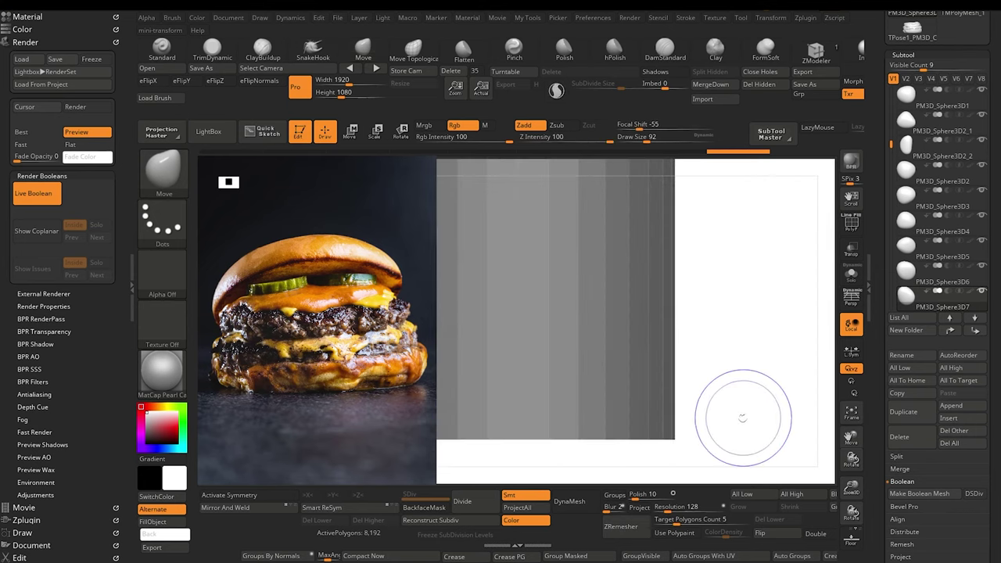
mouse_move(723, 437)
alt+mouse_down()
mouse_move(710, 406)
mouse_move(721, 426)
alt+mouse_up()
alt+drag(722, 426, 782, 424)
alt+click(558, 338)
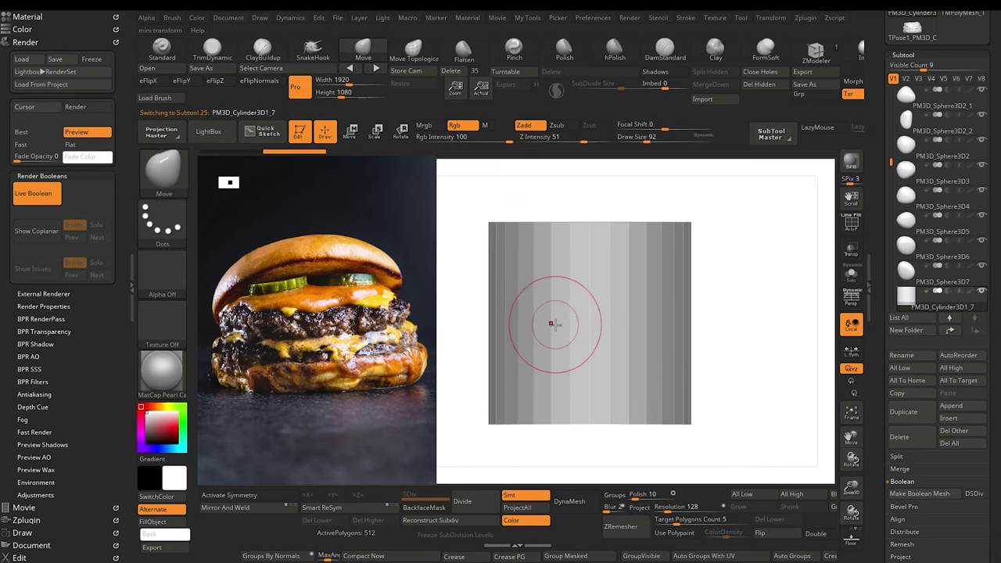
Step: Subdivide the cylinder up to level 3 and delete its lower subdivision levels
click(474, 504)
click(474, 504)
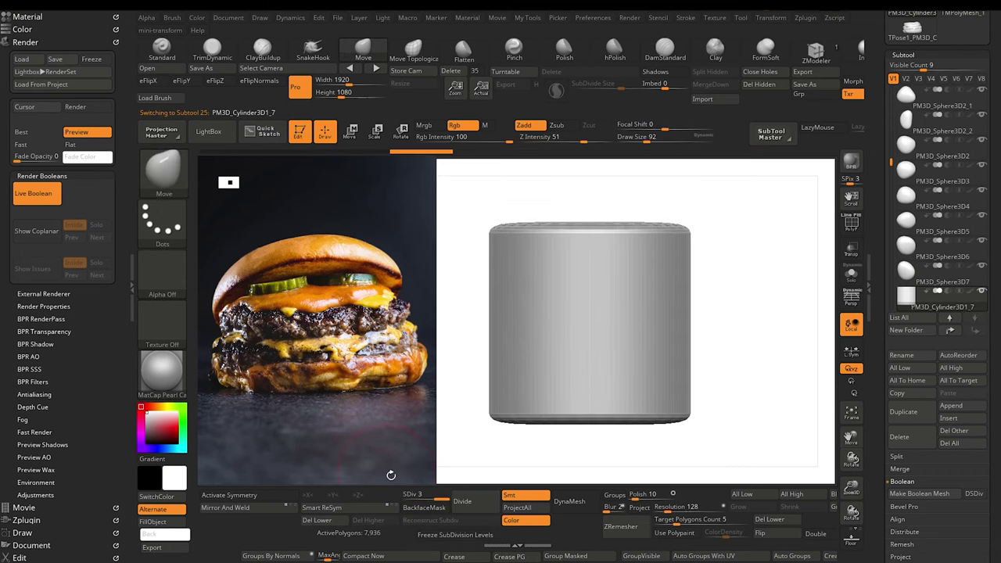
click(317, 521)
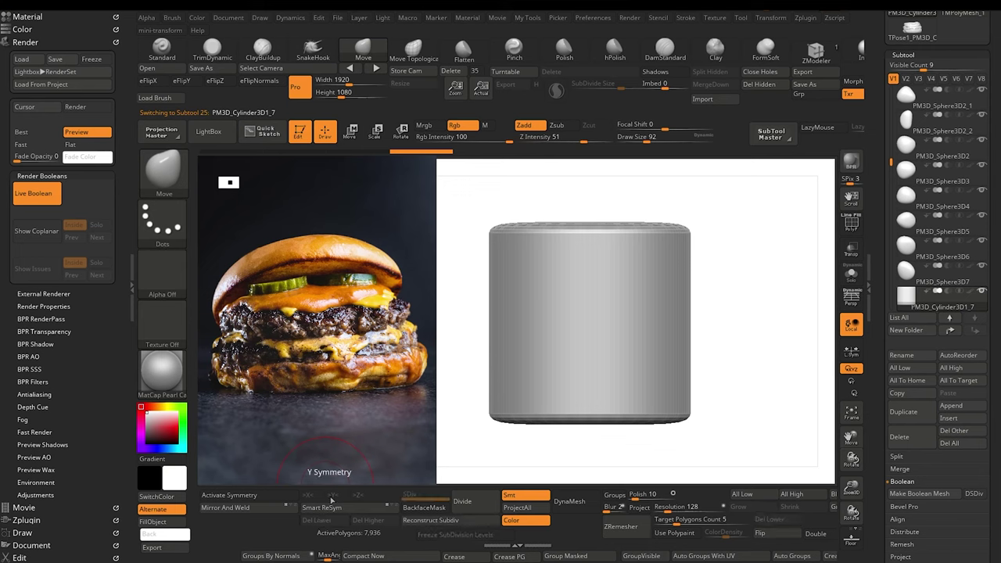
Step: Move the cylinder down into the ring of meat chunks and centre it in the opening as seen from above
click(376, 131)
drag(587, 319, 648, 413)
alt+drag(528, 394, 631, 451)
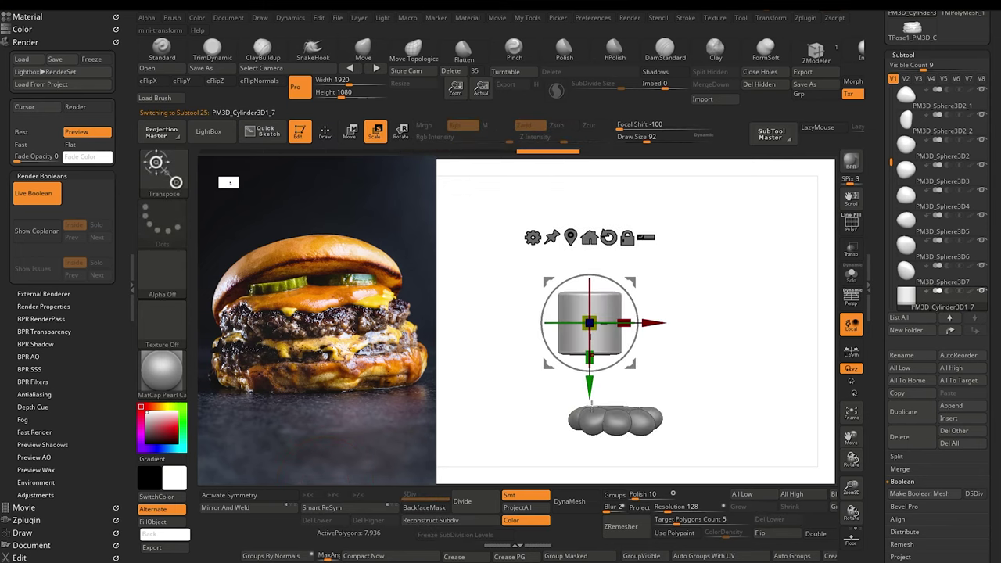
drag(590, 397, 590, 482)
drag(510, 406, 477, 414)
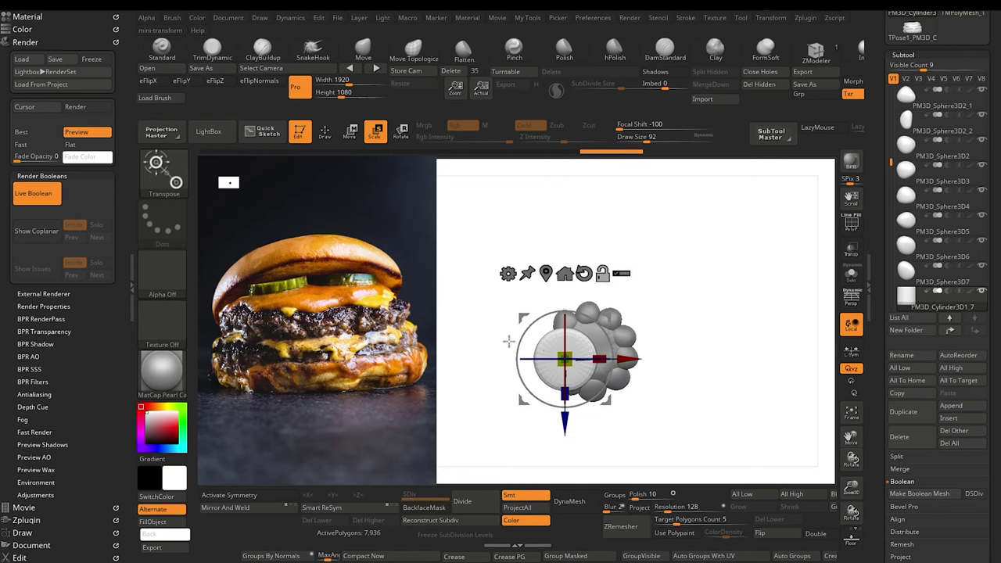
drag(626, 357, 648, 357)
drag(590, 416, 590, 411)
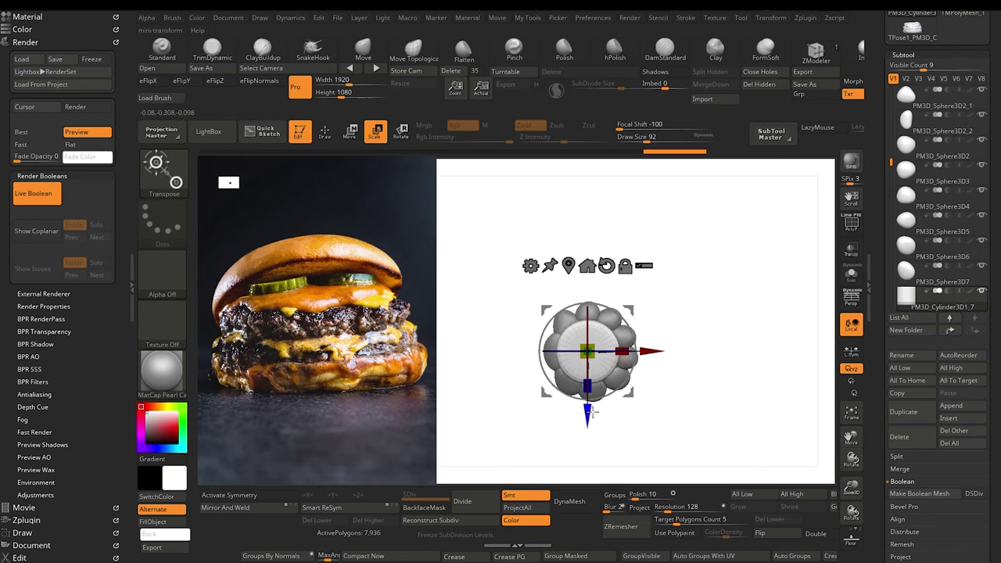
drag(650, 353, 650, 353)
alt+drag(488, 359, 501, 414)
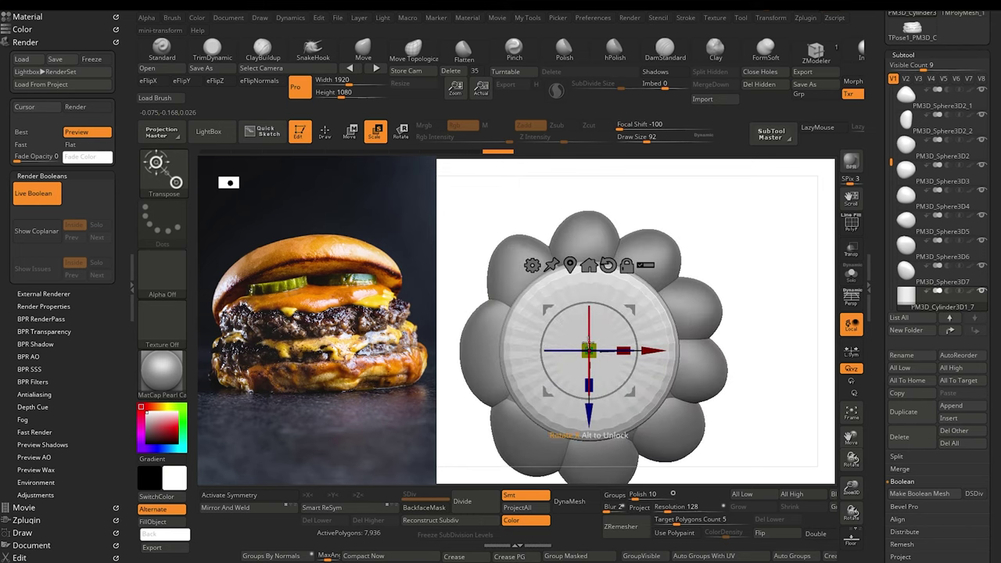
drag(588, 350, 587, 345)
Step: Flatten the cylinder to roughly the height of the surrounding chunks and fine-tune its position inside the ring
shift+drag(488, 314, 465, 214)
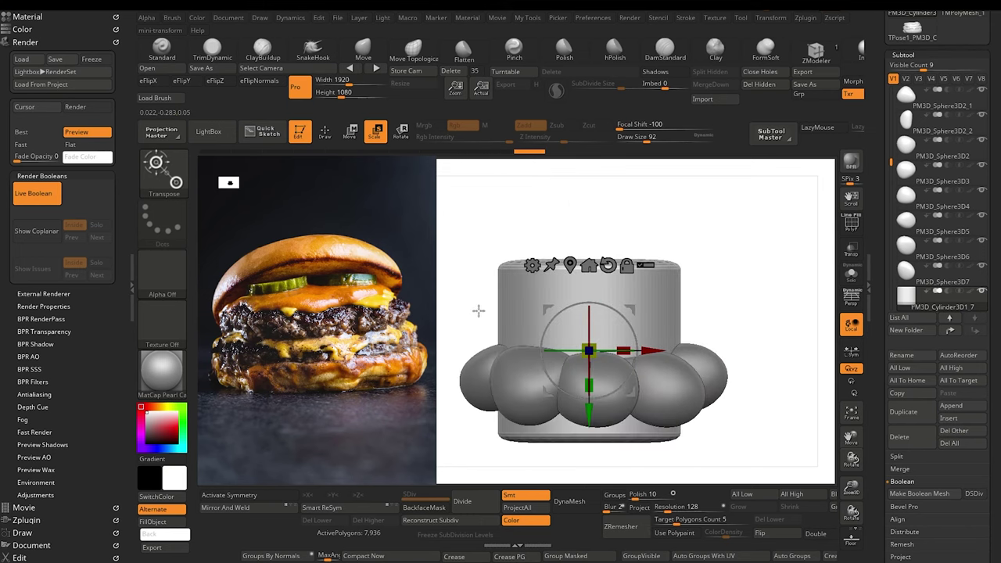
drag(589, 415, 572, 366)
drag(589, 448, 589, 444)
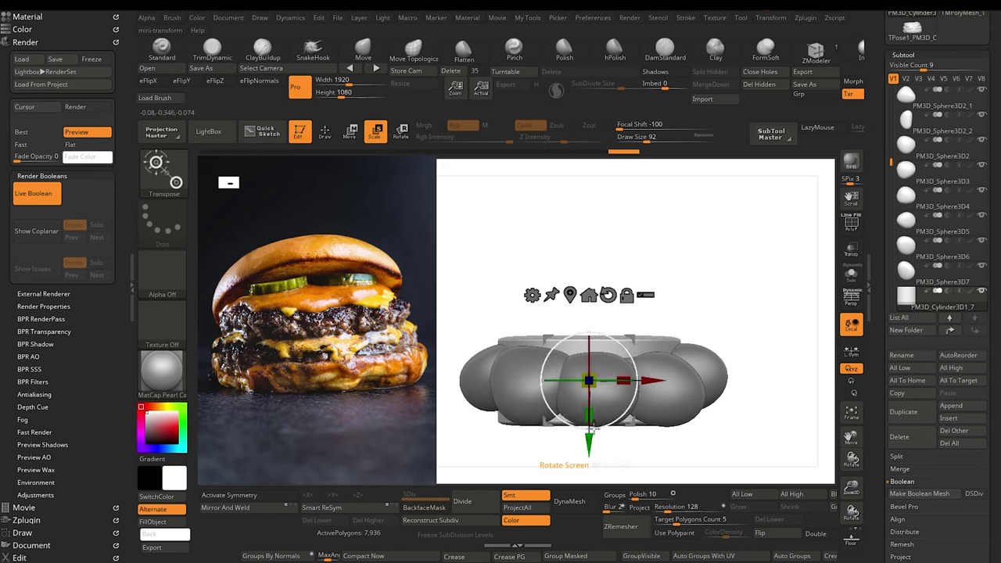
alt+drag(466, 327, 471, 433)
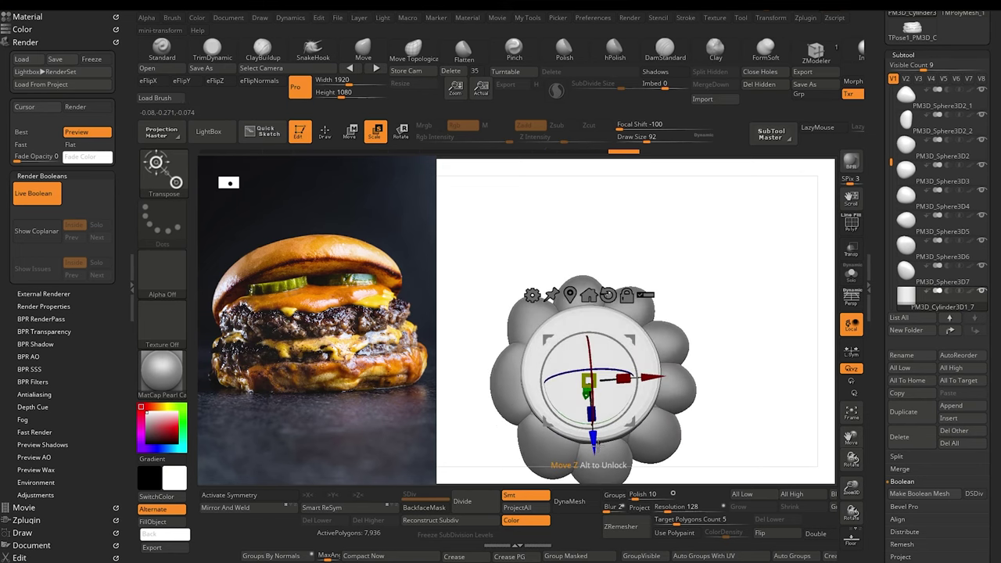
drag(598, 446, 598, 451)
key(ctrl+shift+z)
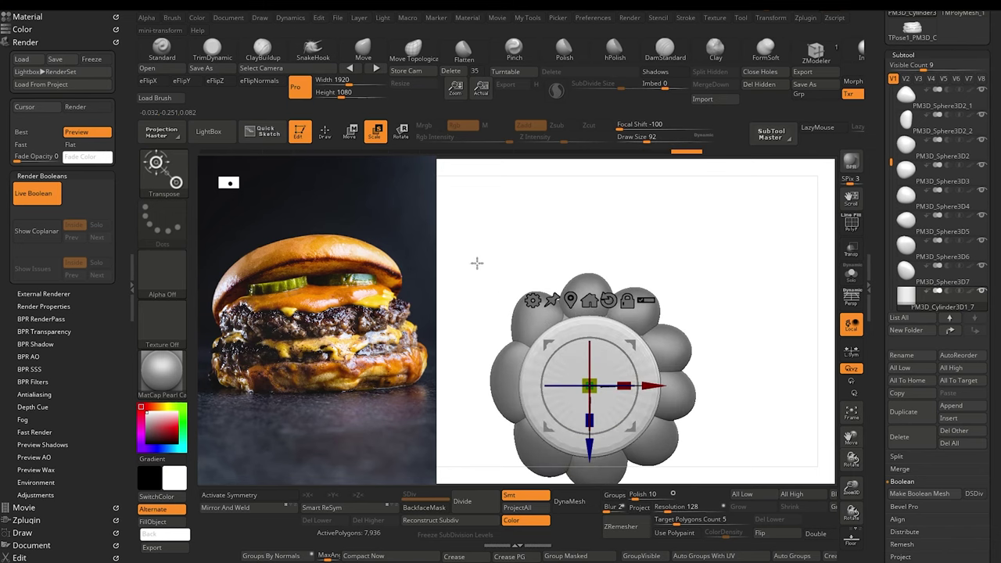
Step: Put PM3D_Cylinder3D1_2 in a new folder named boolean1 and add PM3D_Sphere3D1 to it
drag(883, 264, 882, 400)
drag(890, 297, 890, 234)
click(910, 258)
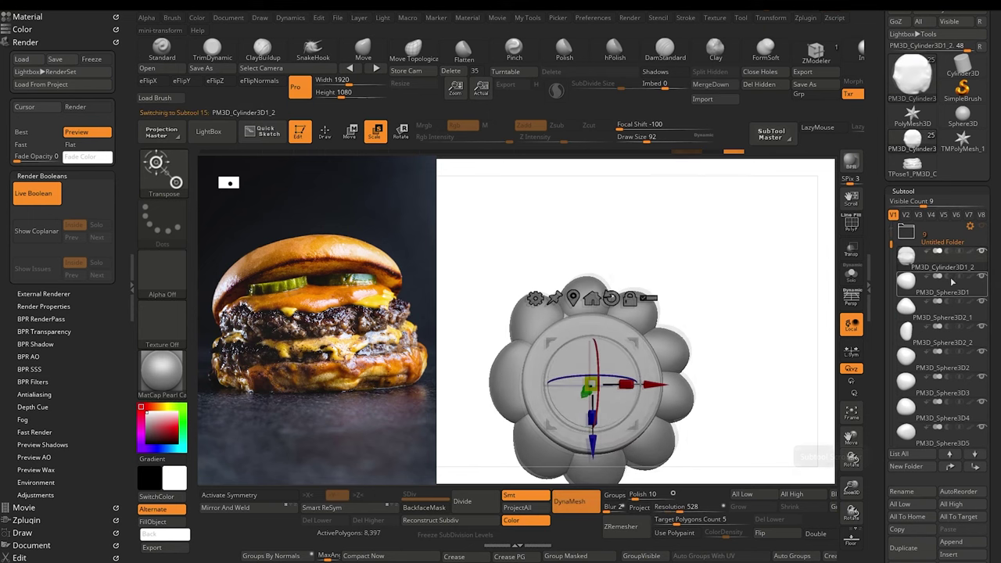
click(907, 467)
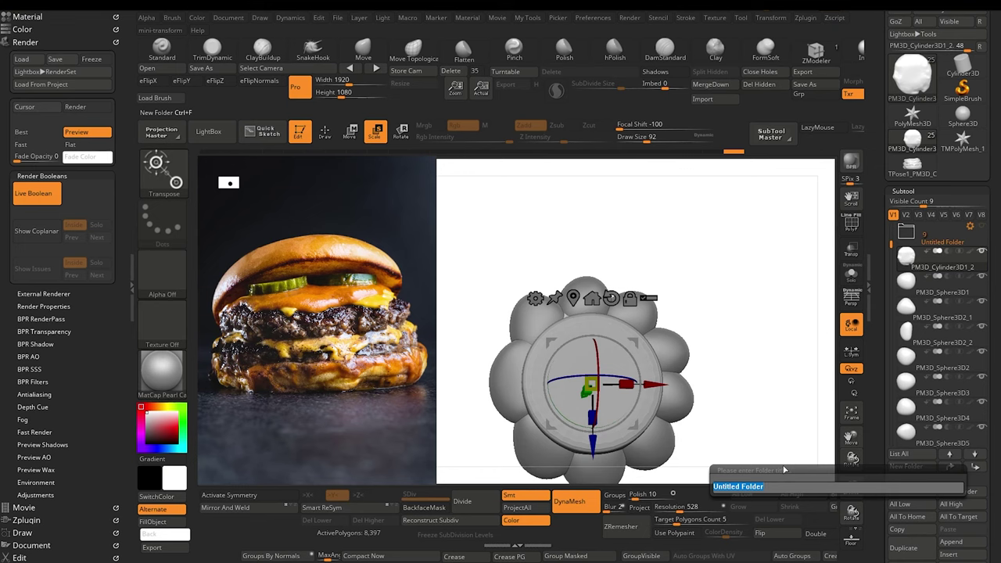
key(Return)
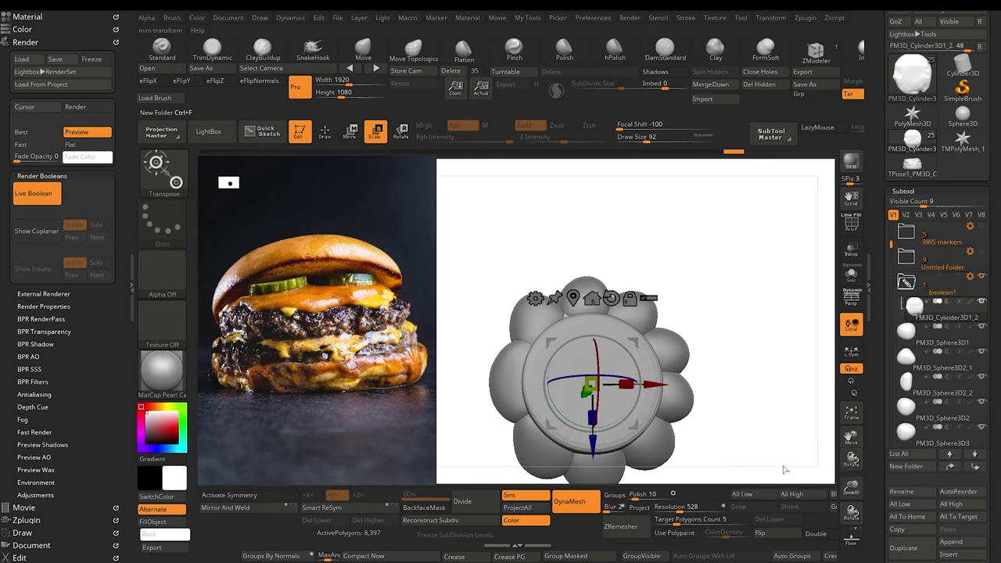
drag(906, 334, 927, 319)
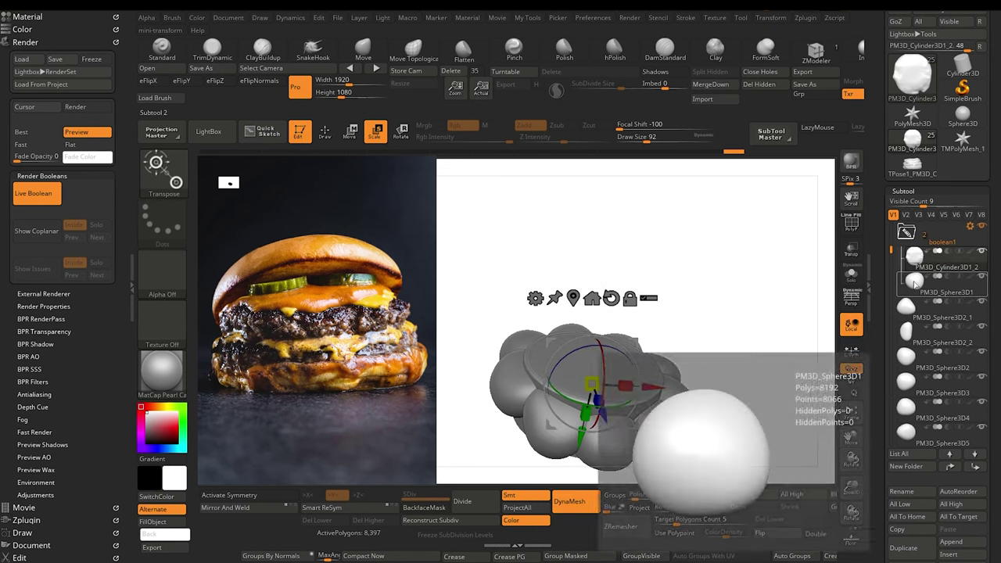
Step: Duplicate PM3D_Cylinder3D1_2 and send the copy out of the boolean1 folder to the end of the subtool list
click(940, 286)
click(941, 262)
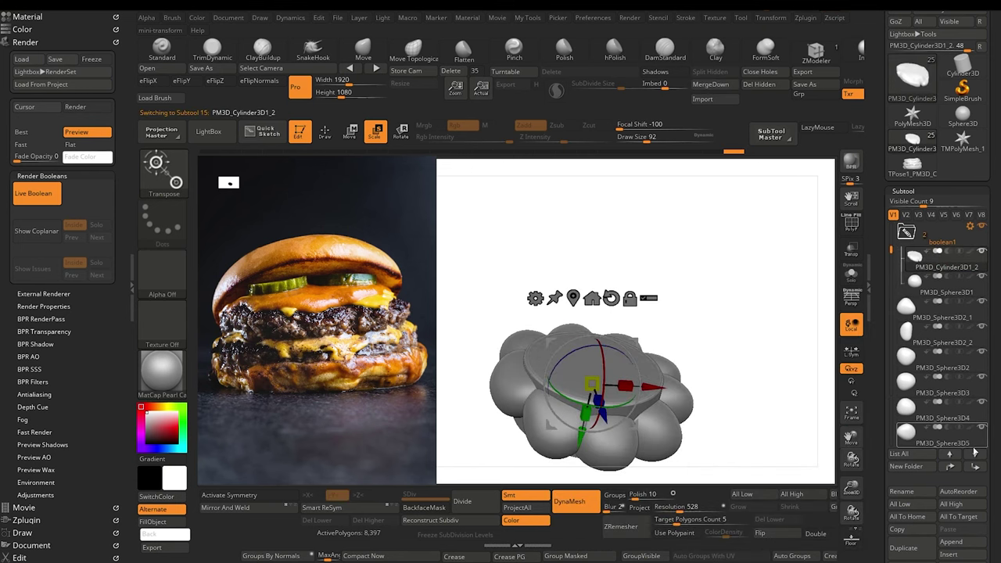
click(922, 548)
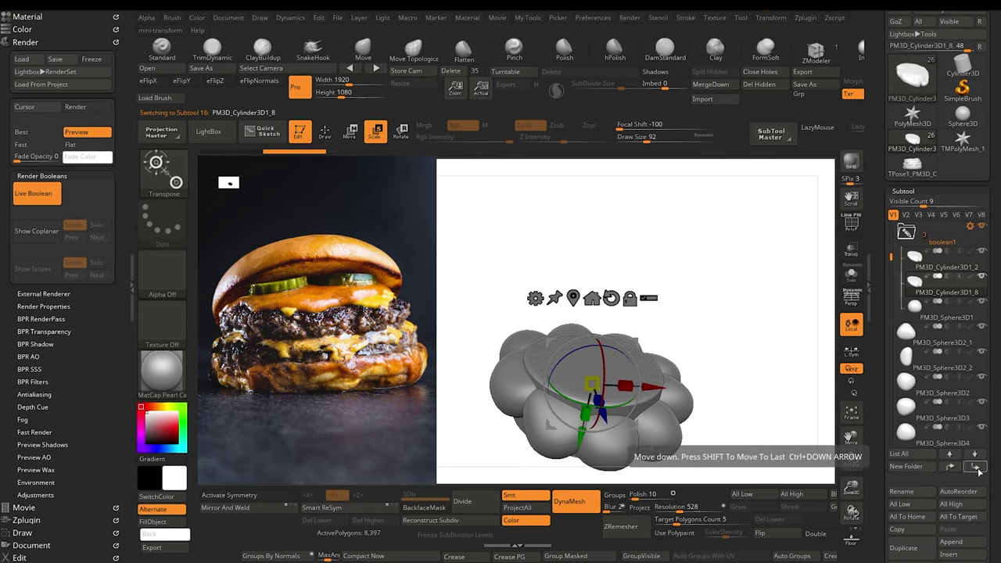
shift+click(976, 467)
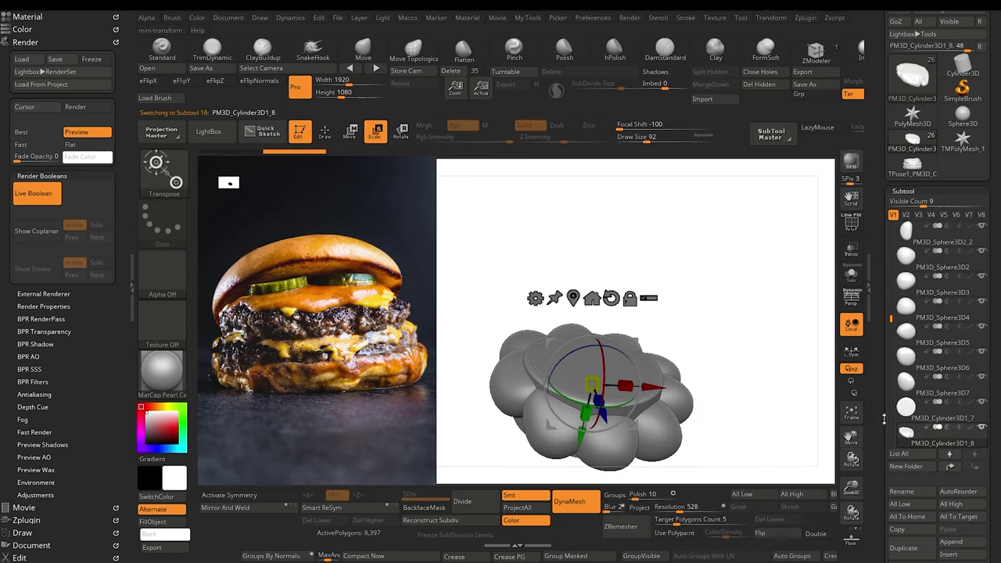
Step: Duplicate the PM3D_Cylinder3D1_8 copy nine more times so that each meat chunk can be paired with one
drag(891, 314, 888, 262)
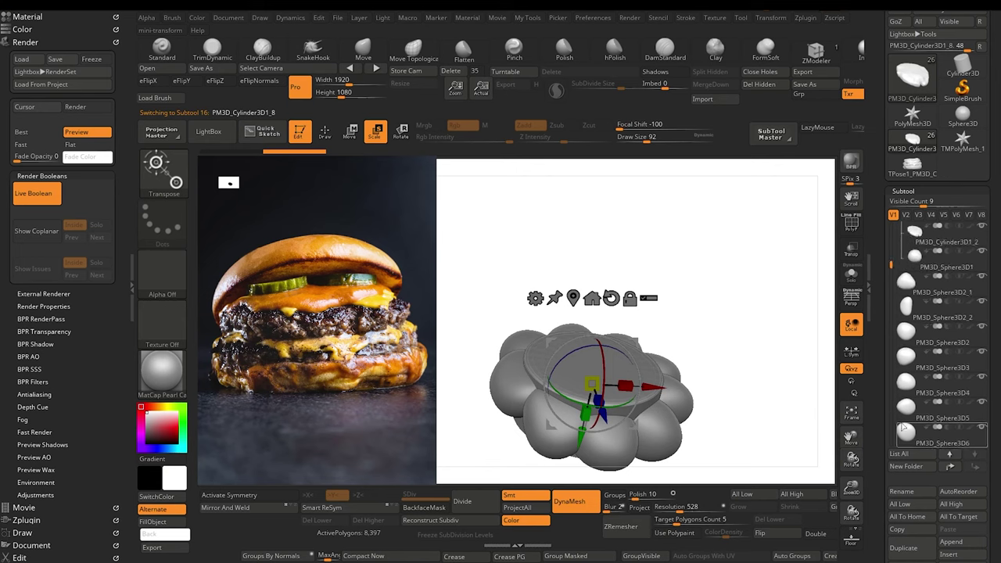
drag(887, 269, 890, 368)
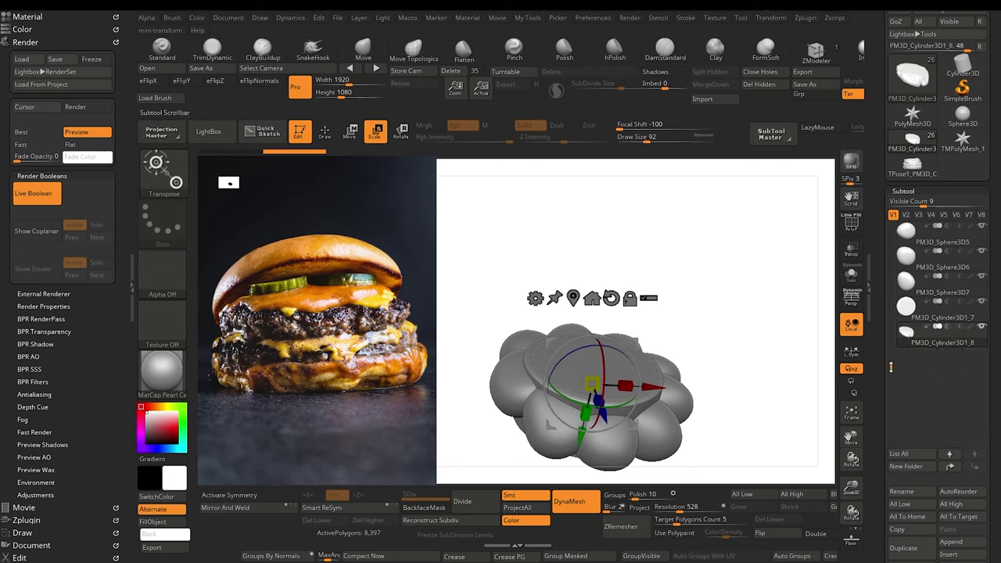
click(917, 559)
click(917, 559)
click(916, 559)
click(916, 558)
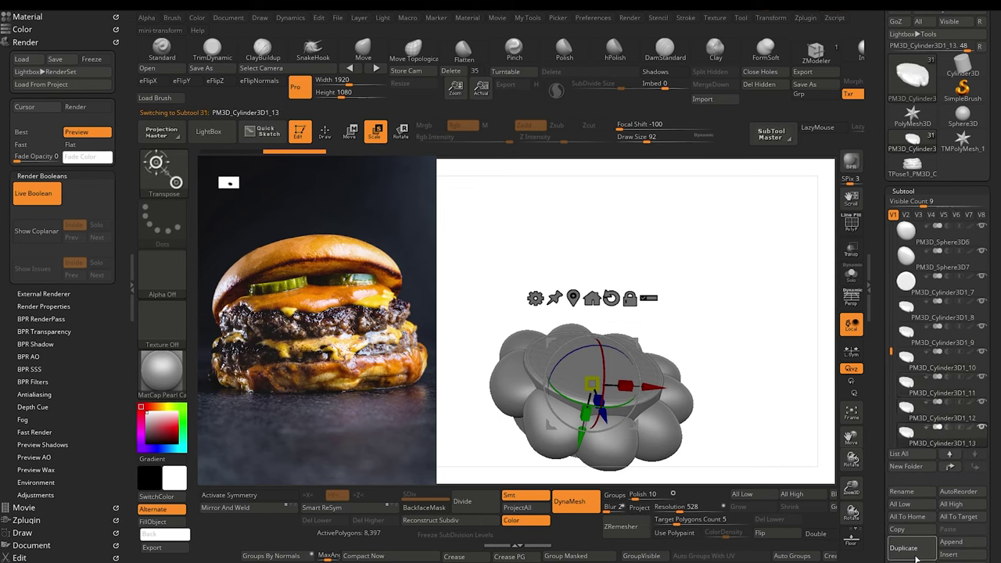
click(916, 559)
click(916, 558)
Step: Reorder PM3D_Cylinder3D1_8 to sit directly above PM3D_Sphere3D2_1, just below the boolean1 folder contents
drag(893, 383, 887, 304)
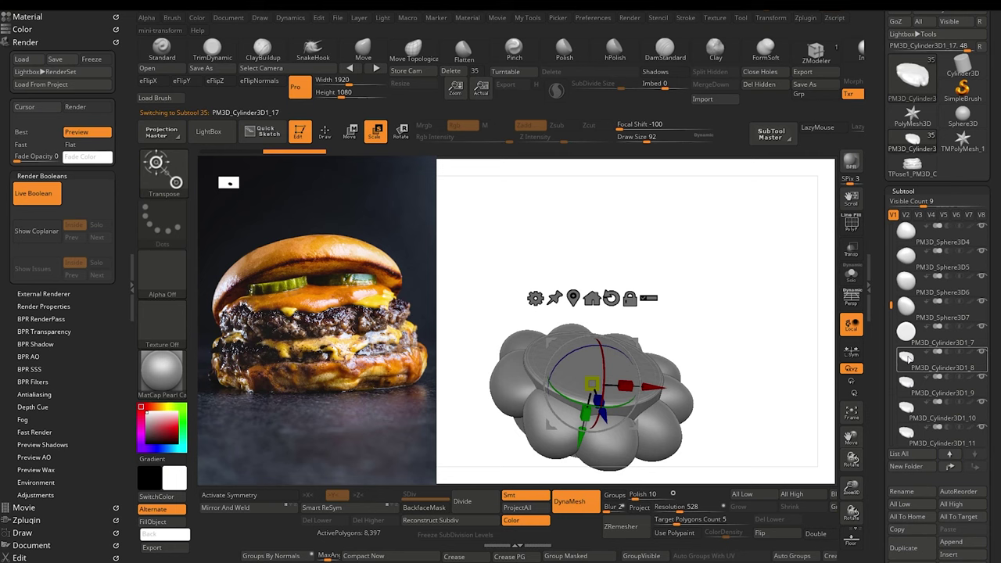
drag(907, 358, 906, 248)
drag(891, 304, 890, 254)
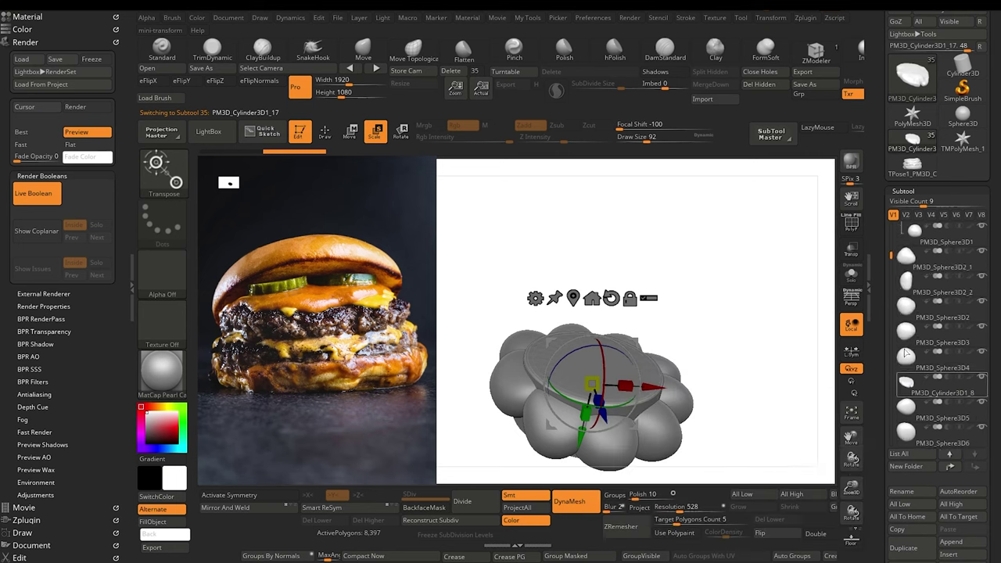
drag(905, 353, 905, 248)
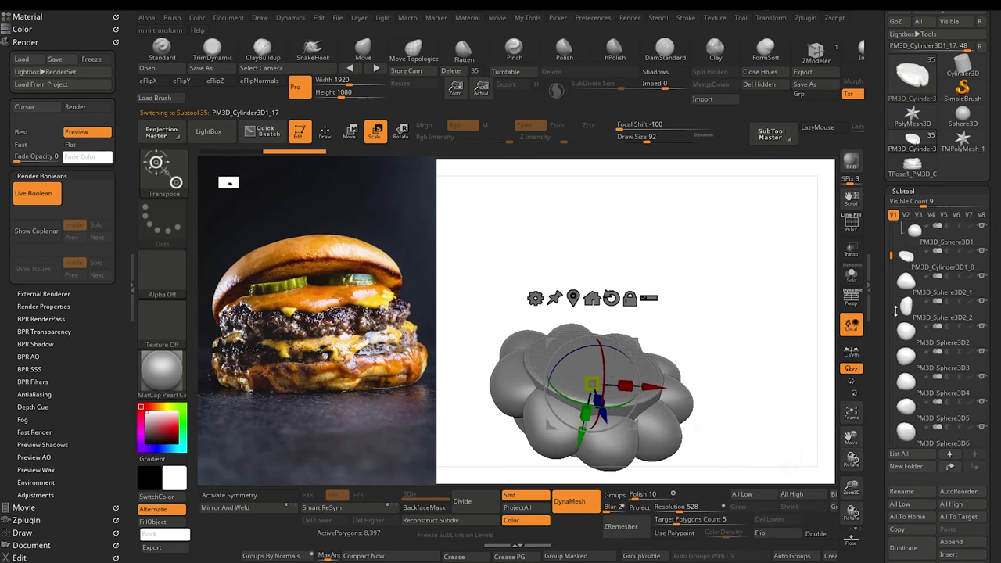
Step: Group PM3D_Cylinder3D1_8 and PM3D_Sphere3D2_1 in a new folder with the default name, and collapse both boolean folders
click(914, 258)
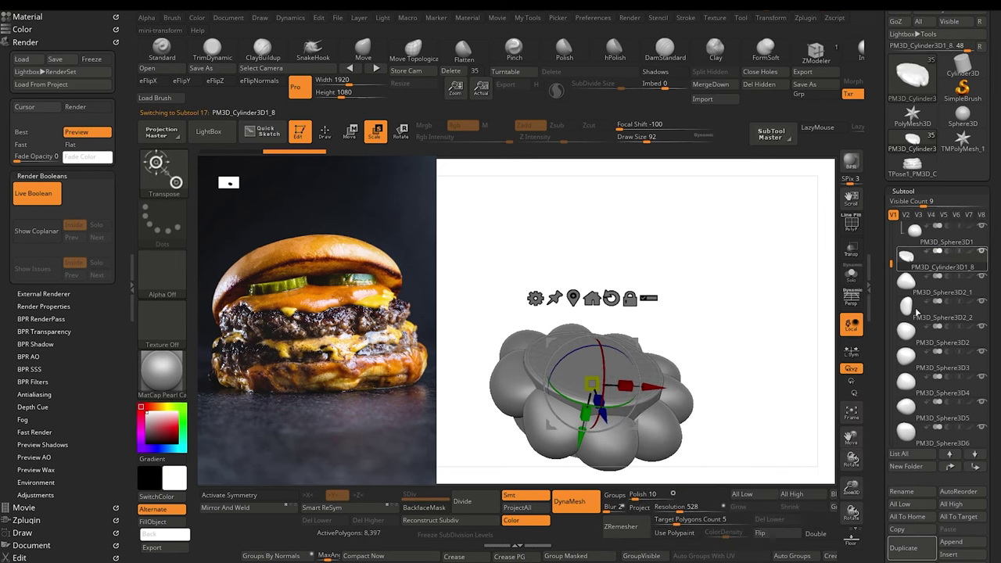
click(906, 466)
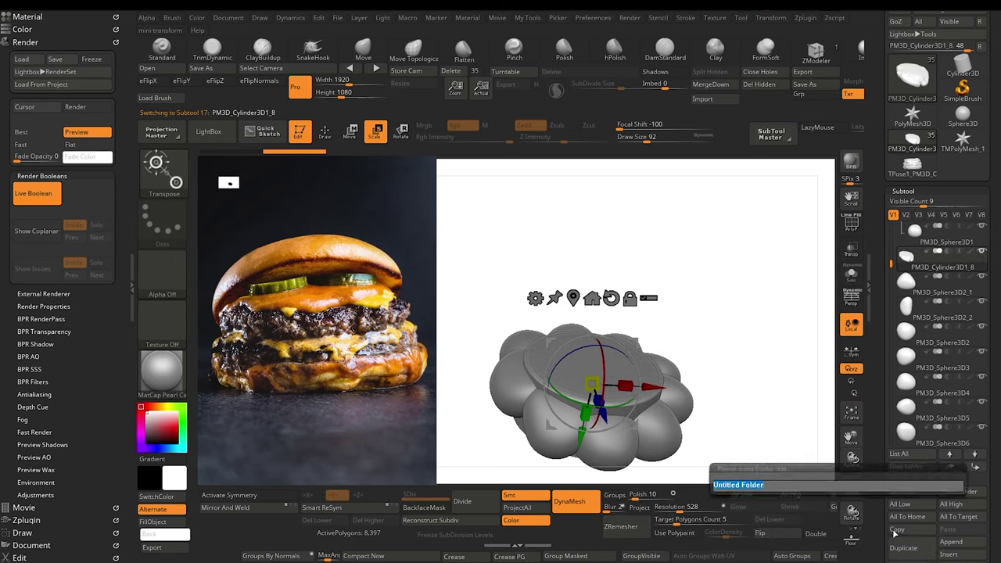
key(Return)
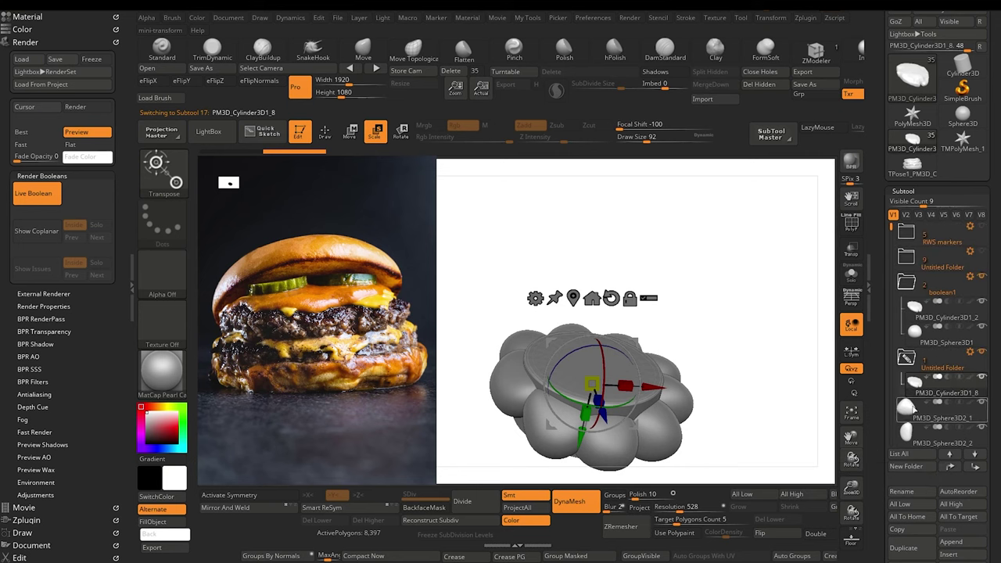
drag(913, 408, 926, 383)
click(901, 352)
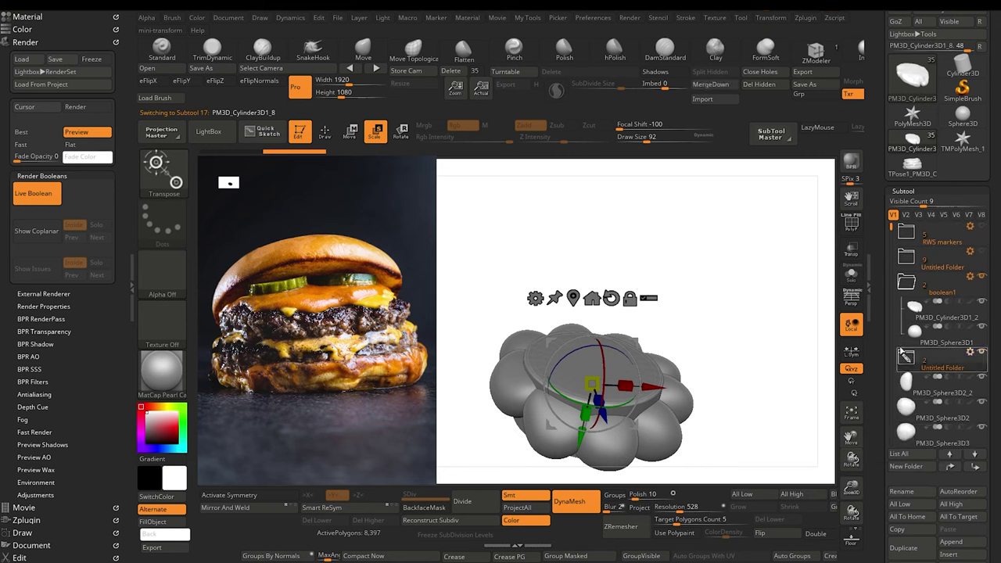
click(903, 287)
Step: Move the central cylinder PM3D_Cylinder3D1_7 below PM3D_Cylinder3D1_14, group both in a new folder with the default name, and collapse it
alt+click(613, 367)
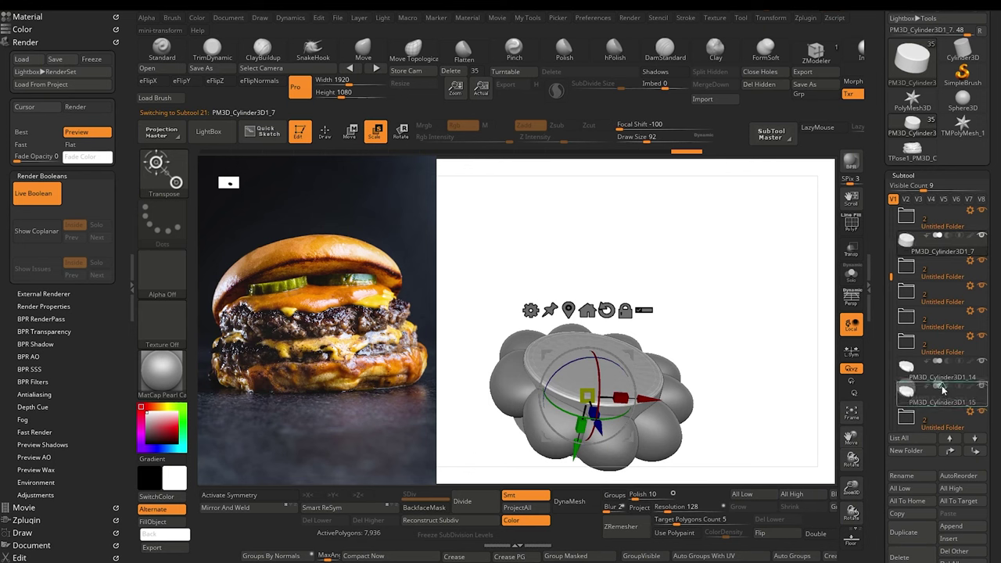
drag(942, 388, 941, 388)
click(908, 350)
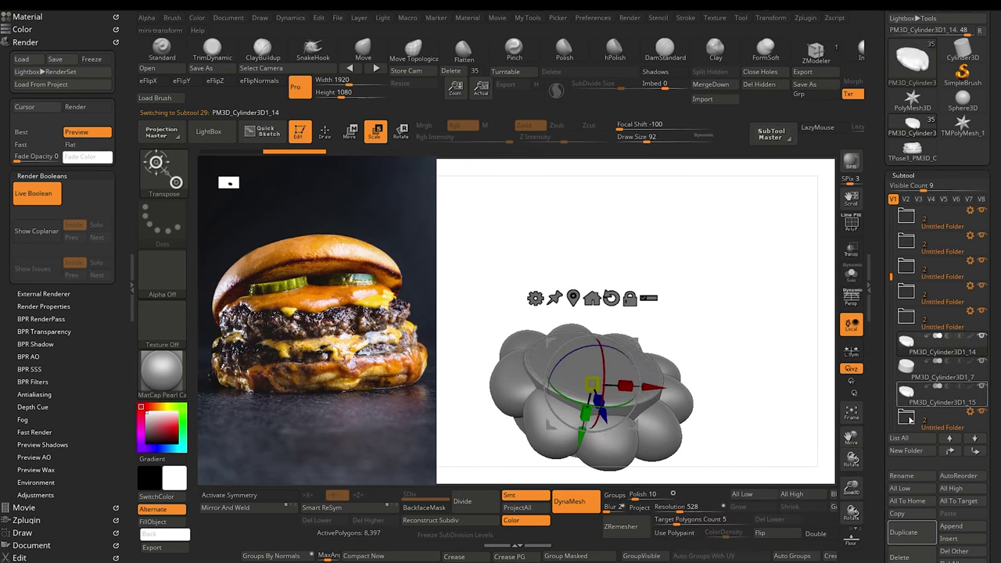
click(906, 452)
text(boolean1)
key(Return)
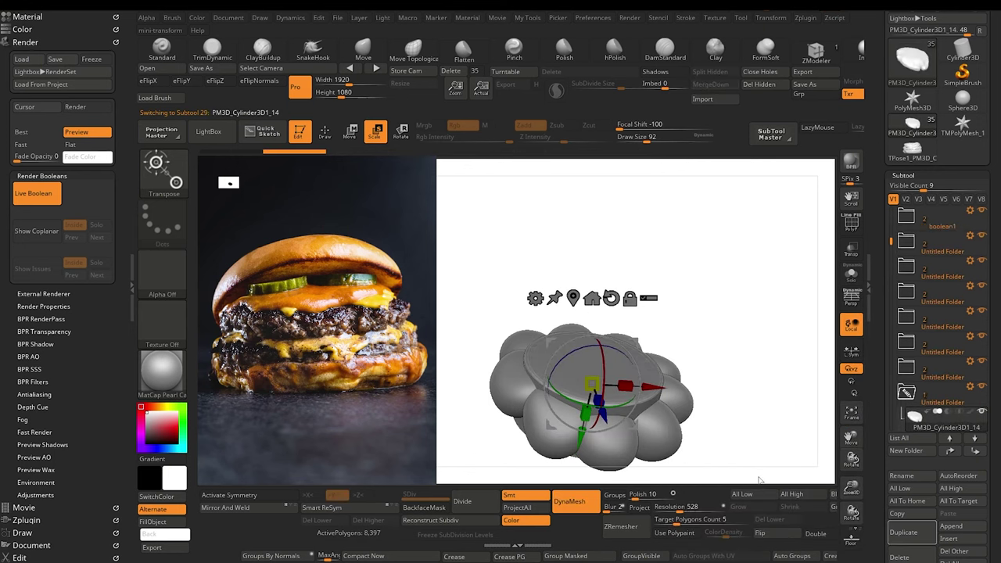
drag(884, 242, 884, 292)
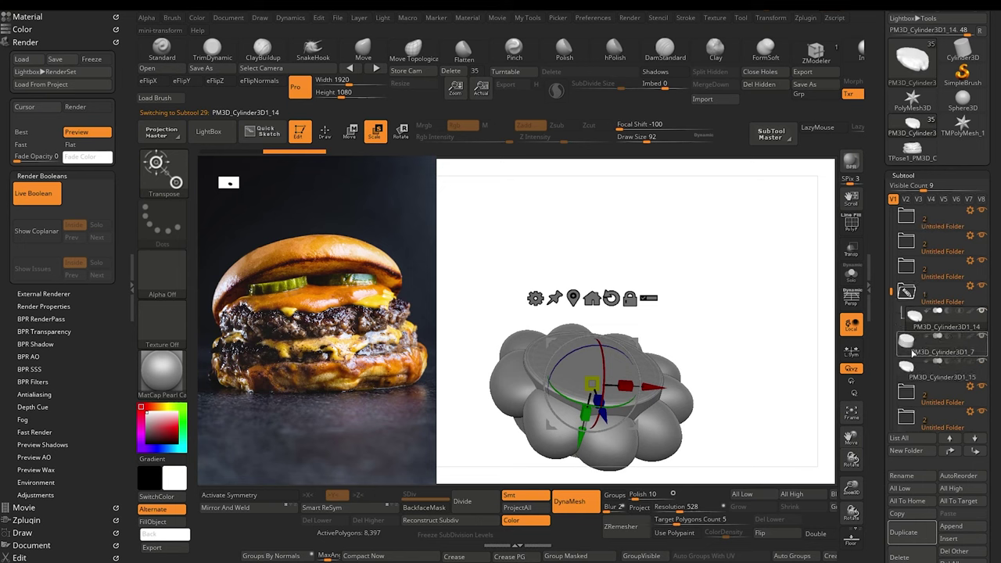
drag(913, 346, 924, 320)
click(906, 293)
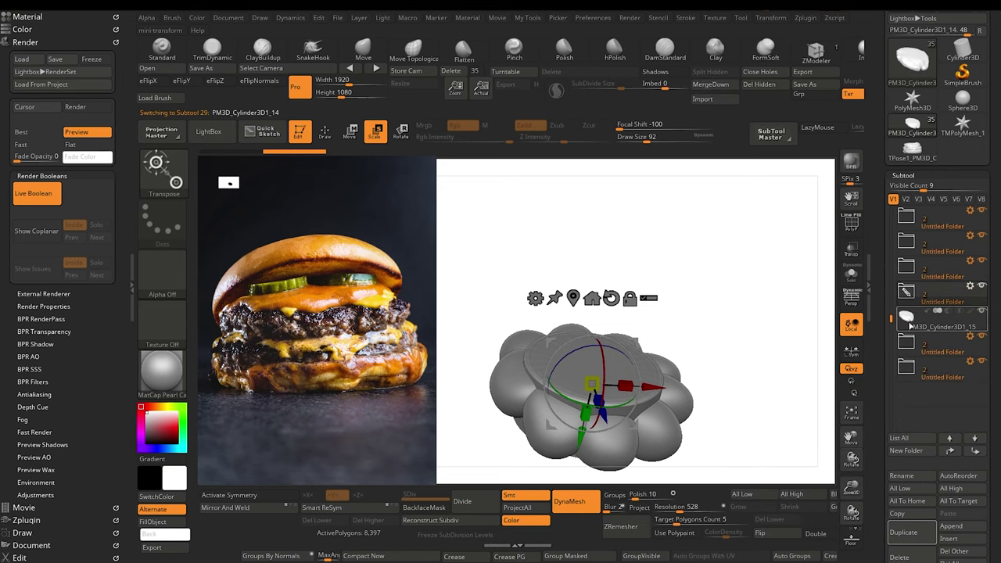
Step: Delete the surplus patty copy PM3D_Cylinder3D1_15
click(911, 319)
click(906, 558)
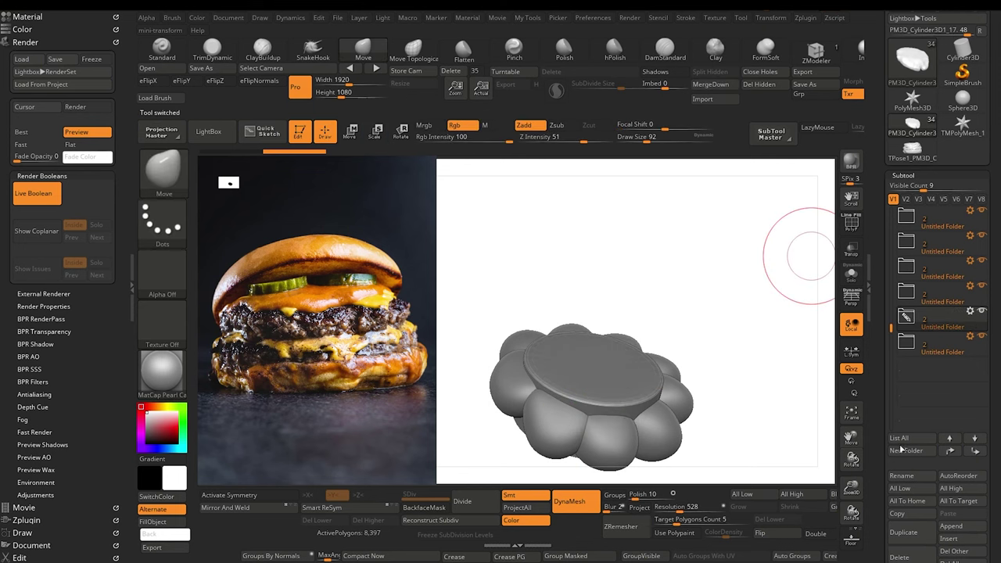
Step: Hide all the untitled chunk folders so that only the boolean1 folder stays shown
drag(889, 327, 892, 226)
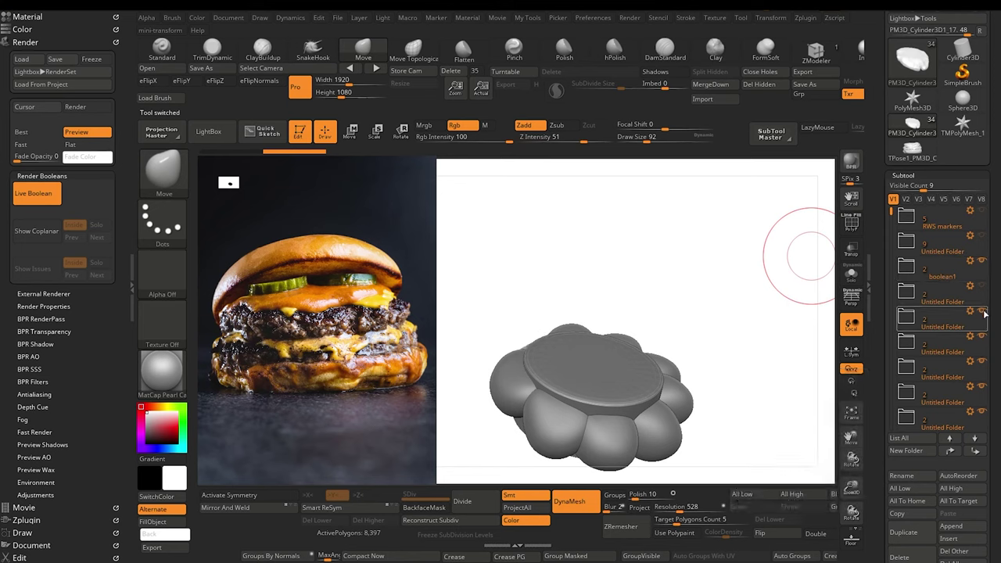
click(983, 362)
click(982, 386)
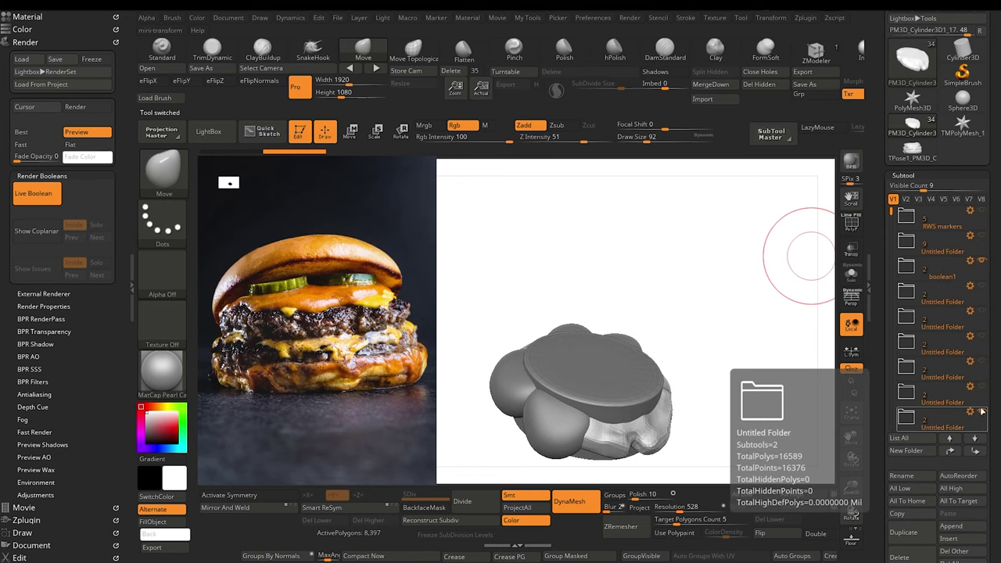
click(981, 411)
drag(892, 228, 891, 269)
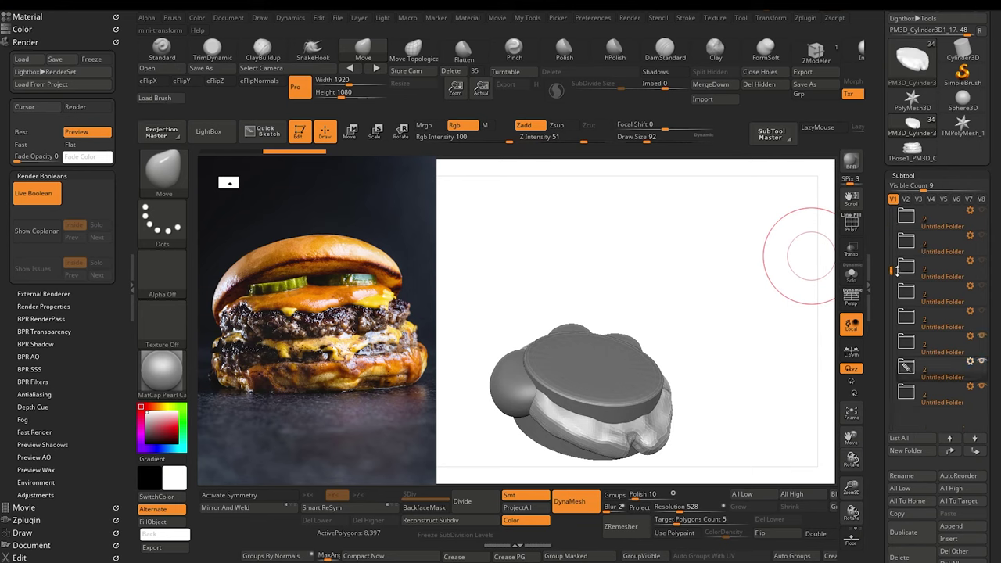
click(982, 362)
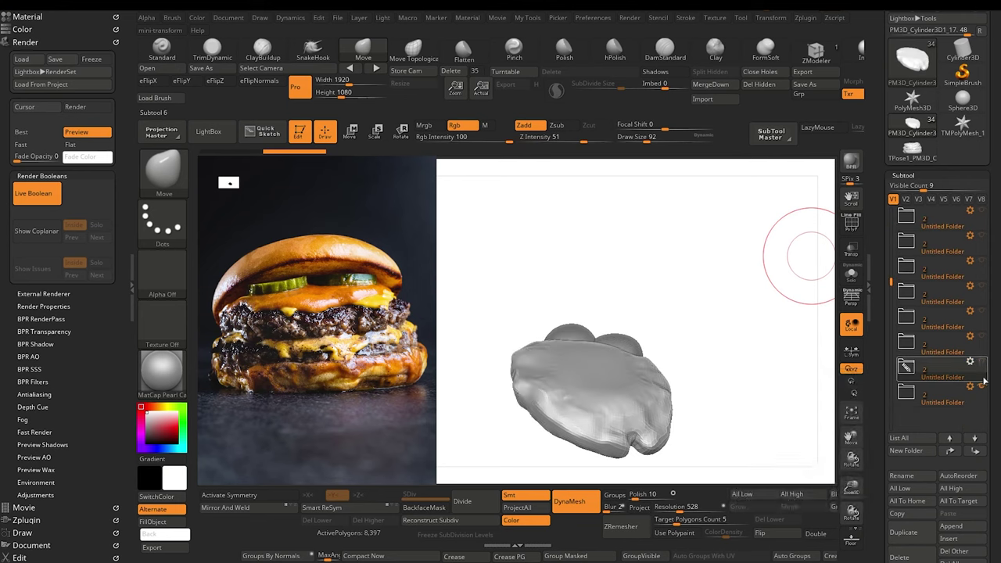
drag(891, 283, 892, 203)
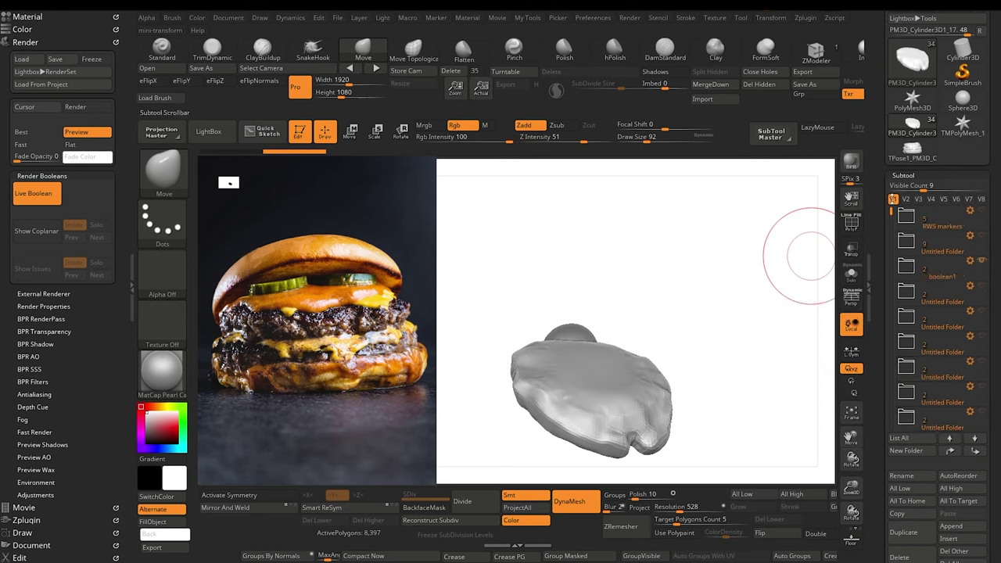
Step: Expand the boolean1 folder and set PM3D_Sphere3D1 to boolean intersection against PM3D_Cylinder3D1_2
click(953, 268)
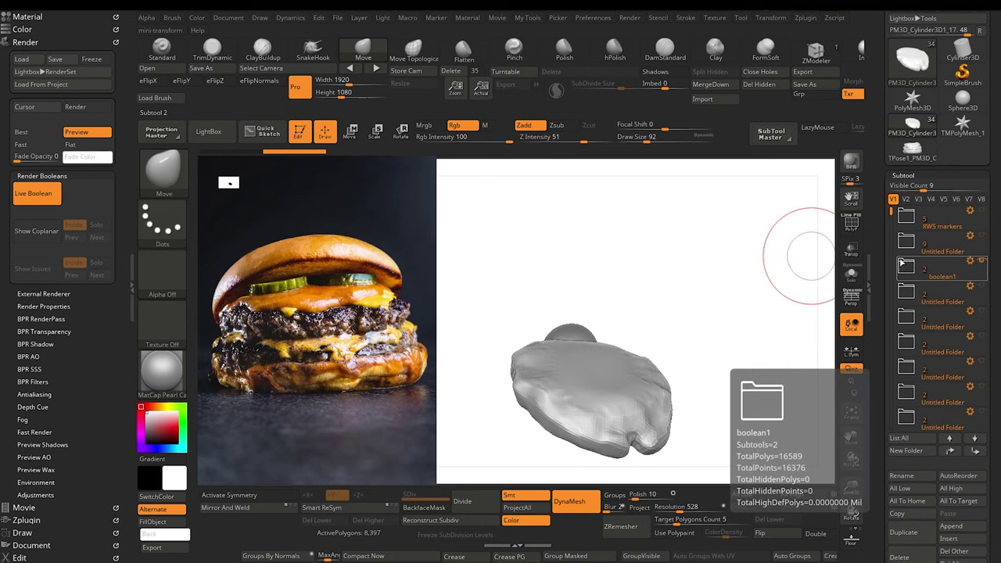
click(915, 292)
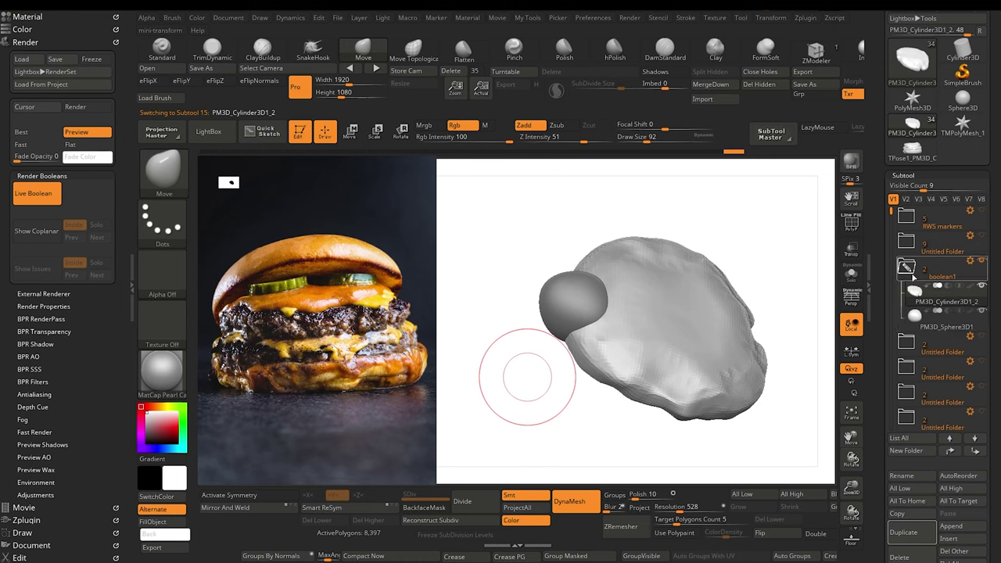
click(948, 311)
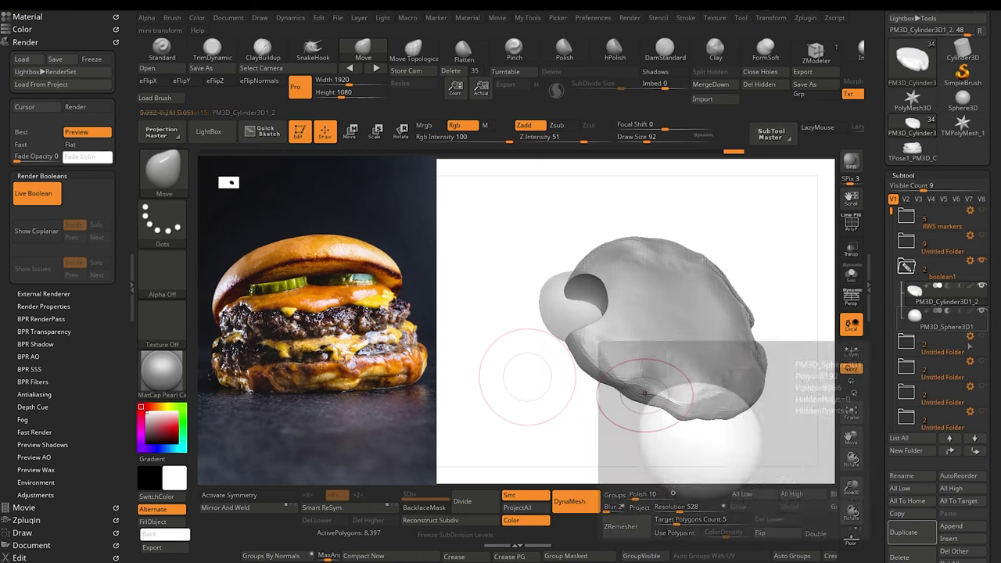
click(959, 311)
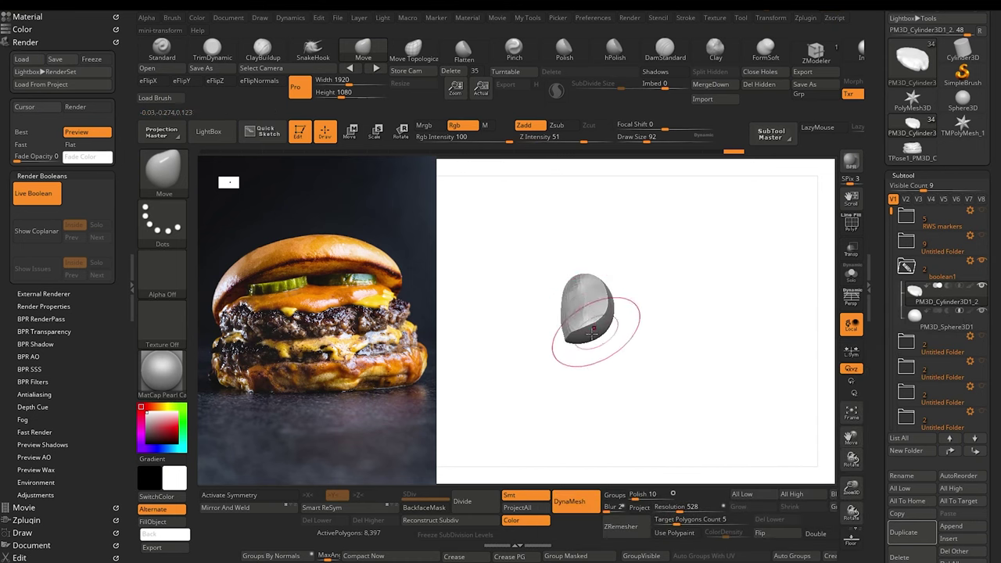
mouse_move(531, 375)
mouse_down()
mouse_move(579, 367)
mouse_move(534, 361)
mouse_up()
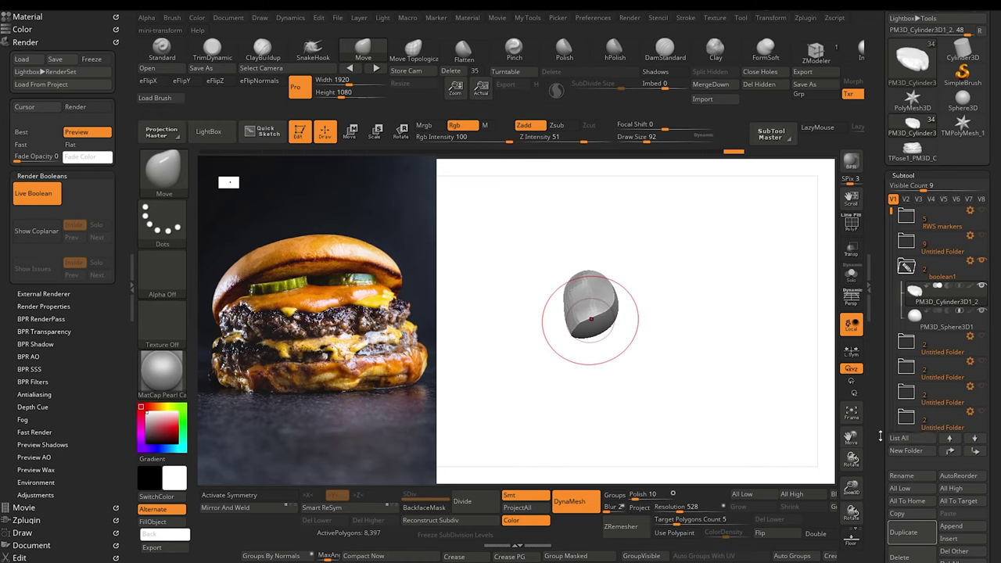
Step: Make a boolean mesh from the intersected boolean1 pair and append the resulting UMesh to the subtool list
drag(880, 436, 880, 289)
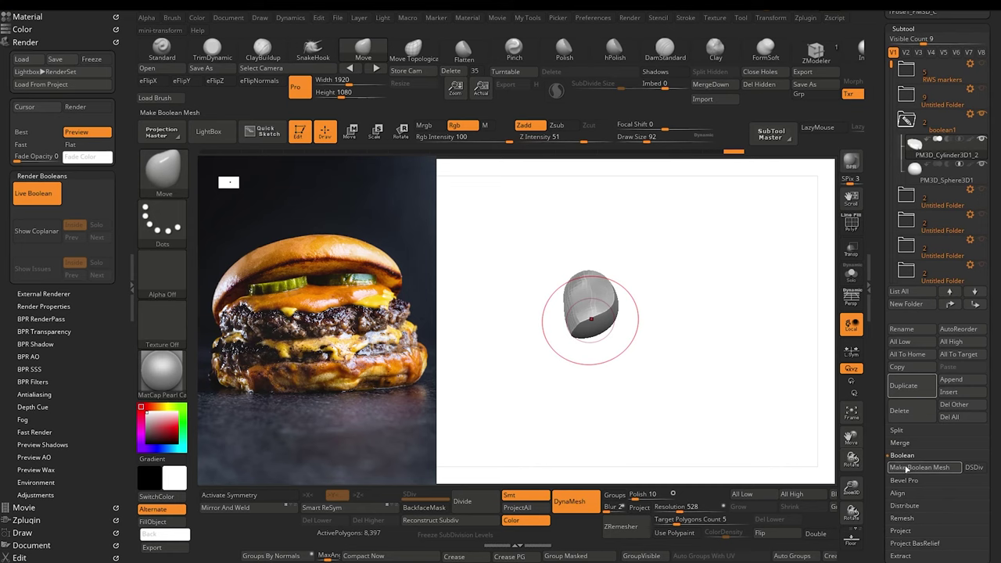
click(908, 468)
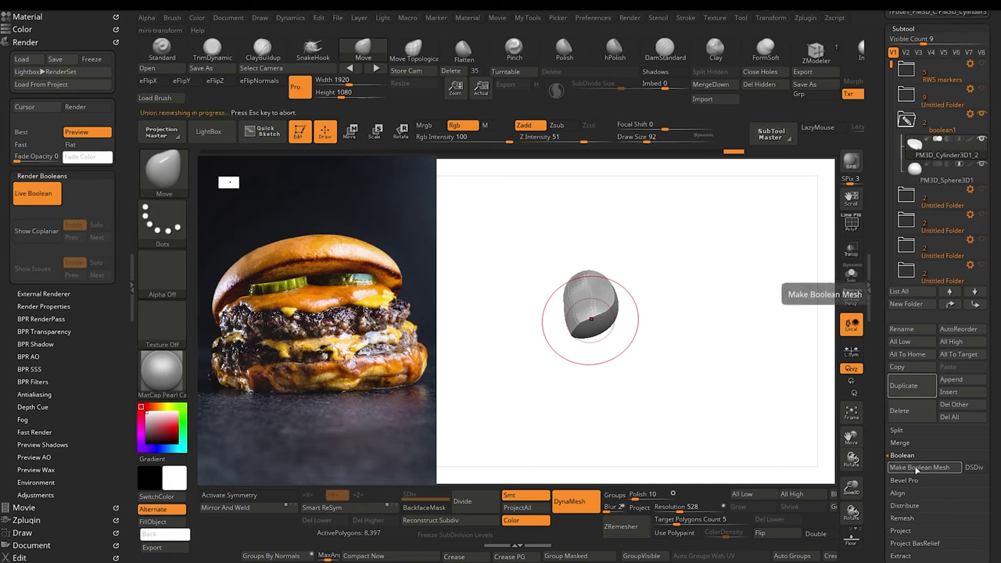
click(955, 379)
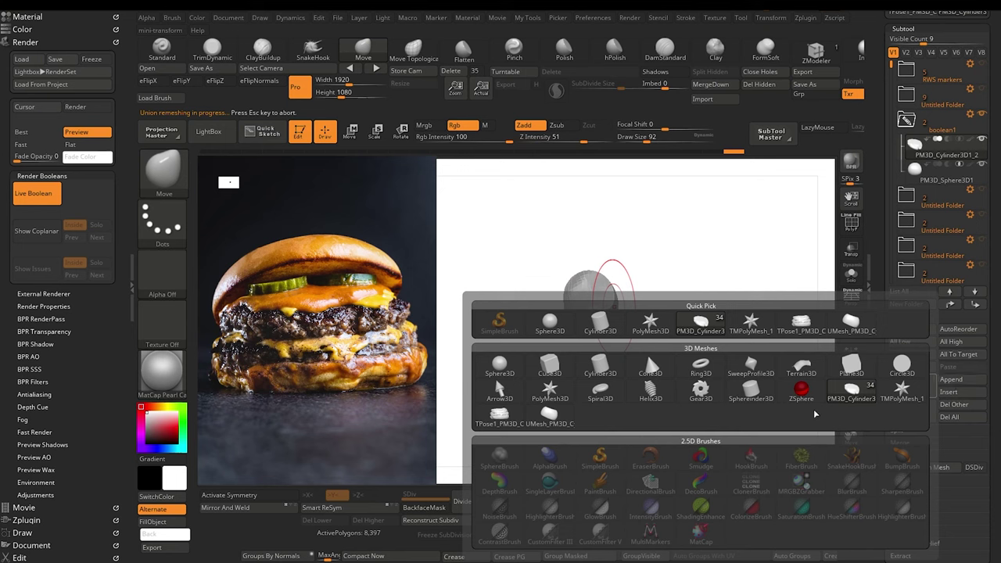
click(861, 327)
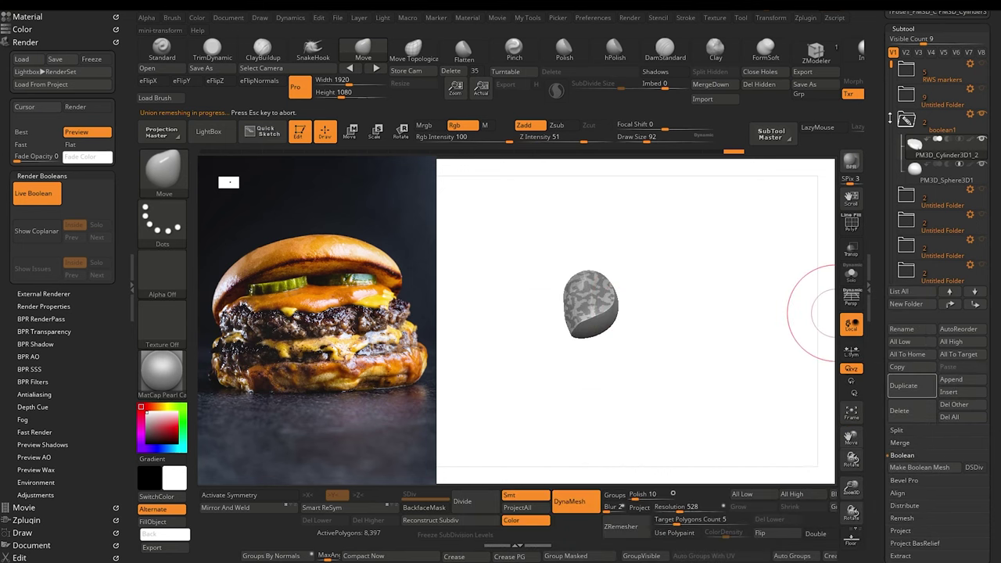
Step: Collapse and hide the boolean1 folder, and show the untitled folder directly below it
drag(888, 69, 889, 66)
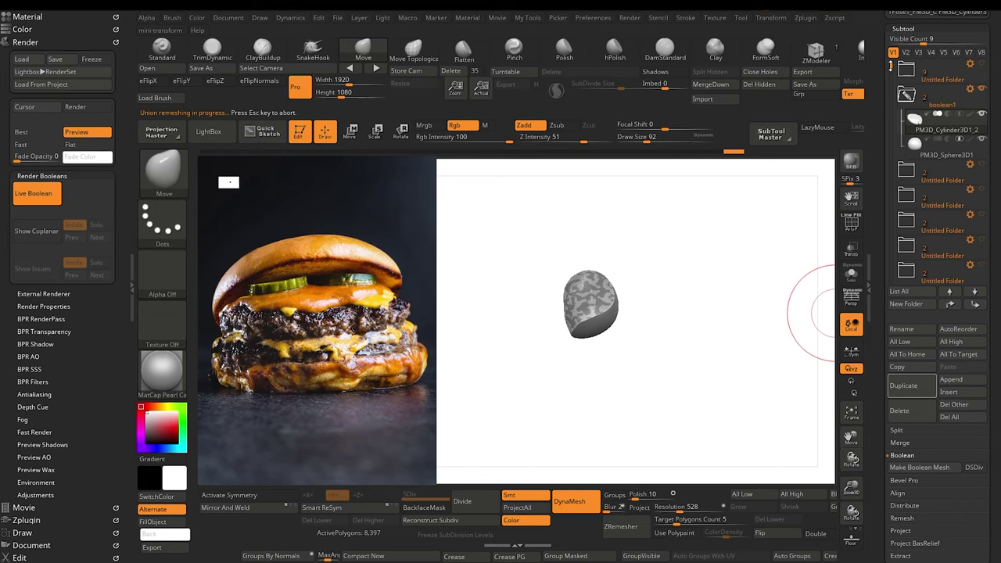
click(906, 96)
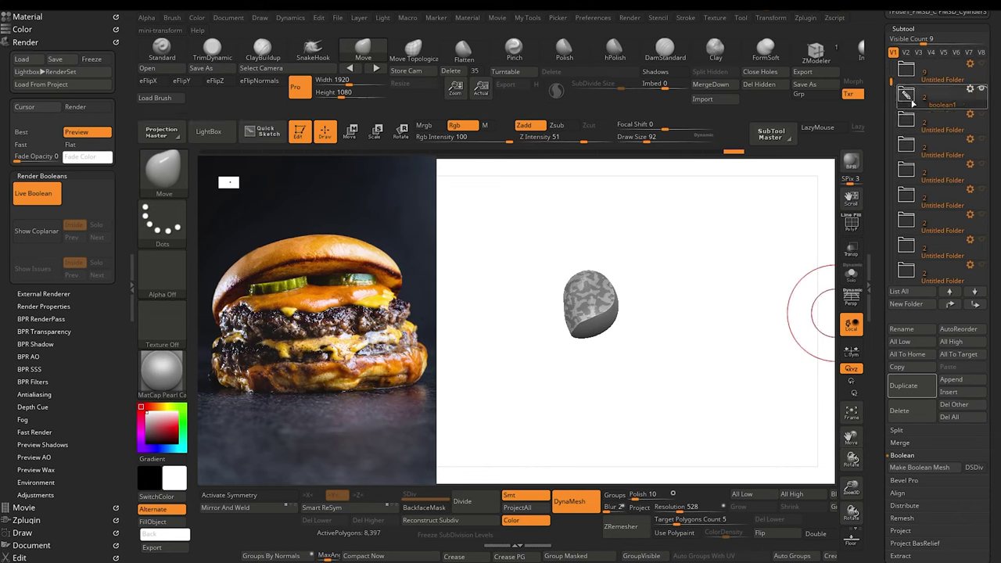
click(980, 89)
click(981, 114)
Step: Set PM3D_Sphere3D2_1 to boolean intersection against PM3D_Cylinder3D1_8 and hide the first appended UMesh chunk
drag(544, 367, 521, 386)
alt+click(566, 358)
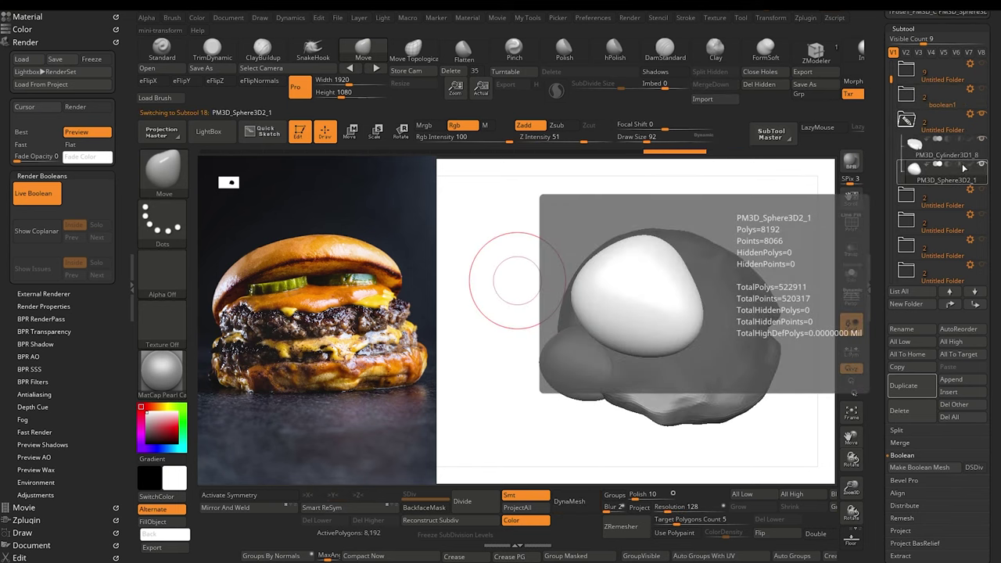
click(961, 165)
drag(549, 348, 530, 350)
scroll(961, 205, down, 5)
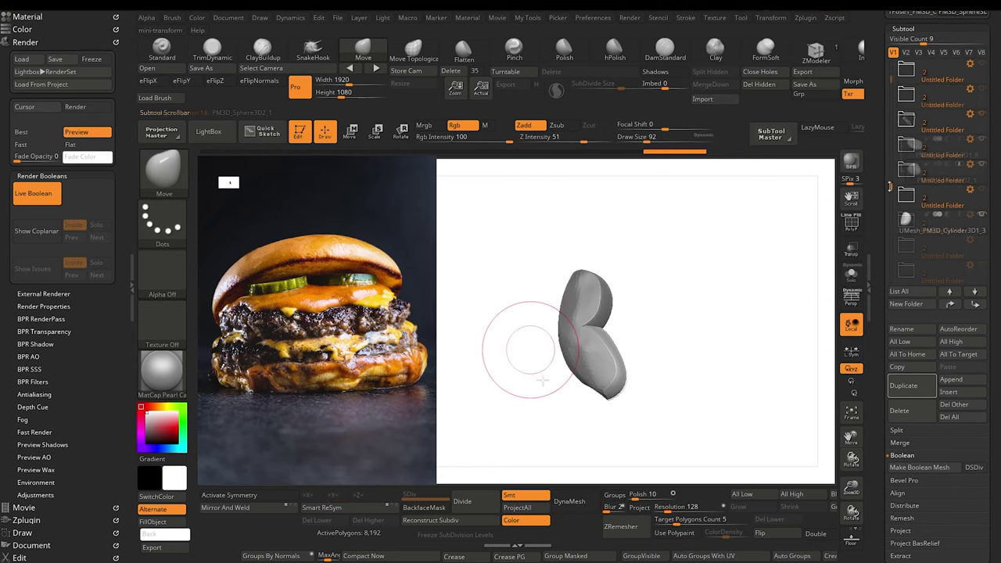
click(981, 215)
drag(890, 183, 891, 89)
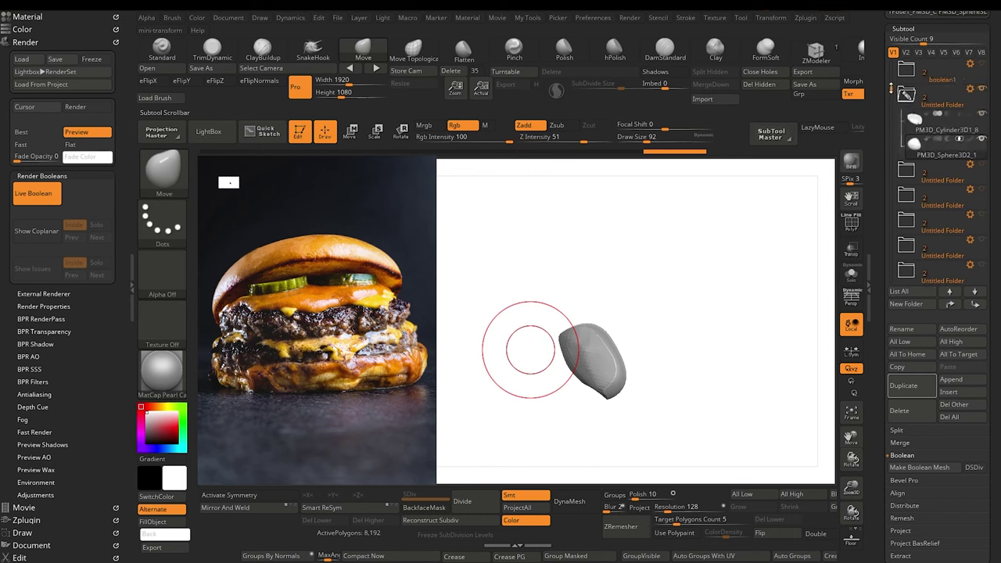
Step: Make a boolean mesh from the PM3D_Cylinder3D1_8 and PM3D_Sphere3D2_1 pair and append the resulting UMesh as a subtool
click(923, 467)
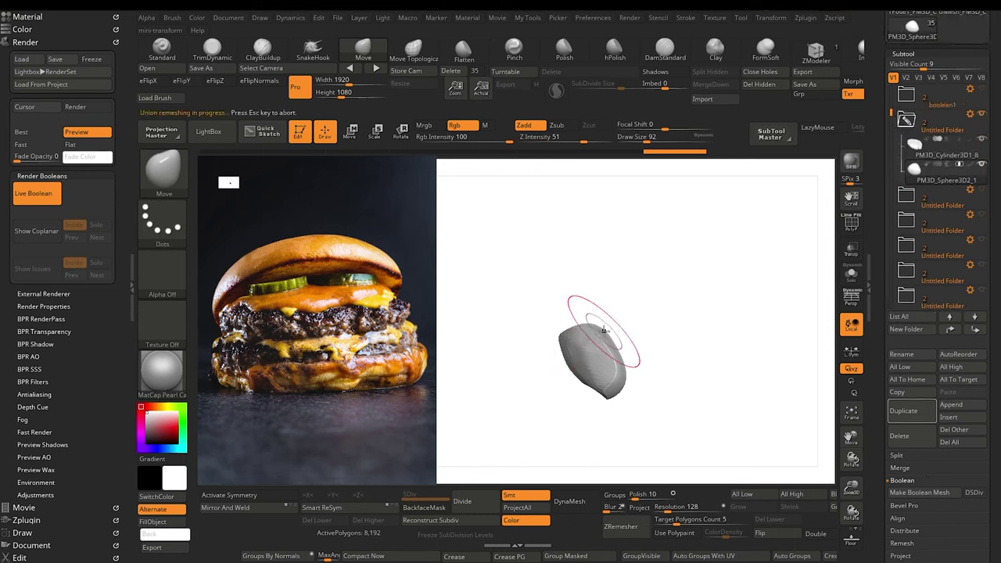
drag(890, 115, 891, 193)
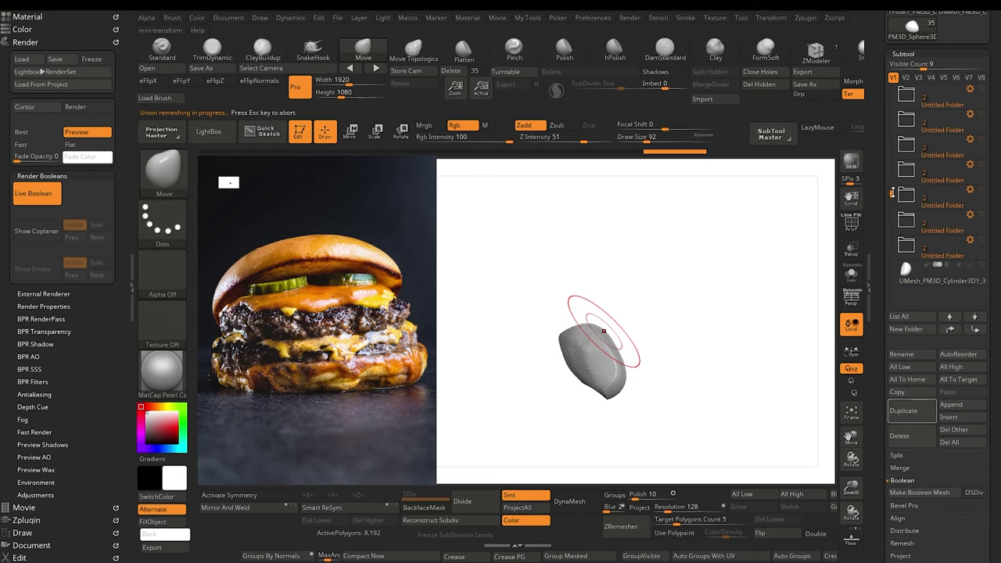
click(962, 405)
click(915, 326)
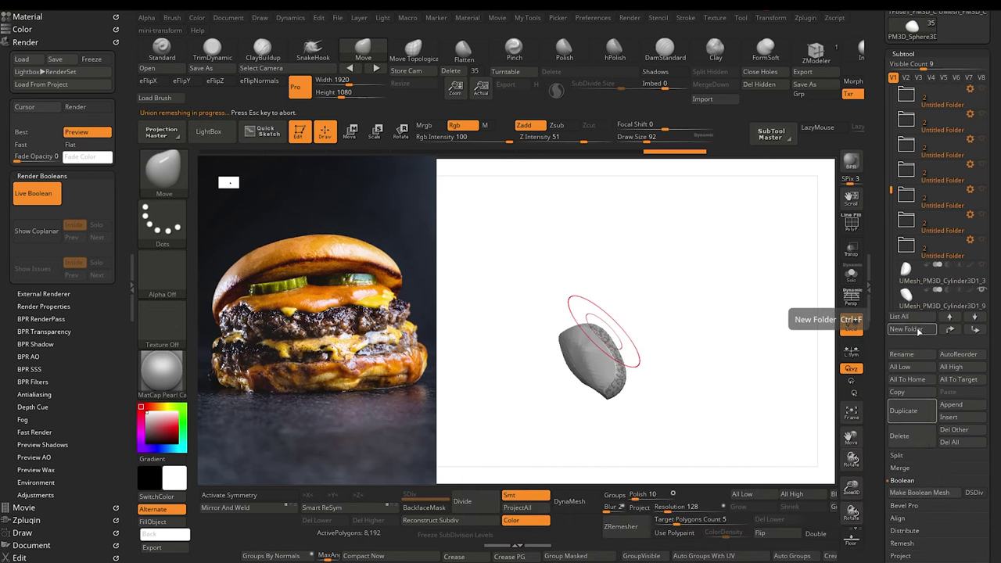
Step: Collapse and hide the PM3D_Cylinder3D1_8 folder, and show the untitled folder directly below it
drag(891, 190, 890, 112)
click(978, 245)
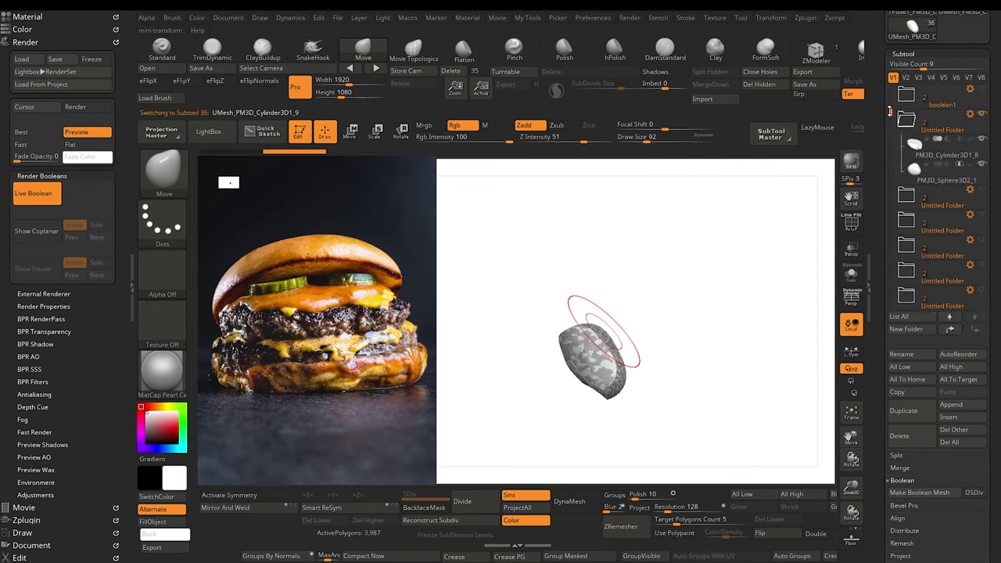
click(906, 125)
click(981, 115)
click(983, 140)
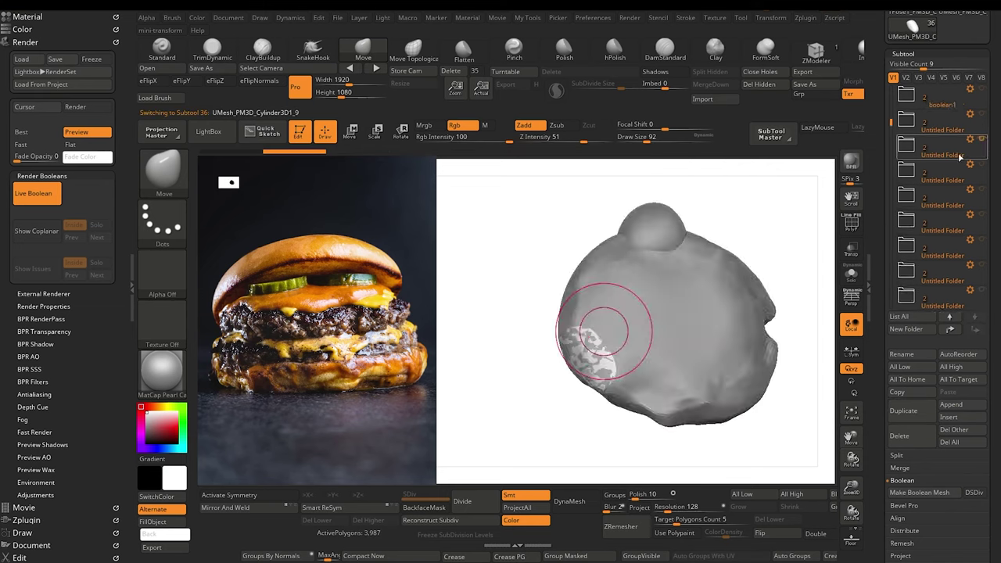
Step: Expand the shown folder, set PM3D_Sphere3D3 to boolean intersection against PM3D_Cylinder3D1_9, and hide the second appended UMesh chunk
click(907, 149)
click(944, 197)
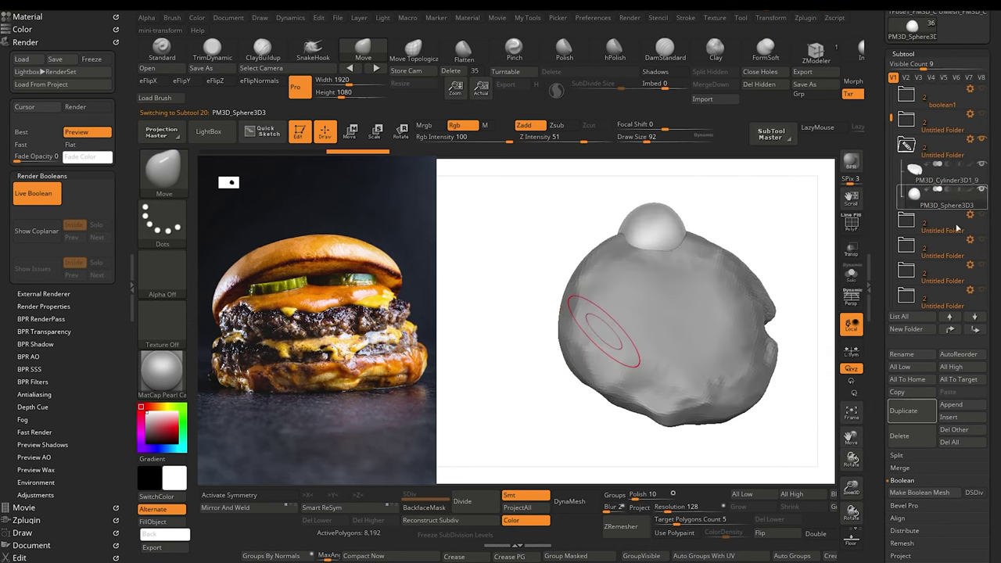
click(959, 190)
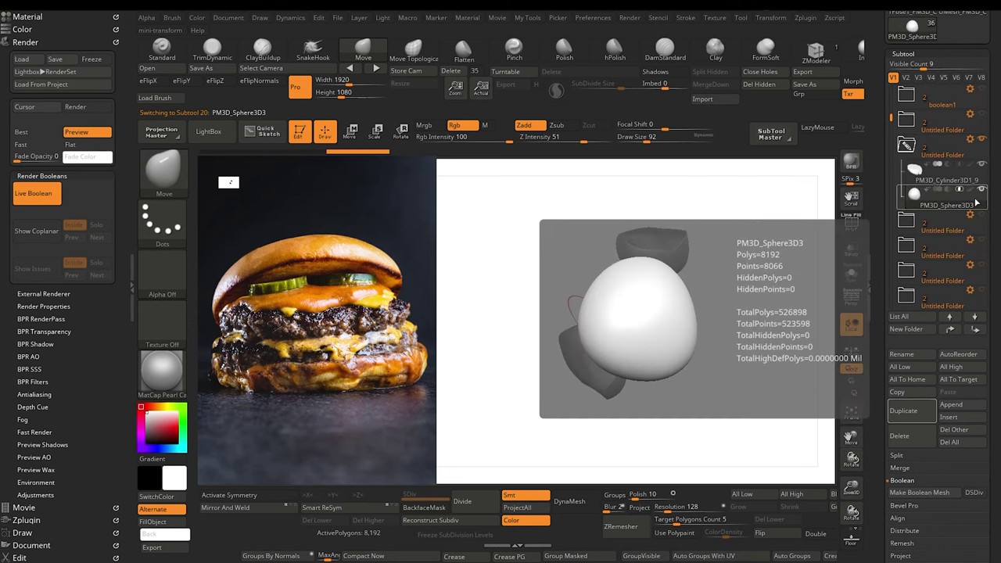
scroll(976, 202, down, 5)
click(981, 190)
scroll(976, 195, up, 5)
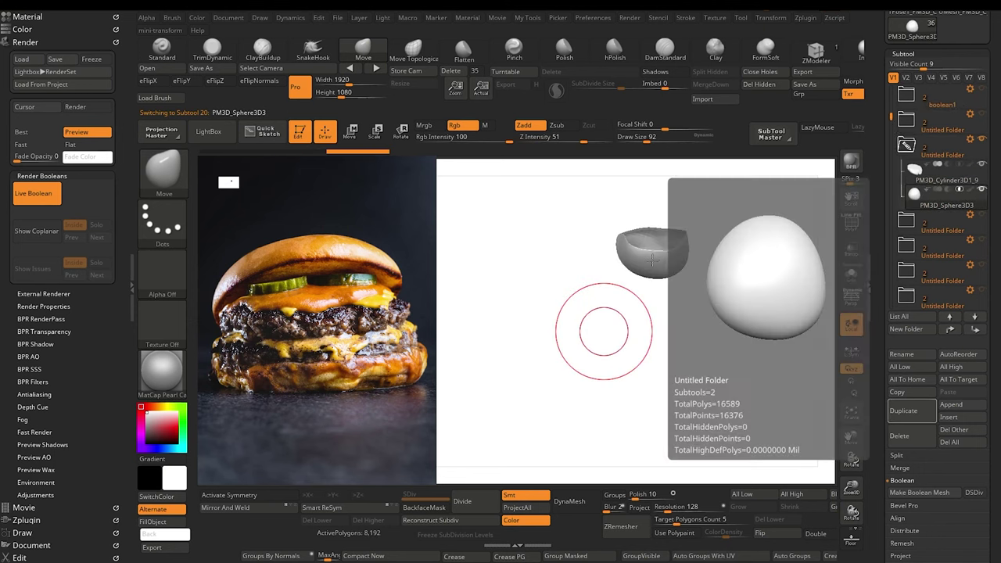
Step: Make a boolean mesh from the PM3D_Cylinder3D1_9 and PM3D_Sphere3D3 pair and append the resulting UMesh as a subtool
drag(603, 331, 634, 336)
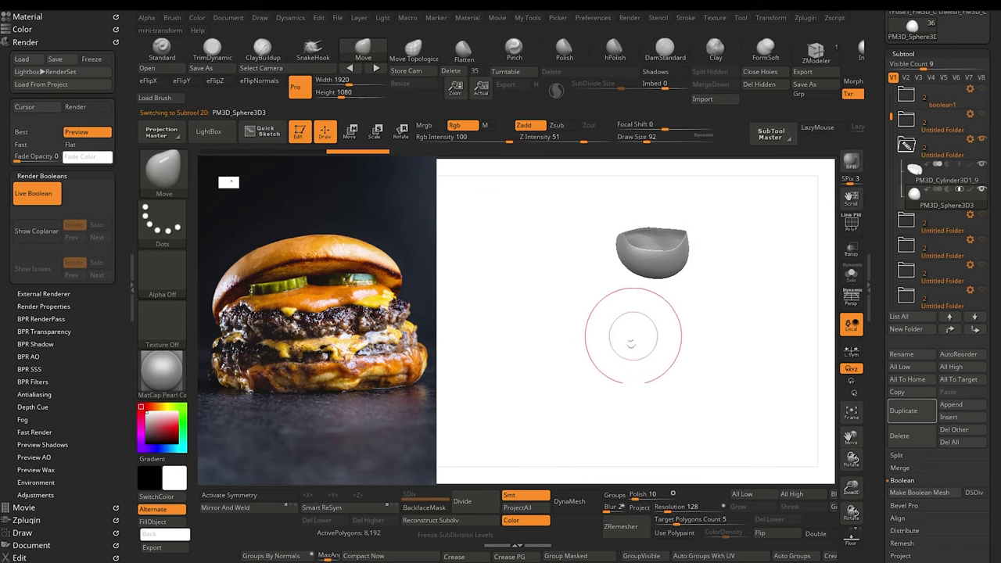
click(911, 493)
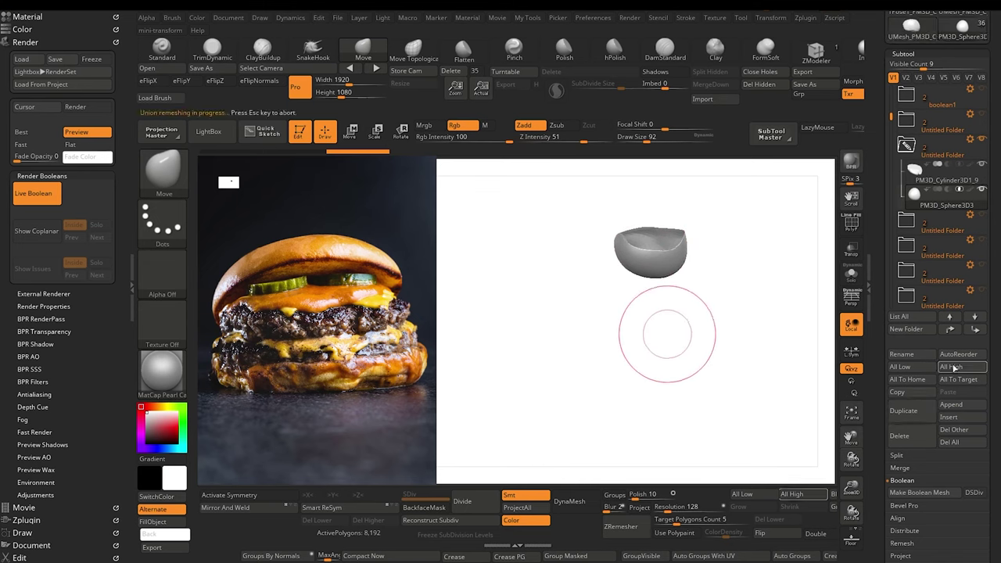
click(957, 404)
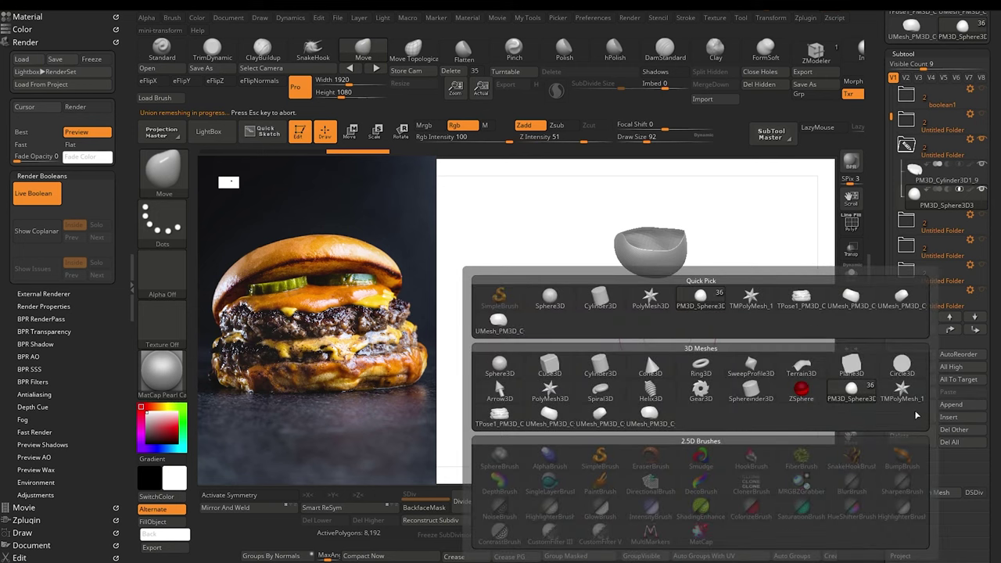
click(499, 322)
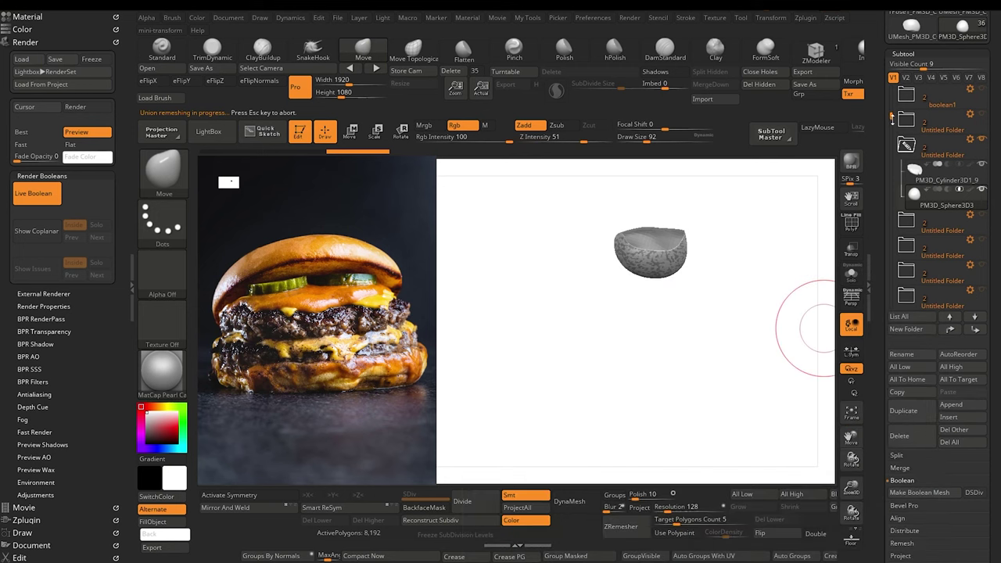
Step: Hide the newly appended UMesh chunk, and collapse and hide the PM3D_Cylinder3D1_9 folder
mouse_move(892, 119)
mouse_down()
mouse_move(892, 220)
mouse_move(896, 121)
mouse_up()
click(982, 239)
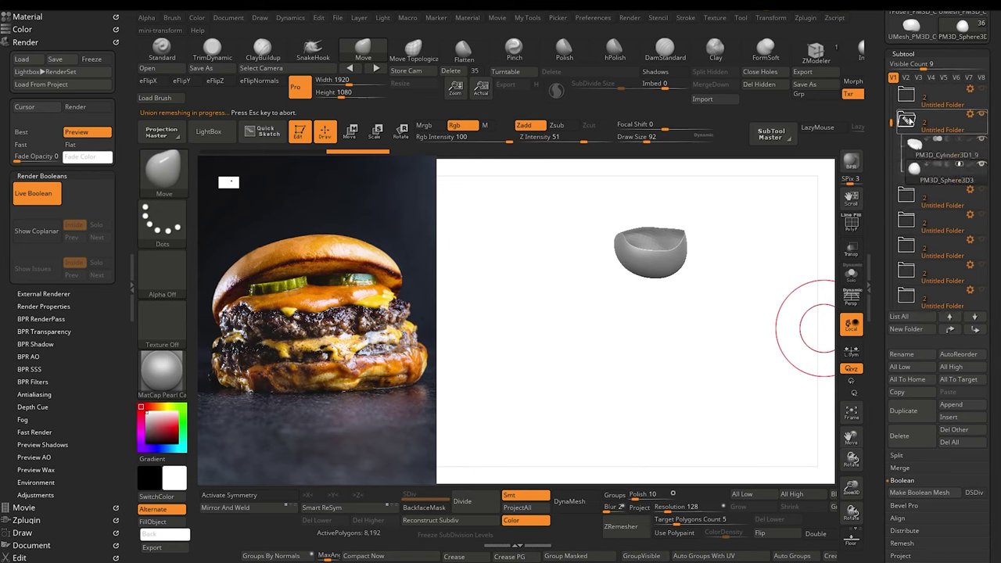
click(908, 120)
click(981, 115)
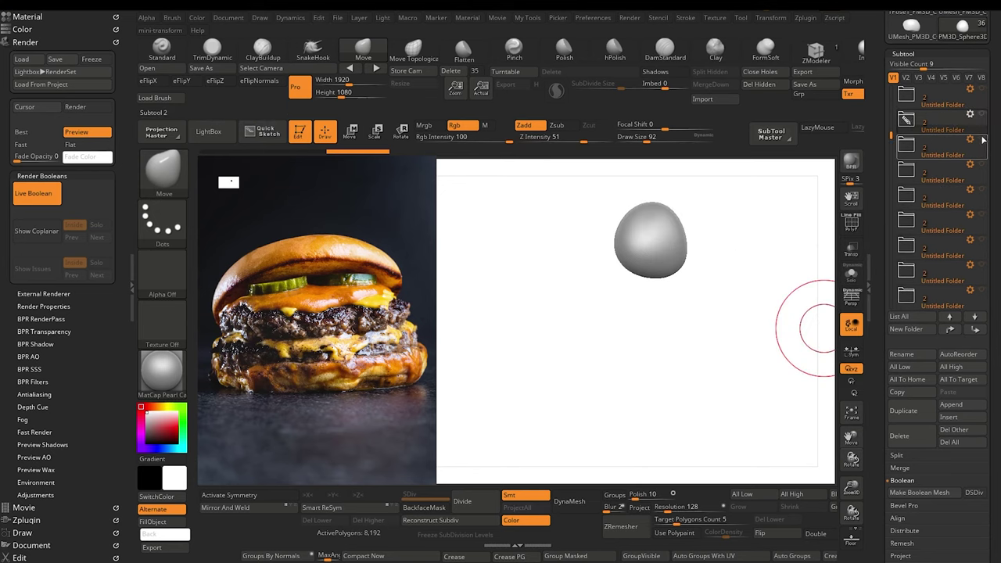
Step: Show and expand the untitled folder directly below, and select its PM3D_Sphere3D4 subtool
click(981, 140)
click(907, 145)
click(916, 201)
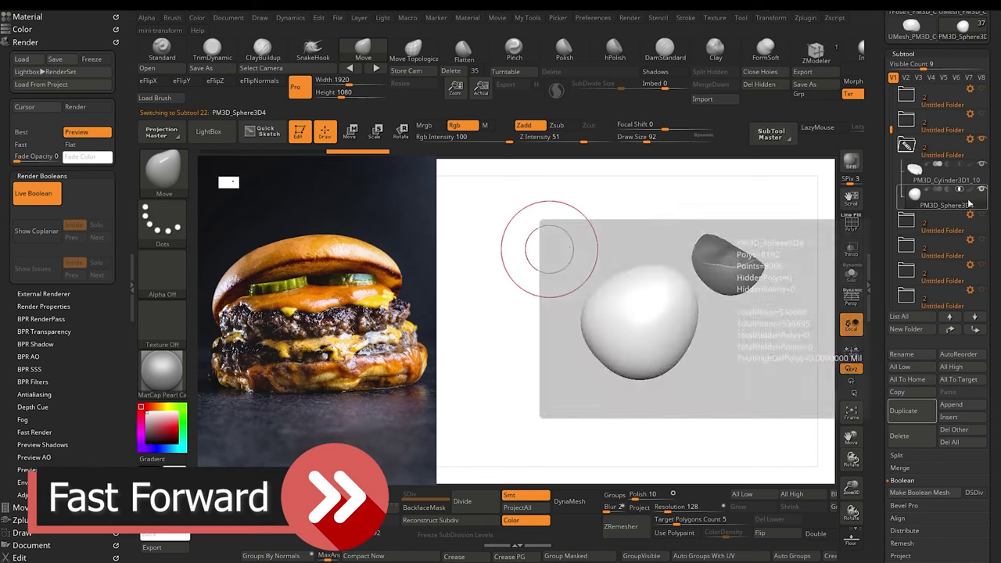
Step: Collapse and hide the PM3D_Cylinder3D1_10 folder, open the visible folder below it, and select its sphere subtool
click(907, 170)
click(982, 165)
click(981, 190)
click(907, 194)
click(915, 245)
Step: Collapse and hide the current chunk's folder, and show and expand the folder holding PM3D_Cylinder3D1_12
click(907, 195)
click(982, 190)
click(982, 215)
click(907, 220)
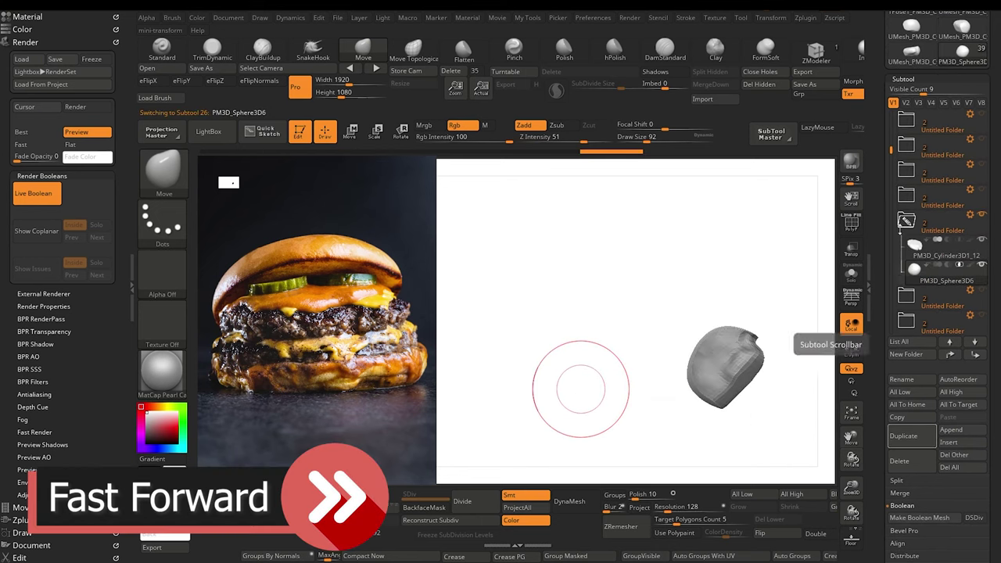
Step: Collapse and hide the PM3D_Cylinder3D1_12 folder, show and expand the one below, and select PM3D_Sphere3D7
click(981, 190)
click(907, 194)
click(906, 195)
click(982, 215)
click(982, 190)
click(907, 219)
click(916, 270)
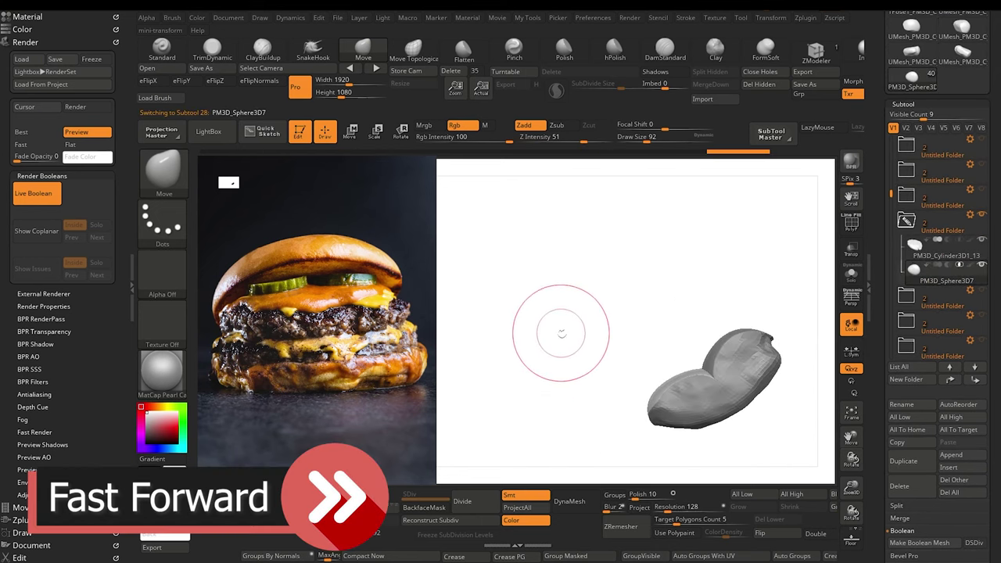
Step: Collapse and hide the PM3D_Cylinder3D1_13 folder, and show and expand the folder directly below it
click(909, 220)
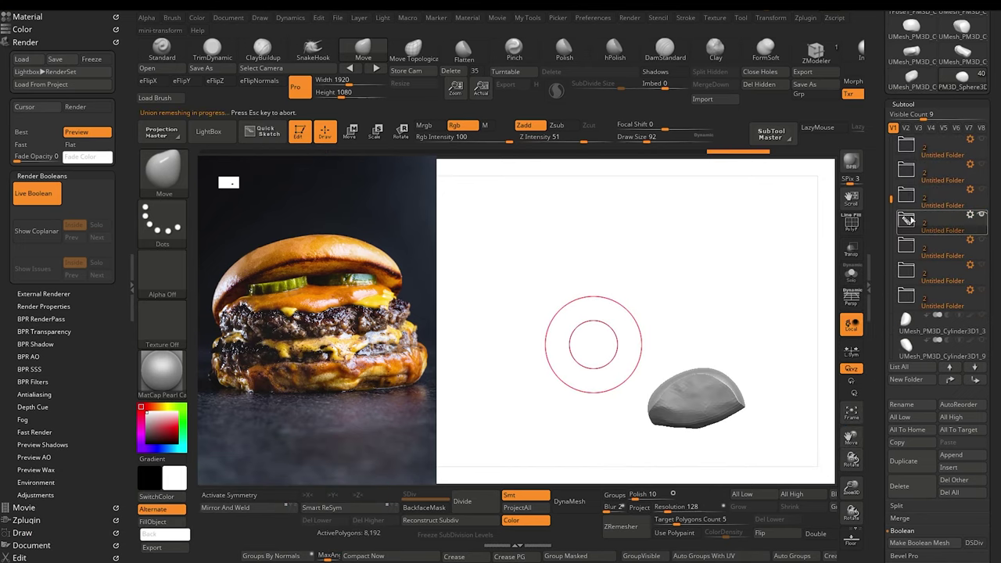
click(982, 215)
click(981, 240)
click(908, 252)
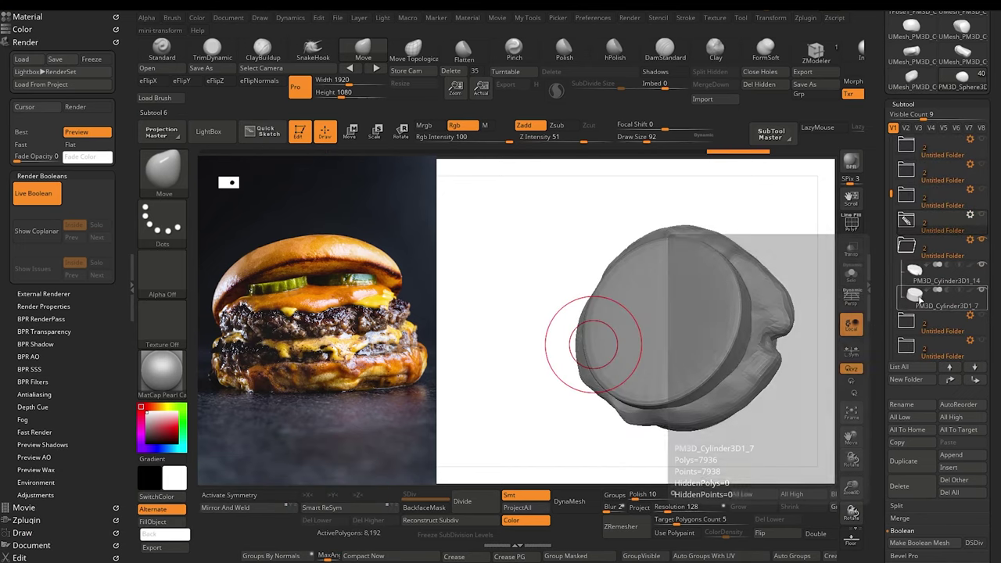
Step: Select PM3D_Cylinder3D1_7 and set it to boolean intersection against PM3D_Cylinder3D1_14
click(914, 296)
click(955, 541)
mouse_move(550, 376)
mouse_down()
mouse_move(567, 404)
mouse_move(552, 402)
mouse_move(553, 389)
mouse_move(560, 401)
mouse_up()
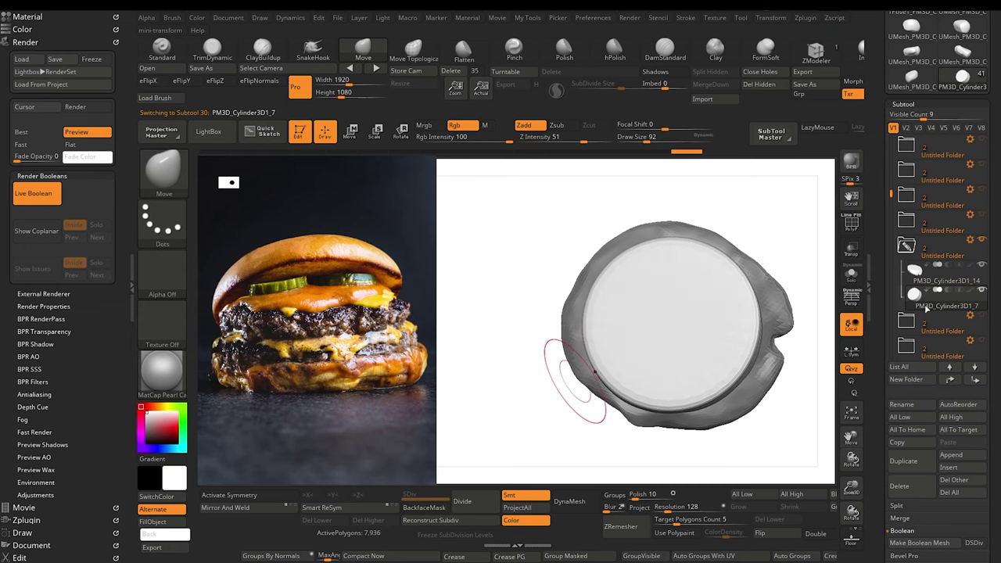
click(958, 291)
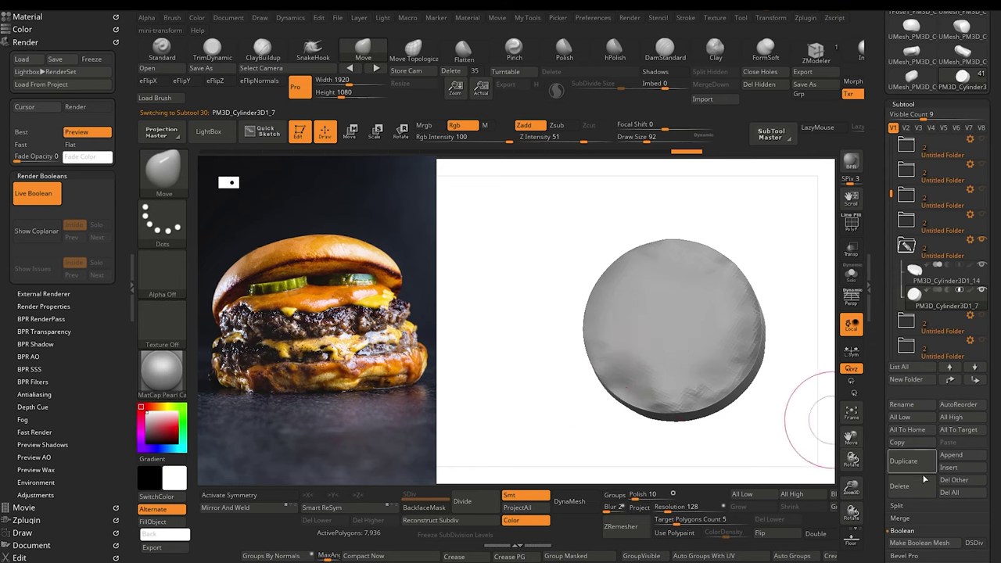
Step: Make a boolean mesh from the PM3D_Cylinder3D1_14 and PM3D_Cylinder3D1_7 pair and append the resulting UMesh as a subtool
click(924, 545)
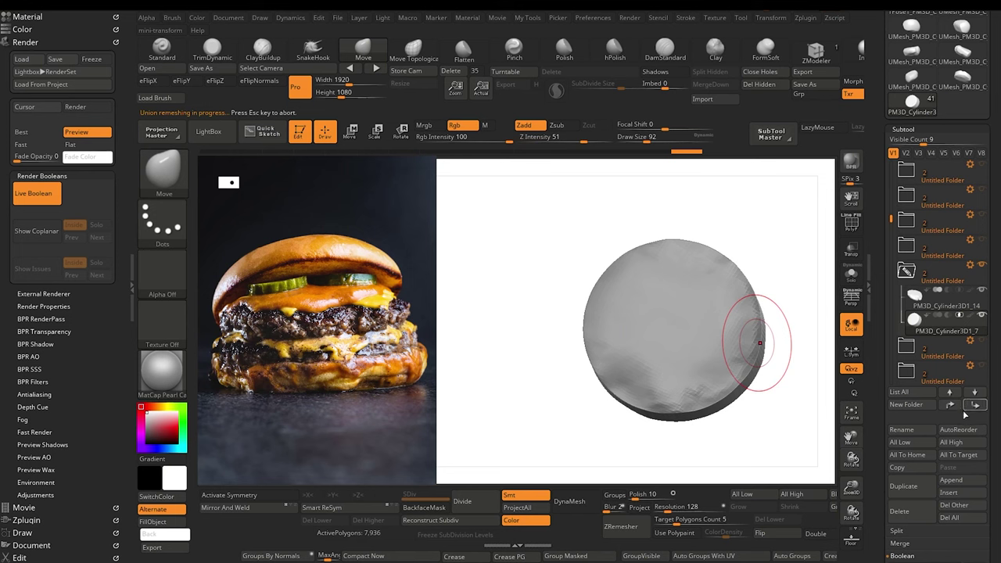
click(954, 479)
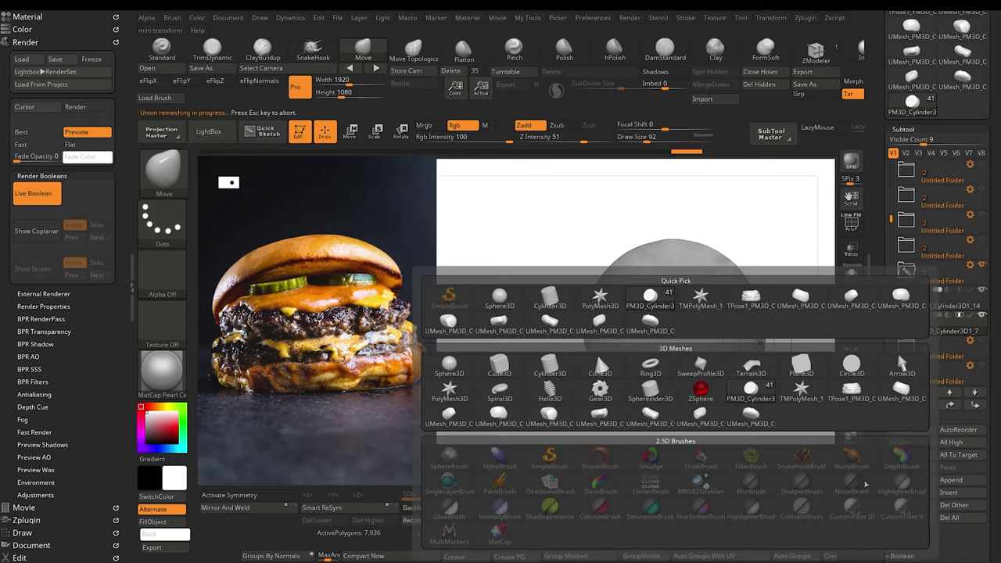
click(666, 334)
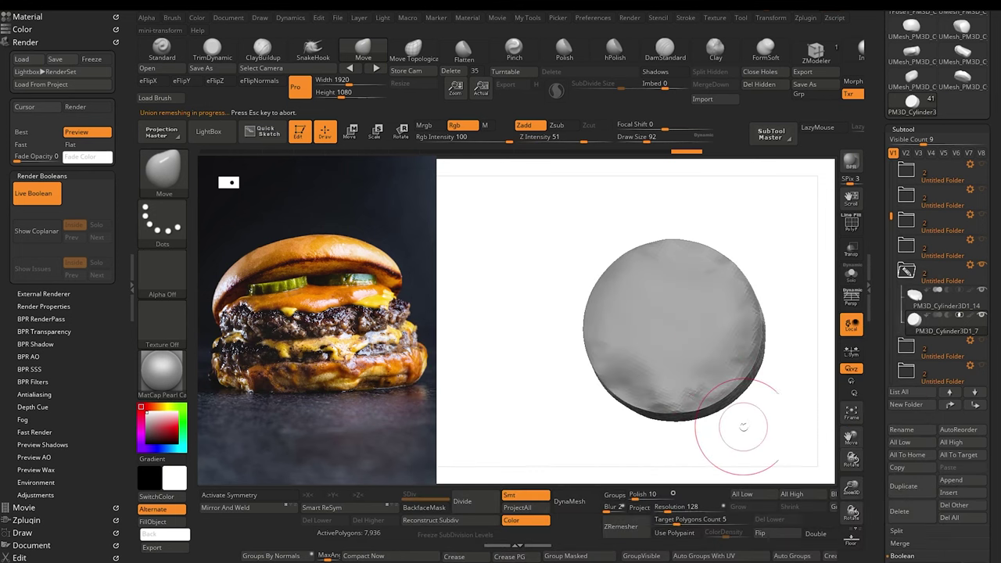
Step: Collapse and hide the PM3D_Cylinder3D1_14 folder, and show the untitled folder directly below it
mouse_move(891, 221)
mouse_down()
mouse_move(890, 313)
mouse_move(888, 222)
mouse_up()
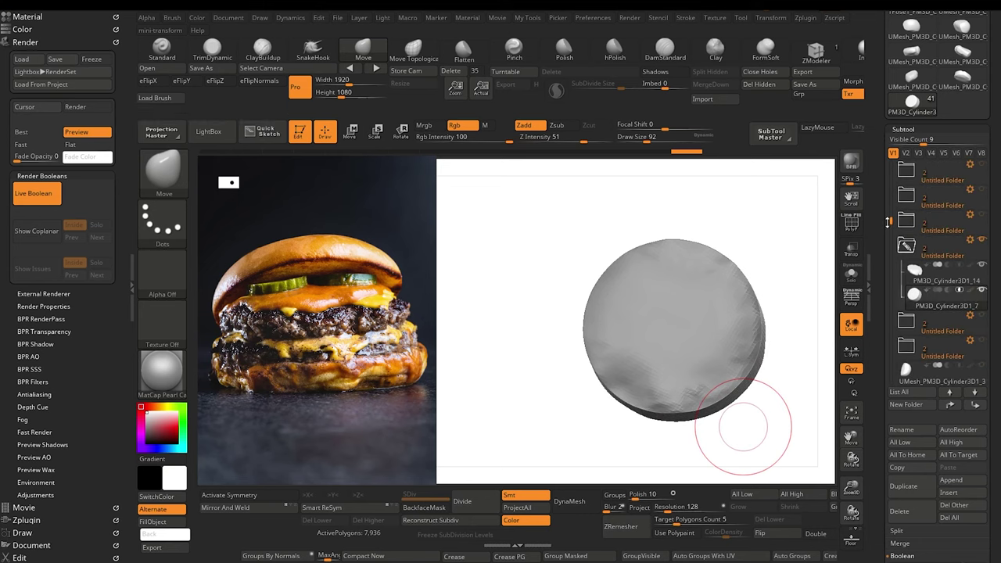
click(905, 247)
click(981, 241)
click(981, 265)
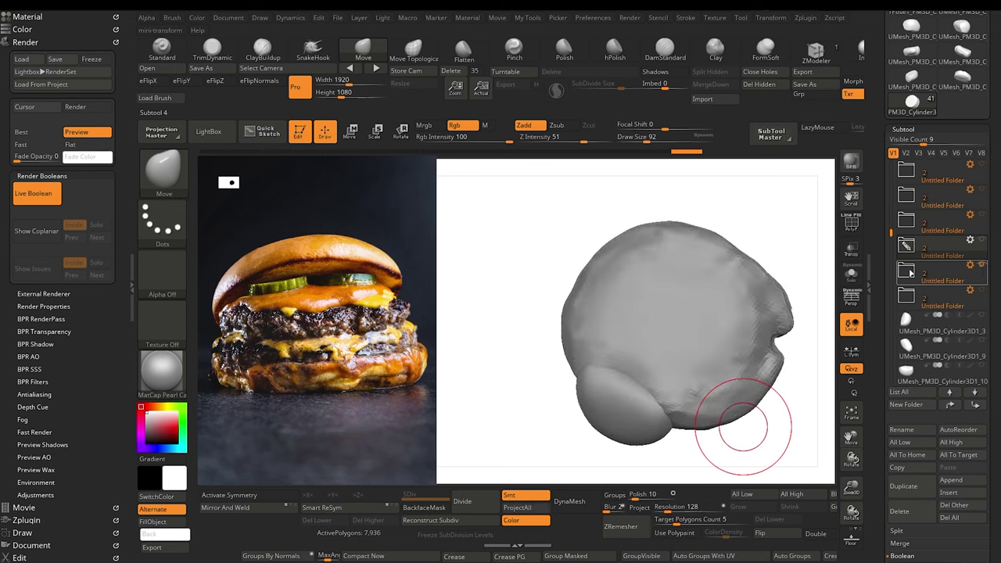
Step: Expand the shown folder and set PM3D_Sphere3D2_2 to boolean intersection against PM3D_Cylinder3D1_17
click(907, 272)
click(916, 318)
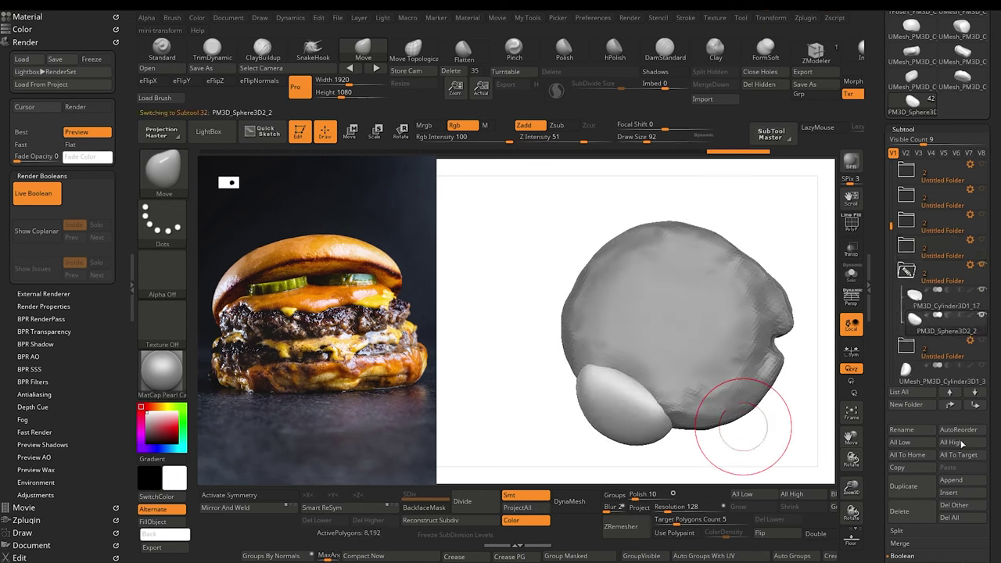
click(961, 316)
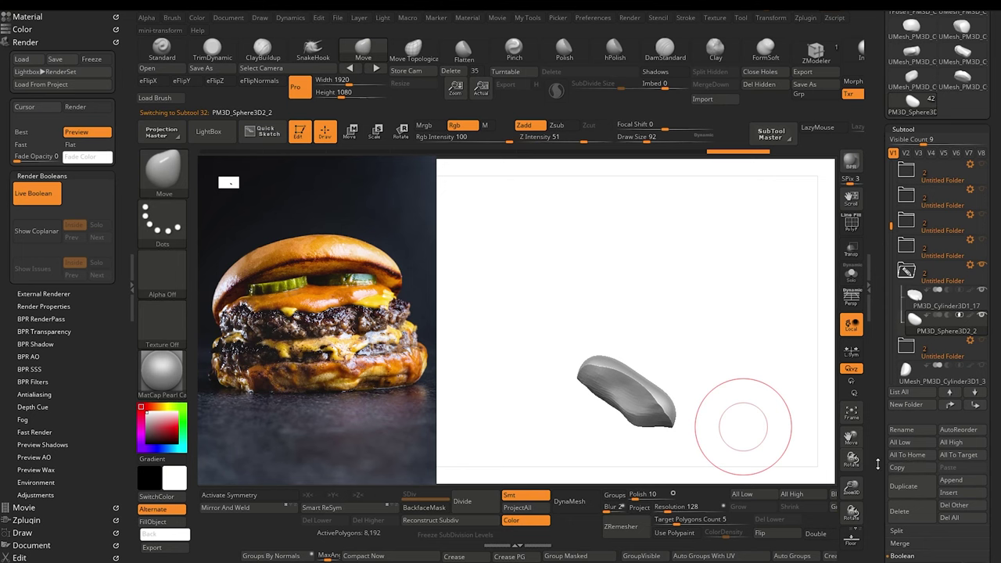
Step: Make a boolean mesh from the PM3D_Cylinder3D1_17 and PM3D_Sphere3D2_2 pair and append the resulting UMesh as a subtool
drag(877, 464, 888, 431)
click(921, 478)
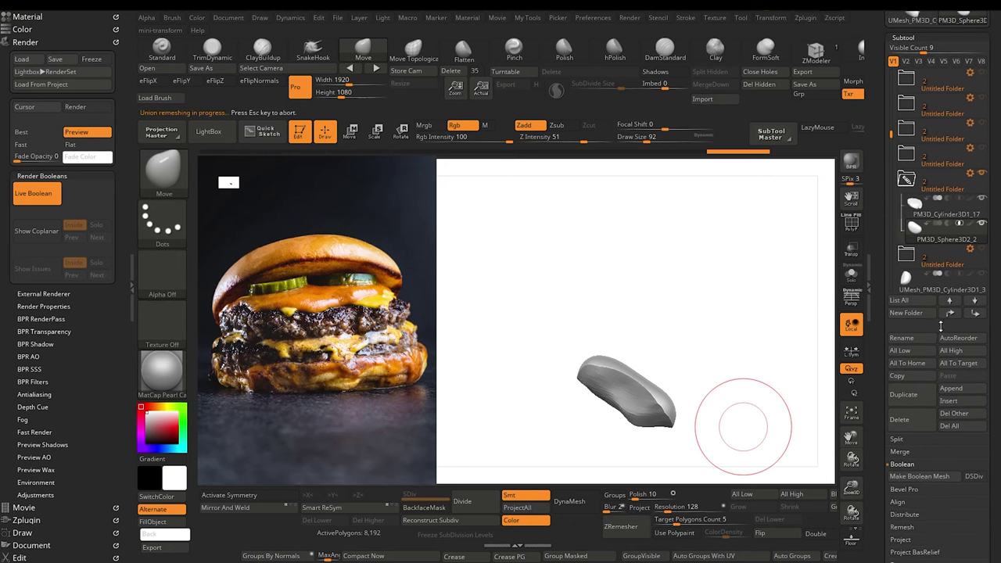
click(958, 388)
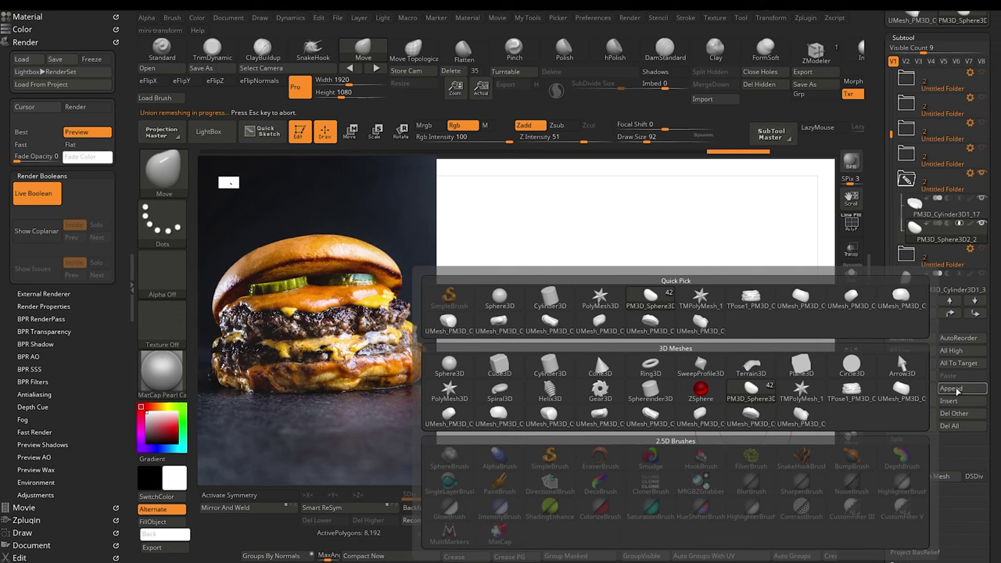
click(693, 335)
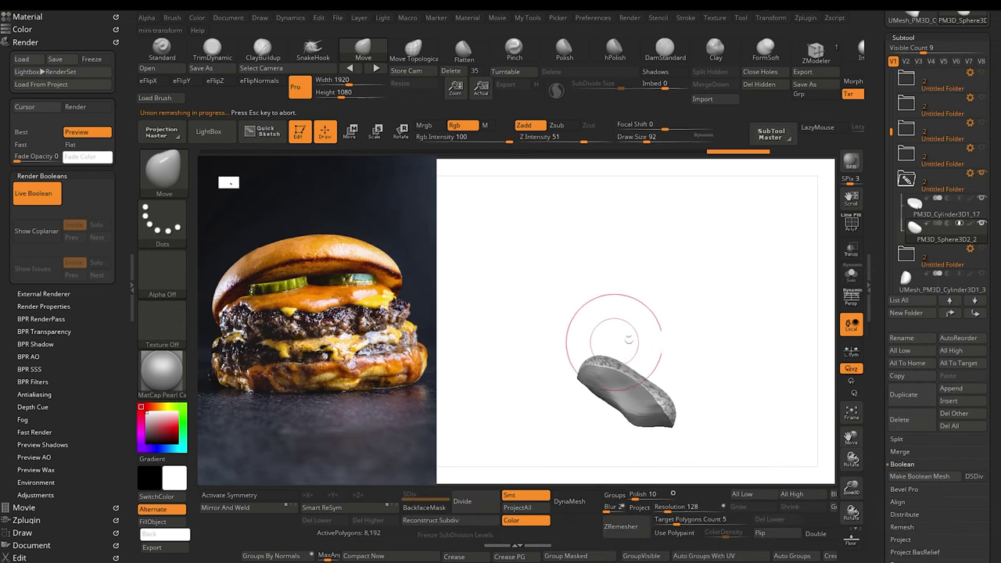
Step: Hide the appended UMesh chunk and the collapsed PM3D_Cylinder3D1_17 folder, and show the last untitled folder below
mouse_move(890, 133)
mouse_down()
mouse_move(891, 223)
mouse_move(888, 137)
mouse_up()
click(982, 226)
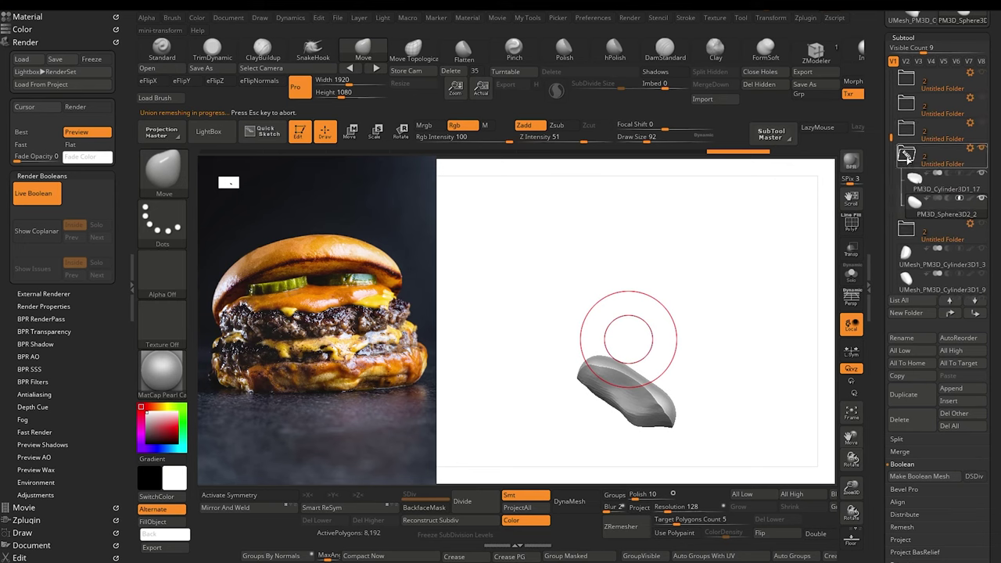
click(907, 158)
click(981, 148)
click(981, 173)
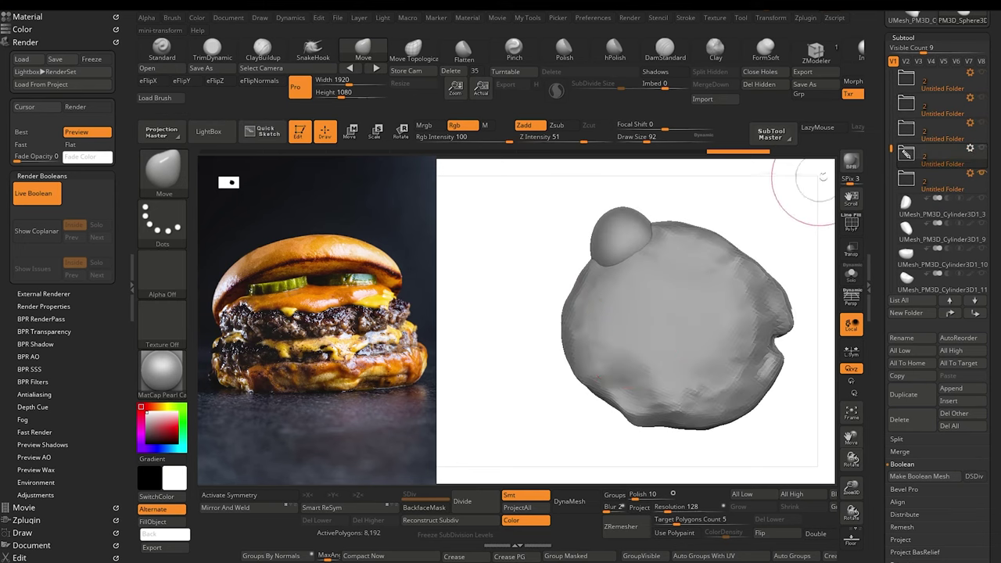
Step: Expand the last folder, make a boolean mesh from its PM3D_Cylinder3D1_16 and PM3D_Sphere3D2 pair, and append the UMesh
click(908, 180)
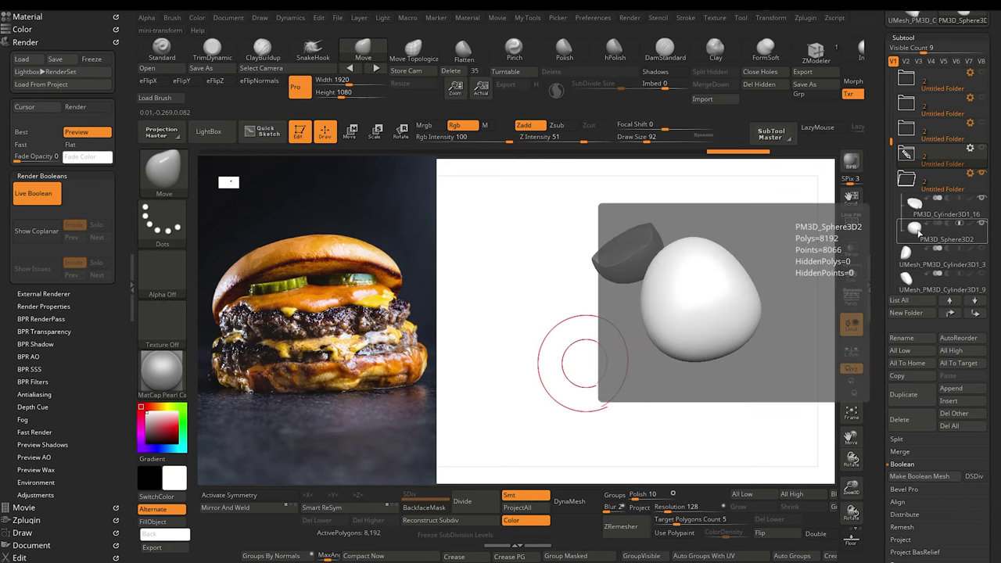
click(957, 232)
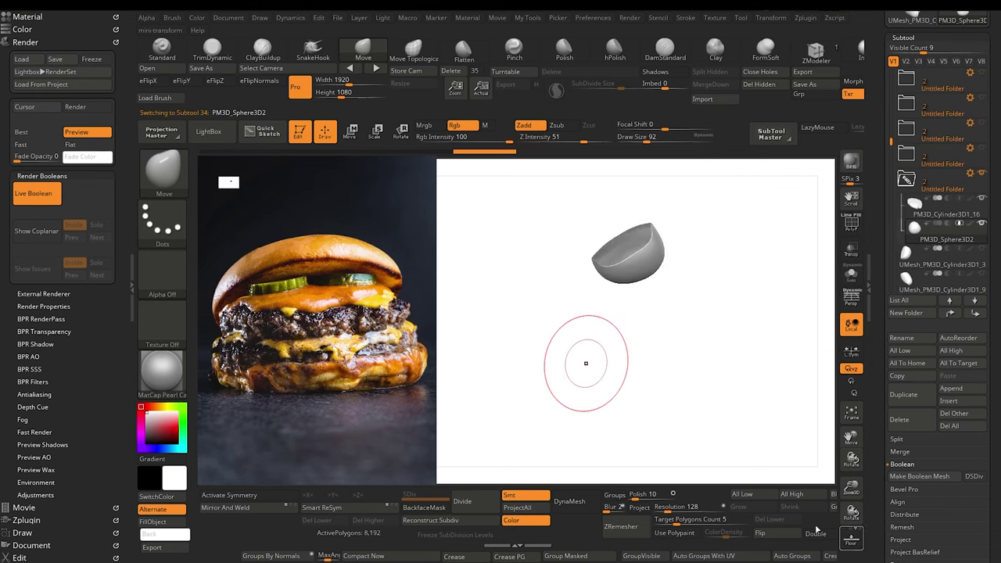
click(922, 475)
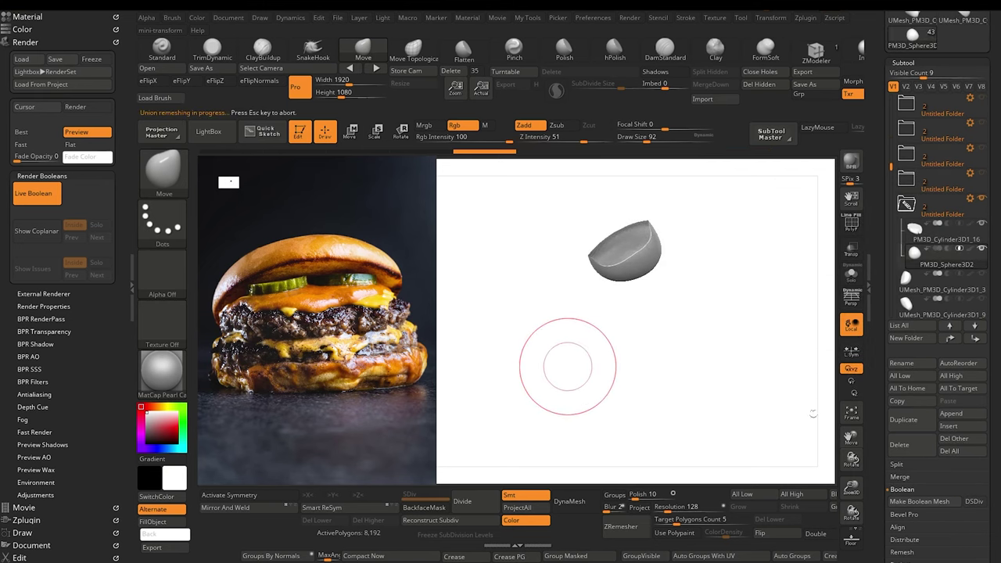
click(969, 418)
click(661, 354)
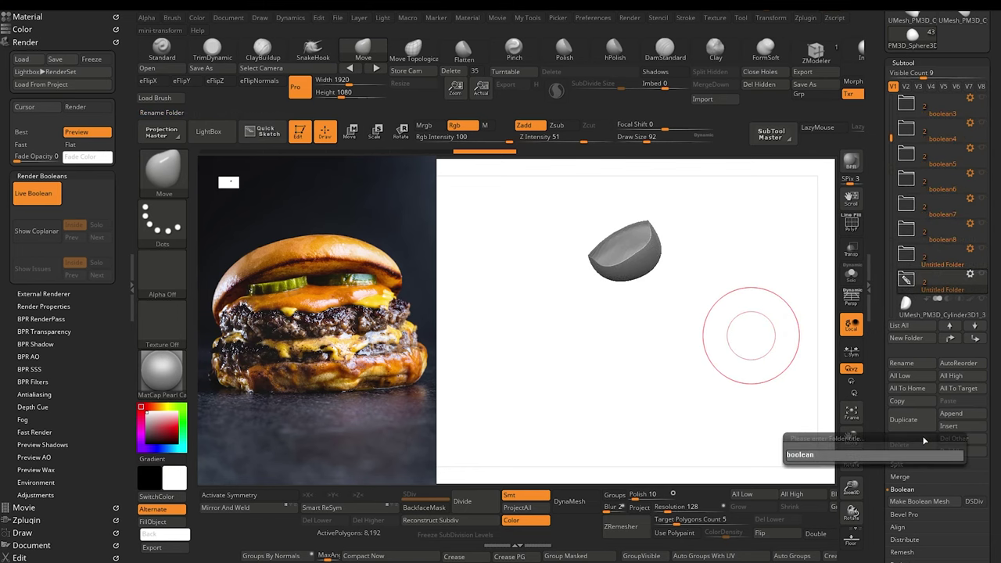
Step: Rename the last two untitled two-subtool folders as boolean9 and boolean10
text(9)
key(Return)
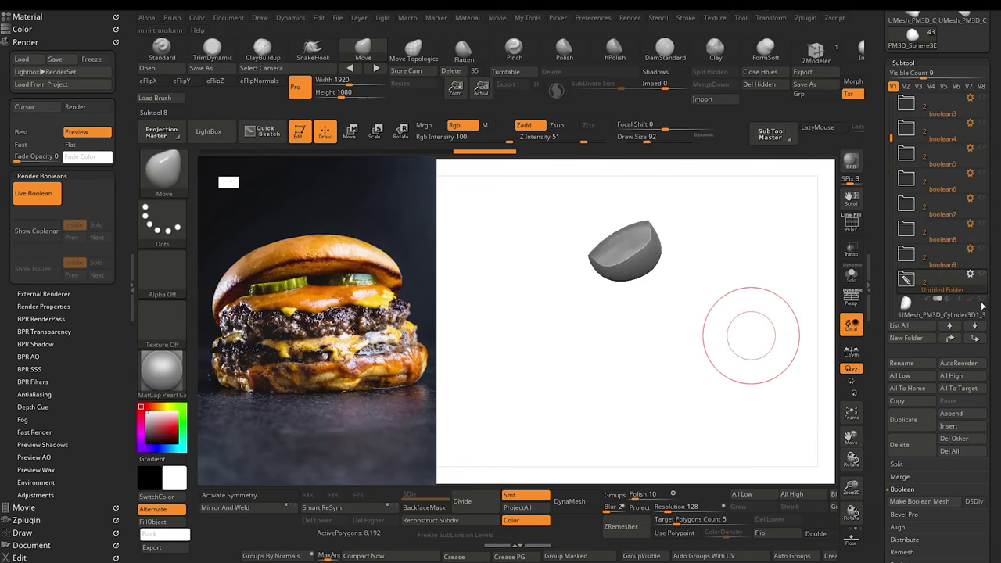
click(969, 274)
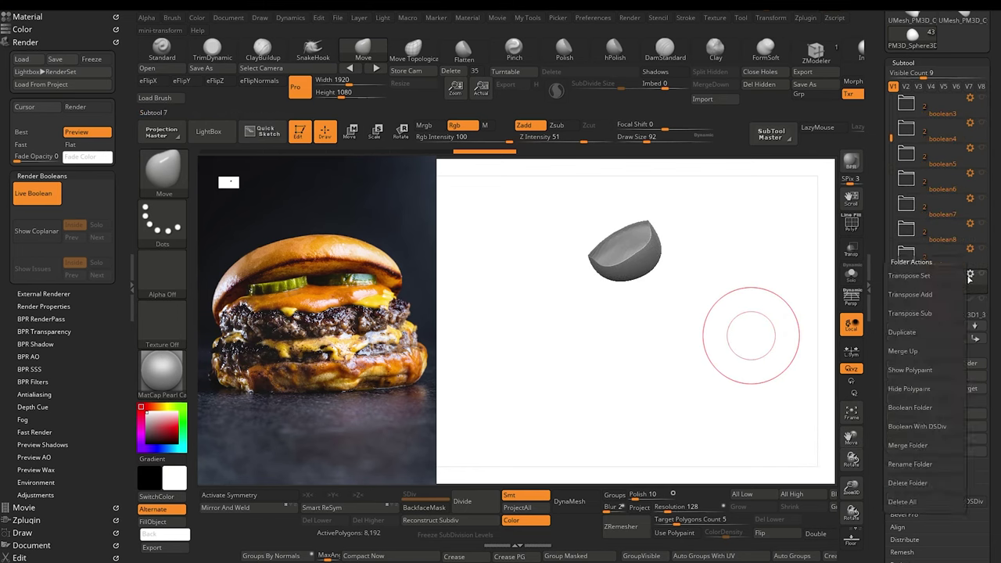
click(925, 465)
text(boolean)
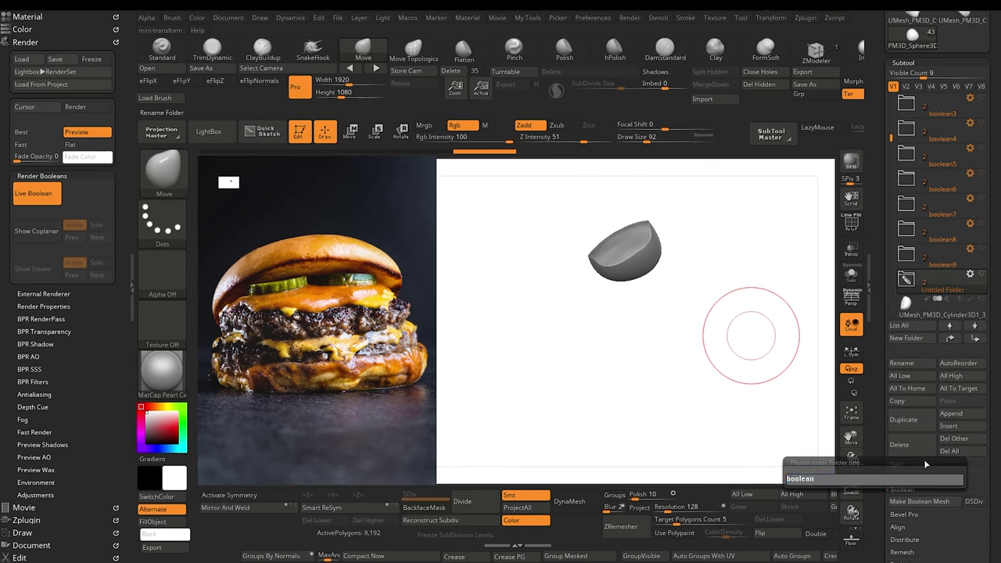
text(210)
key(Return)
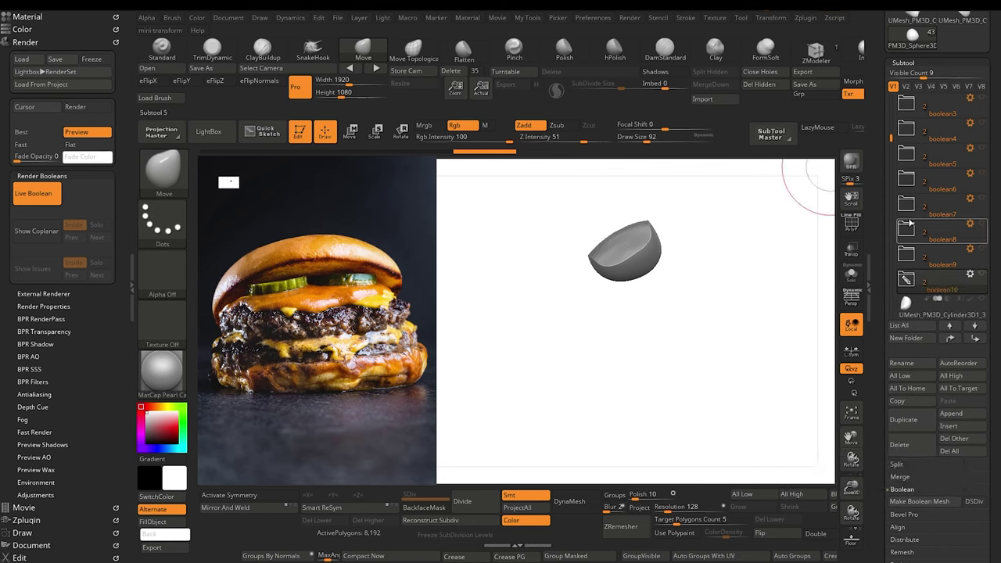
Step: Show the untitled folder of nine burger subtools located above boolean1 and view the whole burger from an angle
drag(890, 137, 892, 117)
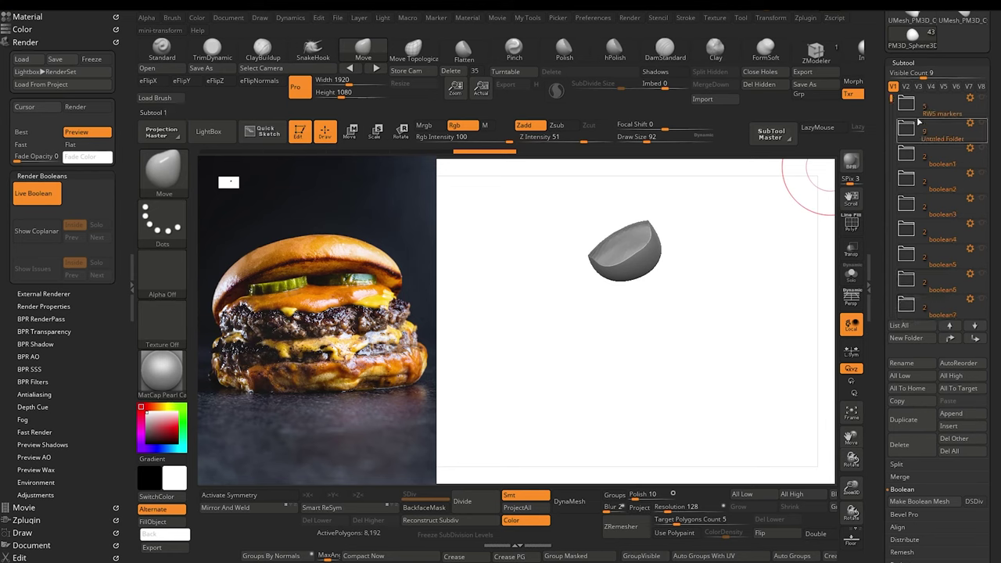
drag(745, 290, 755, 265)
click(981, 124)
drag(477, 253, 505, 226)
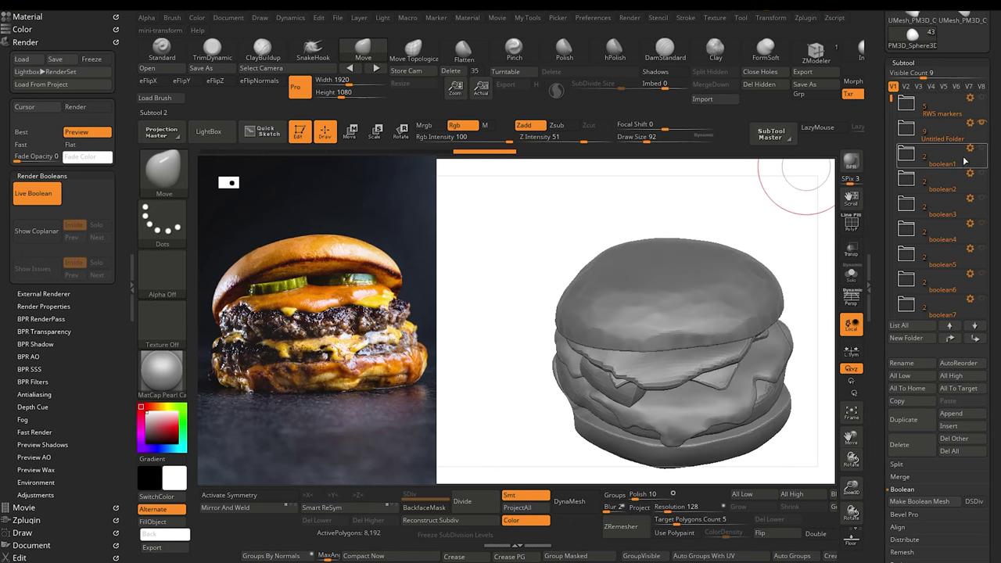
Step: Move the untitled nine-subtool folder to the end of the subtool list and show the hidden UMesh patty chunk above it
click(955, 138)
shift+click(977, 338)
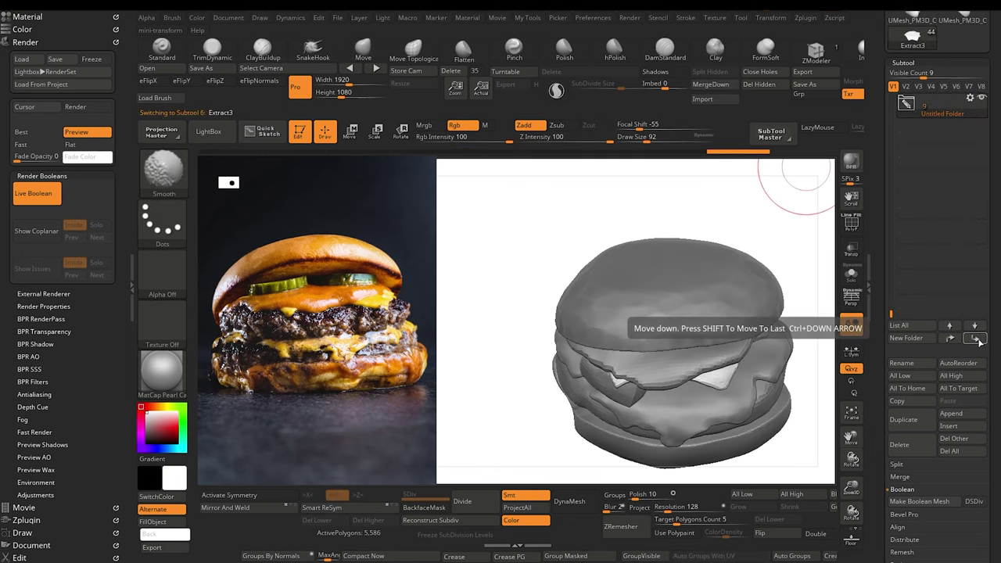
drag(889, 312, 890, 193)
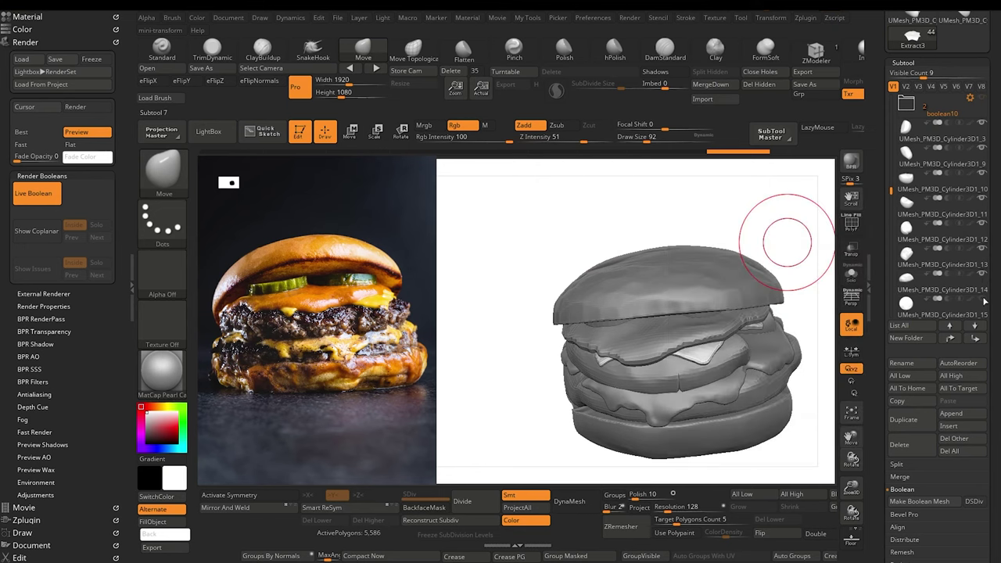
drag(889, 191, 889, 229)
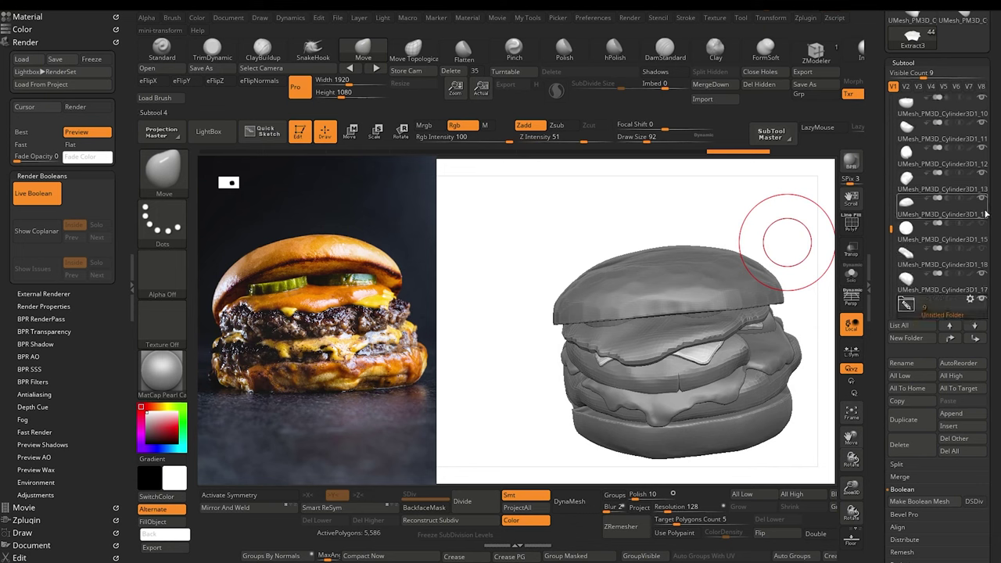
click(981, 250)
drag(513, 422, 496, 398)
drag(890, 230, 893, 260)
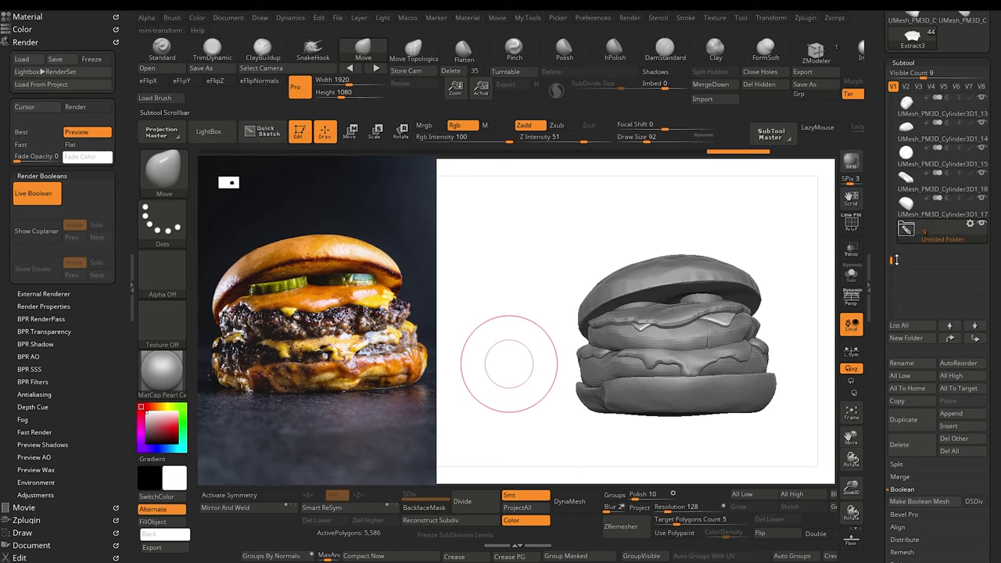
Step: Select the front patty chunk UMesh_PM3D_Cylinder3D1_3, smooth its surface and adjust its shape with the Move brush
mouse_move(530, 421)
mouse_down()
mouse_move(527, 435)
mouse_move(519, 409)
mouse_up()
alt+drag(516, 436, 501, 455)
alt+click(672, 354)
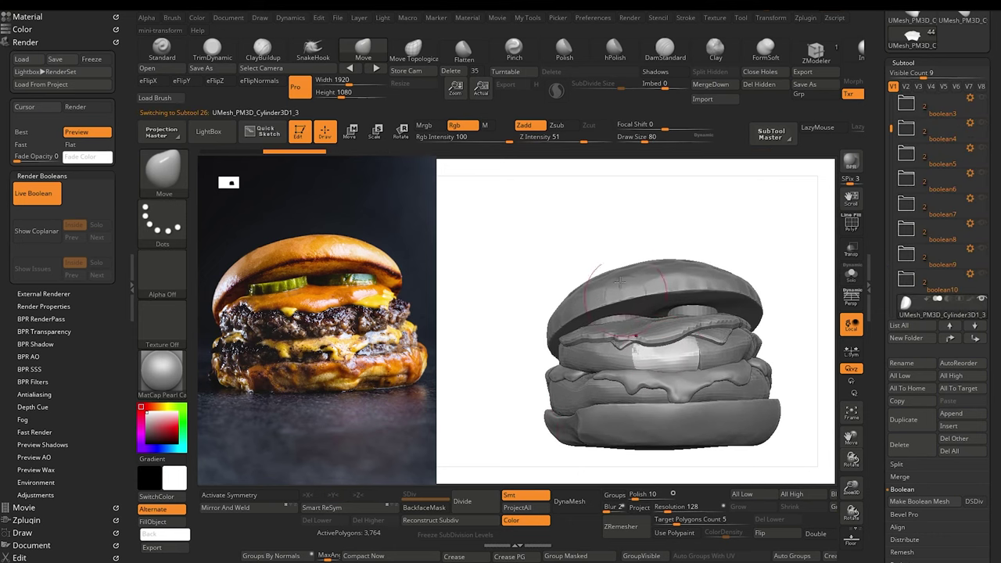
mouse_move(687, 360)
shift+mouse_down()
mouse_move(692, 354)
mouse_move(698, 368)
shift+mouse_up()
drag(466, 373, 496, 372)
drag(643, 354, 630, 352)
Step: Select the neighbouring patty chunk UMesh_PM3D_Cylinder3D1_17 and smooth its surface and edges
alt+click(589, 347)
key(shift)
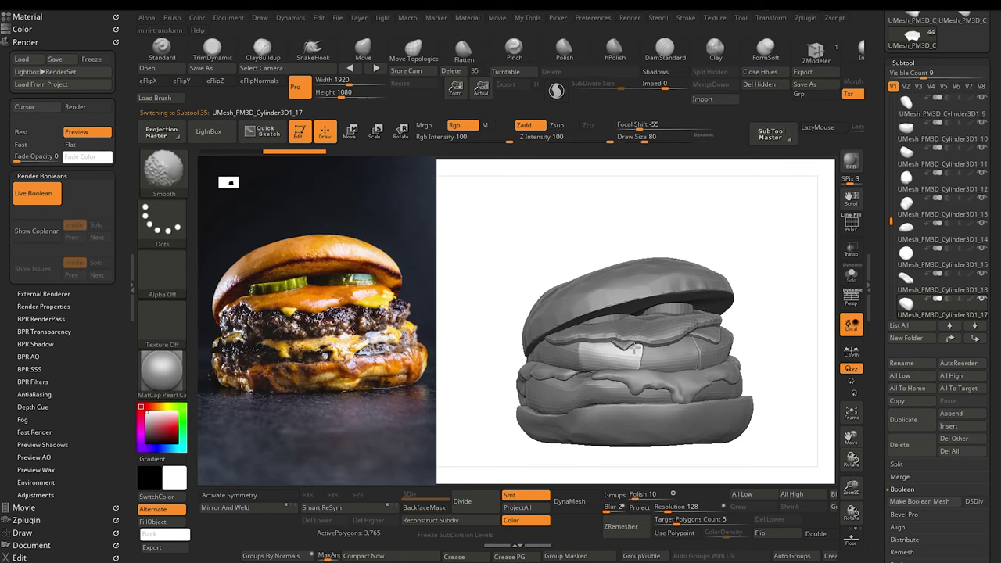
drag(500, 276, 532, 284)
alt+drag(473, 417, 561, 425)
mouse_move(669, 348)
shift+mouse_down()
mouse_move(669, 361)
mouse_move(664, 350)
mouse_move(645, 357)
shift+mouse_up()
Step: Smooth the UMesh_PM3D_Cylinder3D1_10 chunk and hide the untitled folder so only the patty chunks remain visible
alt+click(652, 361)
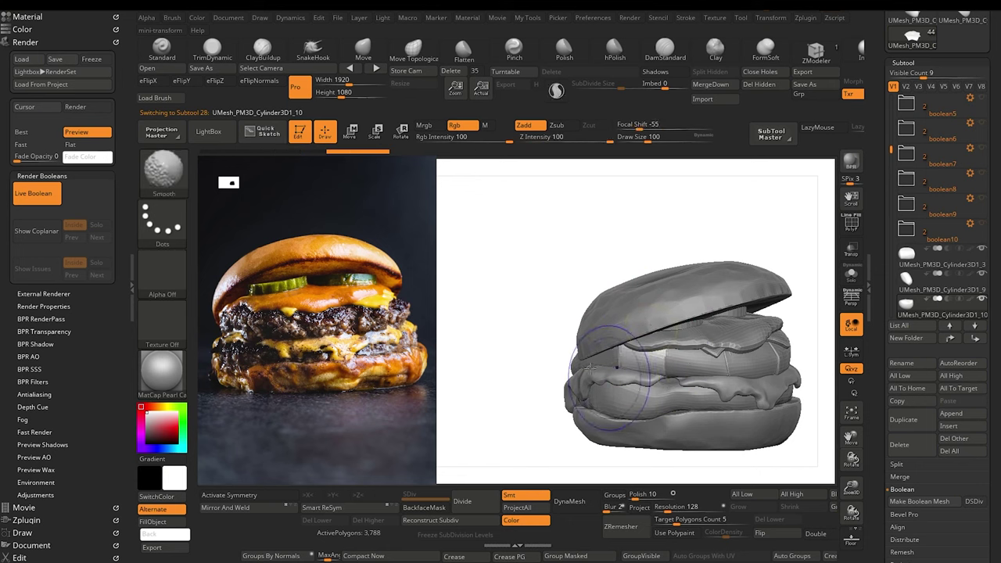
drag(497, 362, 497, 385)
drag(893, 150, 892, 239)
click(981, 274)
Step: Select the UMesh_PM3D_Cylinder3D1_11 chunk on the patty's rim and brush-smooth its surface from several angles
drag(532, 400, 557, 451)
alt+click(583, 332)
drag(559, 371, 564, 397)
shift+drag(582, 319, 597, 341)
drag(549, 400, 561, 423)
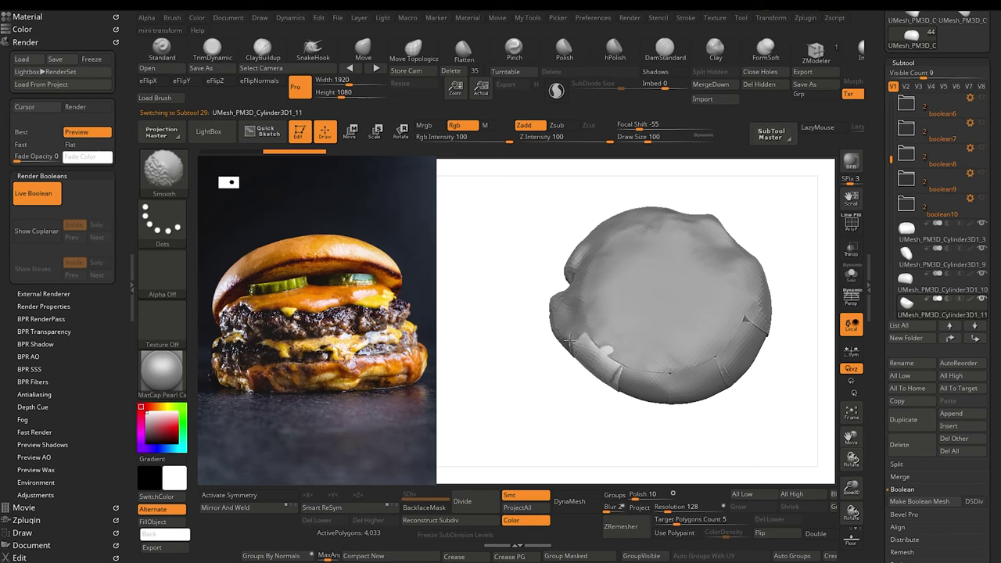
shift+drag(569, 340, 600, 365)
drag(528, 389, 528, 430)
mouse_move(532, 355)
mouse_down()
mouse_move(552, 344)
mouse_move(552, 317)
mouse_up()
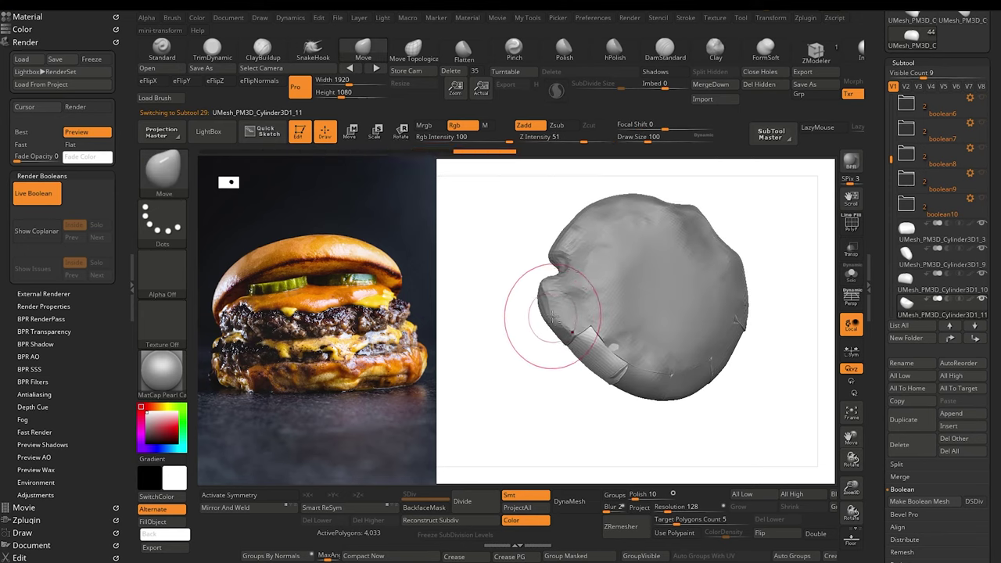
Step: Apply the Smooth deformation to the rim chunks UMesh_PM3D_Cylinder3D1_12 and UMesh_PM3D_Cylinder3D1_13
click(898, 476)
drag(883, 489, 884, 445)
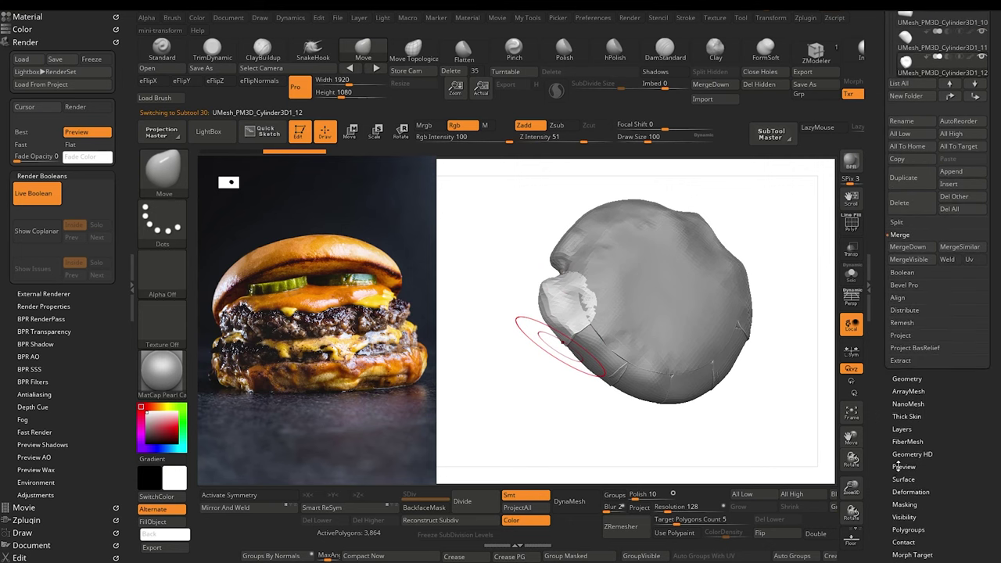
click(898, 491)
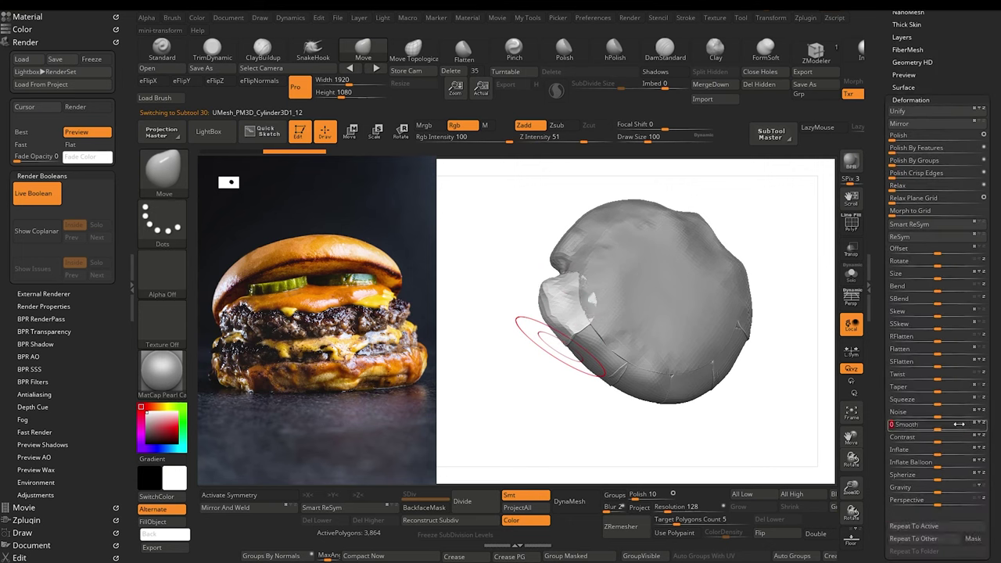
drag(936, 424, 974, 425)
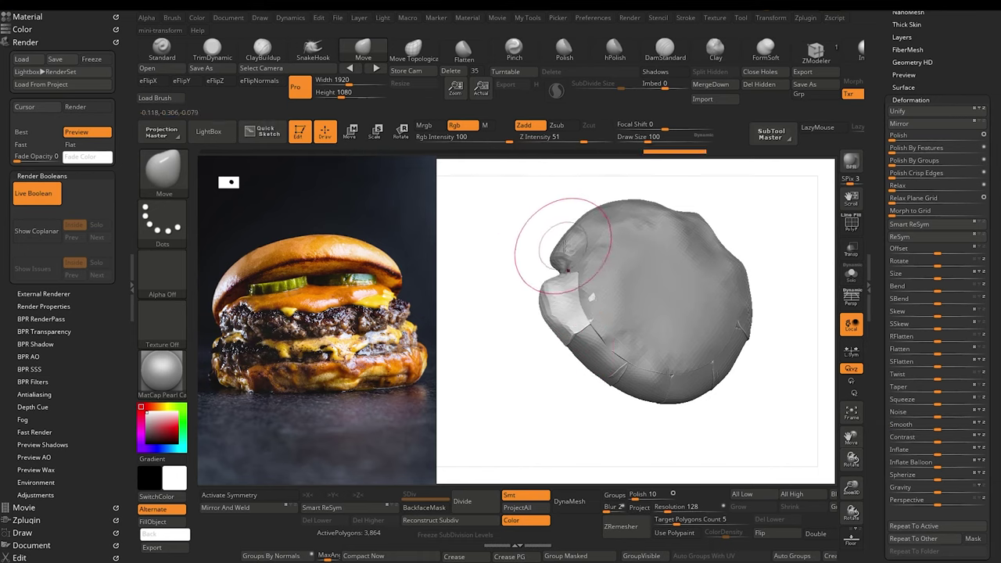
alt+click(562, 248)
drag(945, 428, 977, 432)
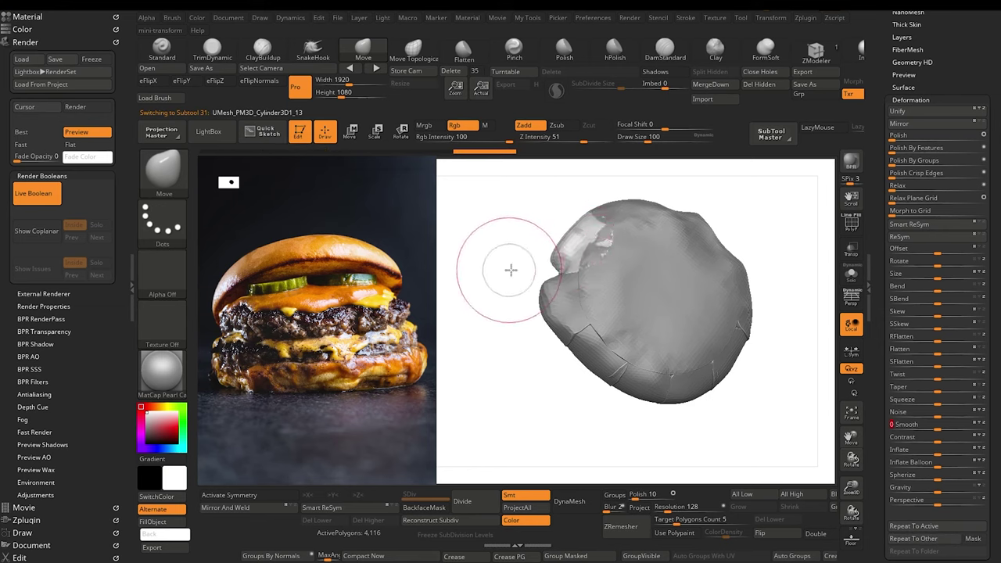
drag(511, 271, 491, 283)
alt+drag(477, 214, 471, 244)
drag(608, 233, 610, 237)
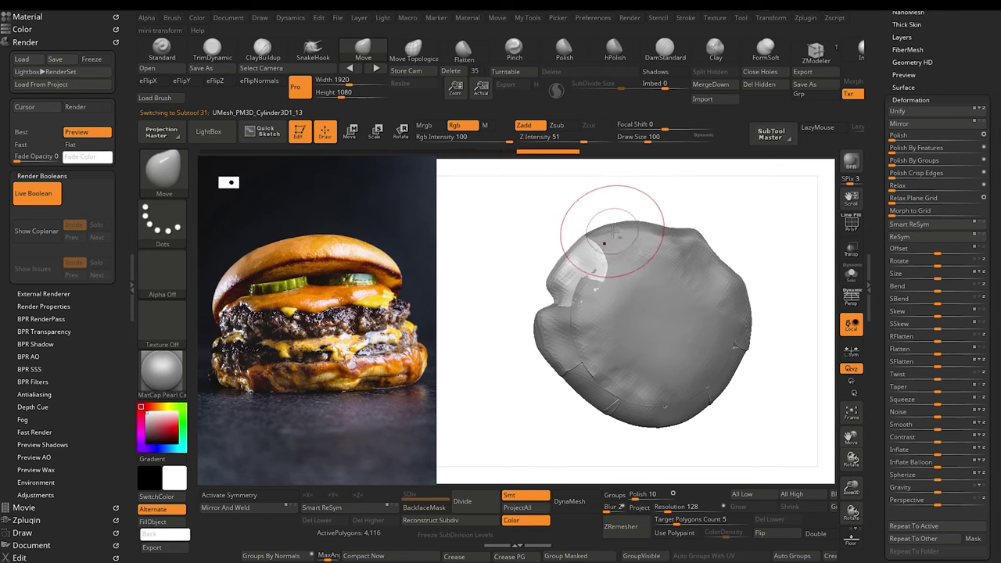
key(ctrl+z)
Step: Apply the Smooth deformation twice to the UMesh_PM3D_Cylinder3D1_14 chunk and refine it with the Smooth and Move brushes
alt+click(618, 233)
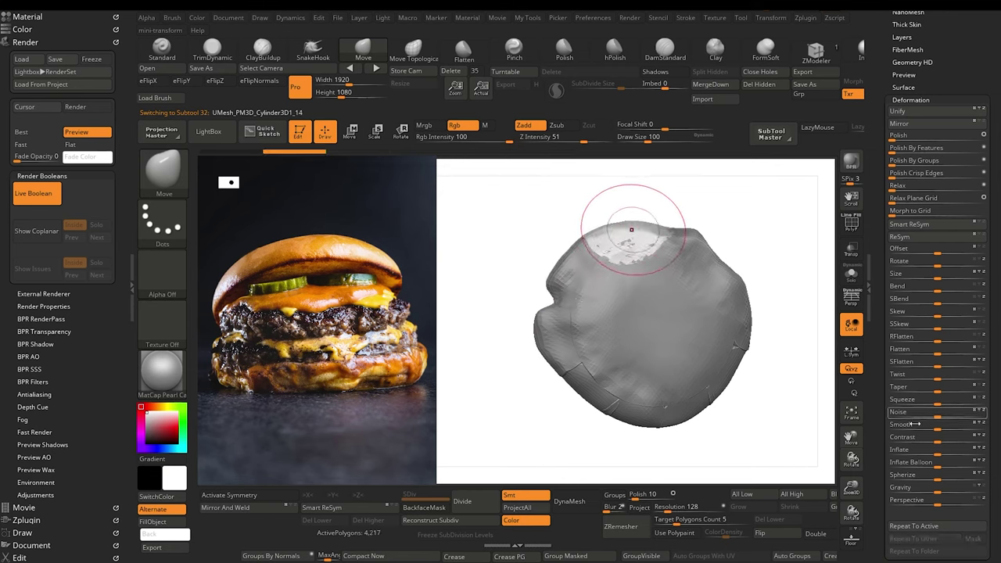
drag(941, 427, 977, 428)
drag(943, 429, 977, 435)
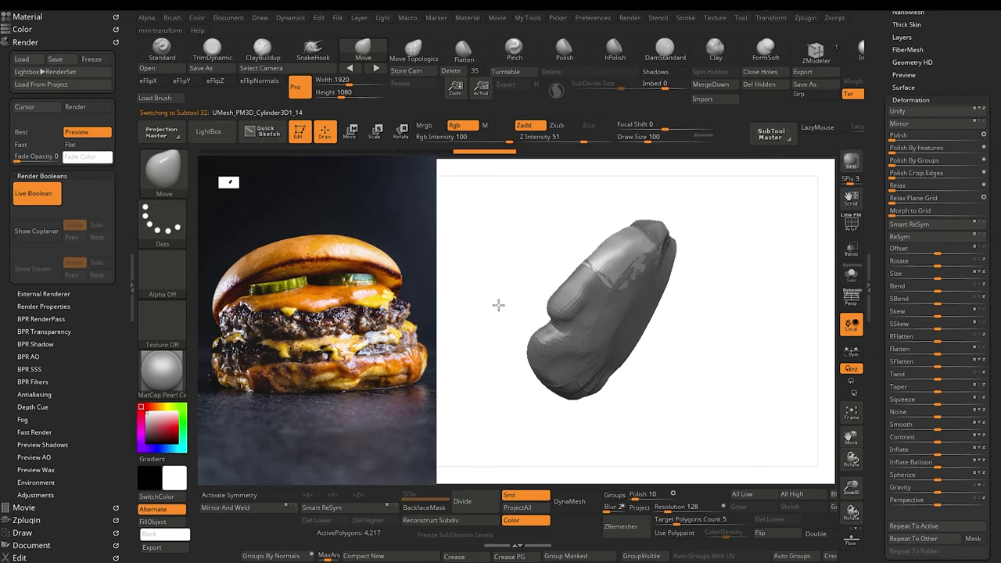
mouse_move(607, 302)
shift+mouse_down()
mouse_move(598, 277)
mouse_move(563, 289)
shift+mouse_up()
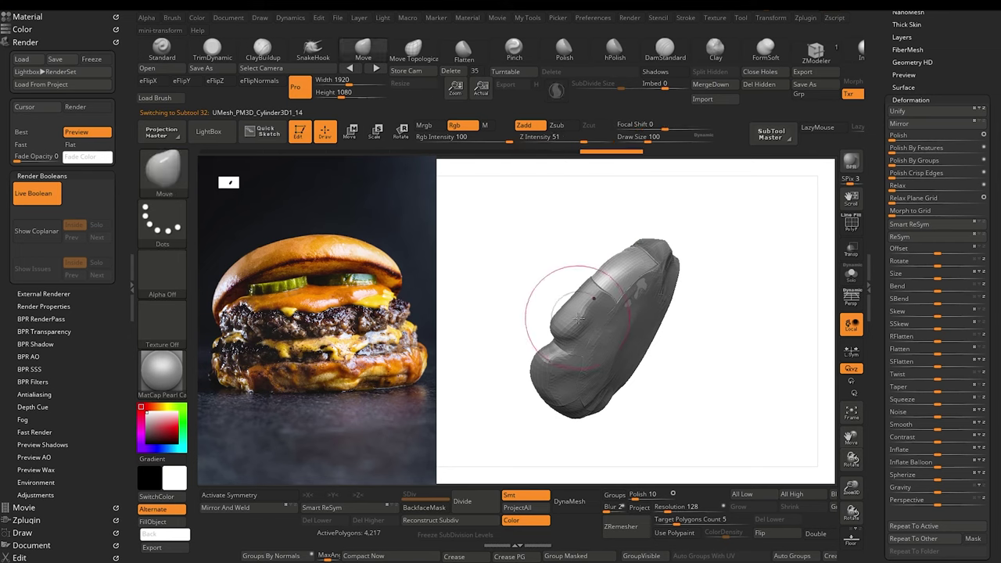
mouse_move(580, 326)
mouse_down()
mouse_move(567, 318)
mouse_move(552, 333)
mouse_up()
Step: Smooth the UMesh_PM3D_Cylinder3D1_13 chunk by hand and select the UMesh_PM3D_Cylinder3D1_18 chunk on the patty's rim
alt+click(563, 316)
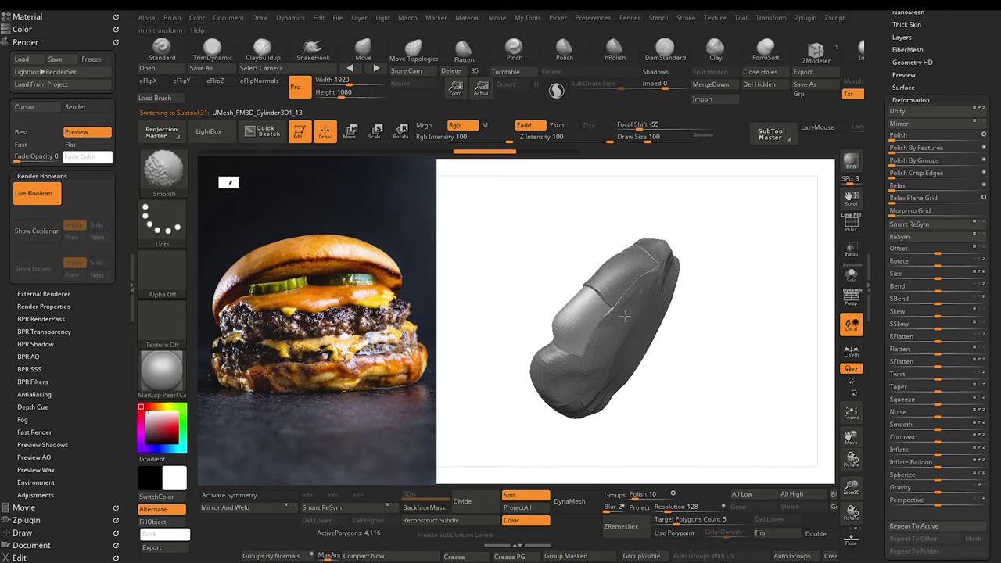
shift+drag(625, 316, 617, 317)
mouse_move(551, 274)
mouse_down()
mouse_move(490, 290)
mouse_move(502, 236)
mouse_up()
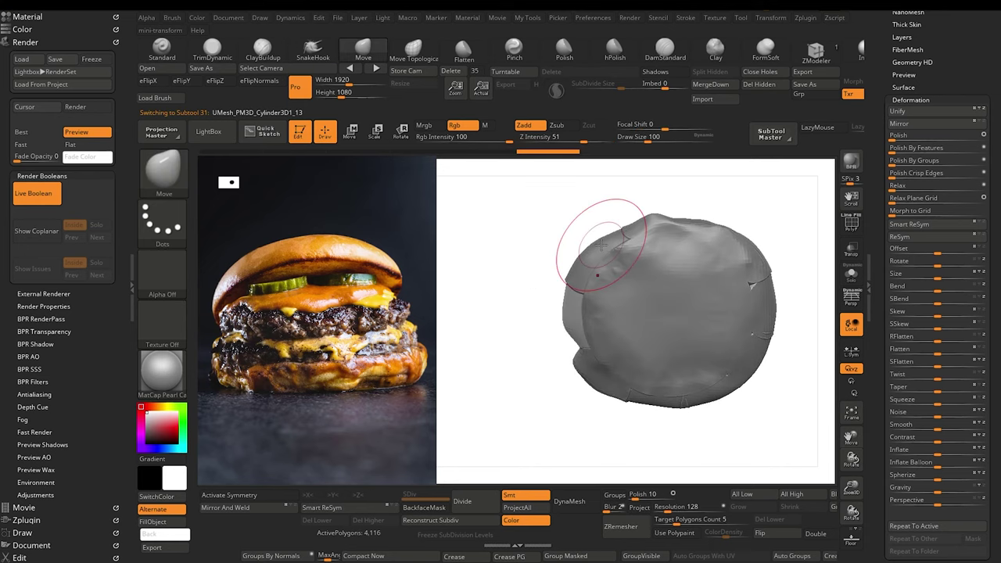
alt+click(647, 224)
drag(575, 191, 567, 273)
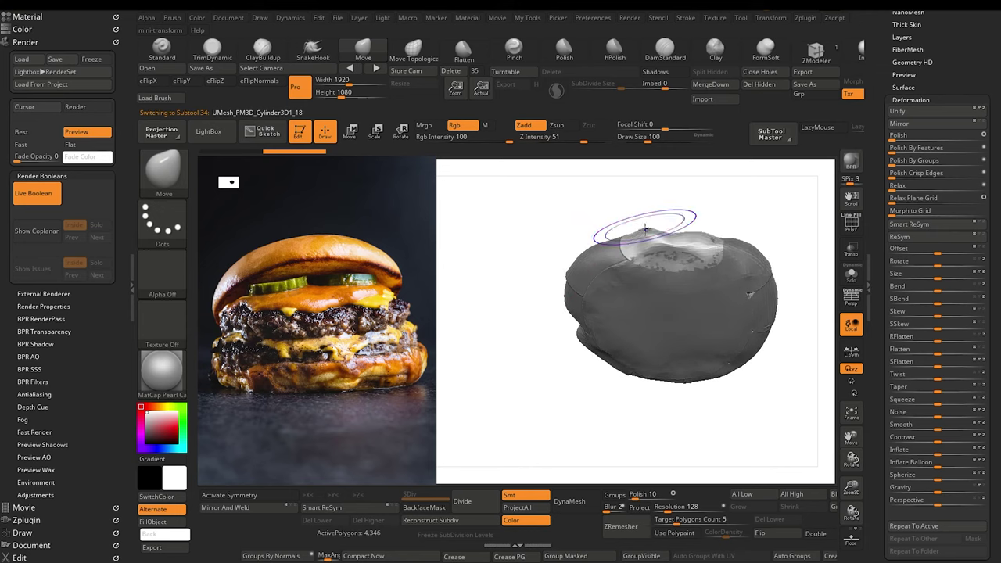
key(shift+z)
drag(578, 230, 577, 214)
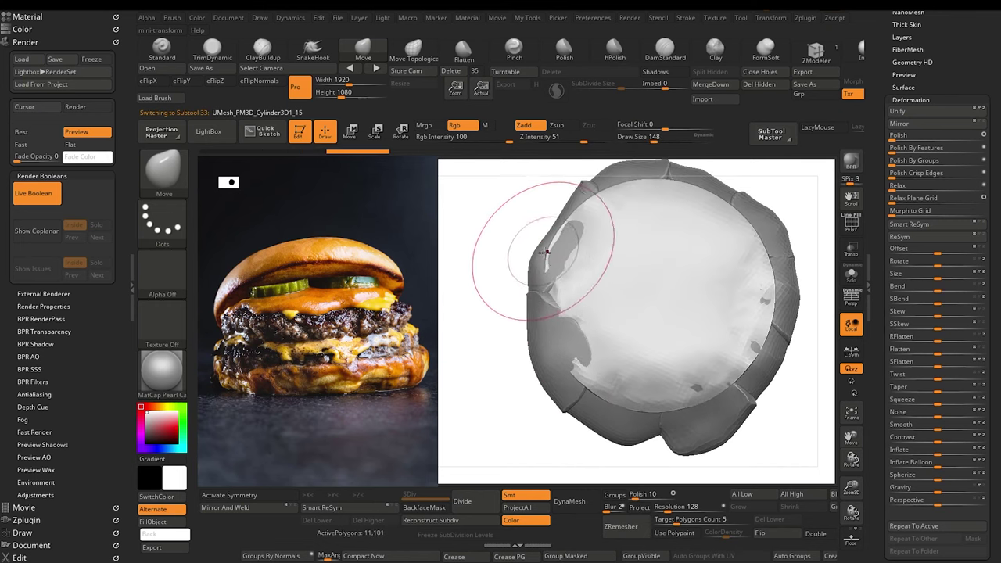
Step: Reshape the edge of the central patty core UMesh_PM3D_Cylinder3D1_15 against its surrounding chunks with the Move brush
mouse_move(547, 250)
mouse_down()
mouse_move(496, 232)
mouse_move(581, 205)
mouse_up()
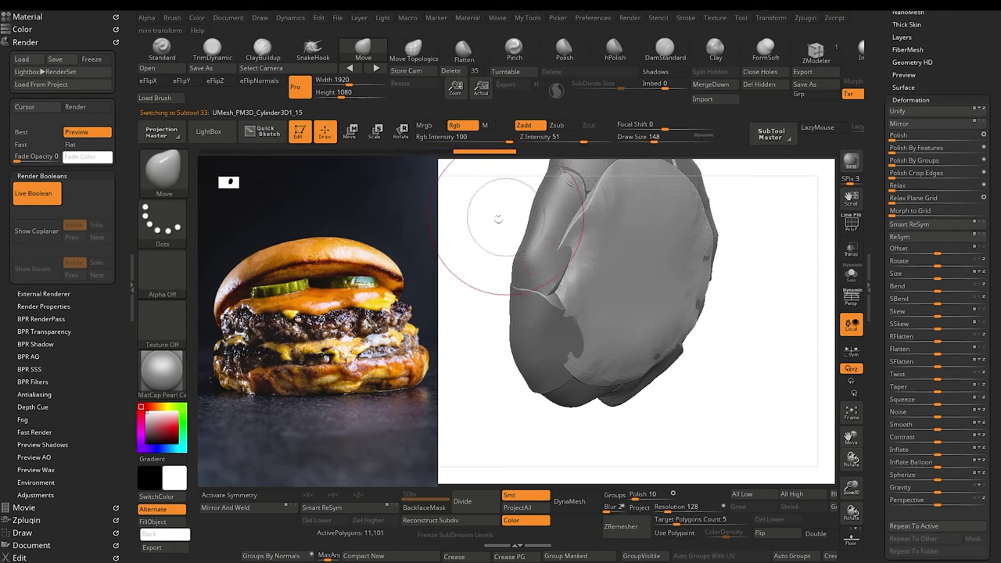
drag(498, 217, 453, 221)
drag(562, 239, 574, 242)
drag(537, 212, 512, 254)
drag(703, 232, 706, 252)
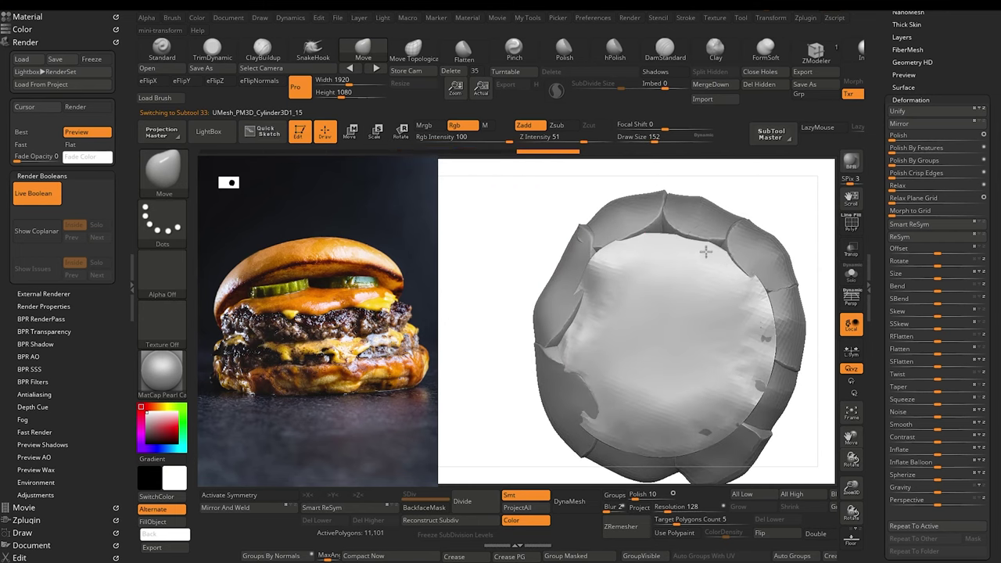
Step: Push the central core's rim with the Move brush to close the remaining overlaps with the chunks around this face
alt+click(774, 249)
drag(769, 280, 758, 291)
alt+click(784, 317)
drag(772, 328, 760, 336)
alt+click(780, 390)
drag(766, 391, 733, 395)
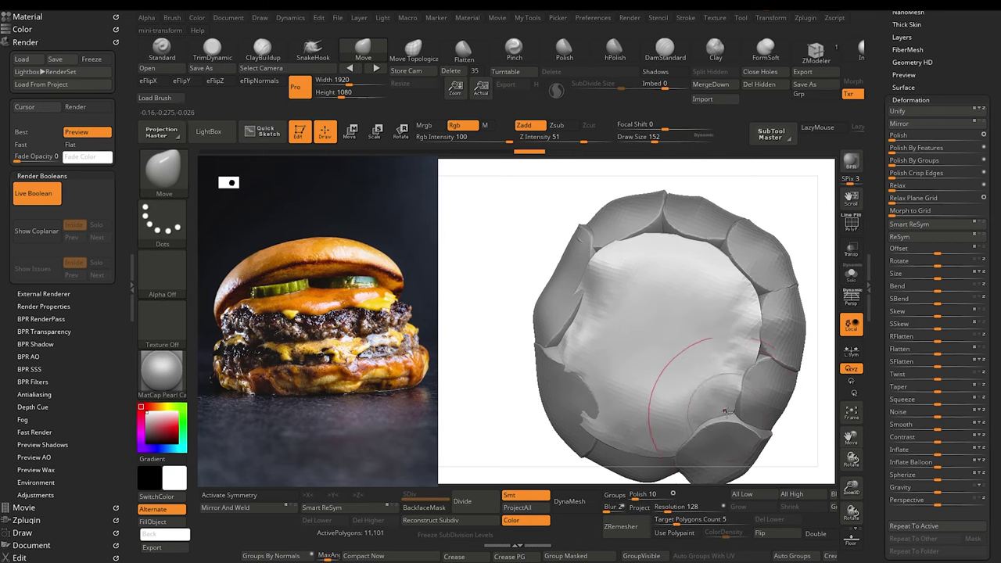
drag(700, 453, 697, 436)
drag(518, 388, 524, 364)
drag(603, 441, 623, 415)
Step: On the patty's opposite face, pull the central core's edge over the intruding chunk patch with the Move brush
mouse_move(465, 325)
mouse_down()
mouse_move(490, 317)
mouse_move(495, 237)
mouse_move(607, 175)
mouse_up()
alt+click(698, 260)
drag(713, 308, 727, 322)
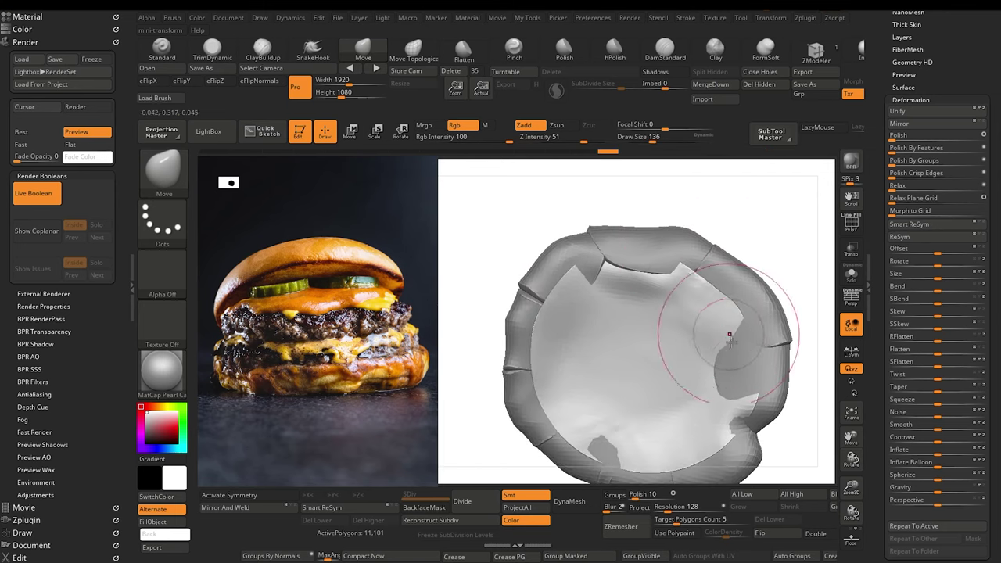
alt+click(730, 352)
drag(720, 373, 731, 394)
drag(744, 344, 728, 340)
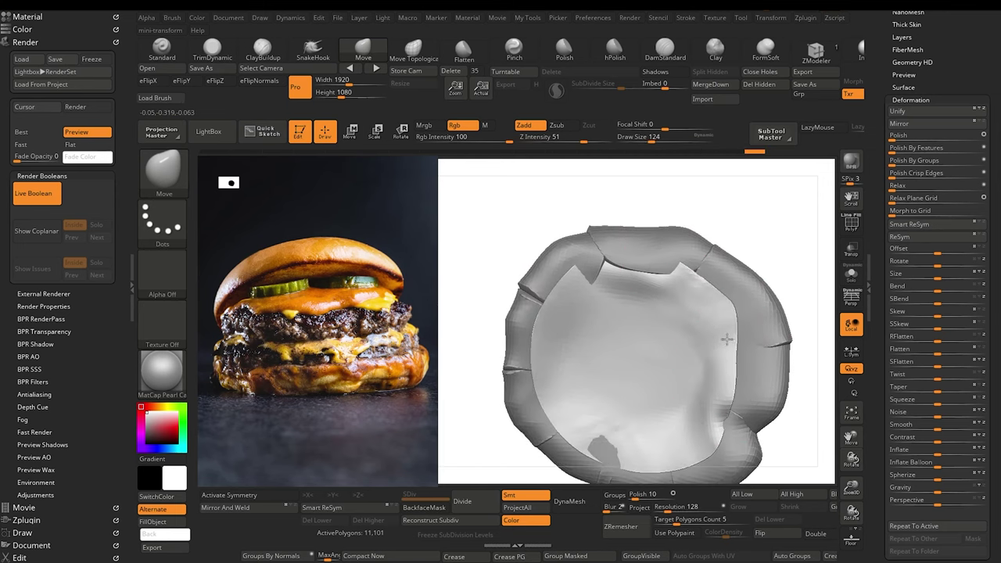
Step: Continue shaping the core around the rest of the opposite face's rim with the Move brush
alt+click(728, 439)
mouse_move(710, 453)
mouse_down()
mouse_move(690, 439)
mouse_move(617, 436)
mouse_move(569, 419)
mouse_up()
alt+click(527, 359)
mouse_move(528, 342)
mouse_down()
mouse_move(569, 281)
mouse_move(598, 264)
mouse_up()
alt+click(552, 293)
mouse_move(502, 233)
mouse_down()
mouse_move(489, 293)
mouse_move(502, 281)
mouse_move(495, 259)
mouse_move(521, 270)
mouse_move(549, 375)
mouse_up()
Step: Isolate the central patty core and bevel its sharp rim with the TrimDynamic brush
click(851, 274)
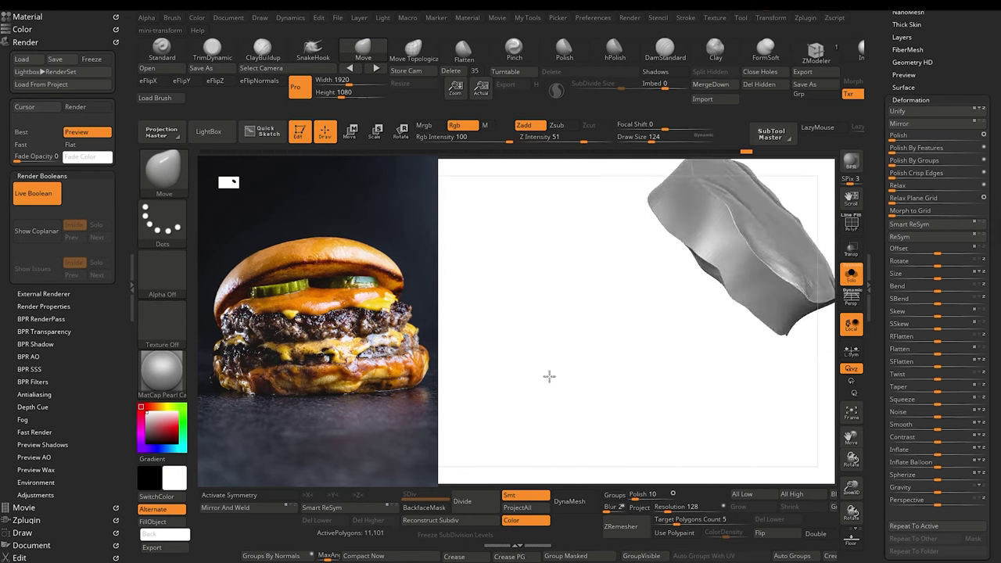
alt+drag(557, 316, 498, 361)
drag(500, 361, 545, 315)
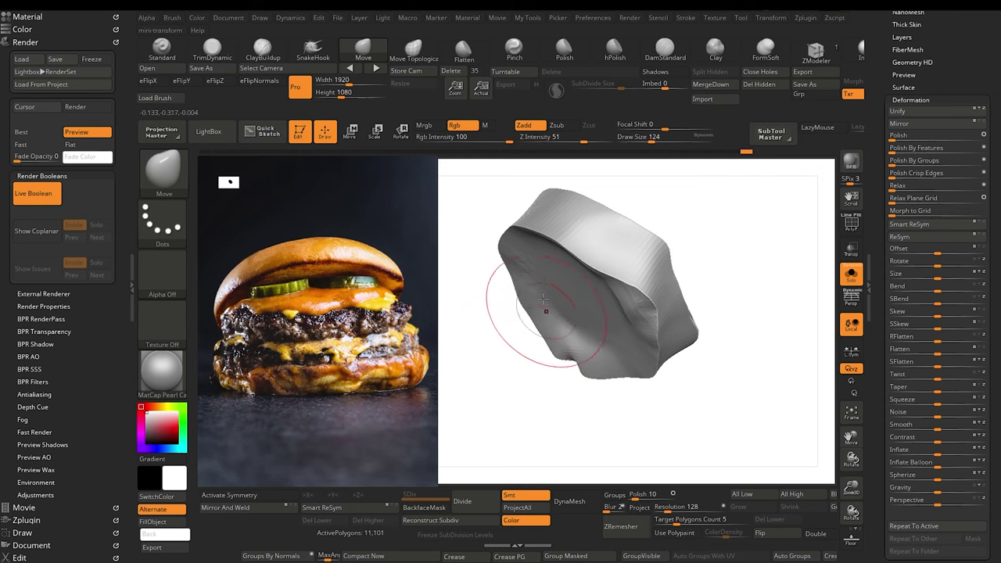
click(212, 48)
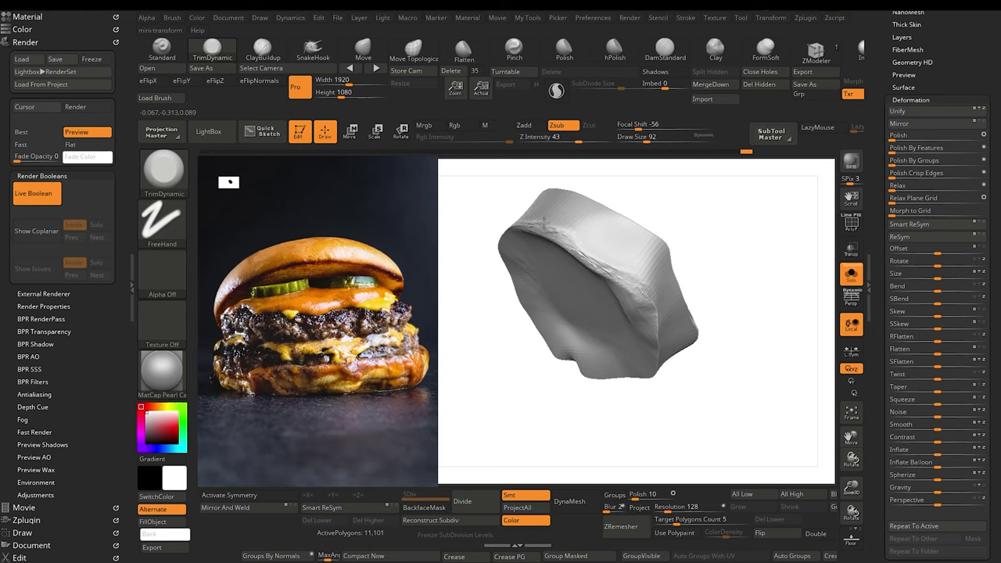
drag(630, 284, 630, 293)
mouse_move(522, 326)
mouse_down()
mouse_move(474, 330)
mouse_move(528, 250)
mouse_up()
mouse_move(628, 276)
mouse_down()
mouse_move(631, 313)
mouse_move(653, 349)
mouse_up()
mouse_move(540, 341)
mouse_down()
mouse_move(510, 338)
mouse_move(550, 310)
mouse_up()
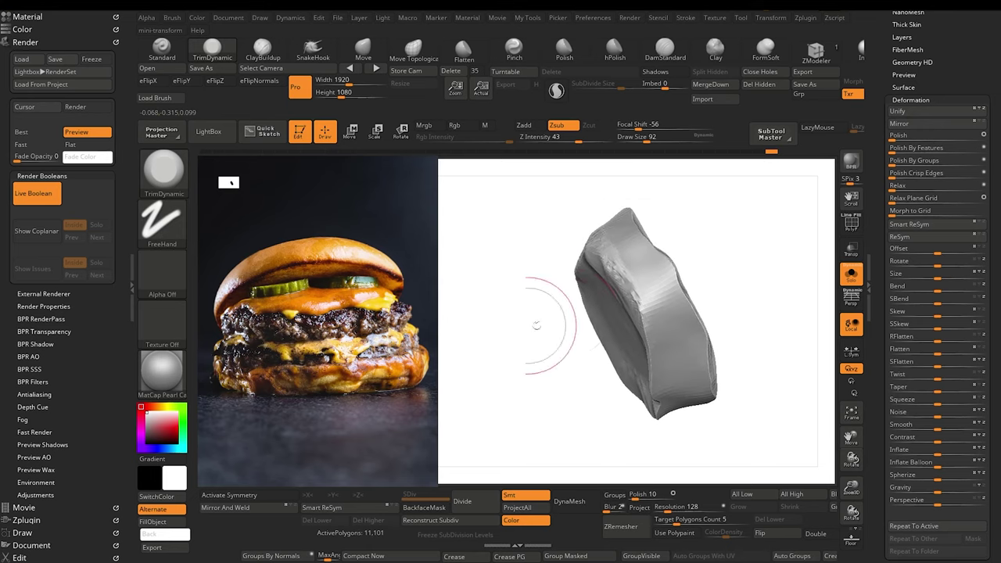
mouse_move(635, 302)
mouse_down()
mouse_move(640, 328)
mouse_move(523, 326)
mouse_move(527, 292)
mouse_move(662, 342)
mouse_up()
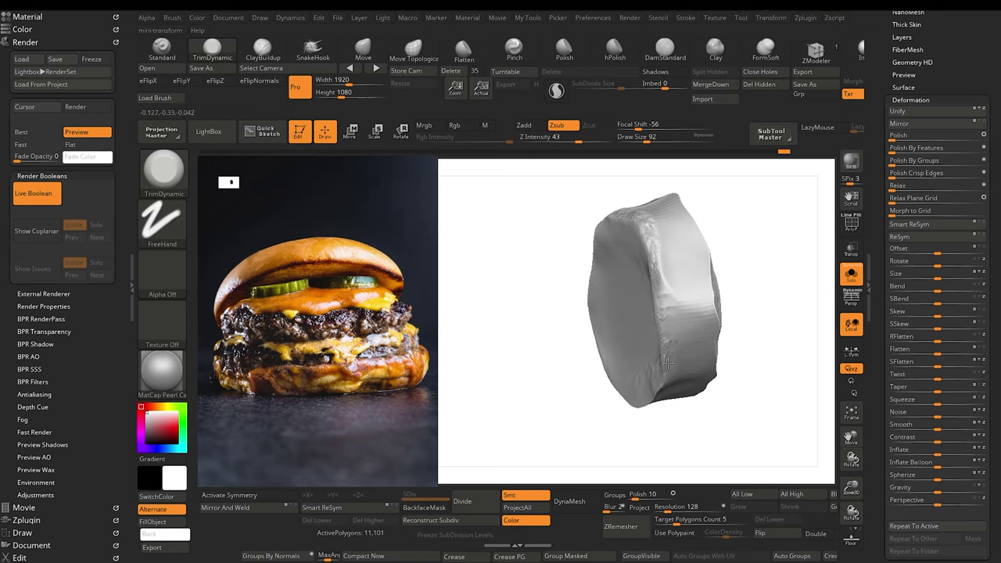
Step: Trim the remaining rim edges around both faces of the isolated core with the TrimDynamic brush
mouse_move(566, 380)
mouse_down()
mouse_move(546, 332)
mouse_move(600, 249)
mouse_up()
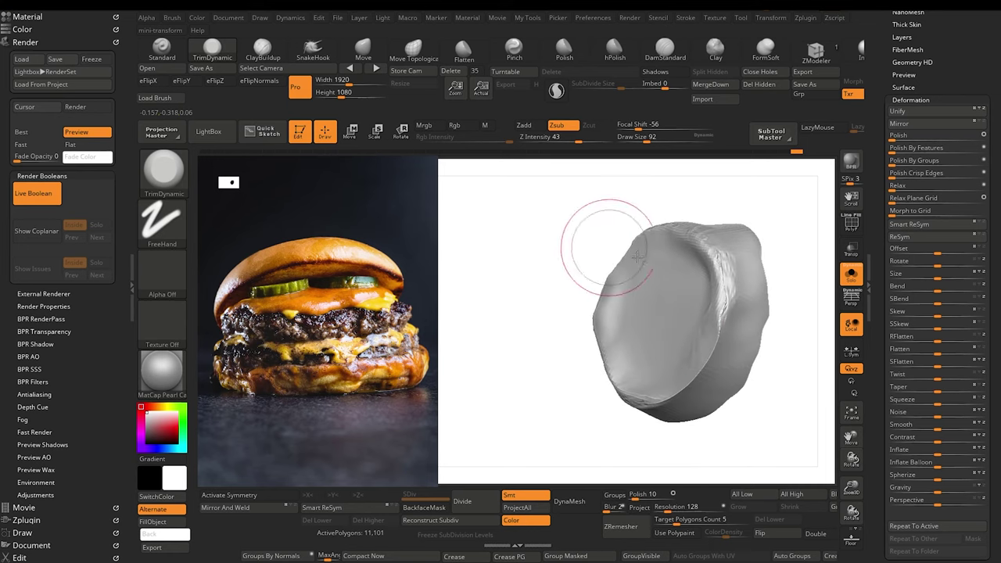
mouse_move(705, 293)
mouse_down()
mouse_move(710, 354)
mouse_move(715, 333)
mouse_move(669, 391)
mouse_up()
mouse_move(552, 405)
mouse_down()
mouse_move(594, 395)
mouse_move(653, 403)
mouse_up()
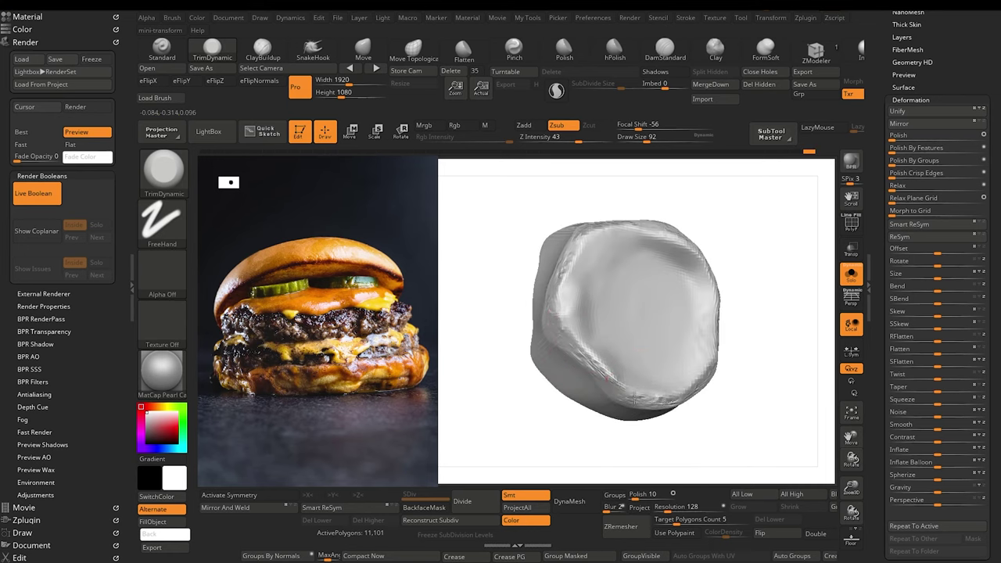
drag(578, 351, 611, 372)
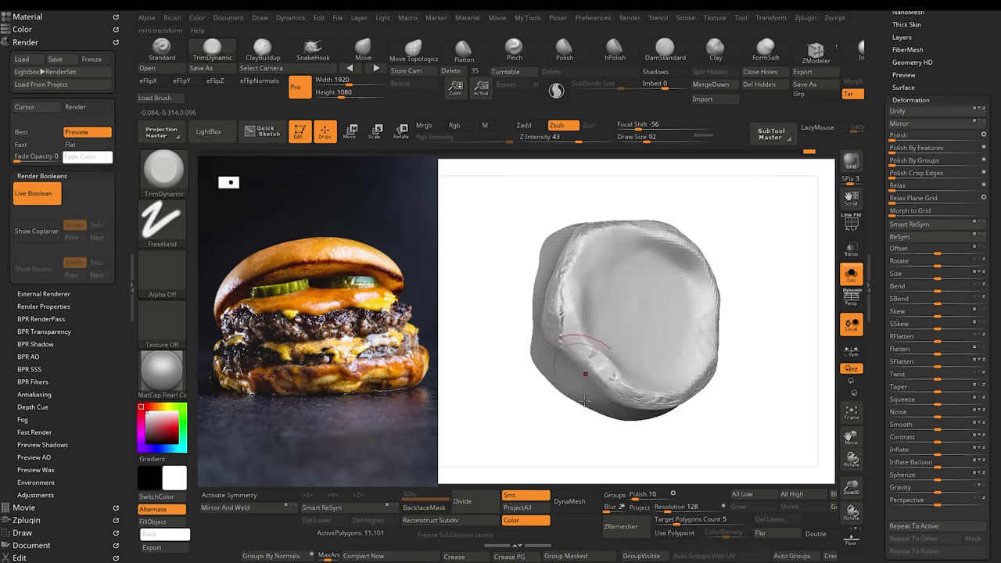
drag(582, 410, 535, 433)
drag(617, 373, 589, 266)
drag(625, 399, 610, 431)
mouse_move(519, 408)
mouse_down()
mouse_move(514, 297)
mouse_move(574, 301)
mouse_up()
mouse_move(659, 321)
mouse_down()
mouse_move(663, 342)
mouse_move(632, 384)
mouse_up()
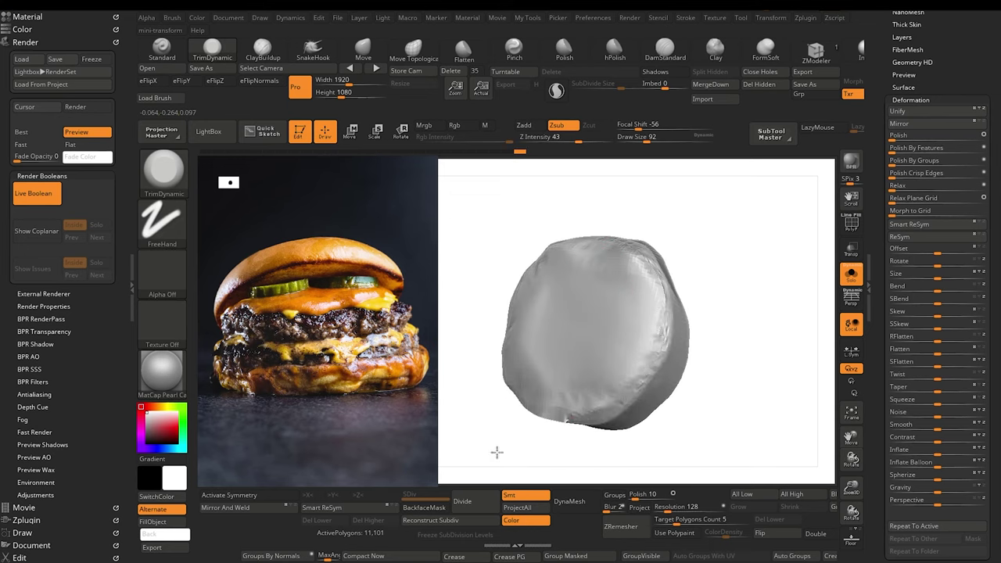
Step: Soften the last hard edges around the isolated core's side rim with the TrimDynamic brush
mouse_move(497, 452)
mouse_down()
mouse_move(549, 425)
mouse_move(519, 372)
mouse_up()
mouse_move(575, 352)
mouse_down()
mouse_move(586, 357)
mouse_move(505, 303)
mouse_move(611, 366)
mouse_move(554, 348)
mouse_up()
drag(514, 377, 493, 442)
mouse_move(491, 391)
alt+mouse_down()
mouse_move(537, 426)
mouse_move(602, 176)
alt+mouse_up()
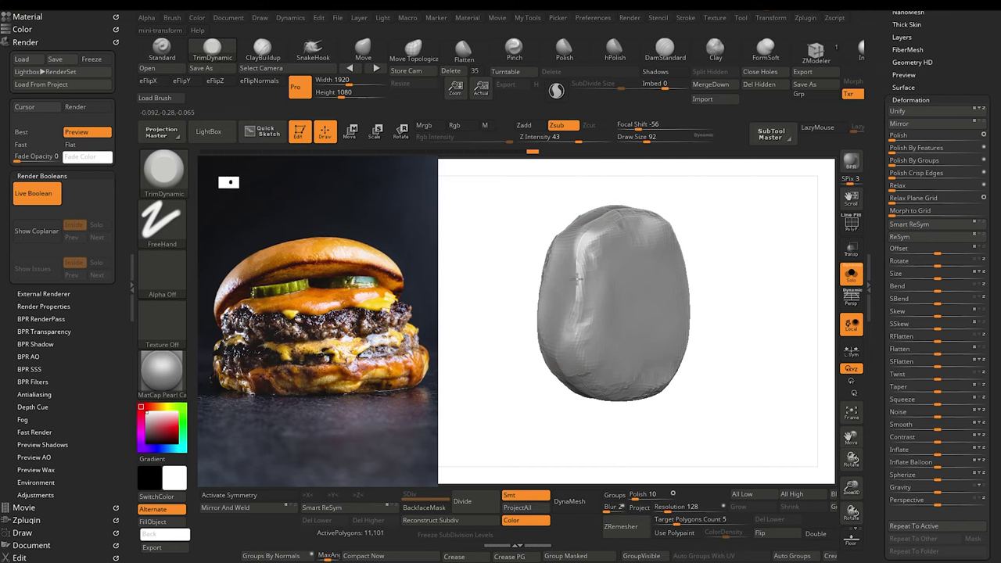
drag(564, 281, 572, 346)
drag(621, 239, 632, 278)
Step: Leave solo mode and check how the trimmed core sits among the surrounding patty chunks
key(alt+s)
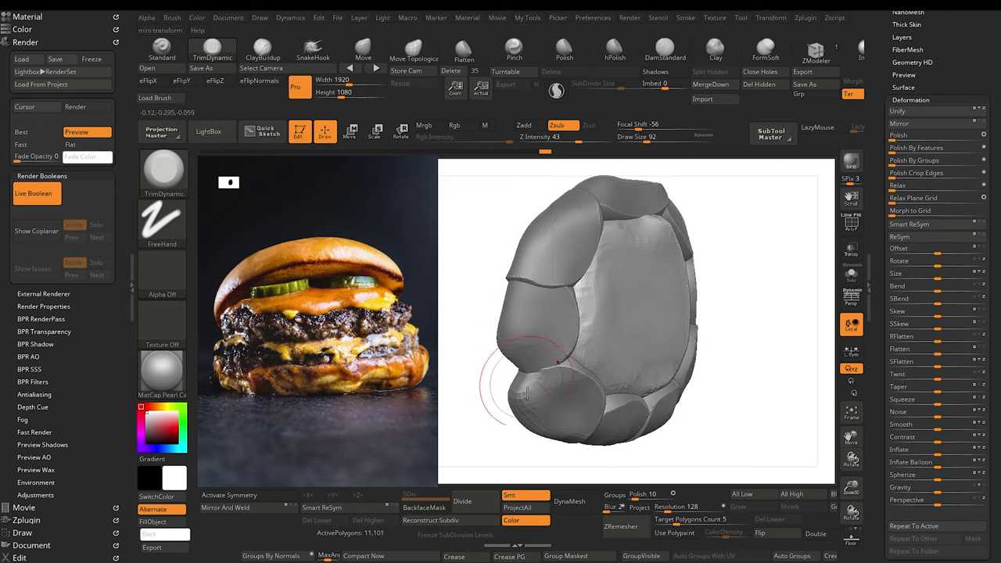
mouse_move(500, 430)
alt+mouse_down()
mouse_move(475, 348)
mouse_move(472, 386)
mouse_move(491, 401)
mouse_move(506, 383)
alt+mouse_up()
click(853, 281)
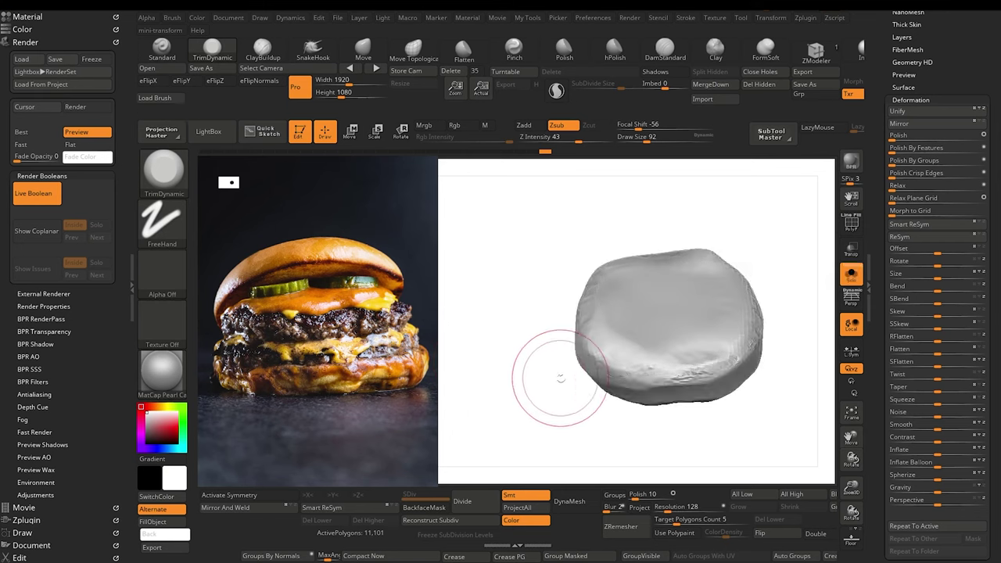
click(851, 276)
Step: Make the Untitled Folder in the subtool list visible to show the rest of the burger, and face its front
drag(876, 129, 876, 448)
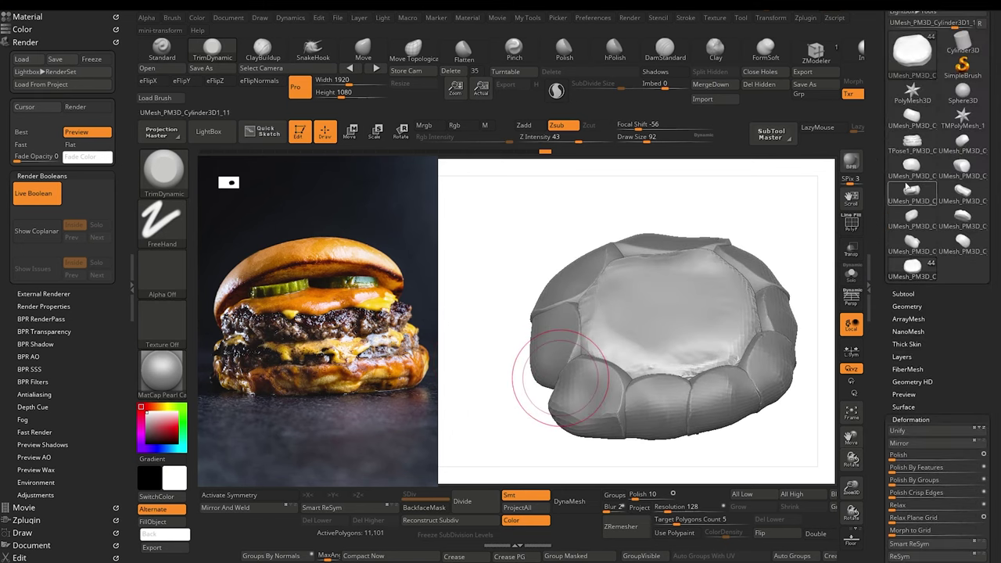
click(902, 294)
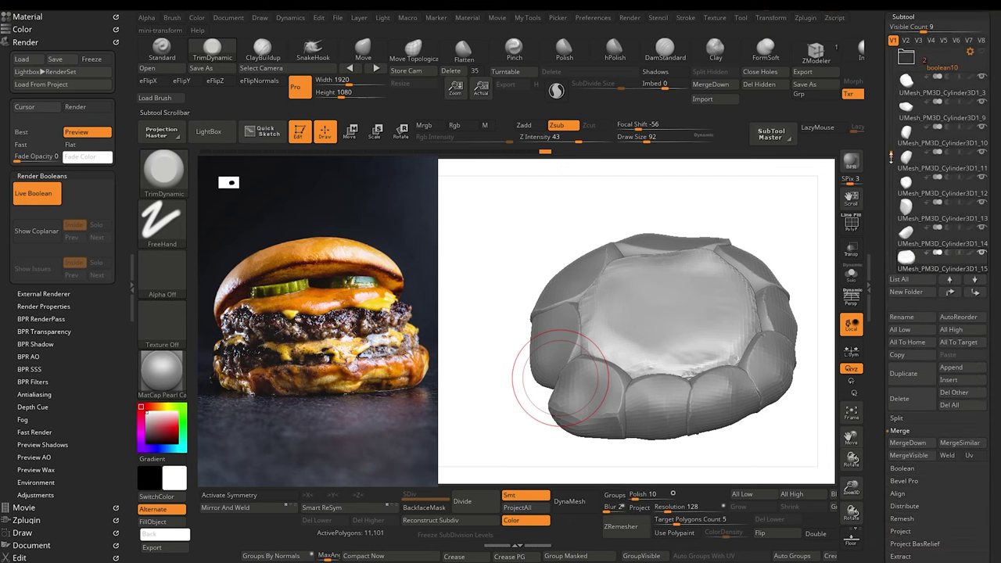
drag(891, 109, 891, 200)
click(981, 203)
drag(478, 398, 498, 343)
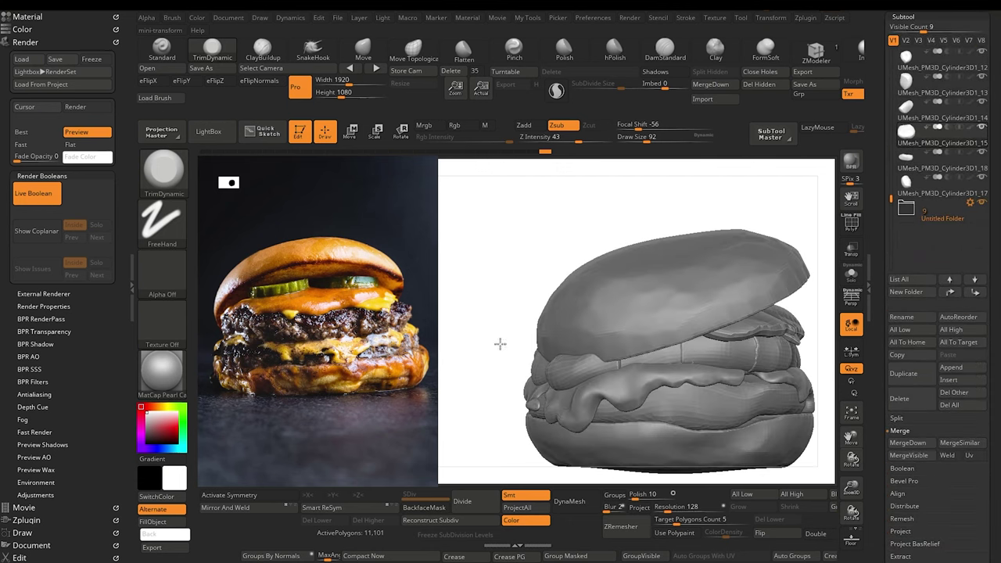
drag(484, 418, 494, 440)
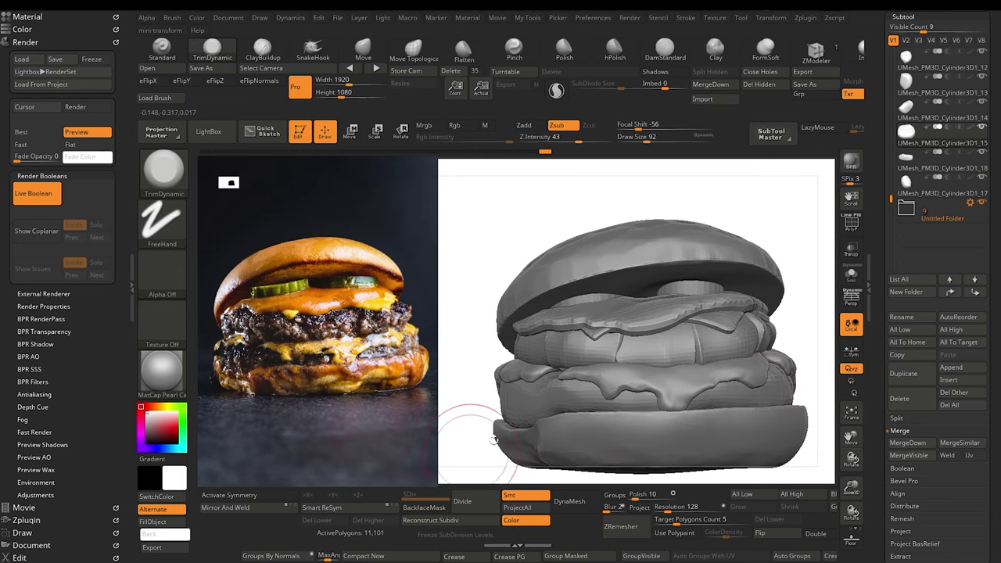
Step: Pull the front-left patty chunk's inner edge away from the middle chunk into a slanted cut with the Move brush
alt+click(618, 359)
click(364, 51)
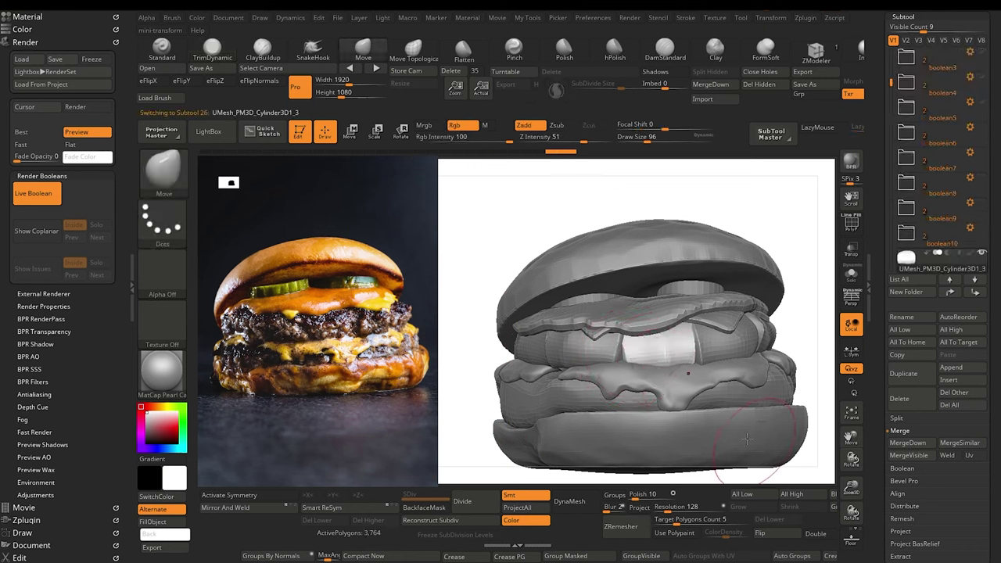
alt+click(618, 333)
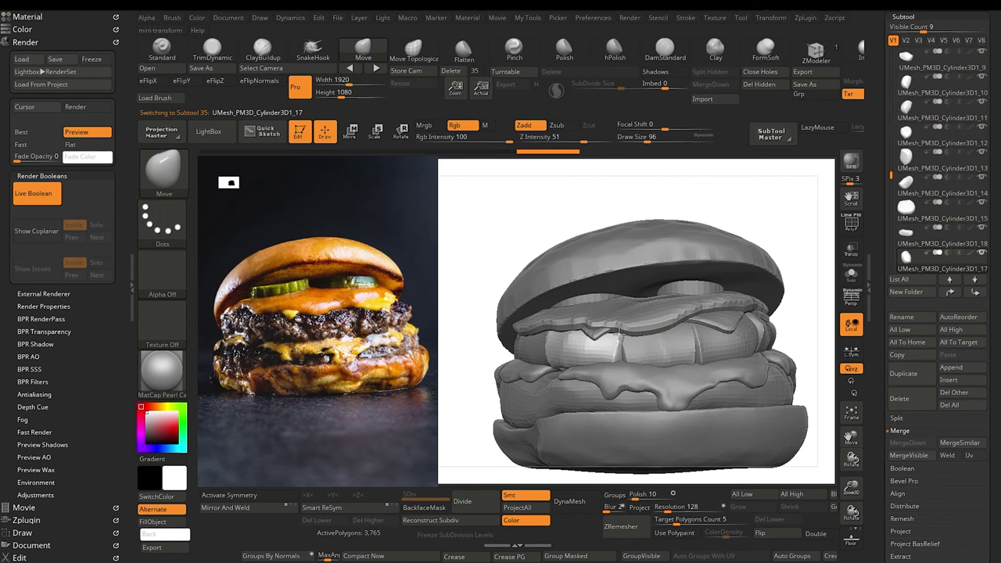
drag(620, 358, 621, 359)
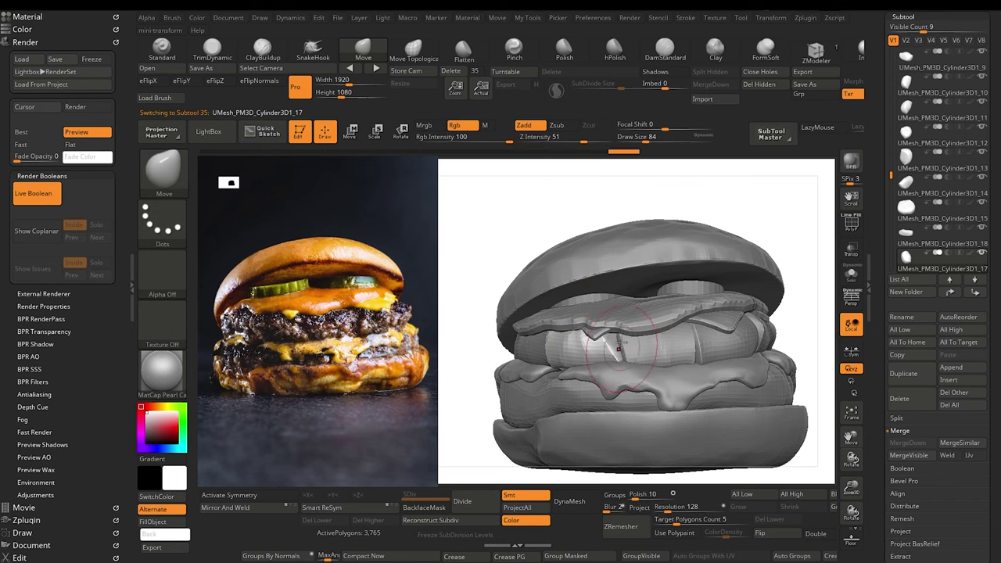
drag(601, 344, 618, 359)
Step: Flatten the front-left chunk's slanted inner edge using TrimDynamic at Z Intensity 71
key(bracketleft)
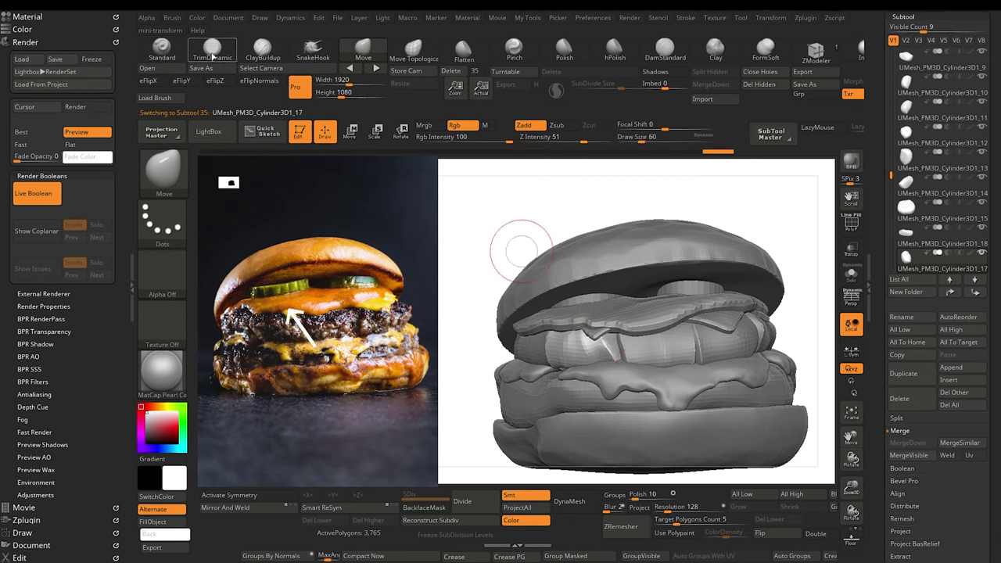
click(211, 50)
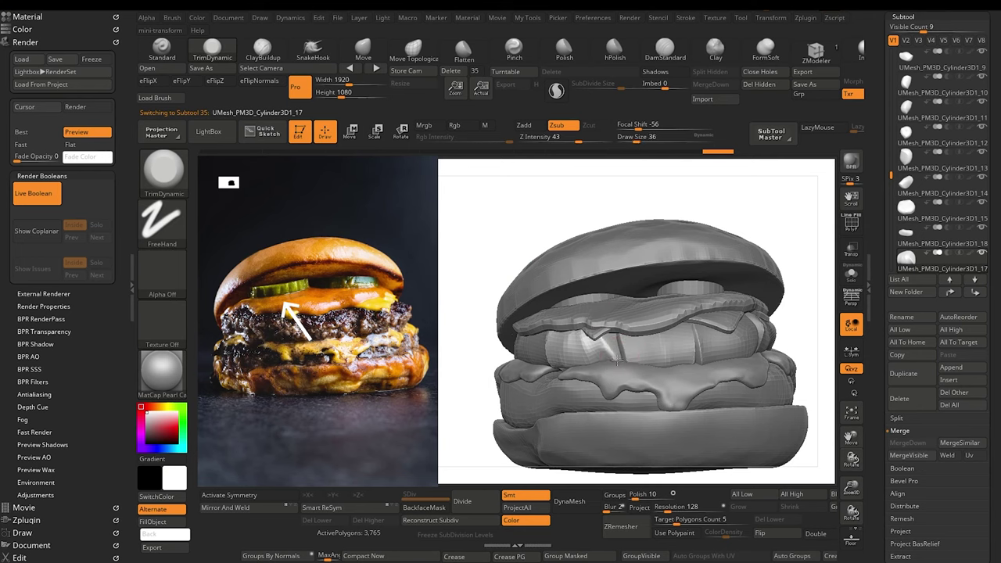
key(bracketright)
drag(617, 361, 610, 351)
click(595, 139)
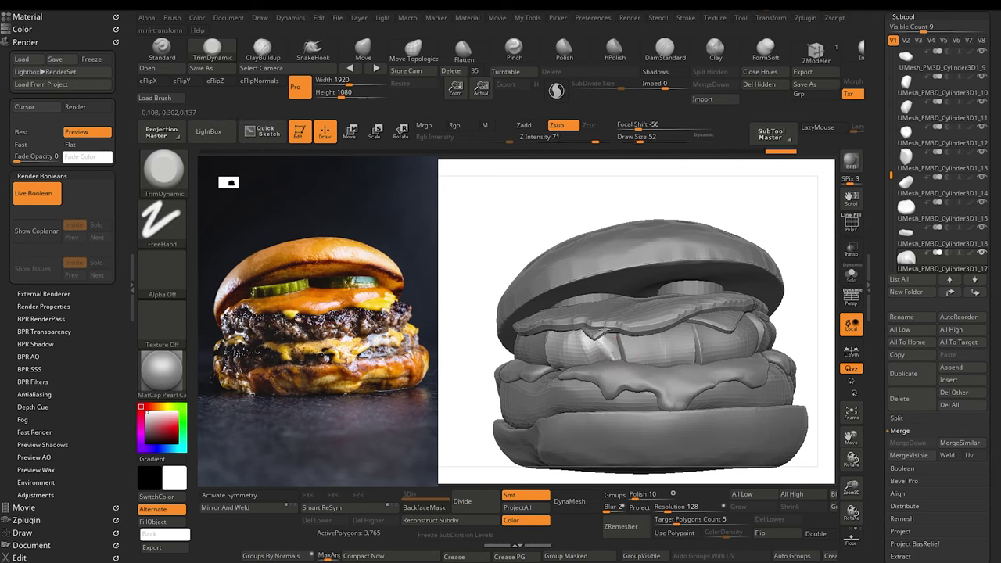
drag(614, 360, 619, 364)
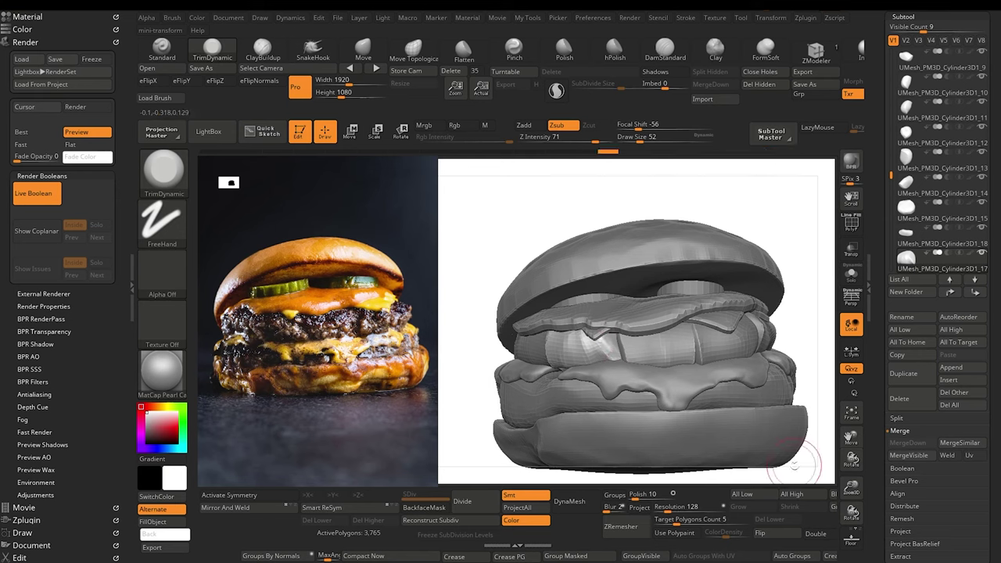
Step: Fit the middle front chunk's left edge to the slanted cut with the Move brush and bevel it with TrimDynamic
alt+click(629, 344)
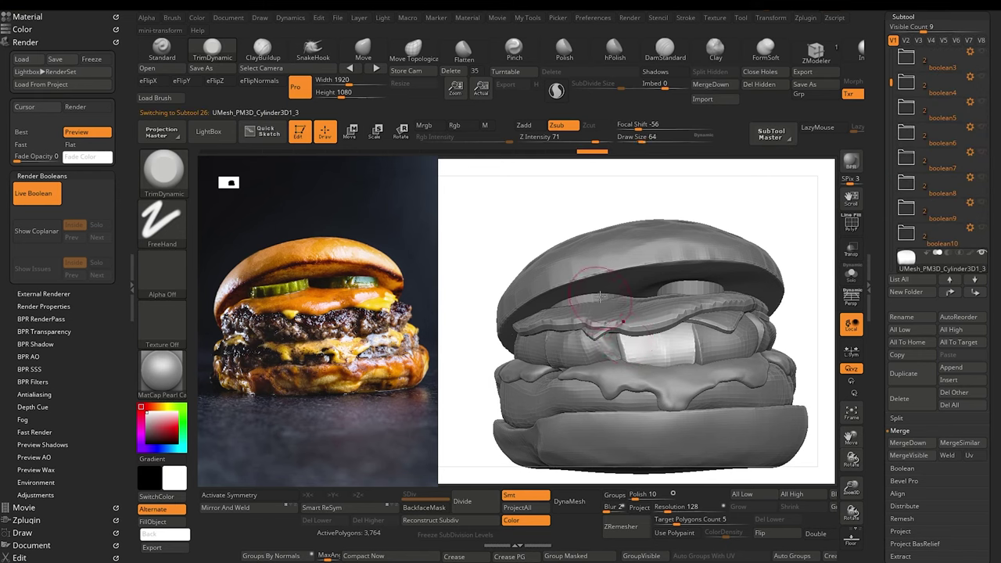
click(374, 52)
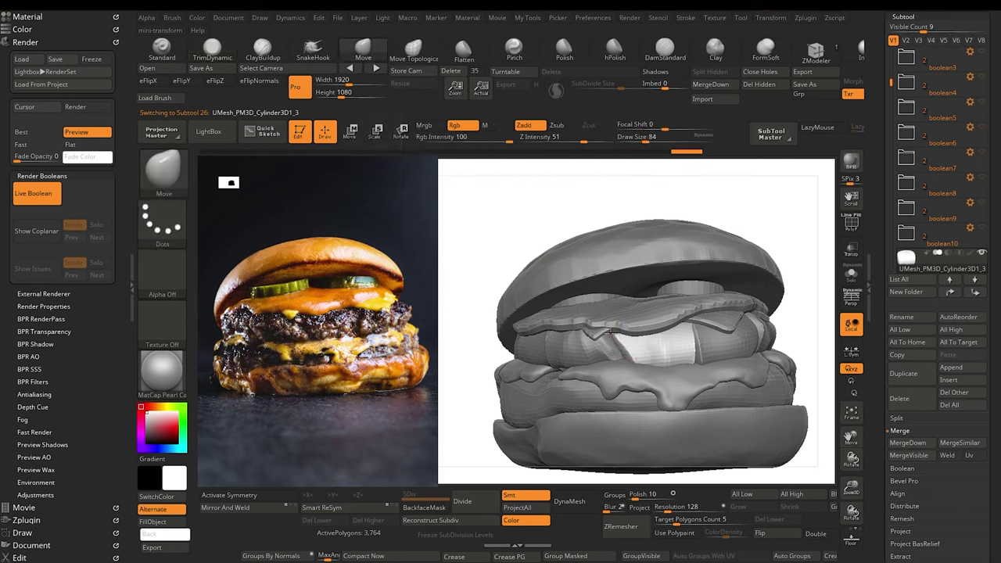
drag(611, 332, 615, 338)
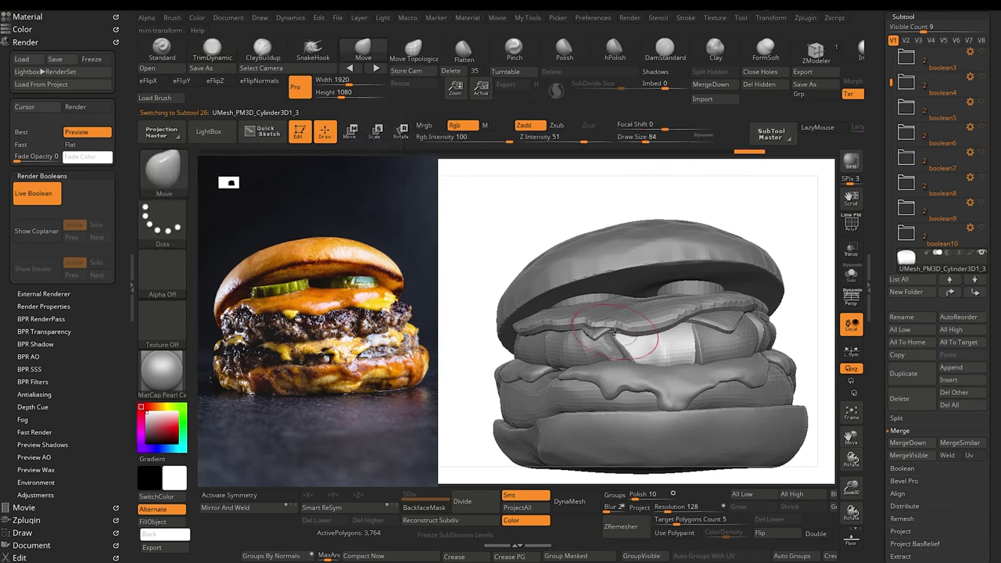
click(212, 50)
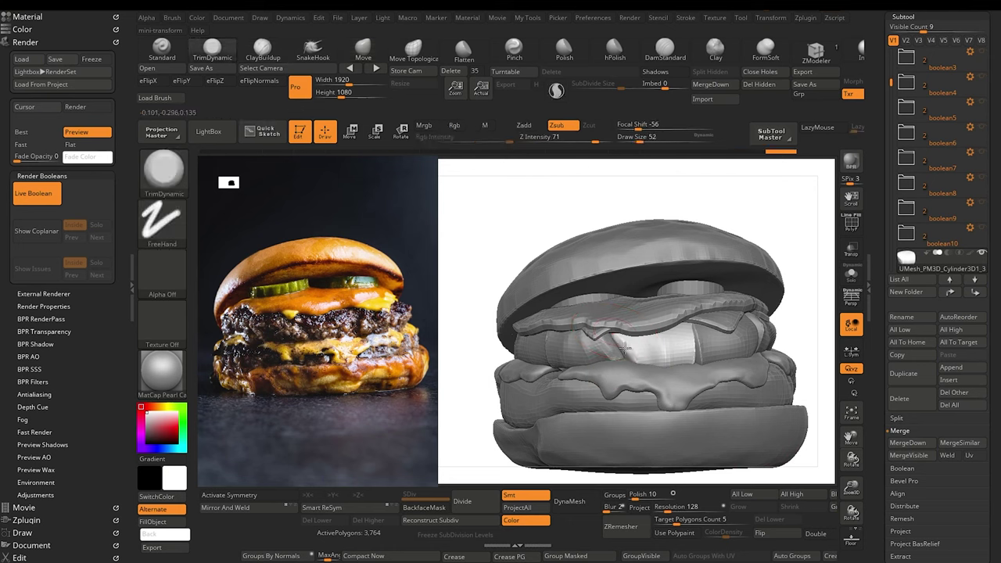
drag(623, 339, 630, 347)
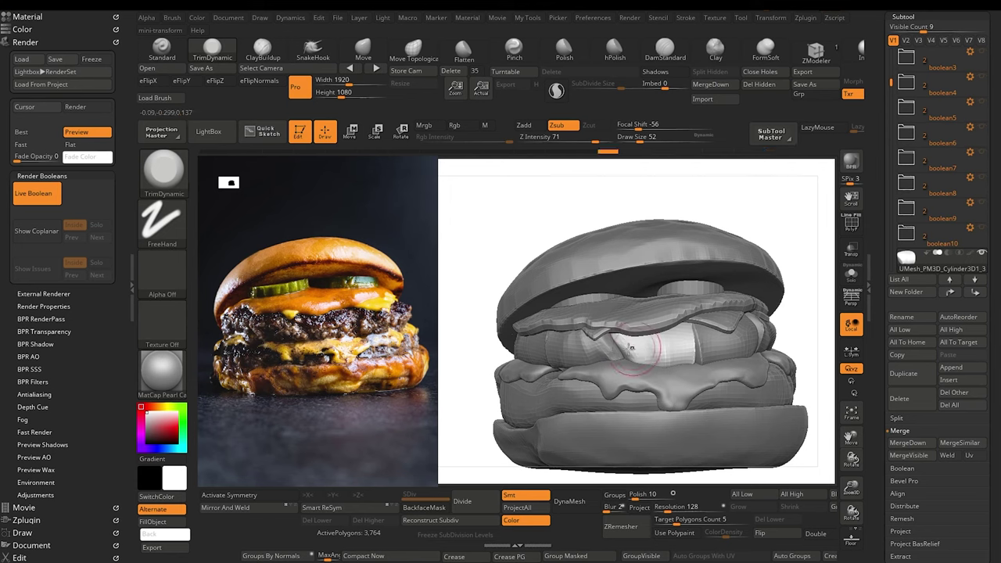
Step: Pull the middle front chunk's right edge inward at a slant with the Move brush, raising its Z Intensity to 89
mouse_move(464, 279)
mouse_down()
mouse_move(470, 271)
mouse_move(483, 283)
mouse_up()
alt+drag(525, 313, 490, 308)
drag(490, 329, 502, 360)
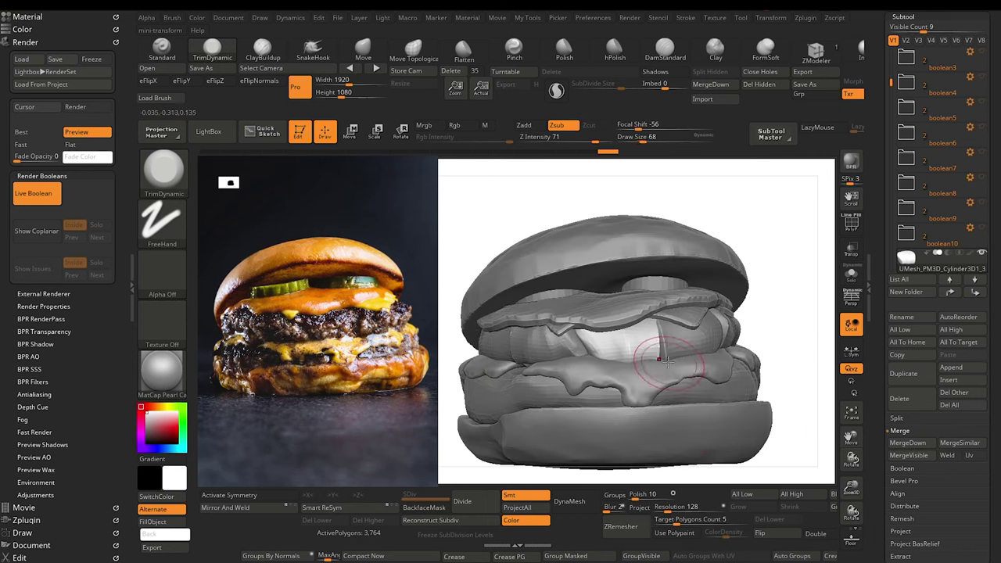
click(365, 52)
drag(653, 360, 654, 364)
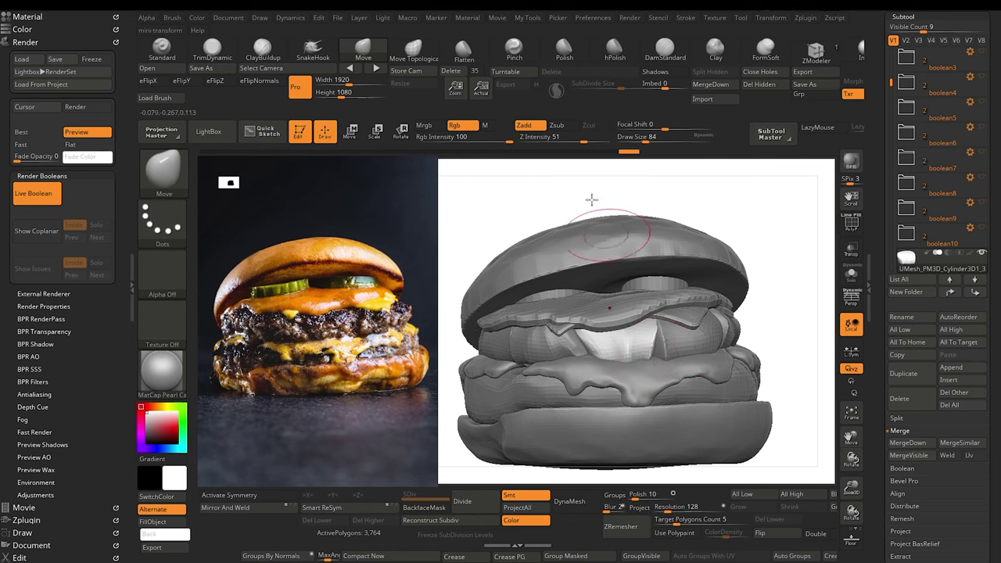
click(604, 138)
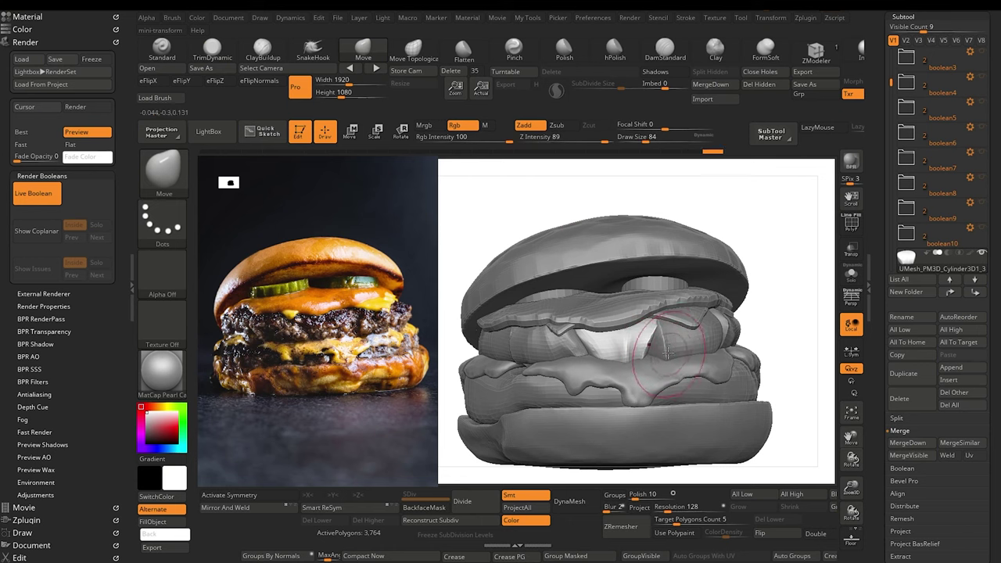
Step: Pull the front-right chunk's edge toward the middle chunk with Move and bevel their facing edges with TrimDynamic
alt+click(666, 352)
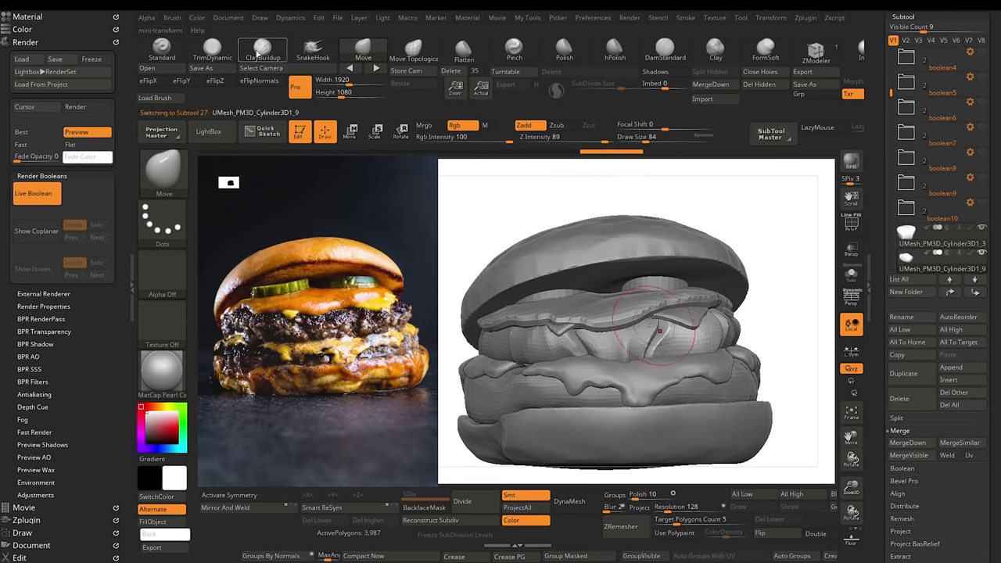
click(212, 48)
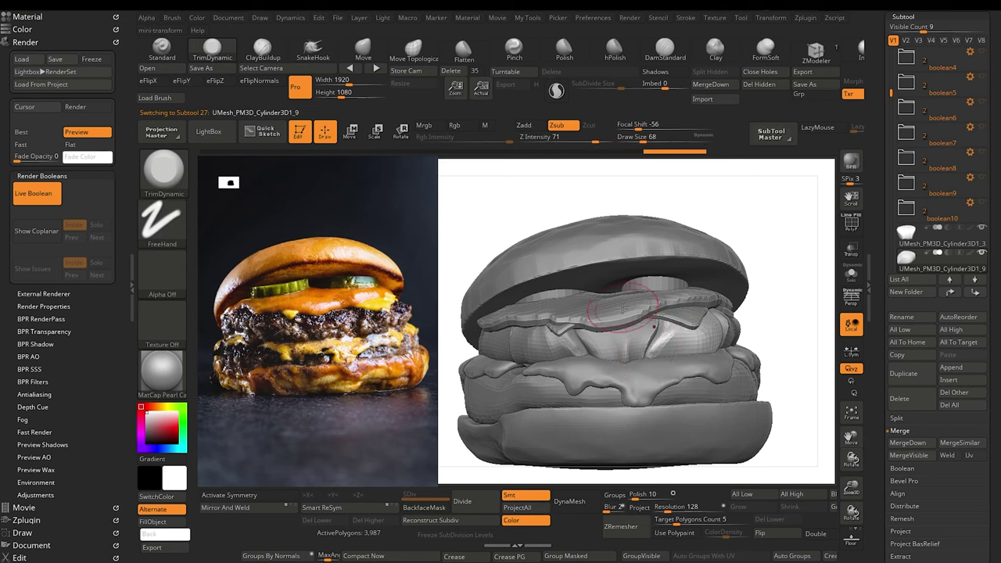
alt+click(629, 341)
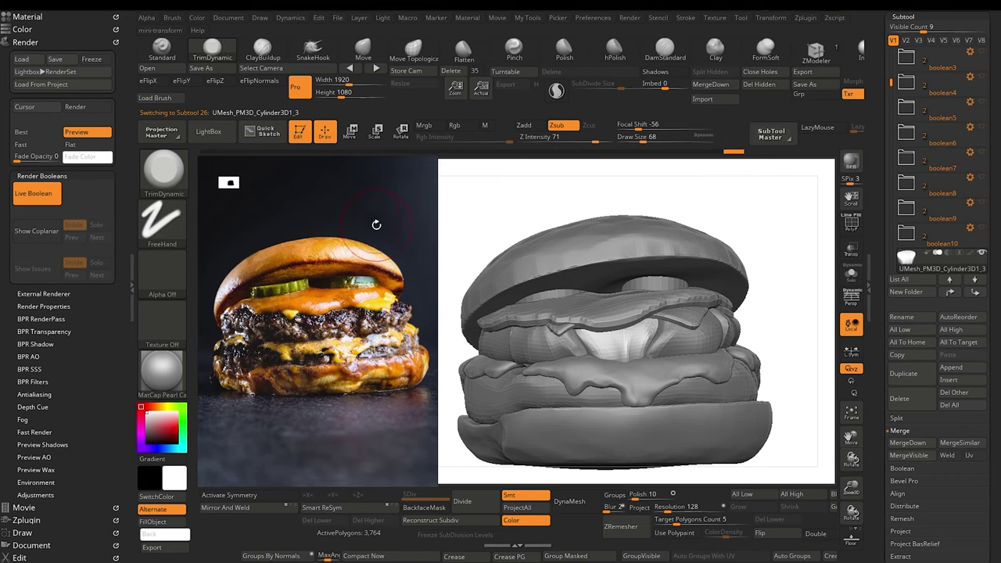
Step: Shape the gap between the front-left chunk and its outer neighbour with the Move brush, and trim the neighbour's edge with TrimDynamic
mouse_move(801, 443)
alt+mouse_down()
mouse_move(788, 430)
mouse_move(795, 435)
alt+mouse_up()
mouse_move(509, 452)
alt+mouse_down()
mouse_move(542, 435)
mouse_move(541, 454)
mouse_move(515, 450)
alt+mouse_up()
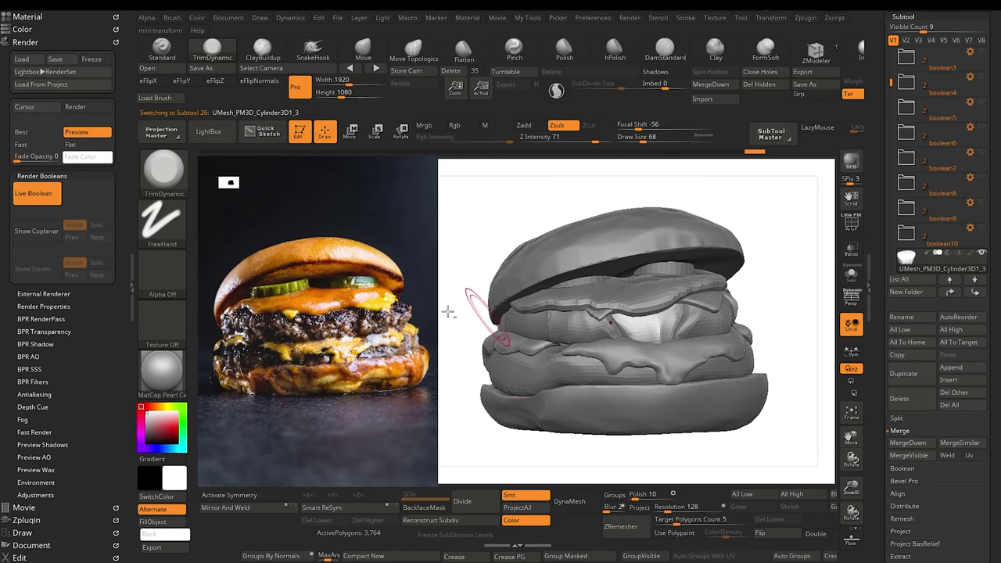
alt+drag(449, 316, 482, 344)
alt+click(573, 352)
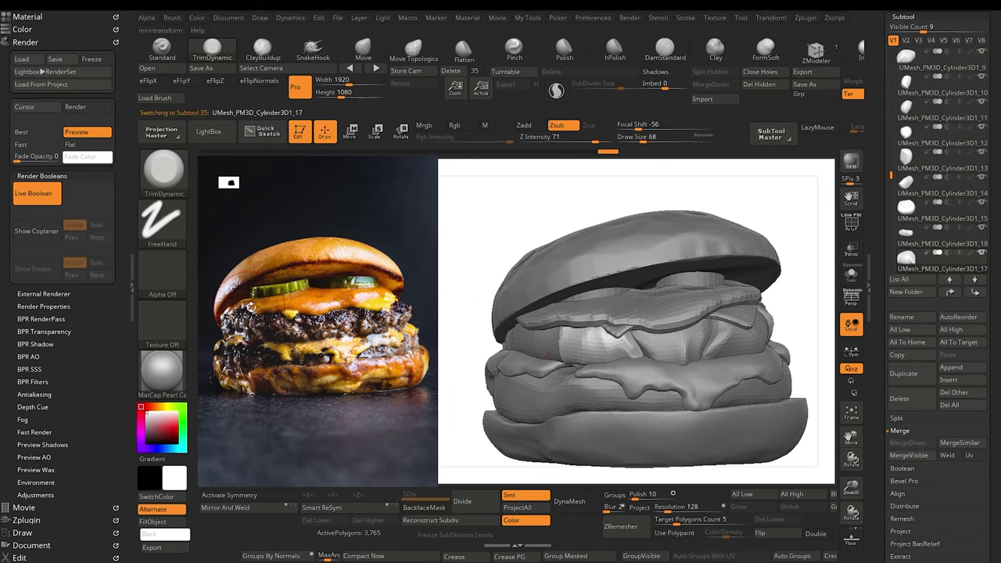
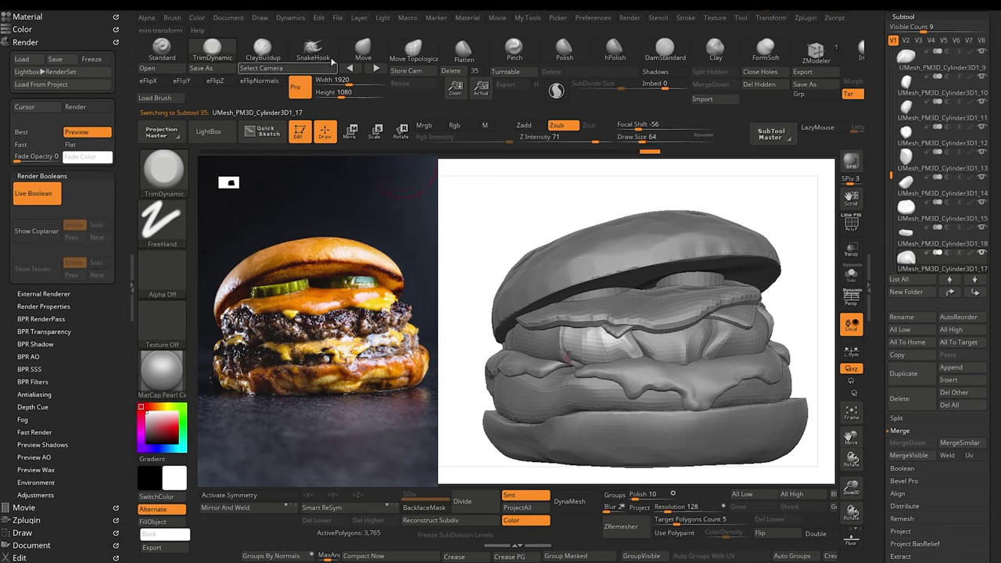
click(363, 49)
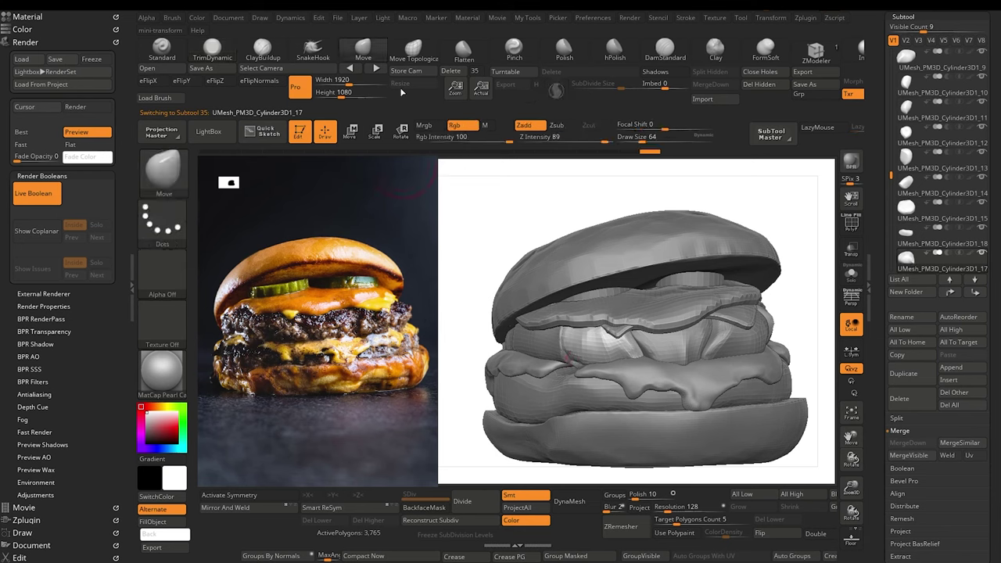
alt+click(556, 335)
drag(566, 362, 555, 335)
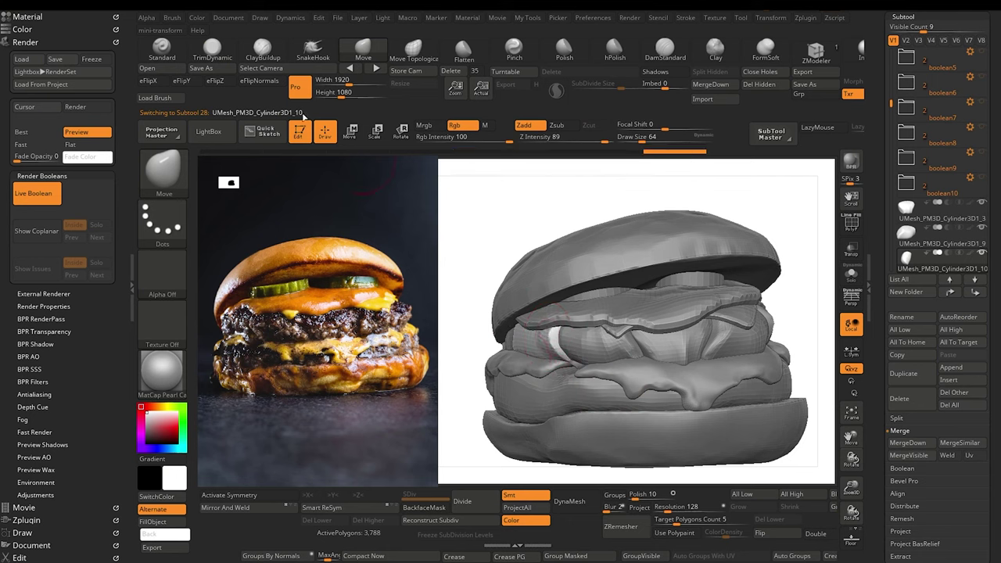
click(209, 48)
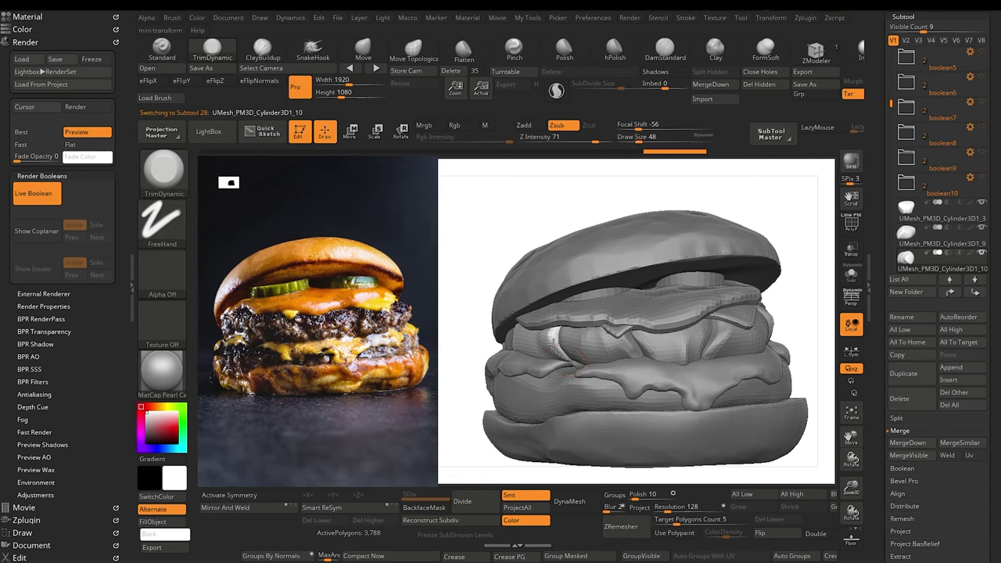
drag(554, 344, 556, 360)
Step: Reshape the front-right chunk's outer edge where it meets the next side chunk with the Move brush
mouse_move(480, 451)
alt+mouse_down()
mouse_move(486, 401)
mouse_move(486, 445)
mouse_move(498, 443)
mouse_move(497, 460)
mouse_move(488, 441)
mouse_move(508, 448)
mouse_move(486, 440)
mouse_move(505, 451)
mouse_move(521, 444)
alt+mouse_up()
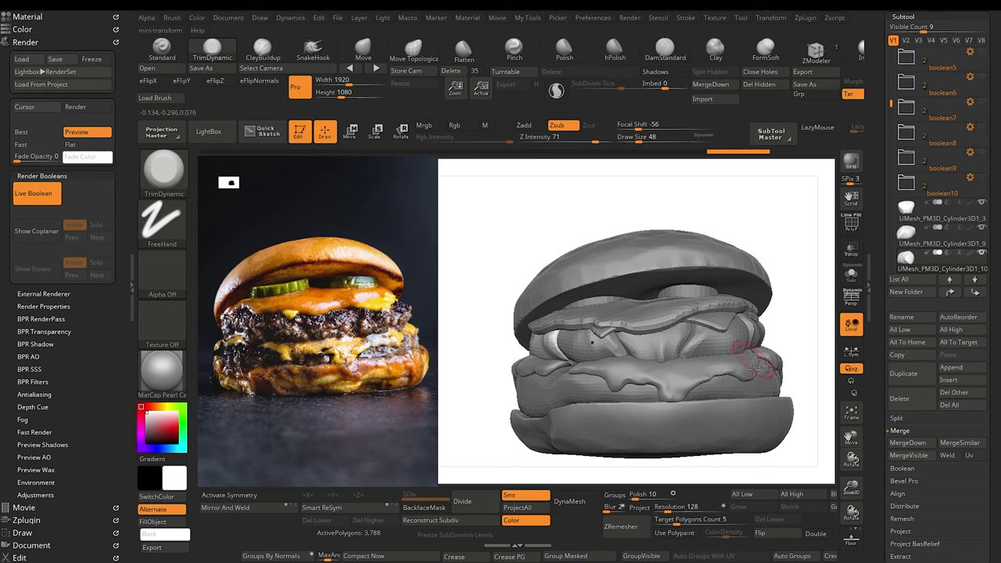
alt+click(742, 328)
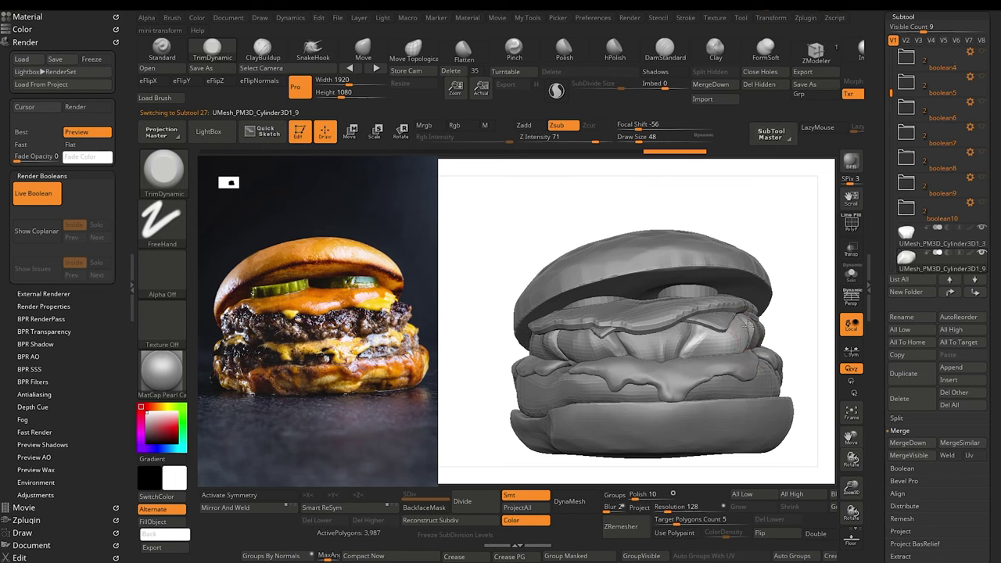
click(365, 50)
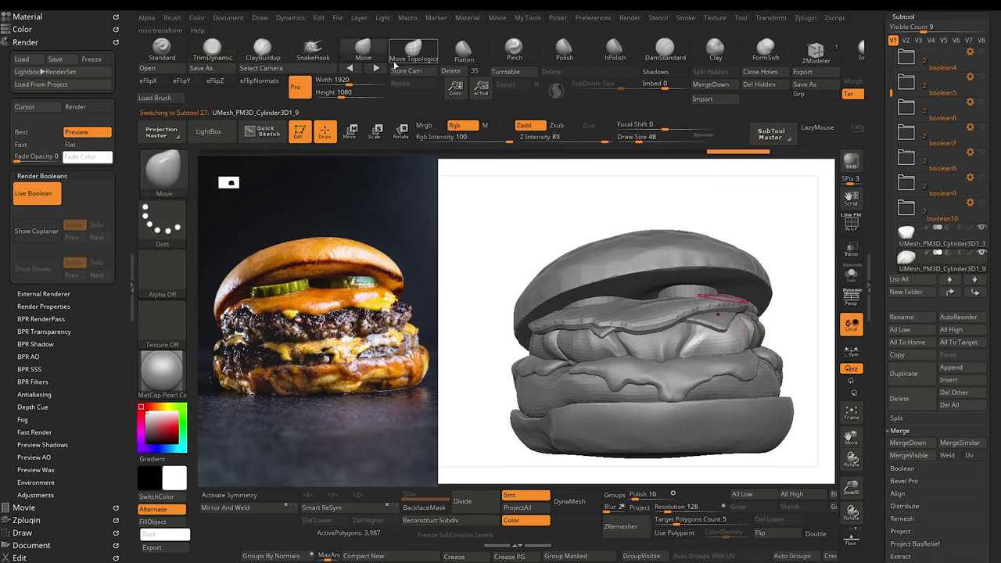
mouse_move(747, 328)
mouse_down()
mouse_move(744, 339)
mouse_move(746, 321)
mouse_up()
alt+click(755, 337)
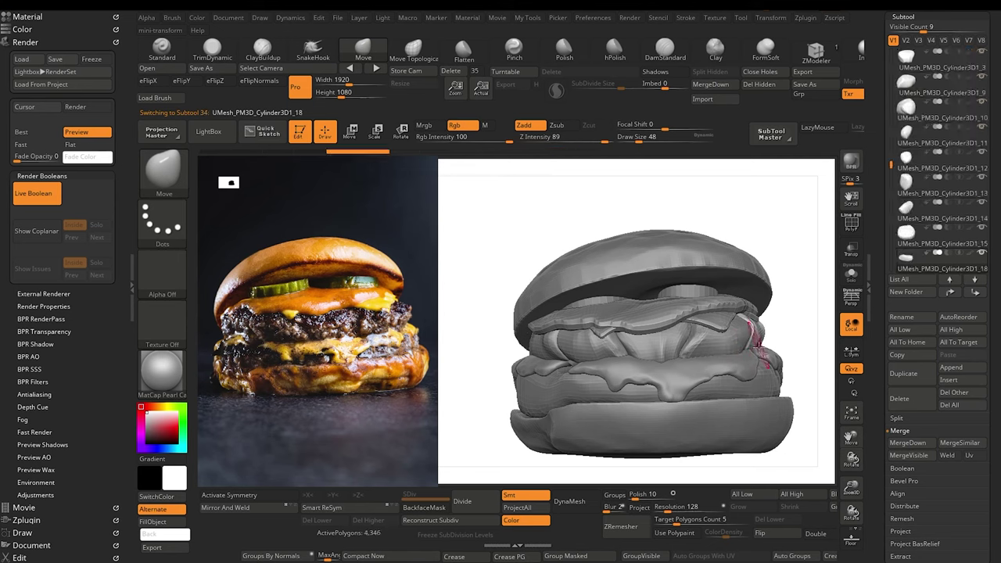
Step: Bevel the facing edges of the side chunk and the front-right chunk along their gap with TrimDynamic
drag(818, 463, 776, 475)
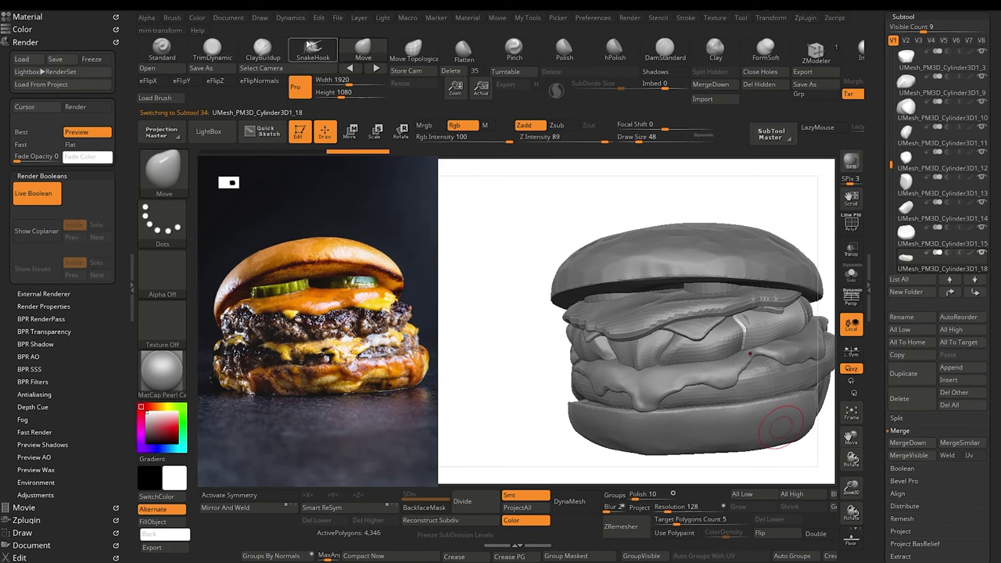
click(212, 48)
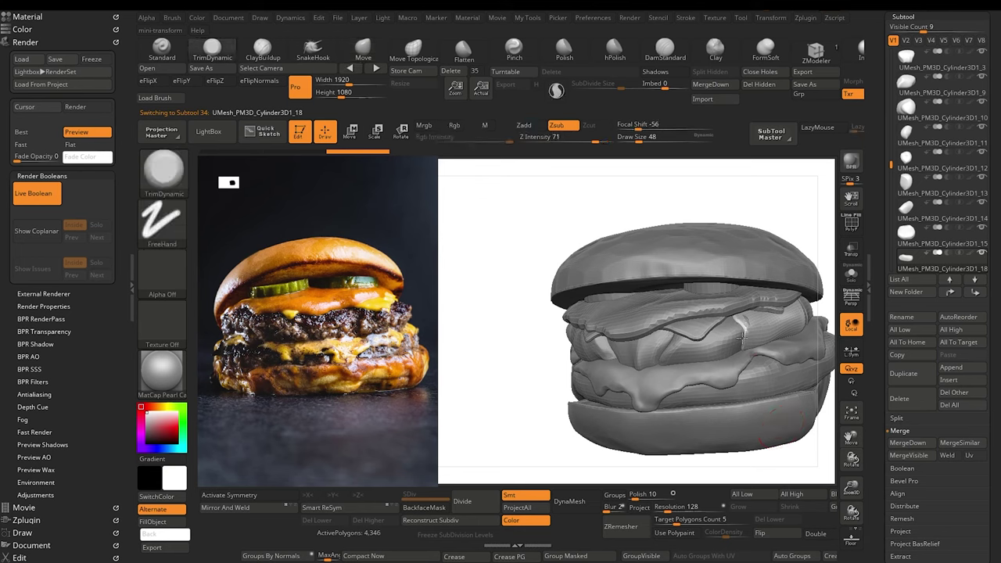
drag(744, 321, 731, 313)
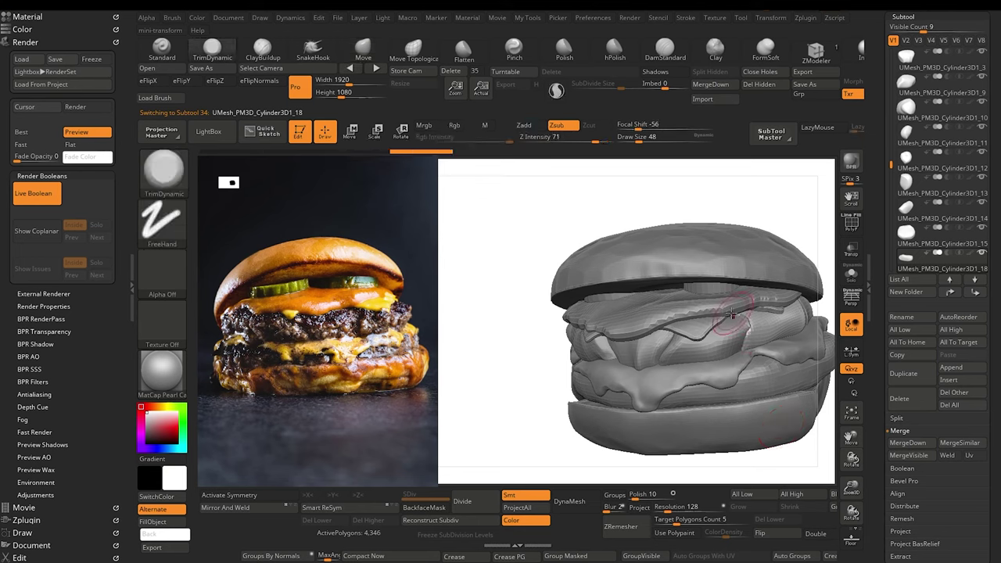
drag(499, 298, 495, 309)
alt+click(737, 330)
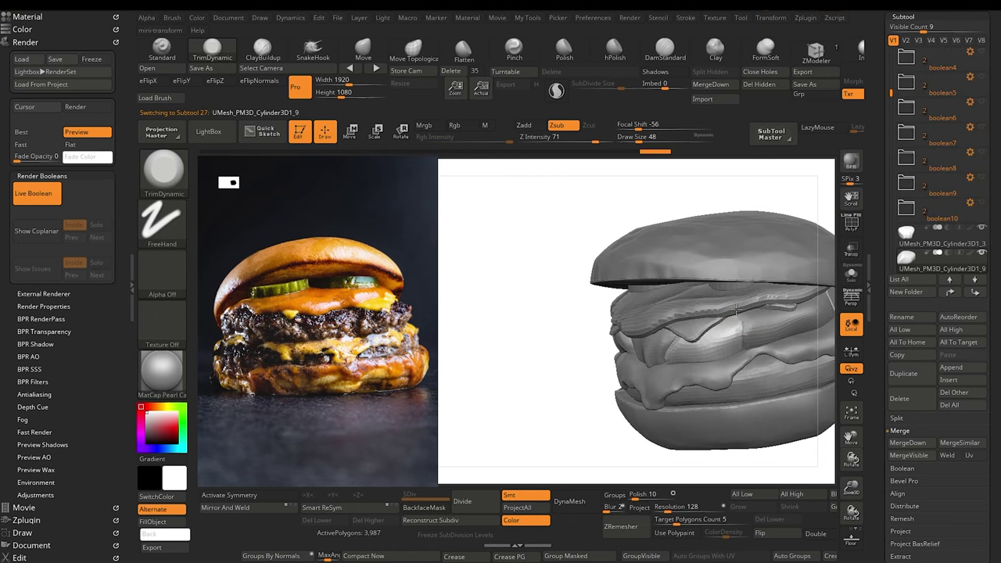
Step: Reshape the right-hand chunk of the upper patty at the burger's front with the Move brush
mouse_move(565, 377)
mouse_down()
mouse_move(539, 371)
mouse_move(492, 389)
mouse_move(487, 360)
mouse_move(551, 371)
mouse_move(624, 360)
mouse_move(505, 353)
mouse_up()
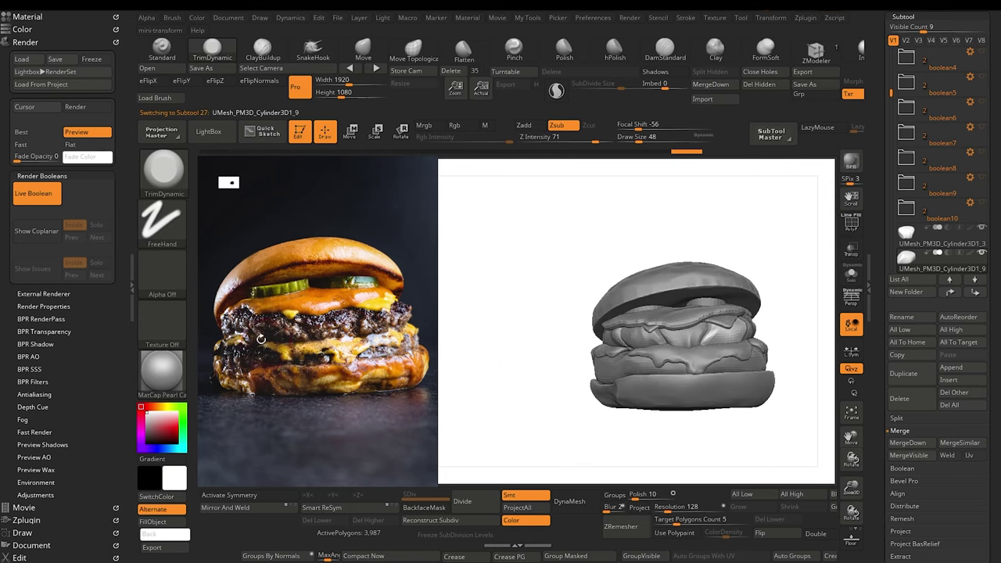
drag(551, 375, 636, 367)
drag(552, 393, 555, 450)
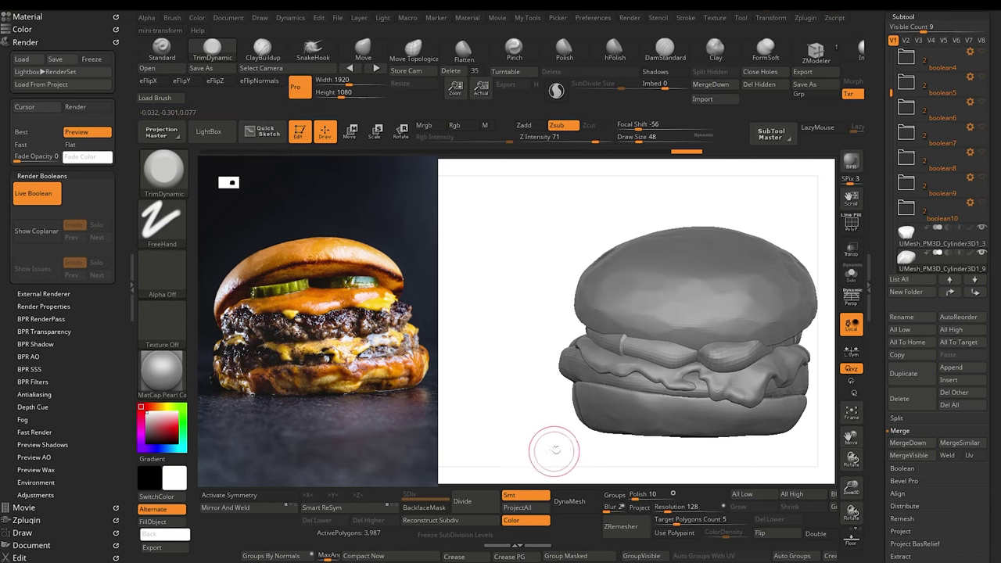
drag(558, 411, 465, 430)
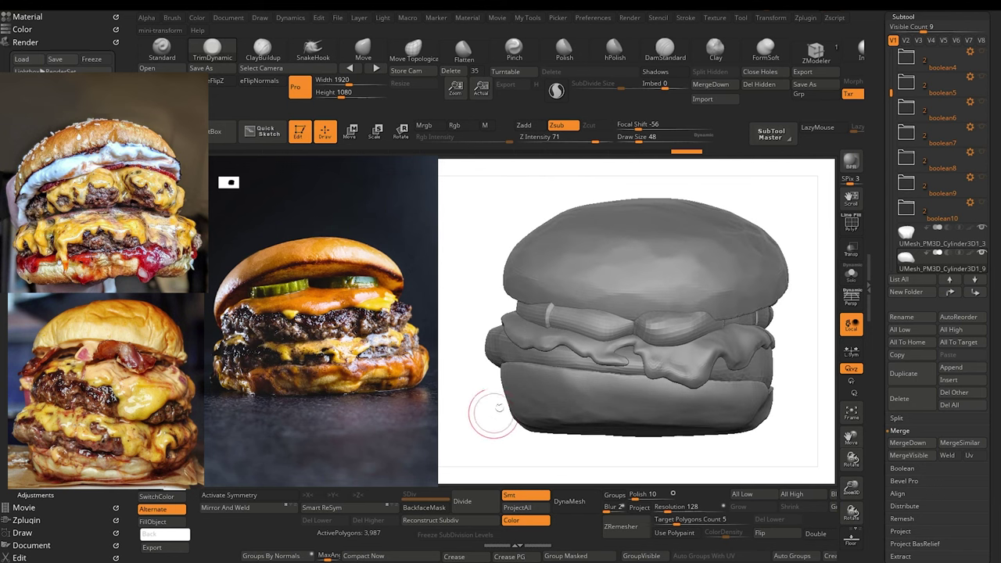
mouse_move(478, 257)
mouse_down()
mouse_move(428, 254)
mouse_move(538, 274)
mouse_move(478, 260)
mouse_up()
alt+click(691, 336)
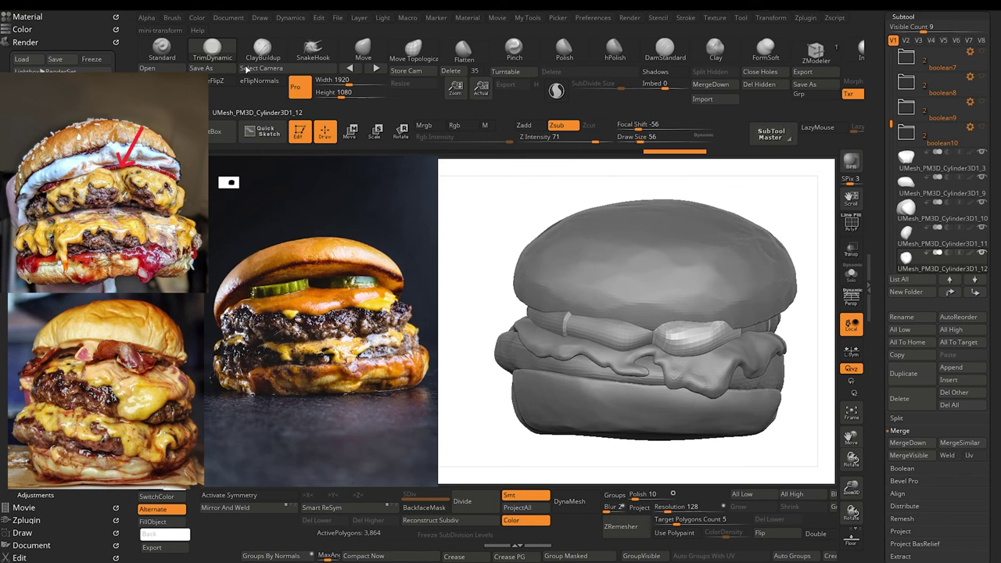
key(bracketright)
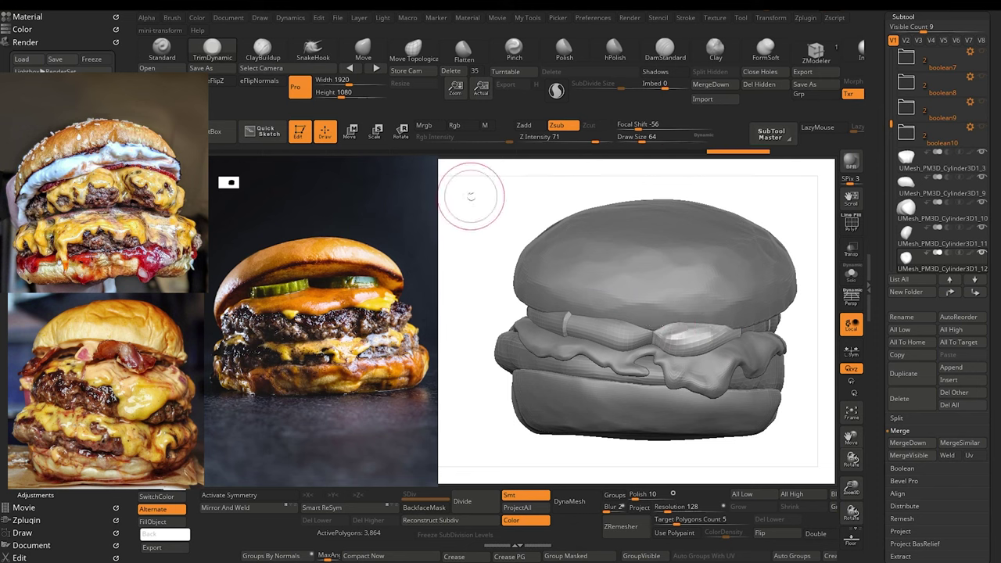
click(363, 50)
key(bracketright)
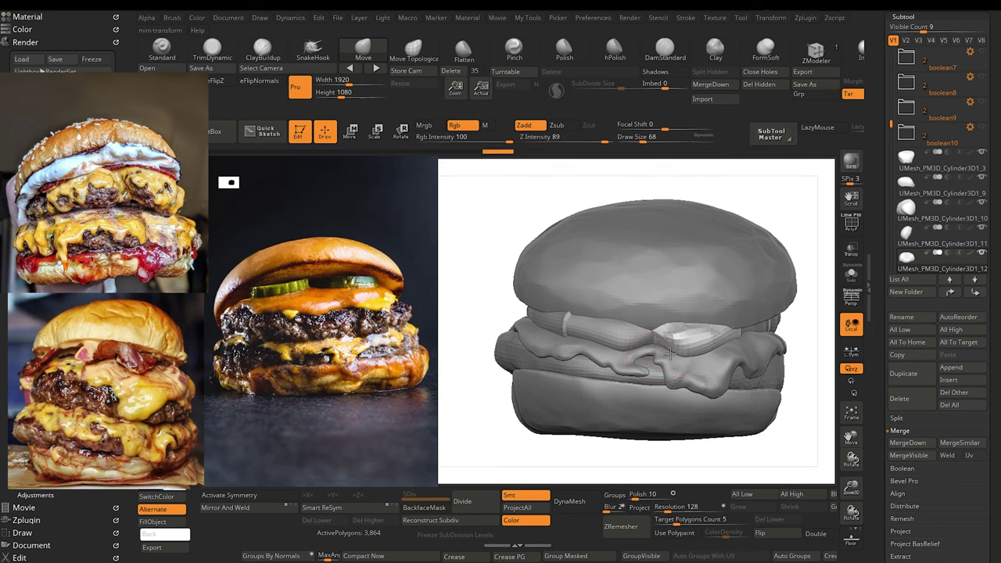
mouse_move(670, 354)
mouse_down()
mouse_move(658, 353)
mouse_move(668, 355)
mouse_up()
key([)
key(])
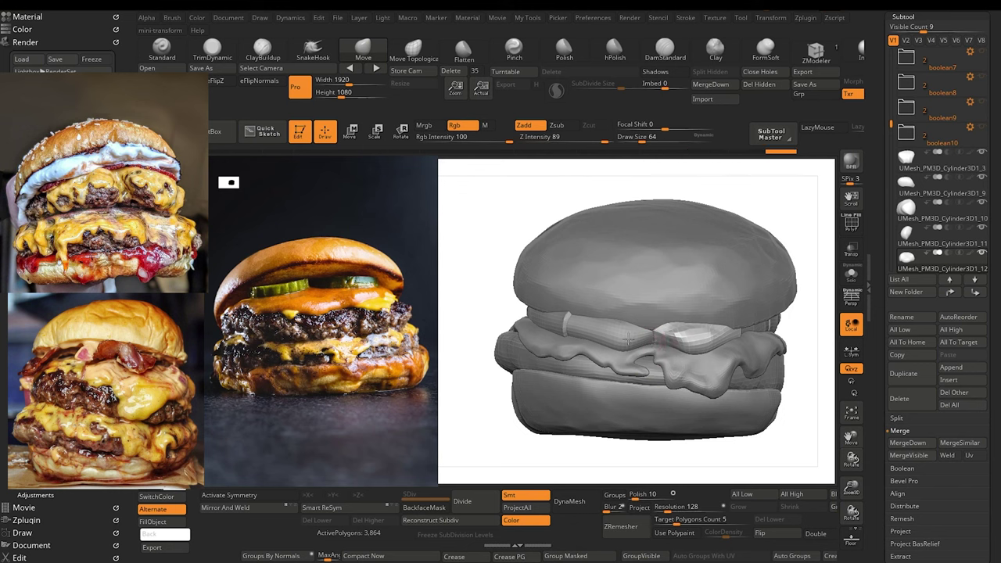
Step: Build up volume on the front patty chunk left of the reshaped one with the ClayBuildup brush
alt+click(632, 344)
click(265, 54)
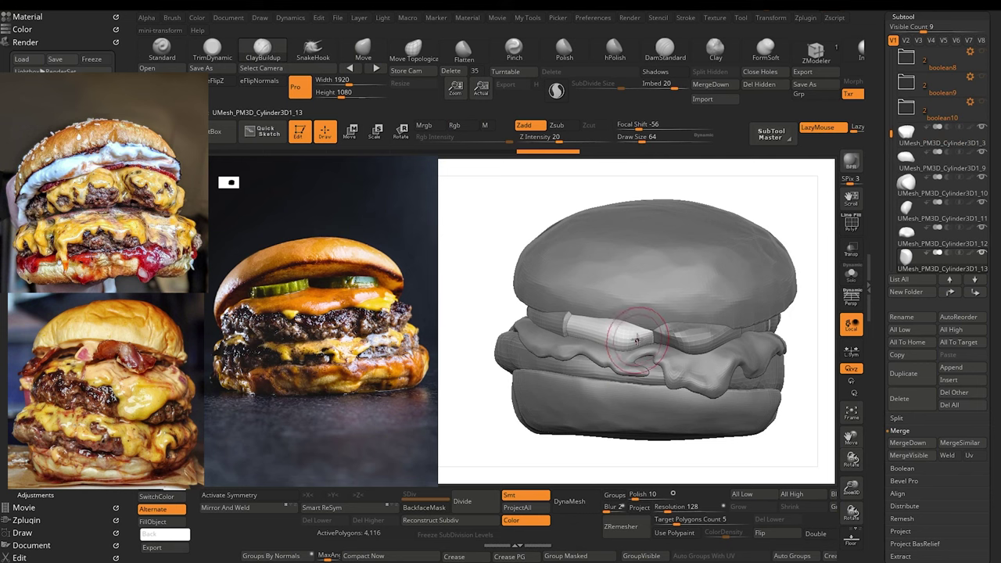
drag(638, 351, 615, 331)
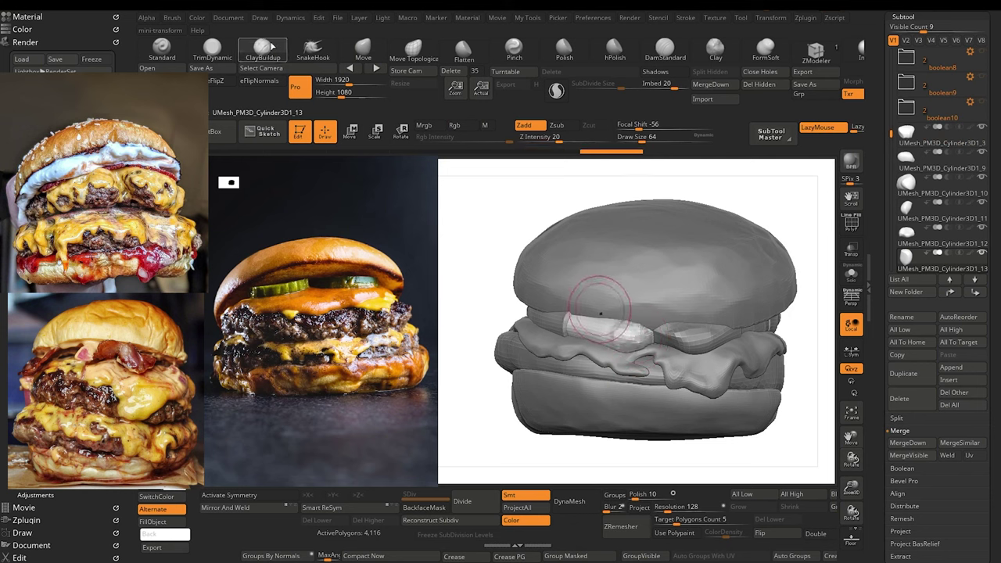
Step: Round the inner end of the left front patty chunk using the Move brush and smoothing
click(366, 53)
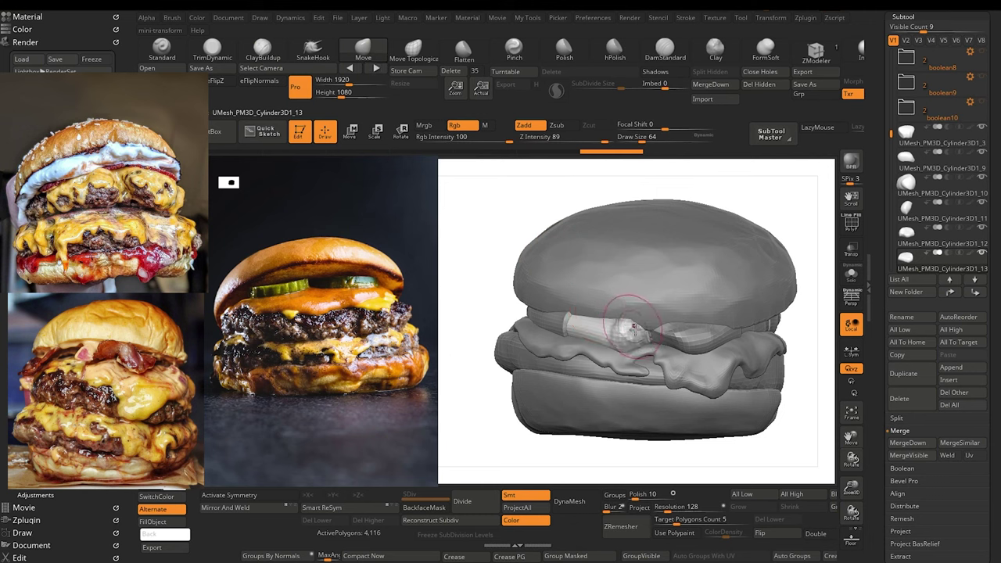
mouse_move(634, 326)
mouse_down()
mouse_move(652, 352)
mouse_move(640, 322)
mouse_up()
key([)
drag(493, 261, 483, 267)
shift+drag(617, 323, 616, 329)
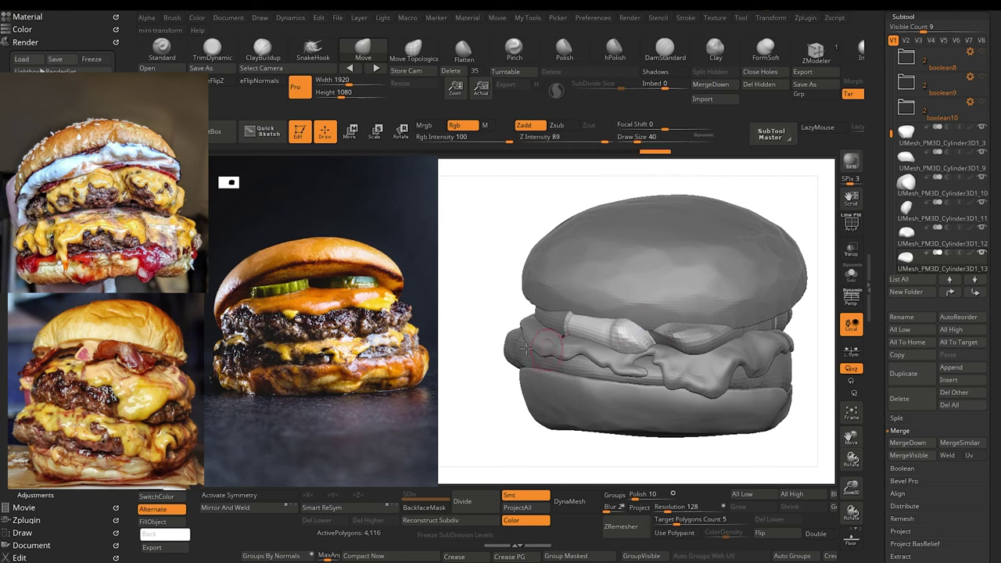
Step: Select the cheese layer and push it up toward the front patty chunks with the Move brush at draw size 88
mouse_move(486, 387)
alt+mouse_down()
mouse_move(469, 344)
mouse_move(502, 248)
alt+mouse_up()
mouse_move(466, 333)
alt+mouse_down()
mouse_move(484, 357)
mouse_move(554, 383)
mouse_move(587, 379)
mouse_move(501, 368)
mouse_move(543, 405)
mouse_move(499, 398)
mouse_move(528, 380)
alt+mouse_up()
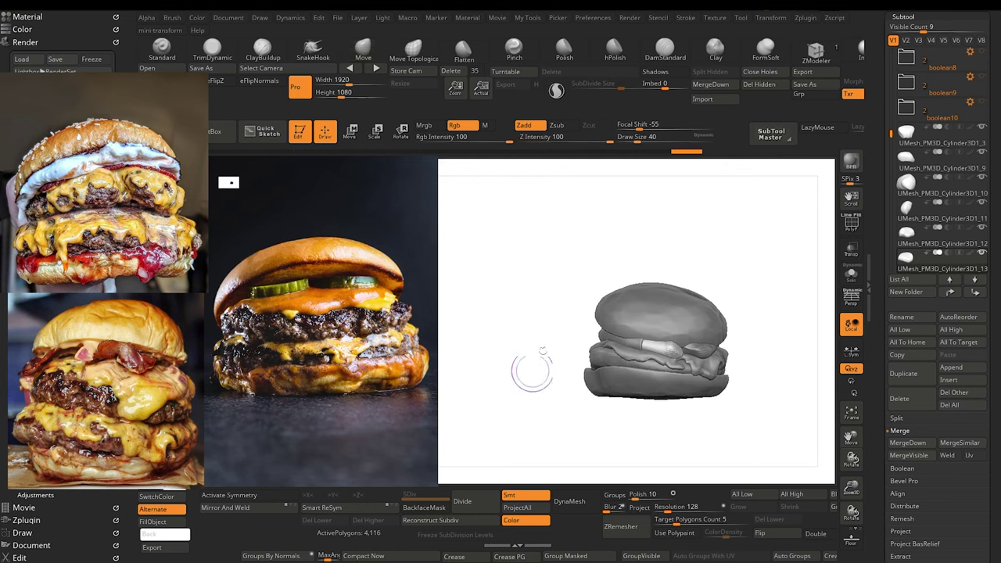
mouse_move(544, 322)
alt+mouse_down()
mouse_move(533, 351)
mouse_move(475, 370)
mouse_move(481, 342)
mouse_move(458, 310)
mouse_move(476, 317)
alt+mouse_up()
alt+click(681, 370)
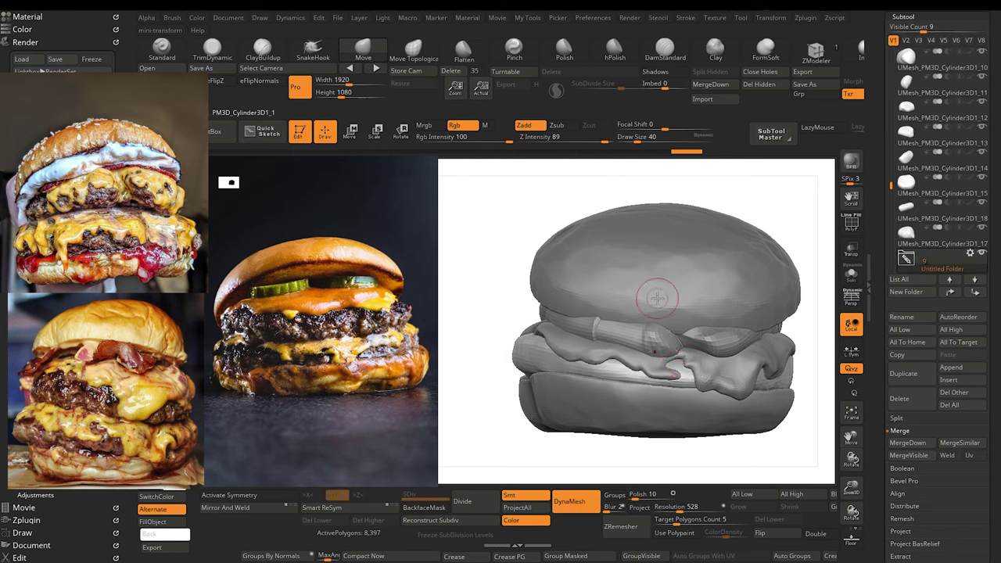
alt+click(684, 349)
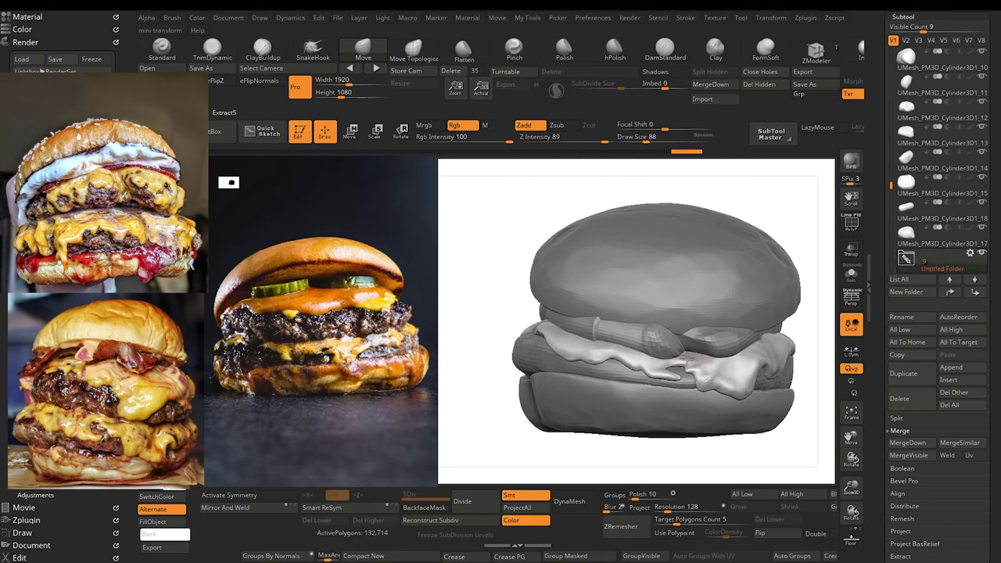
mouse_move(685, 371)
mouse_down()
mouse_move(694, 361)
mouse_move(668, 328)
mouse_up()
Step: Pull the inner end of the right front patty chunk toward its neighbour with the Move brush
mouse_move(501, 263)
mouse_down()
mouse_move(483, 238)
mouse_move(508, 262)
mouse_up()
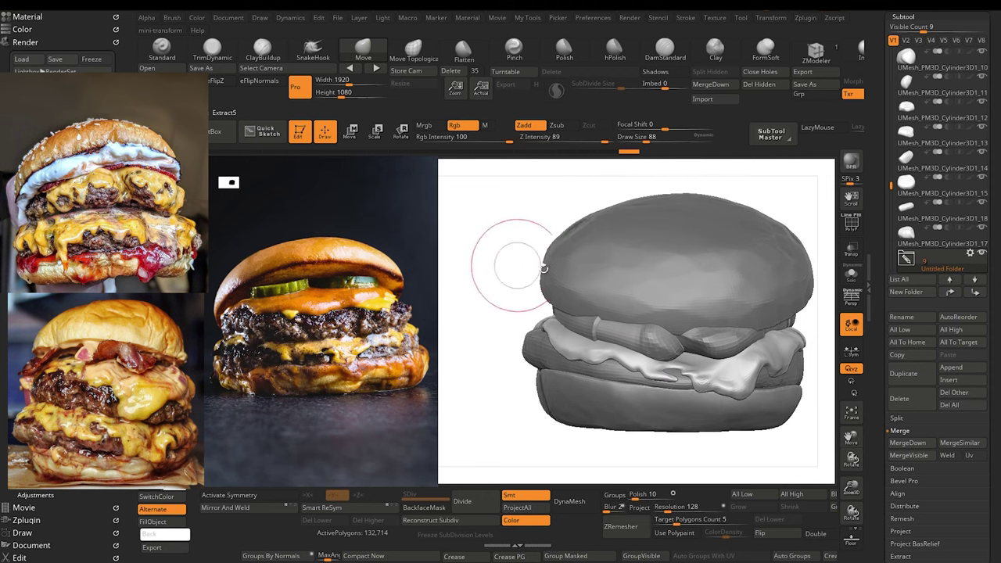
alt+click(695, 353)
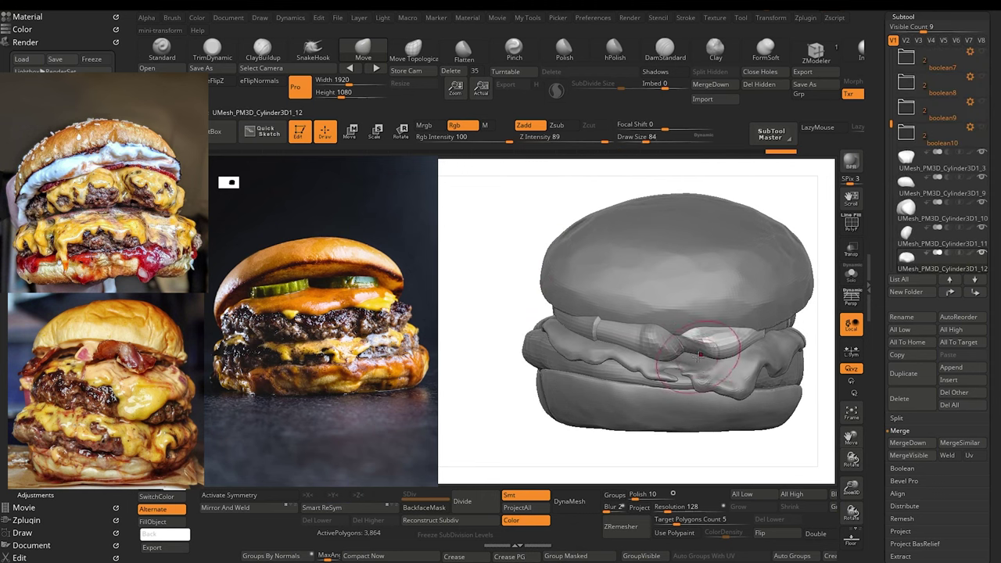
drag(700, 360, 684, 343)
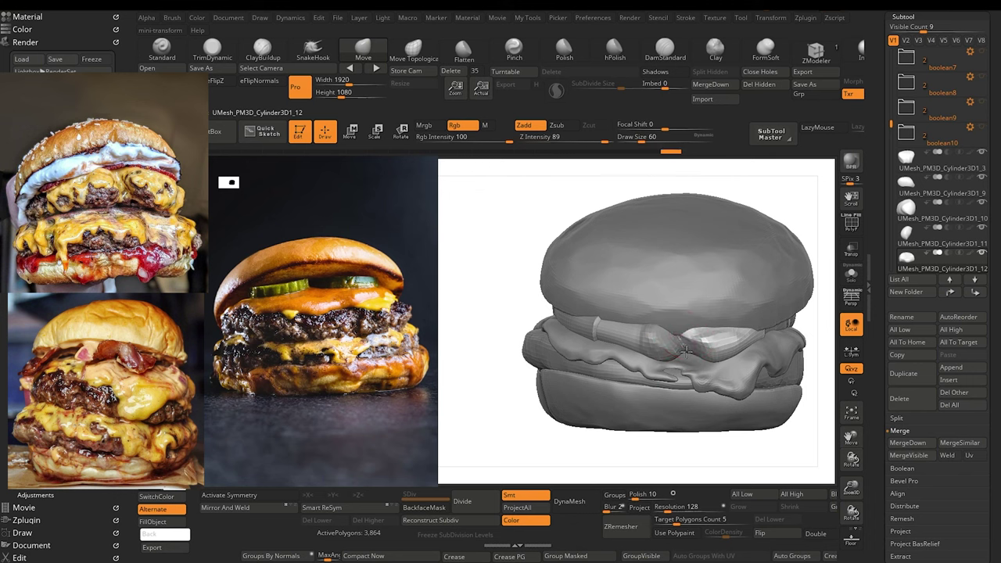
drag(684, 350, 672, 336)
Step: Refine the inner tip of the left front patty chunk with the Move brush at draw size 32
alt+click(674, 350)
key(bracketleft)
key(bracketleft)
key(bracketleft)
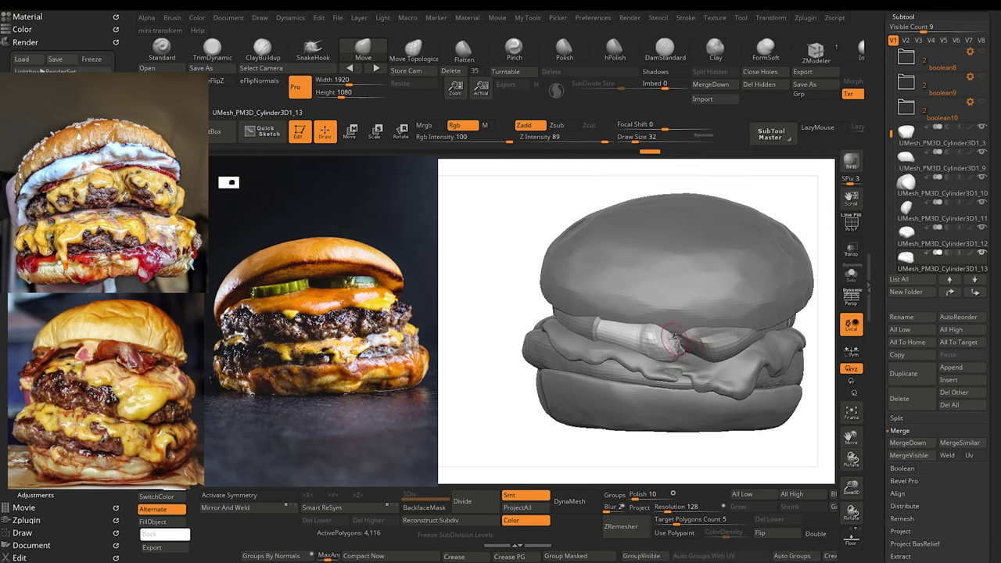
drag(677, 355, 679, 358)
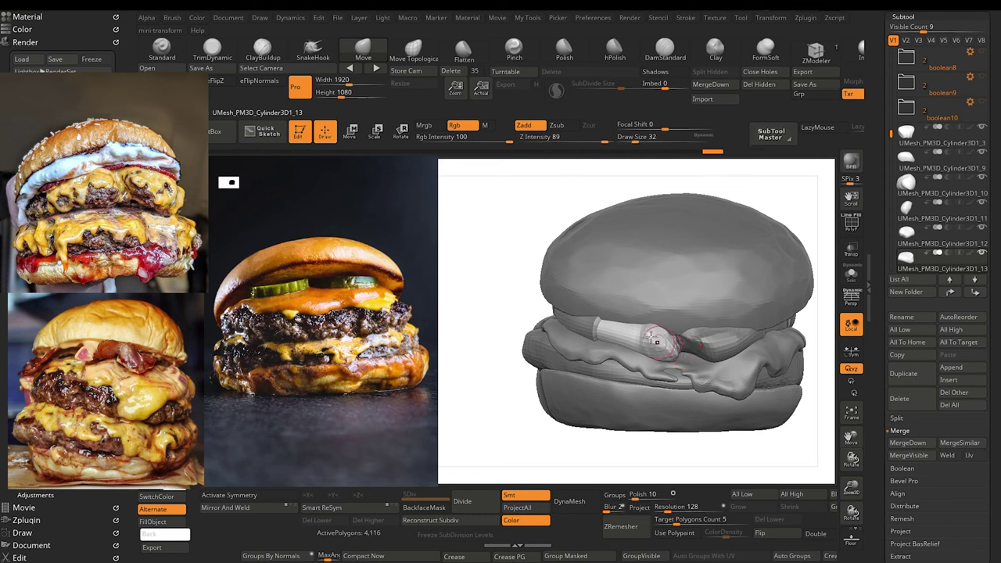
Step: Add clay to the inner end of the left front patty chunk with ClayBuildup at draw size 44
click(263, 50)
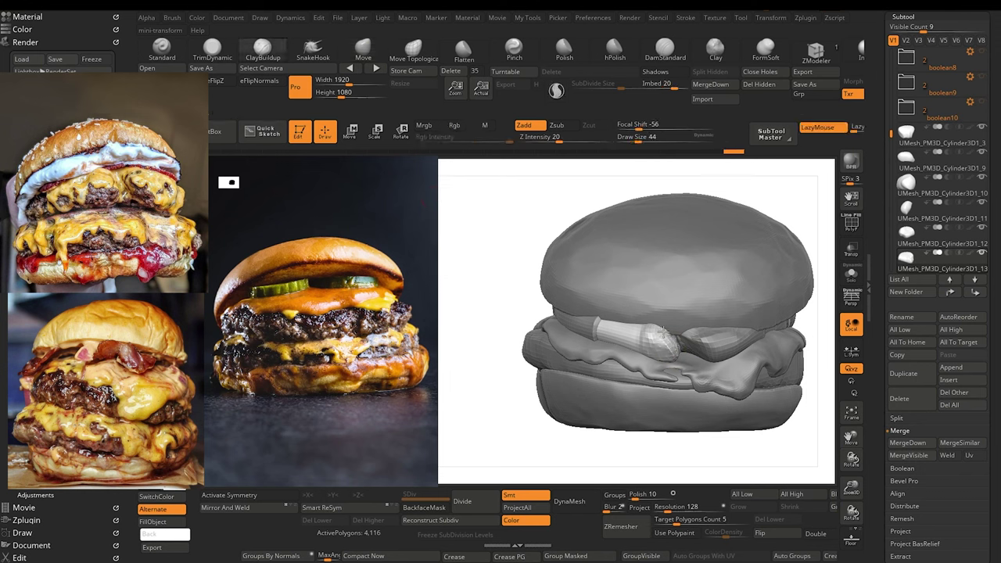
drag(666, 338, 662, 334)
mouse_move(516, 261)
mouse_down()
mouse_move(488, 267)
mouse_move(537, 266)
mouse_up()
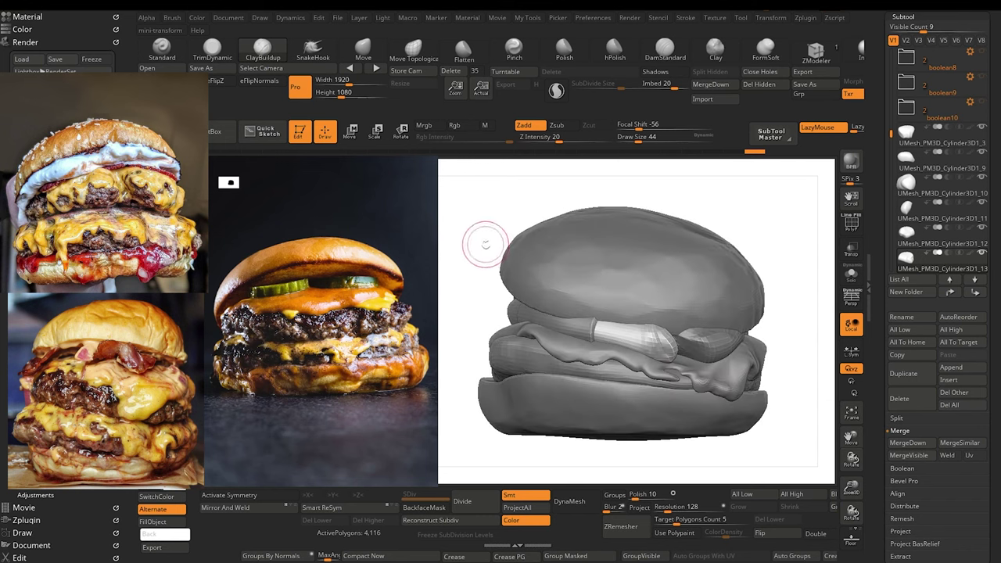
mouse_move(480, 239)
mouse_down()
mouse_move(467, 233)
mouse_move(512, 232)
mouse_up()
Step: Adjust the upper edge of the left front patty chunk with the Move brush
key(b)
key(m)
key(v)
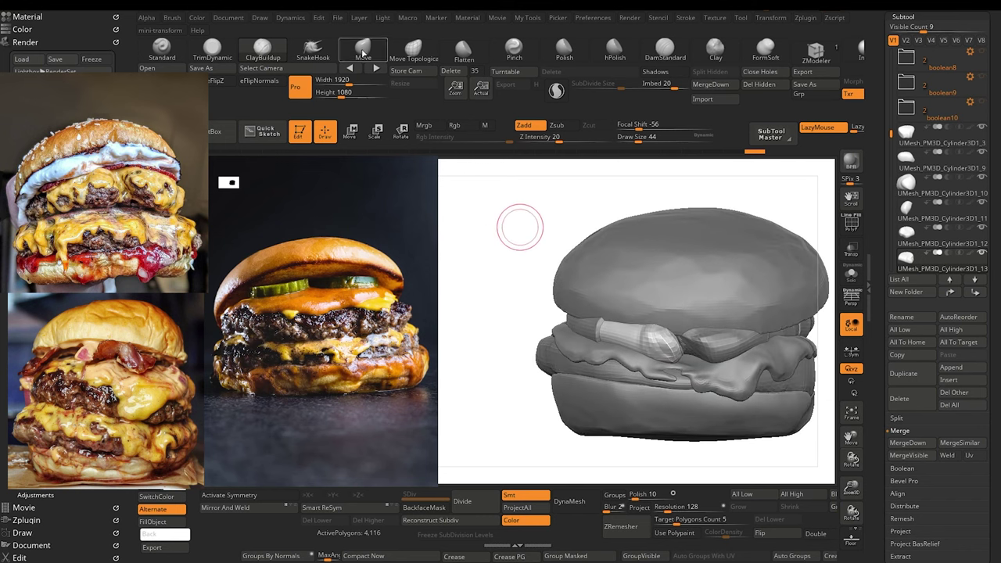
drag(658, 325, 653, 319)
Step: Smooth the side end of the right front patty chunk and reshape it with the Move brush
drag(534, 251, 480, 247)
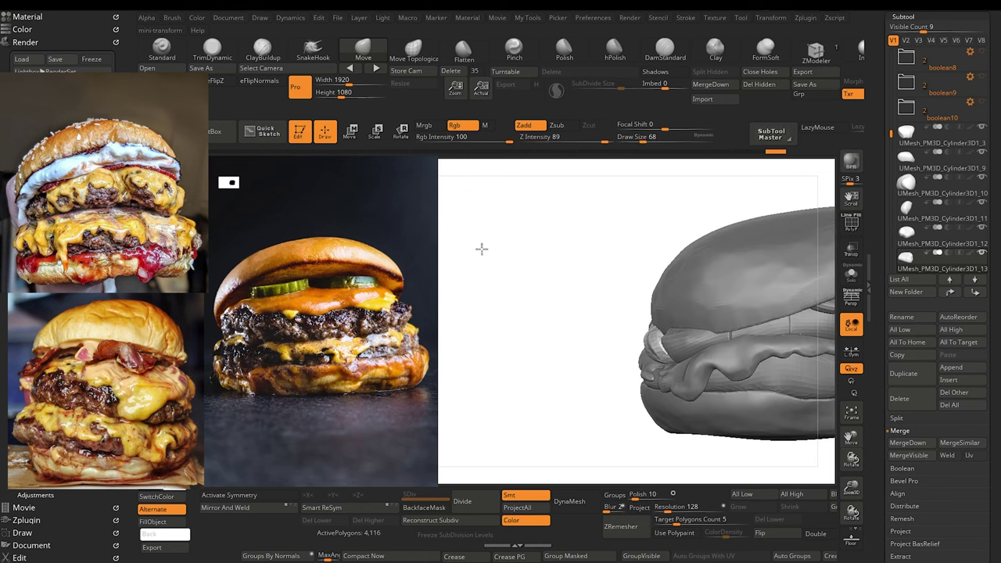
mouse_move(537, 319)
alt+mouse_down()
mouse_move(476, 322)
mouse_move(534, 294)
alt+mouse_up()
alt+click(627, 352)
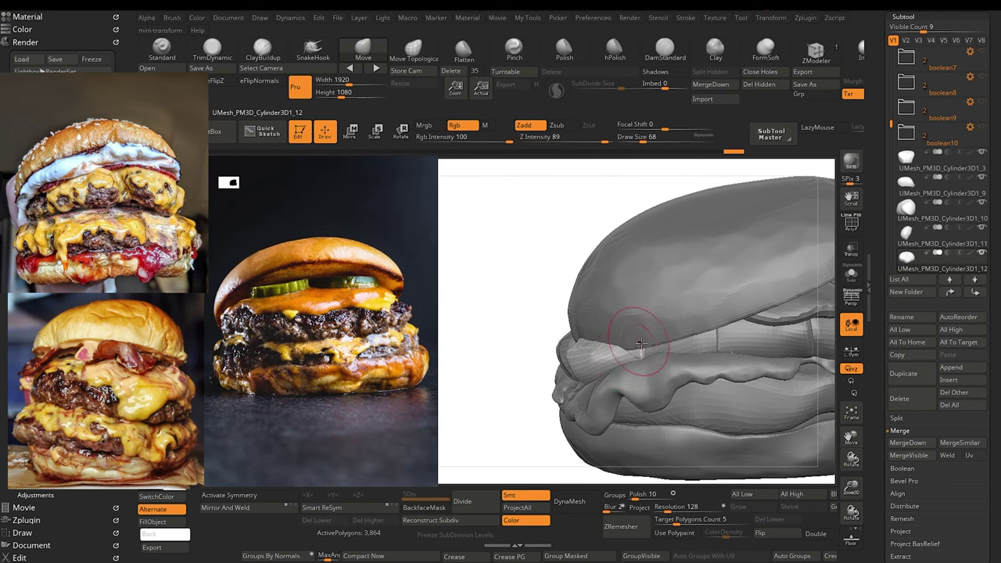
mouse_move(639, 346)
shift+mouse_down()
mouse_move(639, 357)
mouse_move(643, 332)
mouse_move(638, 358)
shift+mouse_up()
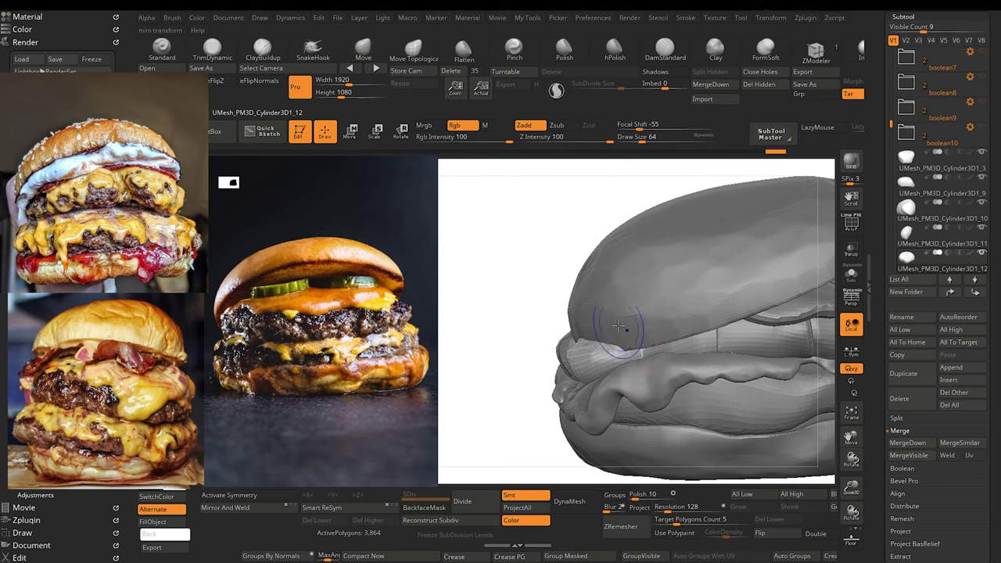
key(b)
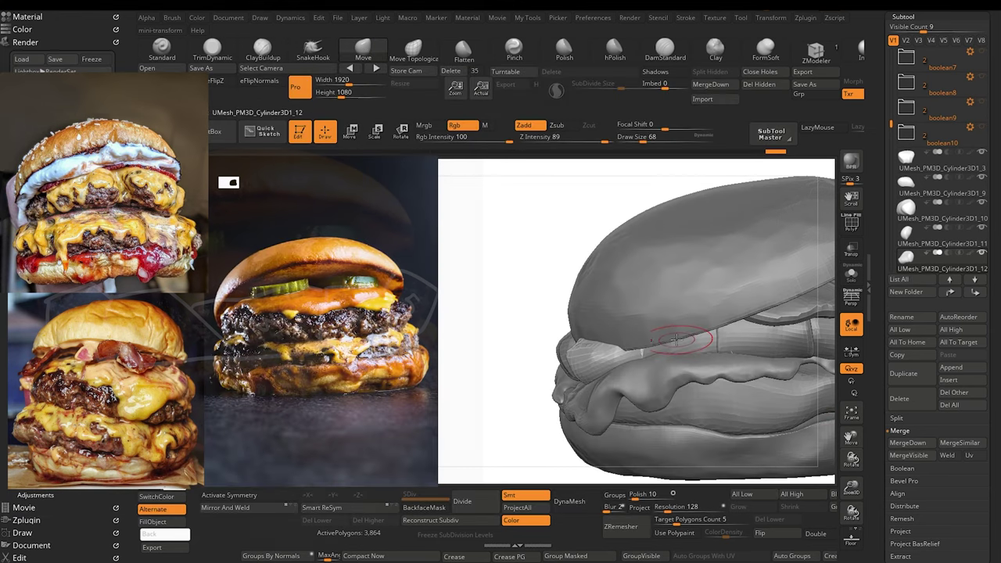
drag(647, 344, 644, 350)
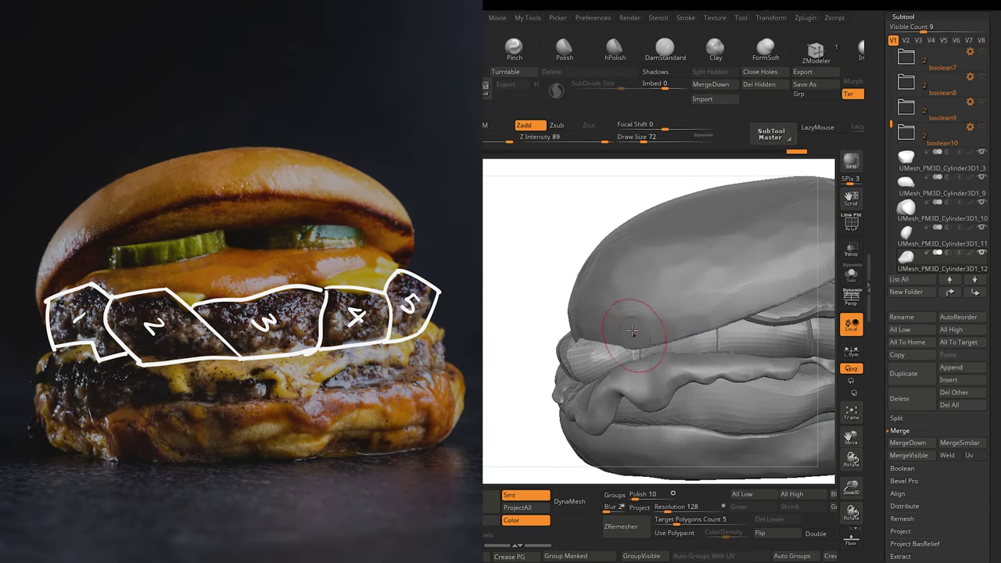
Step: Shape the small side patty chunk next to the front one with the TrimDynamic and Move brushes
alt+click(634, 359)
key(b)
key(d)
key(s)
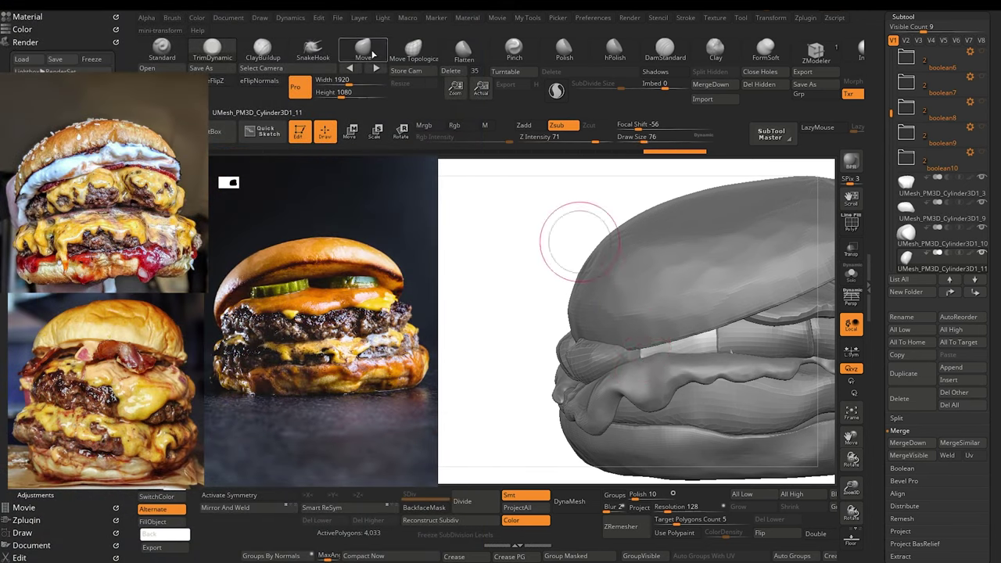
key(b)
key(m)
key(v)
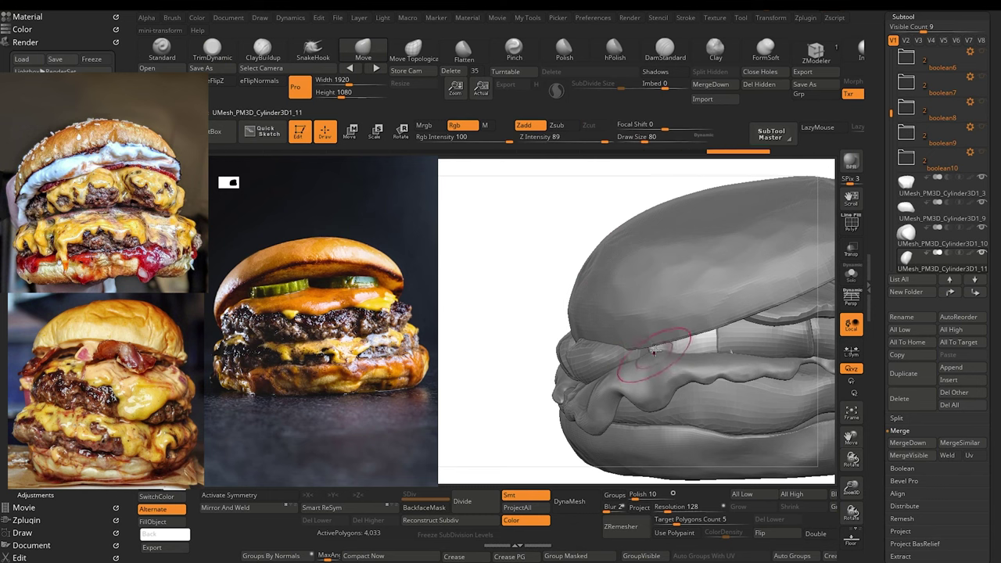
click(215, 51)
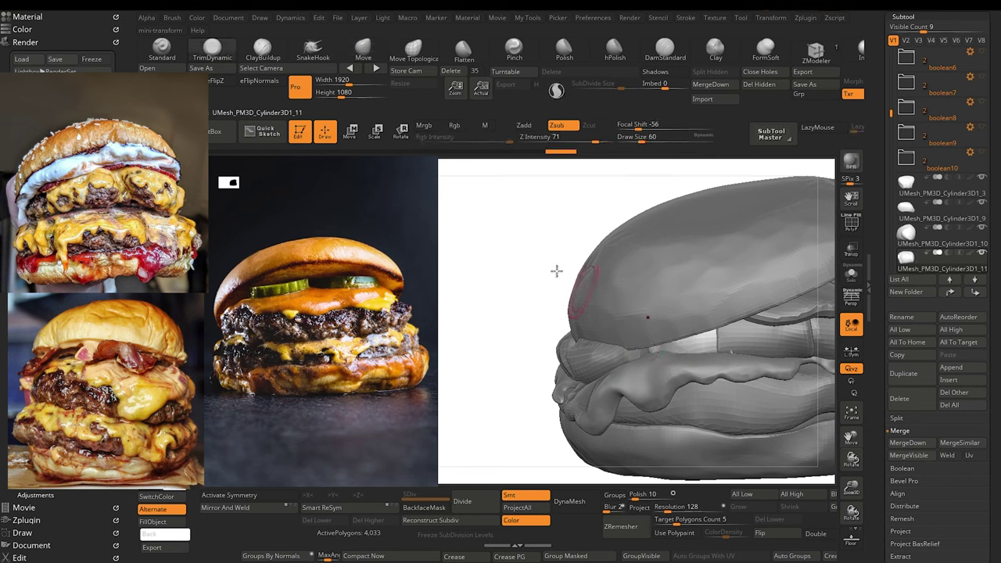
Step: Extend the middle side patty chunk toward the small one with the Move brush, and flatten its end with TrimDynamic
alt+drag(523, 276, 451, 261)
key(b)
key(m)
key(v)
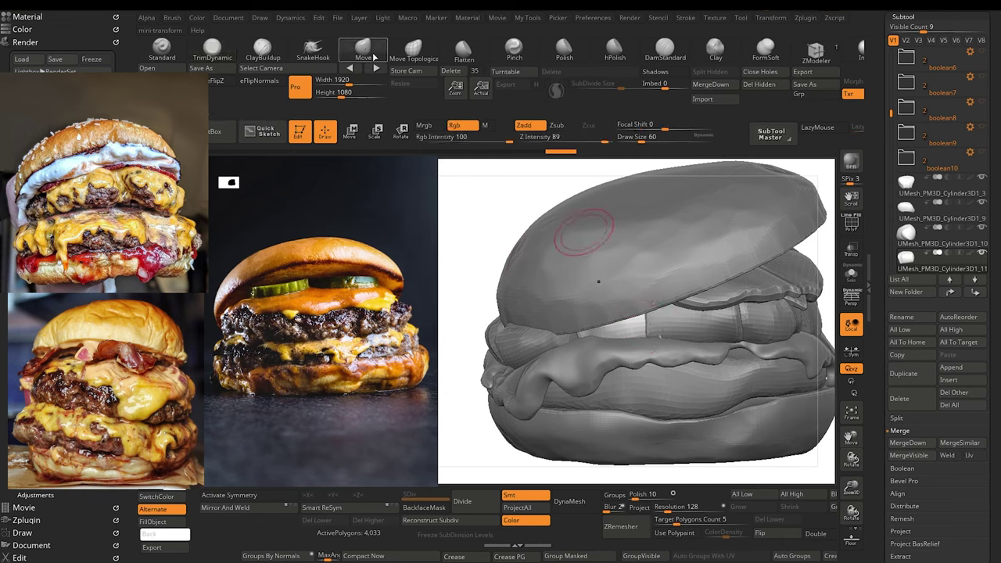
alt+click(650, 313)
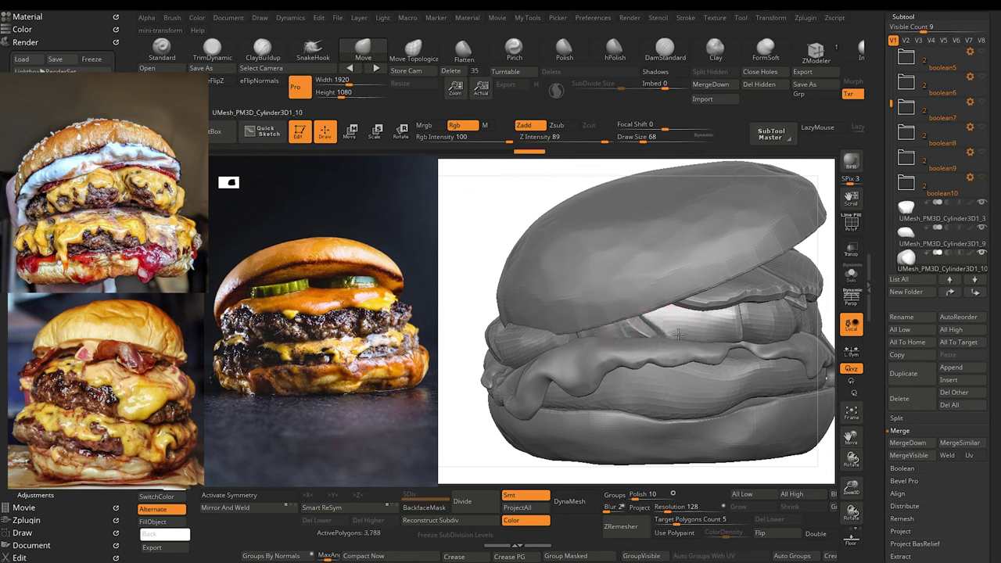
click(211, 50)
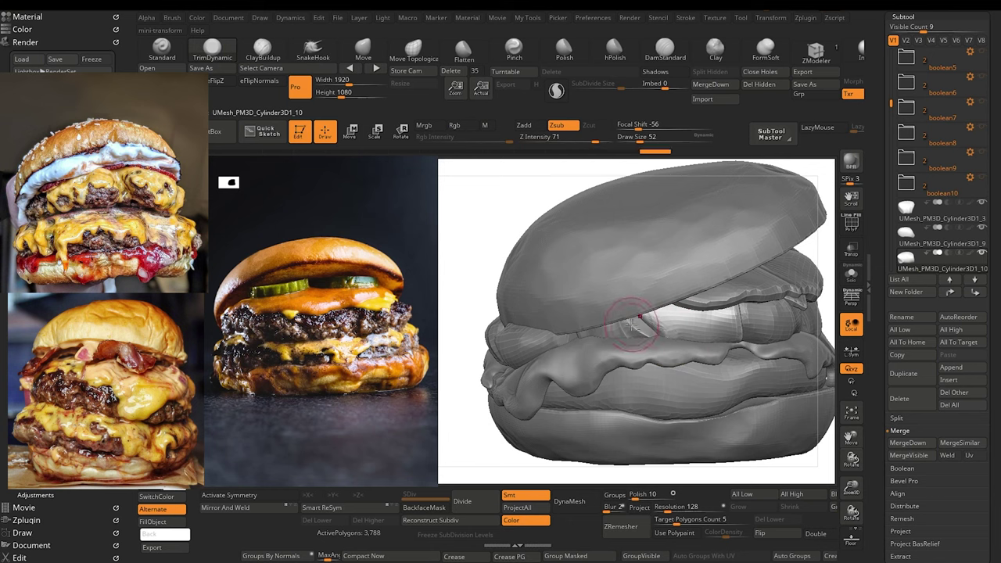
Step: Slant the front end of the small side patty chunk against the right front chunk with the Move brush
alt+click(631, 326)
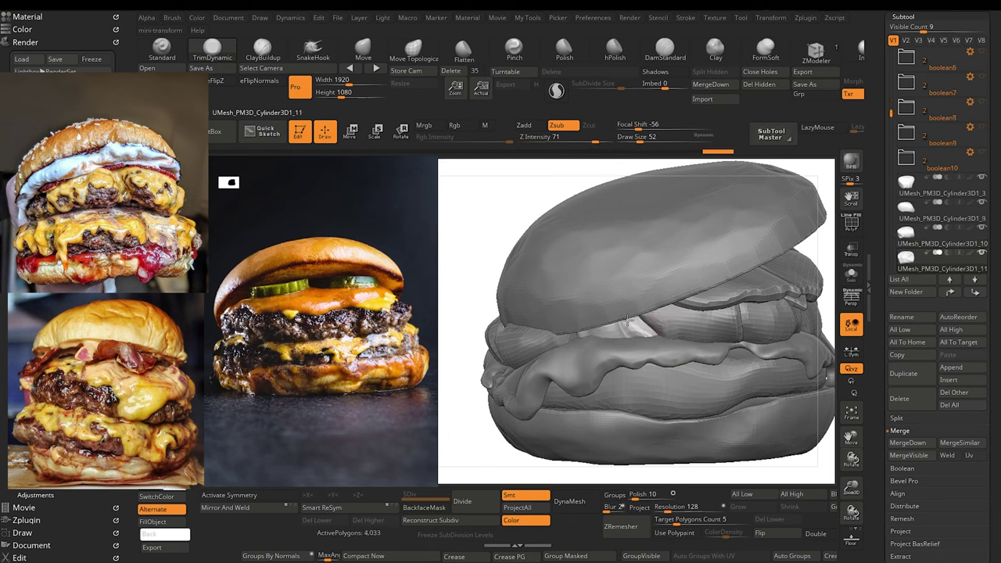
key(f)
mouse_move(487, 235)
mouse_down()
mouse_move(480, 238)
mouse_move(493, 248)
mouse_up()
alt+click(680, 332)
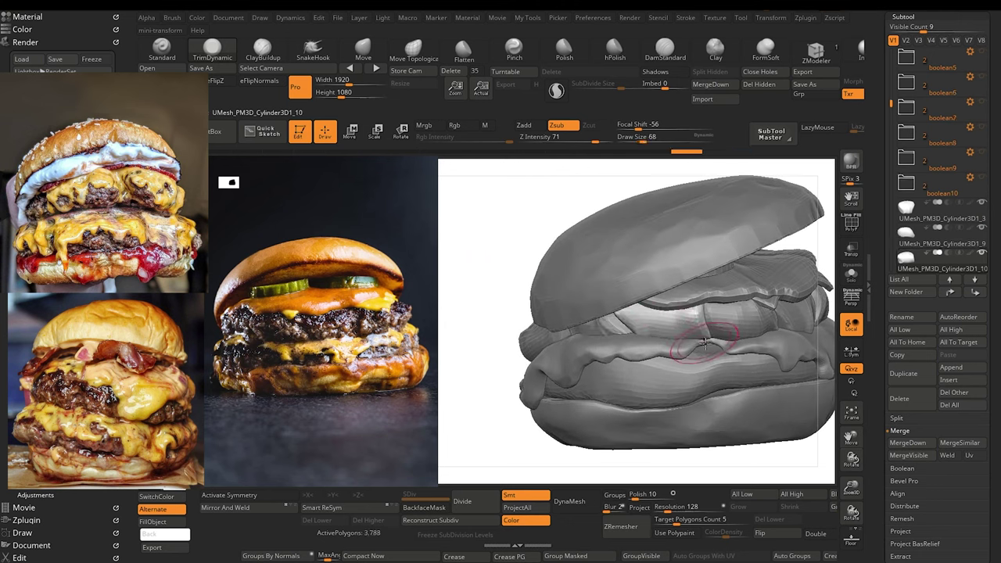
click(400, 57)
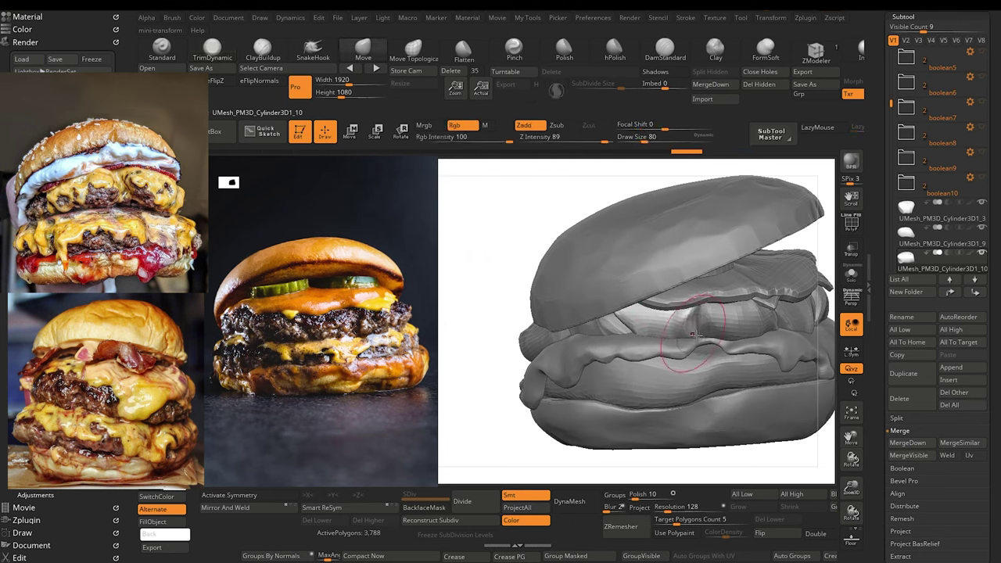
drag(686, 316, 690, 338)
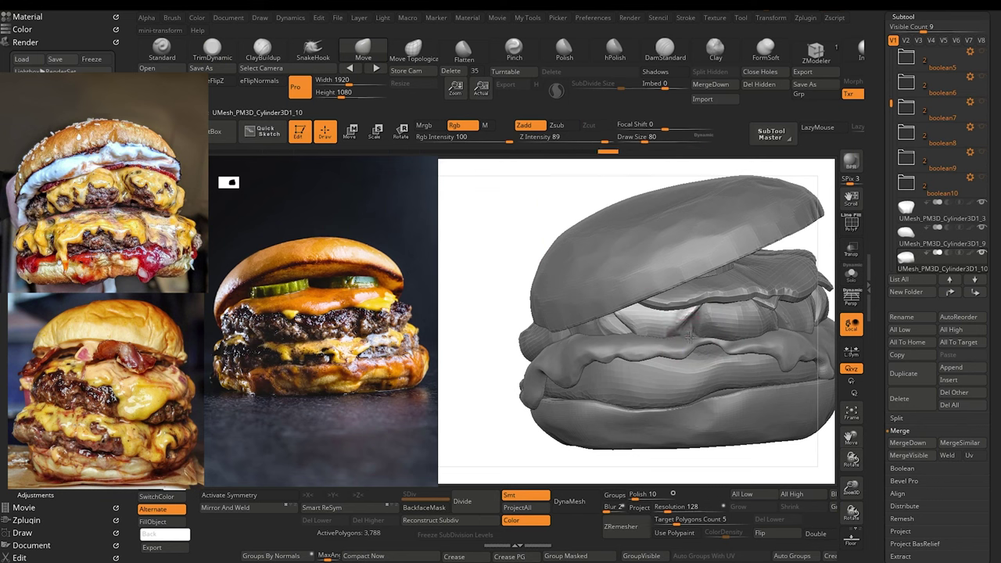
Step: Flatten the meeting ends of the right front patty chunk and the small side chunk with TrimDynamic
drag(487, 229, 529, 234)
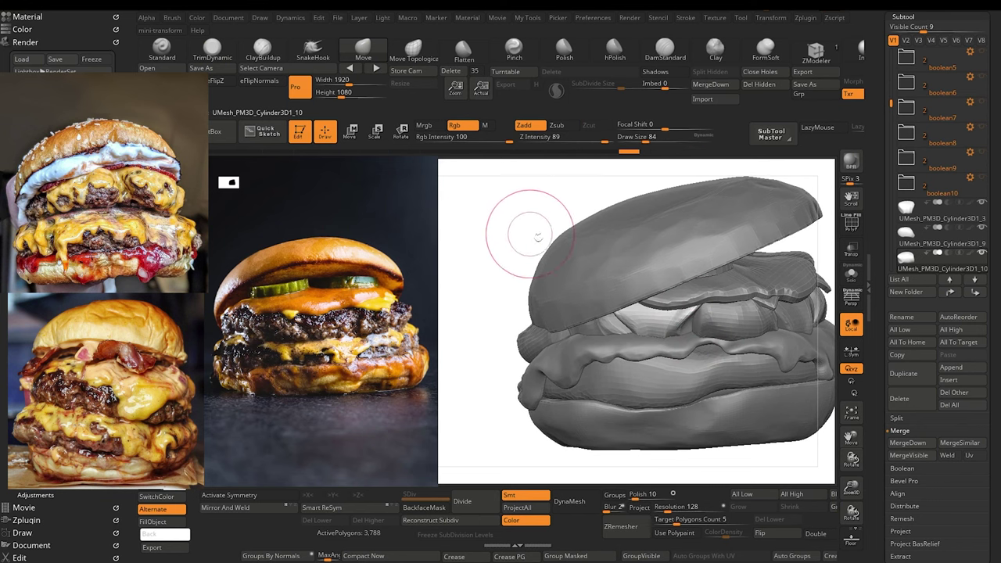
alt+click(716, 322)
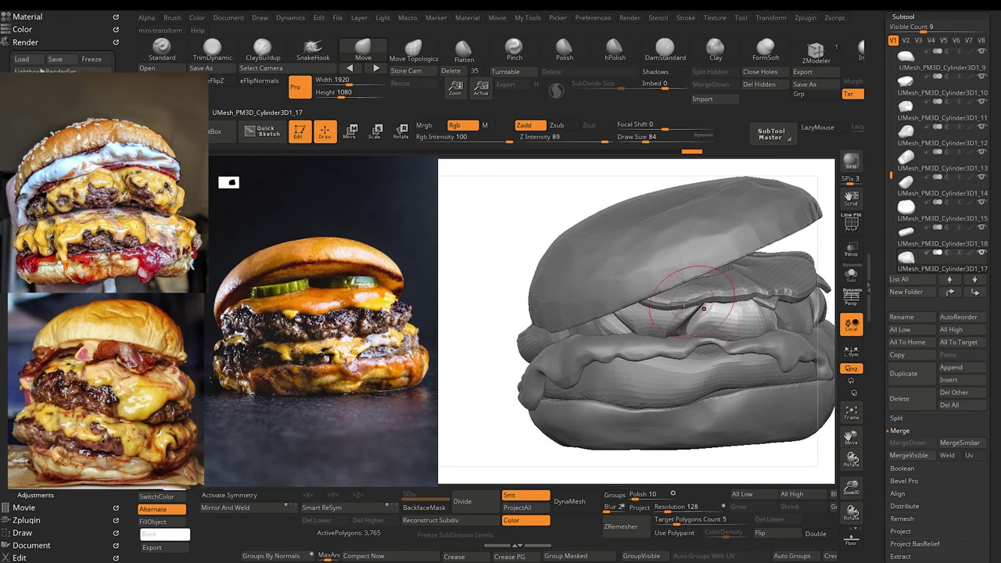
click(214, 49)
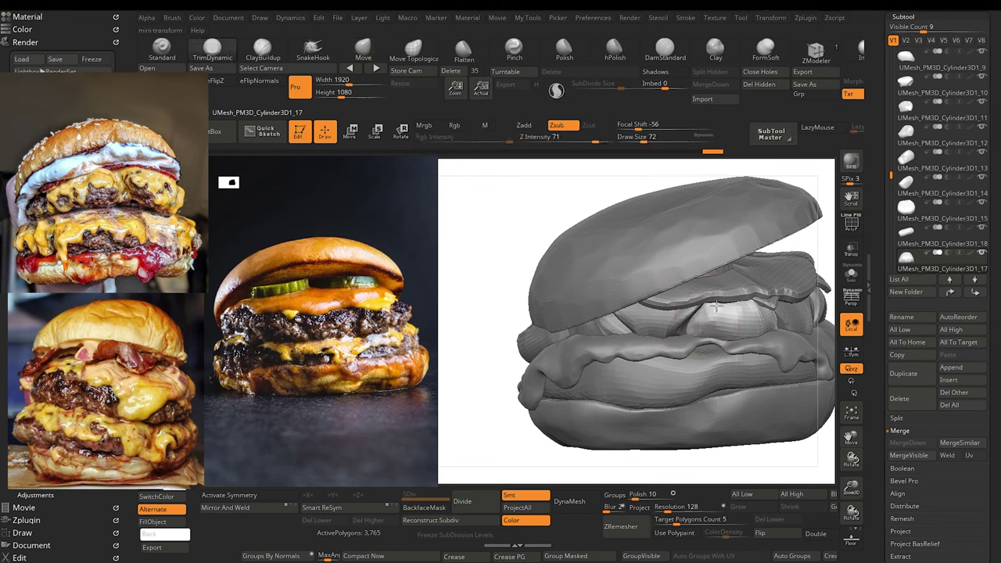
alt+click(675, 324)
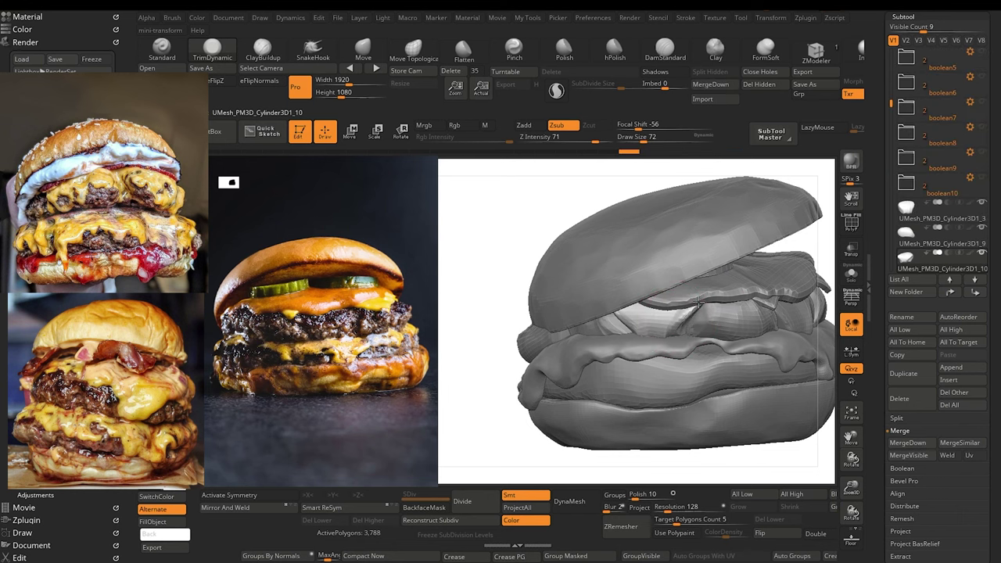
Step: Adjust the form of the small side patty chunk with the Move brush, judging it from the burger's front and side
mouse_move(488, 343)
alt+mouse_down()
mouse_move(501, 350)
mouse_move(479, 356)
mouse_move(482, 339)
mouse_move(414, 309)
alt+mouse_up()
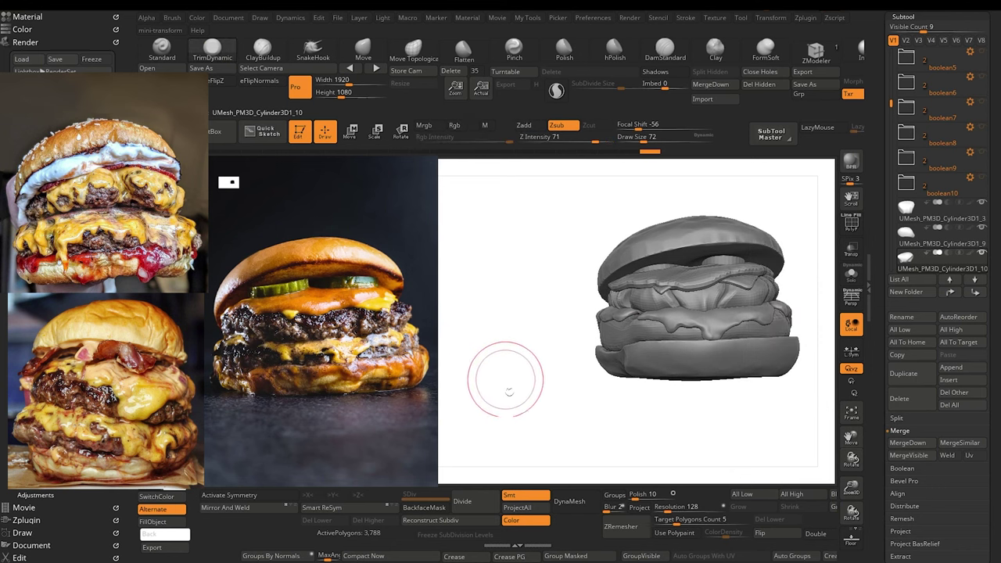
mouse_move(468, 435)
mouse_down()
mouse_move(487, 401)
mouse_move(507, 401)
mouse_up()
mouse_move(507, 401)
shift+mouse_down()
mouse_move(523, 394)
mouse_move(529, 427)
mouse_move(552, 431)
mouse_move(563, 455)
shift+mouse_up()
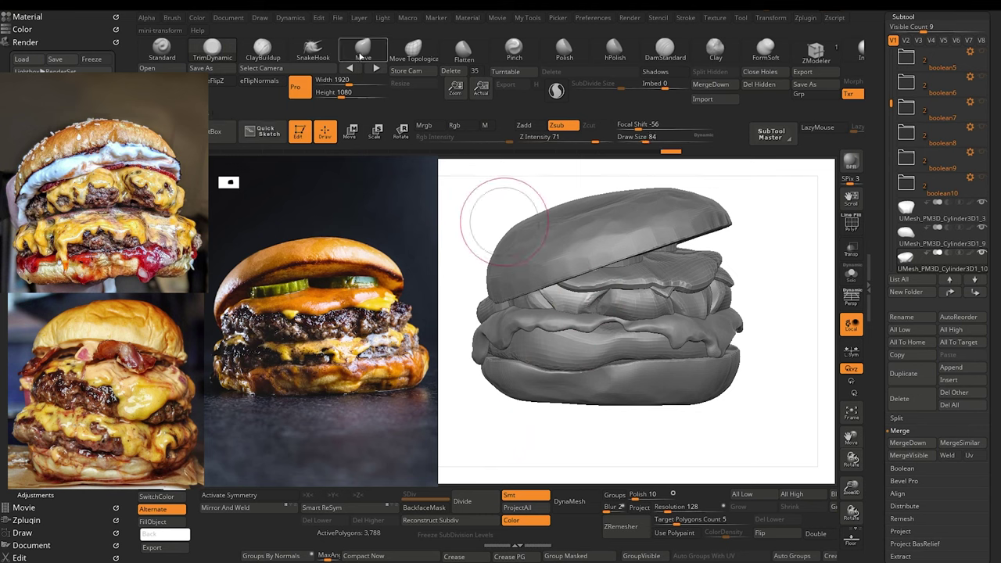
click(363, 50)
drag(640, 447, 614, 445)
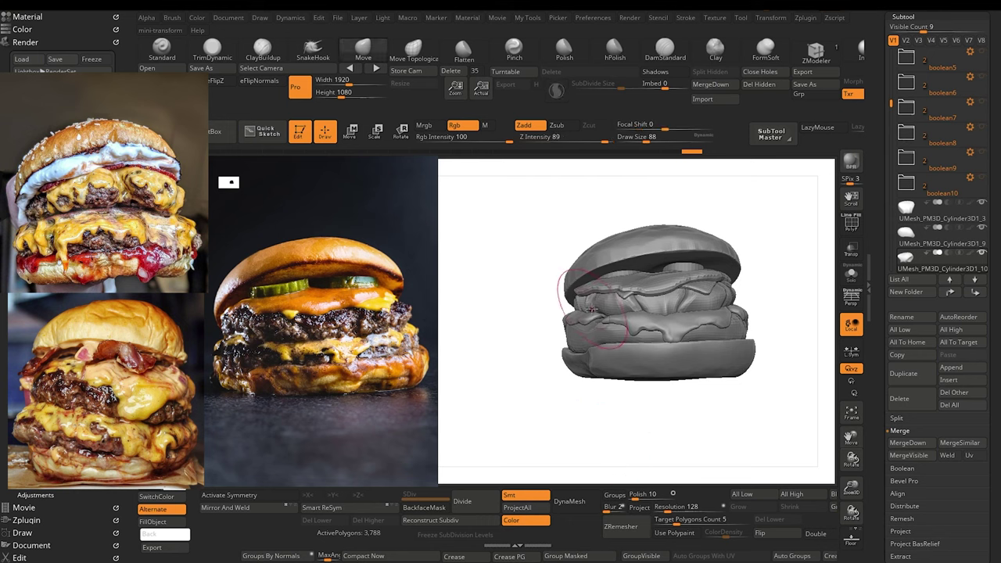
mouse_move(519, 371)
alt+mouse_down()
mouse_move(516, 346)
mouse_move(469, 348)
mouse_move(508, 348)
alt+mouse_up()
key([)
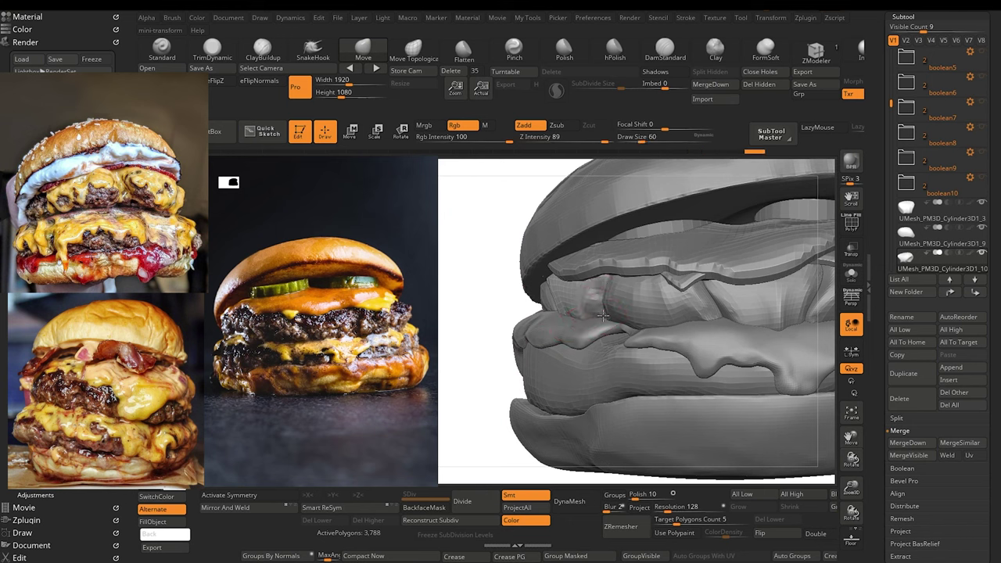
drag(591, 288, 587, 290)
Step: Reshape the meeting ends of the left front patty chunk and the long chunk beside it into a slanted overlap with the Move brush
drag(504, 354, 496, 358)
key(f)
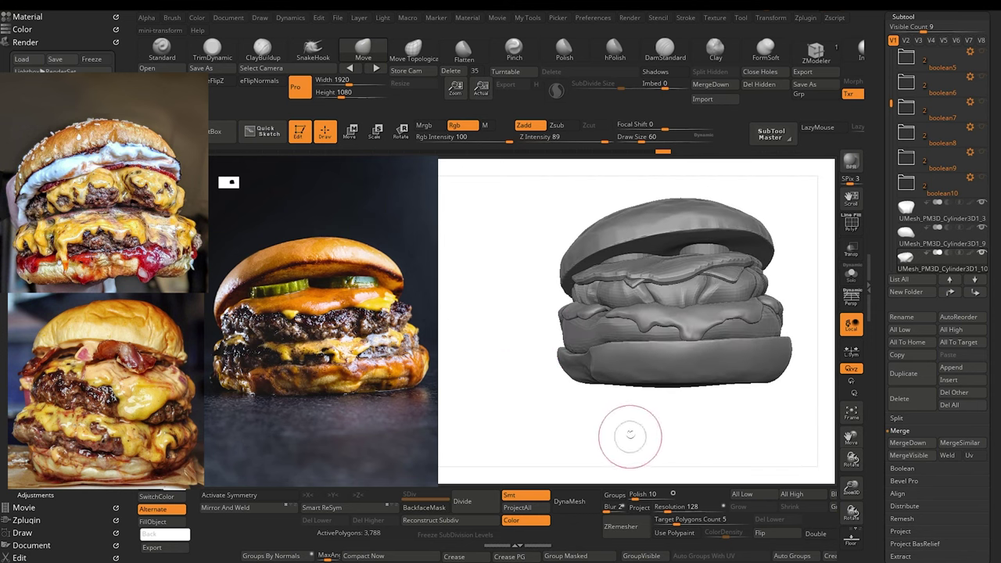
drag(659, 446, 609, 446)
alt+drag(550, 415, 576, 436)
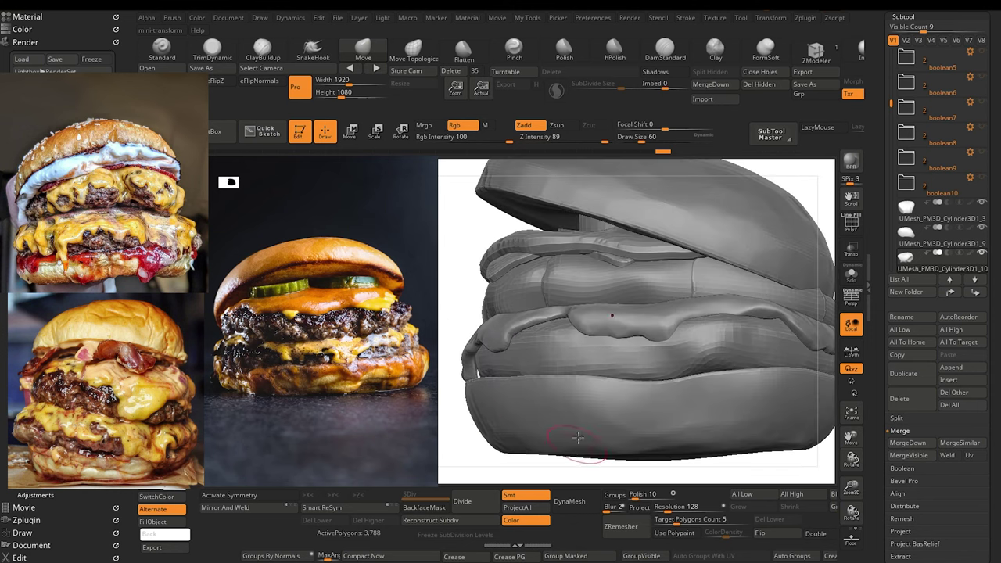
mouse_move(483, 448)
alt+mouse_down()
mouse_move(472, 431)
mouse_move(511, 457)
alt+mouse_up()
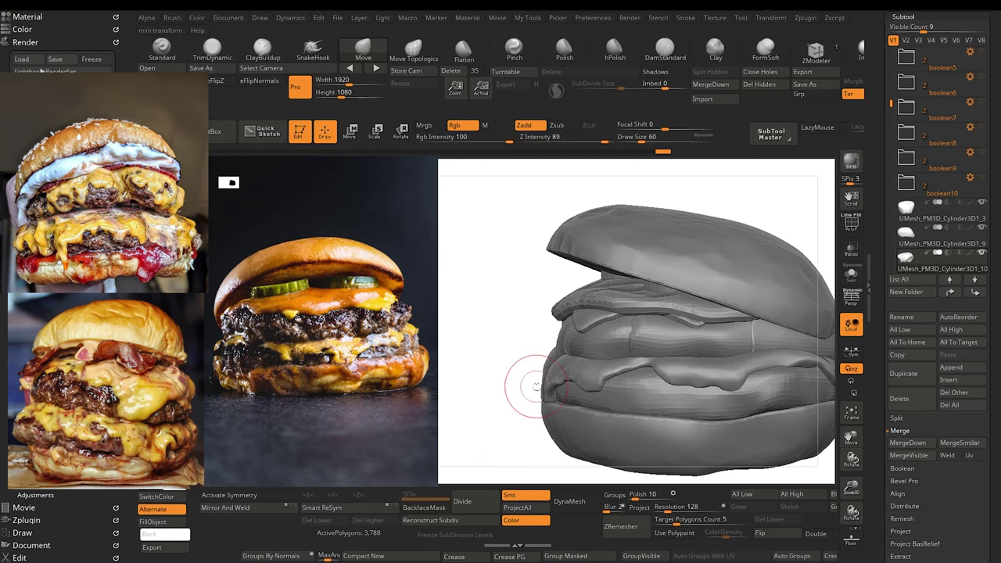
alt+click(638, 331)
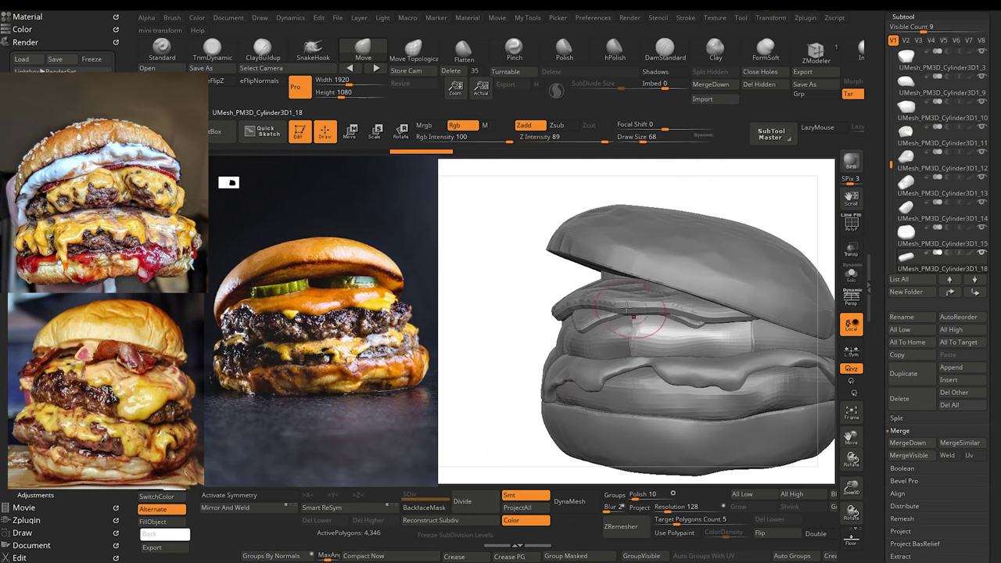
mouse_move(631, 321)
mouse_down()
mouse_move(647, 316)
mouse_move(631, 347)
mouse_up()
alt+click(636, 341)
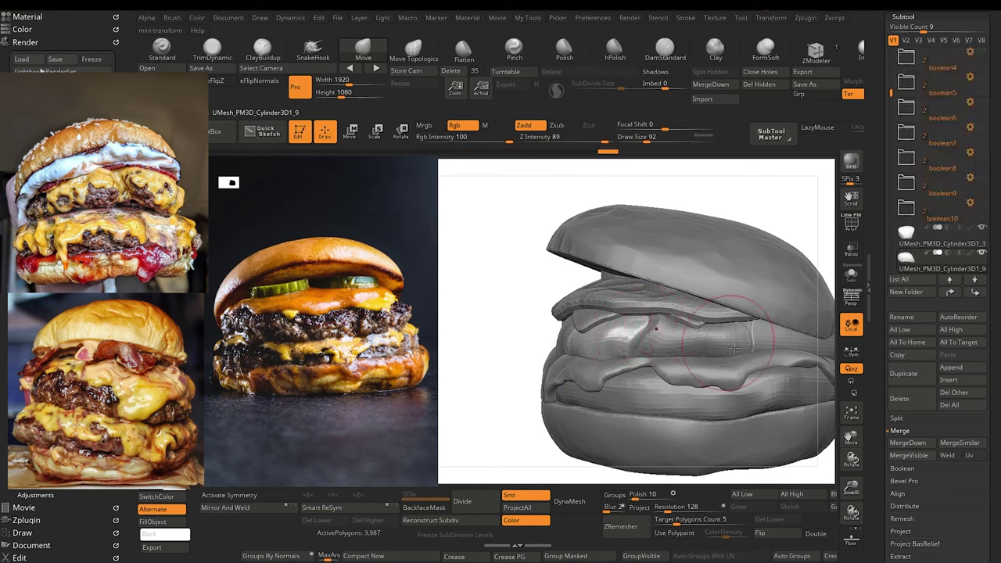
Step: Shape the rear end of the long left side patty chunk into a slanted edge against the next chunk with the Move brush
alt+click(729, 322)
mouse_move(731, 320)
mouse_down()
mouse_move(754, 350)
mouse_move(741, 347)
mouse_up()
alt+click(752, 323)
alt+click(725, 340)
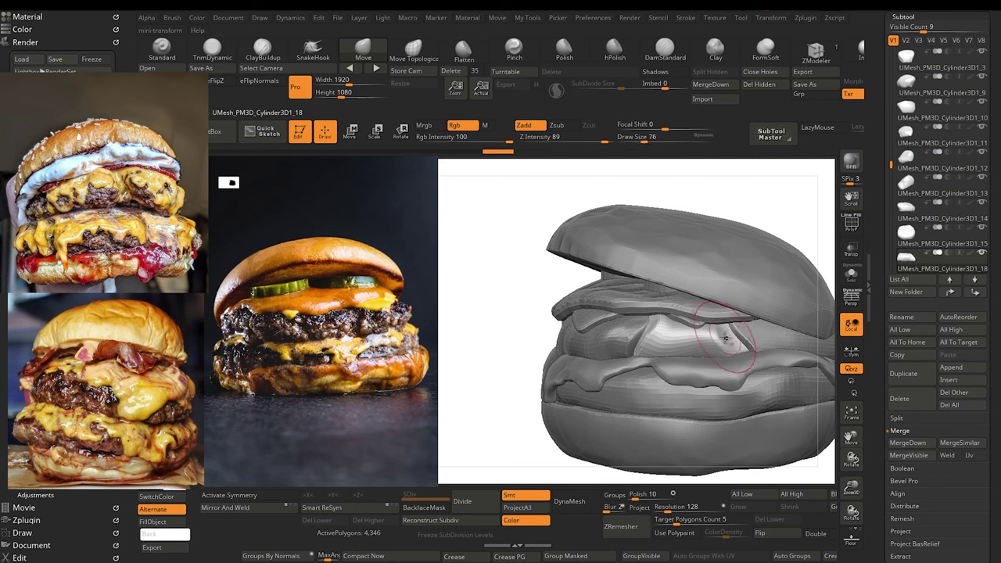
drag(735, 337, 724, 320)
Step: Flatten the front end of the patty chunk behind the long left side chunk with TrimDynamic
drag(531, 334, 506, 361)
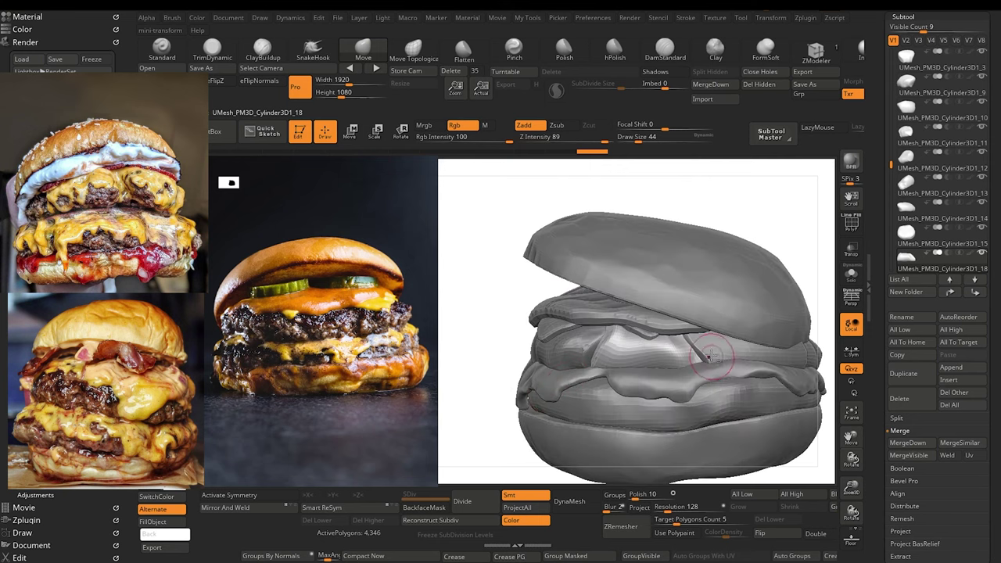
alt+click(711, 352)
click(233, 58)
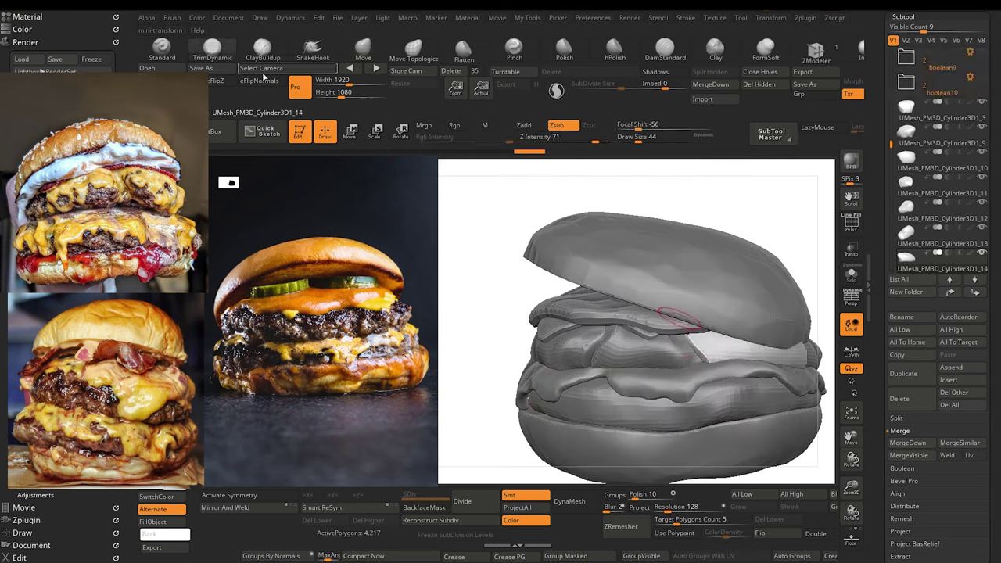
key(])
mouse_move(690, 319)
mouse_down()
mouse_move(695, 342)
mouse_move(710, 346)
mouse_up()
Step: Form a slanted overlap between the two rear left patty chunks with the Move brush, and soften their meeting ends with TrimDynamic
mouse_move(503, 338)
alt+mouse_down()
mouse_move(467, 315)
mouse_move(467, 301)
alt+mouse_up()
mouse_move(498, 332)
mouse_down()
mouse_move(456, 331)
mouse_move(508, 273)
mouse_move(486, 308)
mouse_up()
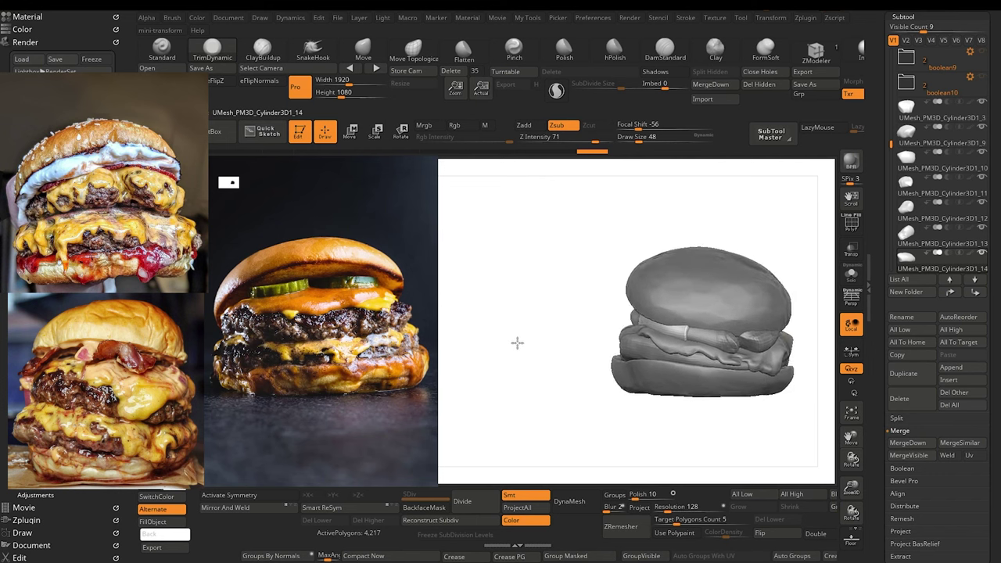
mouse_move(517, 342)
mouse_down()
mouse_move(531, 378)
mouse_move(570, 339)
mouse_move(529, 286)
mouse_up()
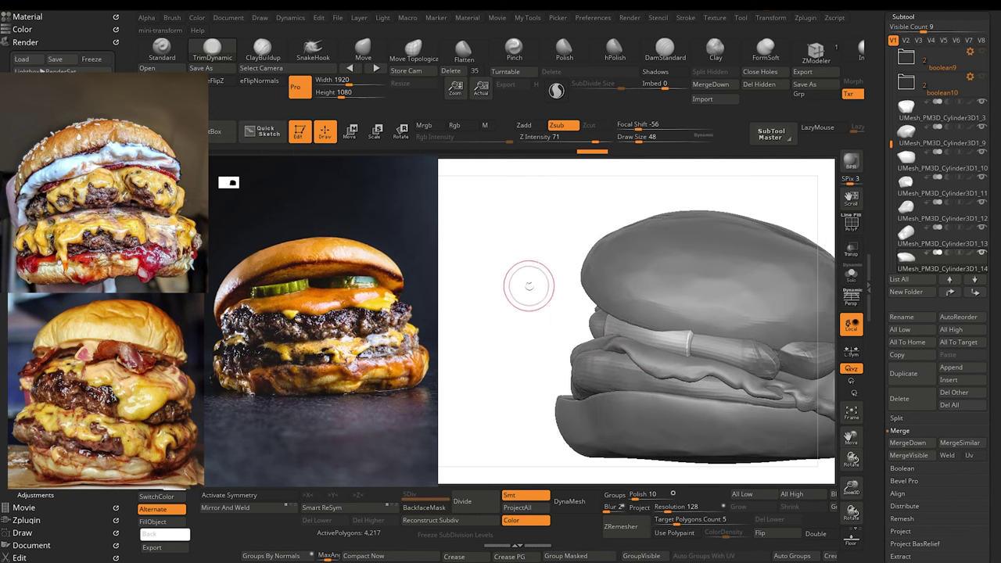
click(363, 51)
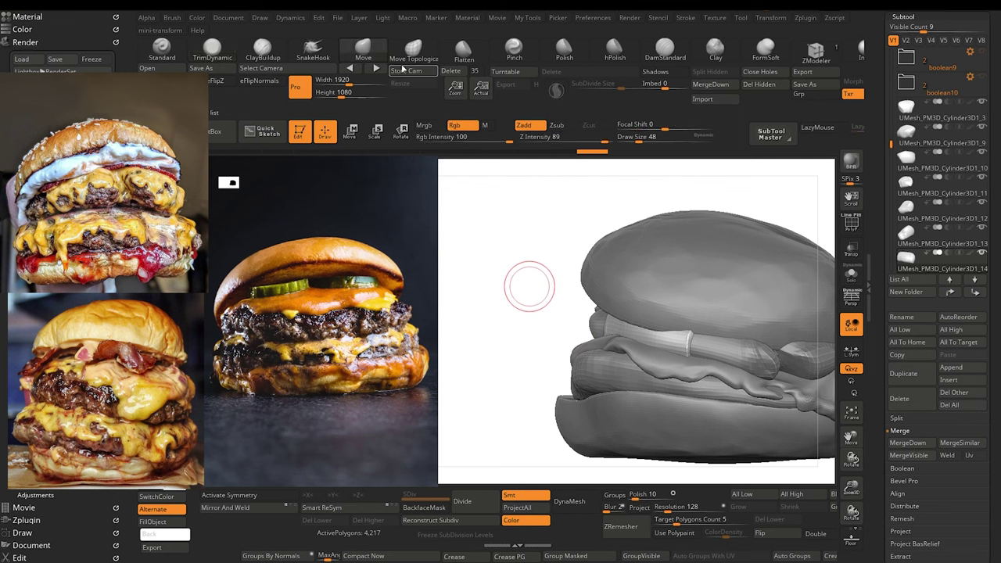
drag(680, 359, 678, 357)
alt+click(687, 348)
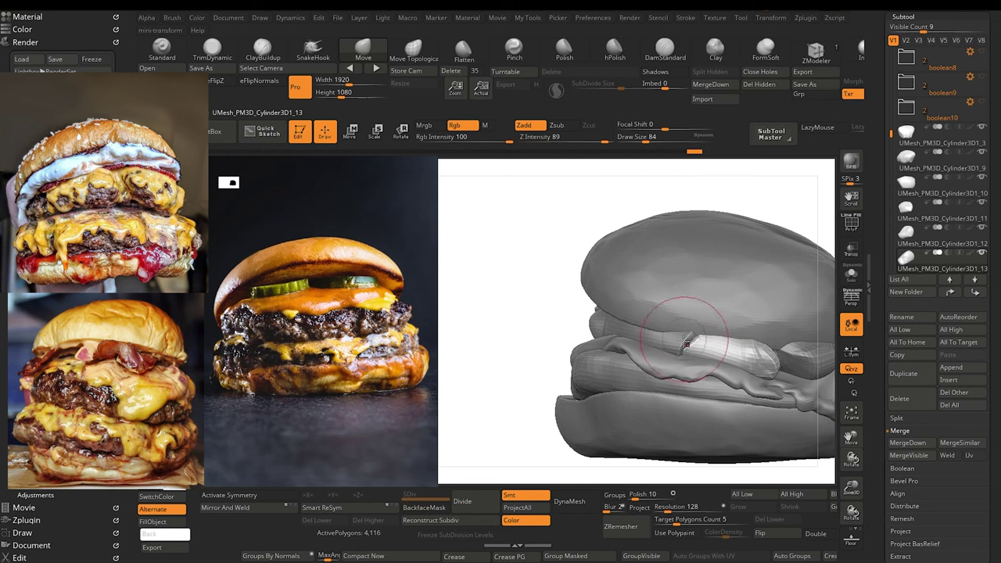
alt+click(683, 338)
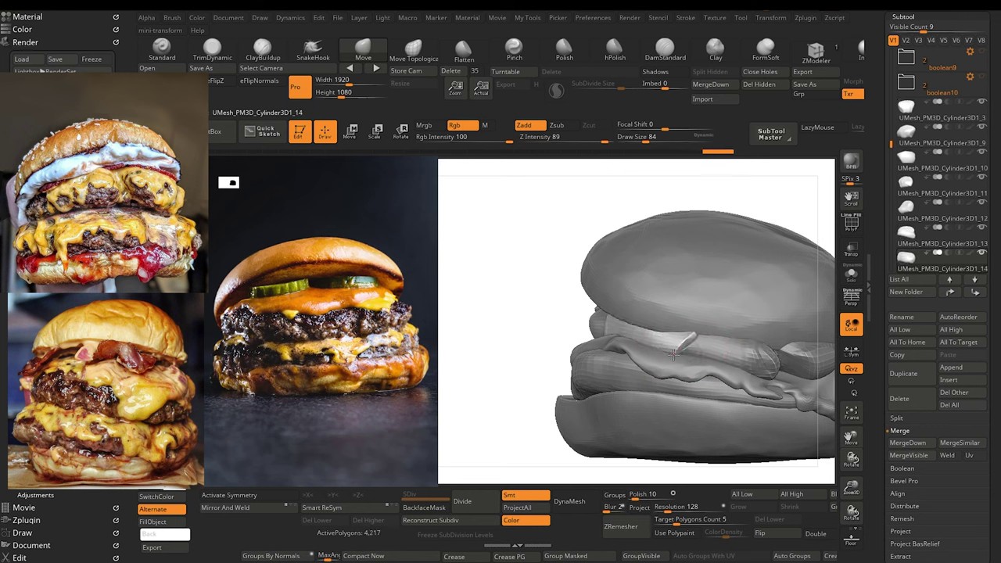
drag(691, 329, 694, 332)
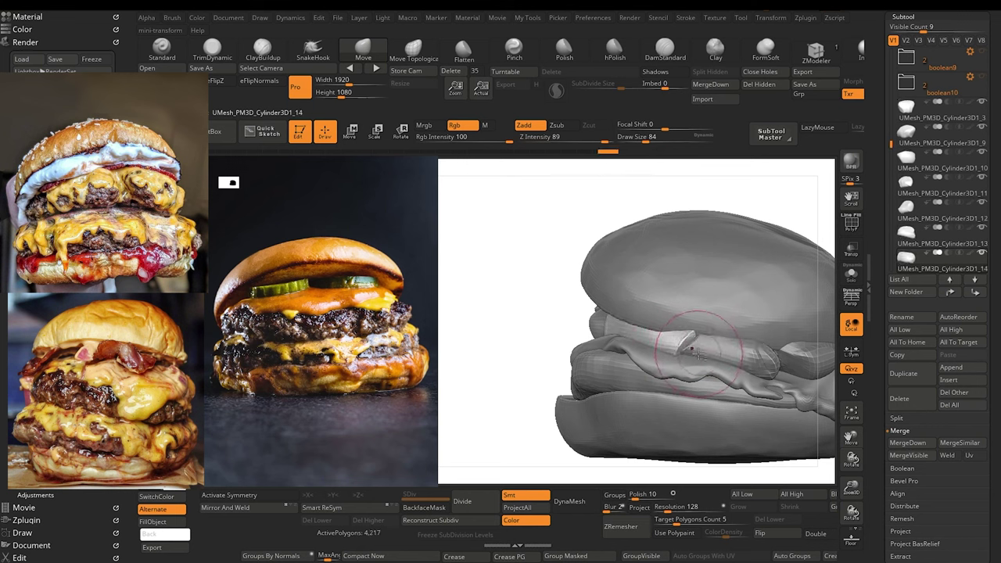
alt+click(701, 333)
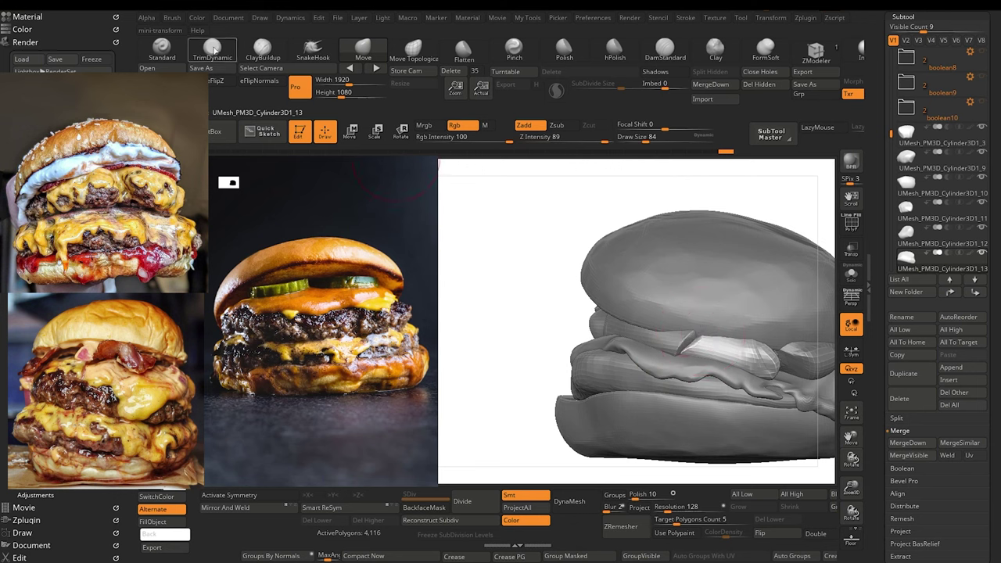
click(213, 50)
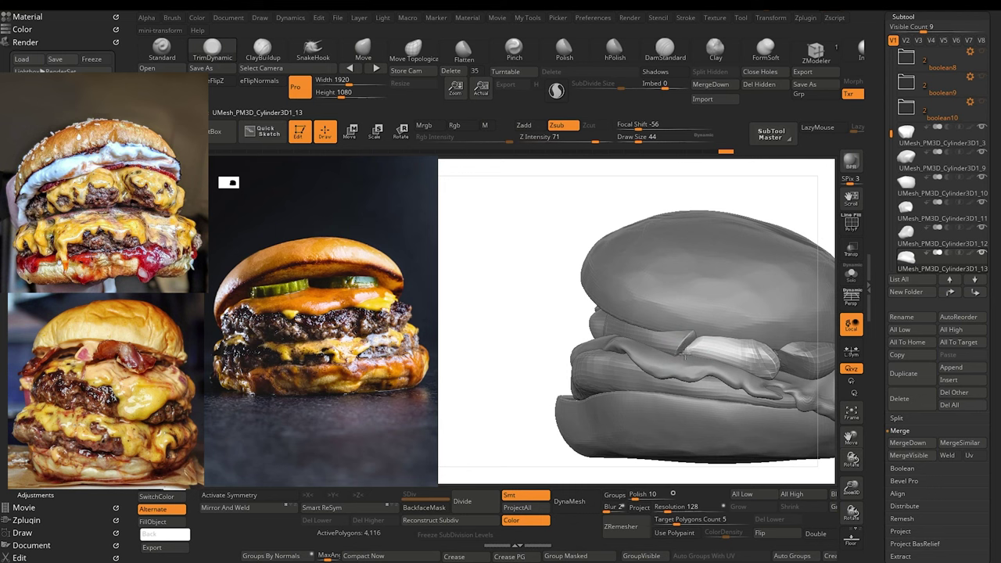
alt+click(677, 344)
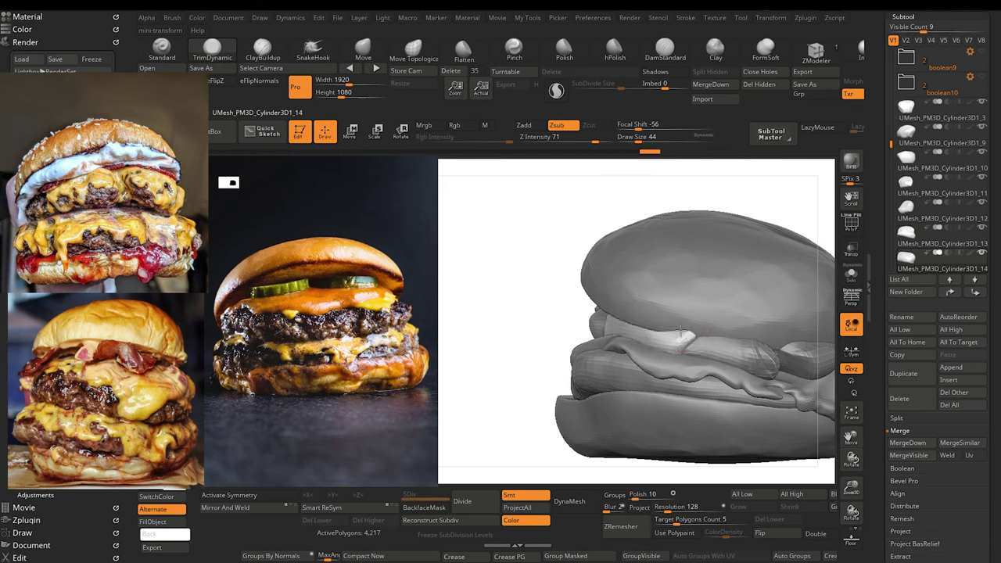
Step: Examine the reshaped patty chunks from the burger's front, sides and back
alt+drag(523, 389, 495, 305)
drag(506, 361, 540, 313)
drag(560, 361, 505, 362)
alt+drag(505, 363, 562, 429)
drag(571, 344, 595, 356)
right_drag(596, 356, 655, 381)
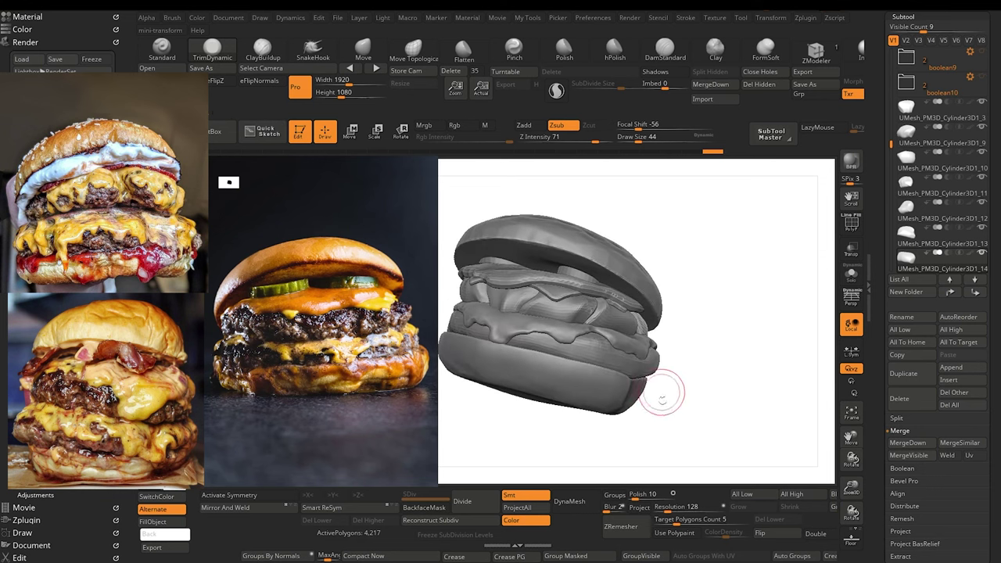
mouse_move(612, 434)
right_down()
mouse_move(554, 430)
mouse_move(568, 449)
mouse_move(551, 433)
mouse_move(556, 455)
right_up()
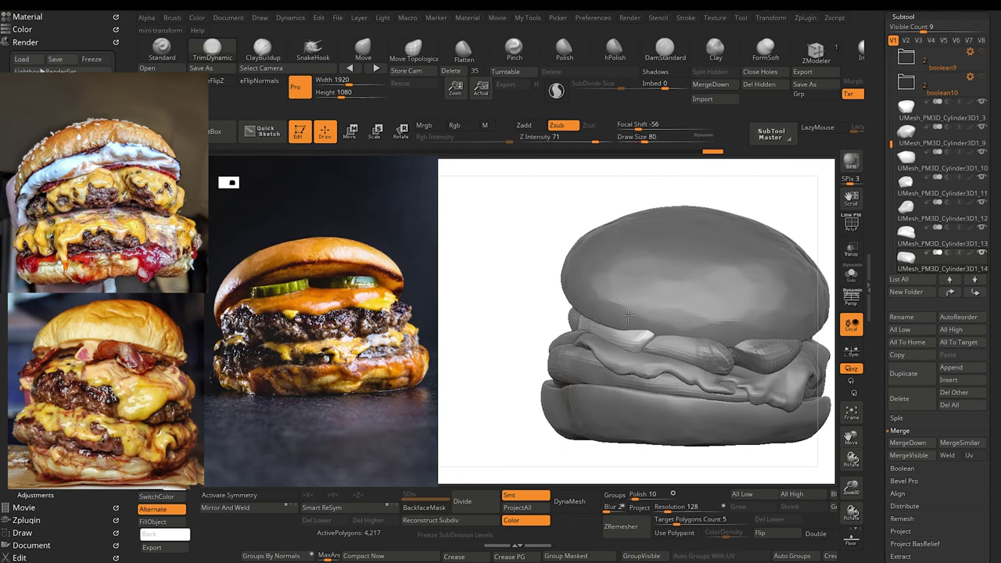
Step: Refine the meeting ends of the two rear left patty chunks with the Move brush at a larger size
click(363, 49)
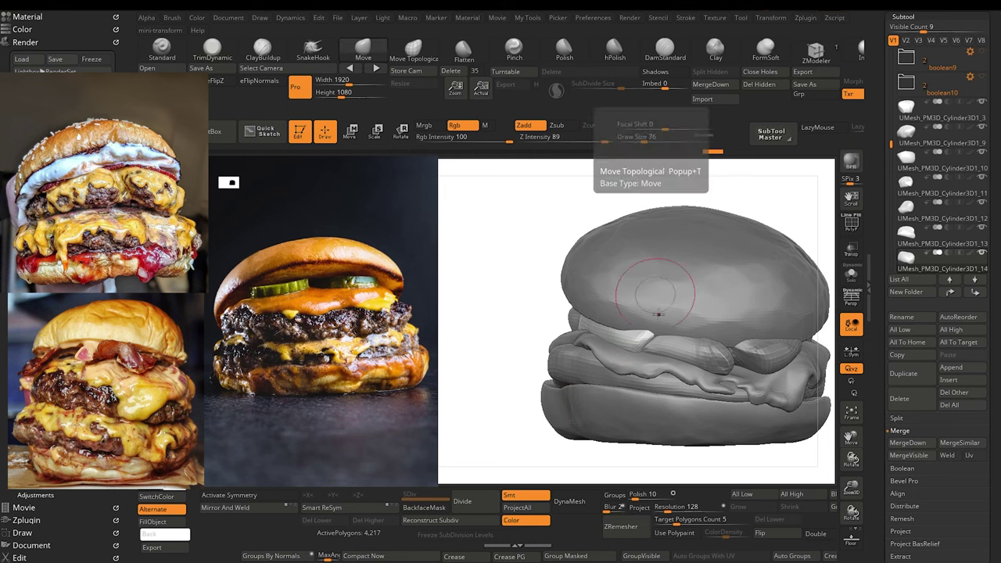
key(])
drag(647, 336, 638, 332)
alt+click(665, 347)
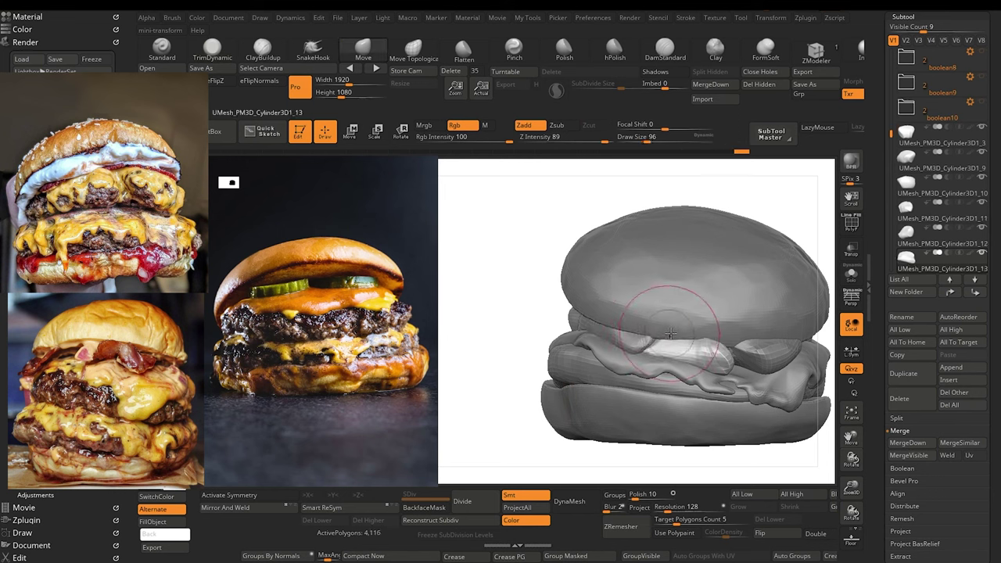
mouse_move(711, 335)
mouse_down()
mouse_move(700, 328)
mouse_move(681, 344)
mouse_up()
Step: Reshape the rear left patty chunk with the Move brush at draw size 68, smoothing it where it meets its neighbours
drag(514, 258, 518, 281)
alt+click(703, 341)
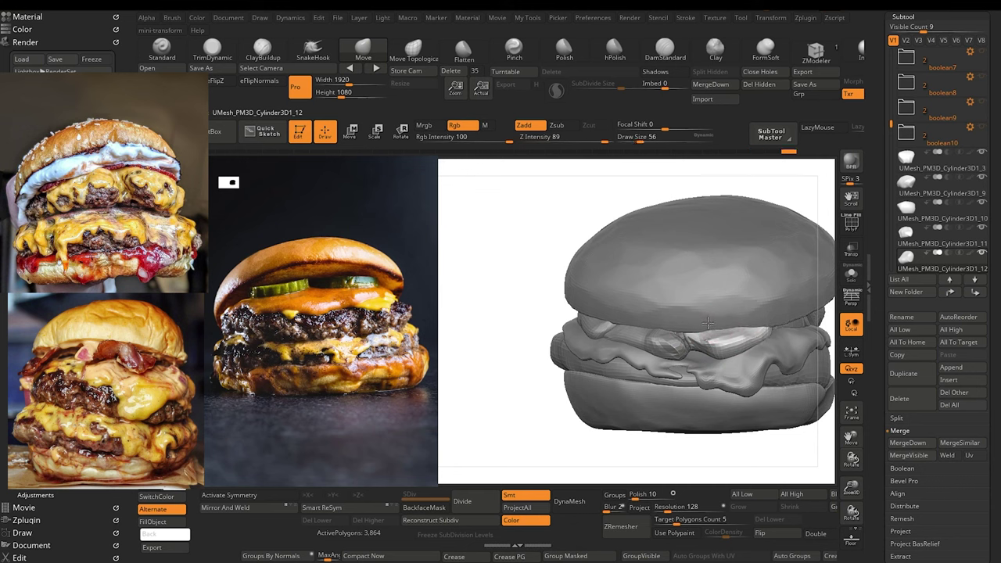
drag(502, 282, 476, 286)
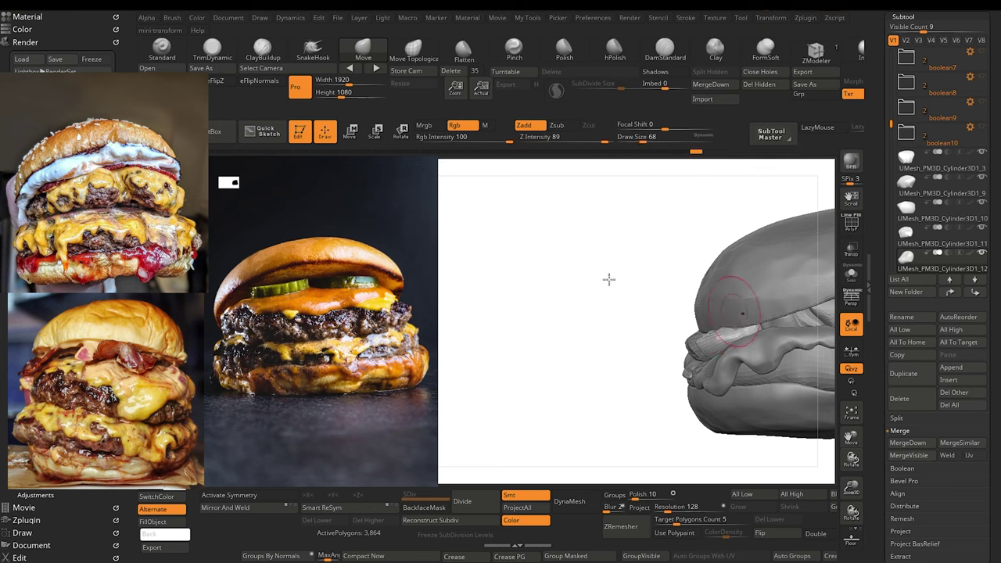
alt+drag(608, 279, 486, 254)
mouse_move(577, 437)
mouse_down()
mouse_move(561, 422)
mouse_move(558, 272)
mouse_move(527, 286)
mouse_up()
shift+drag(541, 347, 576, 271)
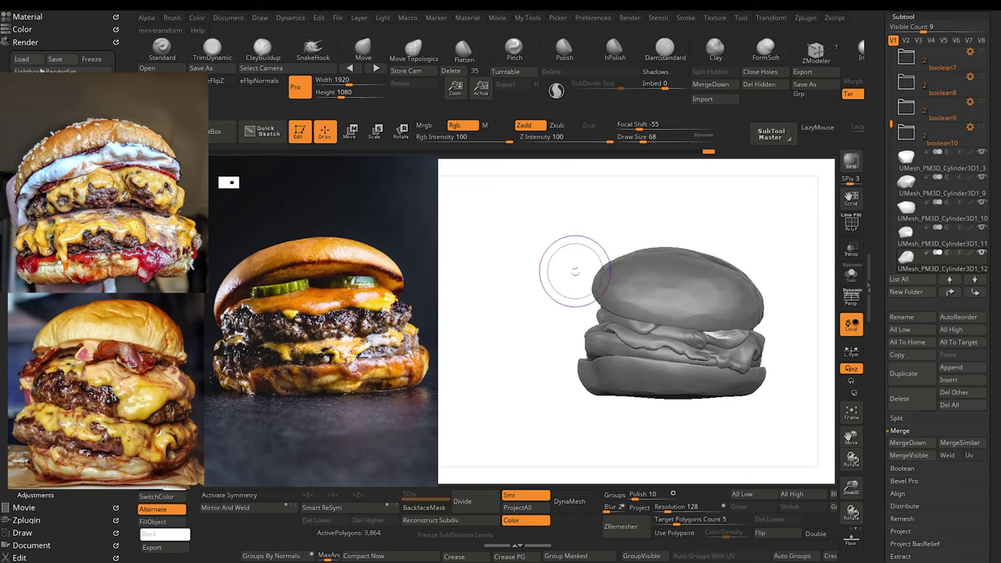
alt+drag(527, 326, 537, 316)
mouse_move(519, 394)
alt+mouse_down()
mouse_move(664, 444)
mouse_move(698, 439)
mouse_move(614, 424)
mouse_move(583, 386)
mouse_move(578, 411)
mouse_move(600, 445)
alt+mouse_up()
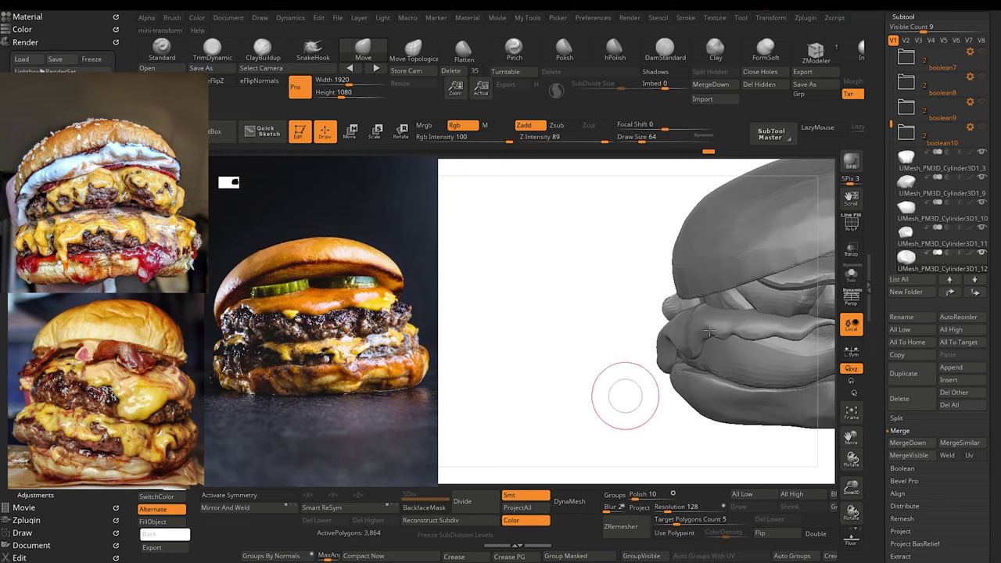
Step: Adjust the lower cheese slice's edge beneath the upper patty with the Move brush at draw size 72
alt+click(699, 330)
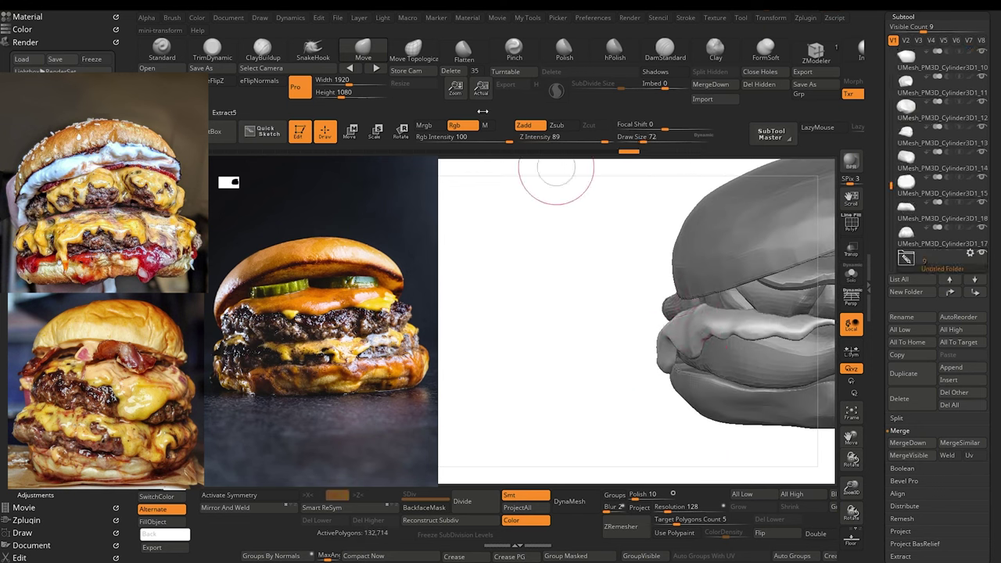
drag(702, 321, 700, 331)
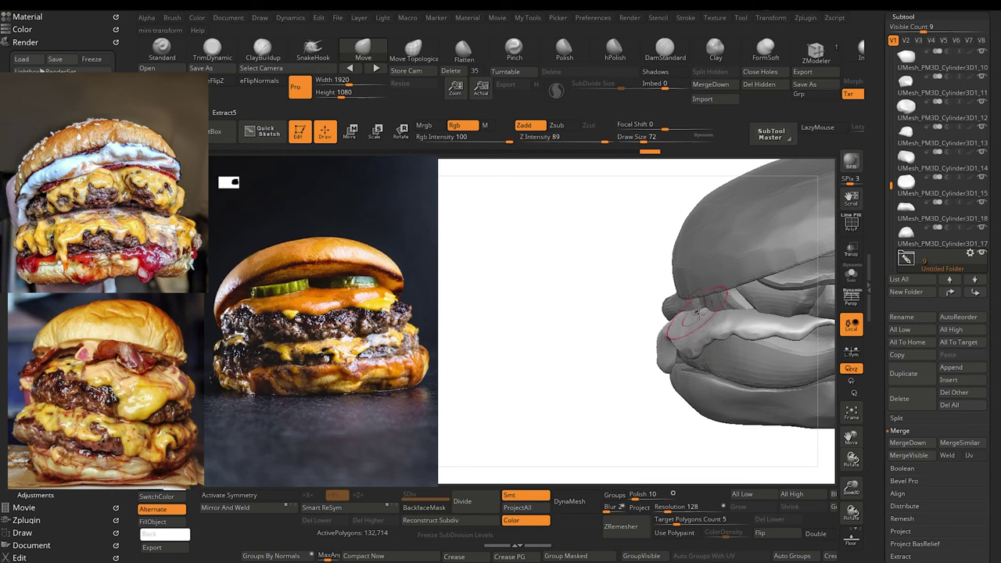
drag(596, 310, 770, 314)
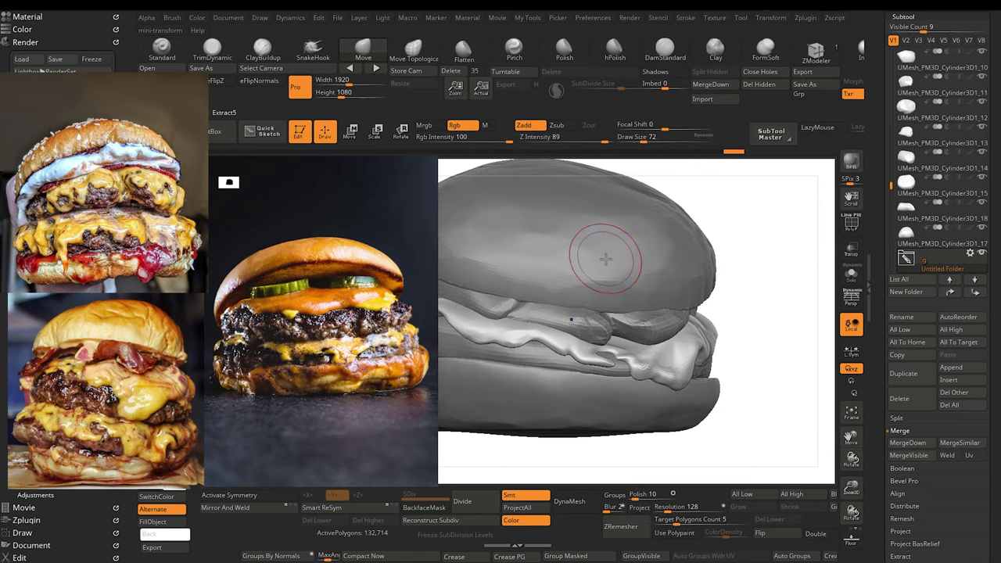
mouse_move(642, 451)
alt+mouse_down()
mouse_move(623, 425)
mouse_move(614, 440)
mouse_move(631, 431)
mouse_move(605, 433)
mouse_move(655, 441)
mouse_move(653, 422)
mouse_move(467, 404)
mouse_move(502, 429)
mouse_move(509, 420)
alt+mouse_up()
mouse_move(509, 421)
alt+mouse_down()
mouse_move(496, 459)
mouse_move(497, 435)
alt+mouse_up()
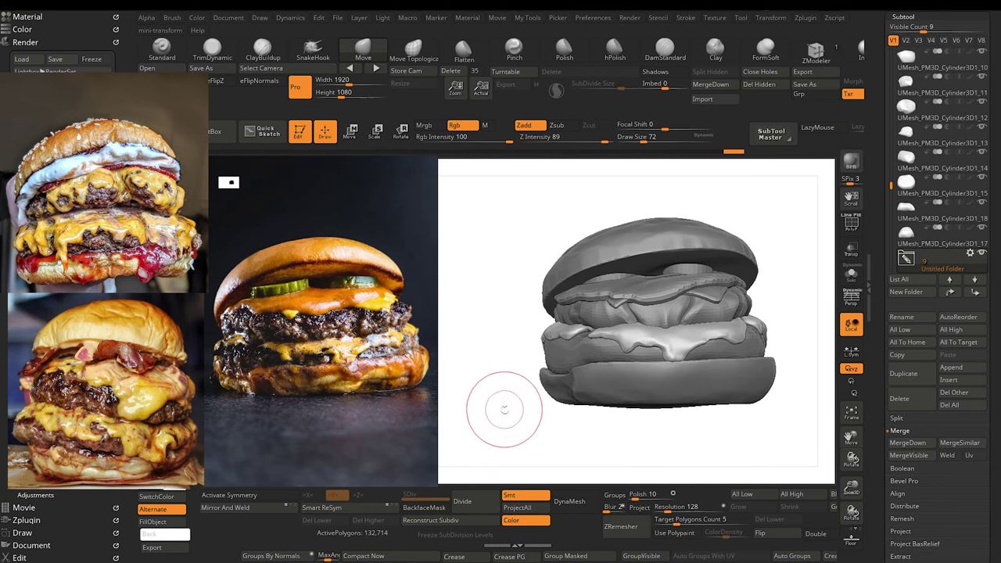
Step: Reshape the meeting ends of the front and front right patty chunks with the Move brush, enlarging the draw size to 112
alt+click(694, 316)
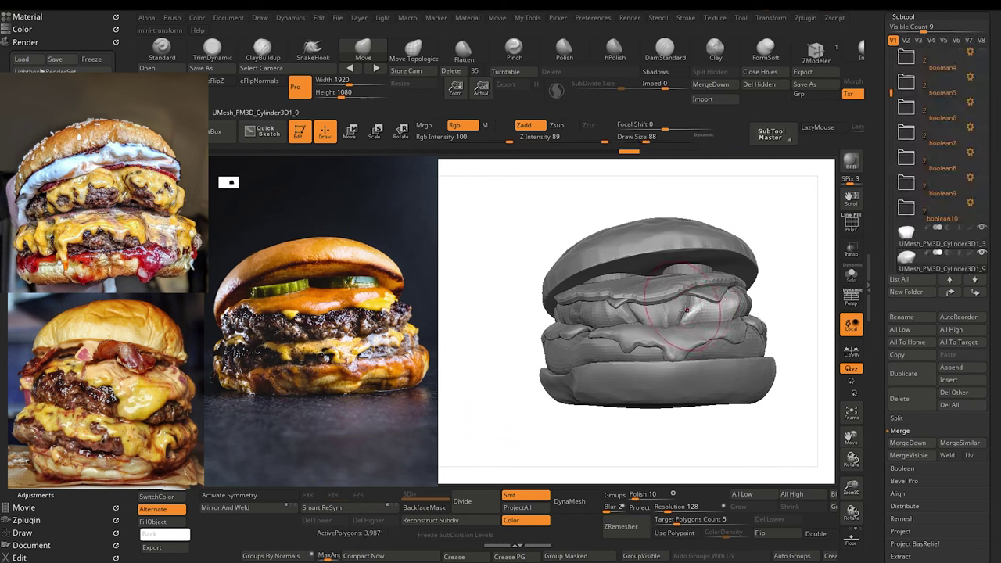
alt+click(683, 313)
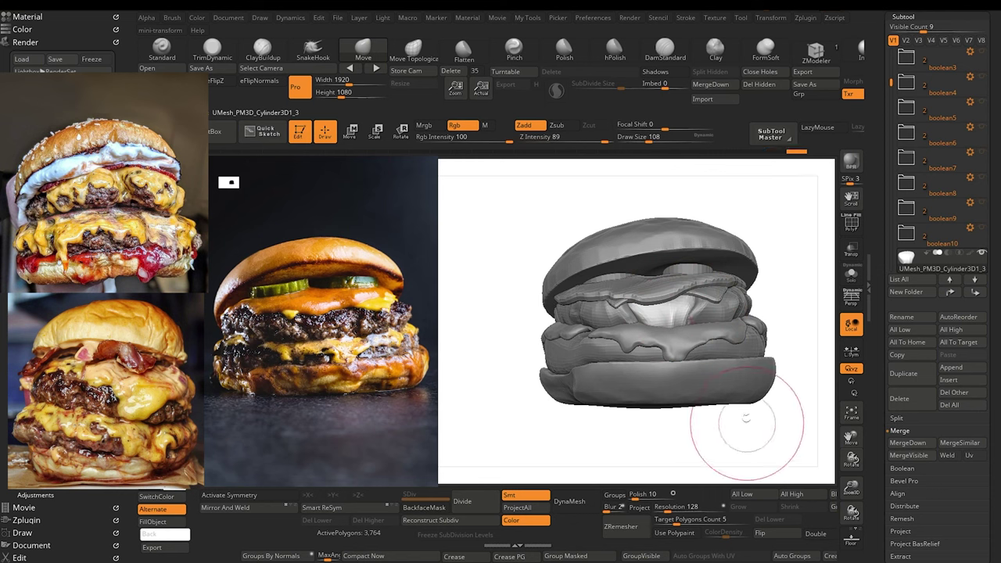
alt+click(702, 321)
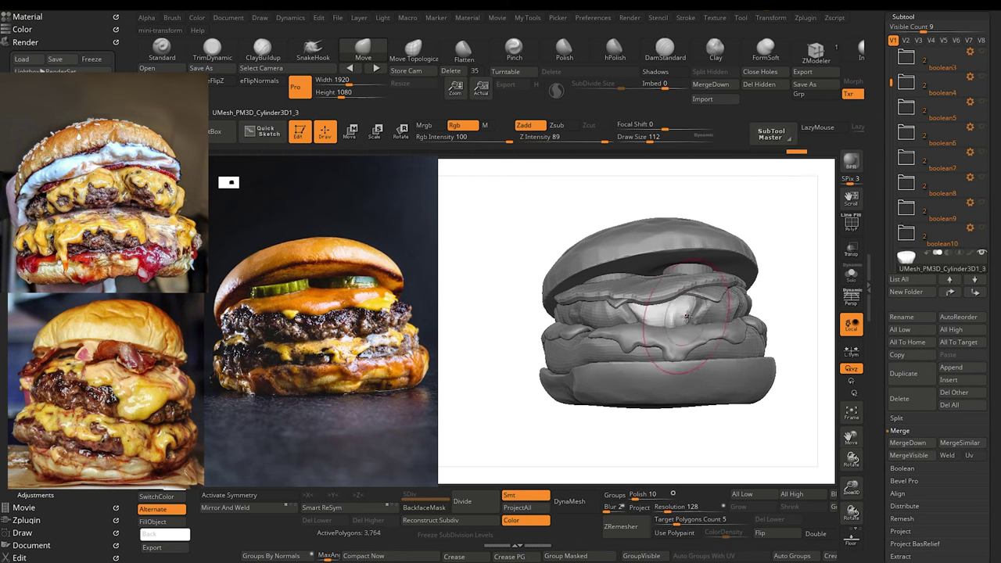
alt+click(687, 321)
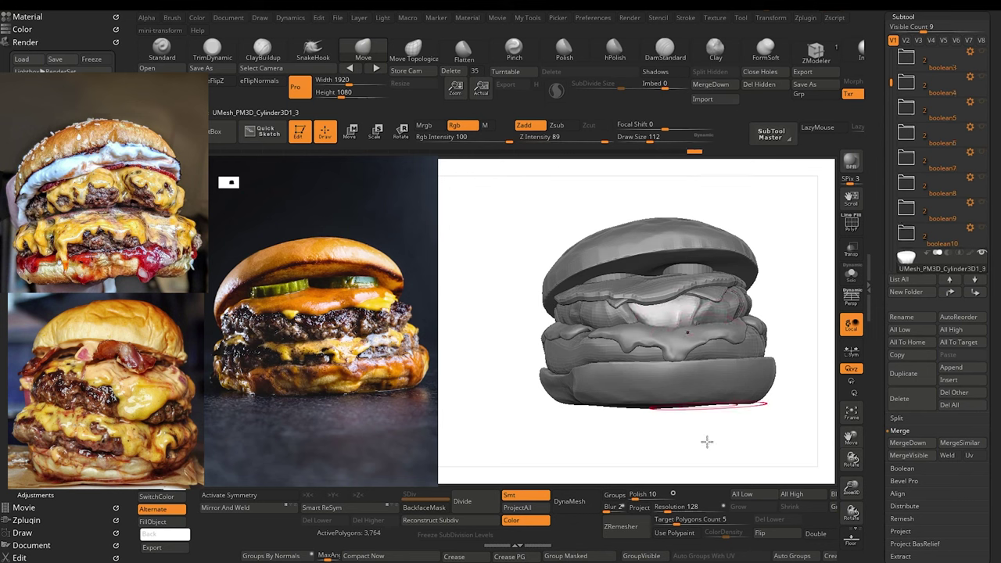
drag(607, 436, 609, 440)
key(bracketleft)
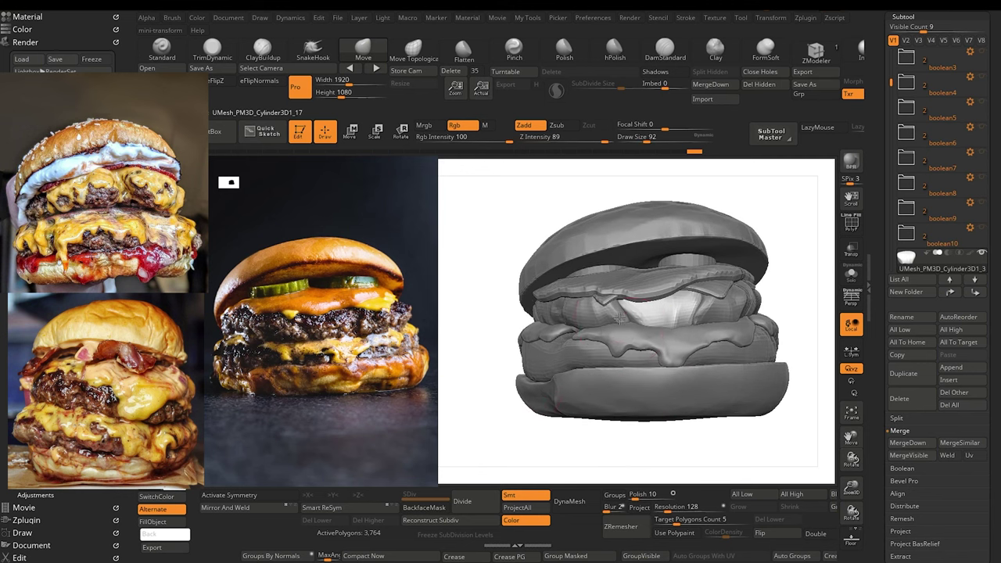
Step: Adjust the front left patty chunk with the Move brush, and work its end with ClayBuildup at draw size 40
alt+click(622, 313)
mouse_move(630, 319)
mouse_down()
mouse_move(608, 302)
mouse_move(626, 327)
mouse_up()
click(264, 51)
key(bracketleft)
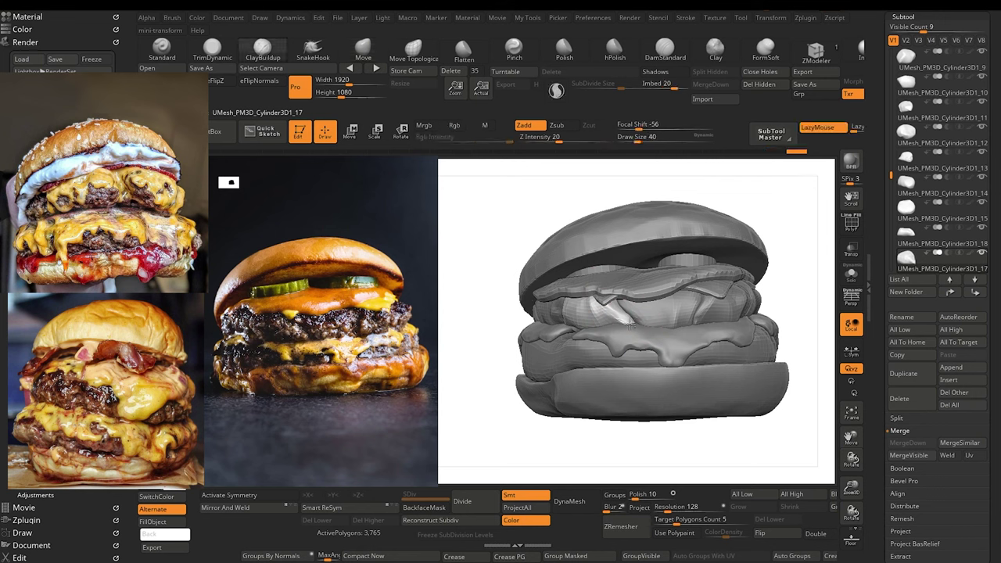
drag(638, 327, 615, 325)
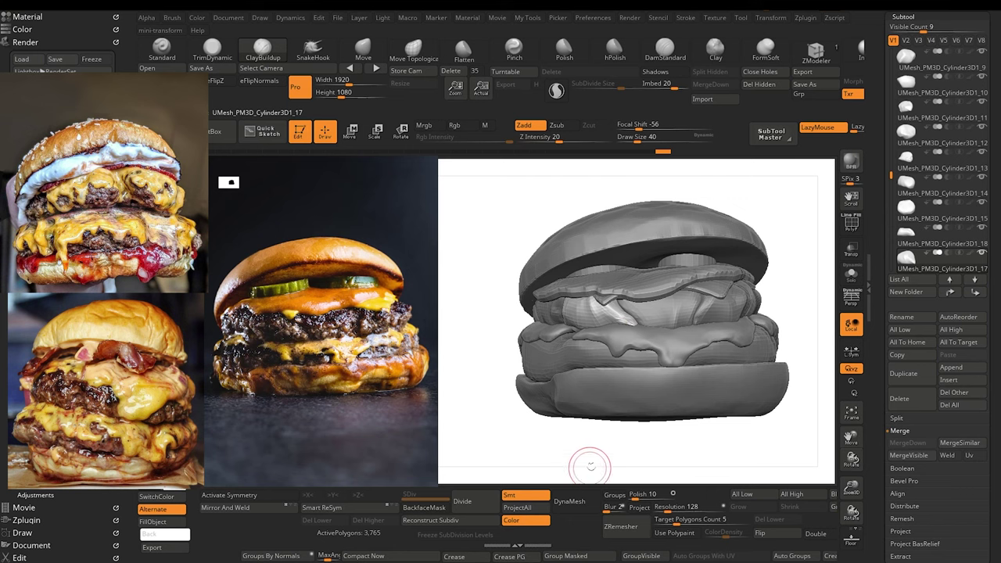
alt+drag(549, 440, 496, 379)
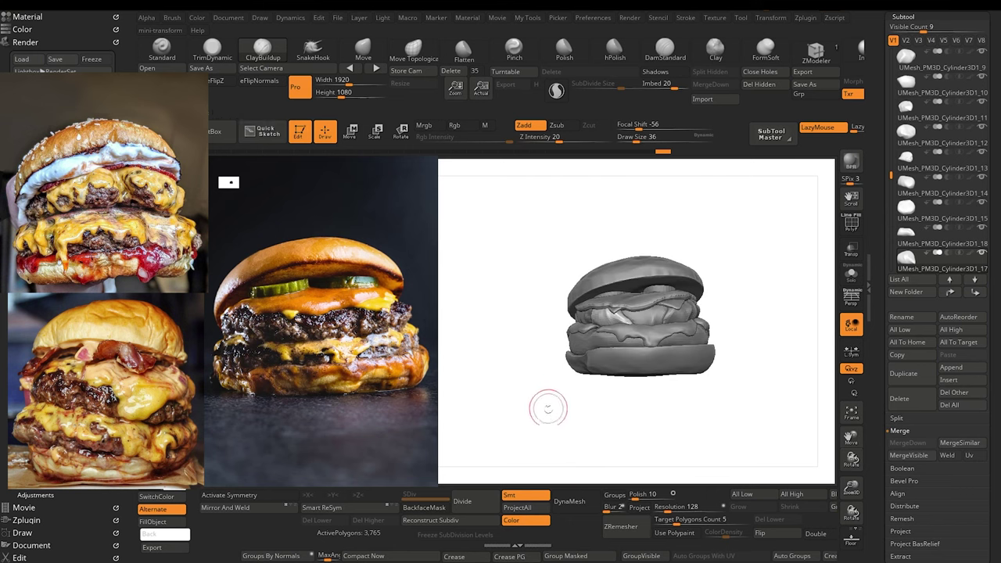
alt+drag(533, 414, 564, 421)
Step: Hide Untitled Folder to isolate the patty pieces and show them from above
drag(889, 214, 890, 198)
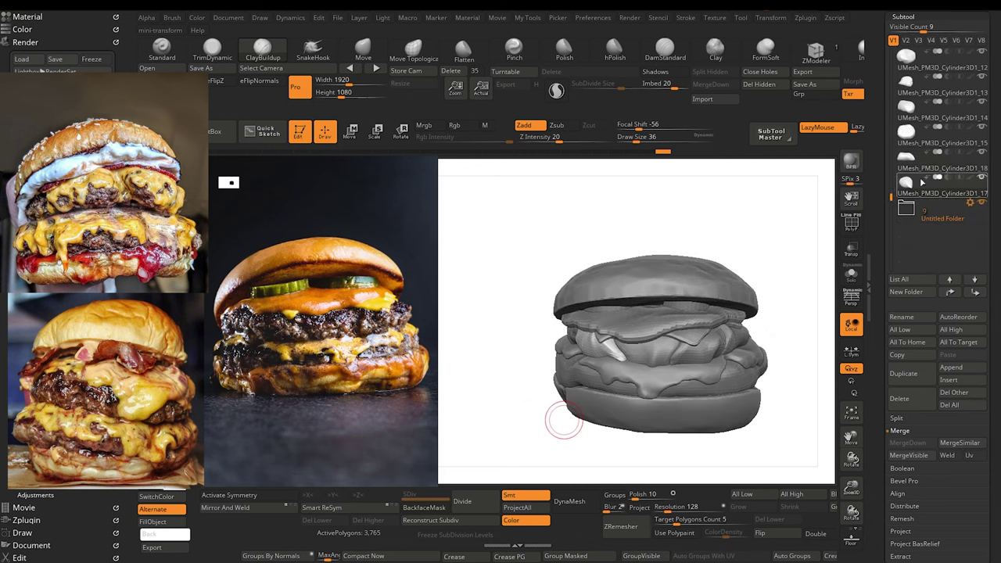
click(981, 205)
drag(544, 409, 547, 433)
alt+drag(546, 368, 526, 430)
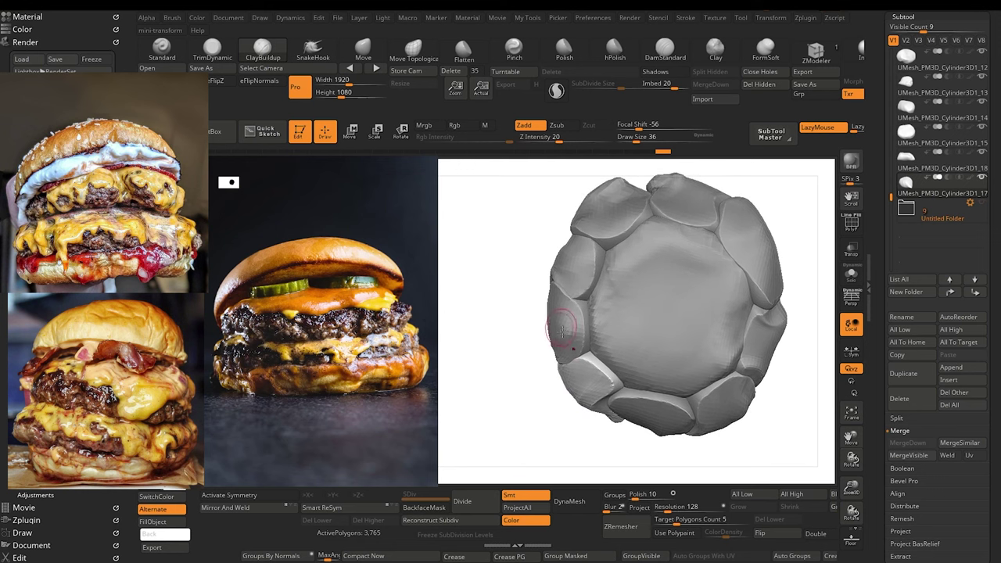
Step: Trim the upper inner edges of the front left and front patty chunks with TrimDynamic at Z Intensity 86 and draw size 56
click(205, 48)
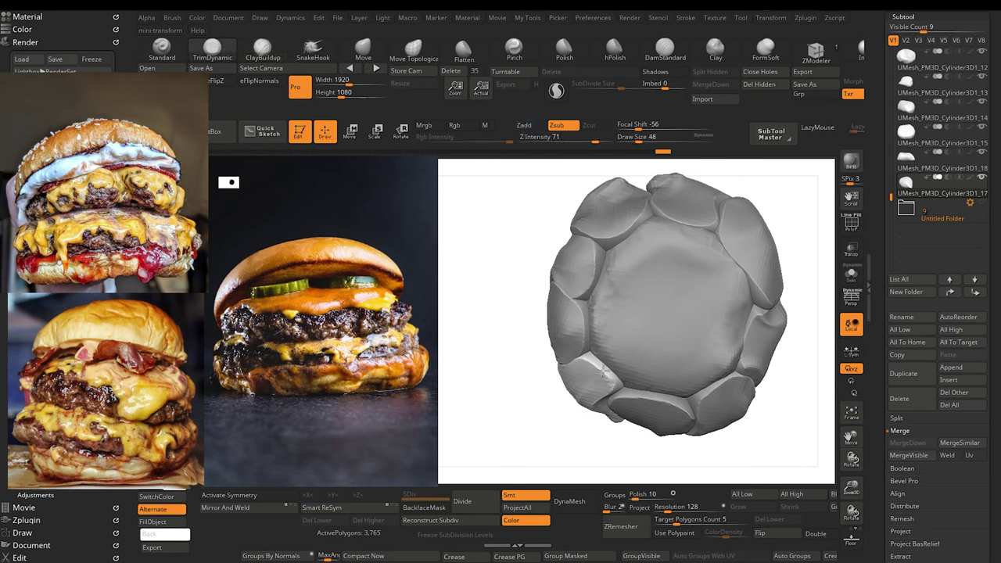
click(603, 137)
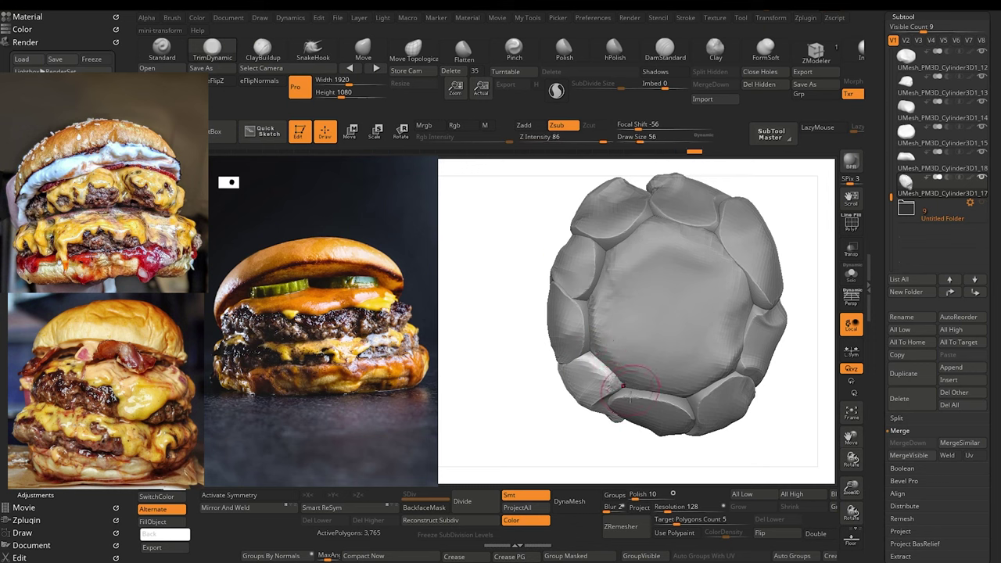
shift+drag(628, 395, 641, 397)
alt+click(635, 410)
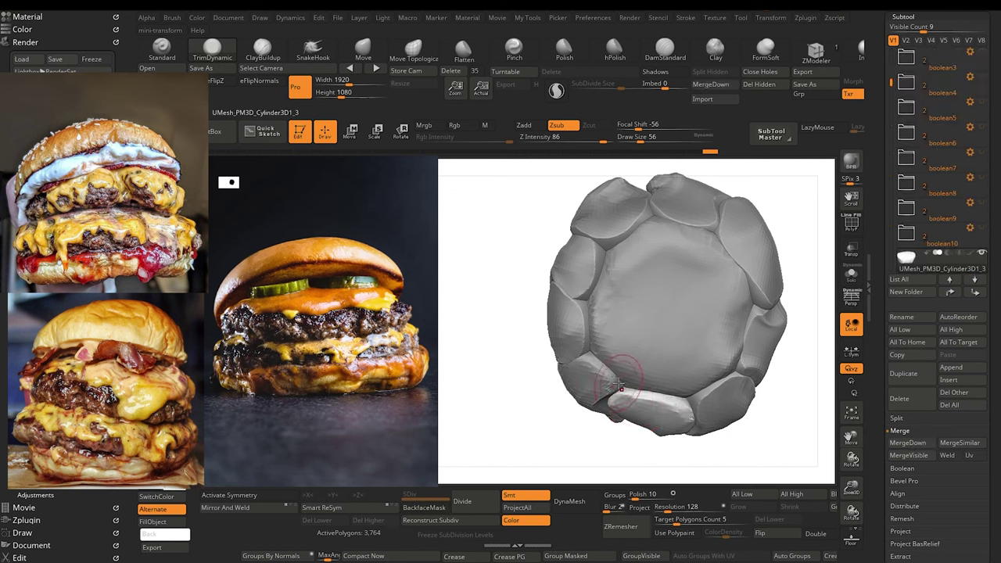
drag(519, 352, 516, 348)
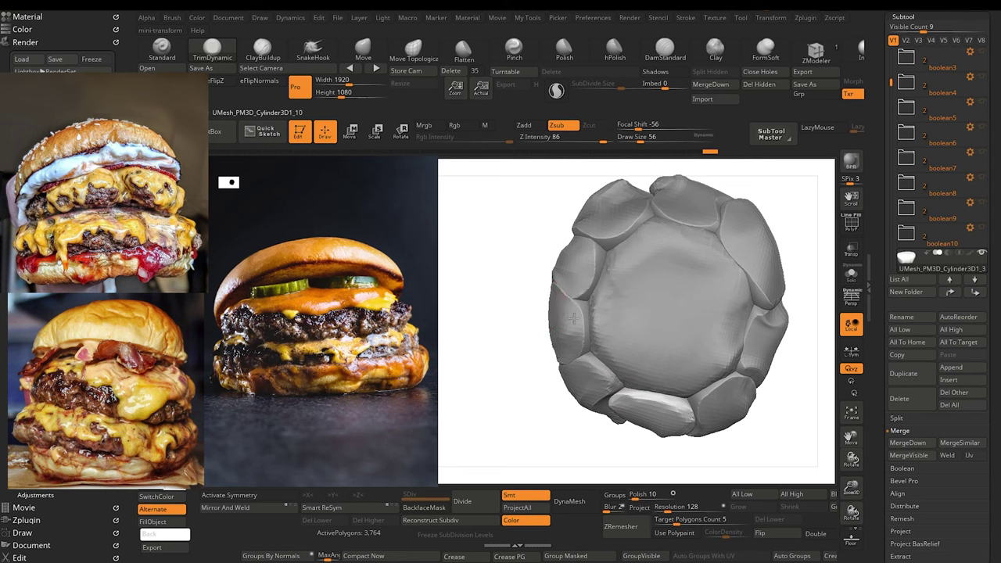
Step: Trim the upper inner edges of the left, rear and long rear right patty chunks with TrimDynamic
alt+click(585, 346)
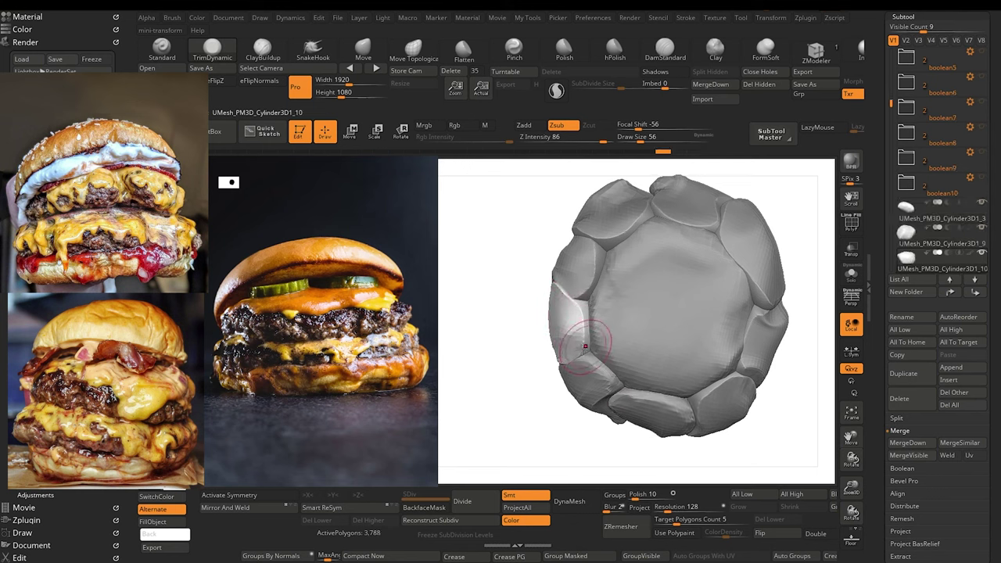
alt+click(591, 275)
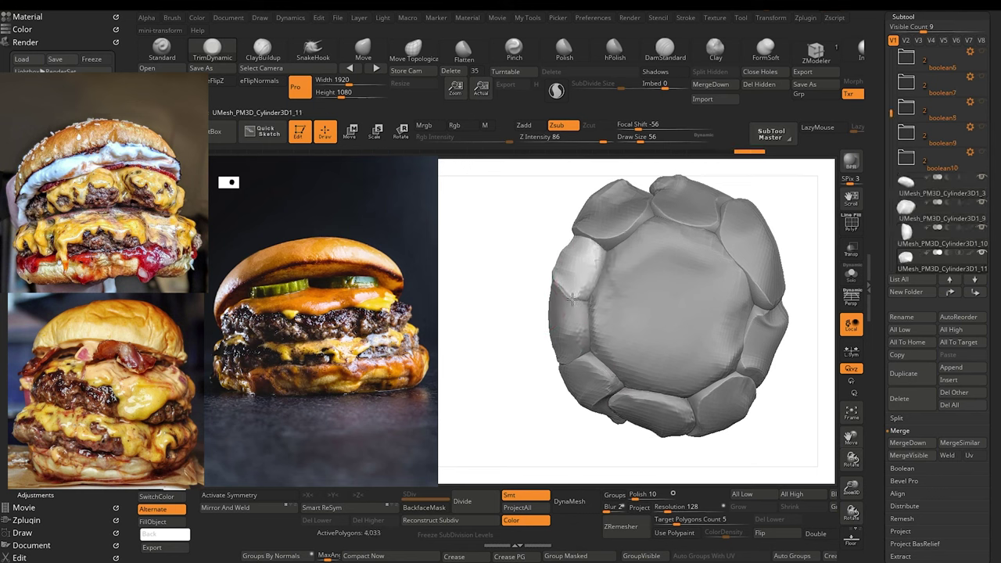
alt+click(612, 227)
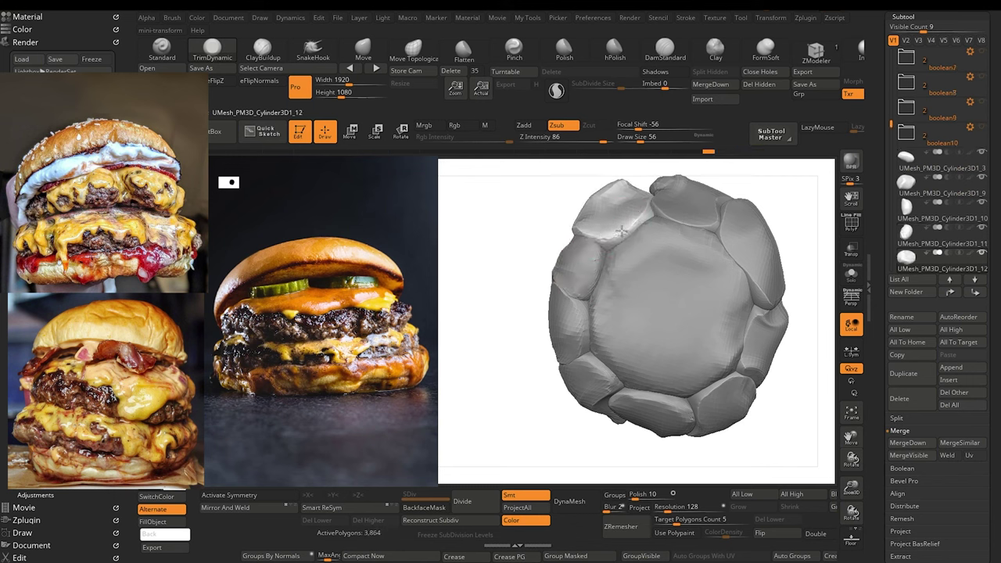
alt+click(679, 203)
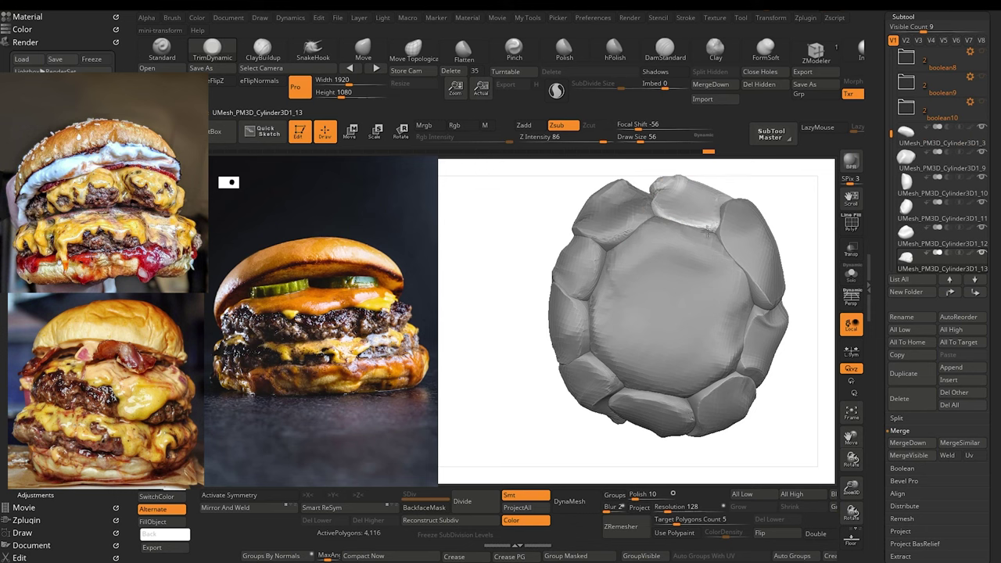
alt+click(731, 208)
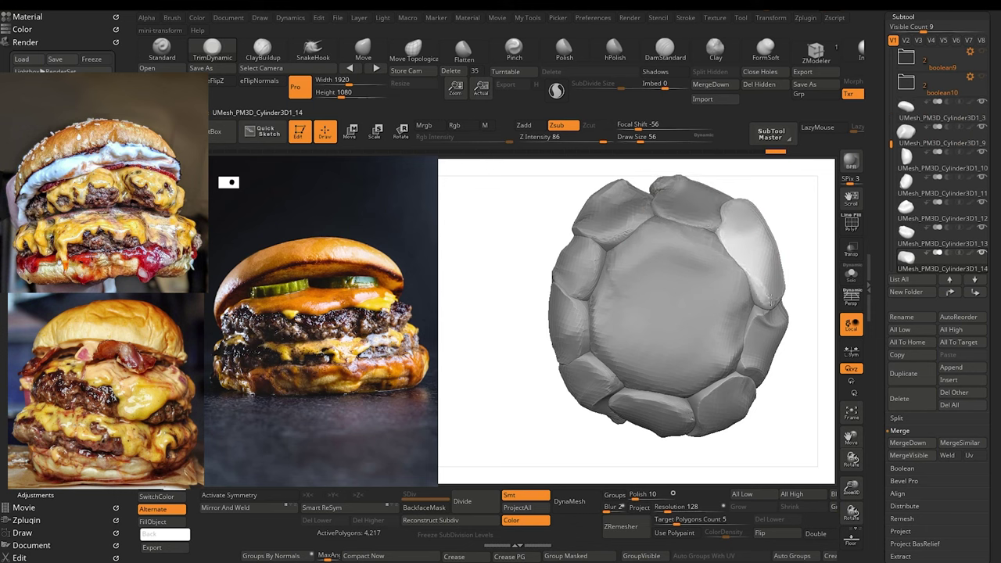
Step: Trim the upper edges of the right side and front right patty chunks with TrimDynamic
alt+click(754, 327)
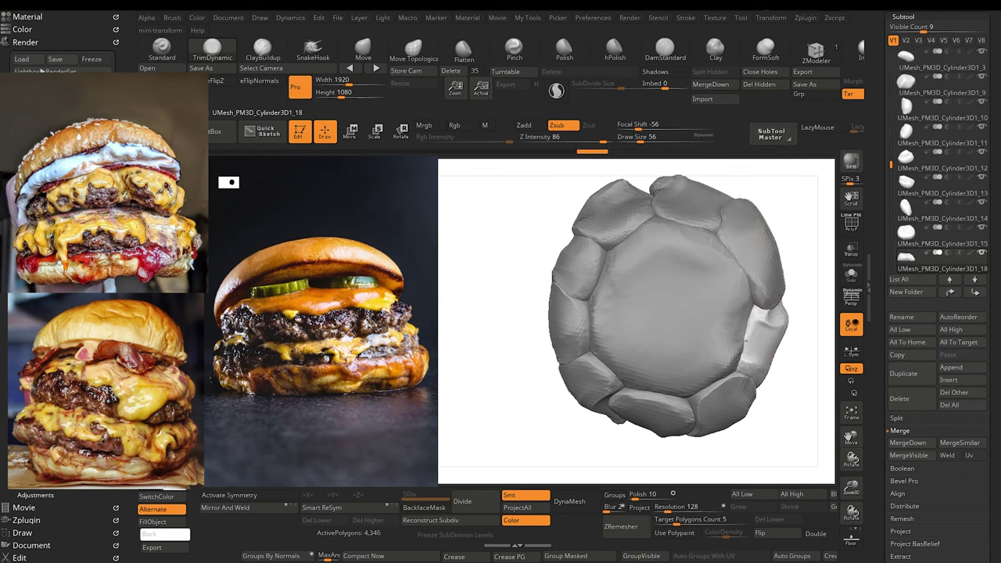
drag(756, 316, 764, 319)
drag(724, 456, 718, 455)
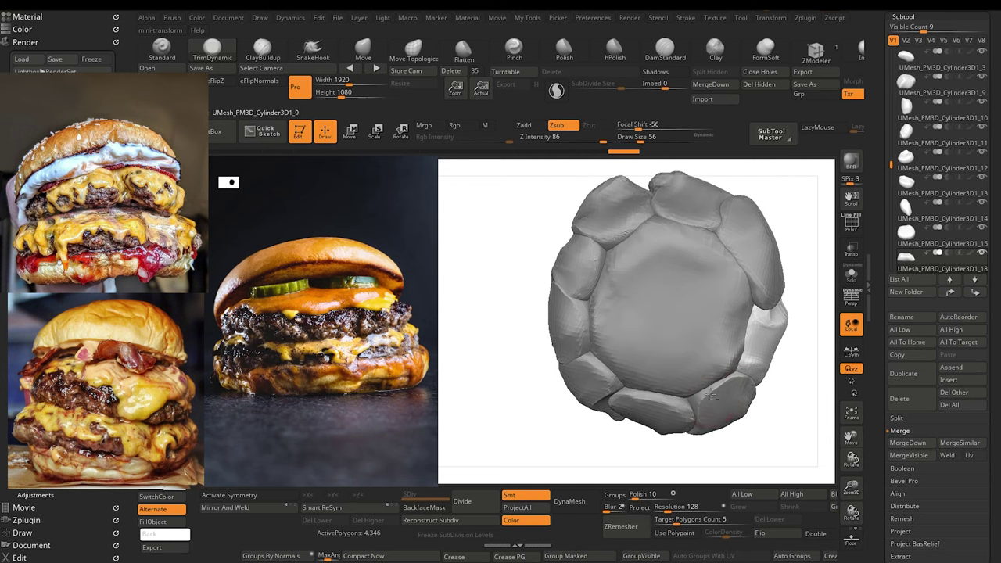
alt+click(712, 396)
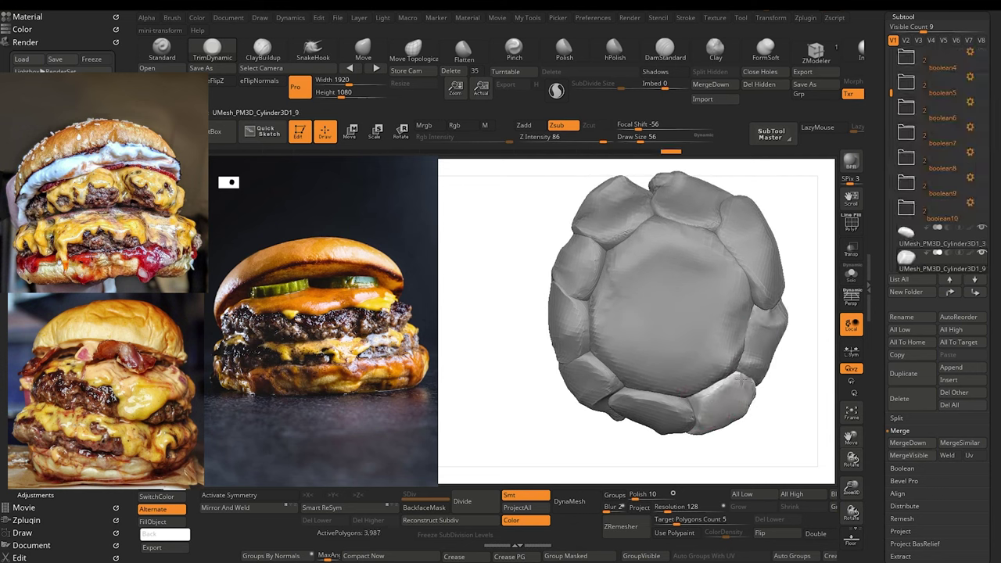
Step: Trim the underside edges of the left and rear left patty chunks with TrimDynamic
drag(515, 345, 585, 348)
mouse_move(585, 348)
mouse_down()
mouse_move(485, 380)
mouse_move(509, 394)
mouse_up()
alt+click(755, 284)
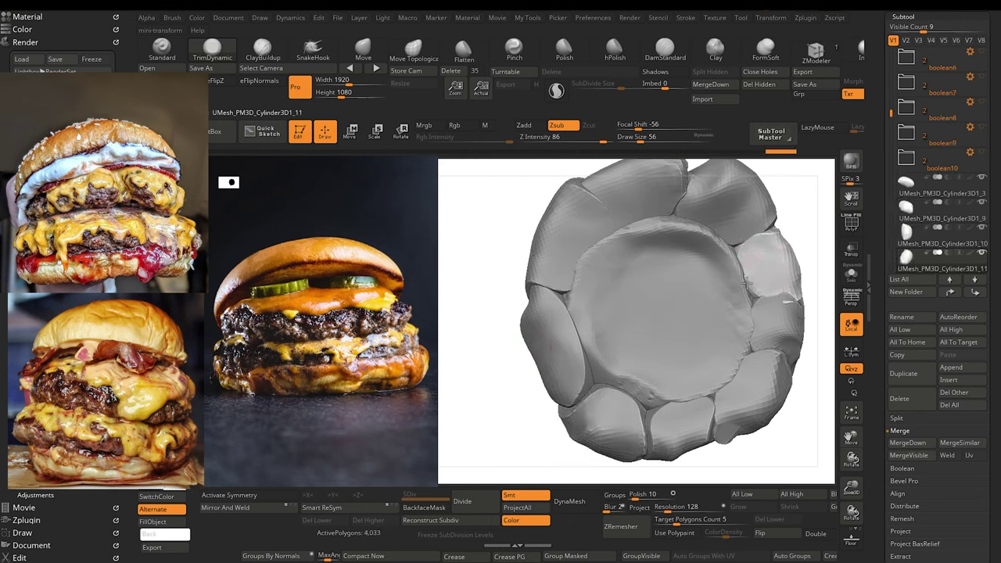
drag(752, 247, 758, 244)
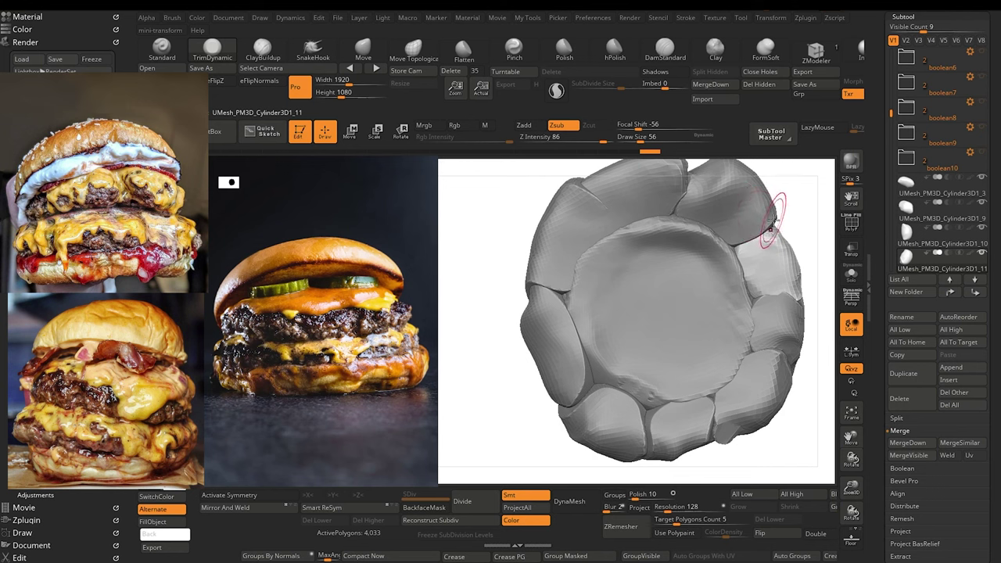
alt+click(764, 210)
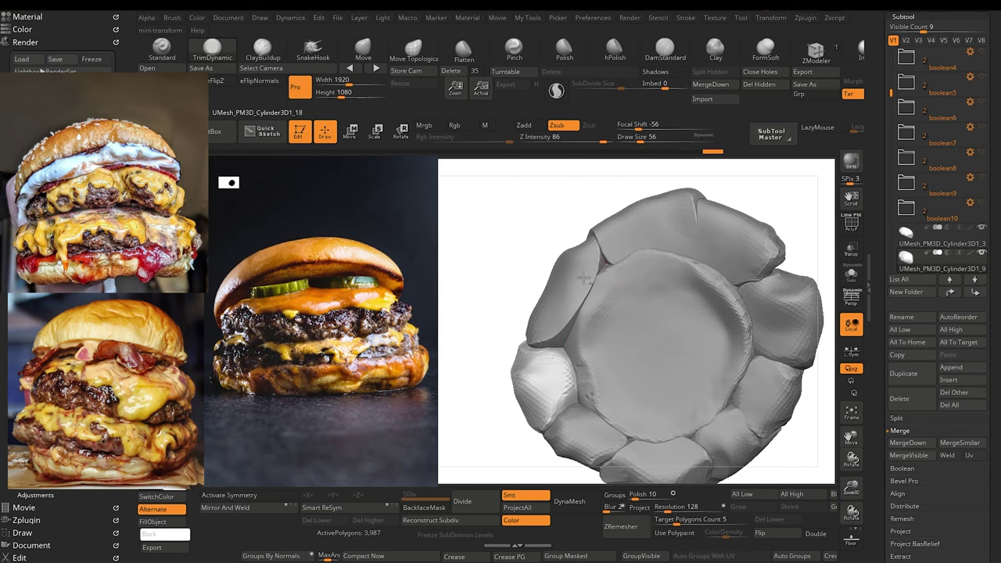
Step: Trim the underside edges of the right side chunk and the long rear right chunk with TrimDynamic
alt+click(585, 281)
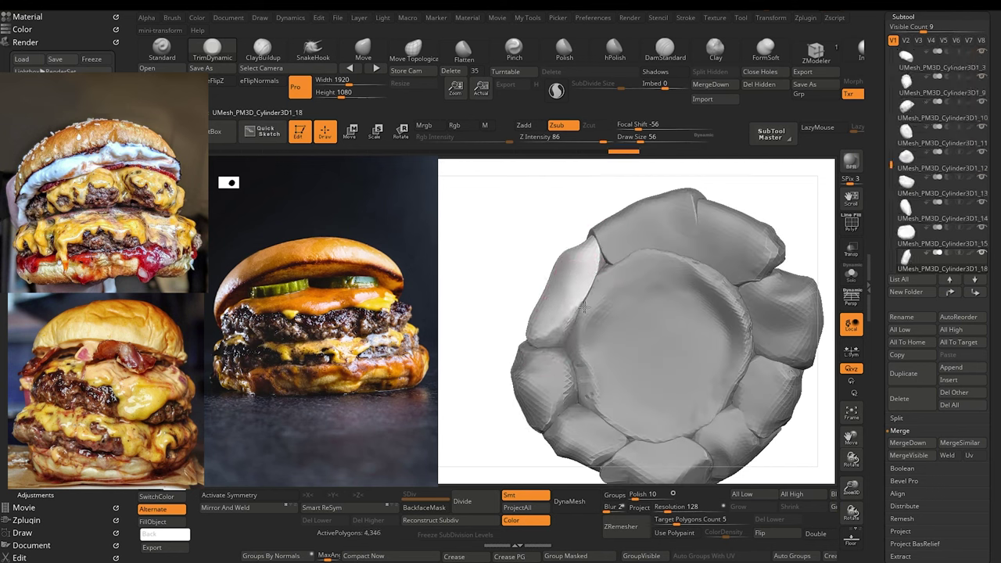
alt+click(617, 235)
drag(602, 257, 610, 264)
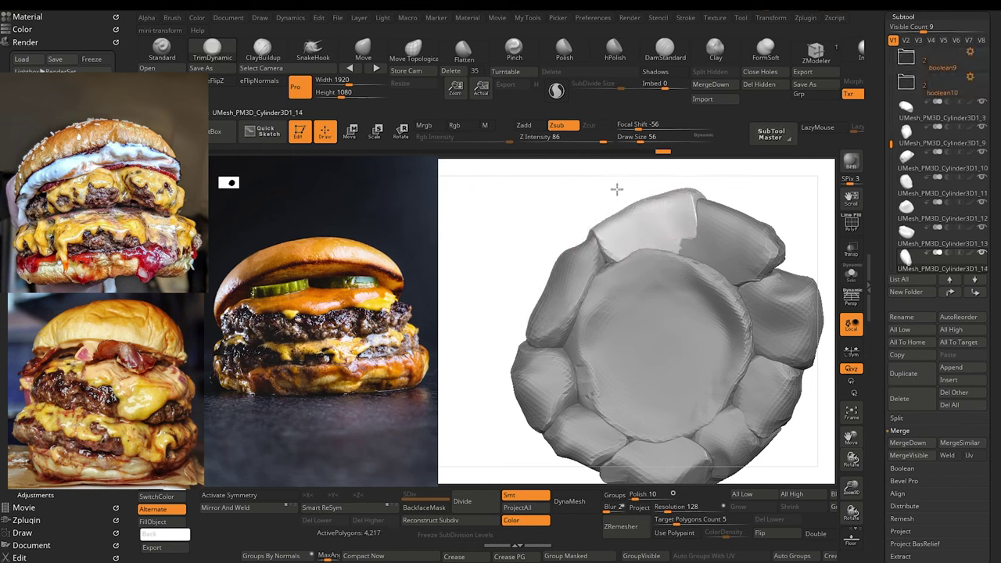
Step: Trim the inner edges of the two adjoining rear chunks and the right side chunk on the patty with TrimDynamic
drag(696, 200, 694, 225)
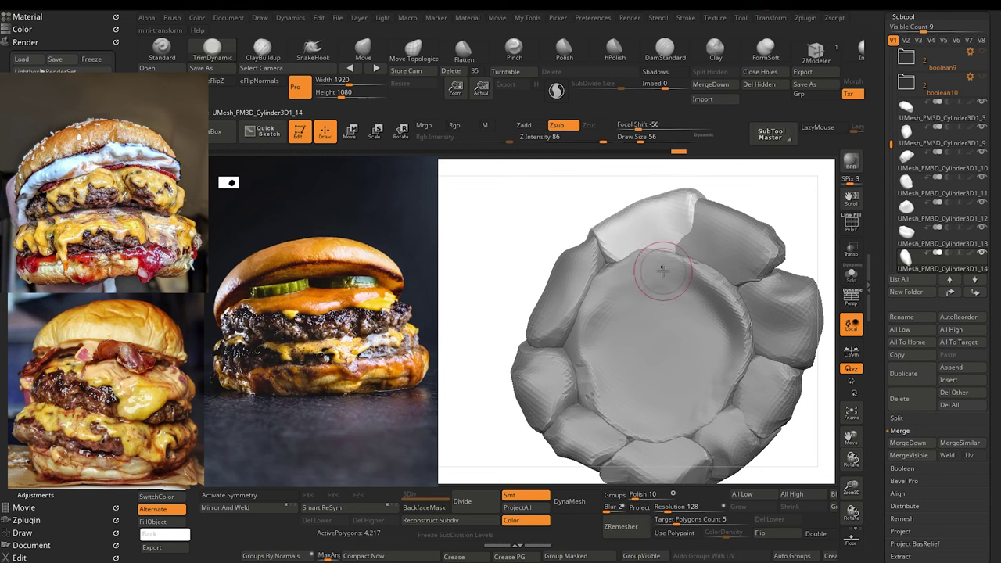
mouse_move(517, 236)
alt+mouse_down()
mouse_move(490, 246)
mouse_move(529, 224)
alt+mouse_up()
alt+click(707, 268)
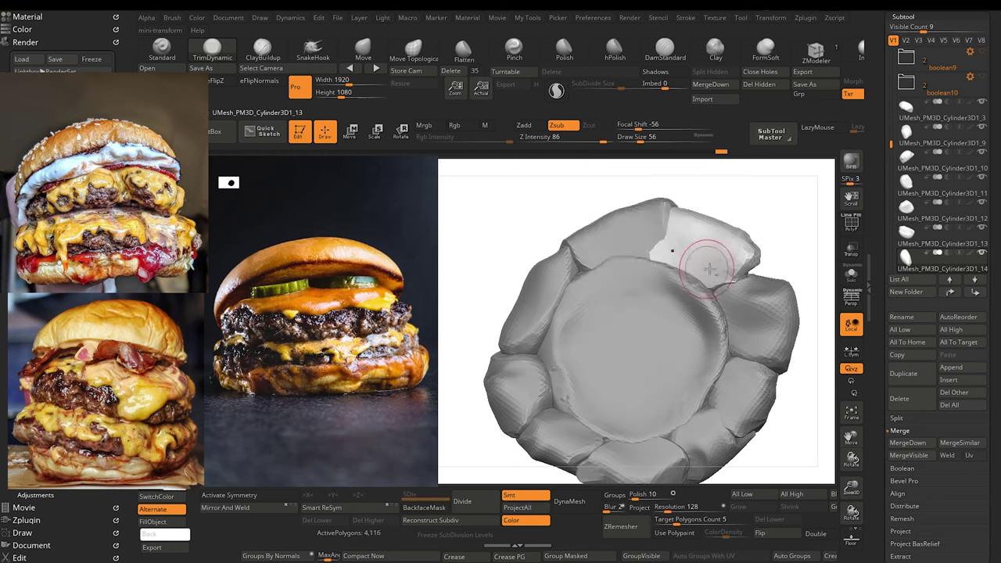
drag(727, 269, 730, 283)
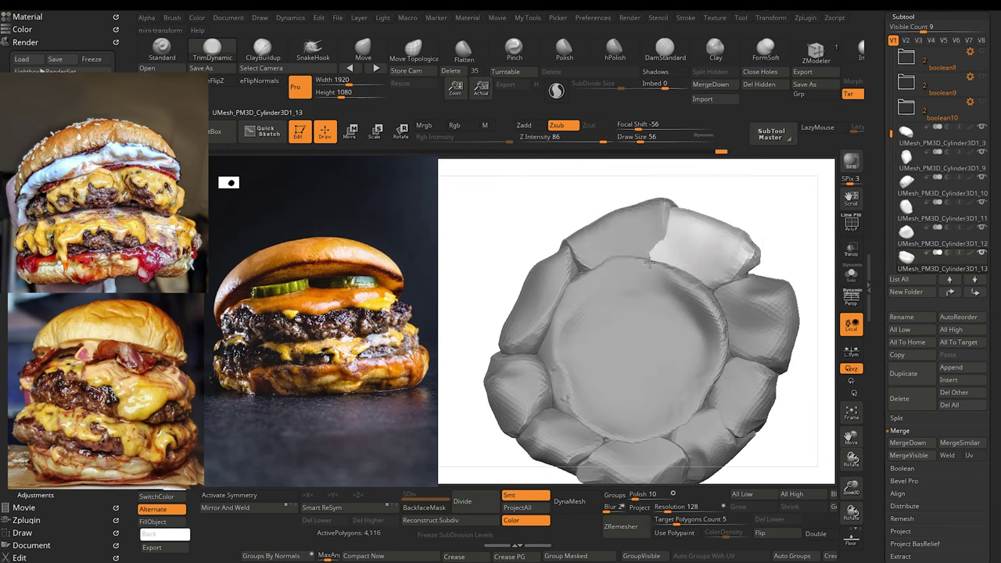
drag(795, 455, 746, 409)
alt+click(701, 364)
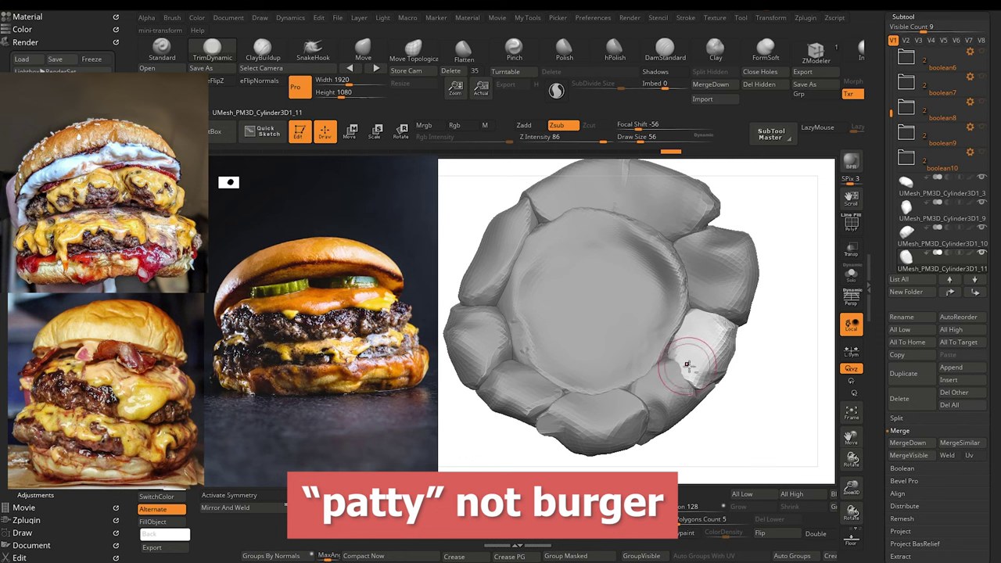
drag(712, 386, 675, 358)
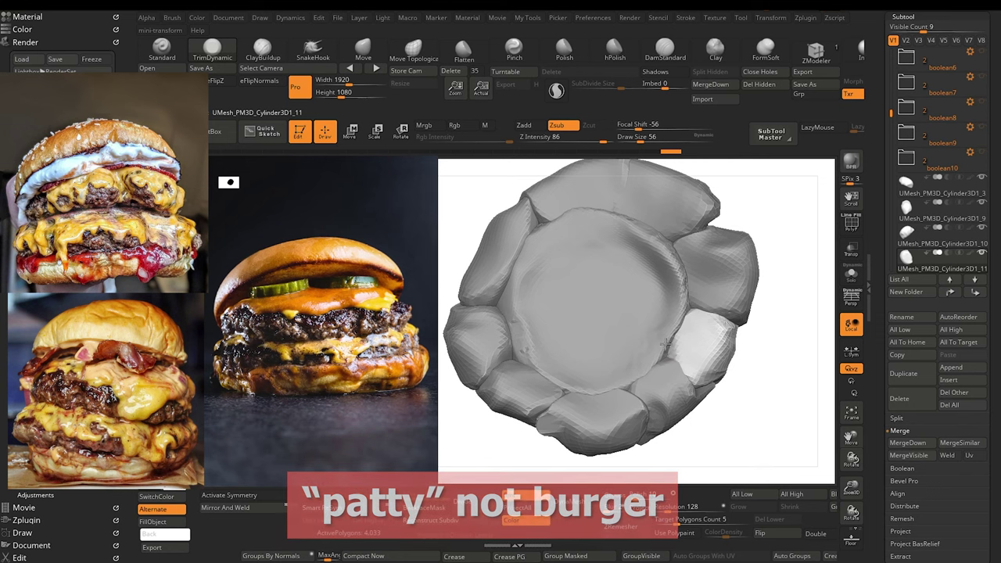
drag(715, 462, 705, 460)
Step: Reshape the rim of the patty's central disc with the Move brush so it fits against the surrounding chunks
alt+click(675, 269)
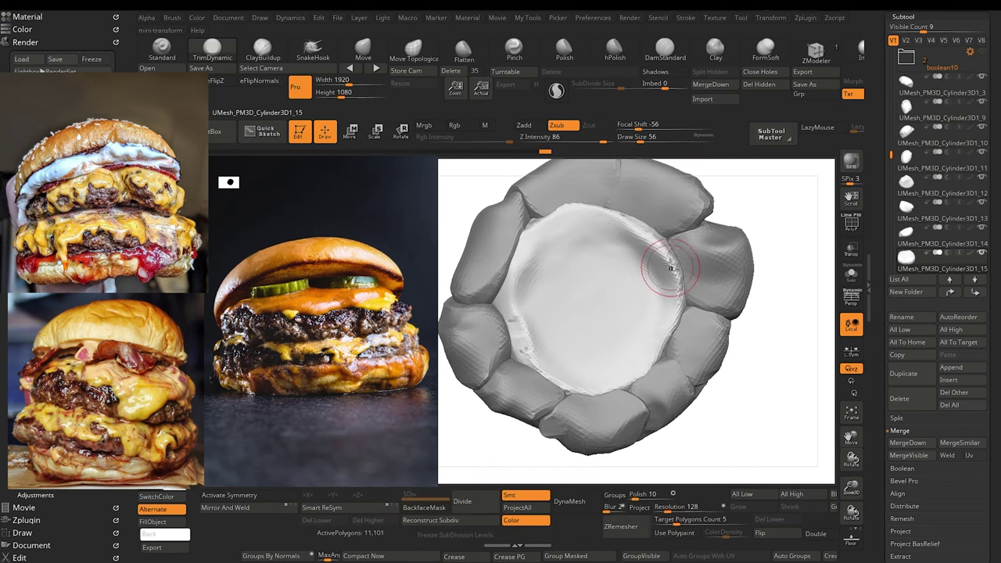
click(365, 43)
drag(676, 265, 661, 239)
mouse_move(675, 279)
mouse_down()
mouse_move(669, 328)
mouse_move(669, 285)
mouse_up()
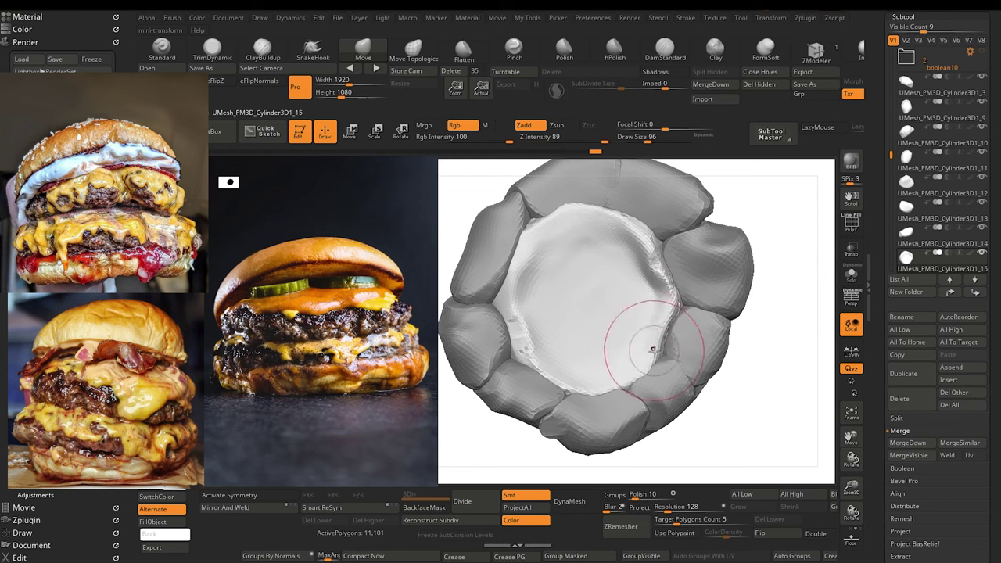
mouse_move(652, 350)
mouse_down()
mouse_move(632, 372)
mouse_move(574, 390)
mouse_up()
drag(520, 339, 513, 352)
mouse_move(528, 216)
mouse_down()
mouse_move(526, 226)
mouse_move(569, 227)
mouse_move(606, 210)
mouse_move(533, 225)
mouse_up()
Step: Adjust the central disc's outline on the patty's opposite face with the Move brush, reducing its Draw Size to 56
mouse_move(736, 457)
mouse_down()
mouse_move(748, 473)
mouse_move(613, 439)
mouse_up()
mouse_move(522, 463)
mouse_down()
mouse_move(637, 457)
mouse_move(642, 438)
mouse_move(793, 467)
mouse_up()
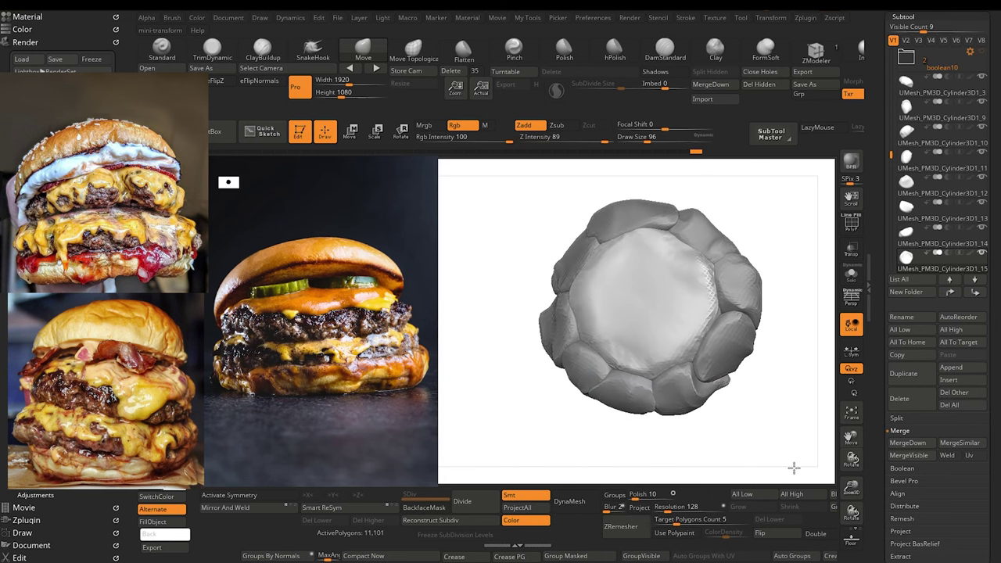
drag(539, 356, 485, 413)
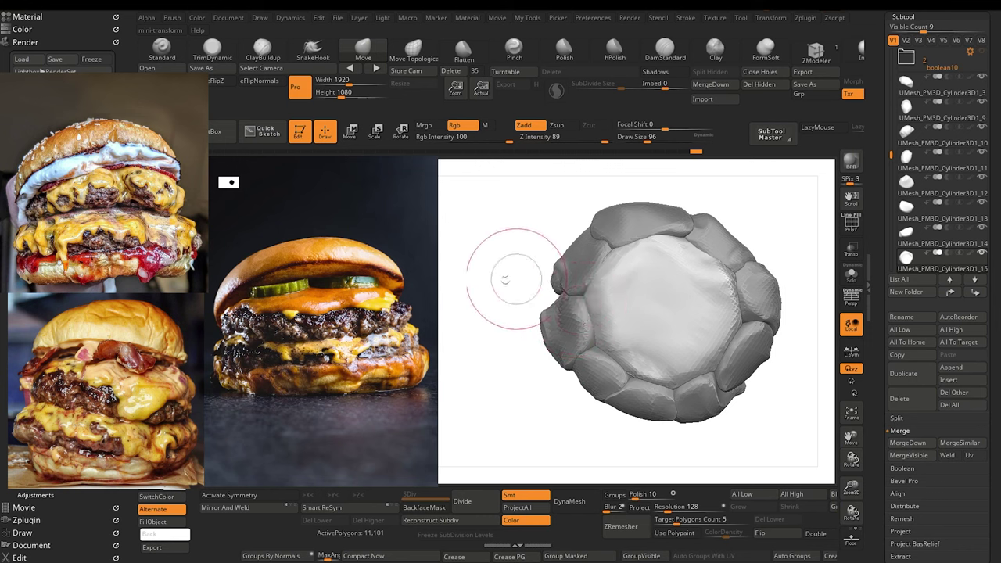
drag(505, 280, 519, 259)
drag(593, 321, 600, 308)
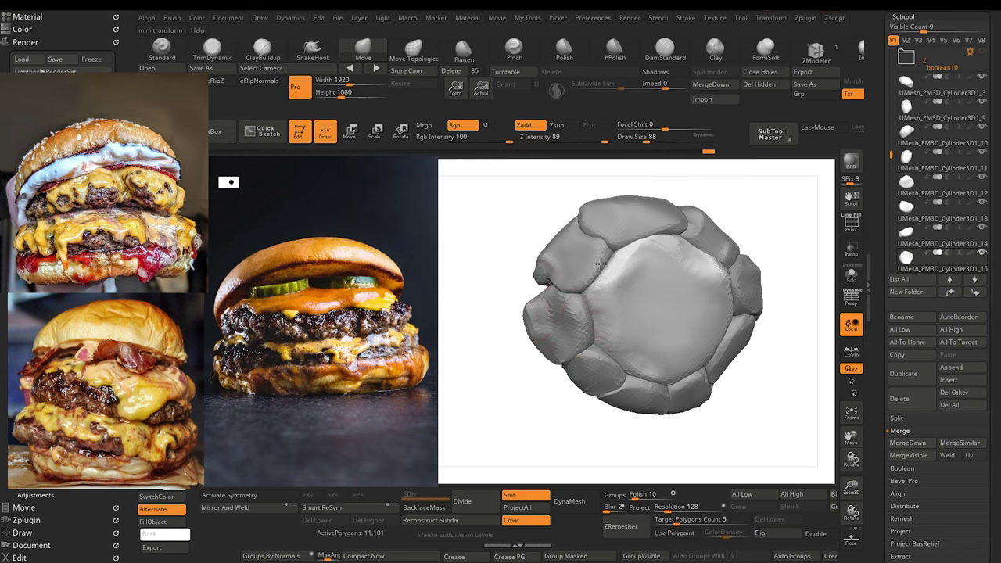
drag(548, 212, 621, 321)
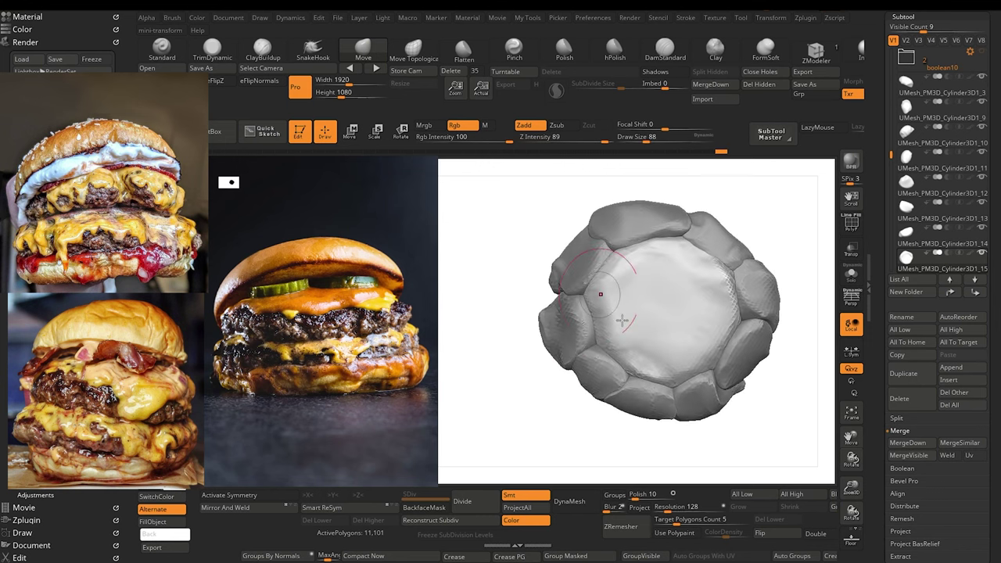
drag(652, 385, 656, 374)
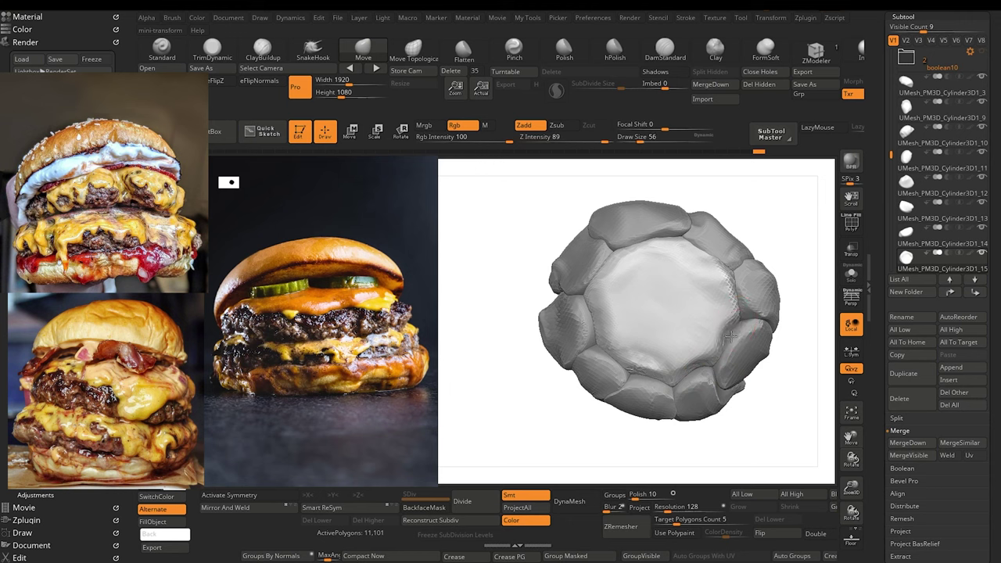
mouse_move(730, 289)
mouse_down()
mouse_move(719, 259)
mouse_move(733, 284)
mouse_up()
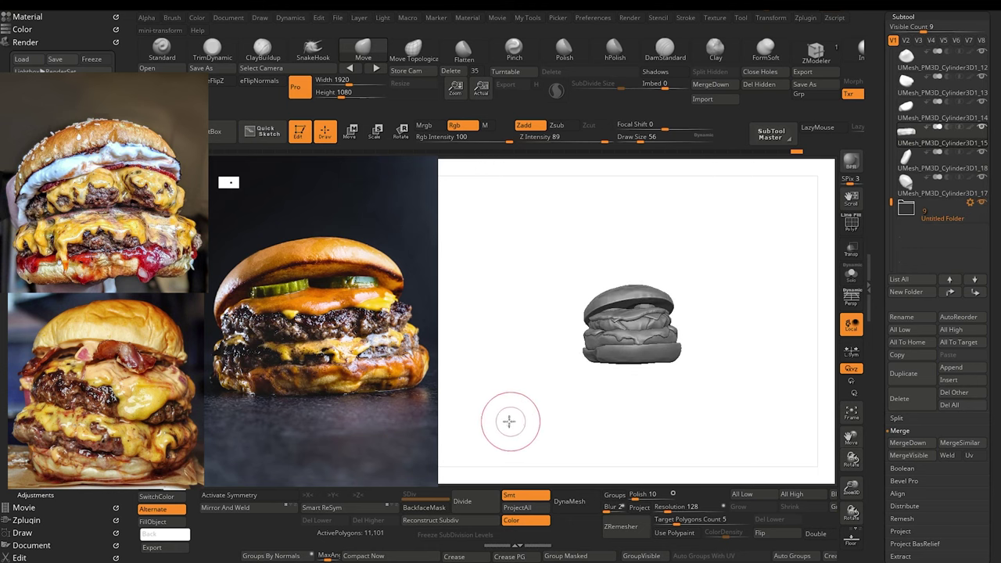
Step: Shift the top bun slightly upward and back over the fillings of the full burger
mouse_move(509, 420)
alt+mouse_down()
mouse_move(503, 435)
mouse_move(532, 425)
mouse_move(496, 427)
mouse_move(496, 453)
mouse_move(495, 443)
alt+mouse_up()
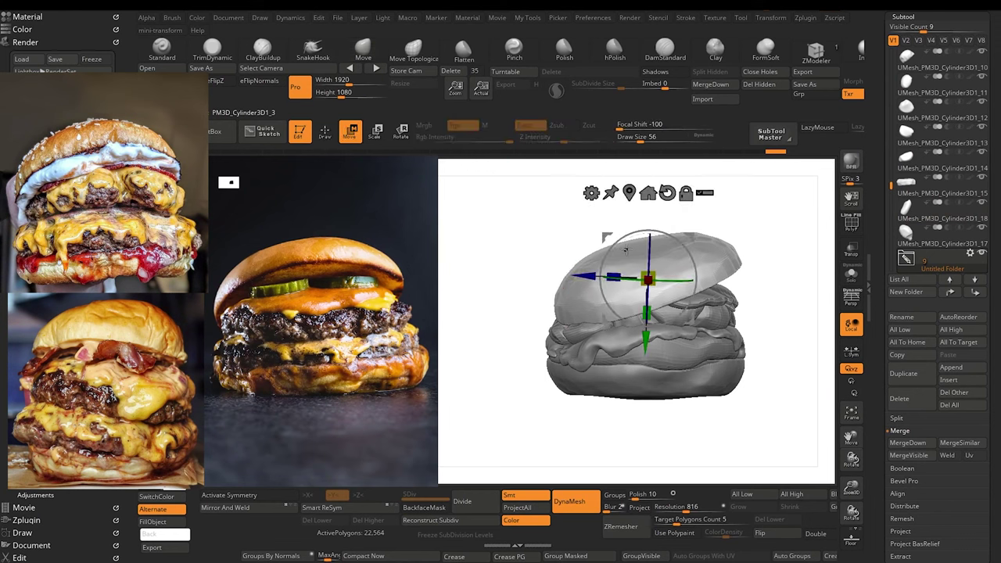
drag(607, 237, 605, 235)
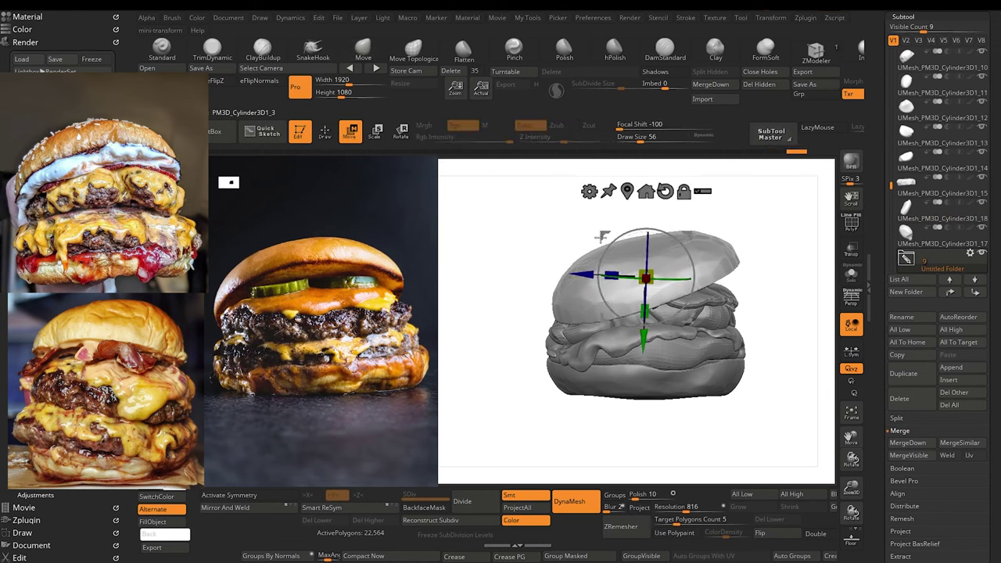
drag(510, 279, 471, 279)
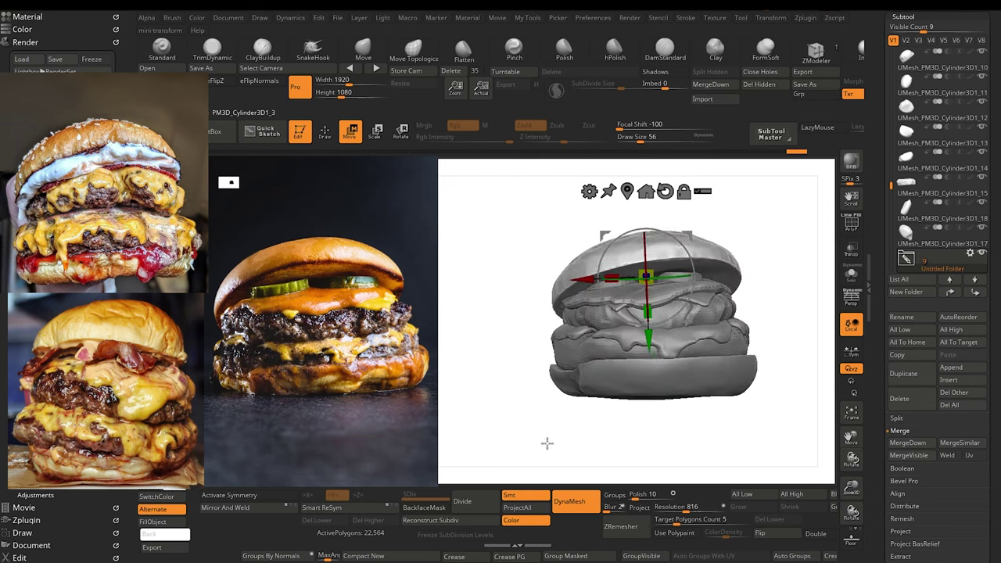
drag(537, 439, 531, 394)
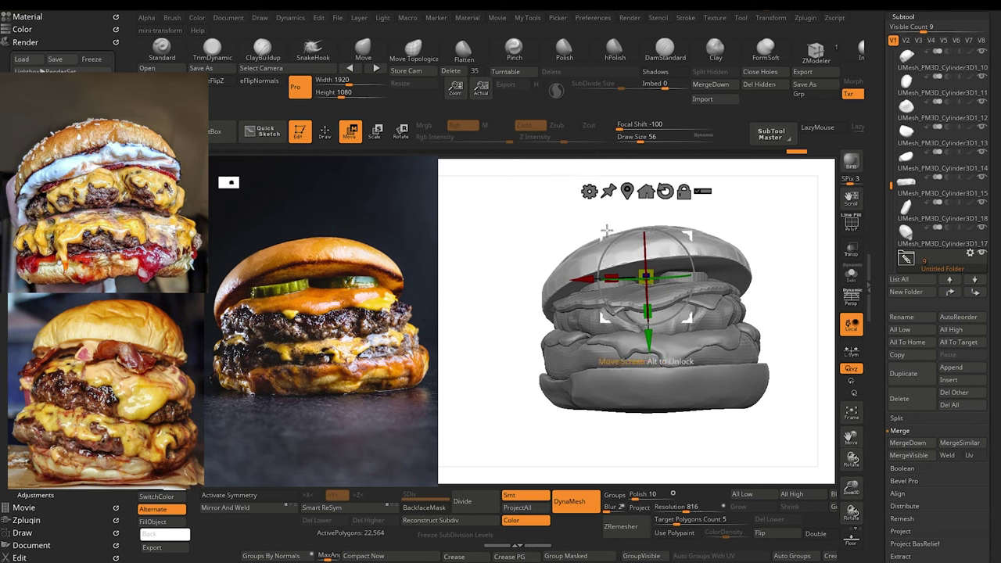
drag(606, 230, 605, 229)
alt+drag(541, 384, 565, 343)
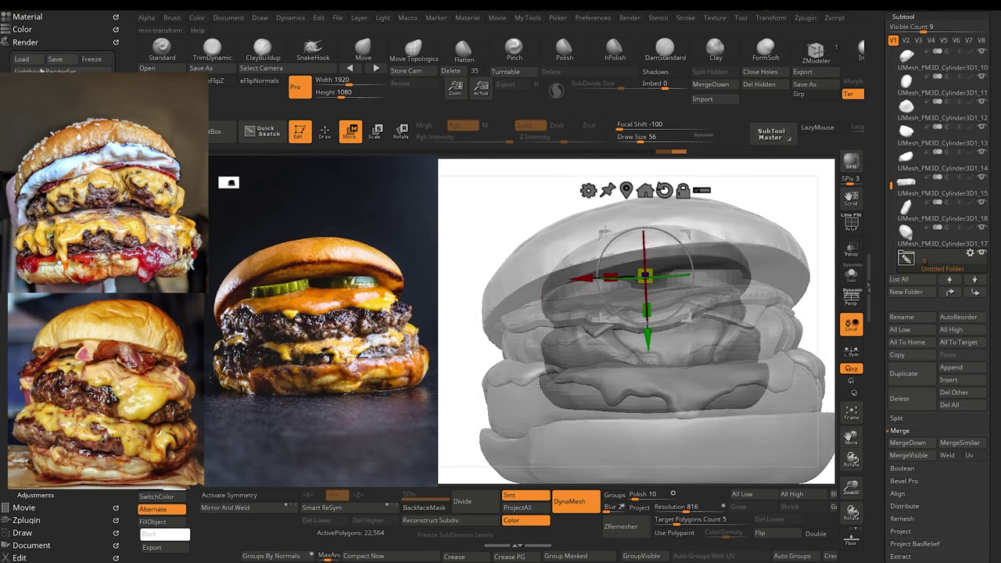
Step: Turn on the PolyFrame display and examine the two thin layers above the upper patty, Extract3 and Extract4
alt+click(552, 306)
key(q)
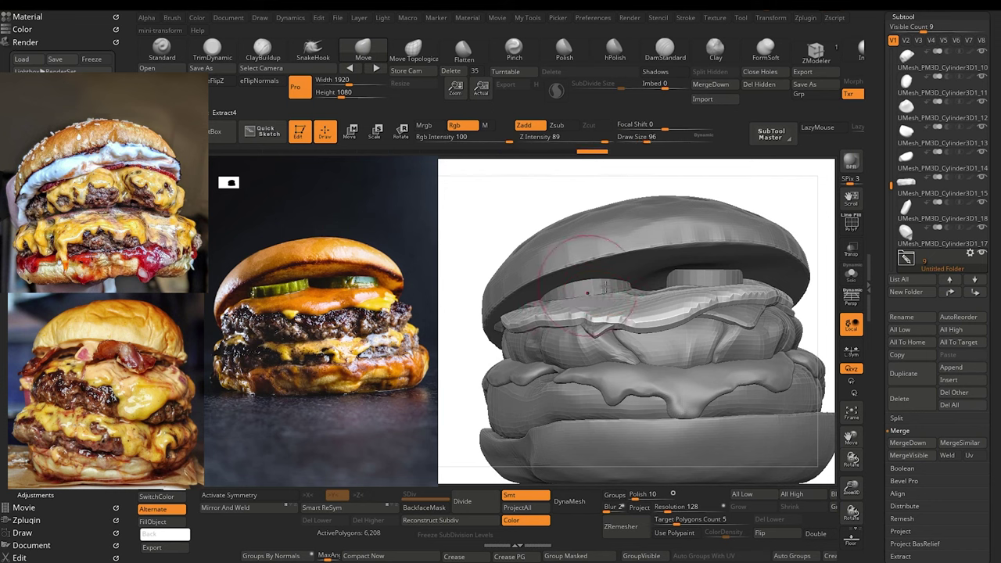
alt+click(733, 316)
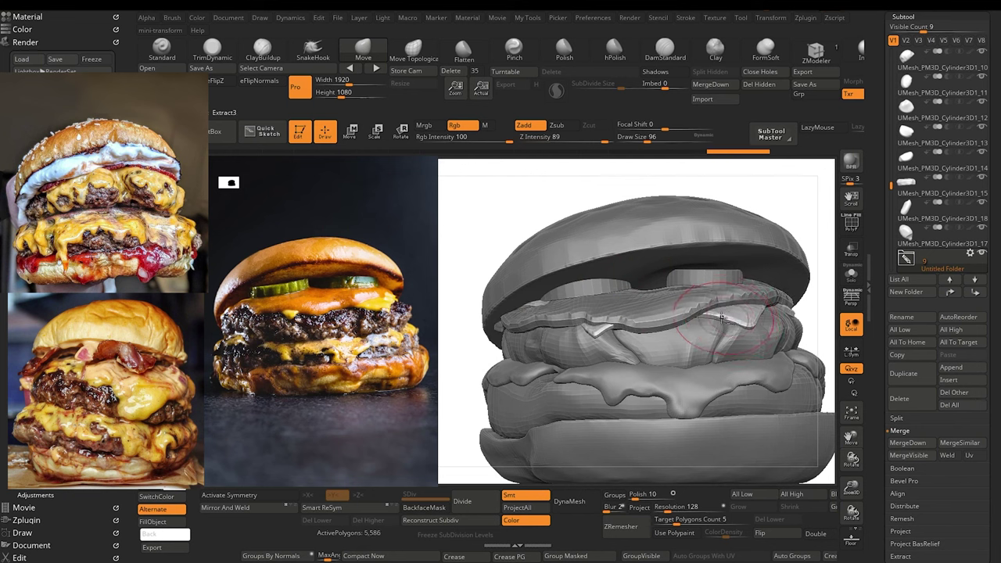
click(858, 224)
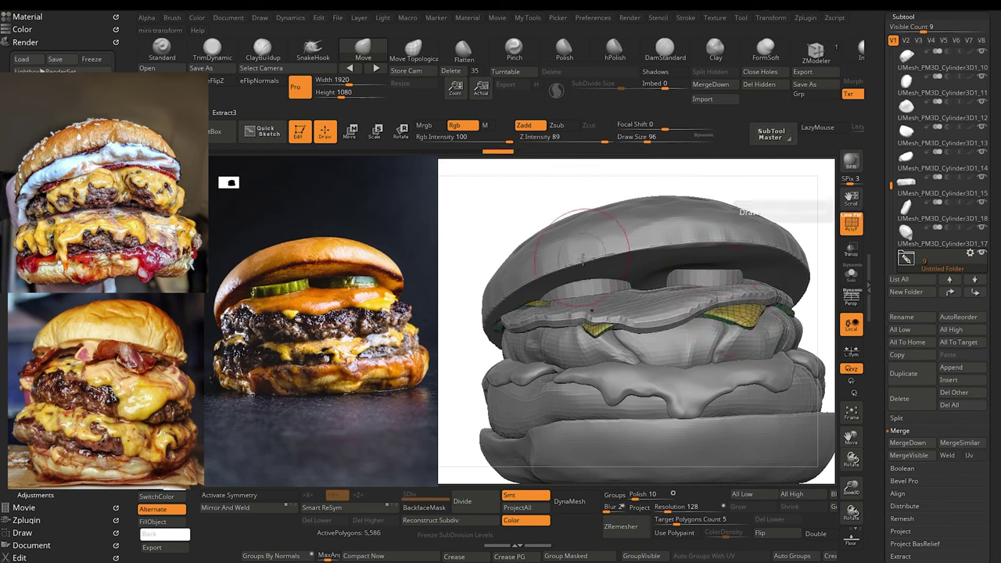
alt+click(628, 296)
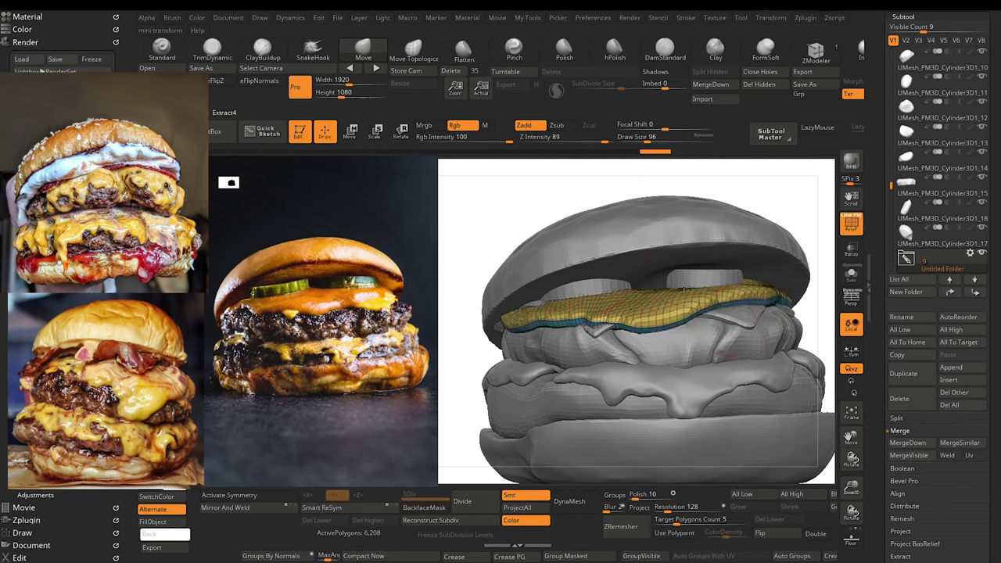
Step: Move the left pickle slice slightly toward the burger's open front side beneath the top bun
mouse_move(458, 357)
mouse_down()
mouse_move(509, 362)
mouse_move(490, 362)
mouse_up()
drag(804, 446, 777, 446)
alt+click(709, 278)
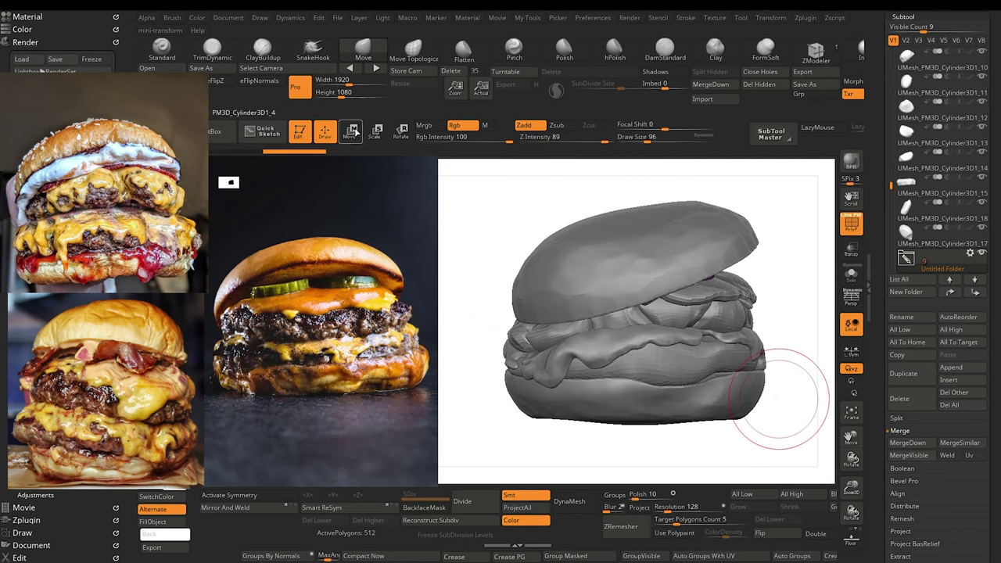
click(350, 131)
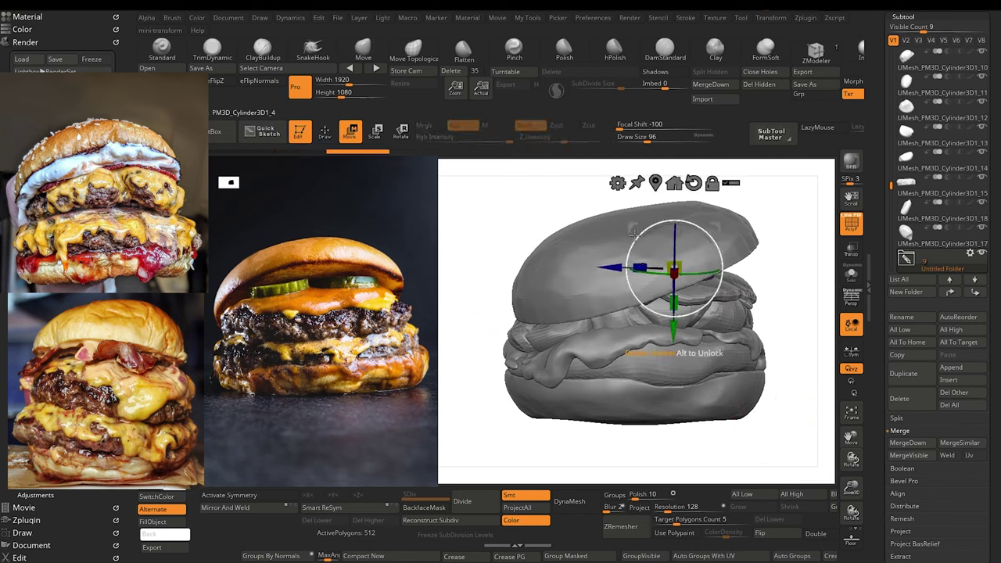
drag(610, 267, 620, 268)
drag(802, 454, 749, 470)
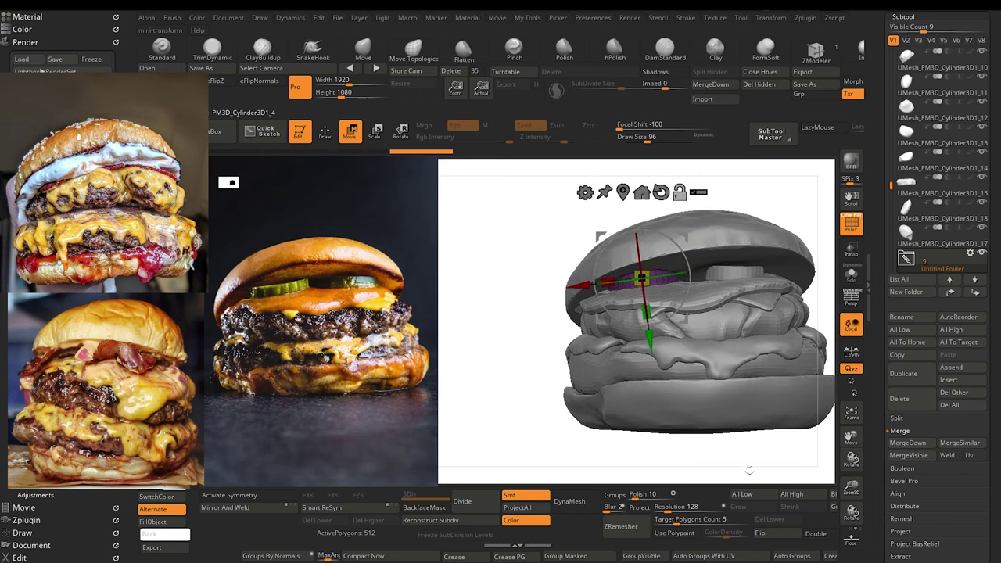
alt+drag(519, 380, 494, 386)
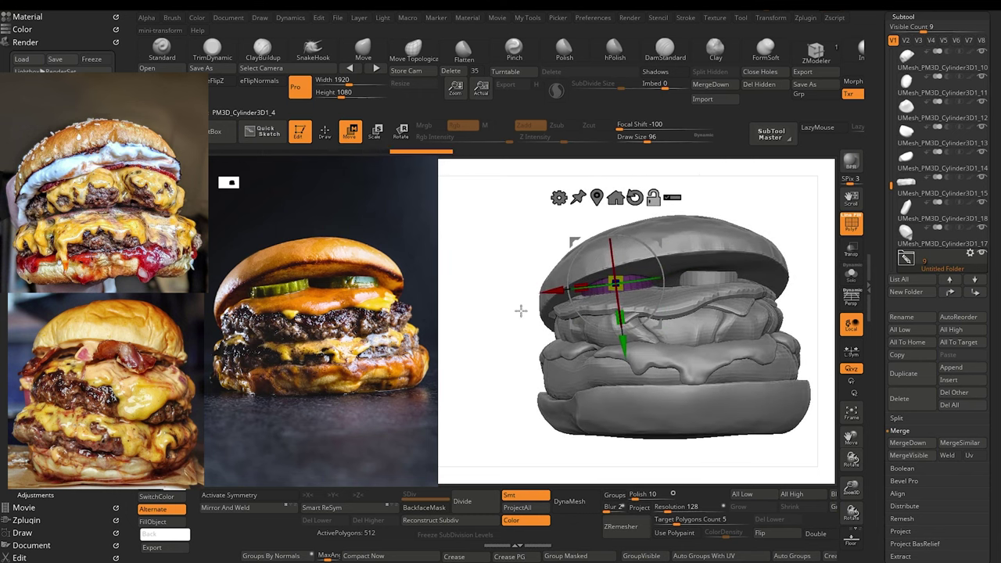
Step: Raise the top bun slightly above the pickle slices
alt+click(542, 309)
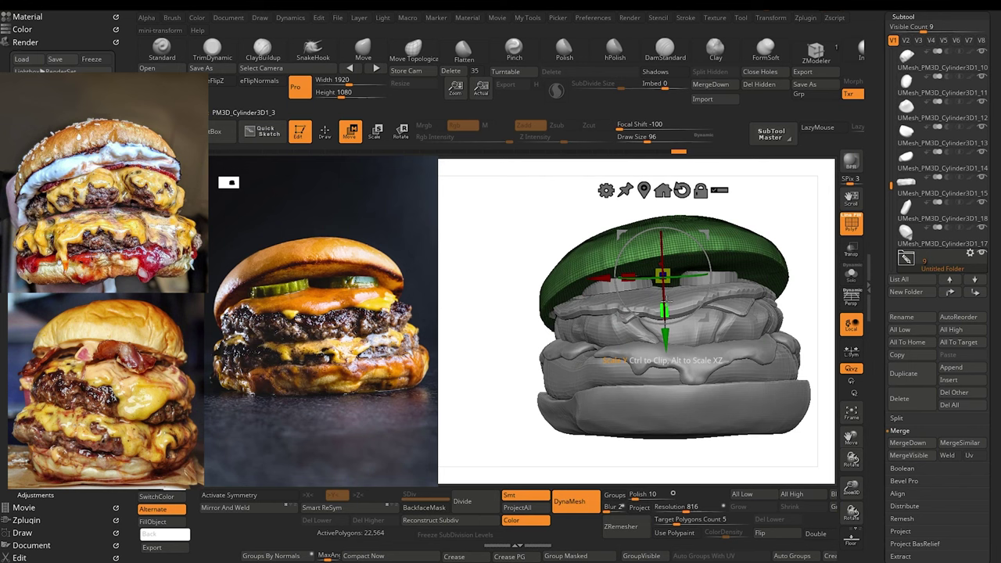
drag(665, 334, 666, 332)
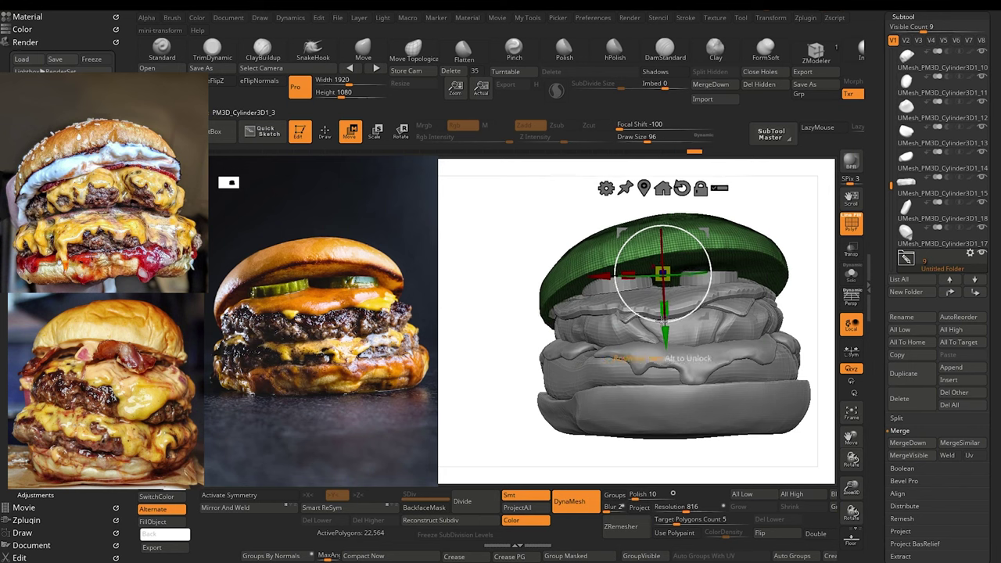
click(326, 133)
Step: Tilt the left pickle slice slightly under the top bun and check its fit from the front and side
mouse_move(509, 379)
alt+mouse_down()
mouse_move(505, 352)
mouse_move(503, 371)
alt+mouse_up()
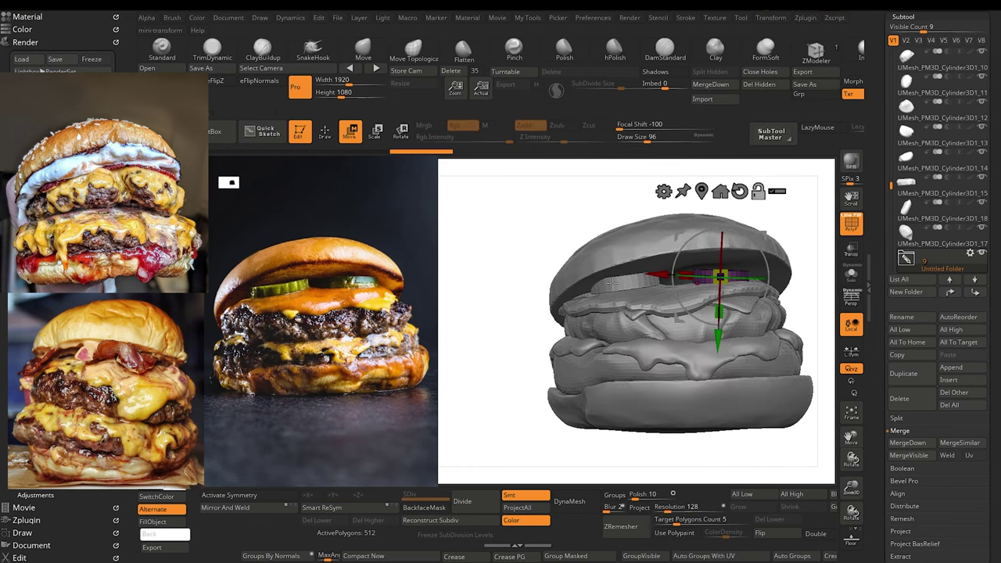
alt+click(612, 283)
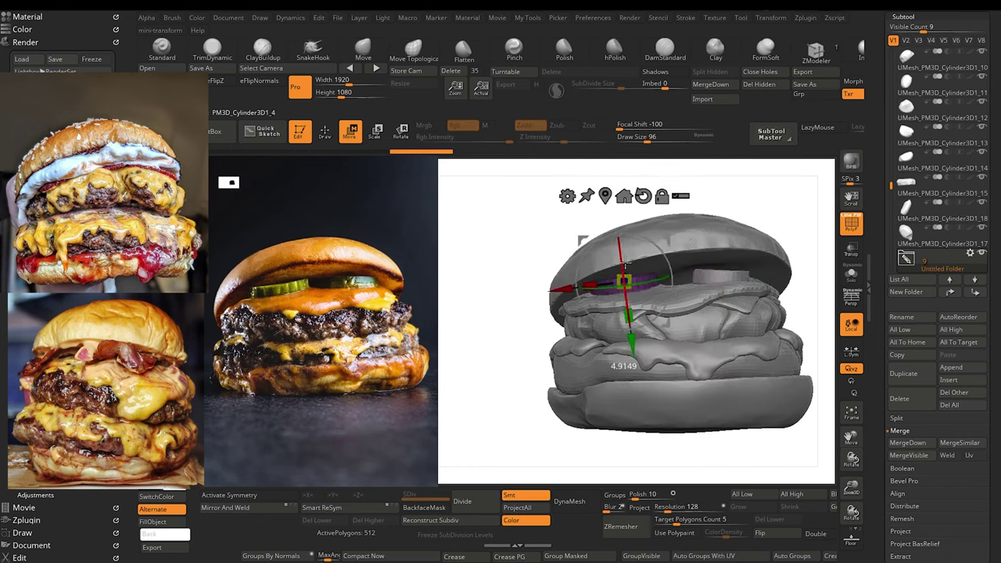
drag(536, 283, 535, 303)
drag(526, 371, 526, 343)
alt+drag(519, 426, 473, 396)
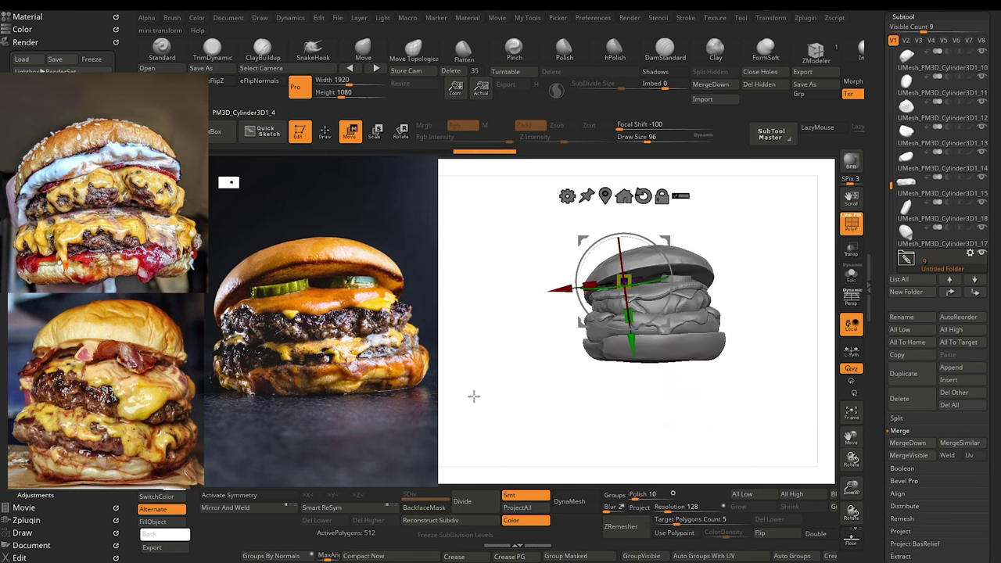
mouse_move(526, 426)
mouse_down()
mouse_move(484, 422)
mouse_move(495, 440)
mouse_move(533, 431)
mouse_up()
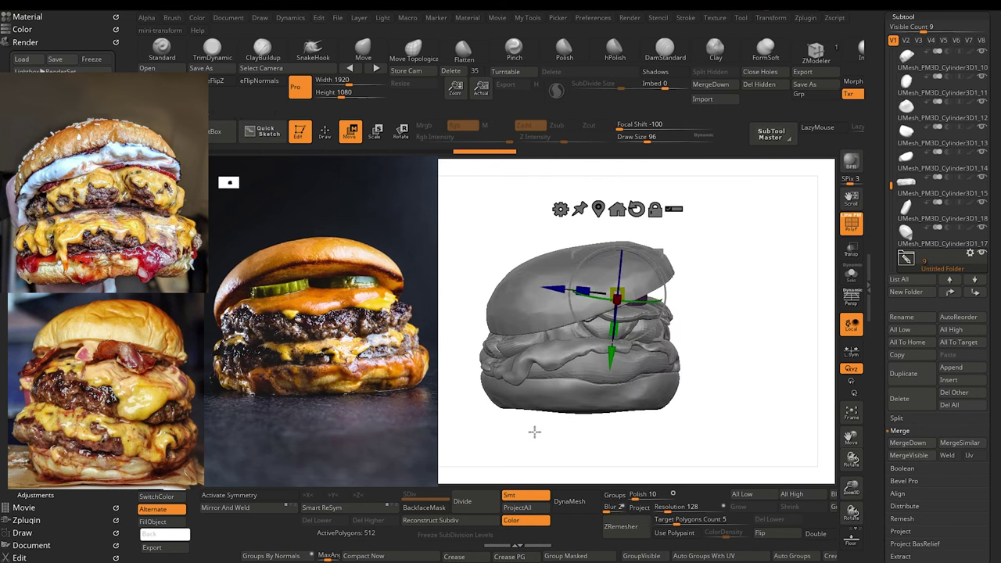
alt+drag(474, 435, 501, 433)
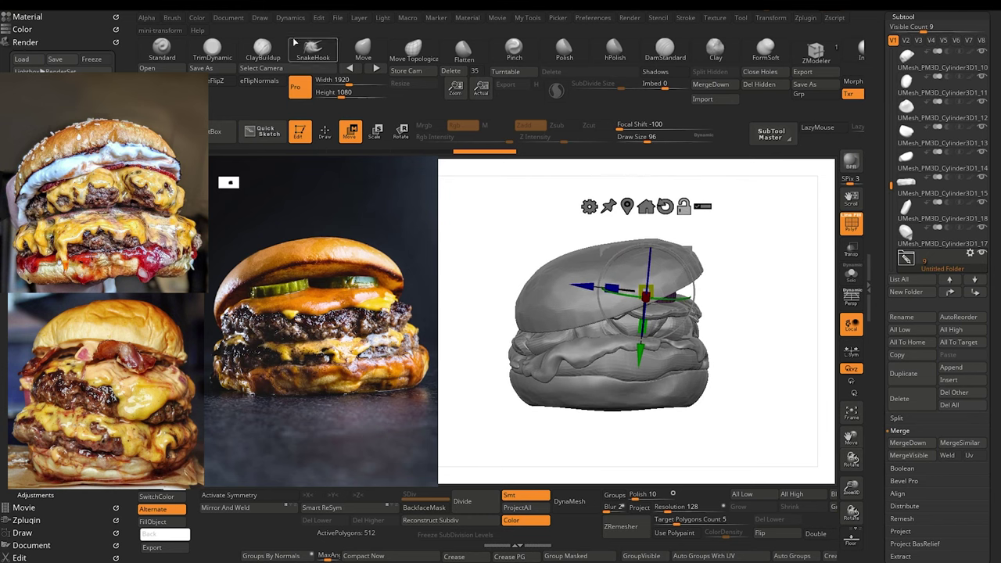
Step: Select the bottom bun and pull its rim slightly outward on the burger's open side with the Move brush at draw size 184
click(365, 50)
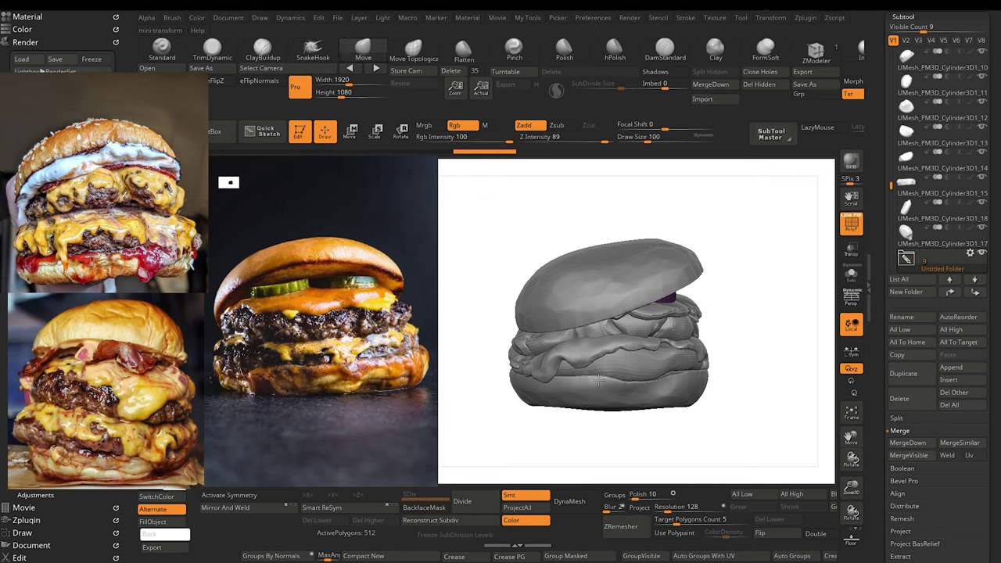
key(])
key(])
key(])
key(])
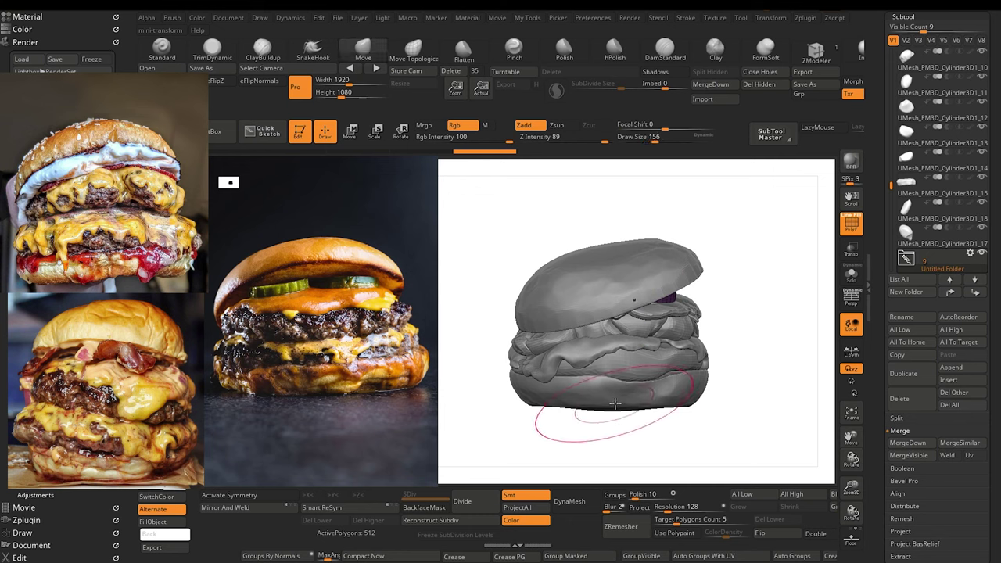
key(])
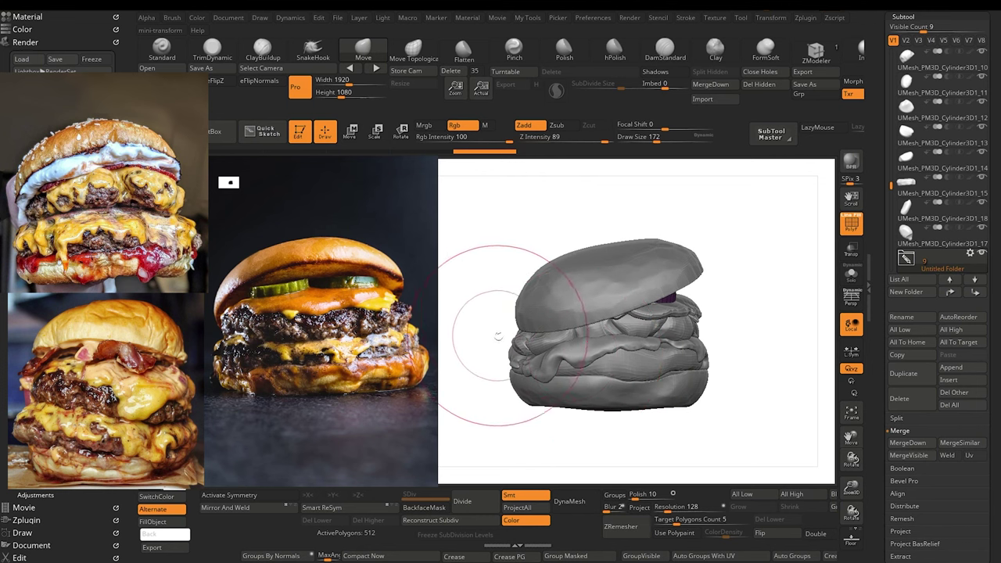
alt+click(708, 387)
drag(708, 390, 712, 389)
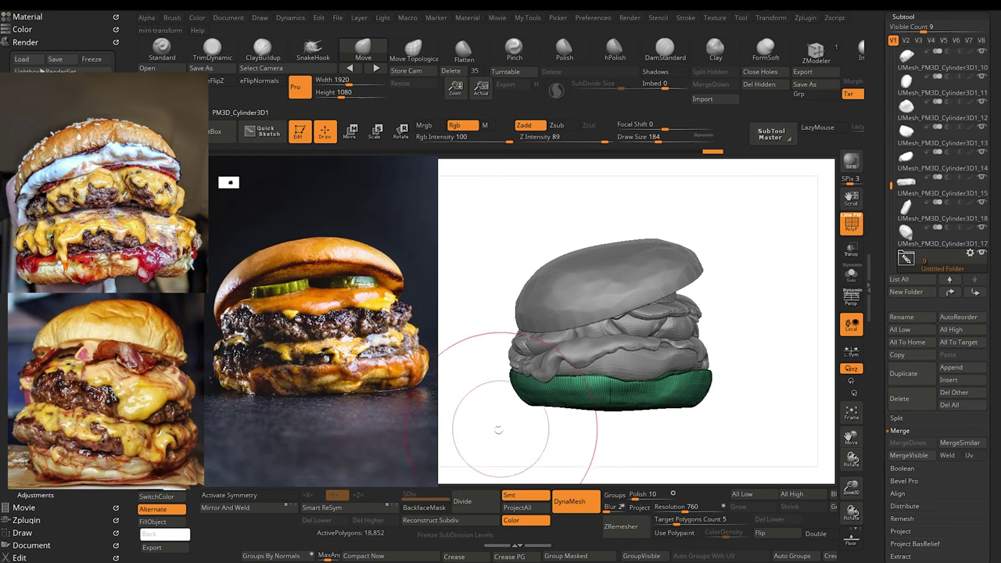
drag(498, 433, 455, 424)
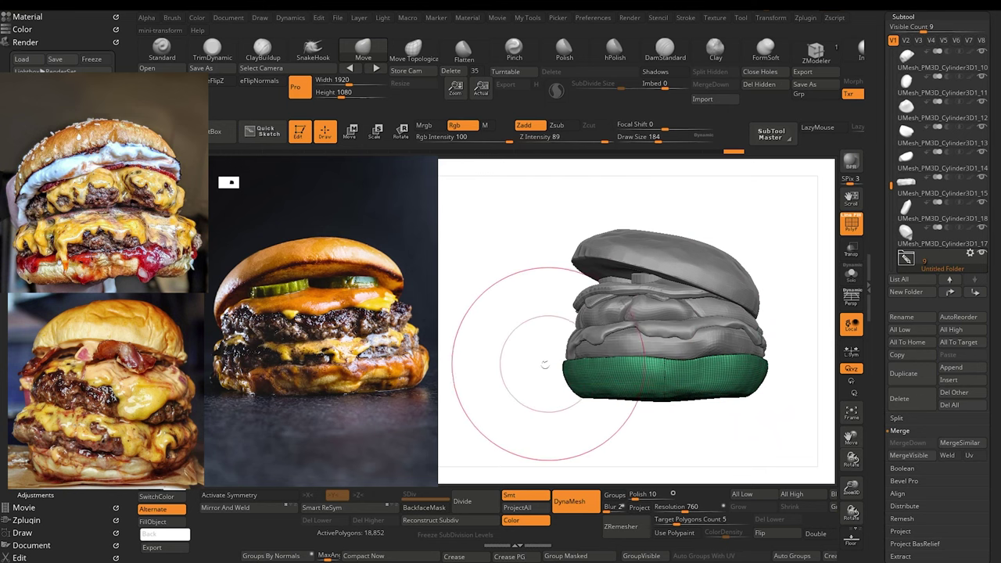
Step: Select the lower patty, turn off the PolyFrame display and examine the patty's shape and fit from several sides
drag(535, 373, 519, 376)
mouse_move(524, 419)
alt+mouse_down()
mouse_move(502, 398)
mouse_move(516, 420)
alt+mouse_up()
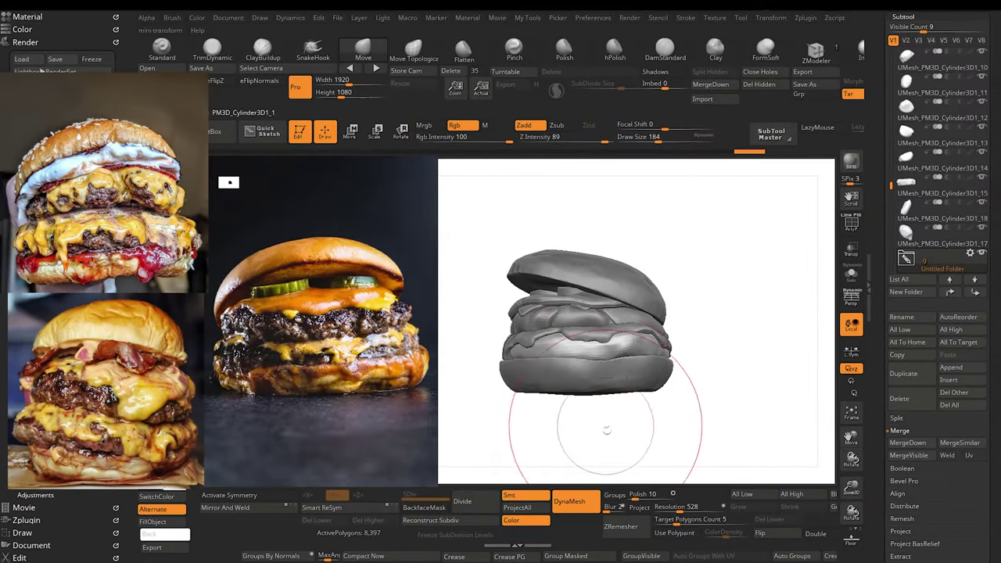
key([)
key([)
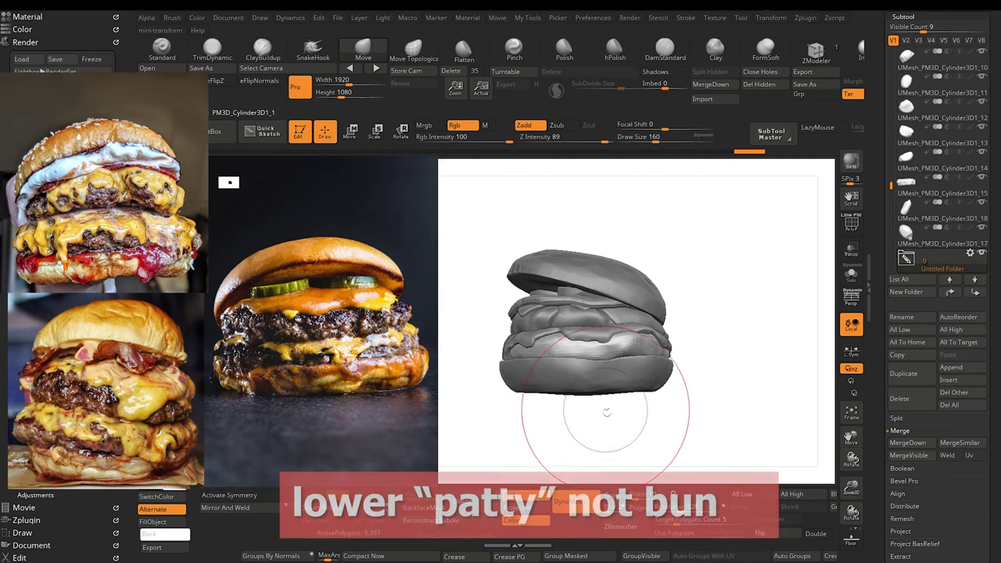
drag(605, 421, 603, 425)
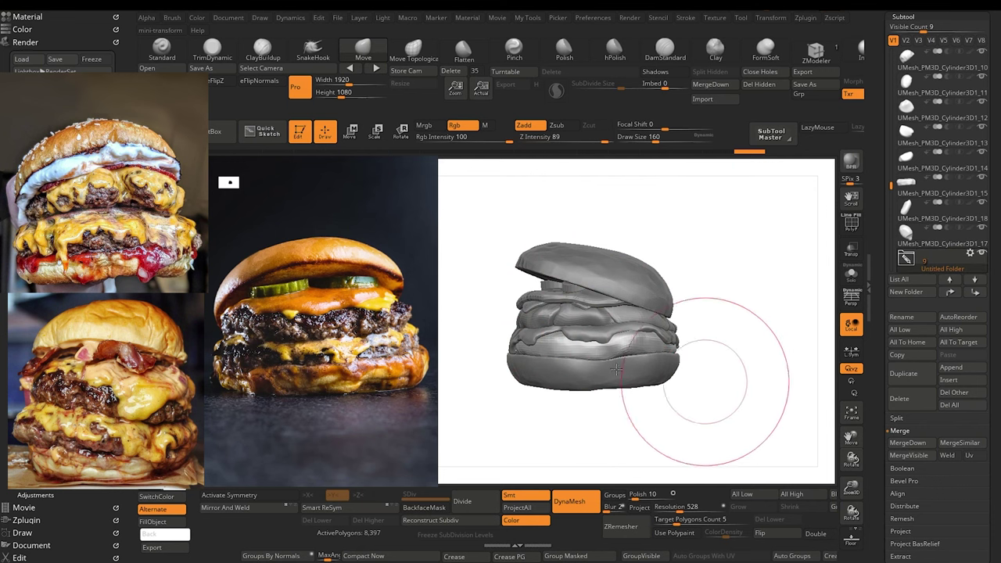
mouse_move(706, 382)
mouse_down()
mouse_move(530, 445)
mouse_move(532, 403)
mouse_move(533, 426)
mouse_up()
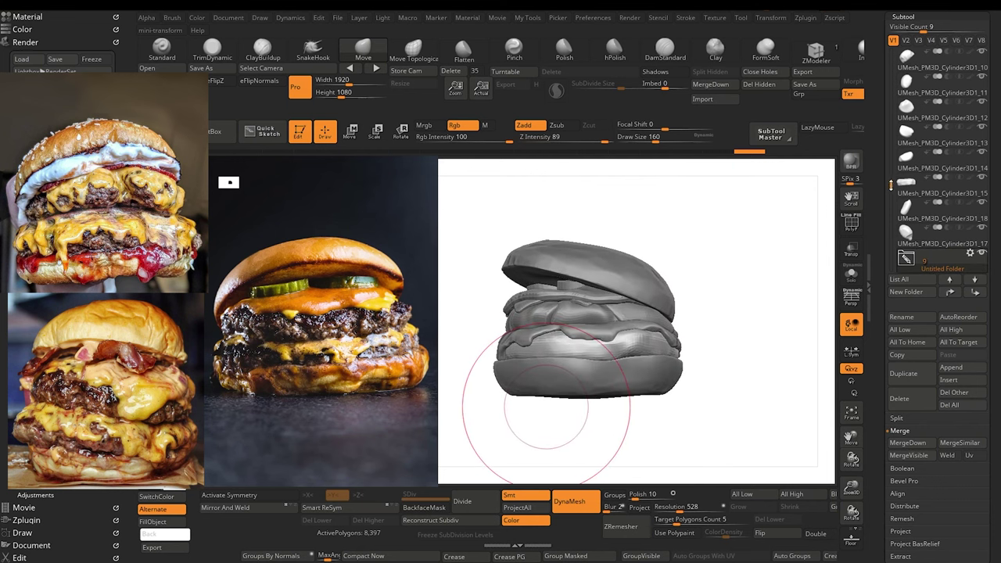
drag(890, 186, 891, 210)
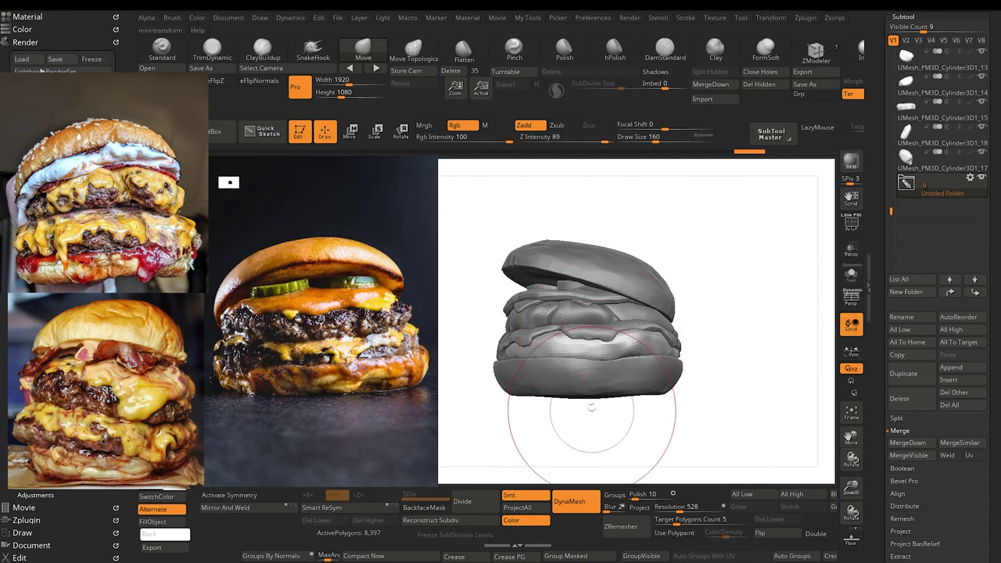
drag(473, 301, 508, 307)
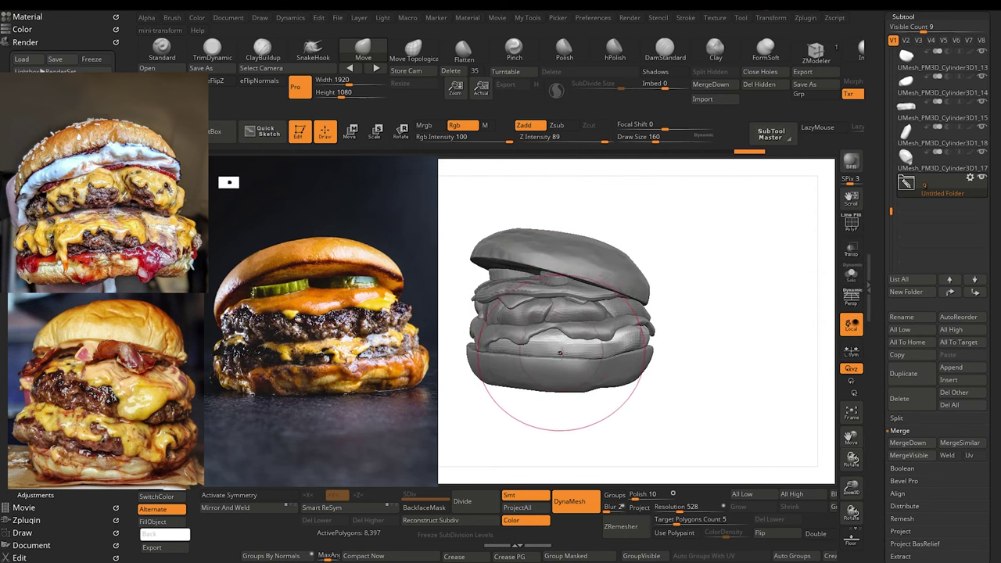
mouse_move(580, 423)
mouse_down()
mouse_move(570, 423)
mouse_move(571, 440)
mouse_move(545, 413)
mouse_up()
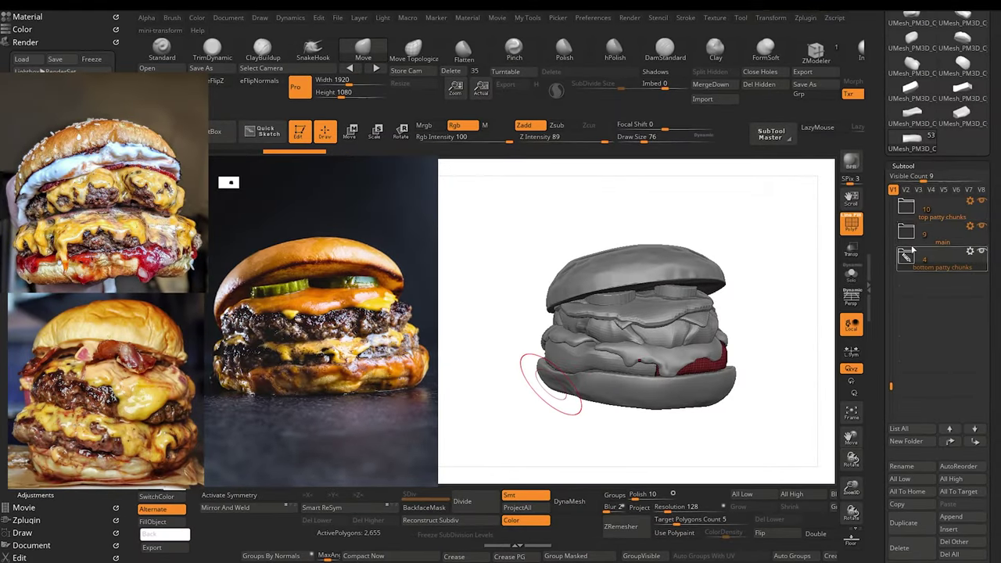
Step: Open the lower patty boolean workroom folder, select its patty subtool PM3D_Cylinder3D1_15 to inspect it, and collapse the folder again
drag(891, 380, 891, 331)
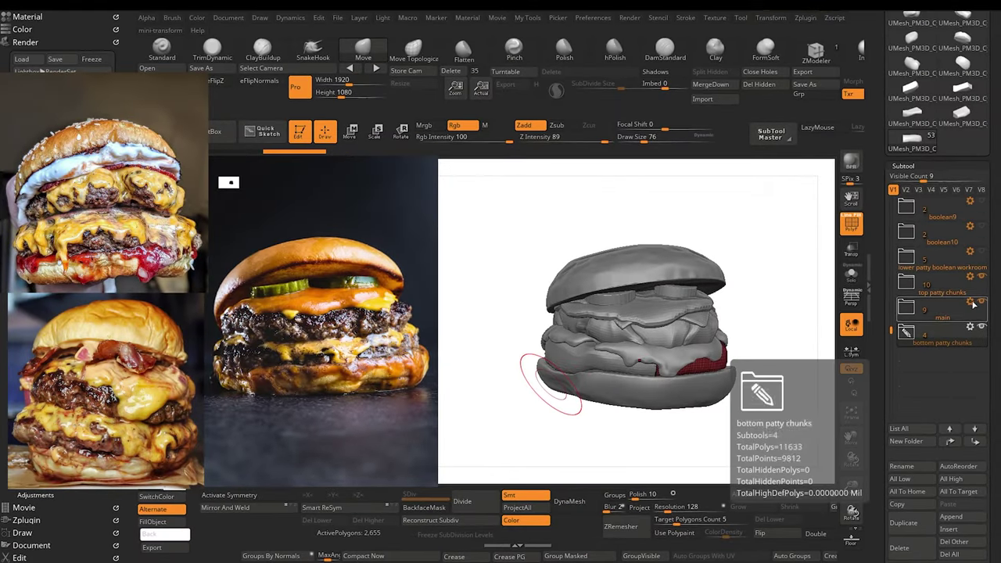
click(907, 257)
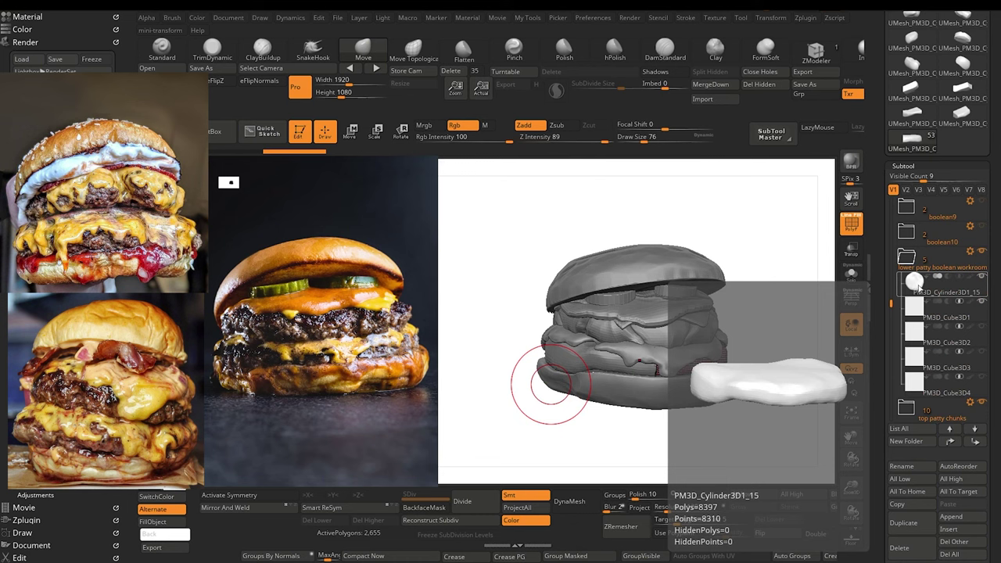
click(918, 288)
mouse_move(517, 377)
mouse_down()
mouse_move(516, 386)
mouse_move(517, 377)
mouse_up()
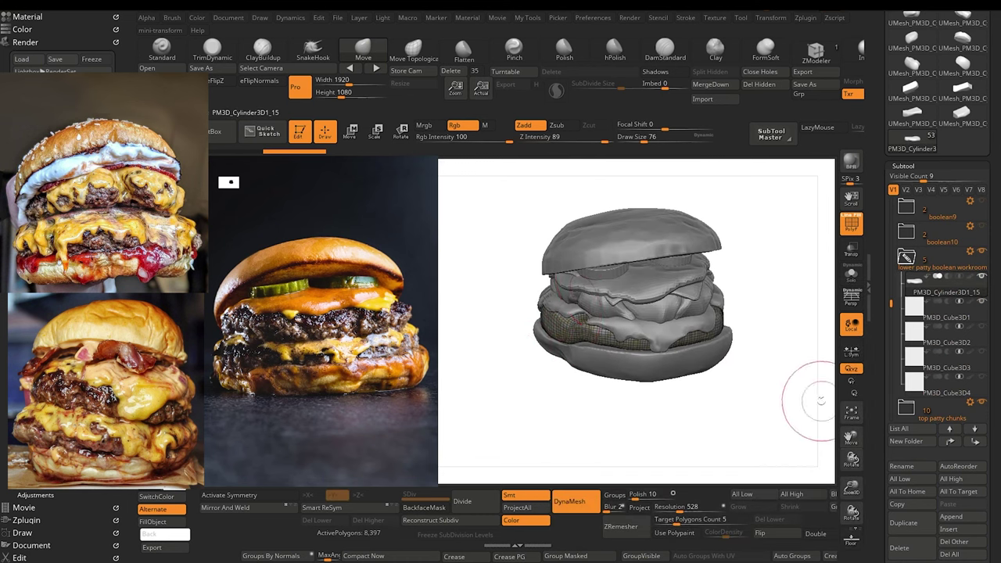
drag(891, 303, 891, 291)
click(907, 284)
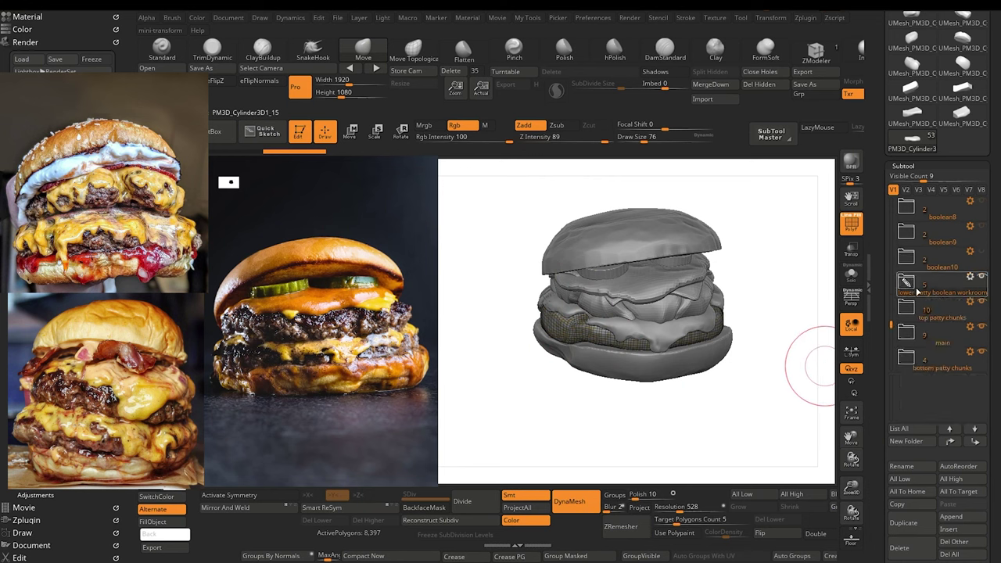
Step: Isolate the lower patty boolean workroom by hiding the other visible folders, and inspect the PM3D_Cube3D1 cutter over the patty from above
click(981, 302)
click(981, 327)
click(981, 351)
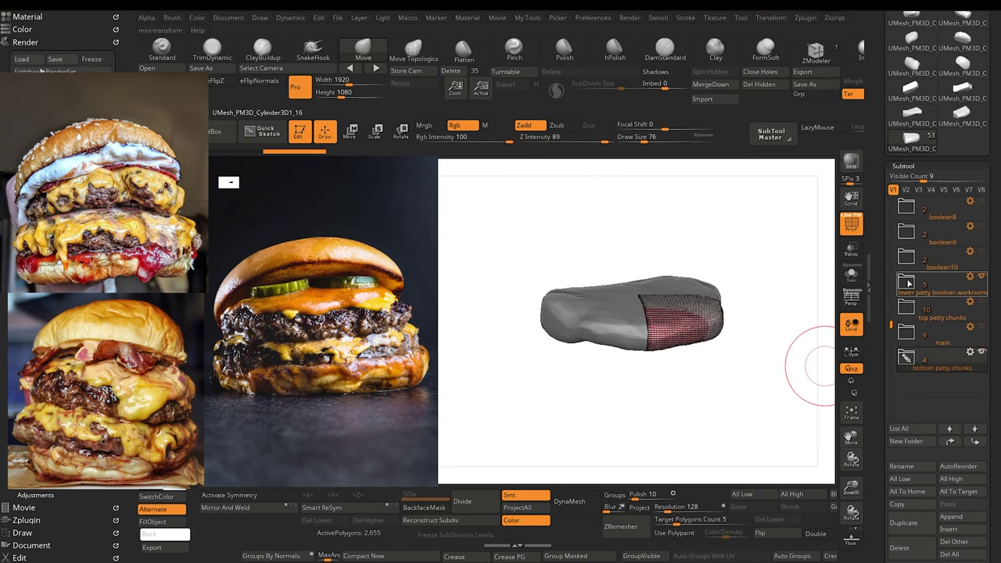
click(906, 283)
click(919, 341)
shift+drag(529, 388, 498, 403)
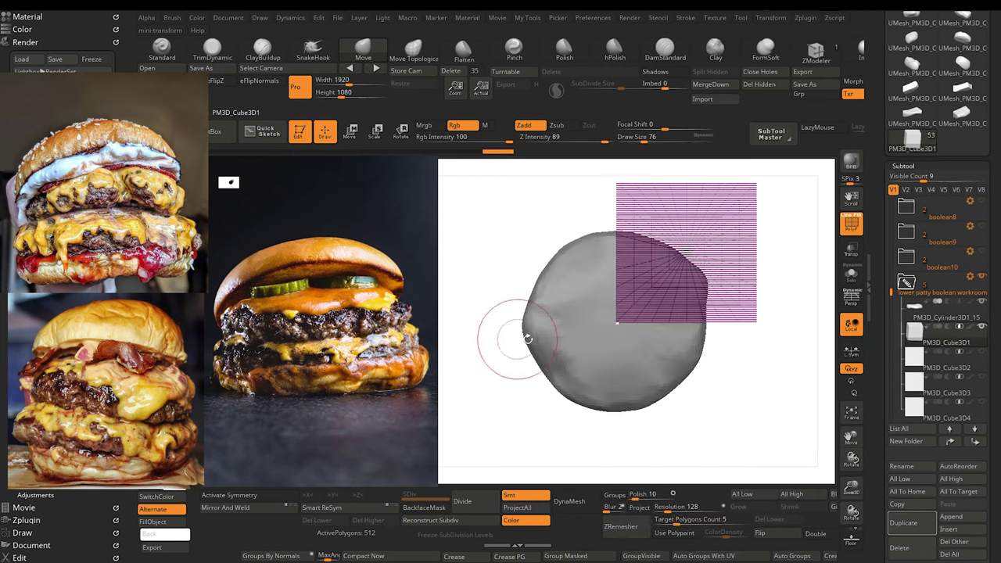
Step: Show the remaining cube cutters, PM3D_Cube3D2 to PM3D_Cube3D4, and examine how each covers a section of the lower patty
click(981, 353)
click(982, 378)
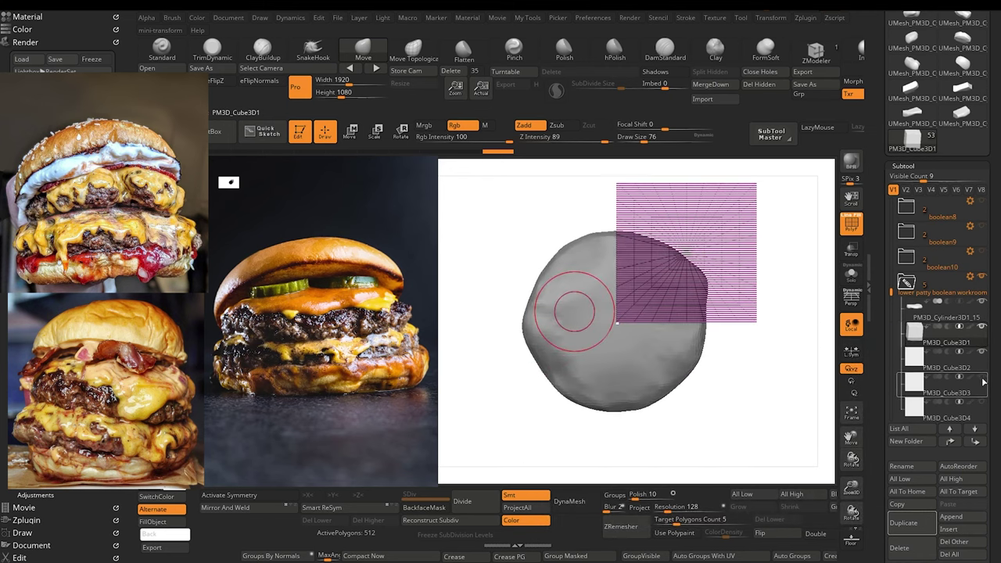
click(978, 402)
click(926, 381)
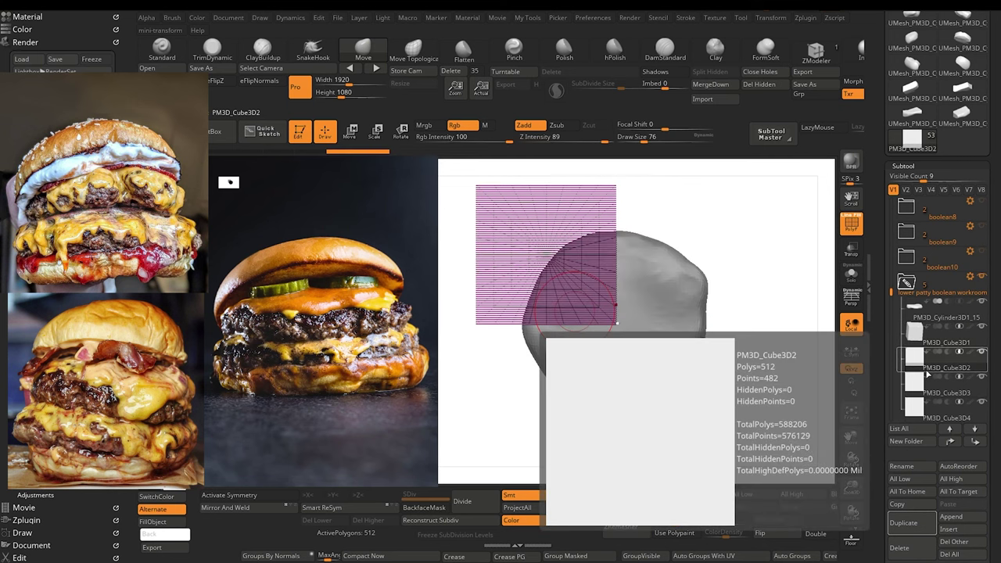
click(919, 408)
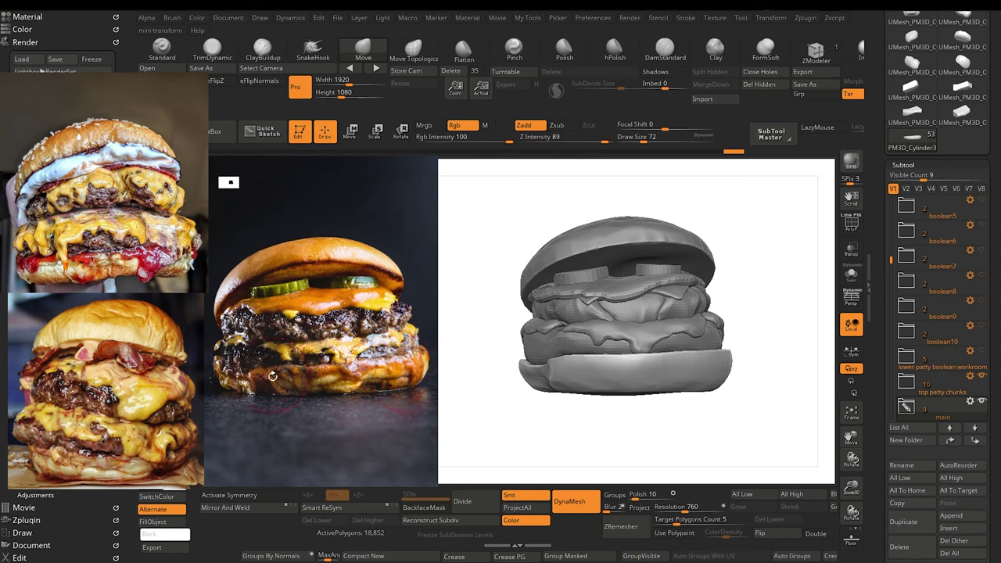
Step: Carve an uneven horizontal crease across the bottom bun's lower front with the DamStandard brush, extending it toward the right end
key(bracketleft)
key(bracketleft)
key(bracketleft)
mouse_move(580, 424)
mouse_down()
mouse_move(480, 389)
mouse_move(502, 380)
mouse_move(514, 419)
mouse_move(535, 403)
mouse_up()
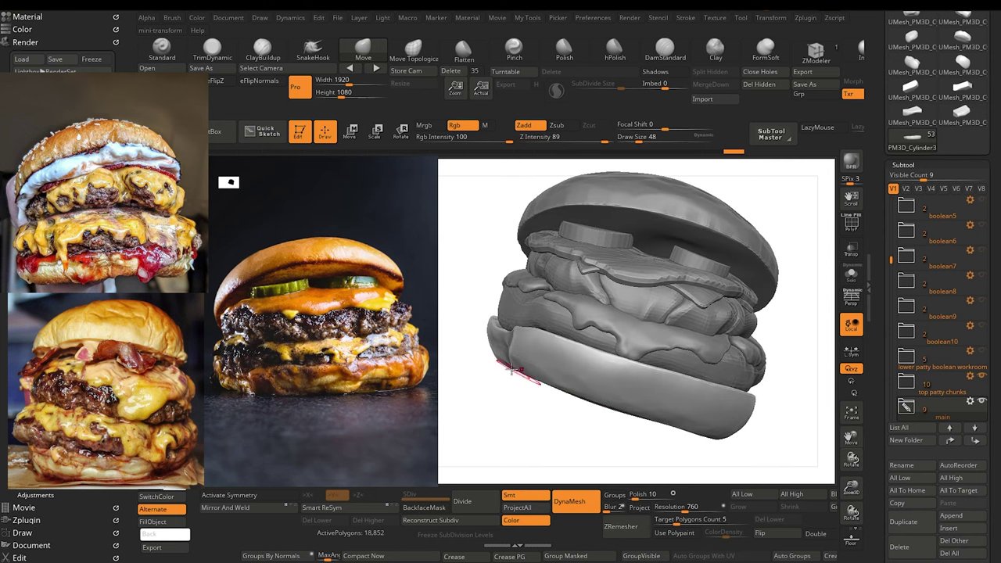
drag(515, 412, 515, 395)
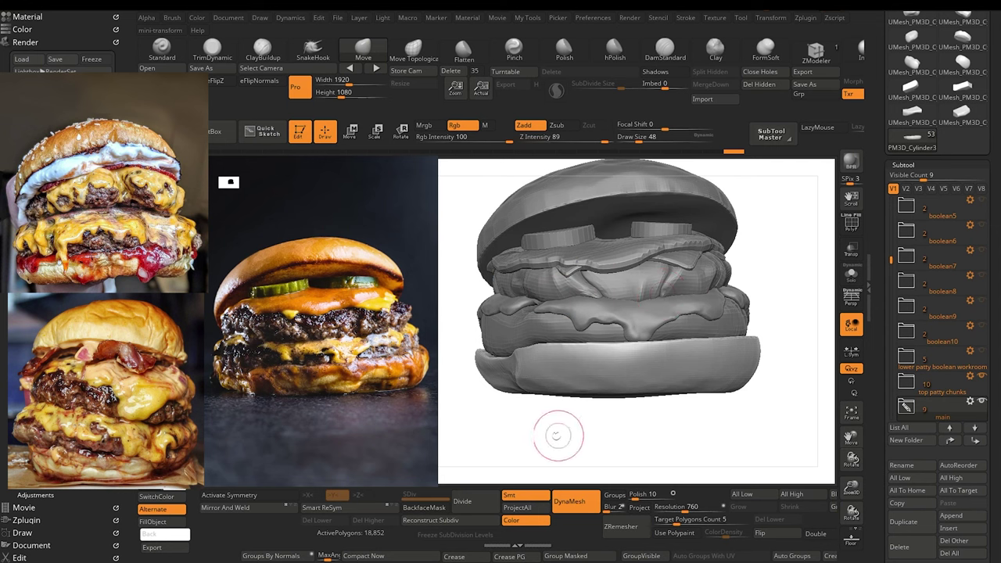
mouse_move(556, 438)
mouse_down()
mouse_move(518, 362)
mouse_move(532, 420)
mouse_move(522, 415)
mouse_move(542, 425)
mouse_up()
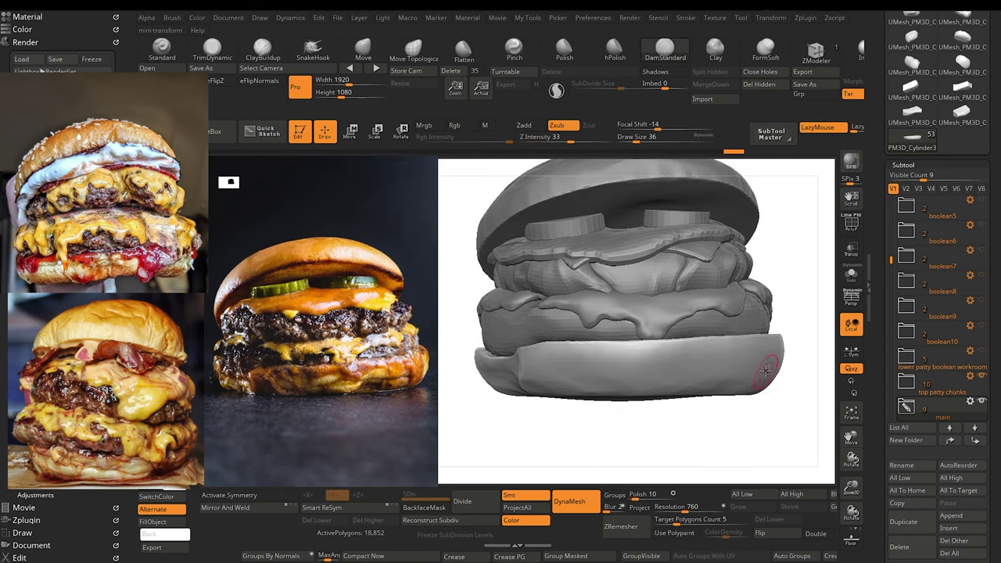
drag(753, 367, 695, 367)
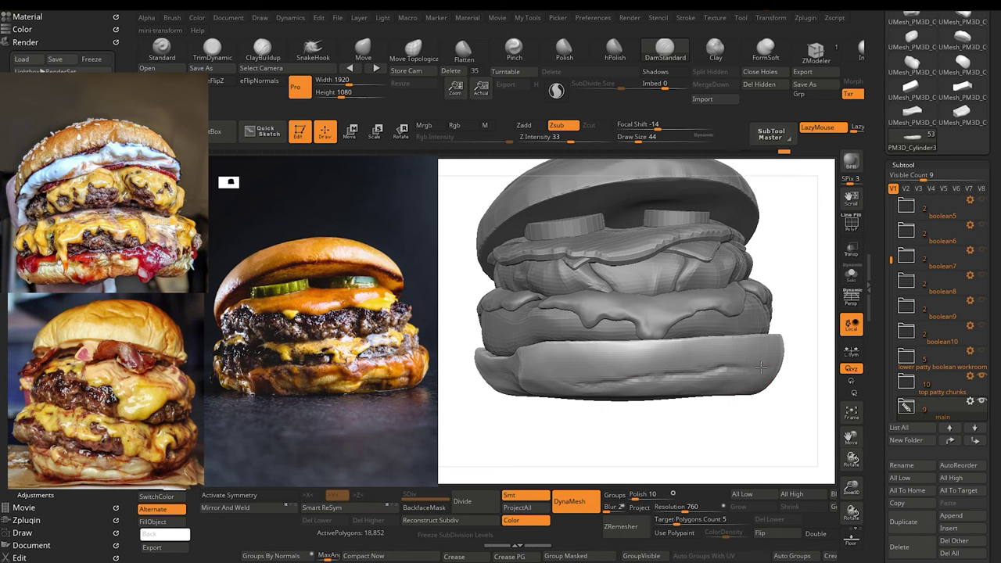
drag(778, 369, 779, 366)
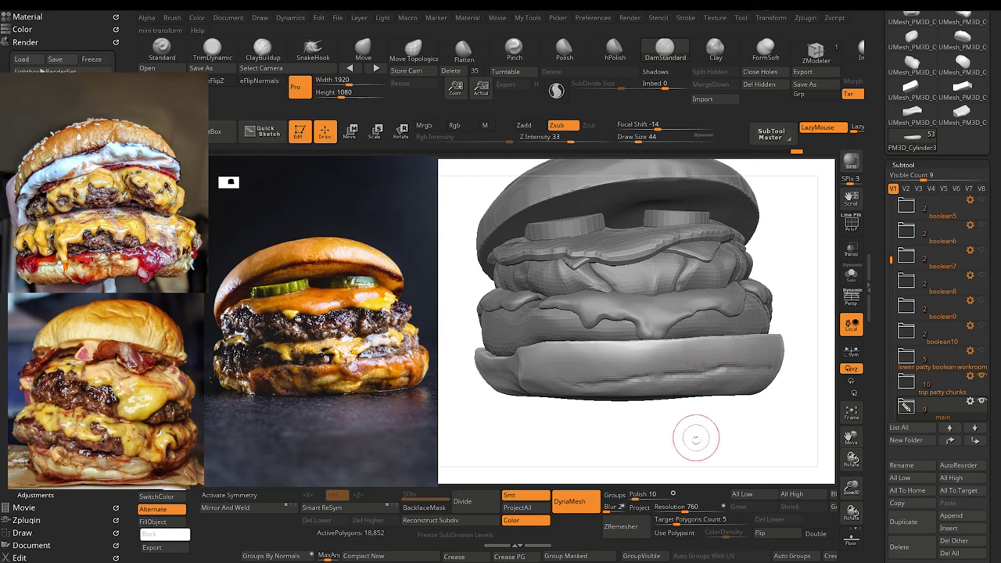
Step: Shape a small rounded dent below the crease on the bottom bun's front with the Move brush, following the reference photo
alt+drag(688, 447, 694, 470)
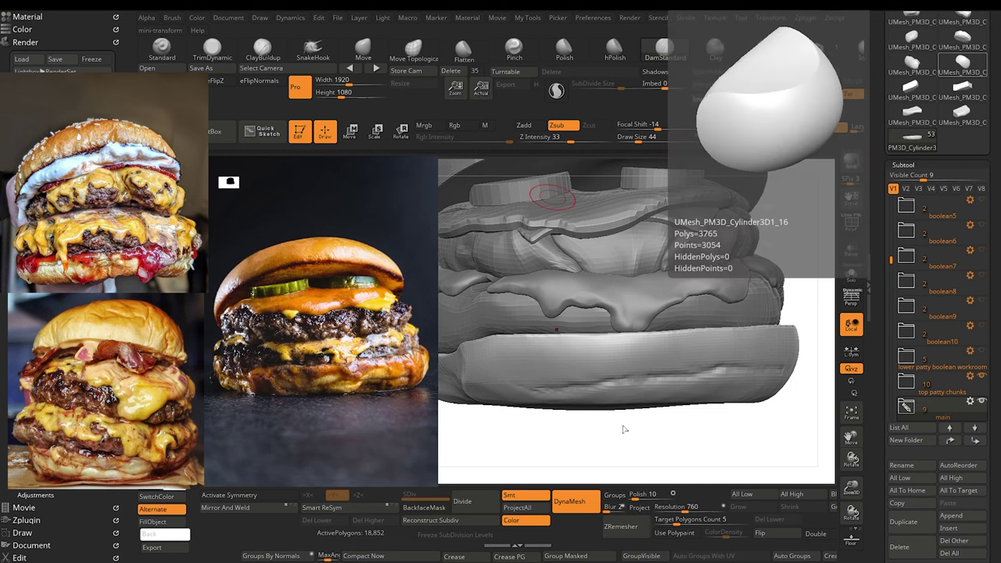
drag(587, 453, 595, 433)
drag(667, 411, 658, 424)
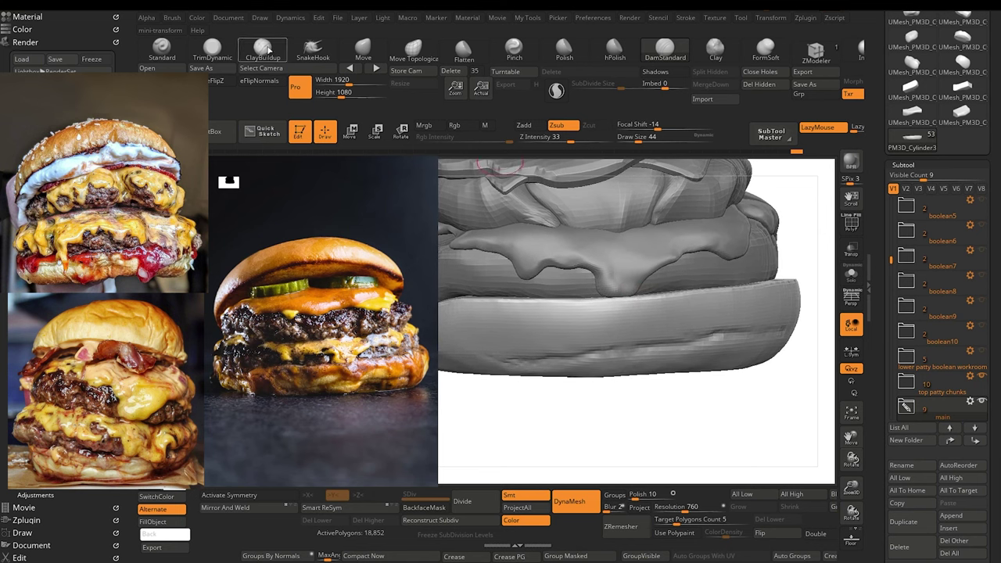
click(363, 49)
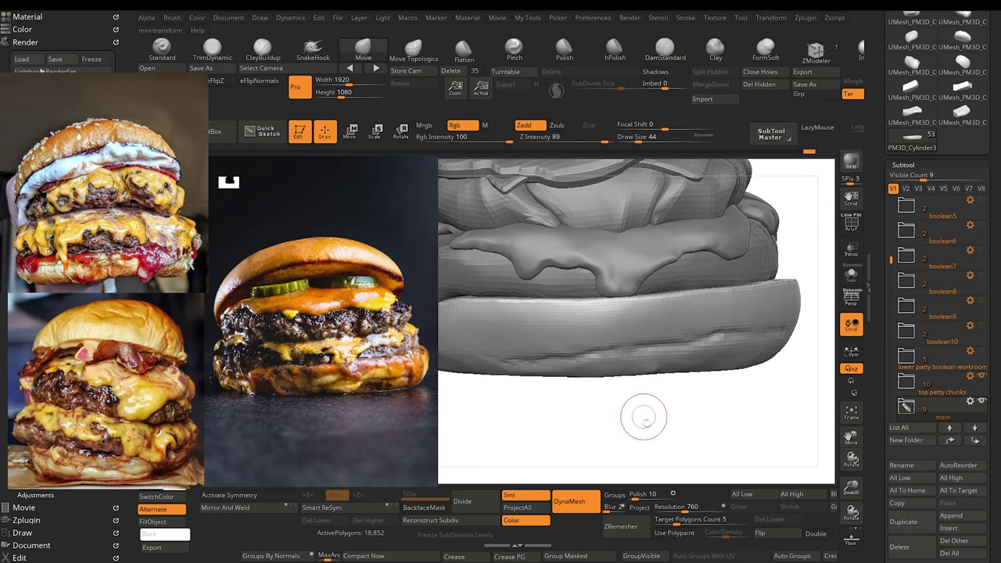
mouse_move(643, 417)
mouse_down()
mouse_move(660, 421)
mouse_move(631, 418)
mouse_up()
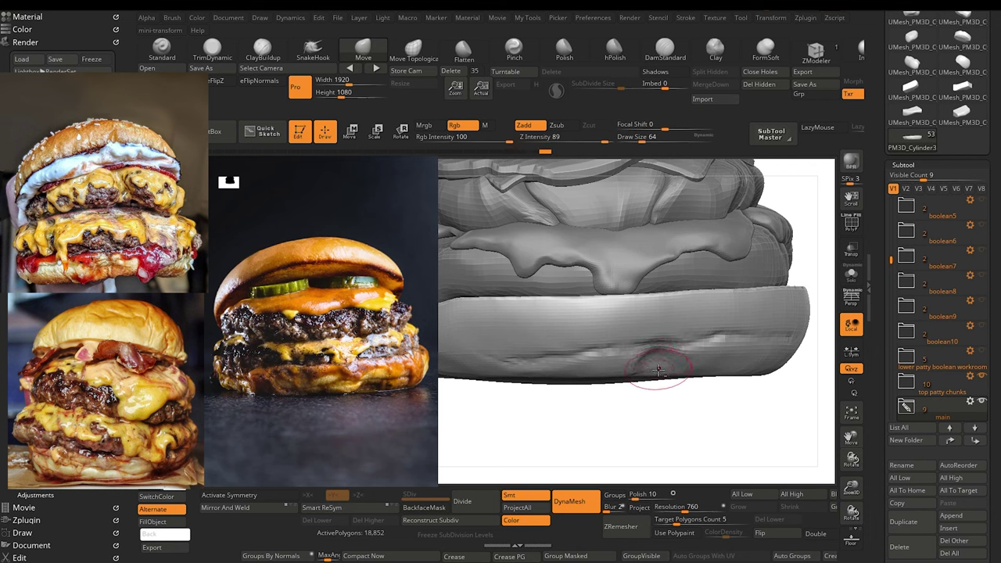
mouse_move(655, 370)
mouse_down()
mouse_move(655, 347)
mouse_move(647, 362)
mouse_move(642, 354)
mouse_up()
key(bracketleft)
key(bracketleft)
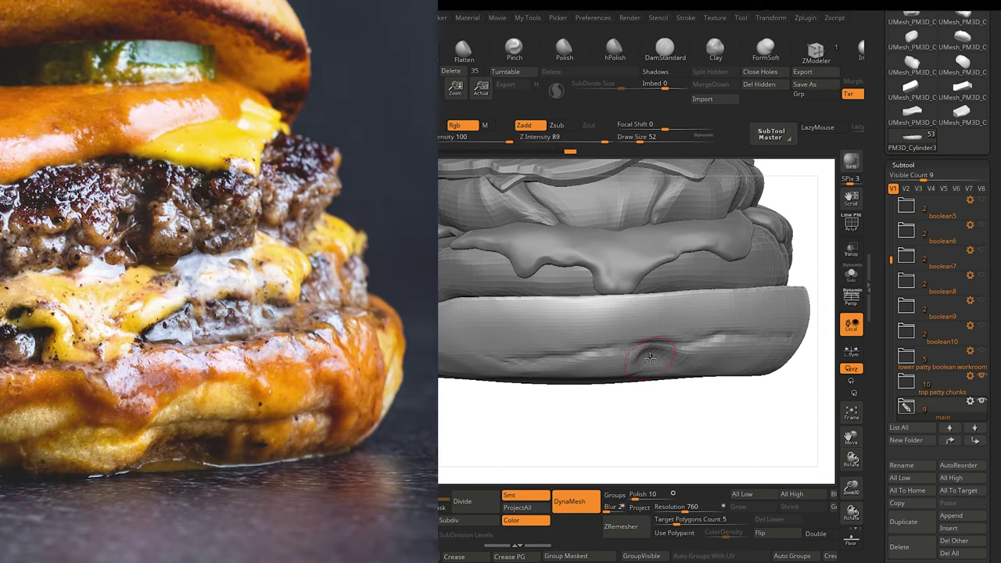
drag(652, 361, 652, 366)
mouse_move(638, 413)
mouse_down()
mouse_move(661, 412)
mouse_move(634, 430)
mouse_move(674, 387)
mouse_move(665, 369)
mouse_up()
mouse_move(679, 405)
mouse_down()
mouse_move(686, 410)
mouse_move(623, 427)
mouse_move(628, 400)
mouse_up()
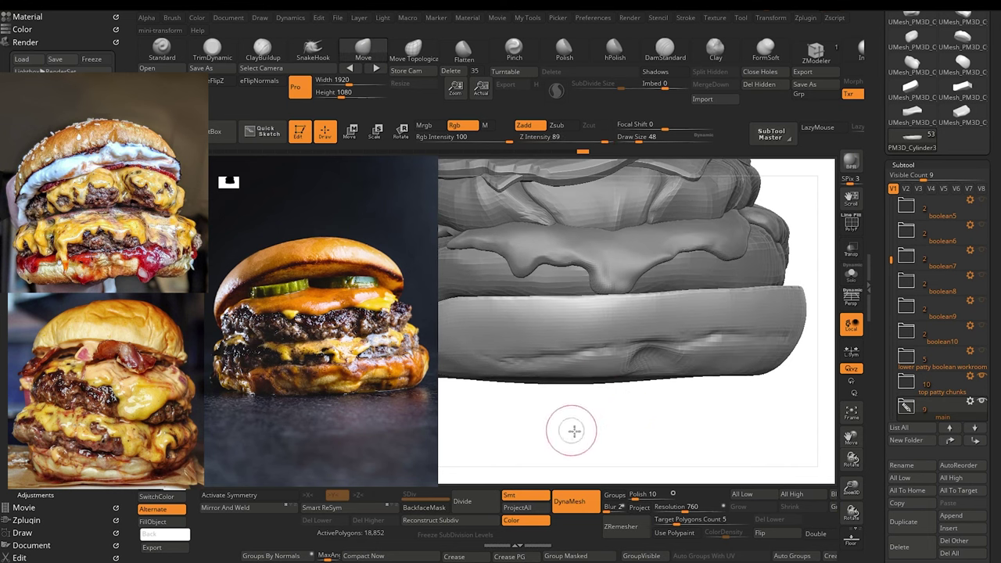
Step: Smooth the left part of the crease and the area around the dent on the bottom bun's front
drag(573, 430, 620, 434)
drag(565, 415, 647, 395)
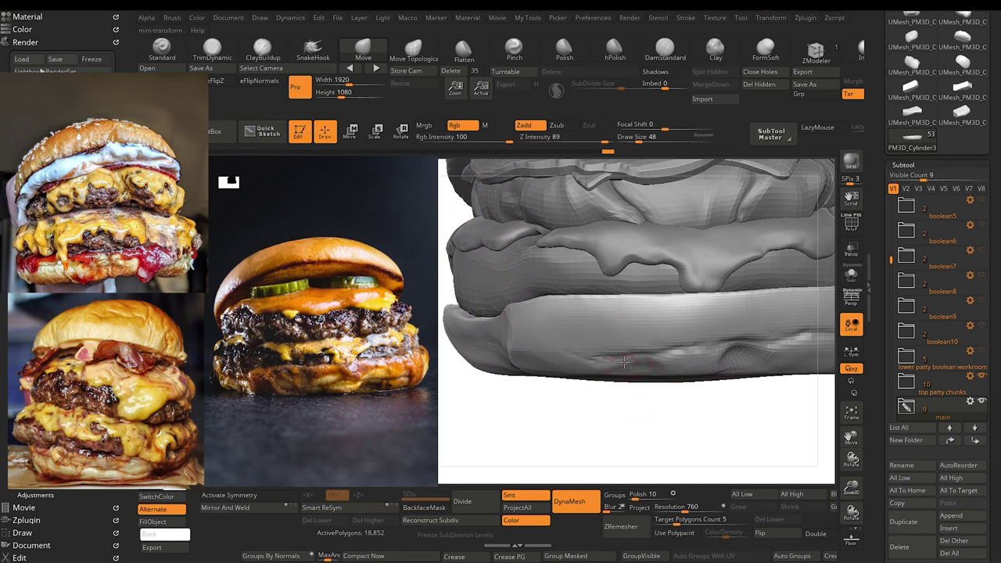
shift+drag(623, 369, 648, 362)
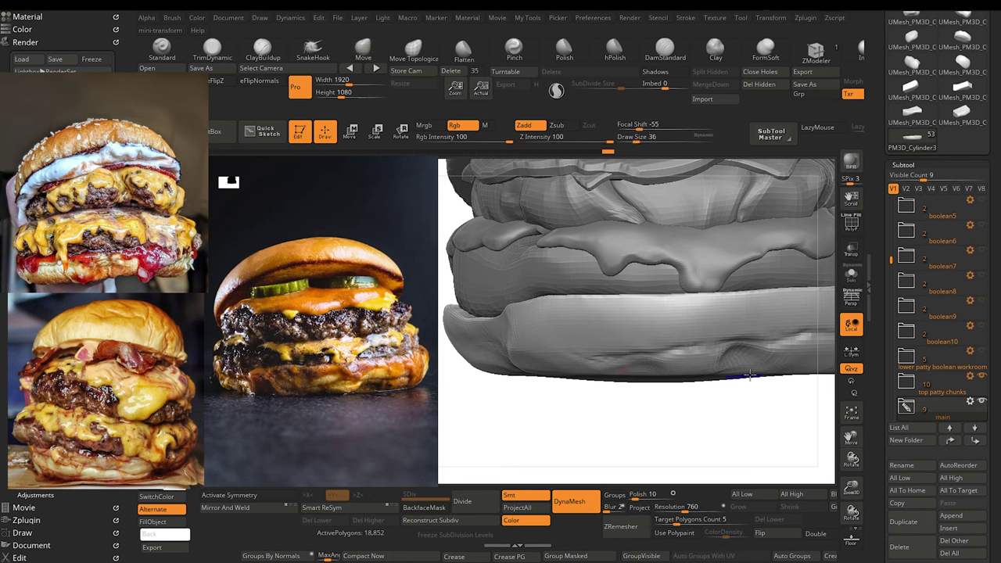
shift+drag(732, 363, 716, 364)
mouse_move(605, 411)
ctrl+right_down()
mouse_move(561, 413)
mouse_move(582, 419)
ctrl+right_up()
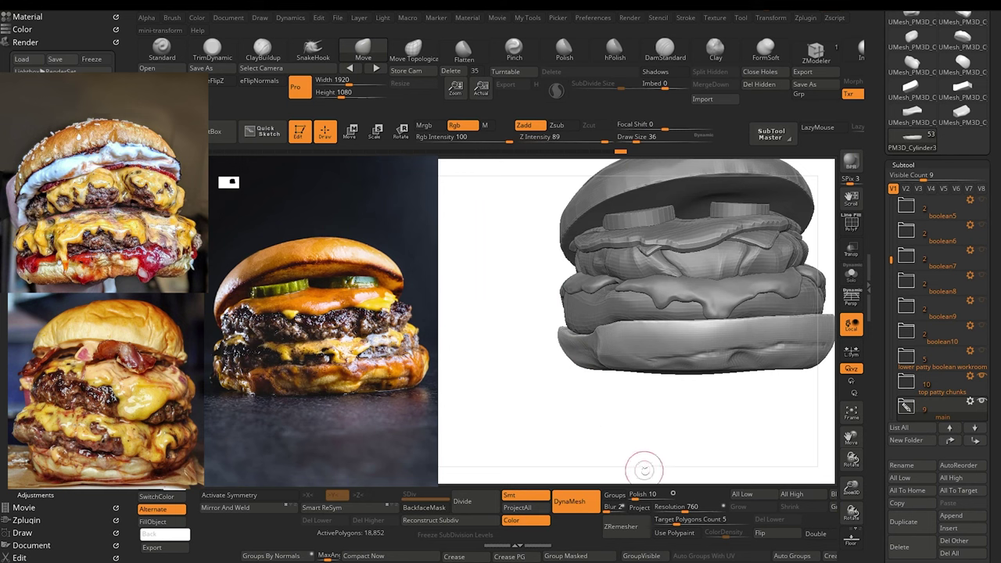
Step: Carve a curved crease into the fold near the left end of the bottom bun's front with the DamStandard brush
alt+right_drag(626, 446, 598, 427)
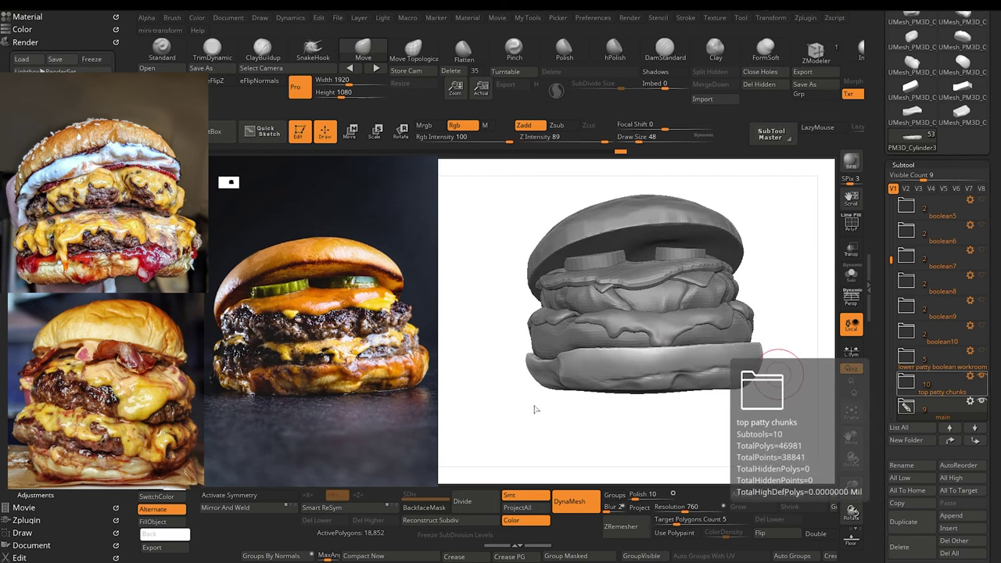
drag(509, 419, 532, 448)
shift+drag(504, 415, 535, 443)
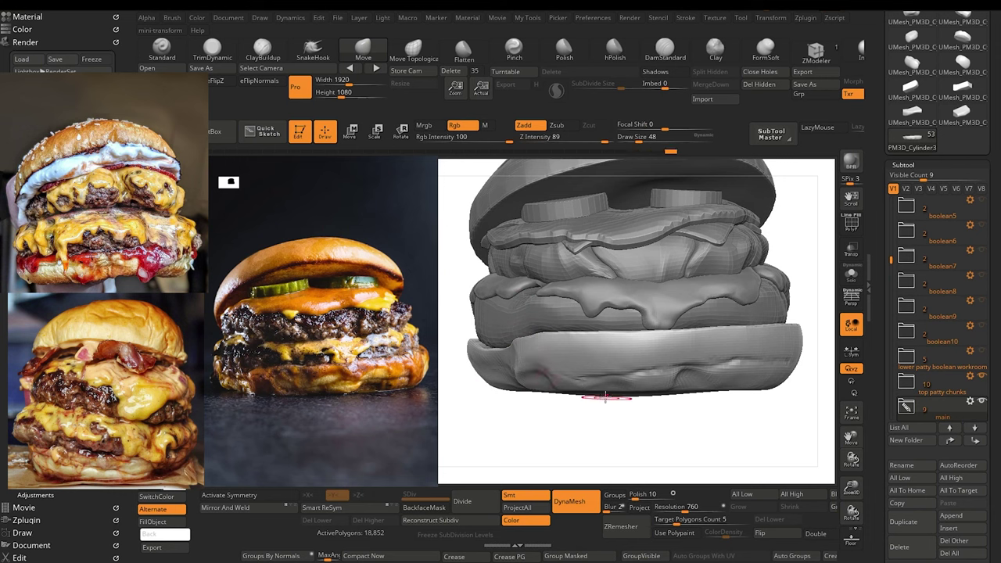
click(666, 61)
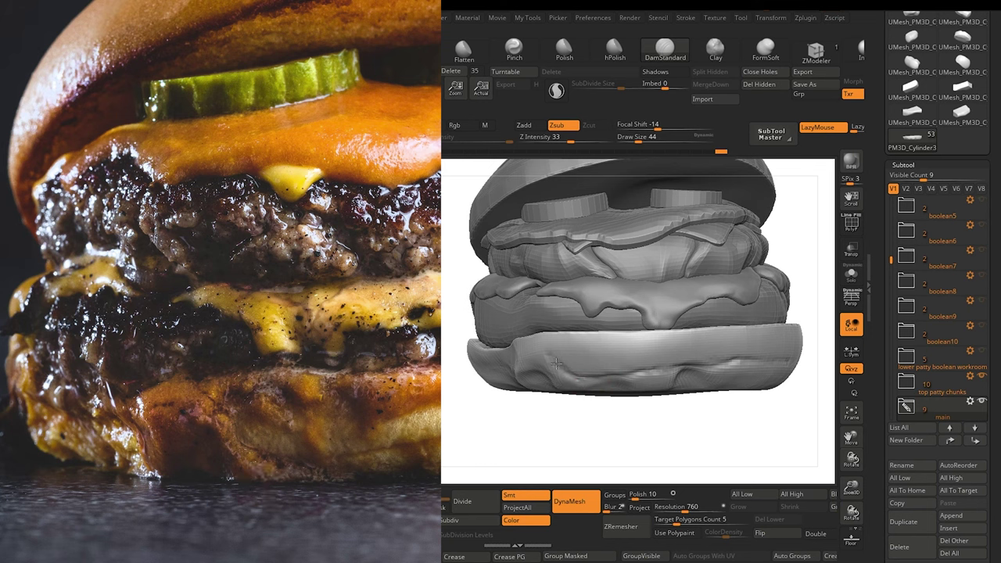
Step: Build up the fold near the left end of the bottom bun's front with the ClayBuildup brush at draw size 32
mouse_move(527, 421)
mouse_down()
mouse_move(538, 430)
mouse_move(521, 411)
mouse_up()
key(b)
key(c)
key(b)
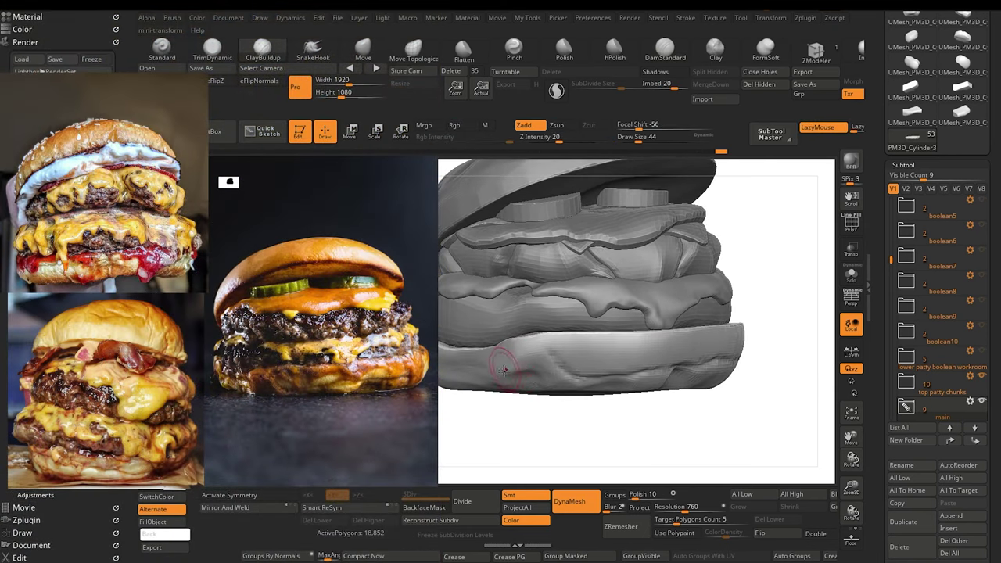
key(bracketleft)
key(bracketleft)
key(bracketright)
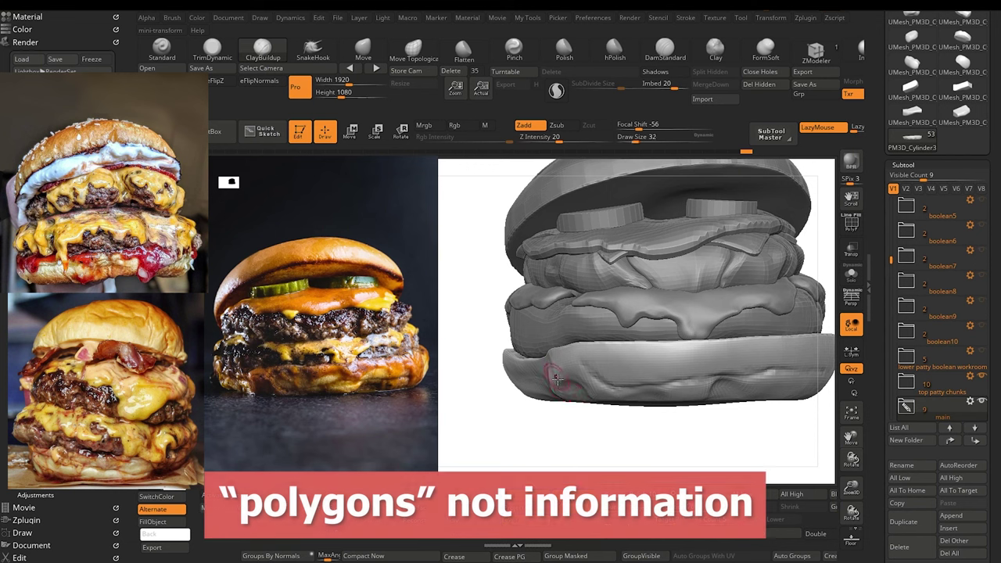
Step: Reshape the built-up fold on the bottom bun's front with the Move brush, ending at draw size 44
click(364, 49)
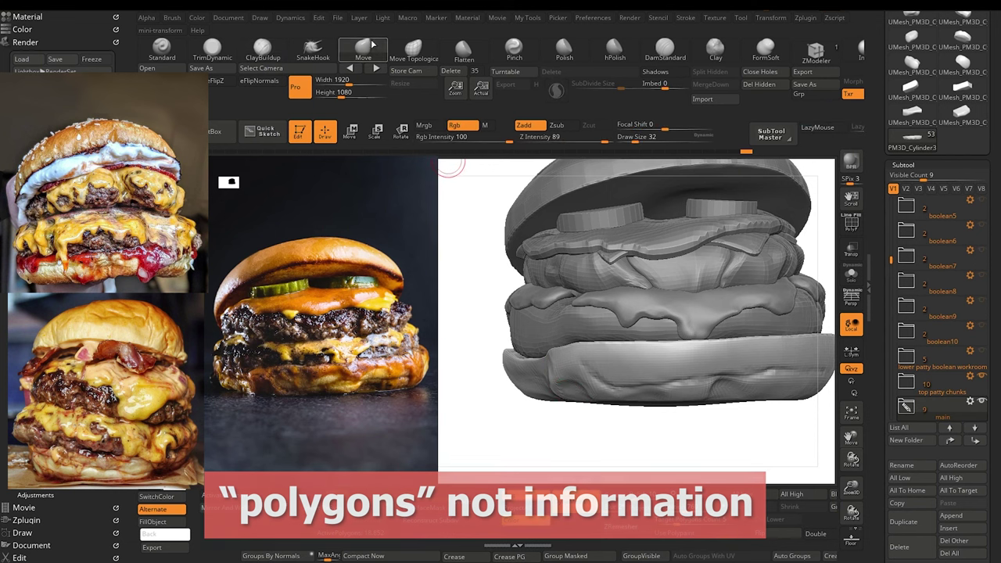
key(bracketright)
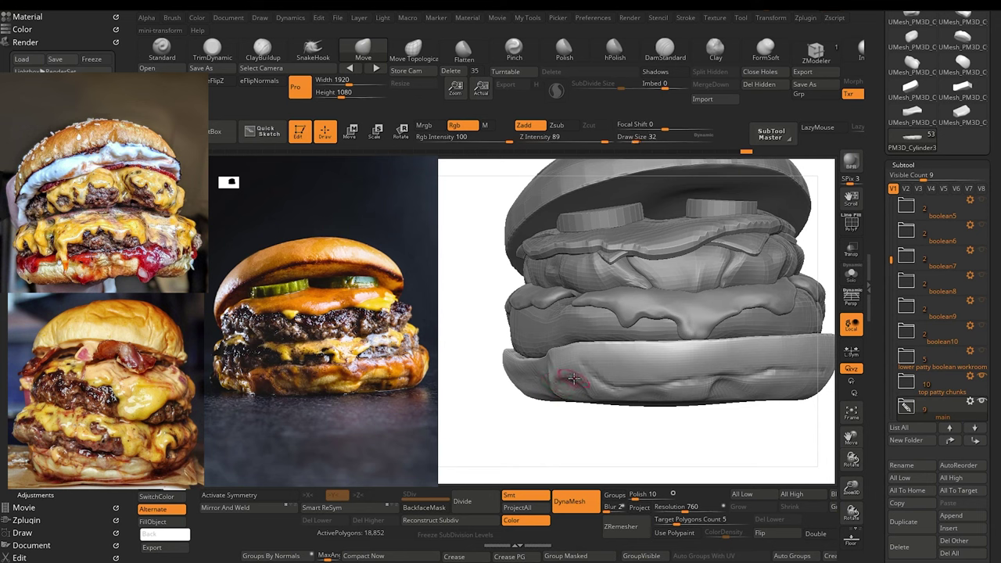
key(bracketleft)
key(bracketright)
key(bracketright)
Step: Carve long uneven horizontal creases across the back of the bottom bun with the DamStandard brush, enlarging the draw size to 52
drag(531, 435, 737, 413)
alt+drag(588, 428, 572, 453)
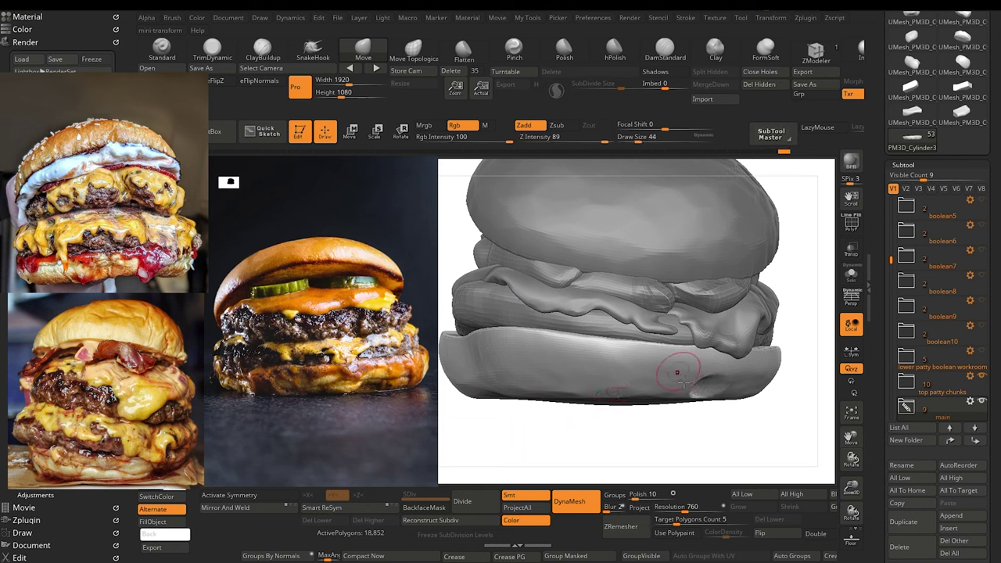
click(664, 49)
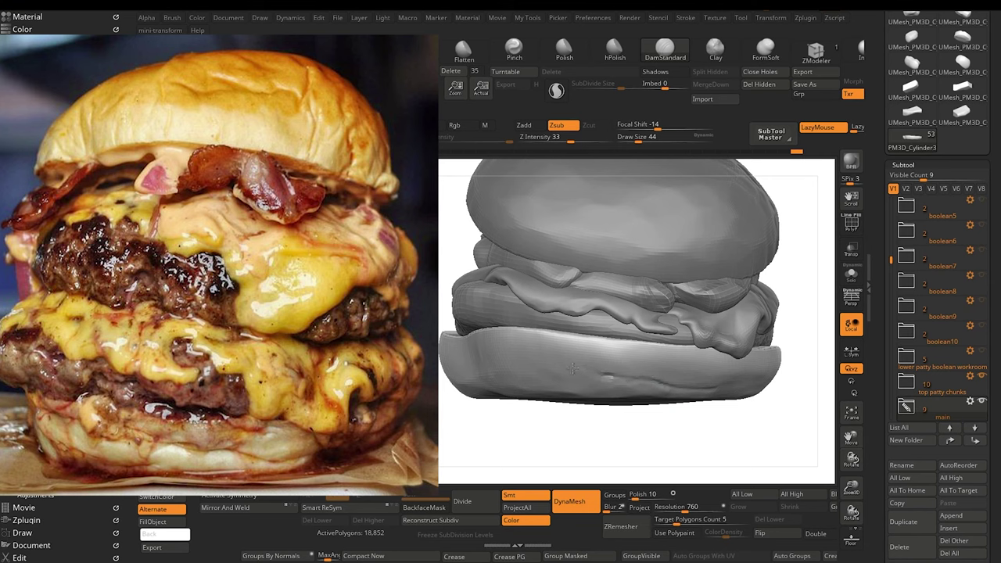
drag(616, 381, 553, 369)
key(])
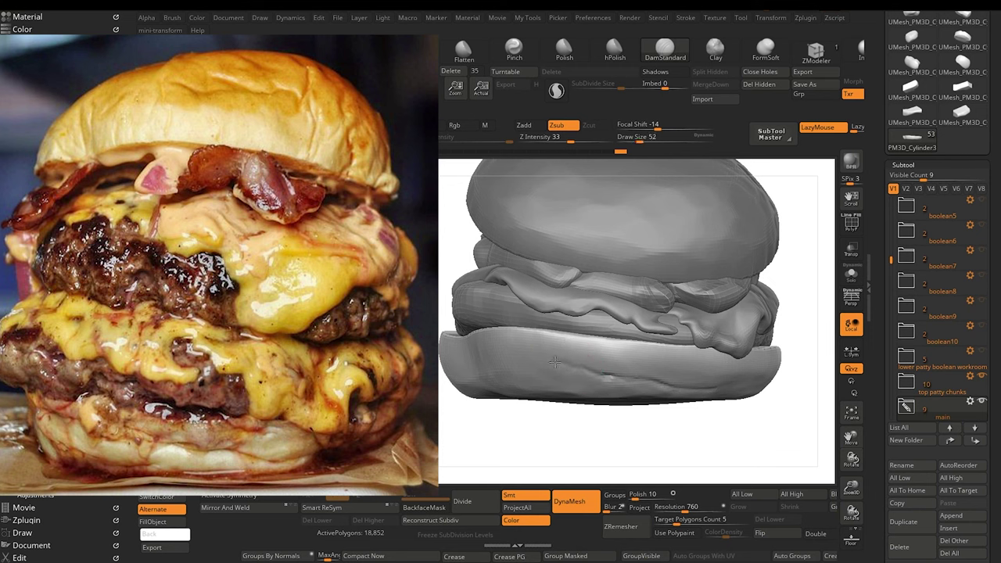
drag(516, 359, 514, 359)
drag(575, 368, 577, 372)
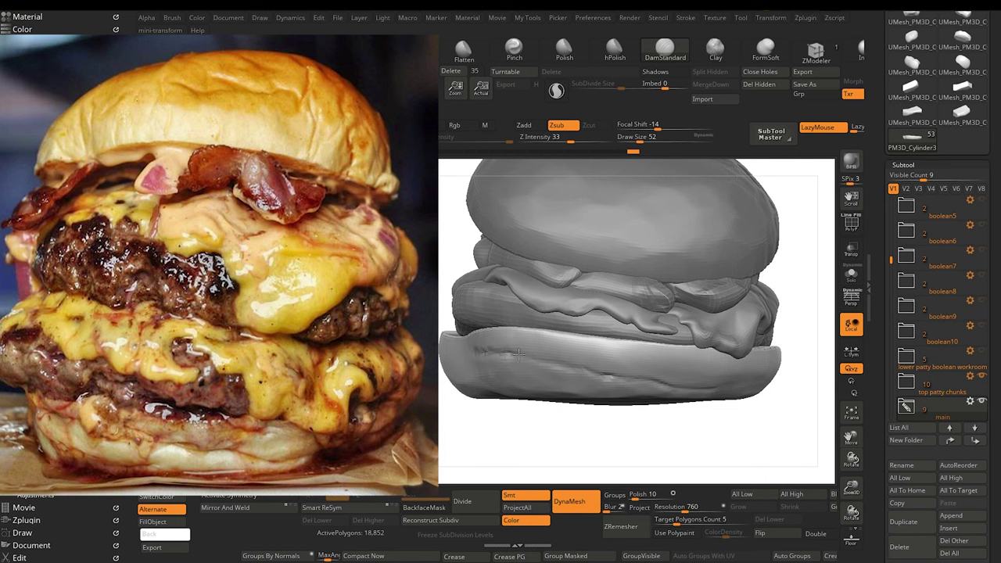
drag(517, 354, 552, 364)
Step: Smooth the bread between the back creases and carve along the bottom bun's lower back edge with the DamStandard brush
shift+drag(486, 347, 475, 365)
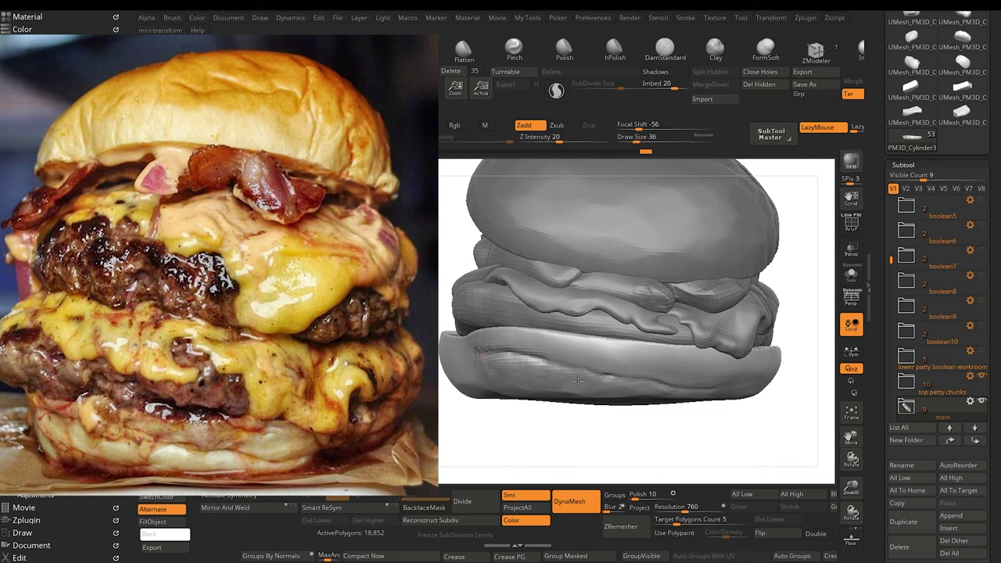
shift+drag(507, 370, 540, 370)
click(665, 48)
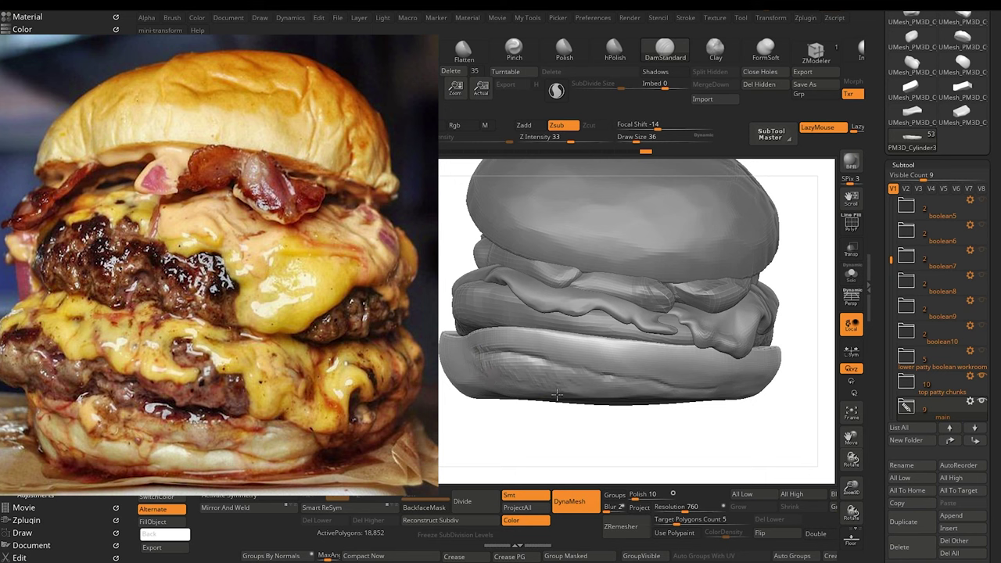
drag(557, 395, 556, 390)
drag(610, 394, 583, 388)
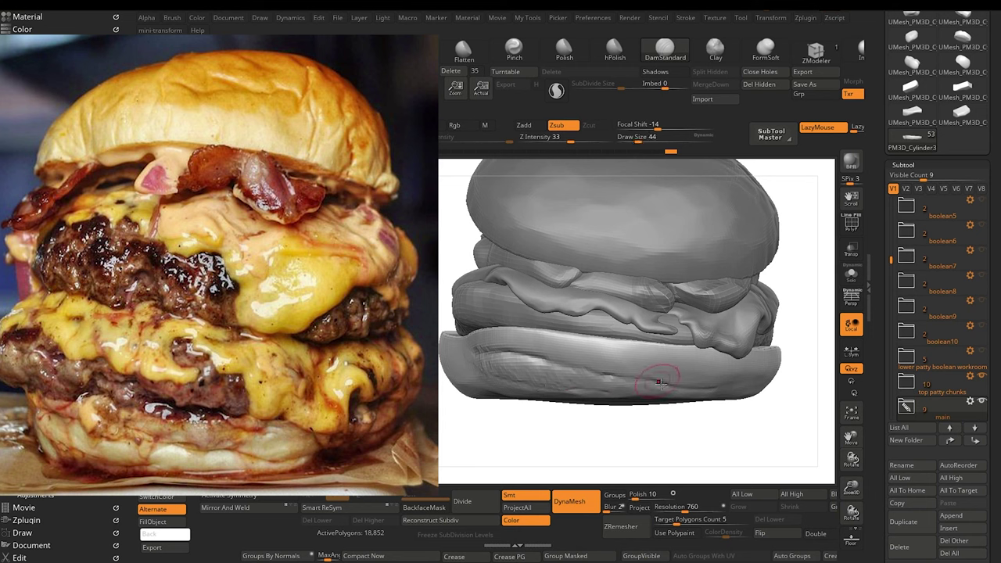
key(])
Step: Shift the back creases with the Move Topological brush at draw size 60, and deepen their middle with the DamStandard brush
click(413, 50)
mouse_move(601, 369)
mouse_down()
mouse_move(632, 373)
mouse_move(595, 362)
mouse_up()
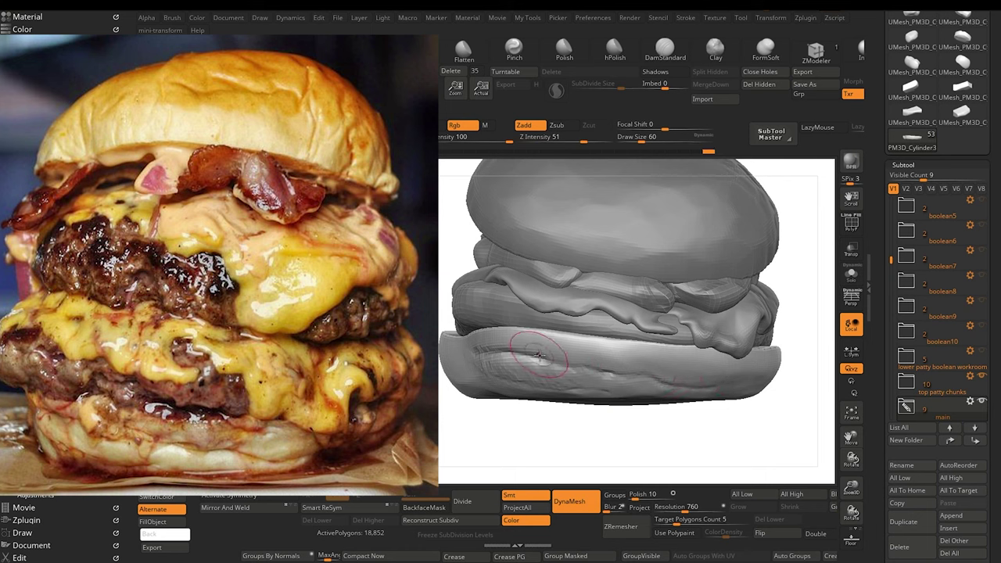
drag(541, 355, 556, 360)
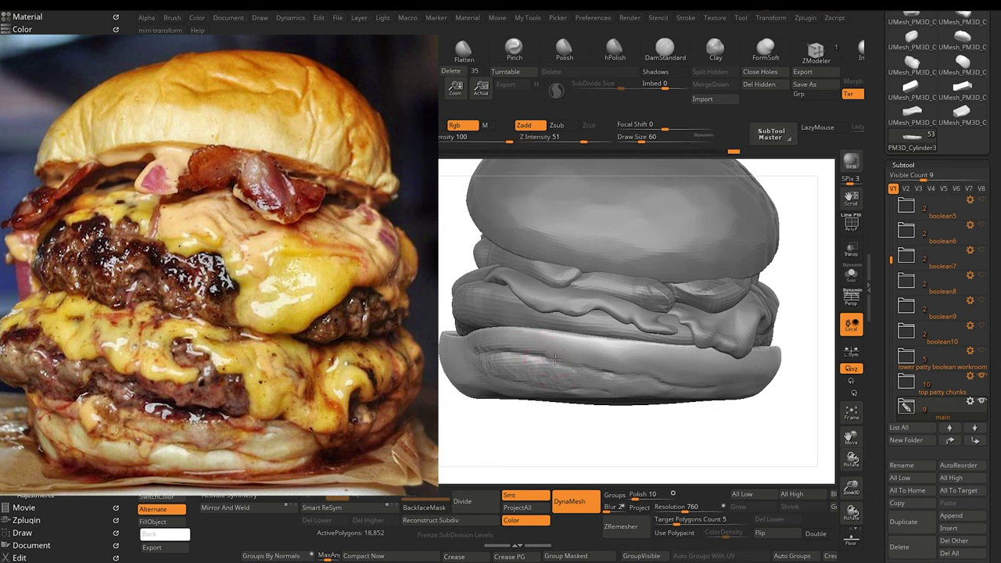
key([)
click(664, 51)
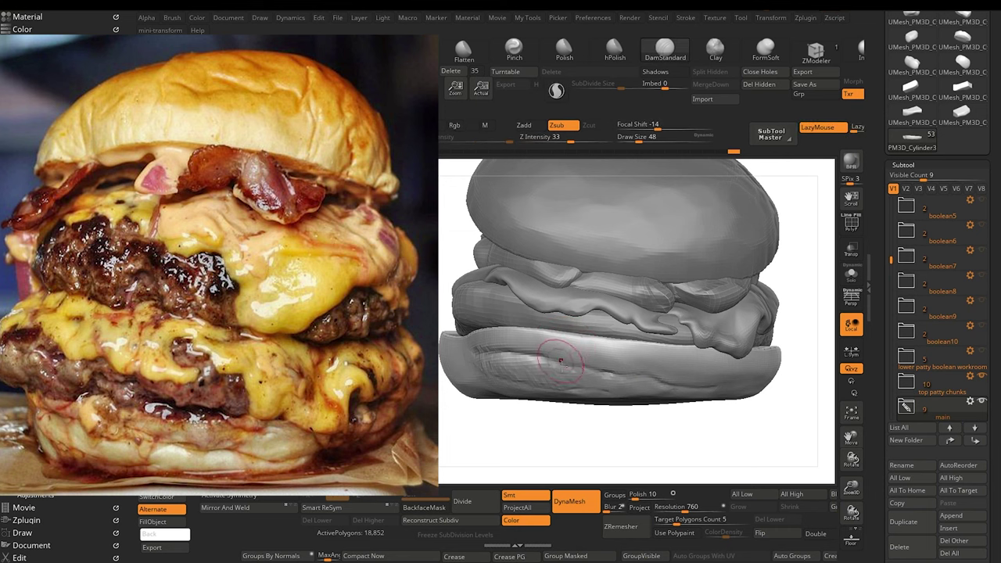
Step: Build up lumps along the lower middle of the bottom bun's back with the ClayBuildup brush at Z Intensity 38, draw size 32
key(b)
key(c)
key(b)
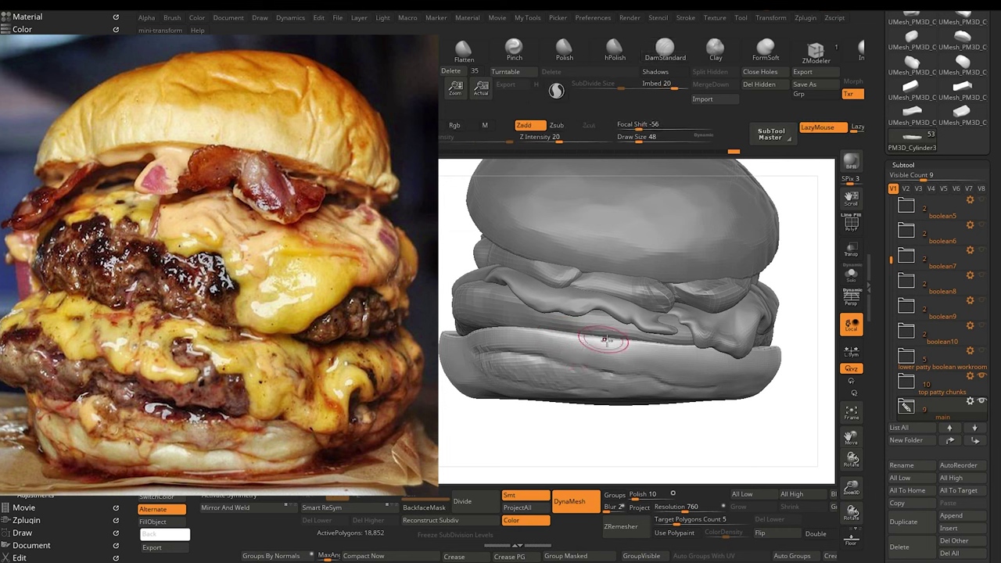
key([)
click(575, 140)
drag(583, 398, 619, 387)
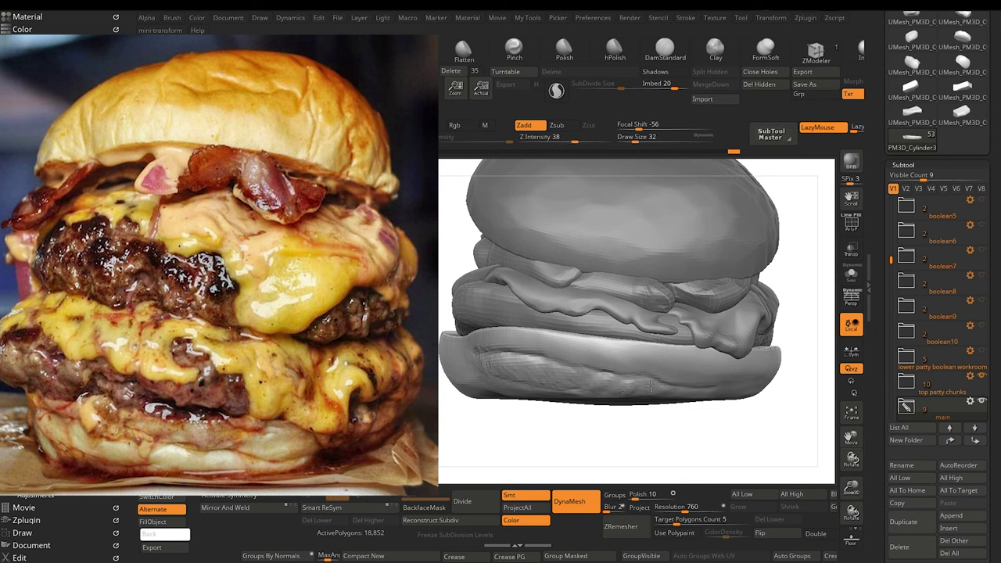
drag(612, 391, 625, 389)
Step: Shape a small notch near the right end of the bottom bun's lower back edge with the DamStandard and Move brushes
key(b)
key(d)
key(s)
mouse_move(647, 449)
alt+mouse_down()
mouse_move(636, 440)
mouse_move(663, 454)
mouse_move(626, 453)
alt+mouse_up()
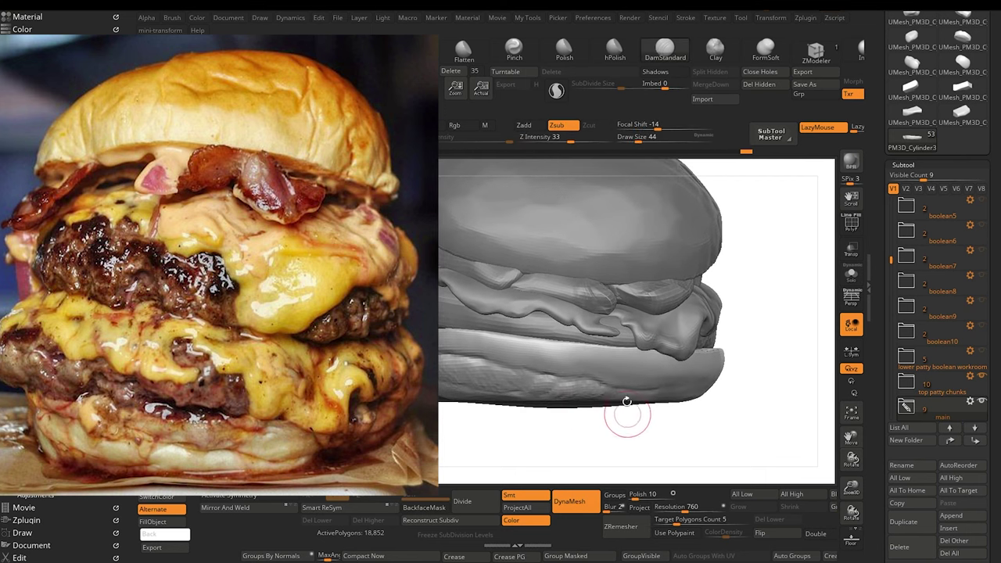
click(364, 50)
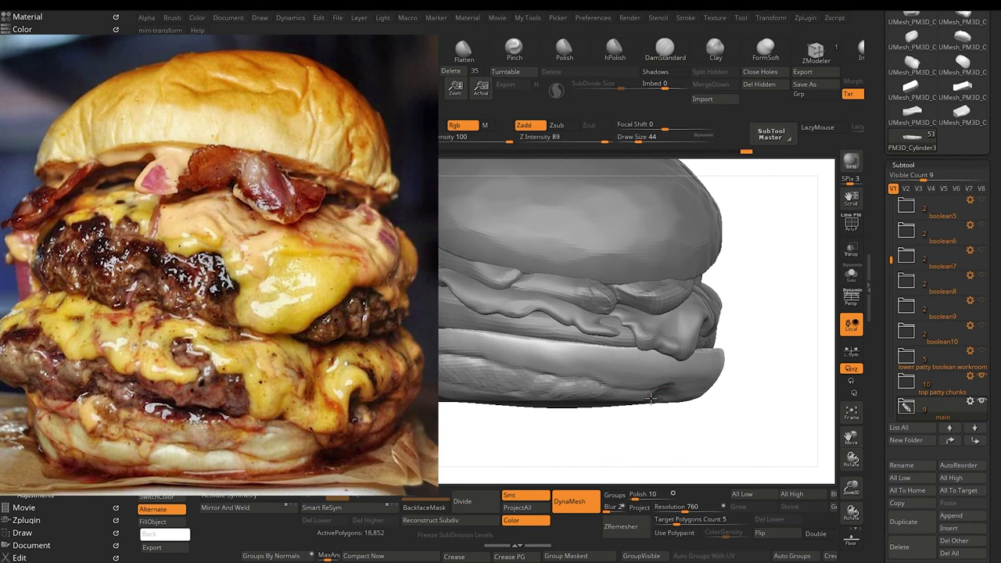
mouse_move(651, 395)
mouse_down()
mouse_move(648, 423)
mouse_move(631, 430)
mouse_up()
drag(662, 387, 664, 380)
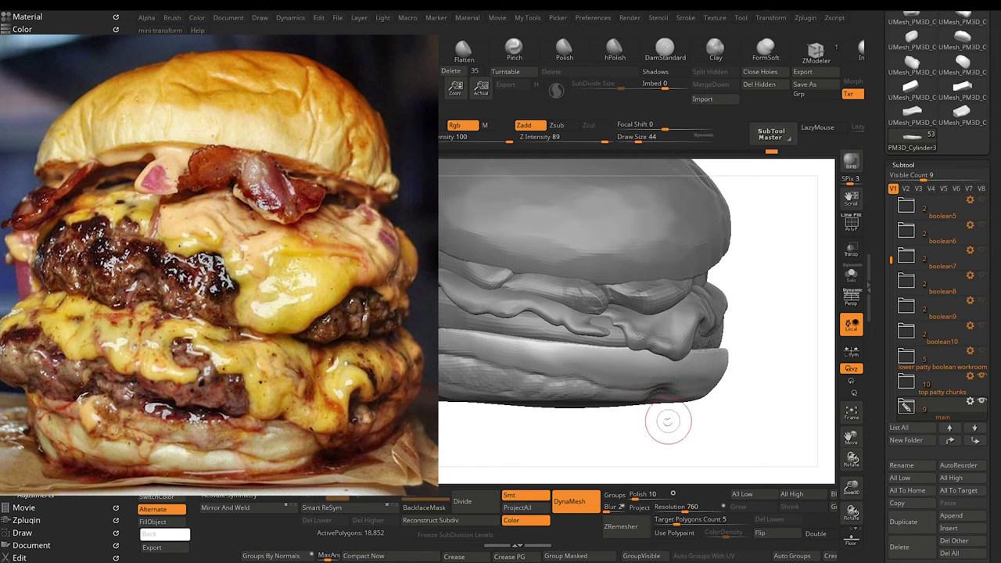
Step: Build up the bread around the notch at the right end of the bottom bun's back with the ClayBuildup brush
click(264, 44)
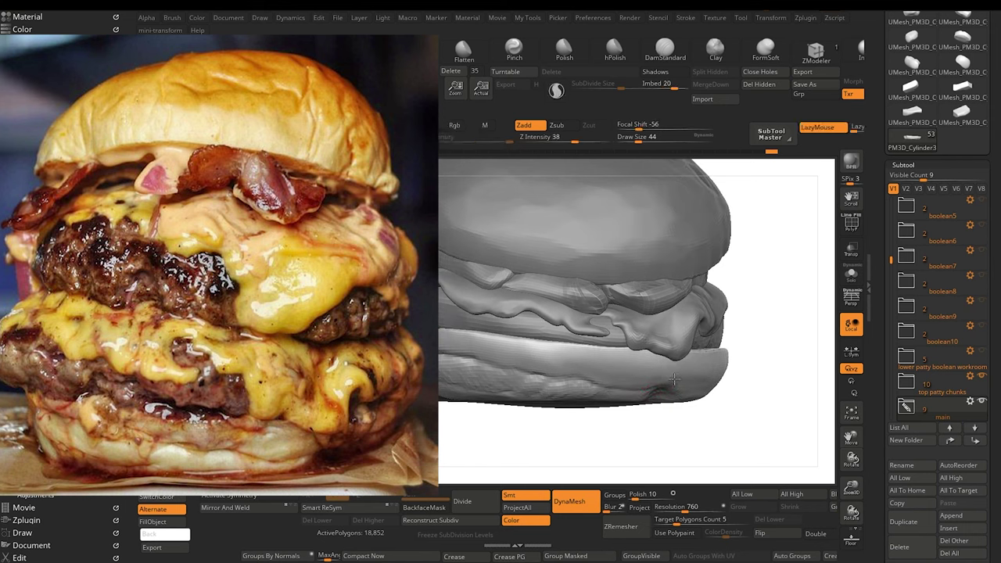
drag(659, 389, 675, 382)
key(bracketright)
drag(684, 386, 694, 345)
Step: Carve finer creases above and below the swollen fold on the bottom bun's back with the DamStandard brush at draw size 32
drag(581, 440, 677, 454)
alt+drag(540, 435, 507, 431)
alt+drag(596, 421, 551, 407)
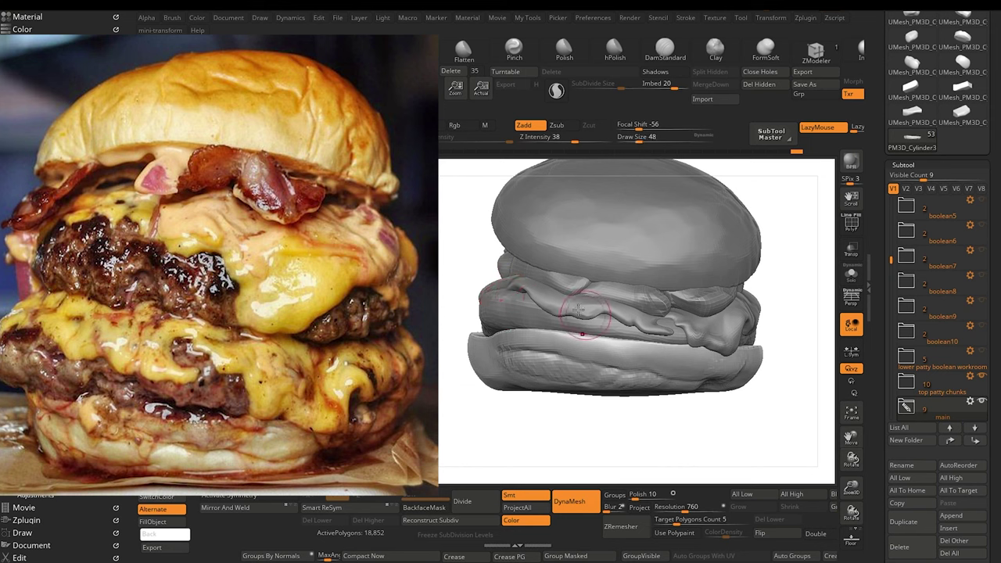
key([)
key([)
key([)
key(b)
key(d)
key(s)
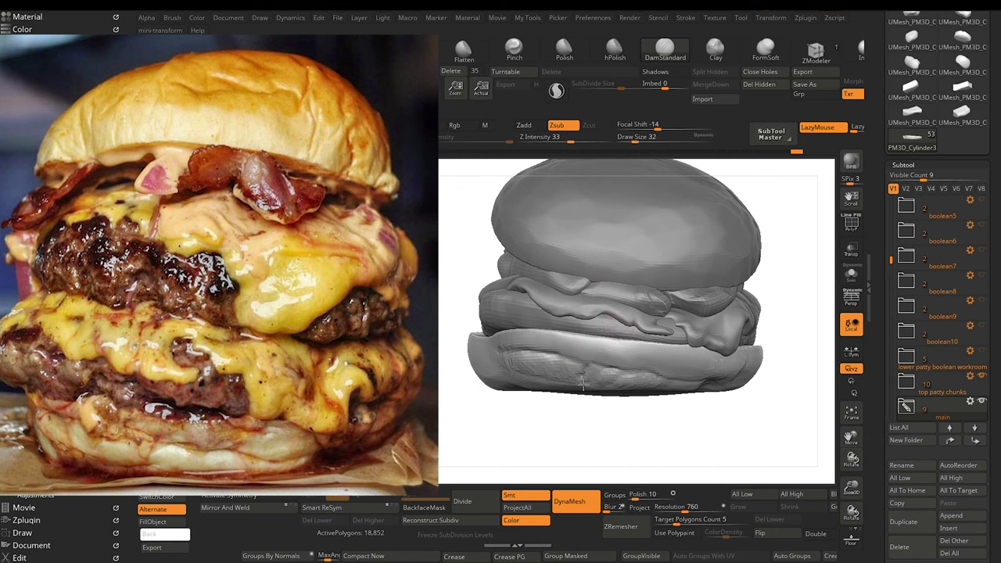
drag(582, 384, 580, 386)
drag(545, 338, 580, 377)
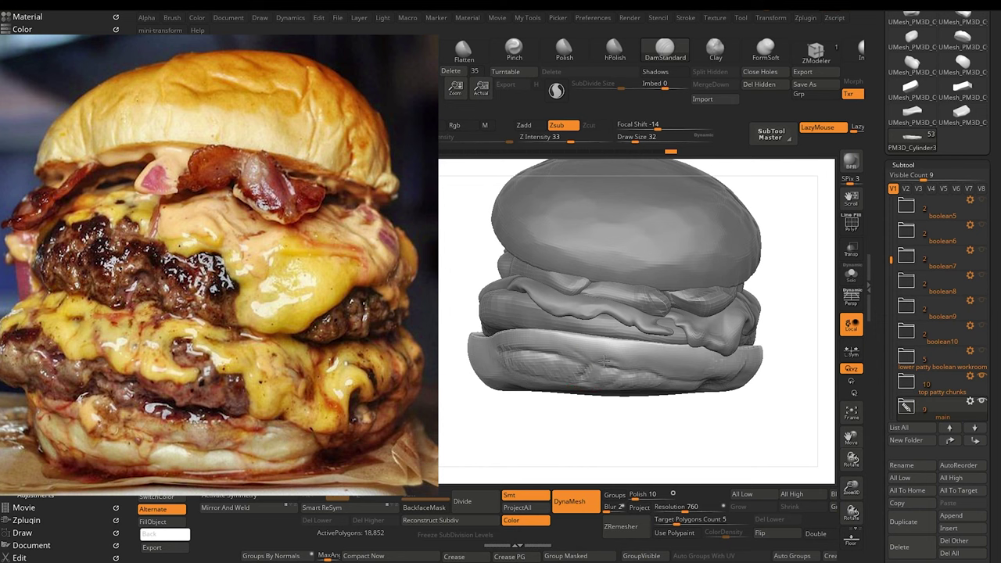
Step: Deepen the outline of the swollen back fold and extend its creases into the lower rim, enlarging the DamStandard draw size to 52
drag(604, 360, 566, 377)
drag(579, 383, 588, 387)
key(])
drag(587, 384, 493, 356)
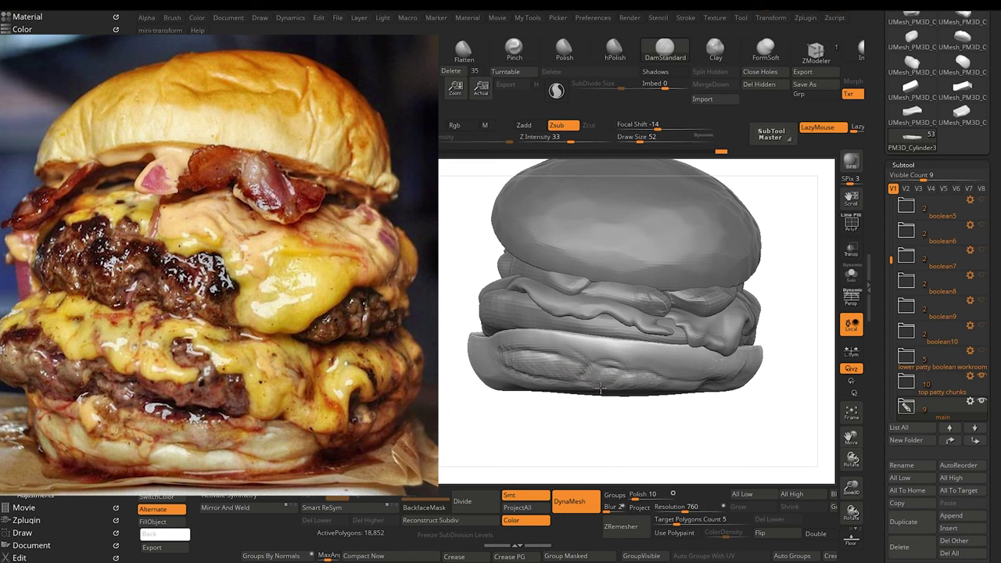
drag(600, 388, 593, 383)
Step: Build up the rim below the swollen fold on the bottom bun's back with the ClayBuildup brush at draw size 40
mouse_move(506, 428)
alt+mouse_down()
mouse_move(572, 397)
mouse_move(552, 431)
mouse_move(558, 453)
alt+mouse_up()
key(b)
key(c)
key(b)
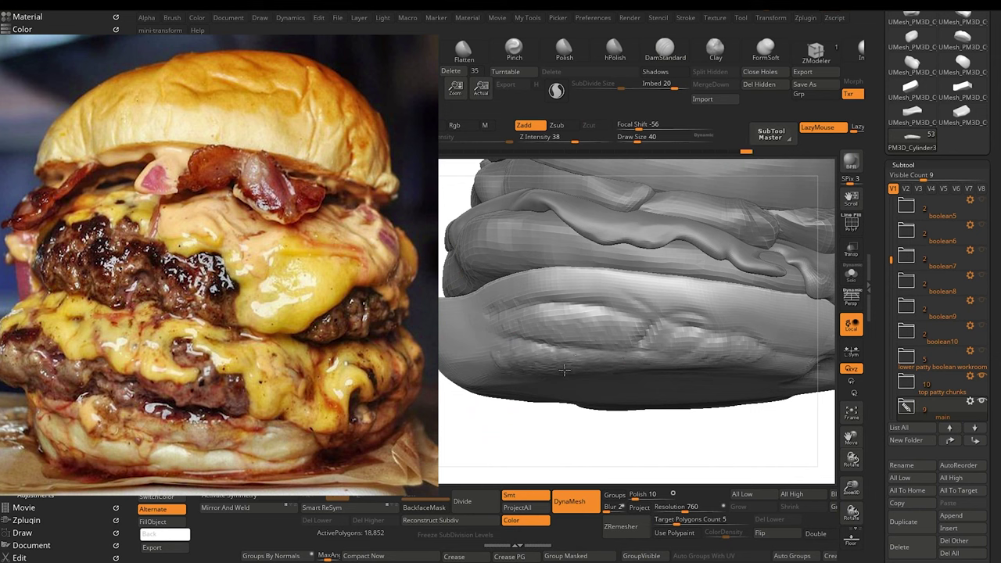
drag(564, 370, 588, 368)
mouse_move(608, 435)
alt+mouse_down()
mouse_move(541, 438)
mouse_move(558, 423)
mouse_move(550, 439)
mouse_move(539, 422)
mouse_move(545, 444)
alt+mouse_up()
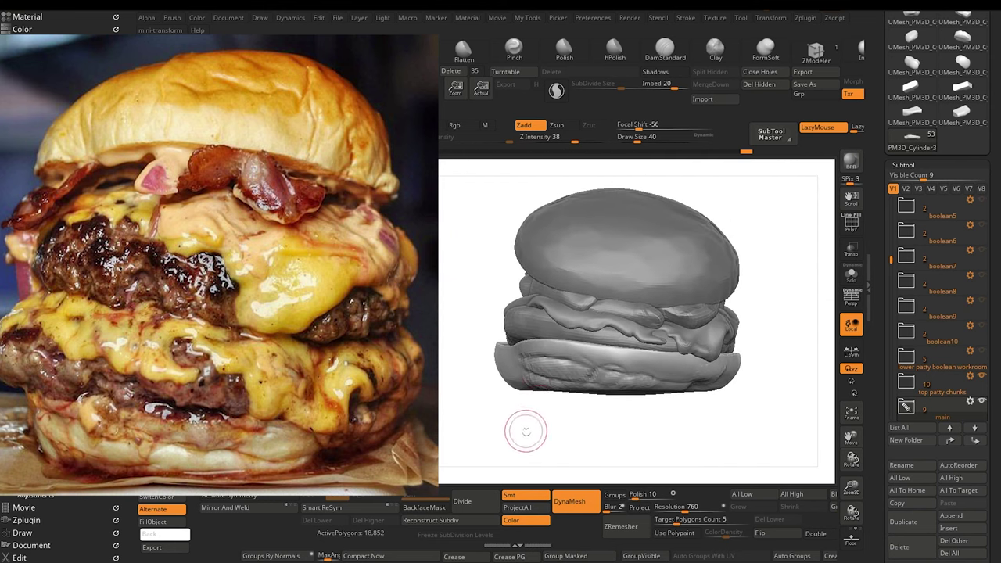
Step: Build up the right part of the bottom bun's back with the ClayBuildup brush at draw size 48, and smooth the added volume
alt+drag(507, 402, 489, 400)
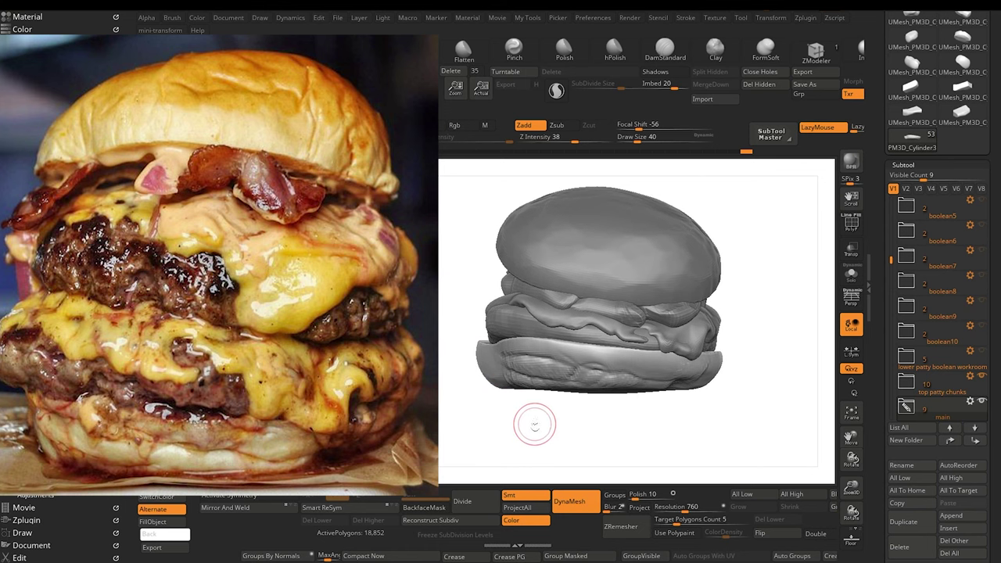
drag(531, 450, 513, 407)
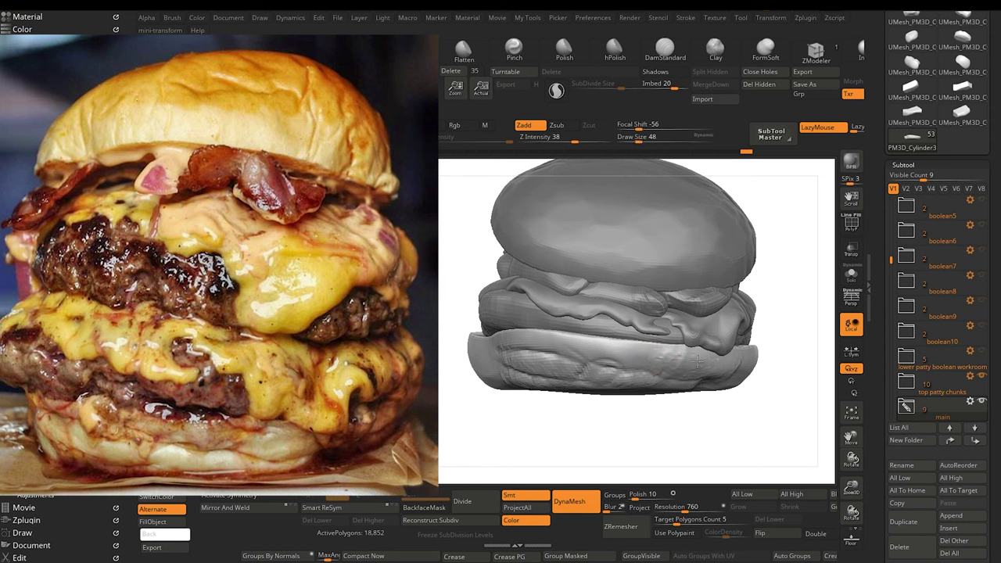
drag(659, 356, 651, 361)
key(shift)
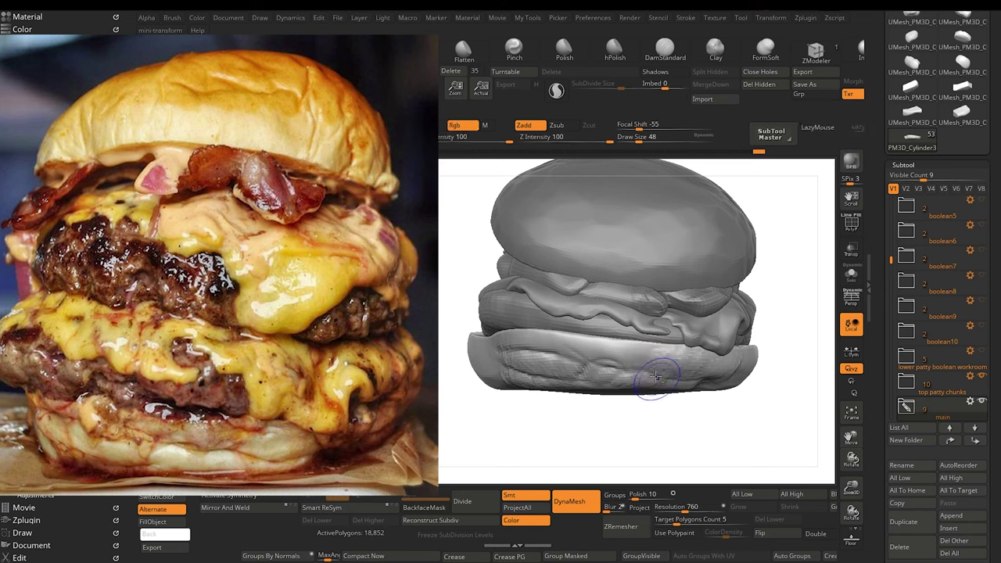
shift+drag(665, 357, 680, 347)
mouse_move(544, 449)
alt+mouse_down()
mouse_move(511, 422)
mouse_move(511, 438)
mouse_move(557, 456)
alt+mouse_up()
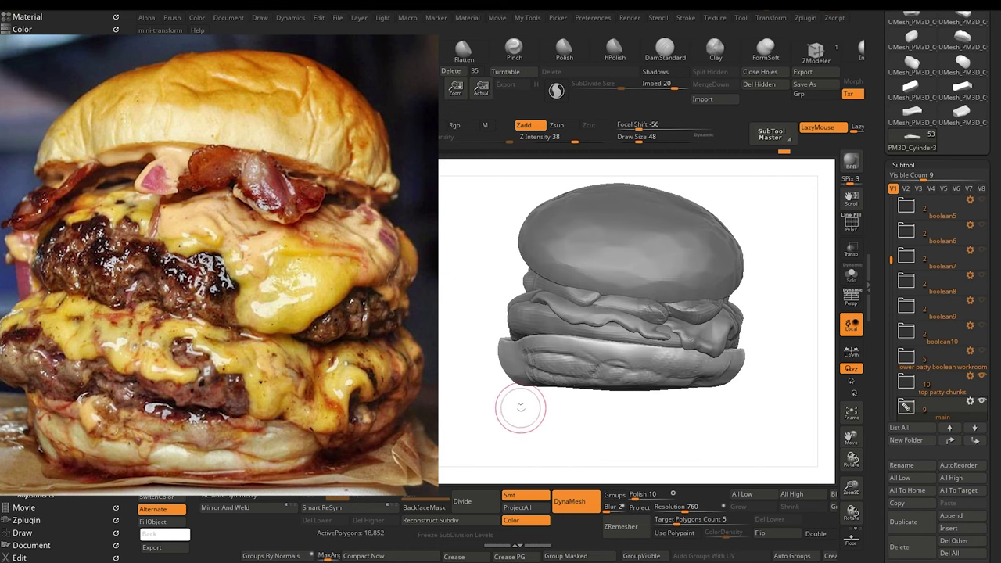
mouse_move(510, 415)
mouse_down()
mouse_move(522, 425)
mouse_move(508, 419)
mouse_move(606, 428)
mouse_move(551, 421)
mouse_up()
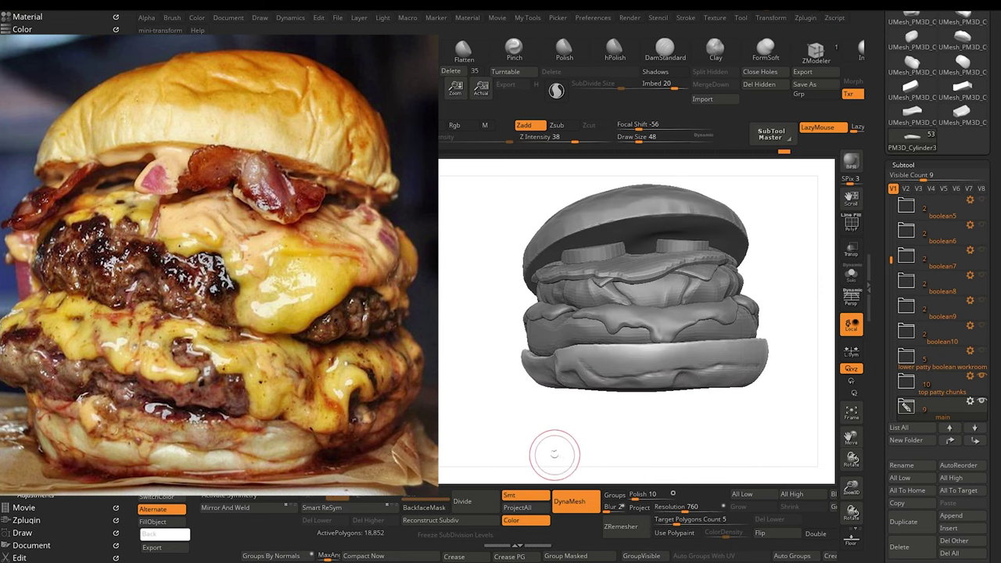
mouse_move(552, 454)
mouse_down()
mouse_move(537, 445)
mouse_move(572, 479)
mouse_up()
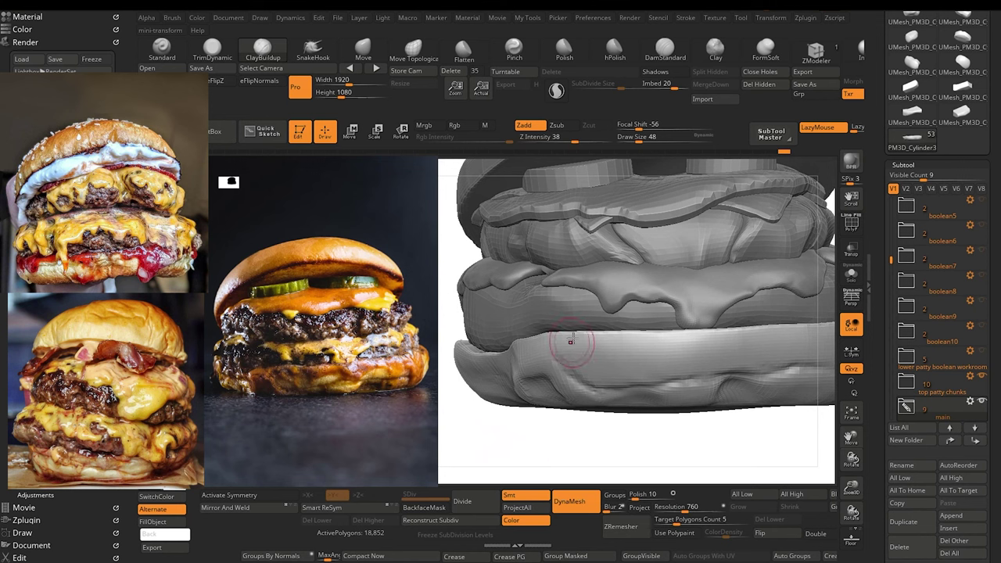
Step: Build up the wall above the left and middle folds of the bottom bun with the ClayBuildup brush, enlarging the draw size to 64
mouse_move(568, 349)
mouse_down()
mouse_move(585, 373)
mouse_move(592, 358)
mouse_move(623, 387)
mouse_move(601, 382)
mouse_up()
key(bracketright)
key(bracketright)
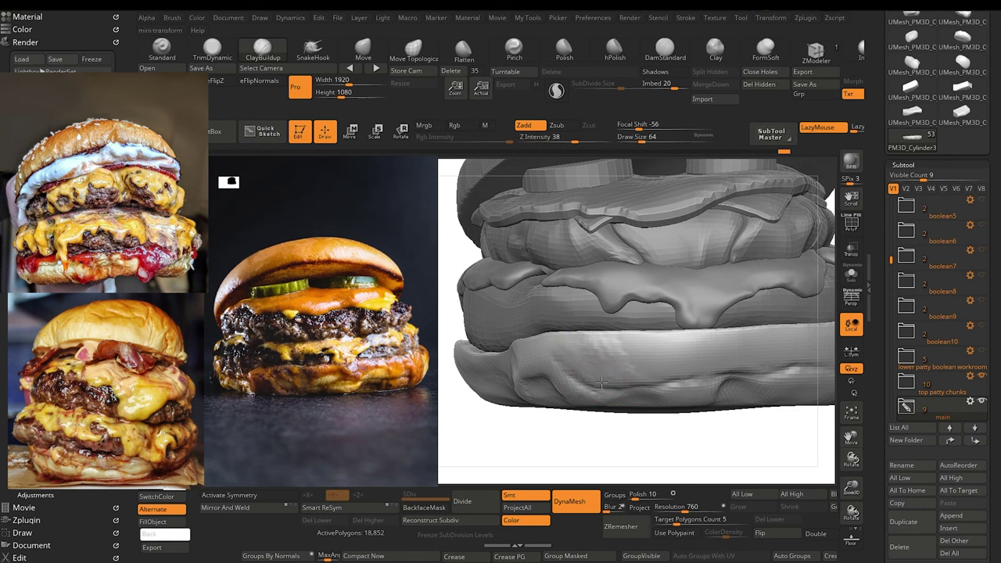
drag(556, 345, 588, 377)
mouse_move(616, 354)
mouse_down()
mouse_move(626, 370)
mouse_move(672, 336)
mouse_move(694, 352)
mouse_move(699, 344)
mouse_move(684, 351)
mouse_move(696, 344)
mouse_up()
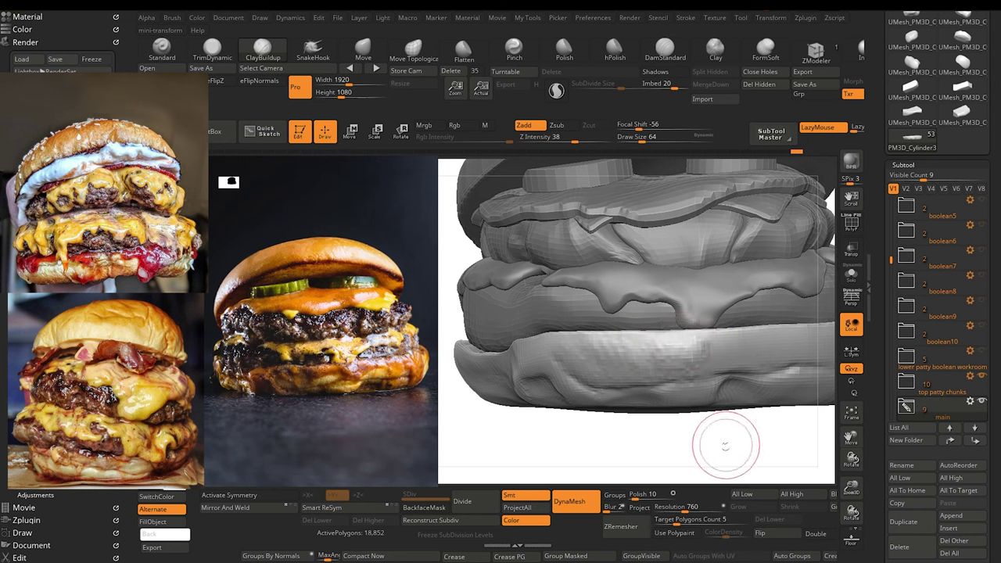
Step: Extend the ClayBuildup volume along the bottom bun's upper wall toward its right end, using draw sizes 44 to 56
alt+drag(724, 445, 633, 437)
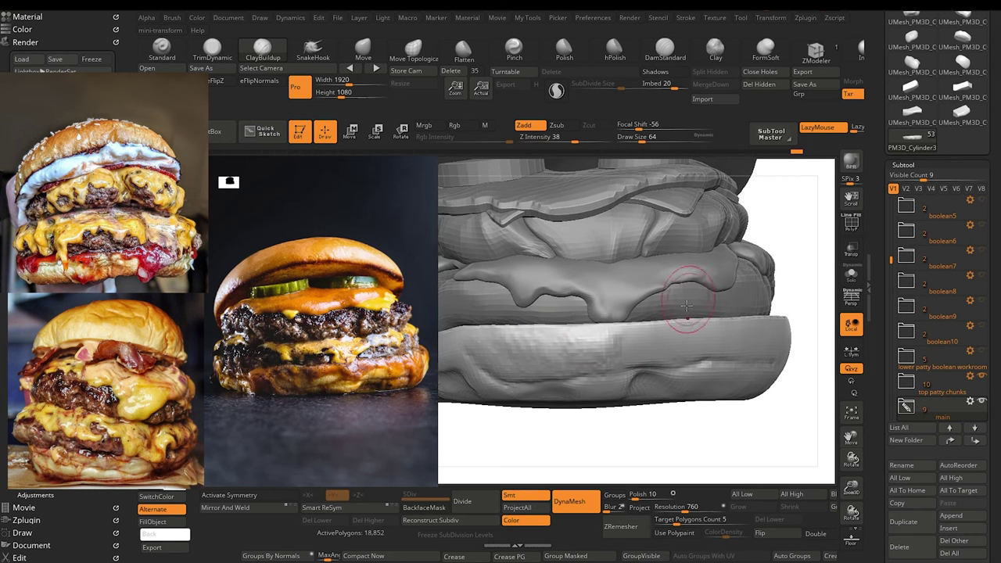
key(bracketleft)
key(bracketleft)
key(bracketleft)
mouse_move(631, 342)
mouse_down()
mouse_move(643, 331)
mouse_move(660, 347)
mouse_move(659, 335)
mouse_up()
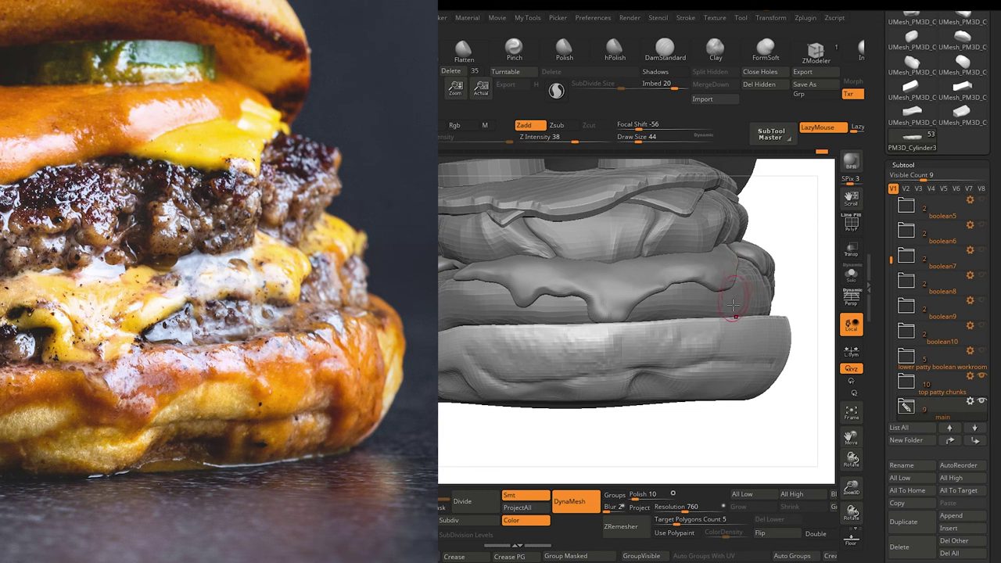
key(])
drag(718, 350, 764, 347)
key(])
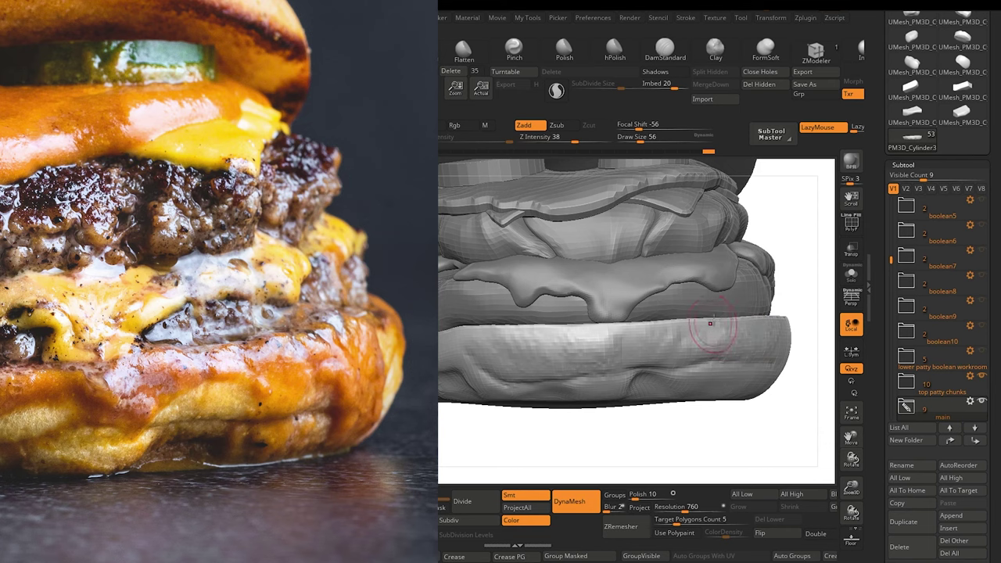
Step: Add vertical ClayBuildup strokes at draw size 36 in the middle of the bottom bun's wall and smooth them
key(f)
mouse_move(614, 446)
alt+mouse_down()
mouse_move(592, 449)
mouse_move(622, 467)
mouse_move(607, 447)
mouse_move(622, 441)
mouse_move(622, 451)
alt+mouse_up()
key([)
key([)
key([)
key([)
key([)
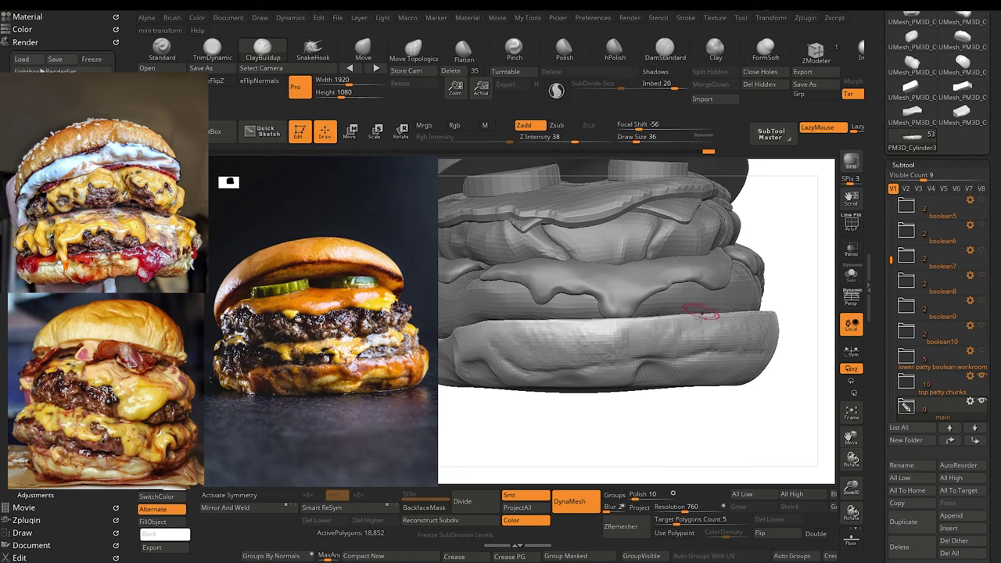
key([)
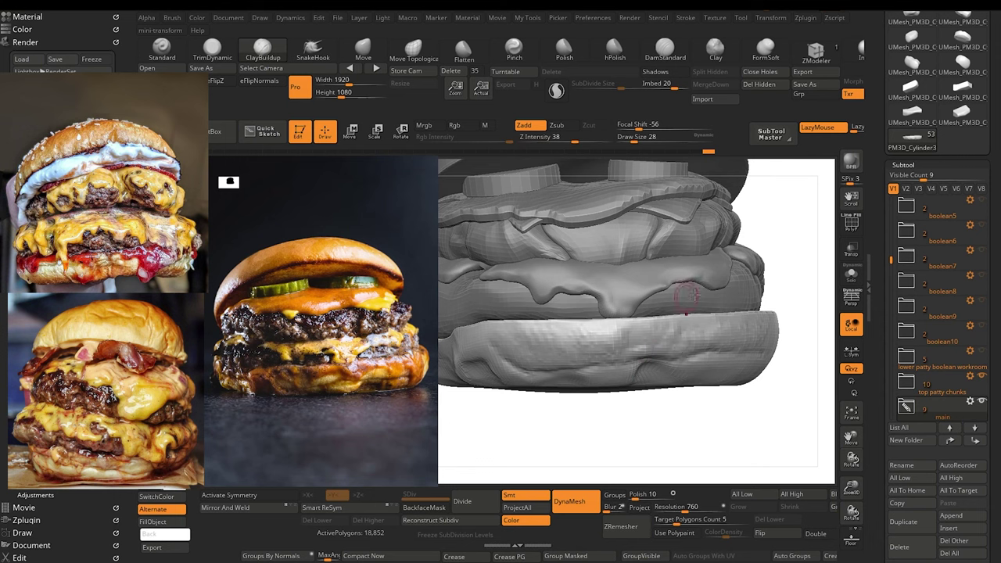
key(bracketright)
drag(627, 331, 624, 357)
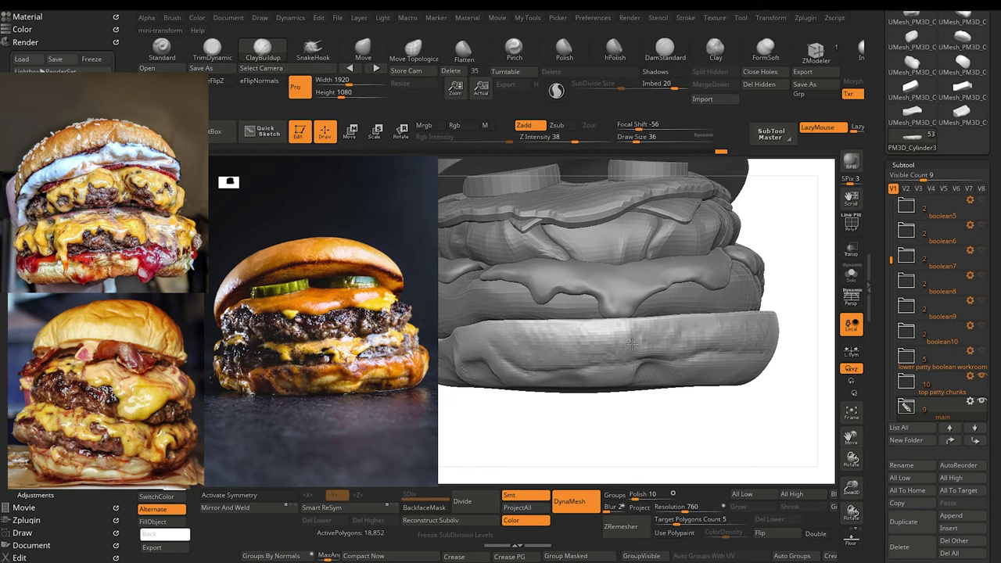
mouse_move(621, 312)
mouse_down()
mouse_move(602, 276)
mouse_move(635, 352)
mouse_up()
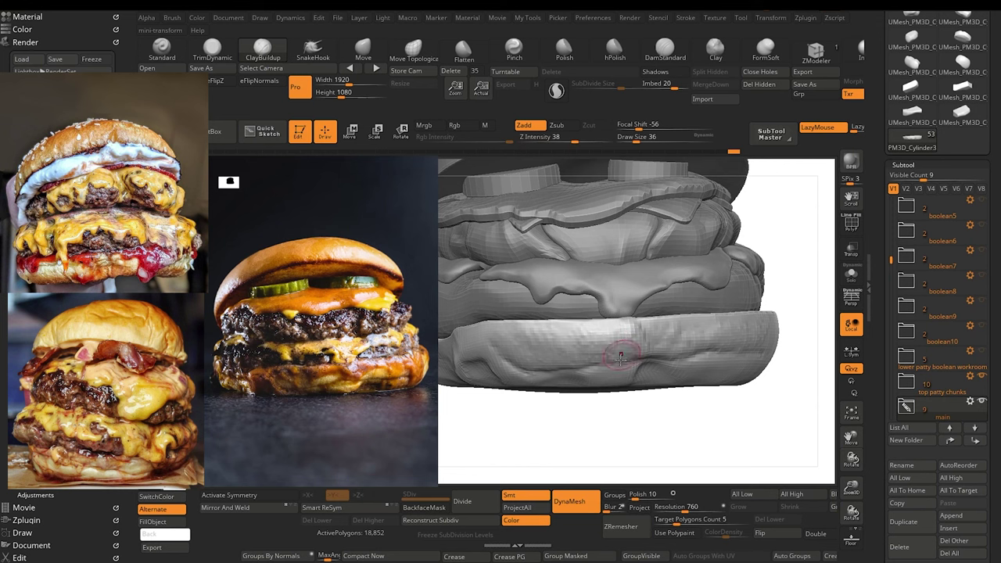
shift+drag(628, 322, 637, 356)
Step: Add another ClayBuildup stroke along the vertical form above the bottom bun's central dent, and choose the DamStandard brush
drag(640, 441, 624, 452)
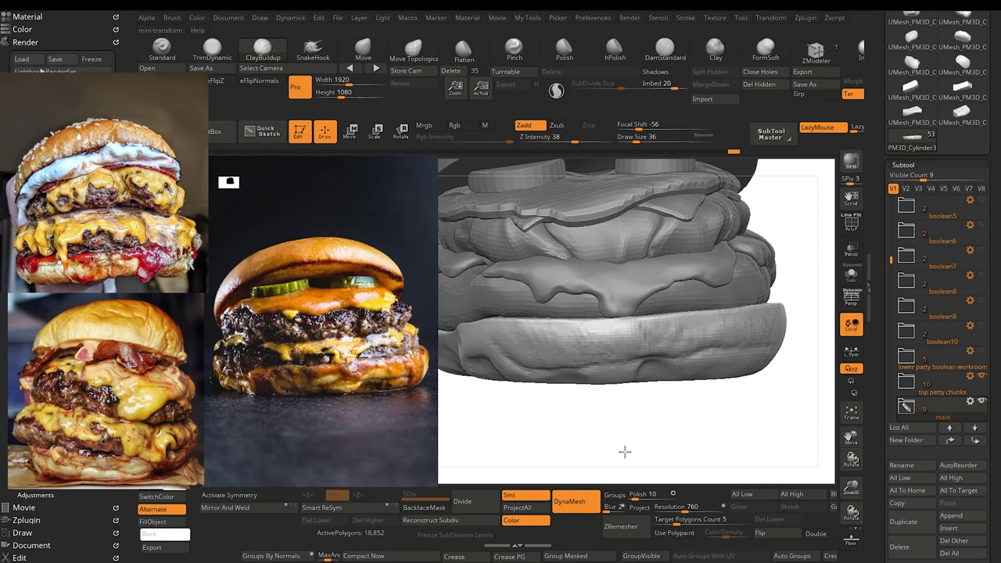
mouse_move(641, 325)
mouse_down()
mouse_move(644, 353)
mouse_move(642, 338)
mouse_move(623, 344)
mouse_up()
alt+drag(628, 443, 602, 344)
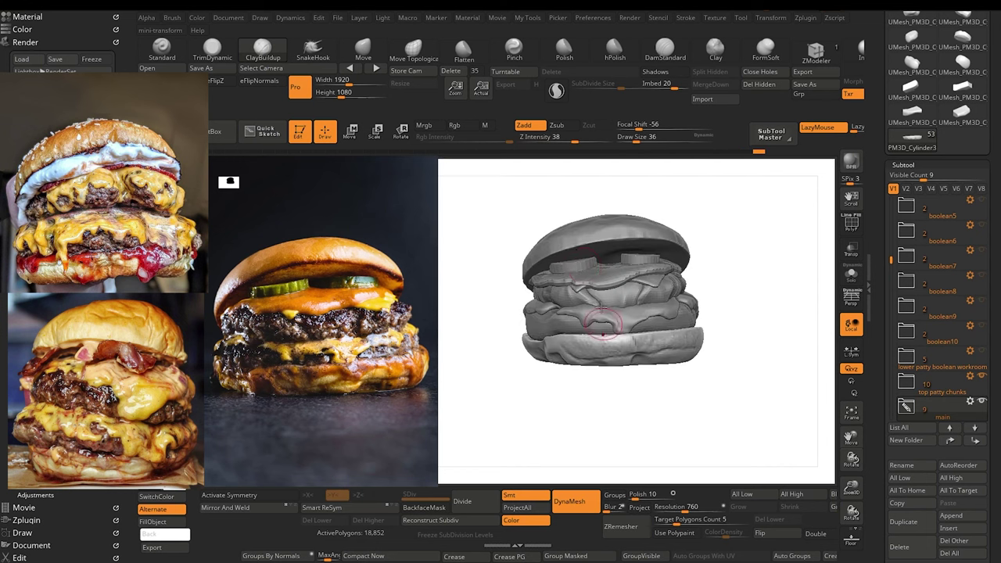
drag(600, 391, 613, 461)
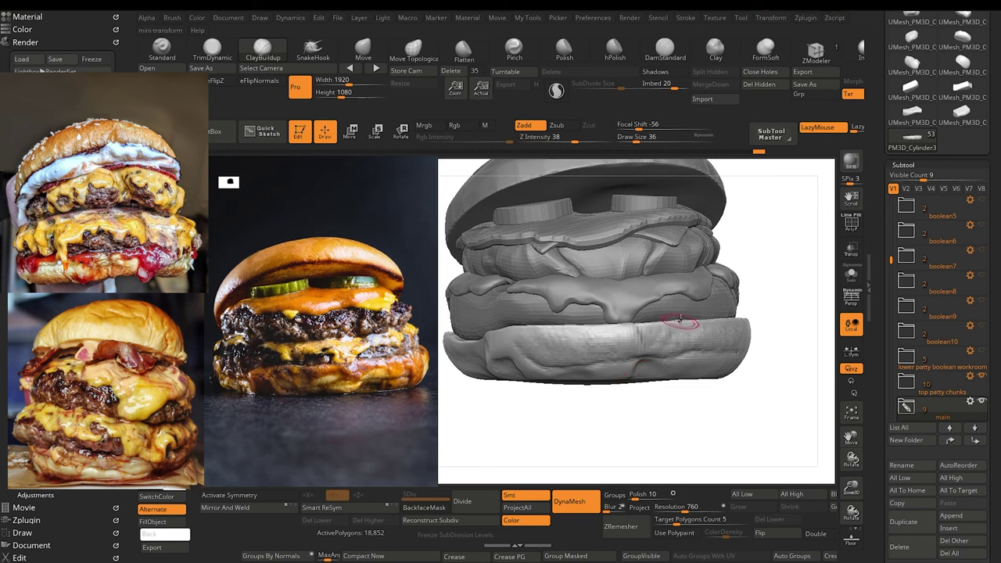
click(665, 51)
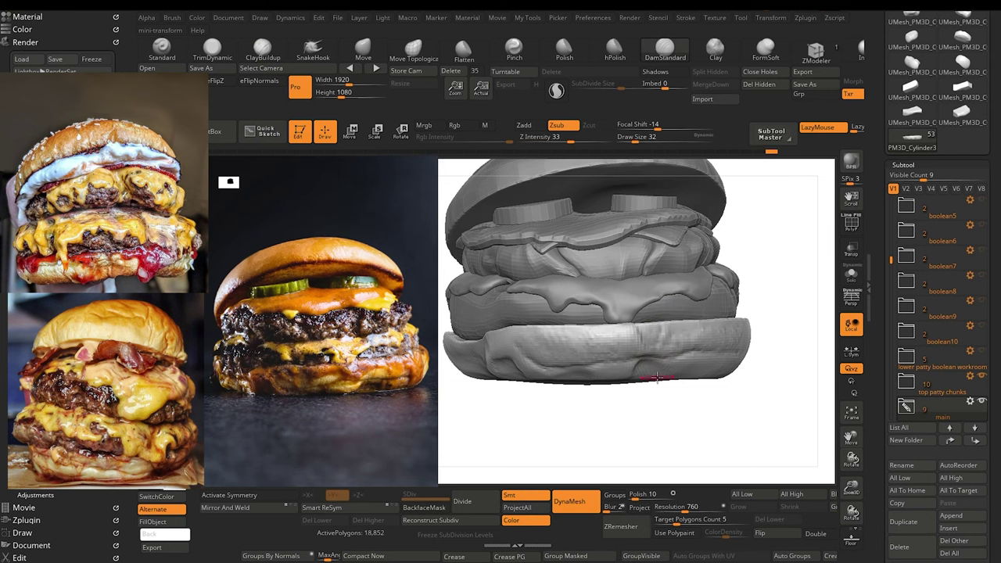
mouse_move(665, 415)
mouse_down()
mouse_move(636, 424)
mouse_move(648, 436)
mouse_move(644, 420)
mouse_move(618, 422)
mouse_move(634, 427)
mouse_up()
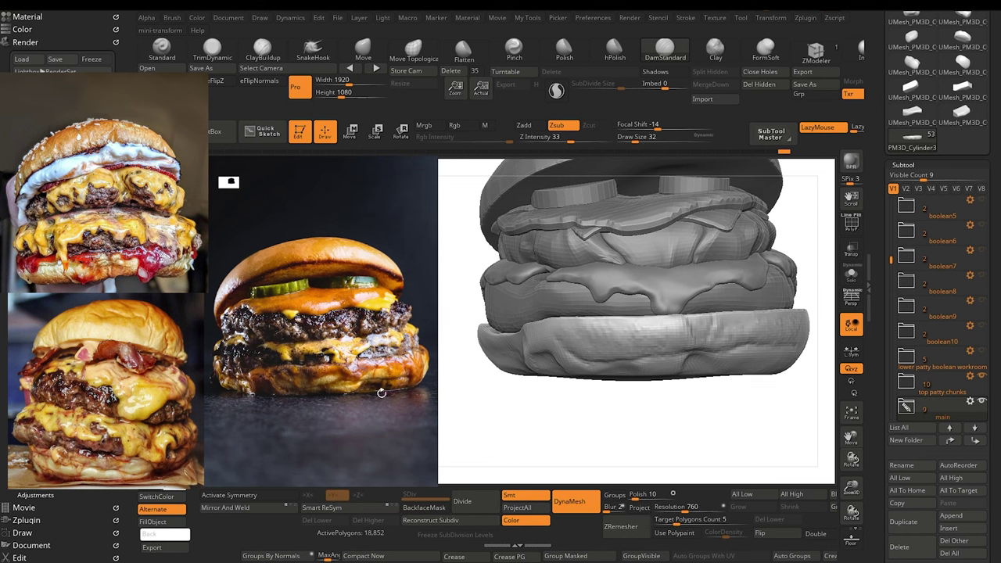
mouse_move(588, 423)
alt+mouse_down()
mouse_move(618, 448)
mouse_move(582, 380)
alt+mouse_up()
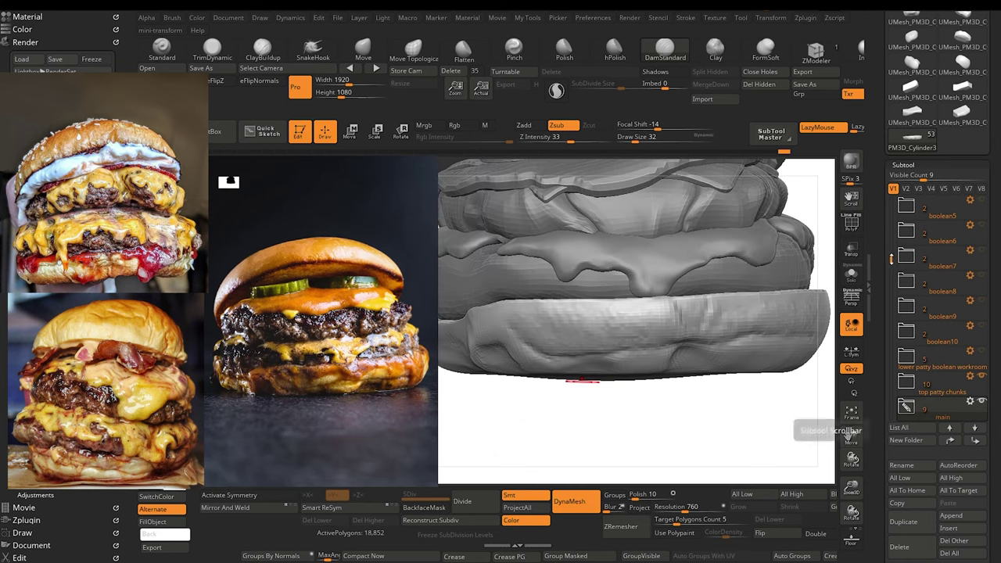
Step: Expand the RWS markers folder, select the Blocking_Sil_and_primaryForm subtool and show the markers' ground plane beneath the burger
mouse_move(891, 260)
mouse_down()
mouse_move(891, 204)
mouse_move(899, 358)
mouse_move(890, 190)
mouse_up()
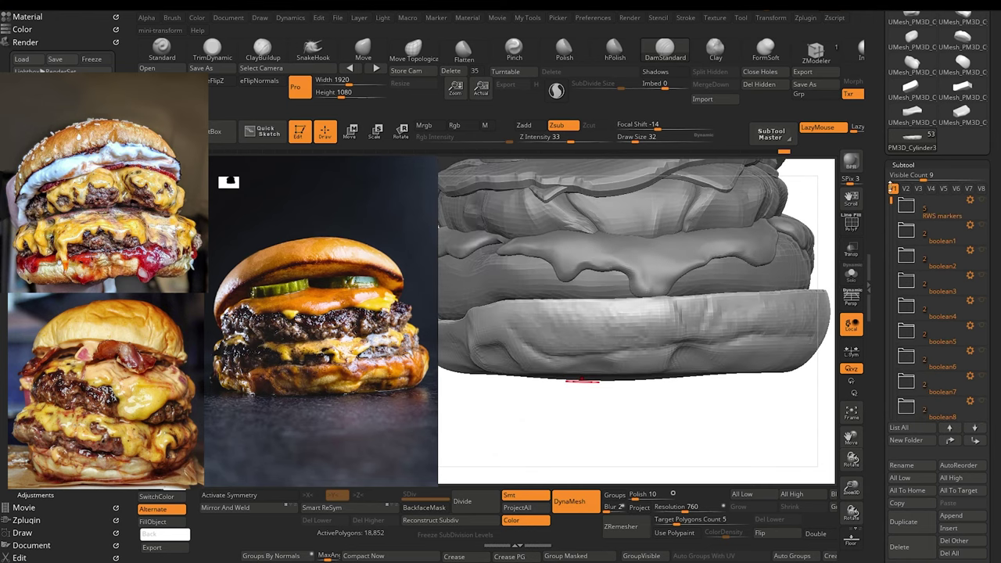
click(905, 204)
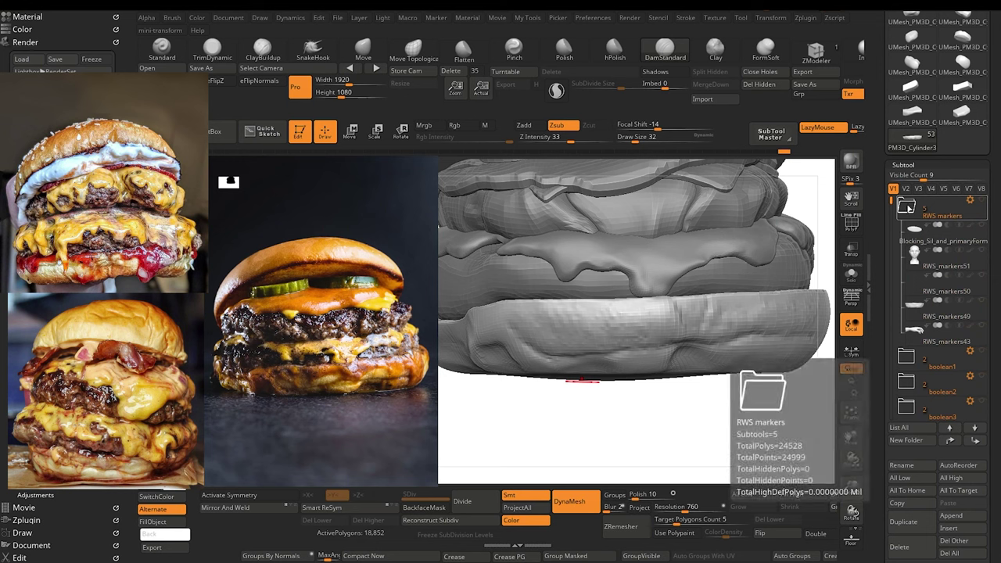
click(925, 235)
key(f)
drag(540, 445, 540, 349)
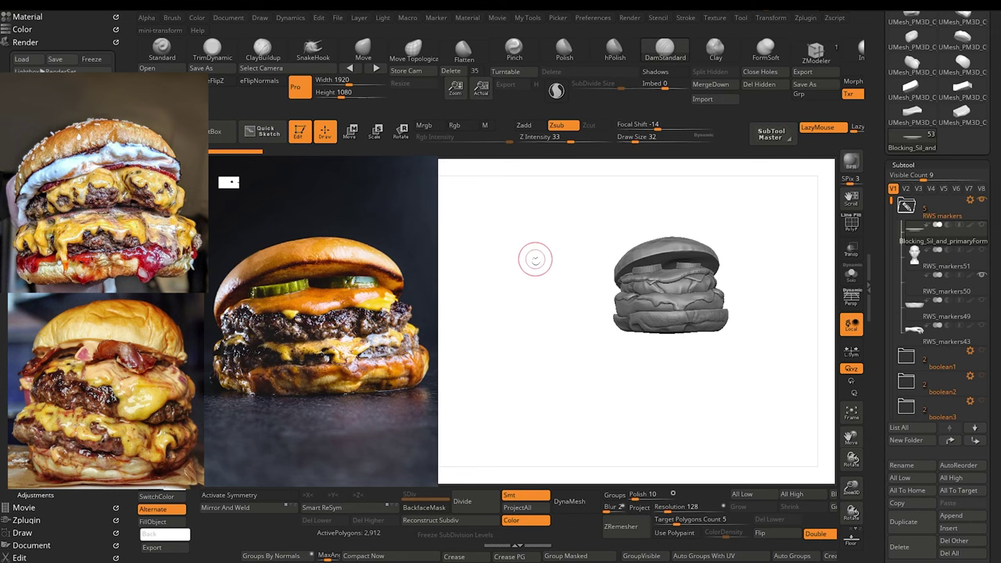
drag(521, 236, 602, 439)
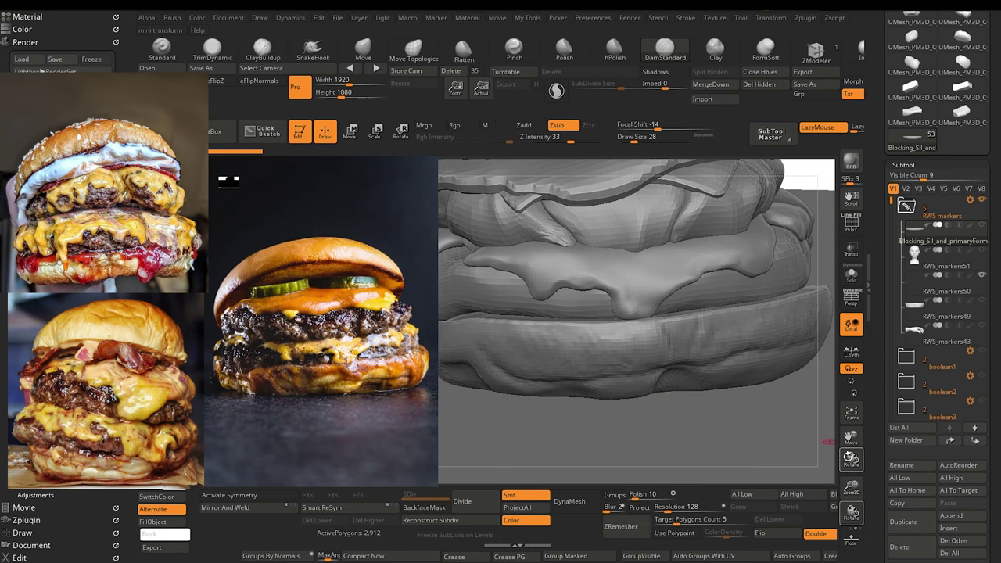
Step: Select the bottom bun and reshape the dent in its lower middle with the Move brush at draw size 32
drag(850, 455, 823, 433)
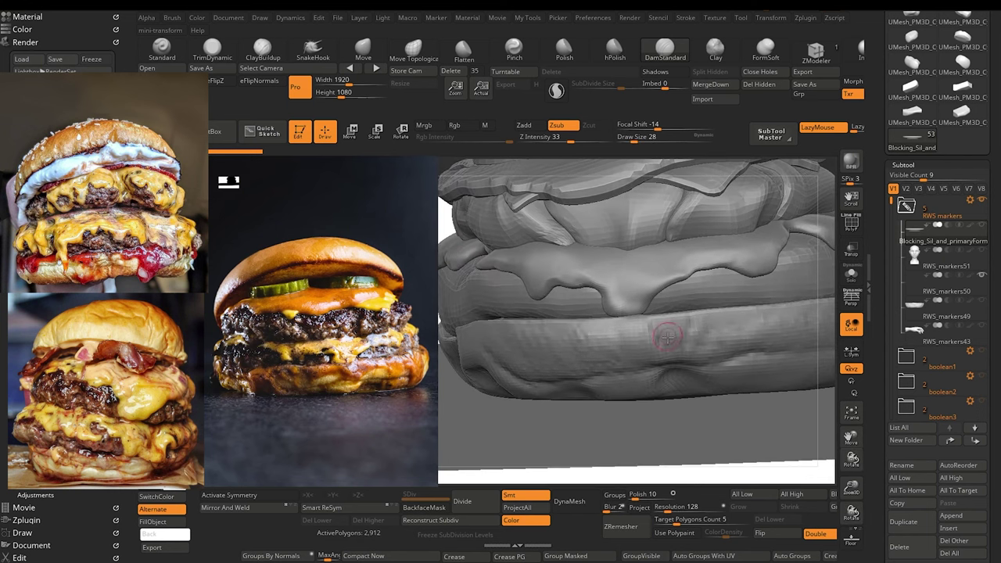
click(365, 50)
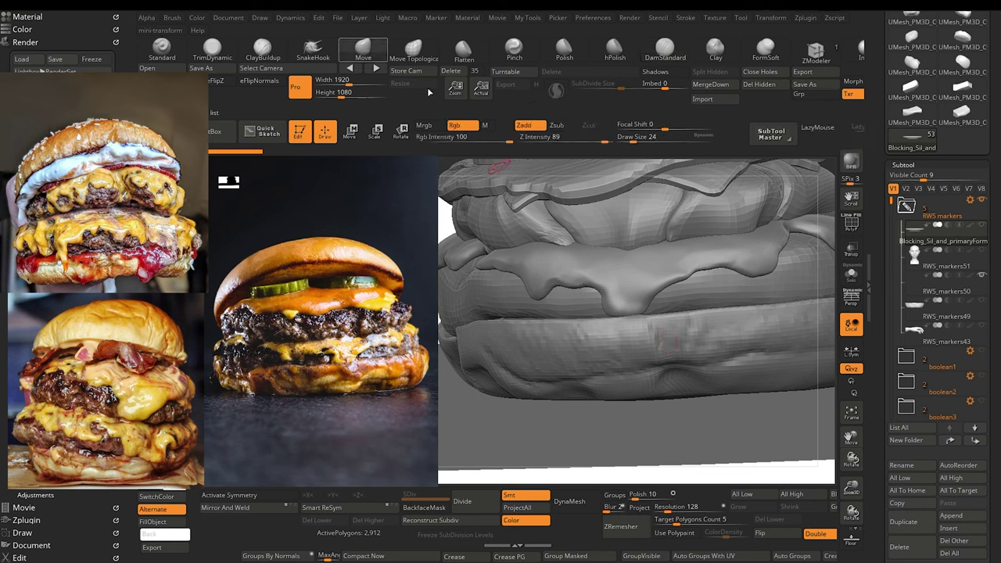
alt+click(677, 376)
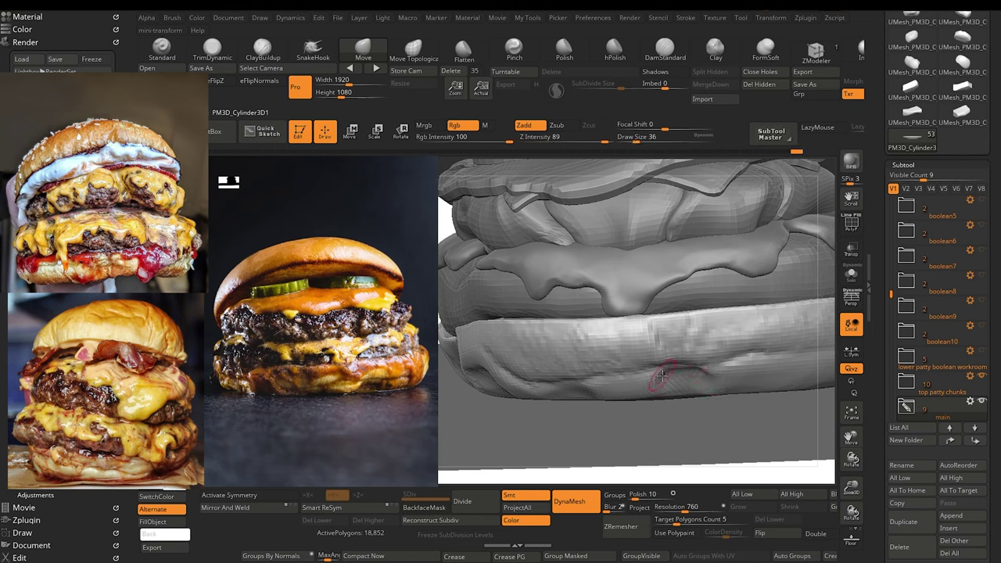
key(bracketleft)
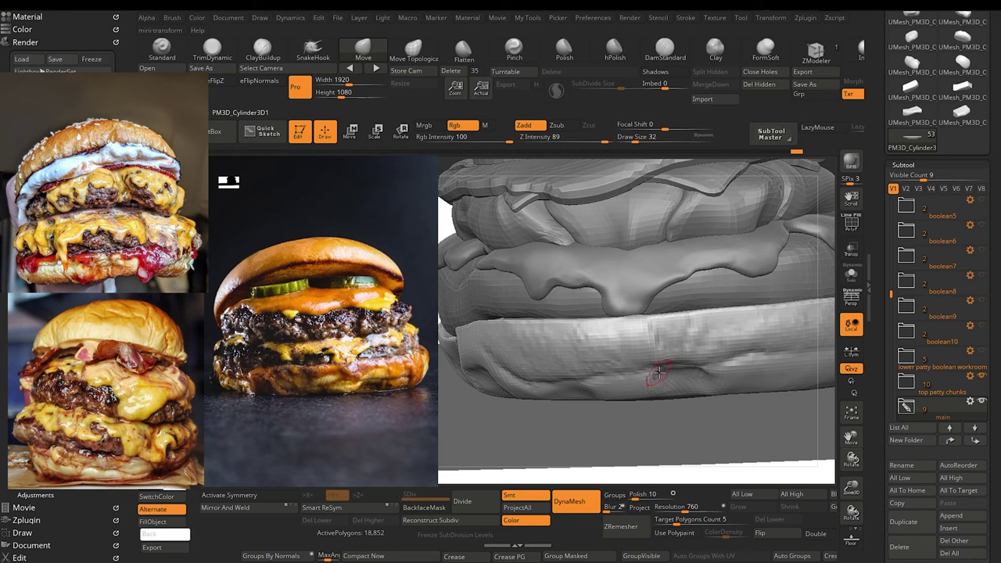
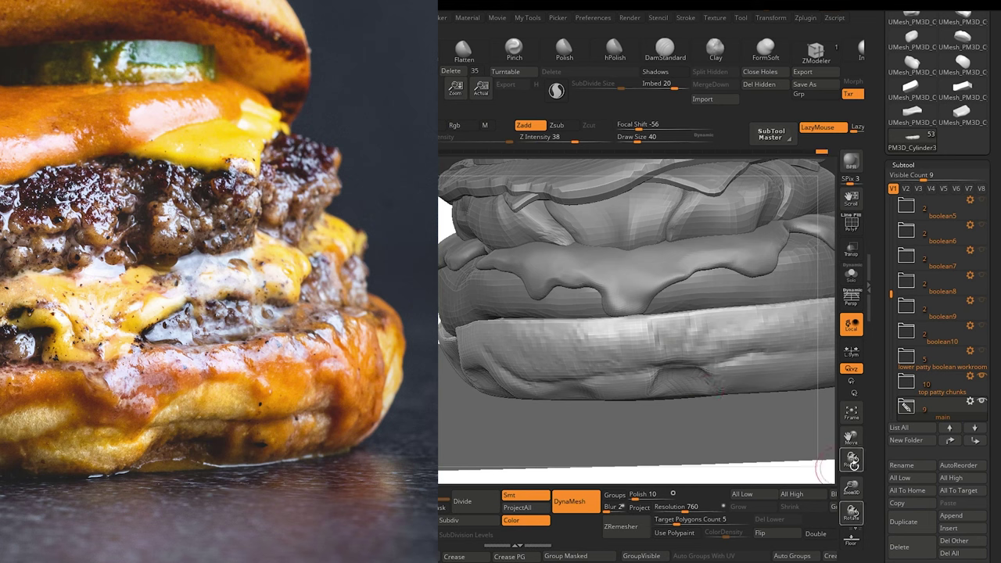
Step: Examine the bottom bun's folds and overall burger silhouette from several distances and angles against the reference photos
mouse_move(714, 411)
alt+mouse_down()
mouse_move(636, 315)
mouse_move(505, 260)
alt+mouse_up()
alt+drag(537, 334, 605, 436)
alt+drag(525, 414, 533, 434)
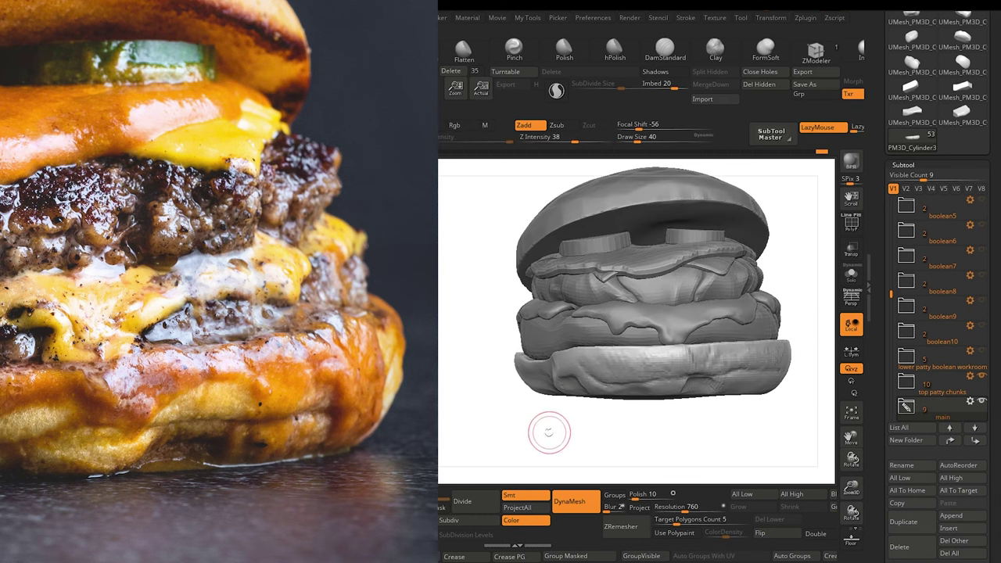
alt+drag(559, 437, 503, 343)
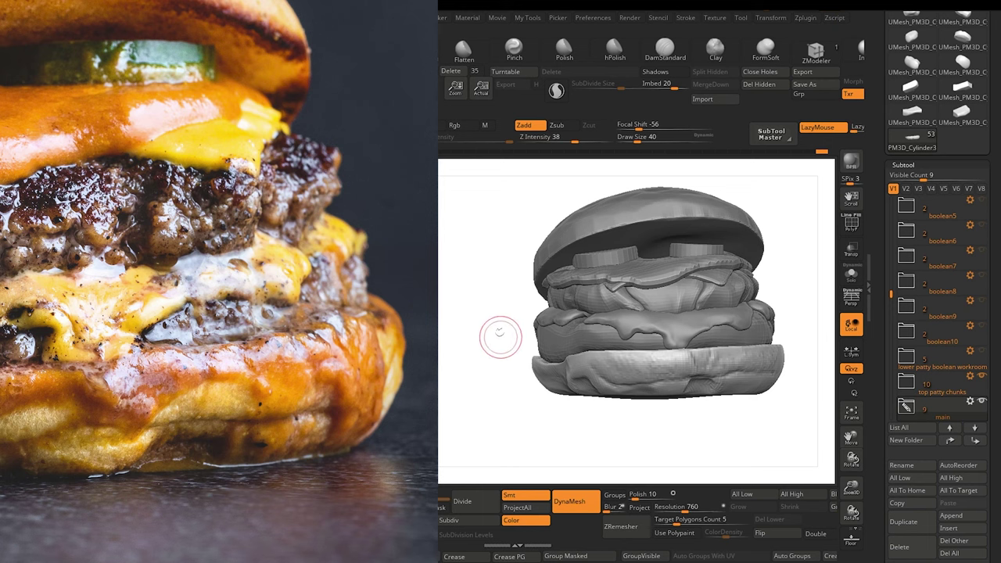
mouse_move(544, 384)
mouse_down()
mouse_move(572, 405)
mouse_move(512, 391)
mouse_move(491, 311)
mouse_up()
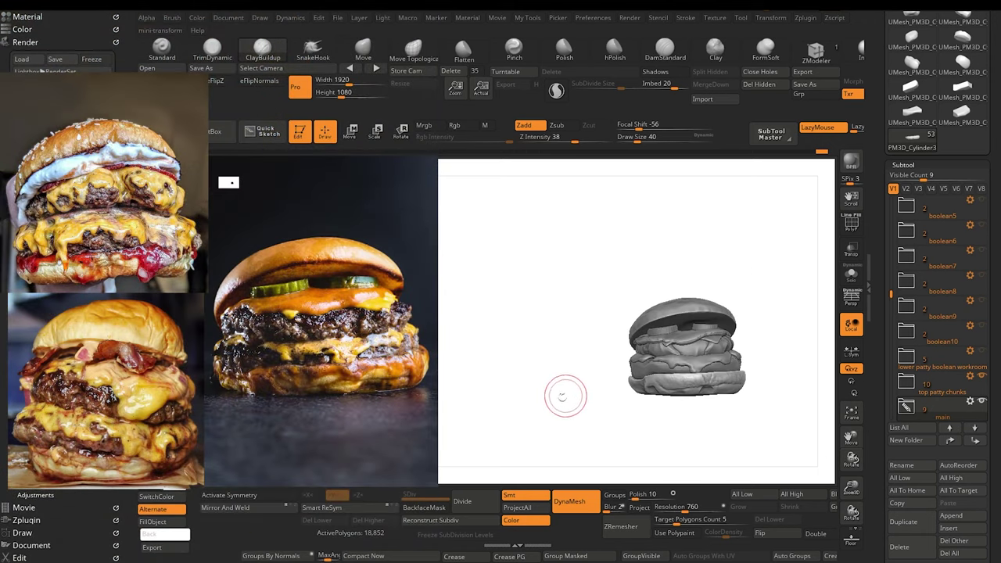
alt+drag(542, 408, 591, 435)
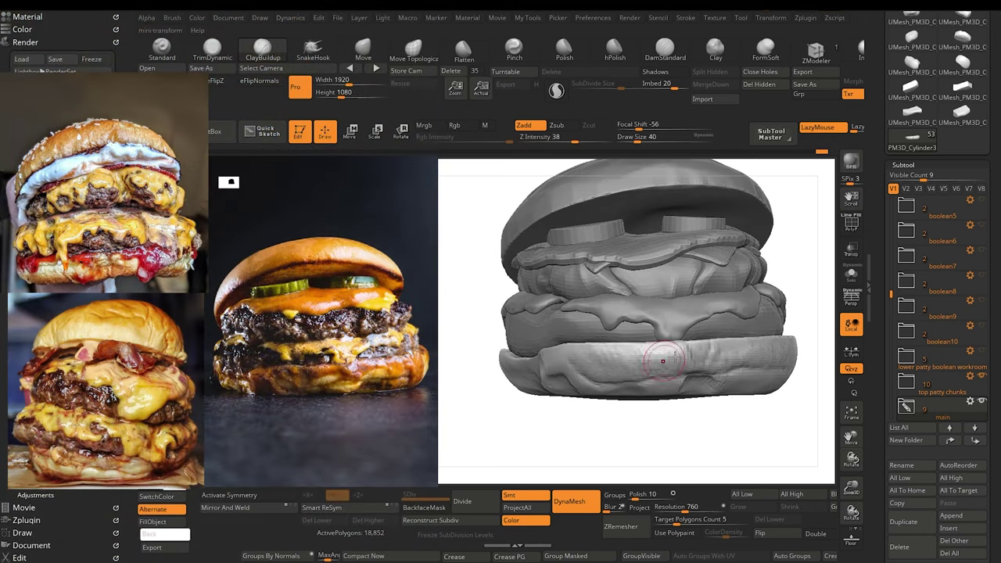
drag(688, 437, 658, 422)
drag(522, 310, 582, 341)
key(f)
alt+drag(552, 442, 564, 466)
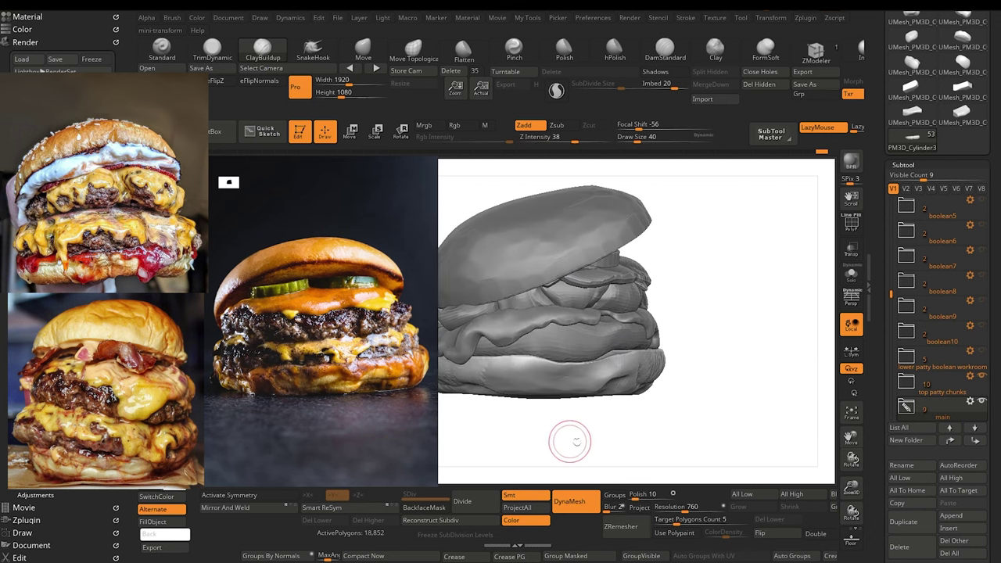
drag(891, 294, 891, 196)
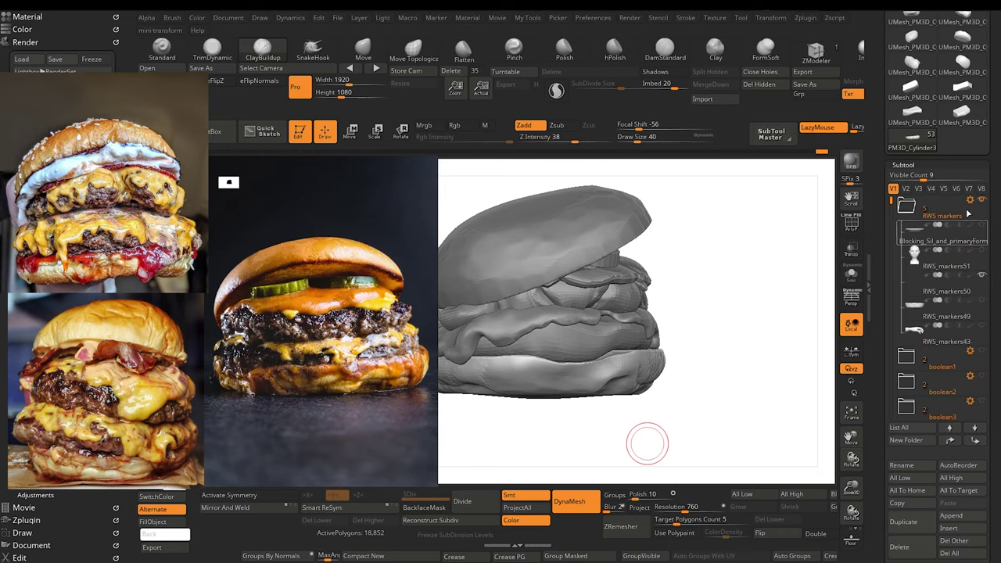
key(f)
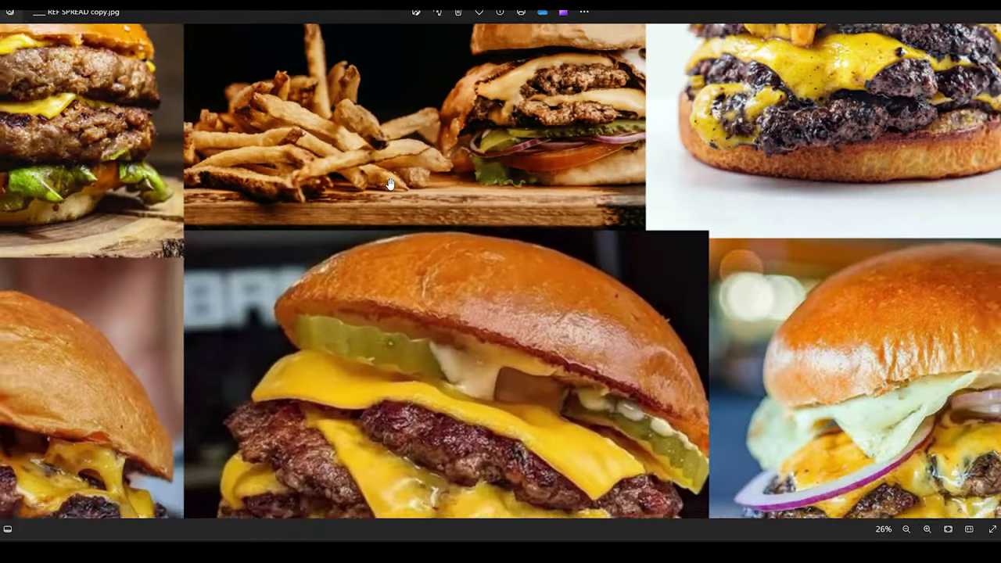
Step: Browse the burger reference sheet at several zoom levels, examining the folds and creases of the bottom buns
scroll(390, 183, down, 3)
drag(286, 126, 293, 407)
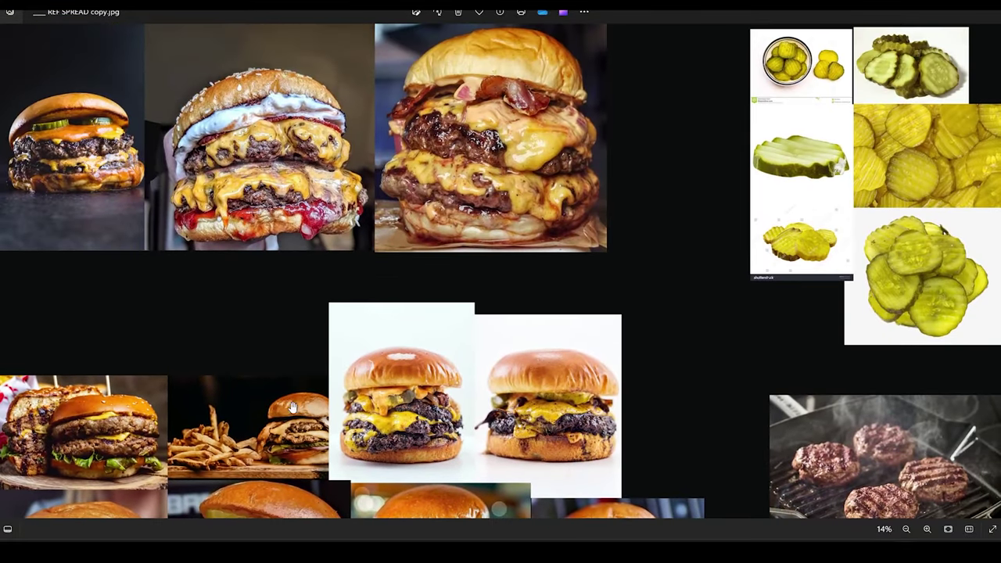
drag(153, 483, 197, 301)
drag(152, 407, 202, 278)
scroll(48, 393, up, 1)
scroll(46, 392, up, 4)
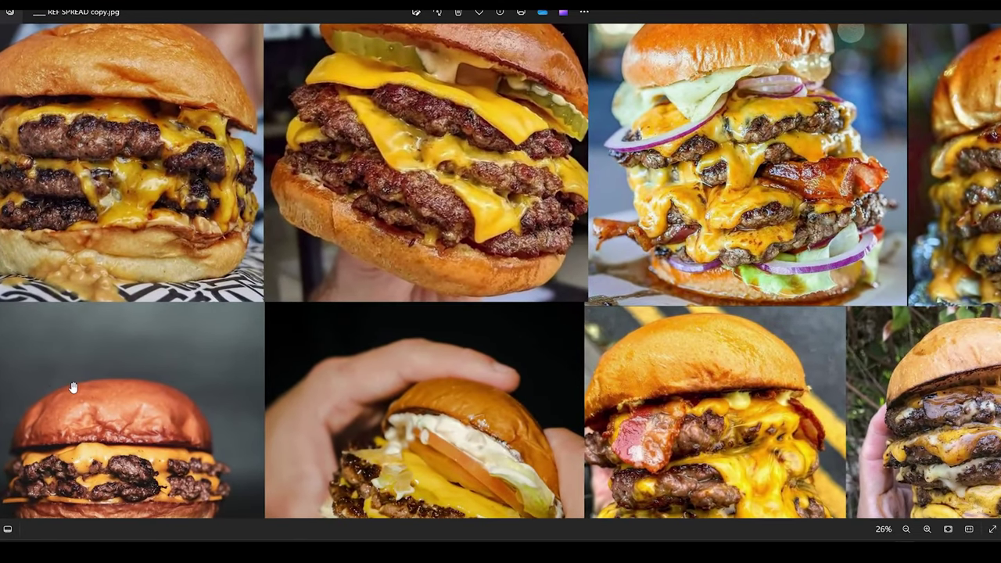
scroll(92, 299, up, 2)
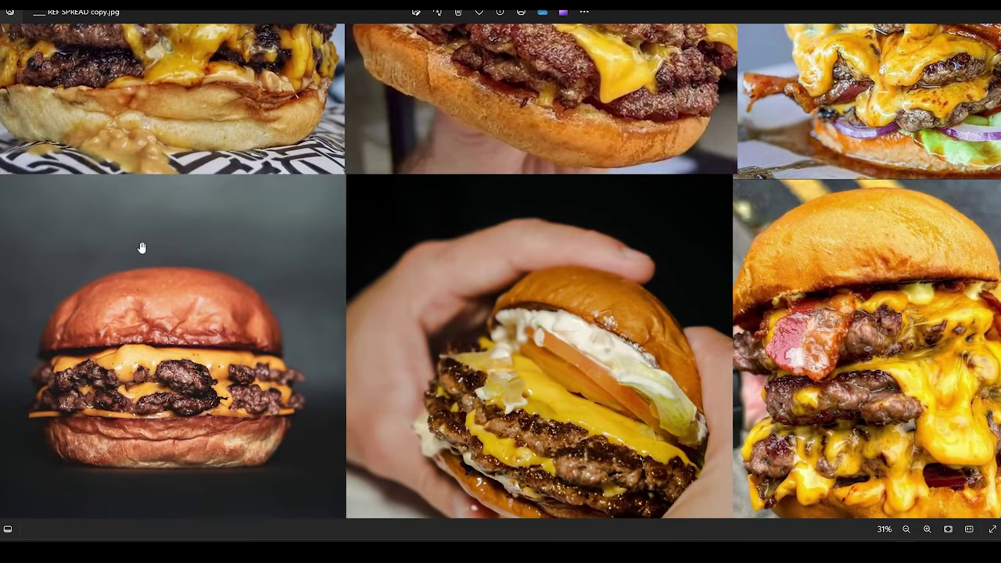
scroll(142, 248, up, 1)
drag(162, 245, 441, 67)
drag(225, 174, 265, 284)
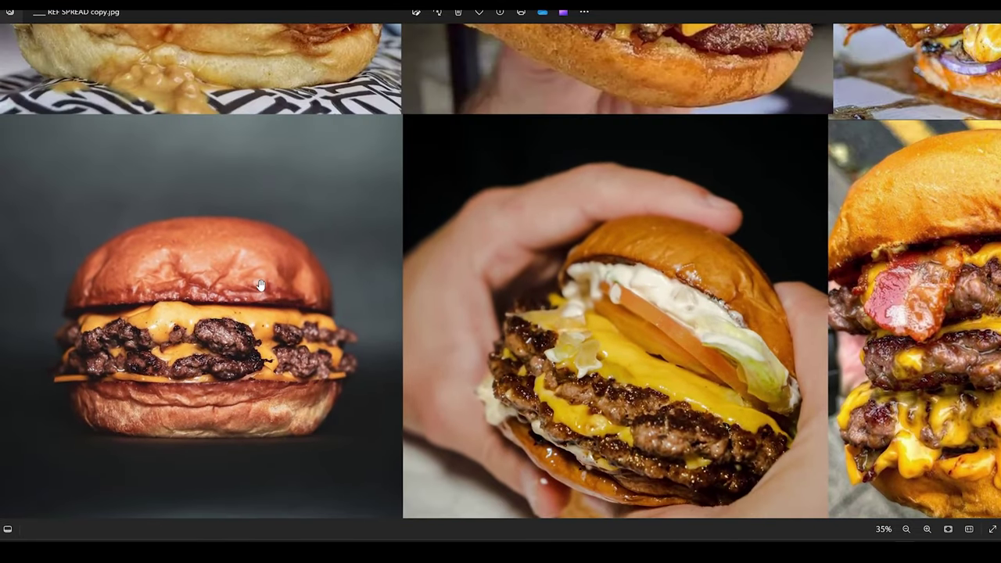
scroll(262, 273, down, 2)
drag(275, 208, 297, 300)
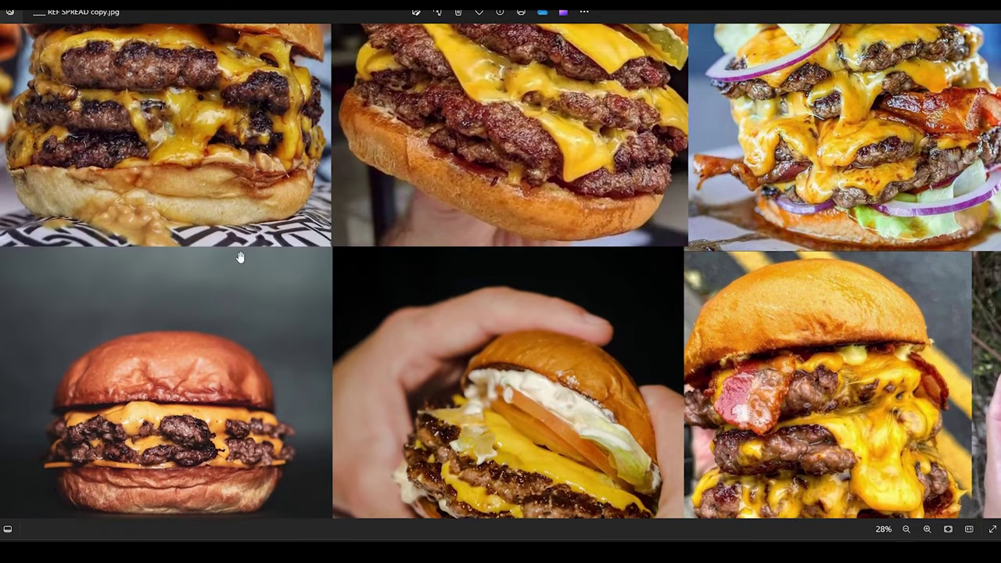
scroll(111, 203, up, 5)
drag(284, 174, 369, 303)
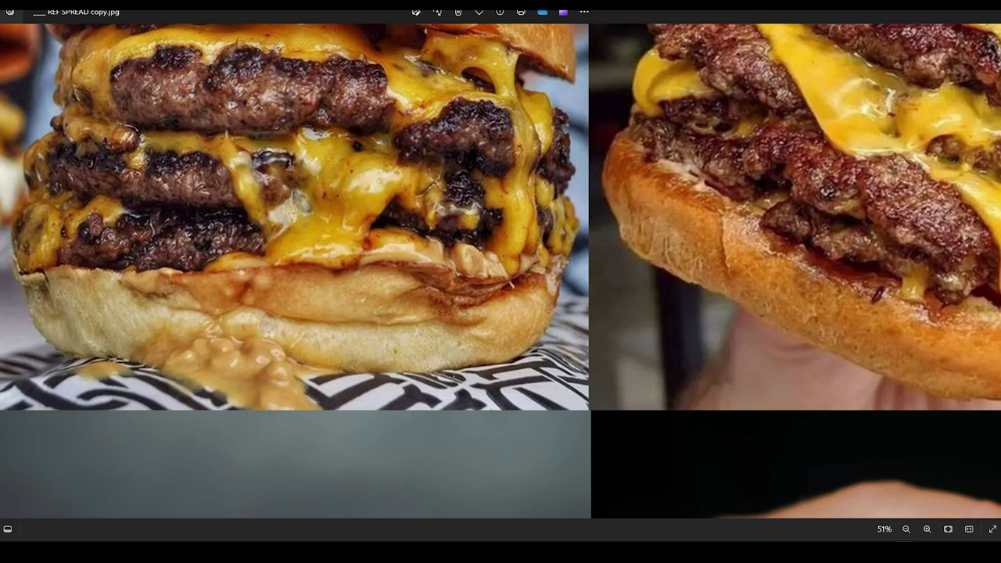
Step: Restore the reference sheet to full view and examine the buns of the triple-patty cheeseburger up close
drag(664, 14, 847, 164)
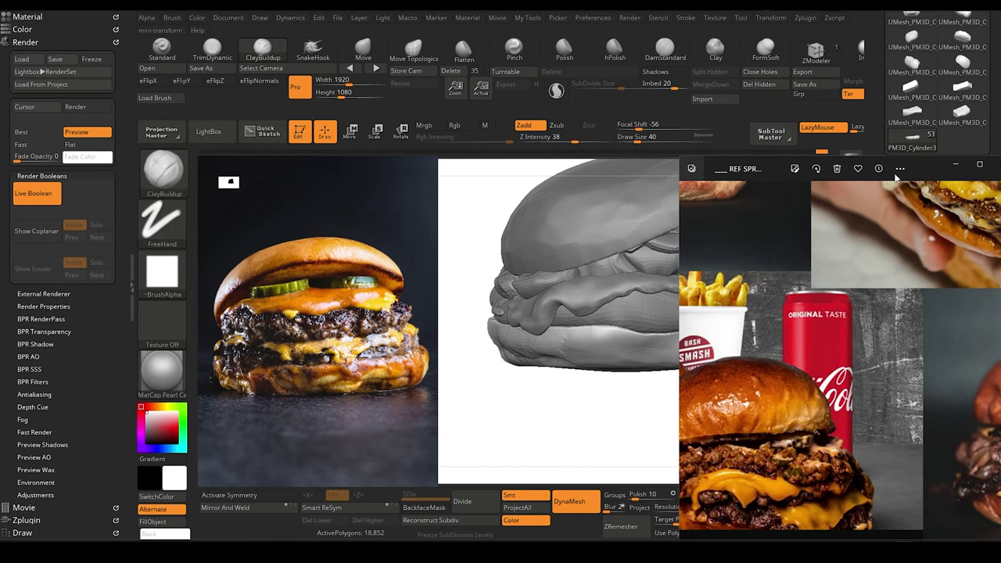
drag(937, 166, 523, 89)
double_click(522, 91)
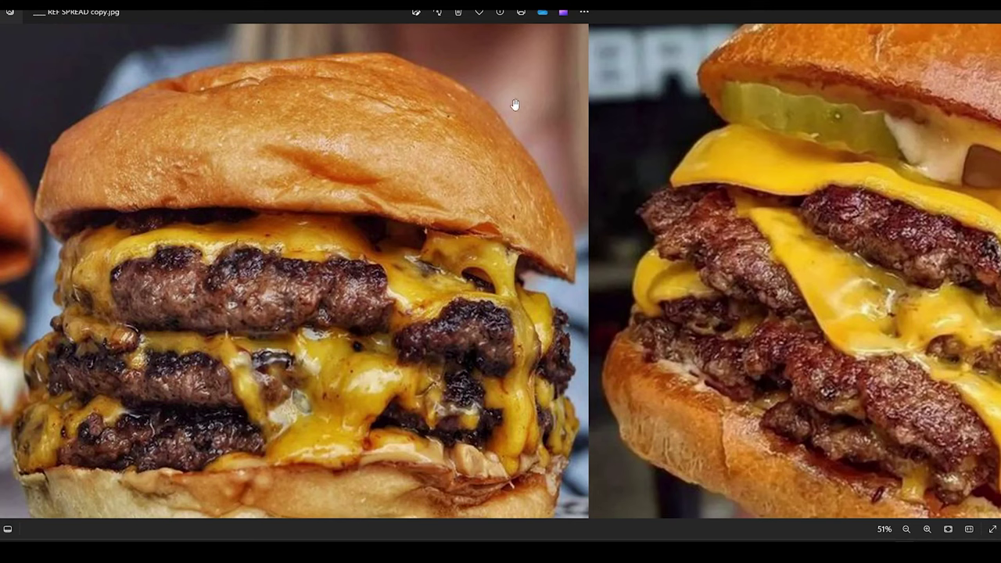
scroll(301, 250, down, 4)
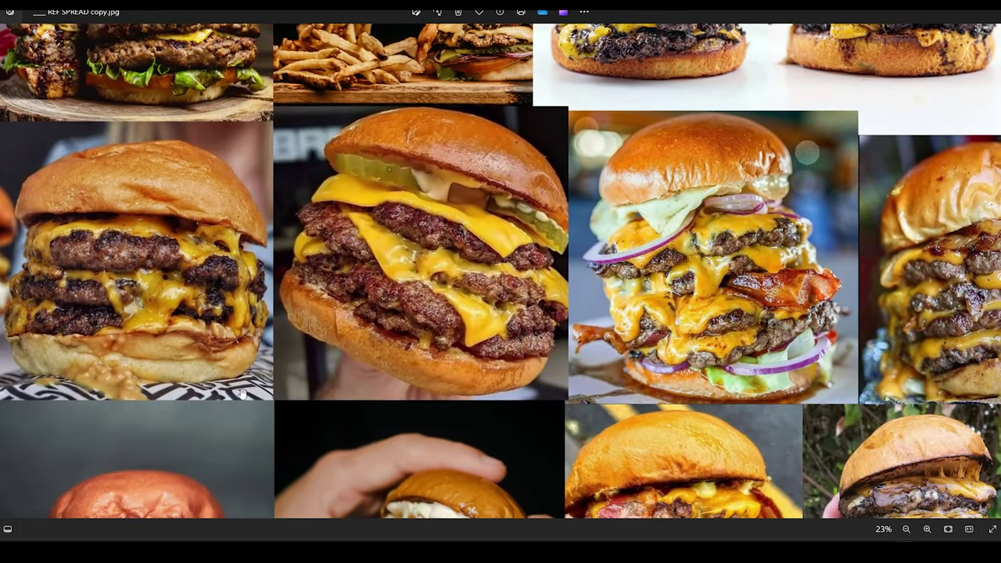
scroll(150, 355, up, 2)
scroll(150, 356, up, 1)
scroll(341, 352, up, 1)
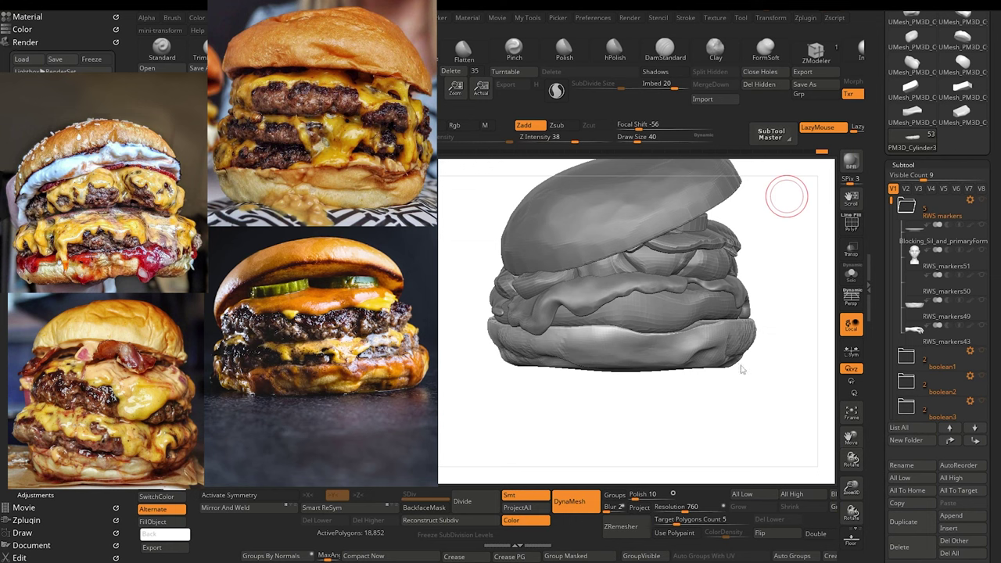
Step: Examine the sculpted bottom bun's folds and silhouette from all sides against the triple-patty cheeseburger reference
mouse_move(600, 418)
mouse_down()
mouse_move(618, 418)
mouse_move(589, 412)
mouse_move(598, 421)
mouse_up()
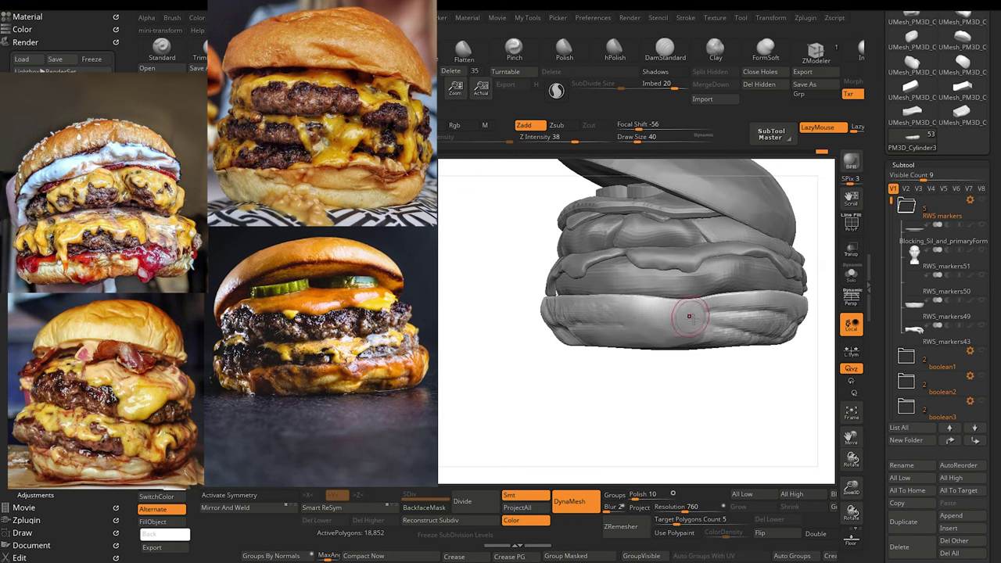
alt+drag(629, 393, 640, 431)
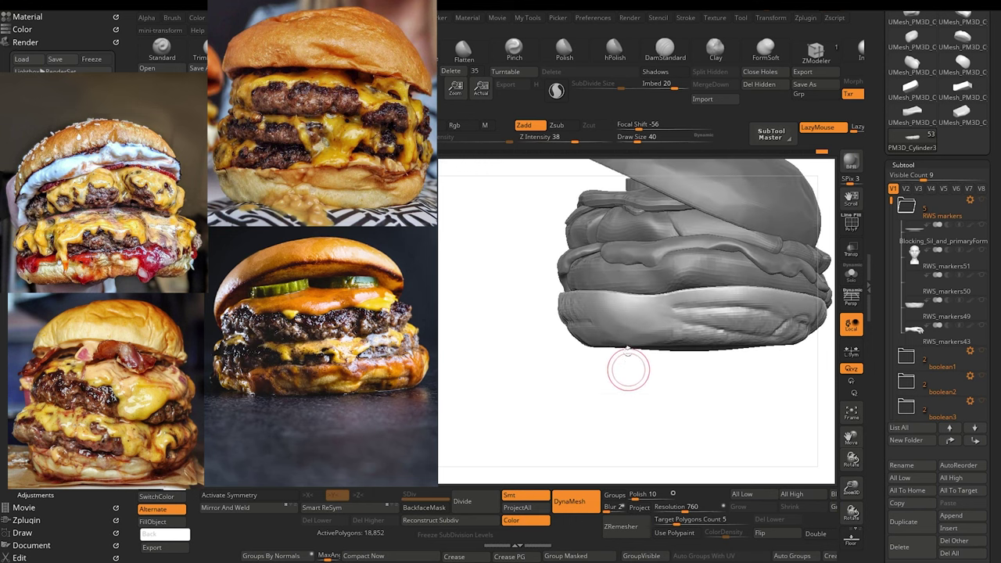
mouse_move(599, 393)
mouse_down()
mouse_move(623, 415)
mouse_move(656, 417)
mouse_move(622, 408)
mouse_move(613, 385)
mouse_up()
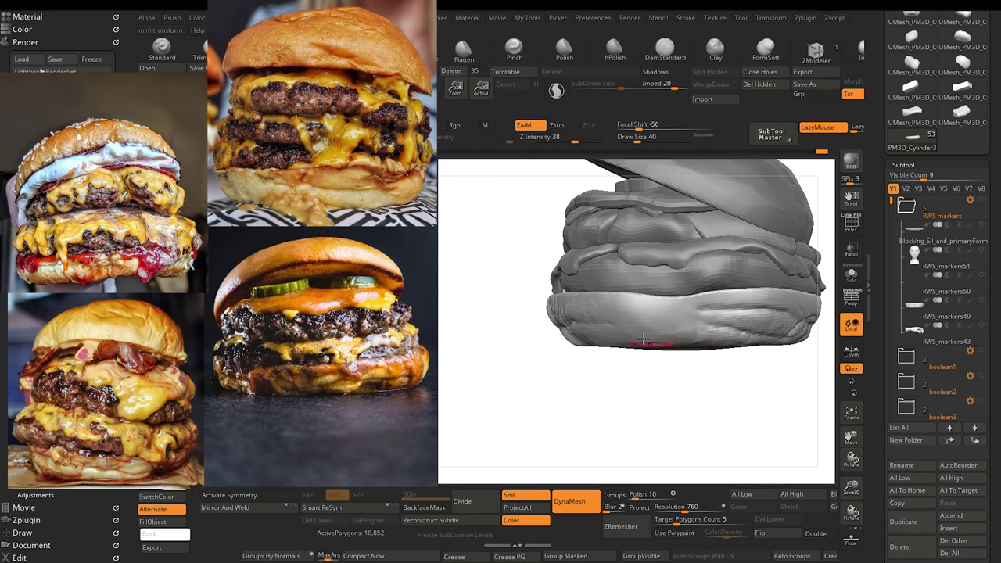
mouse_move(643, 383)
mouse_down()
mouse_move(641, 399)
mouse_move(659, 411)
mouse_move(620, 383)
mouse_up()
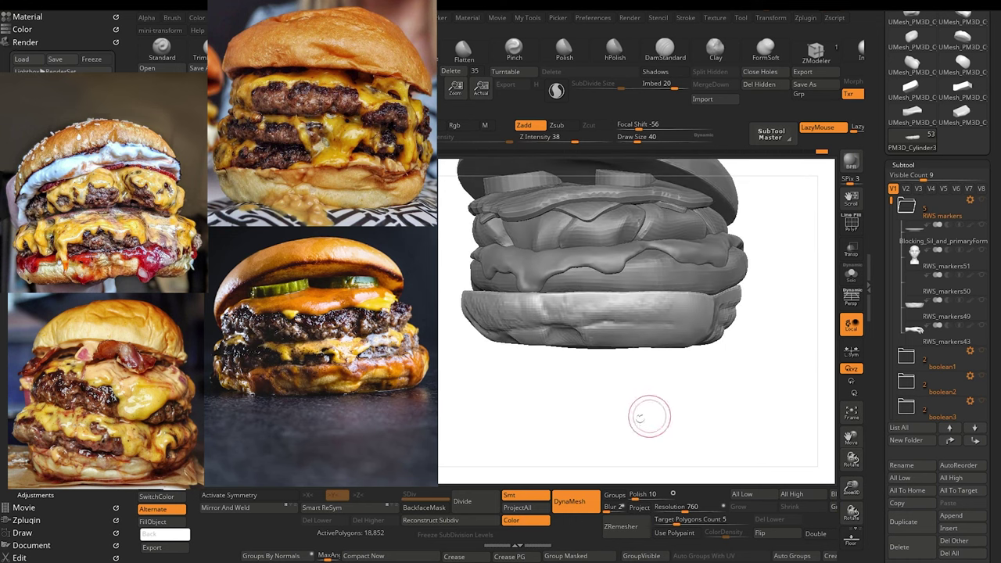
mouse_move(649, 416)
mouse_down()
mouse_move(616, 417)
mouse_move(632, 297)
mouse_up()
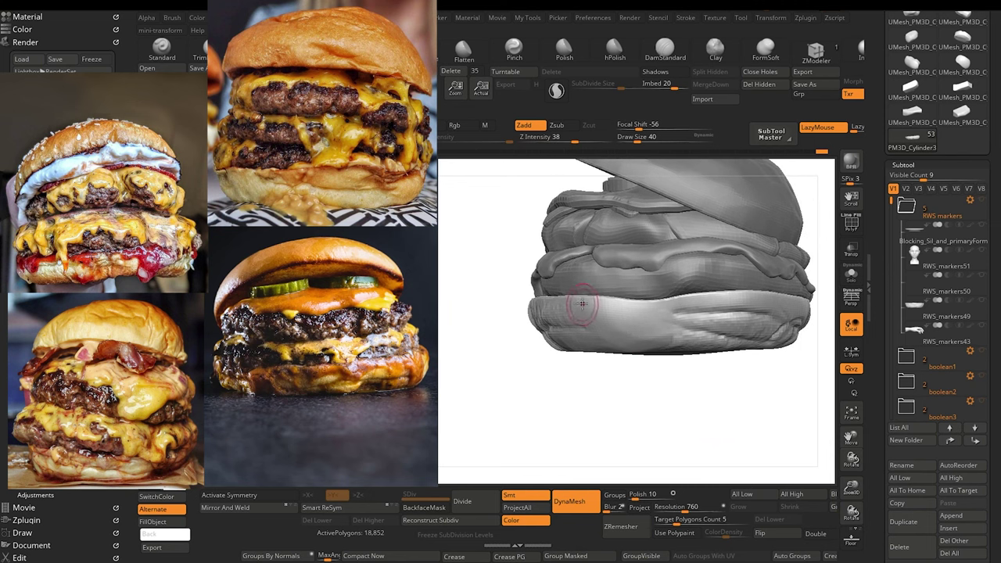
mouse_move(650, 411)
mouse_down()
mouse_move(591, 419)
mouse_move(639, 447)
mouse_up()
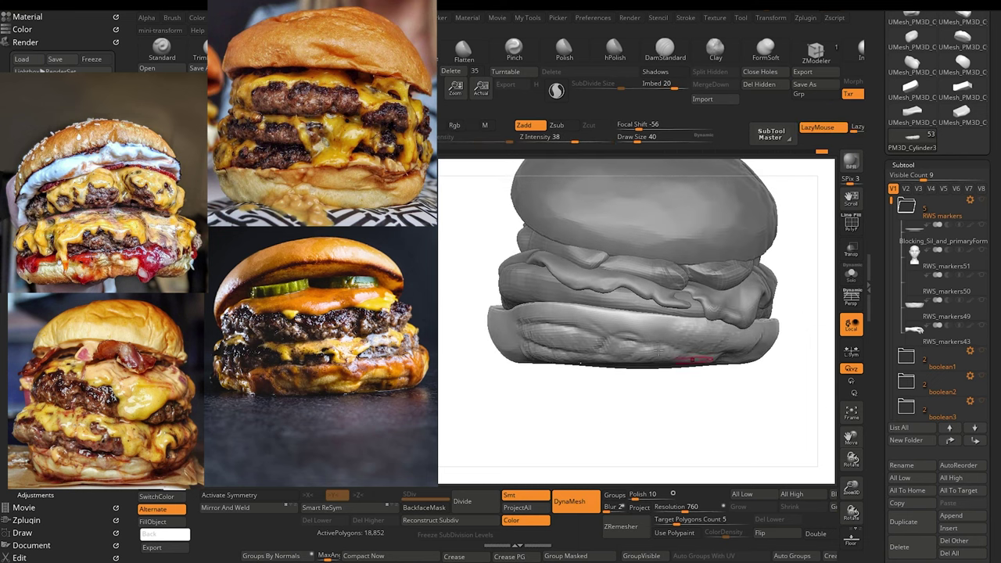
drag(524, 408, 570, 416)
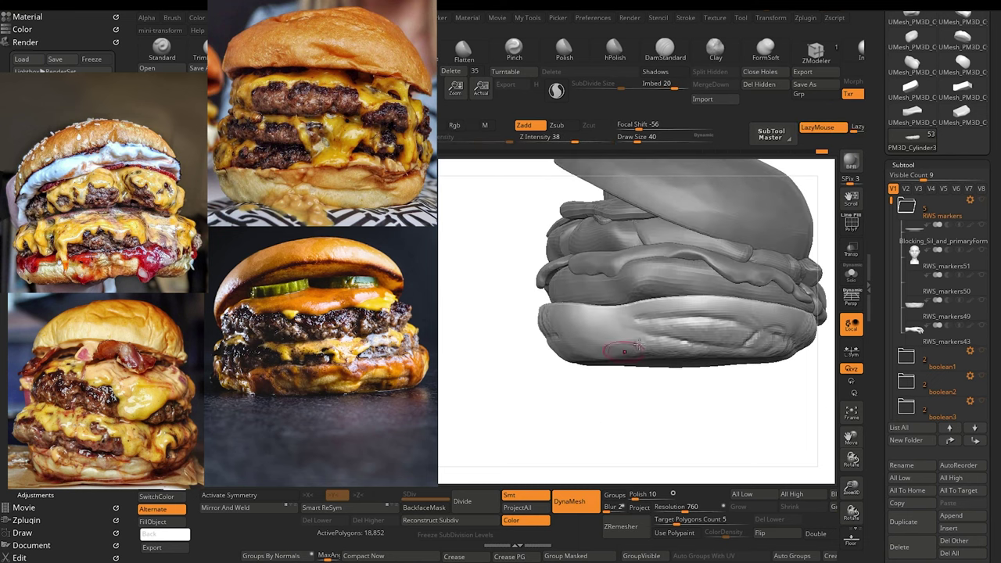
drag(569, 380, 546, 378)
mouse_move(574, 410)
mouse_down()
mouse_move(628, 416)
mouse_move(558, 410)
mouse_move(662, 413)
mouse_move(607, 425)
mouse_move(645, 420)
mouse_up()
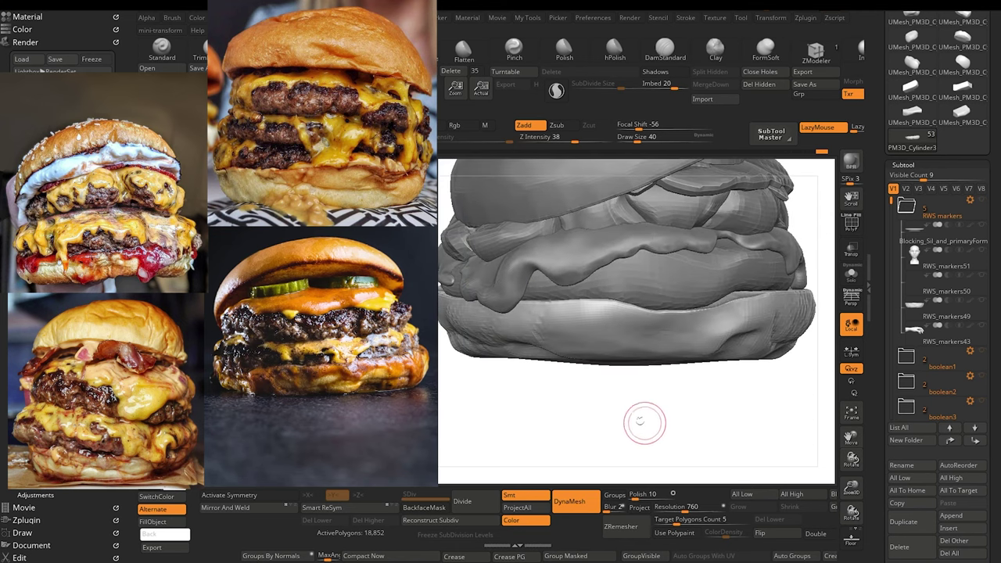
Step: Carve a long lengthwise crease across the smooth front of the bottom bun with DamStandard, starting at draw size 28
key(bracketleft)
key(bracketleft)
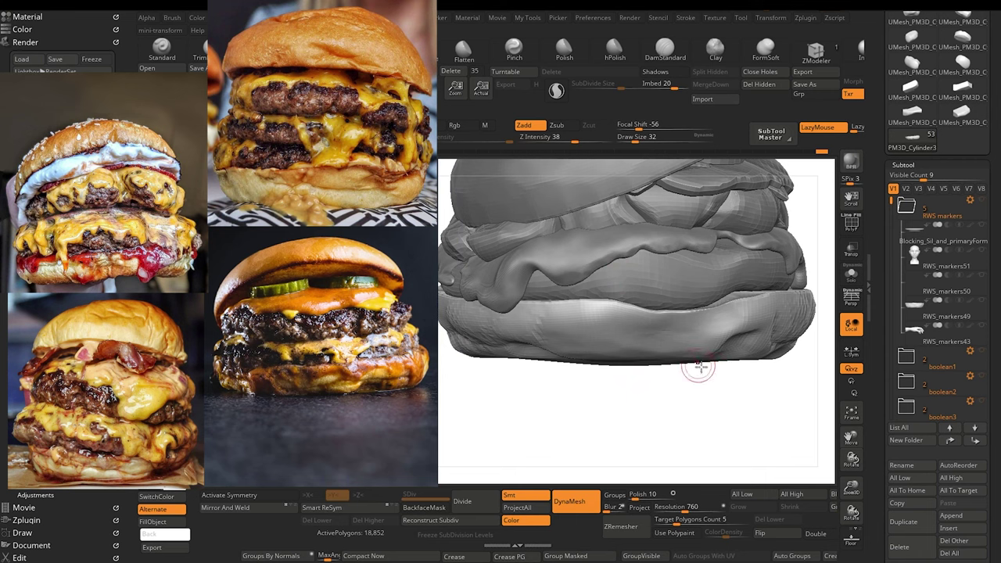
click(665, 50)
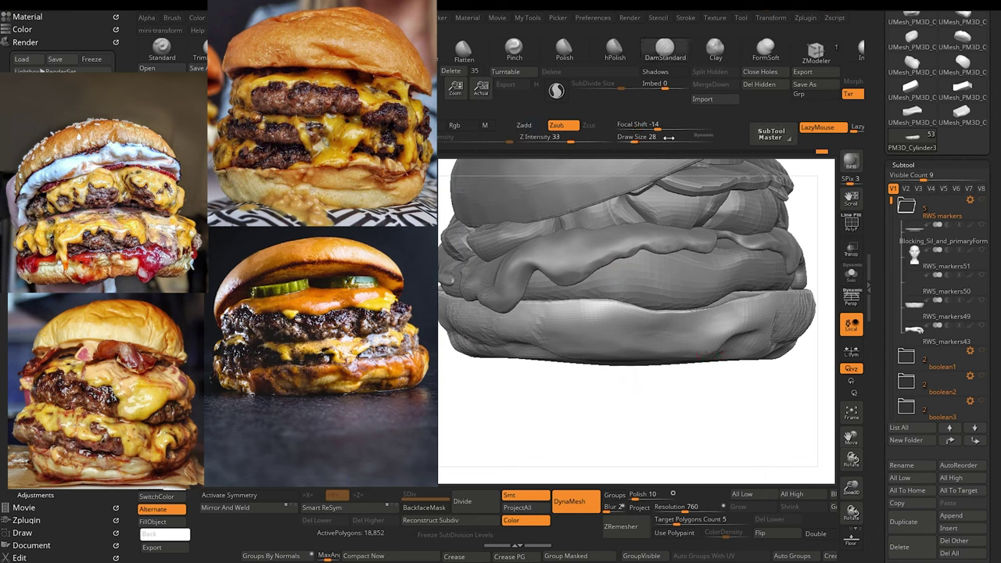
drag(709, 333, 721, 344)
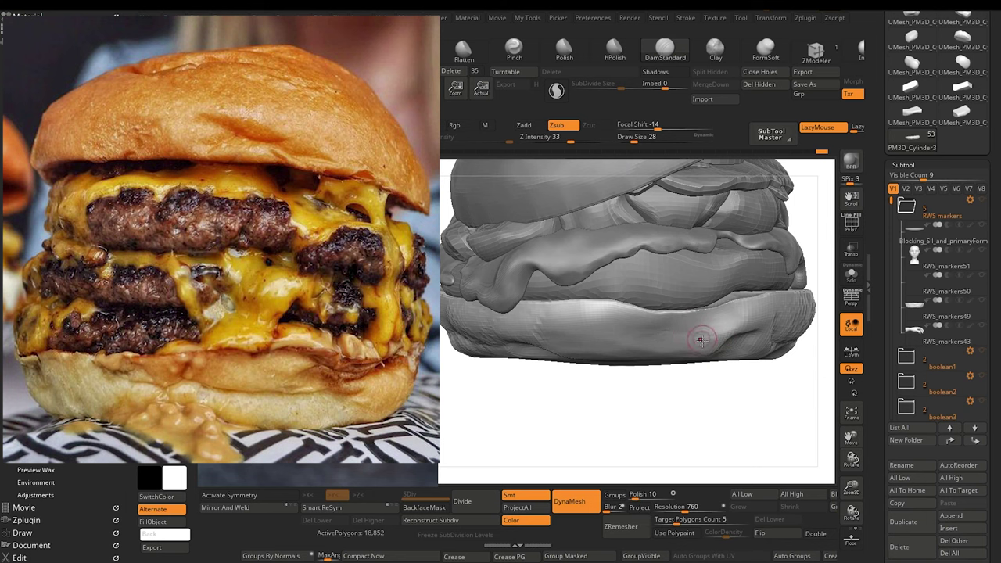
drag(701, 340, 699, 346)
key(])
drag(704, 340, 635, 325)
Step: Build up volume around the bottom bun's long front crease with ClayBuildup at draw sizes 36 and 44
key(])
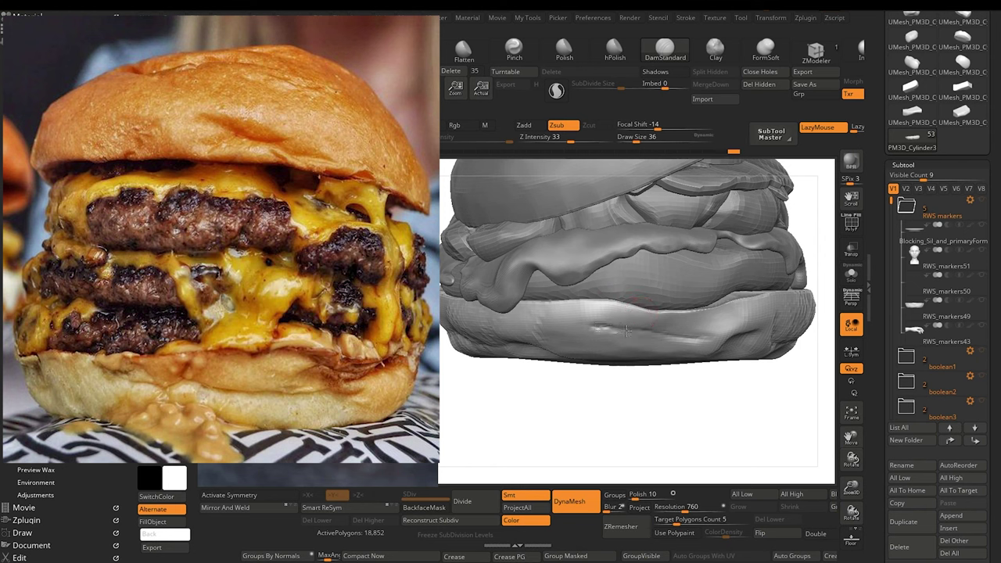
key(b)
key(c)
key(b)
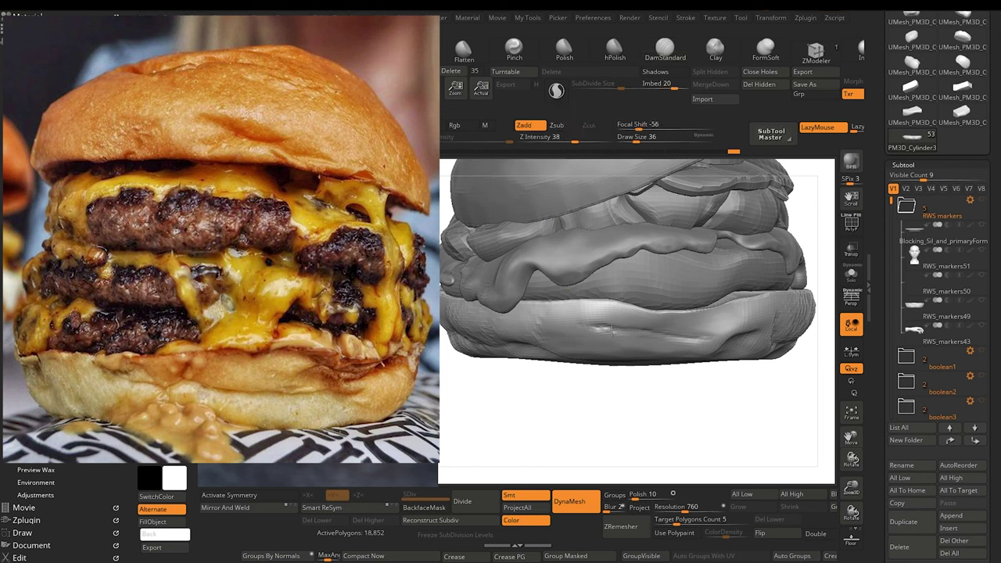
mouse_move(597, 336)
mouse_down()
mouse_move(606, 330)
mouse_move(591, 342)
mouse_up()
key(bracketright)
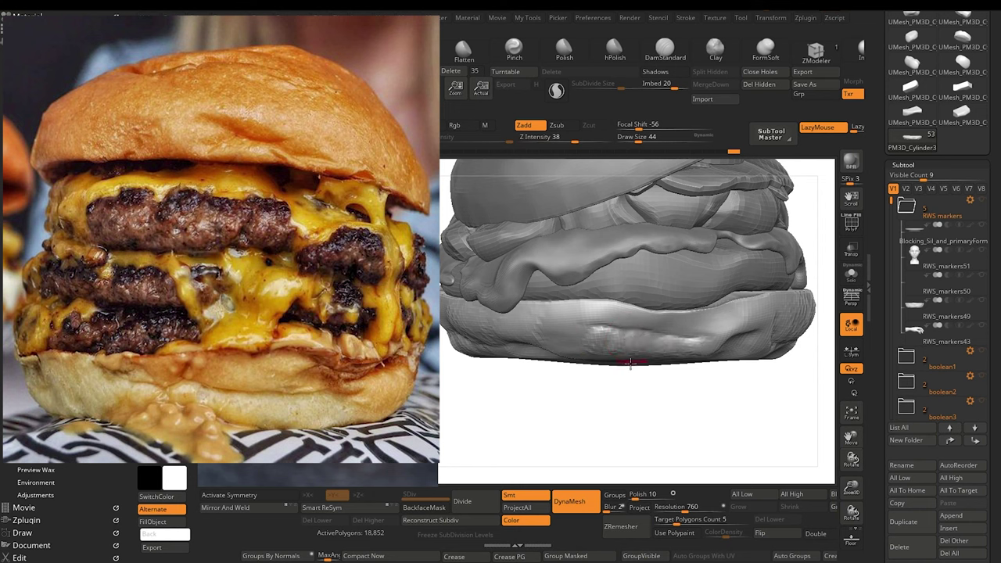
drag(638, 333, 616, 323)
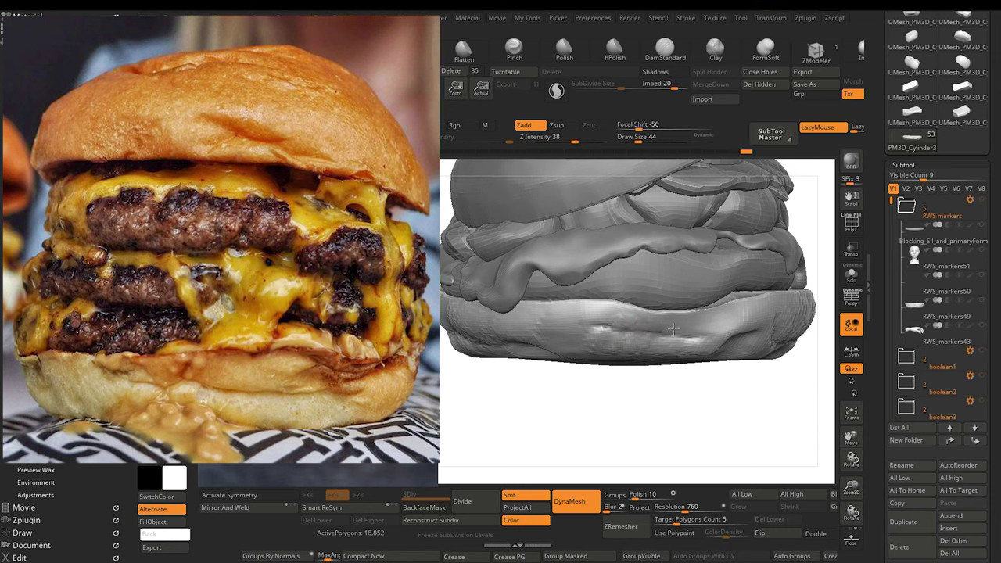
Step: Sculpt a diagonal fold rising from the crease's right end with DamStandard at draw sizes 40 and 32, inverting the brush for a ridge and smoothing
key(])
key(])
click(672, 49)
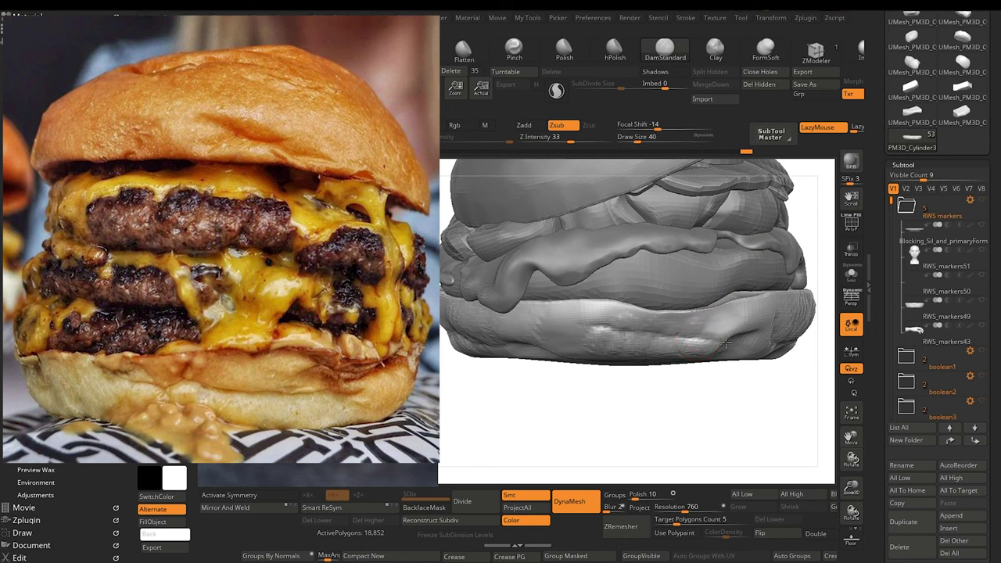
drag(725, 341, 744, 314)
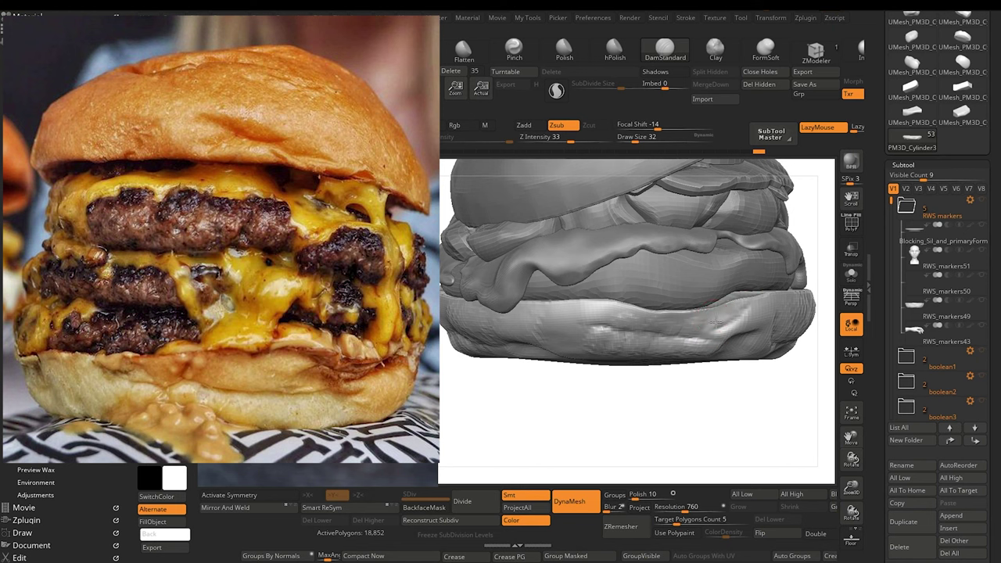
drag(756, 301, 714, 318)
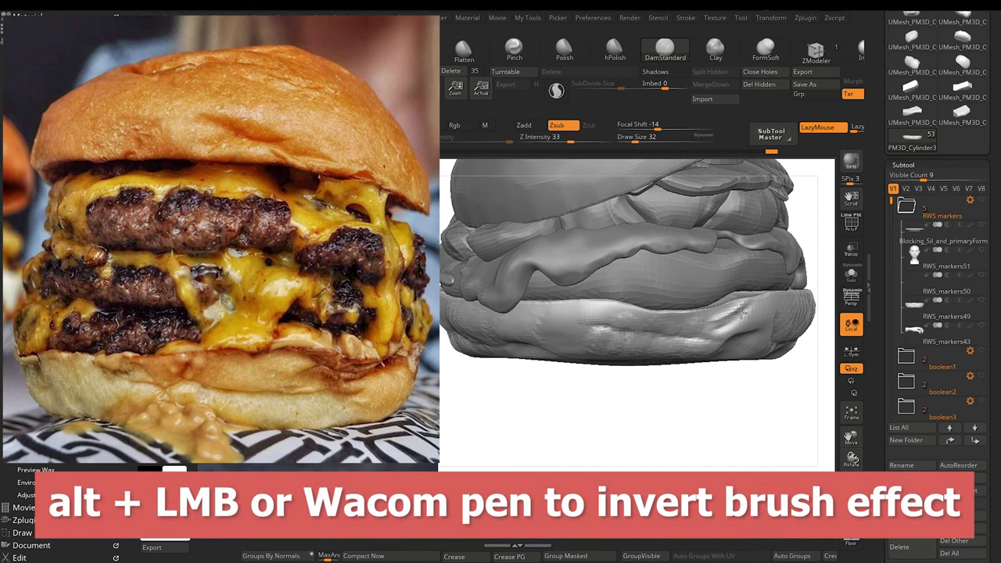
alt+drag(742, 311, 754, 294)
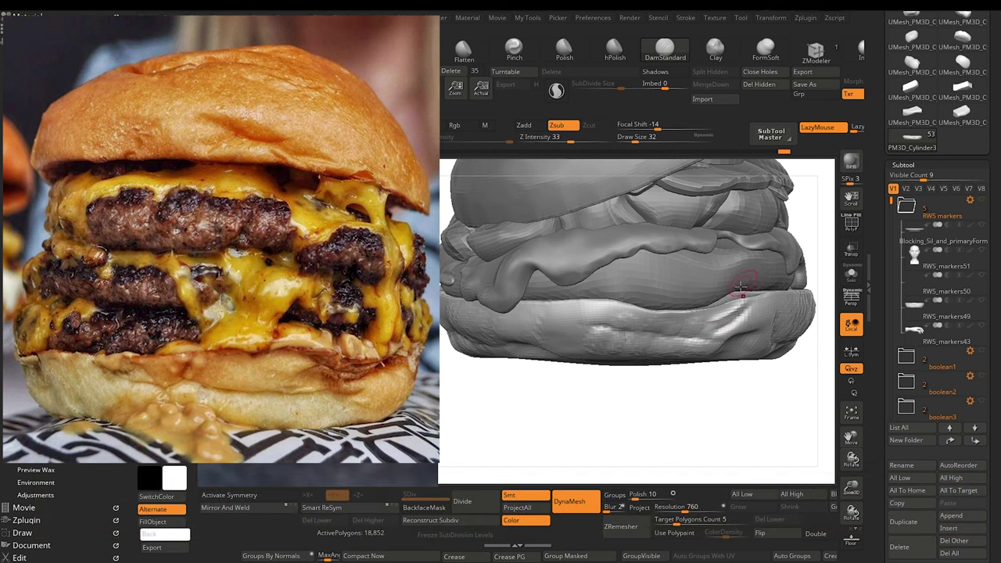
shift+drag(745, 316, 761, 304)
Step: Build up fine ridges on the bottom bun's diagonal fold with ClayBuildup, gradually reducing the draw size from 32 to 14
mouse_move(686, 416)
alt+mouse_down()
mouse_move(672, 420)
mouse_move(691, 435)
alt+mouse_up()
key(b)
key(c)
key(b)
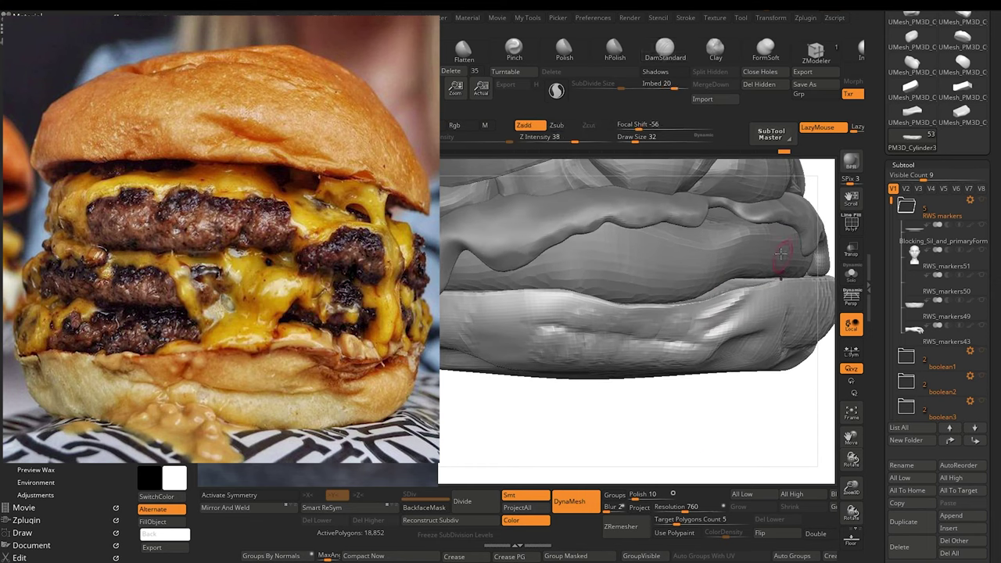
key(bracketleft)
mouse_move(756, 288)
mouse_down()
mouse_move(704, 308)
mouse_move(733, 300)
mouse_up()
key(bracketleft)
key([)
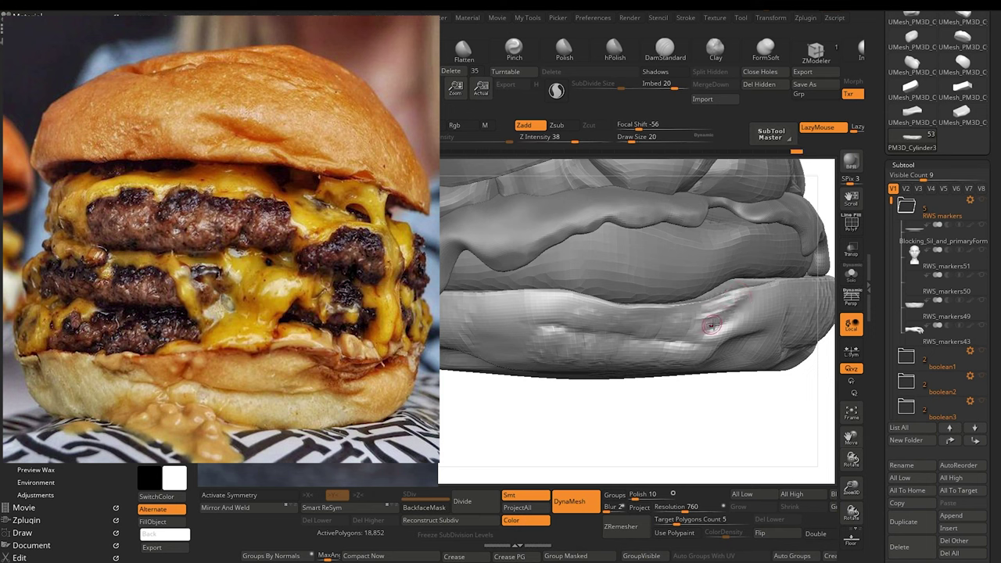
key(bracketleft)
key(bracketleft)
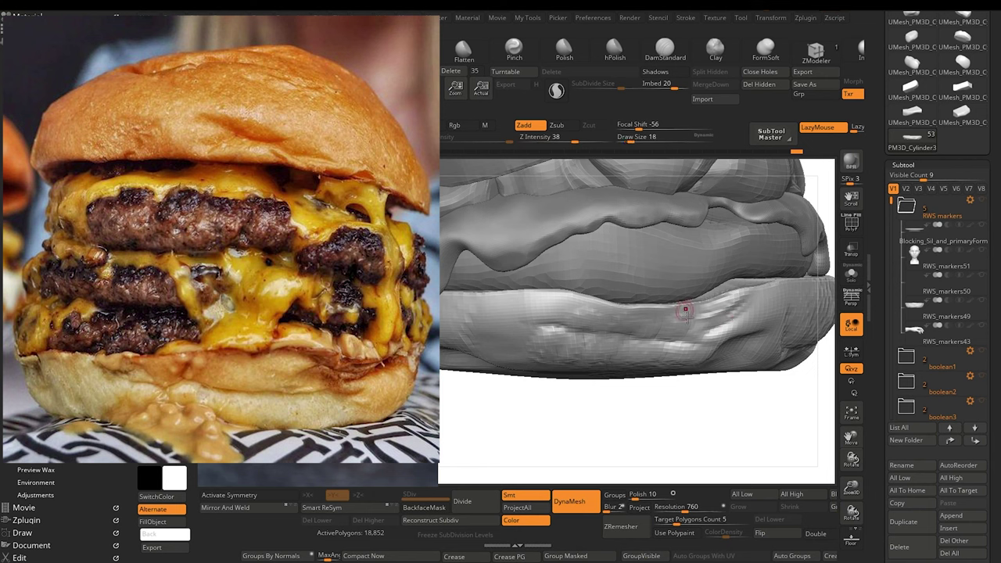
key(bracketleft)
Step: Carve short branching creases at the left end of the bottom bun's long front crease with DamStandard at draw size 34
alt+drag(687, 451, 490, 416)
alt+drag(594, 427, 577, 439)
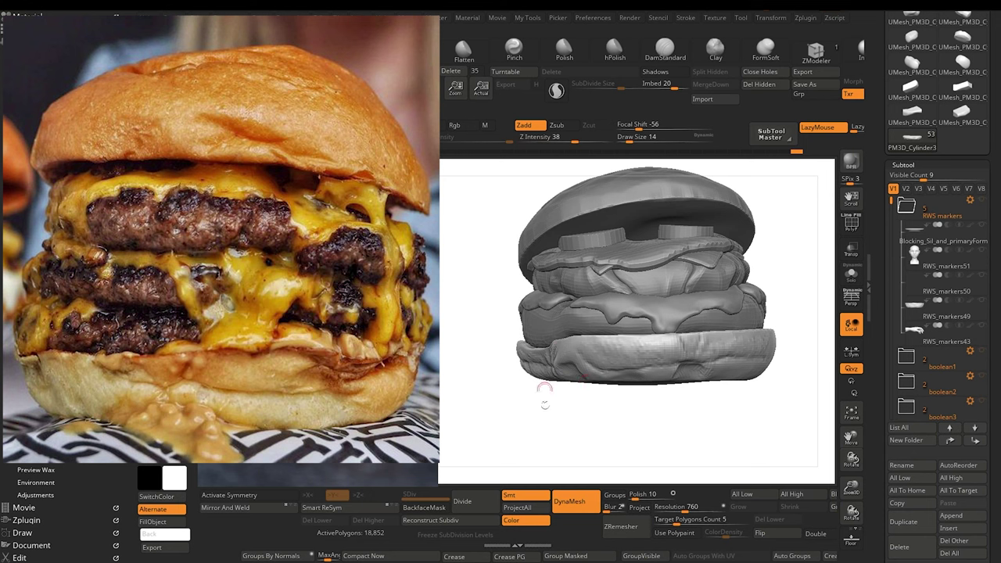
right_drag(545, 391, 716, 405)
ctrl+right_drag(633, 417, 648, 446)
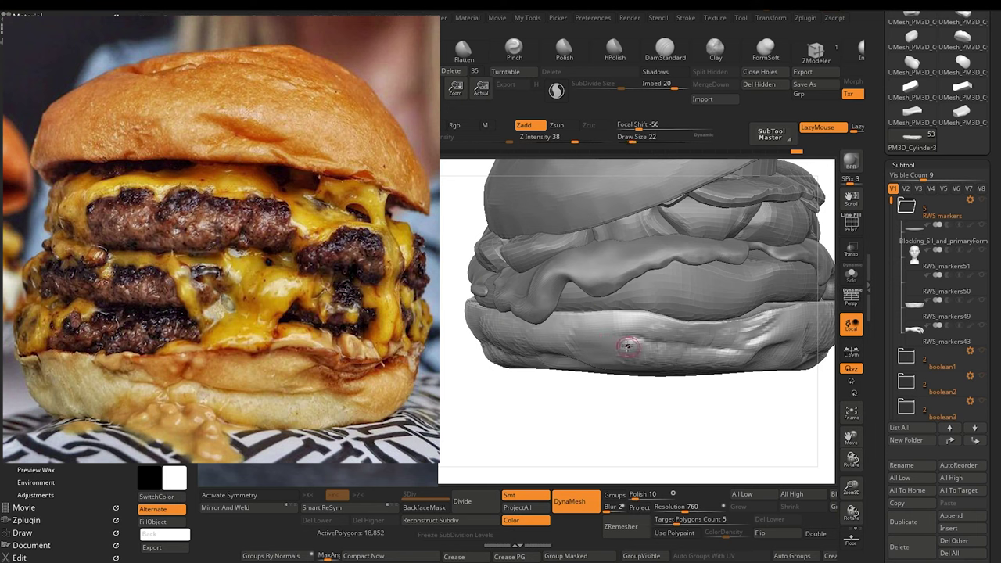
key(bracketright)
click(664, 49)
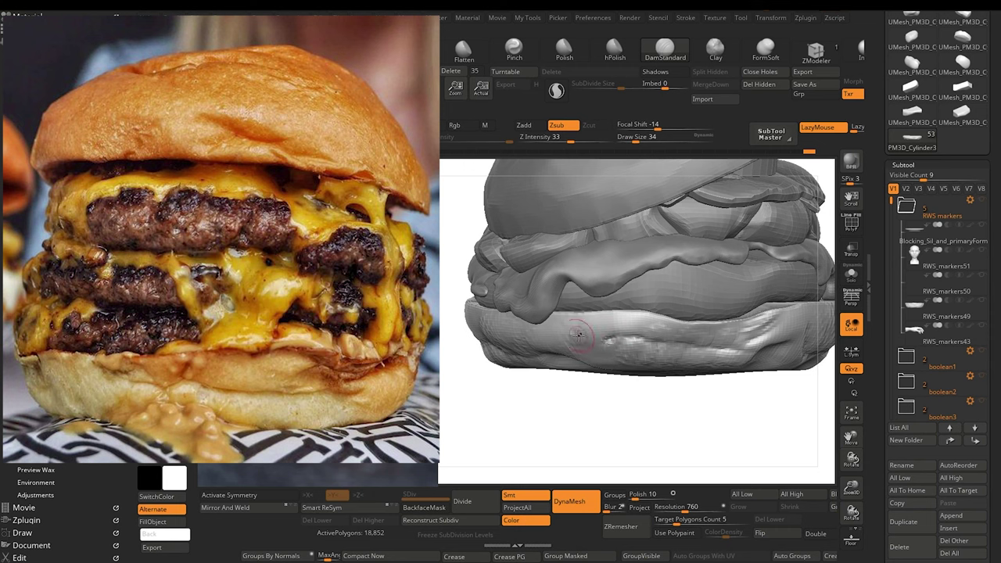
drag(582, 341, 563, 334)
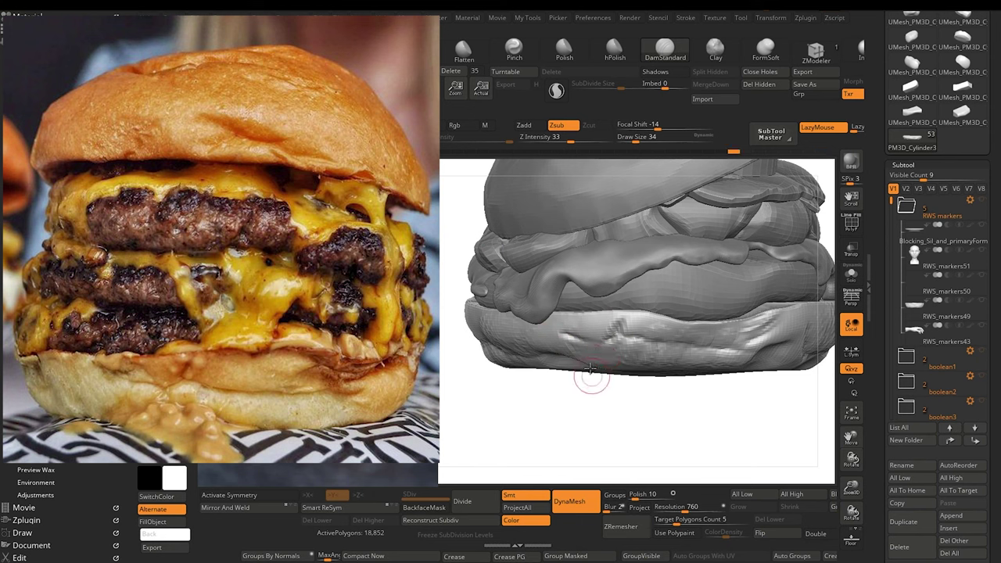
Step: Build up volume around the bottom bun's new branching creases with ClayBuildup at draw sizes 46 and 50
key(bracketright)
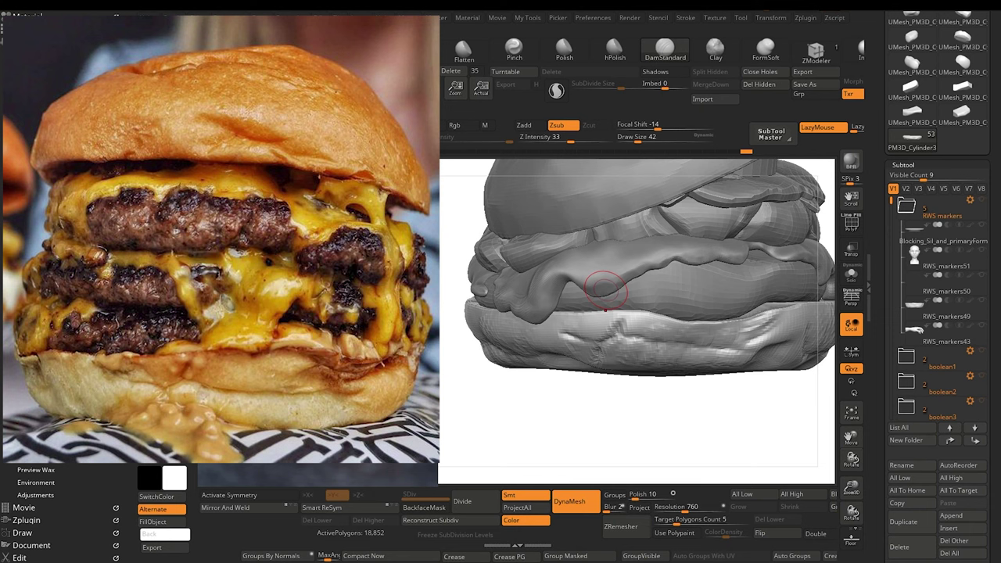
key(b)
key(c)
key(b)
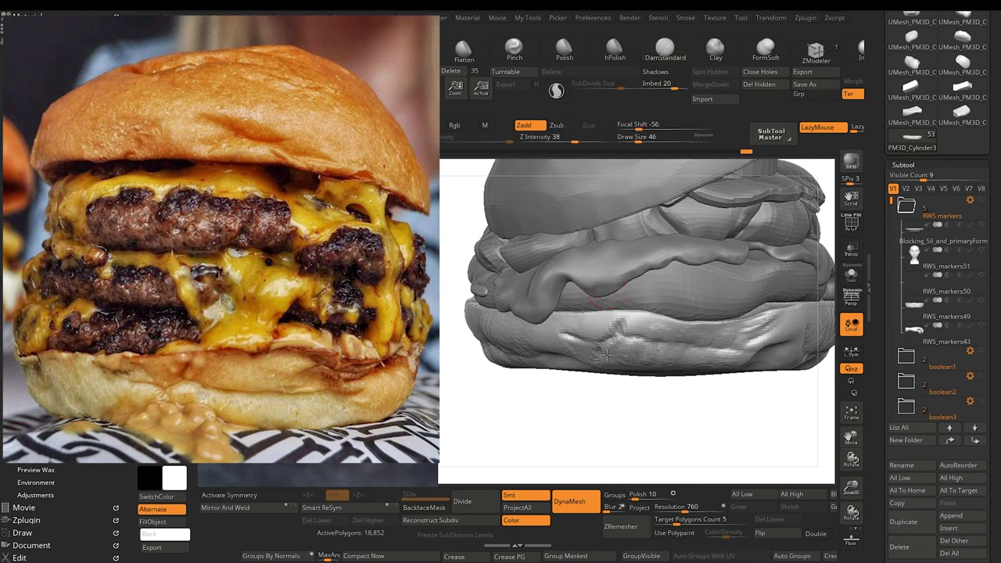
mouse_move(621, 356)
mouse_down()
mouse_move(619, 375)
mouse_move(606, 369)
mouse_move(620, 340)
mouse_up()
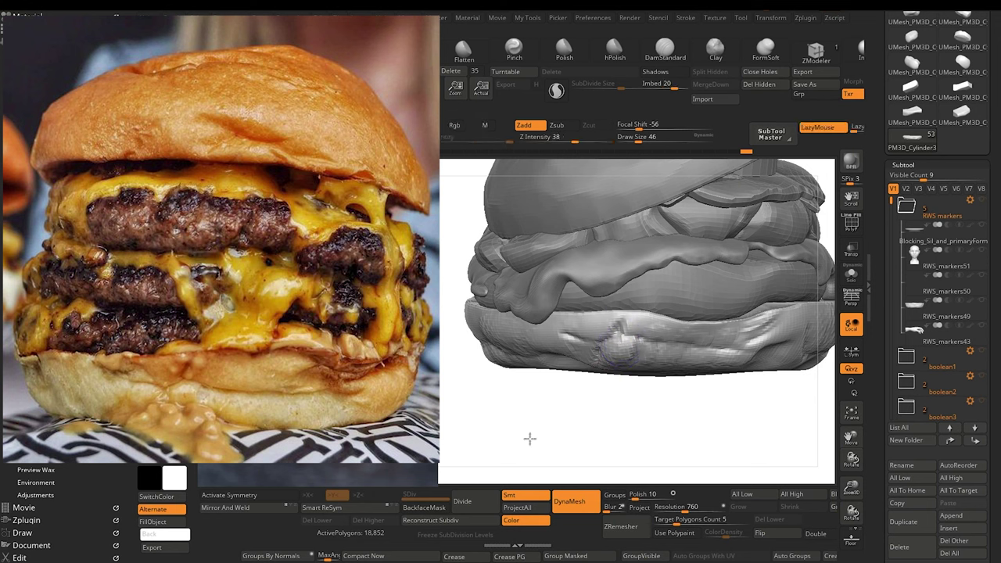
mouse_move(529, 438)
mouse_down()
mouse_move(571, 440)
mouse_move(555, 441)
mouse_up()
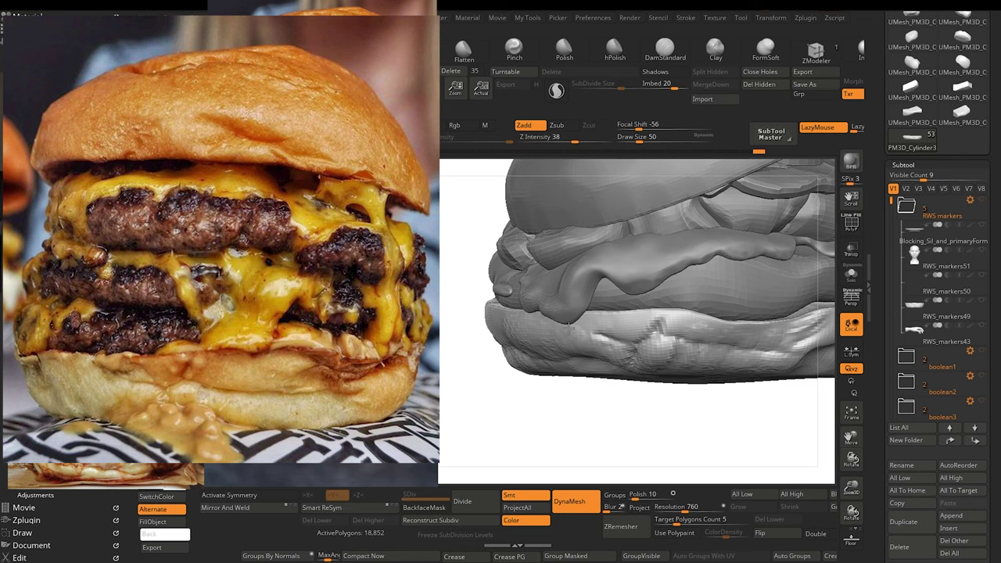
drag(577, 331, 552, 320)
mouse_move(585, 430)
alt+mouse_down()
mouse_move(556, 401)
mouse_move(595, 417)
mouse_move(560, 408)
mouse_move(594, 451)
mouse_move(542, 447)
mouse_move(551, 426)
alt+mouse_up()
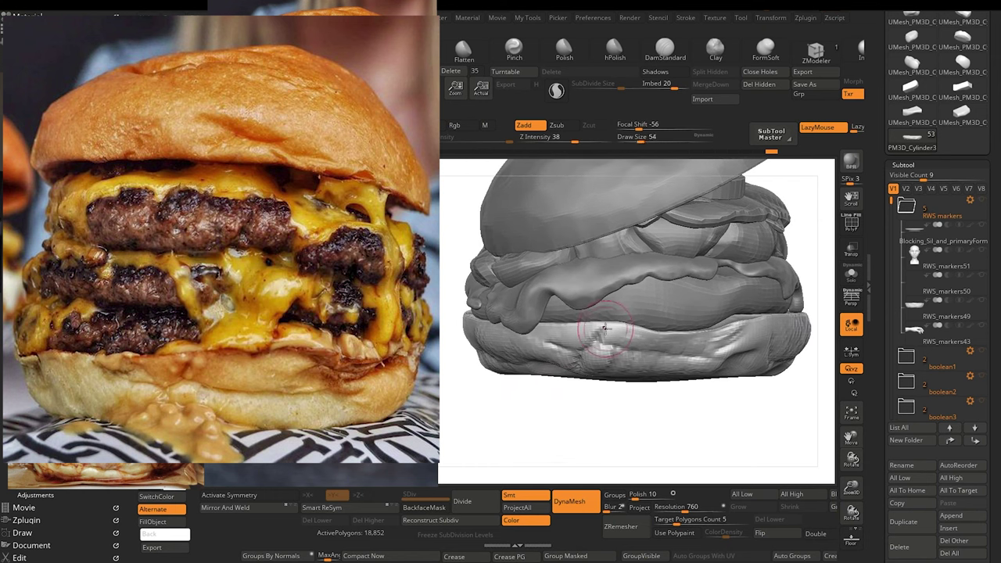
Step: Sharpen the creases around the built-up lump on the bottom bun with DamStandard at draw sizes 18 and 26
click(664, 54)
click(633, 138)
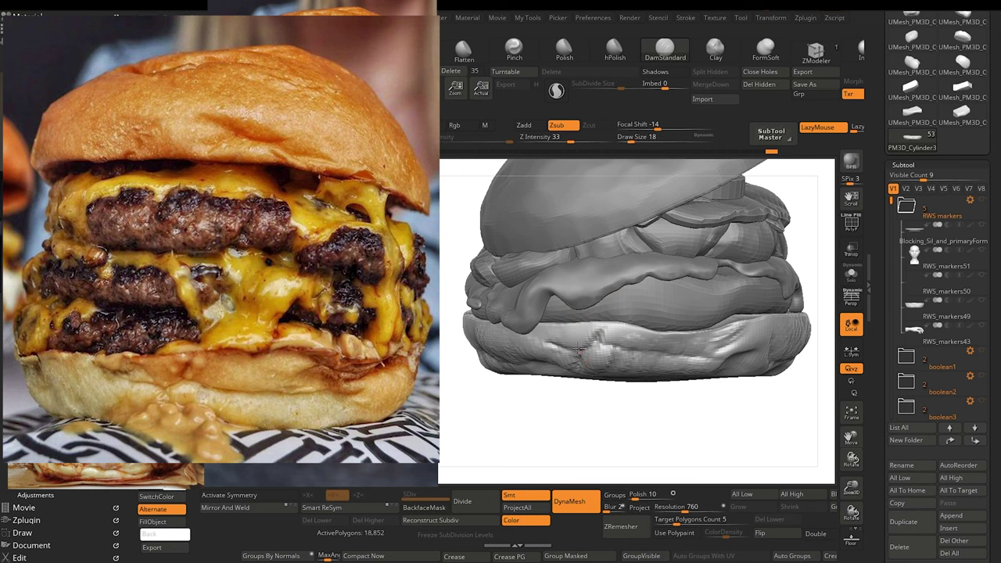
mouse_move(533, 328)
mouse_down()
mouse_move(575, 351)
mouse_move(607, 344)
mouse_up()
click(633, 139)
drag(644, 354, 648, 341)
Step: Examine the bottom bun's folds and the overall burger shape from several angles against the reference photos
alt+drag(646, 433, 633, 428)
mouse_move(653, 438)
alt+mouse_down()
mouse_move(577, 444)
mouse_move(633, 436)
mouse_move(624, 469)
alt+mouse_up()
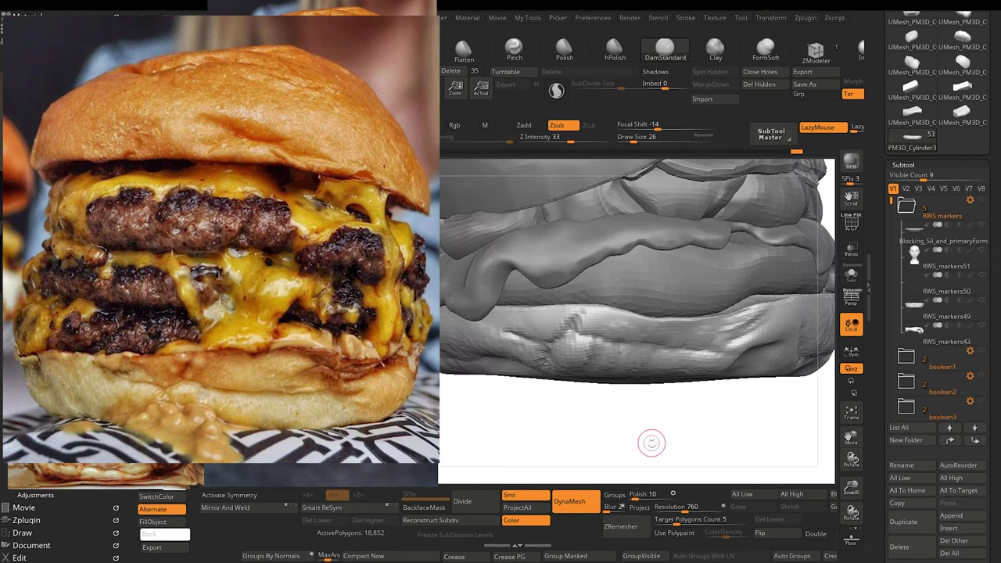
key(f)
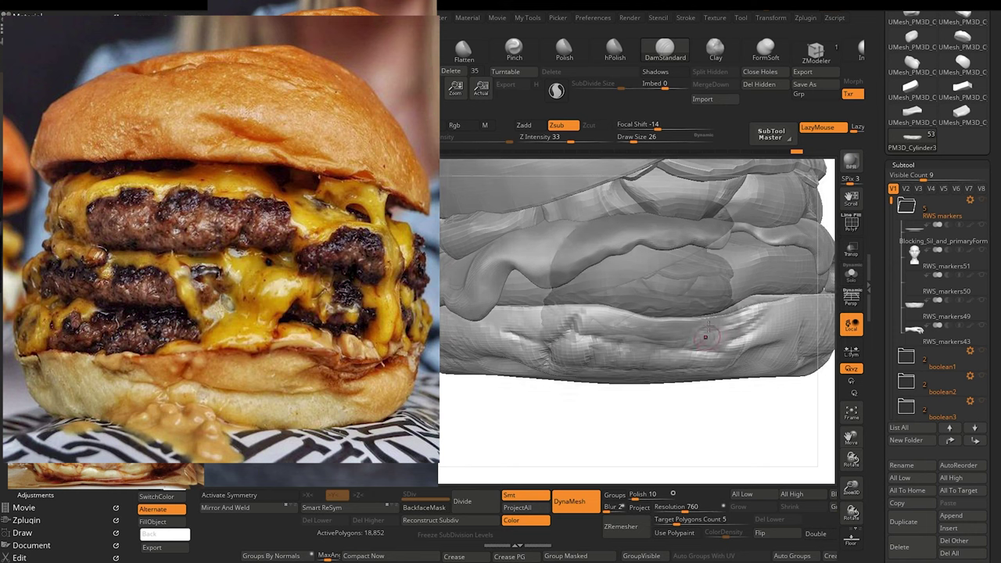
mouse_move(552, 408)
mouse_down()
mouse_move(556, 417)
mouse_move(538, 417)
mouse_move(560, 388)
mouse_move(491, 403)
mouse_move(564, 426)
mouse_move(543, 435)
mouse_move(573, 433)
mouse_move(553, 413)
mouse_up()
drag(552, 412, 581, 425)
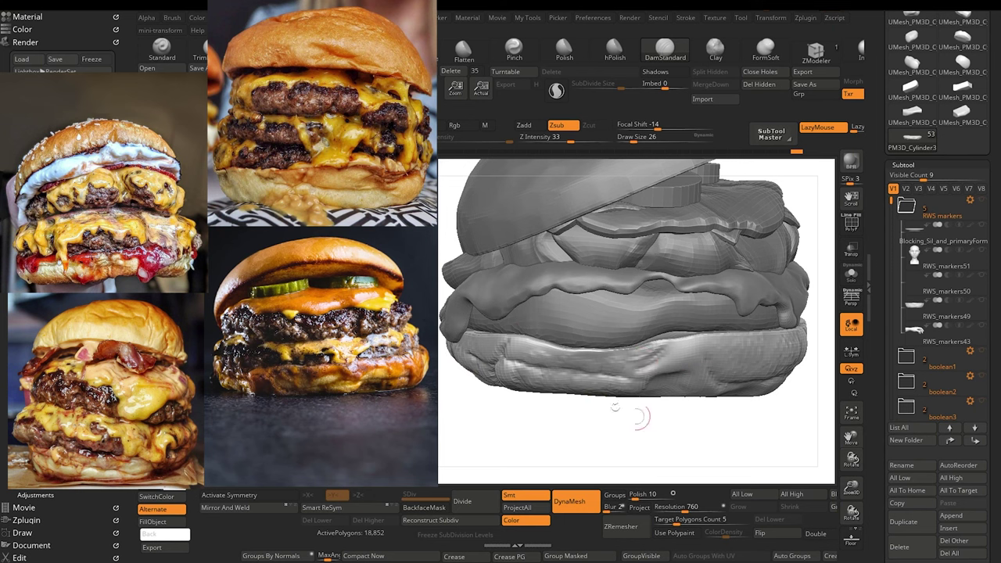
drag(528, 422, 516, 417)
alt+drag(574, 438, 539, 421)
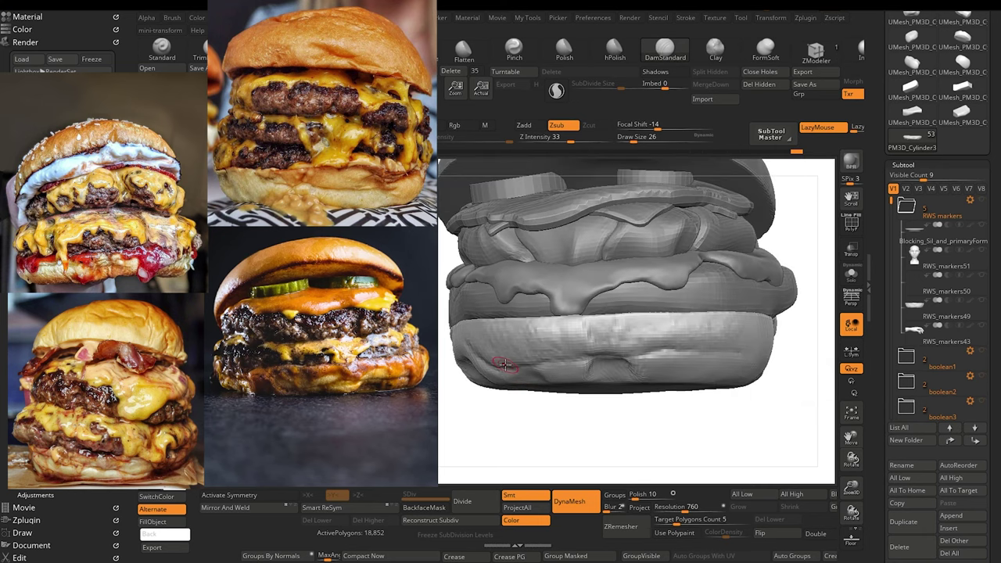
drag(583, 425, 555, 437)
drag(556, 437, 545, 407)
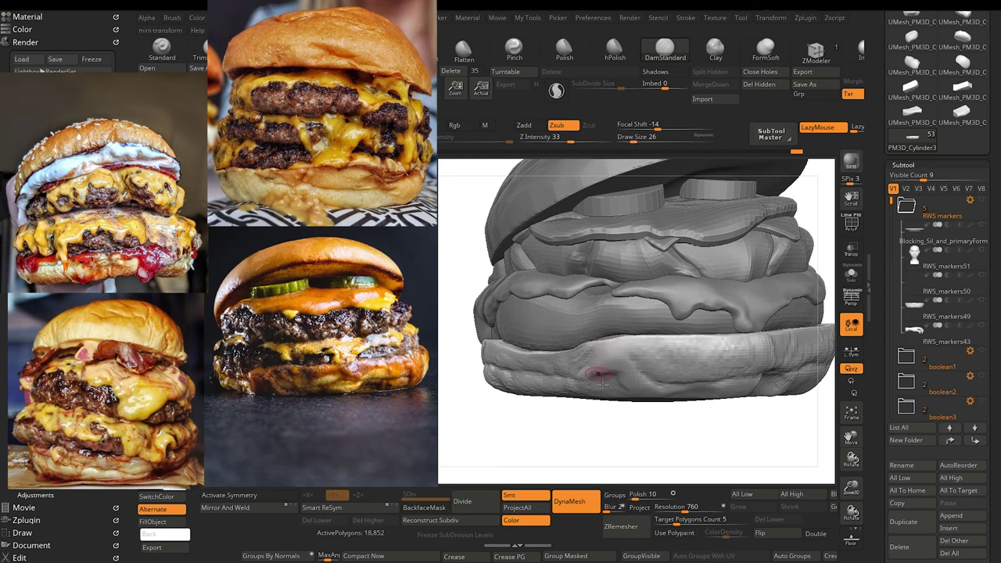
drag(592, 424, 571, 430)
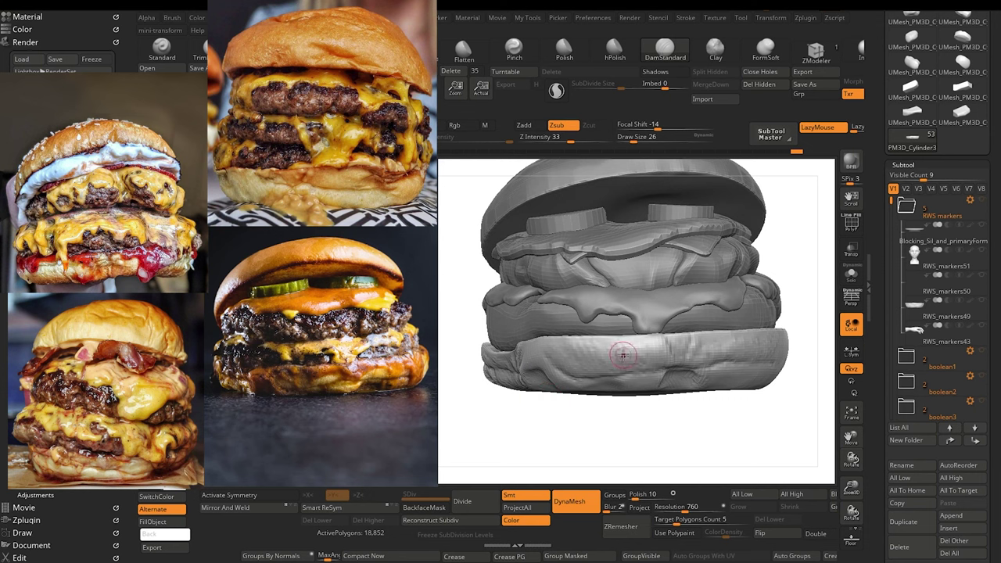
drag(589, 426, 589, 438)
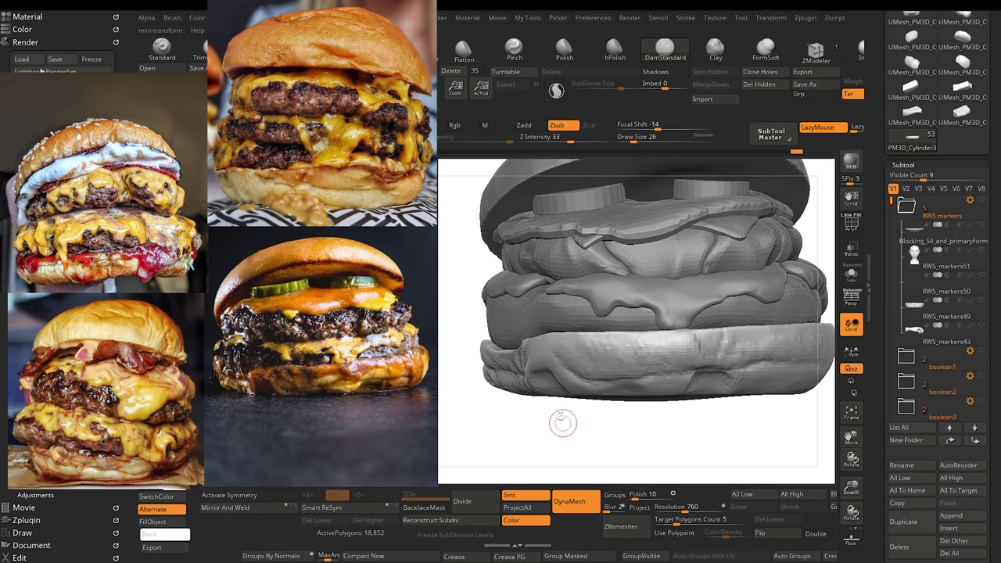
alt+drag(532, 435, 505, 434)
mouse_move(505, 443)
alt+mouse_down()
mouse_move(514, 415)
mouse_move(498, 434)
mouse_move(477, 414)
mouse_move(606, 491)
mouse_move(490, 444)
mouse_move(491, 456)
alt+mouse_up()
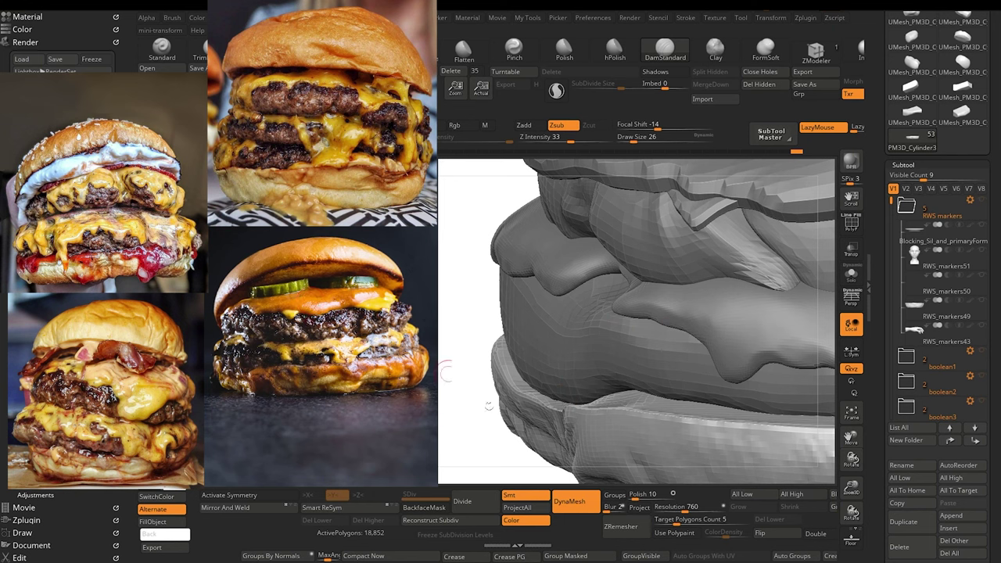
alt+drag(499, 440, 467, 380)
mouse_move(501, 412)
mouse_down()
mouse_move(489, 449)
mouse_move(482, 427)
mouse_move(498, 431)
mouse_move(506, 453)
mouse_up()
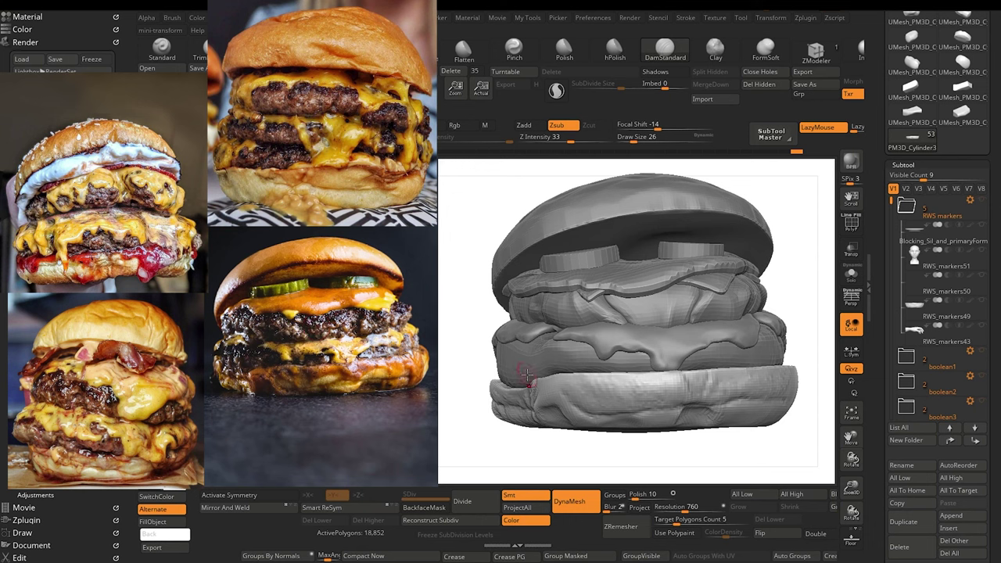
mouse_move(506, 444)
alt+mouse_down()
mouse_move(497, 428)
mouse_move(515, 436)
mouse_move(494, 436)
mouse_move(509, 423)
mouse_move(589, 443)
mouse_move(503, 433)
mouse_move(523, 435)
alt+mouse_up()
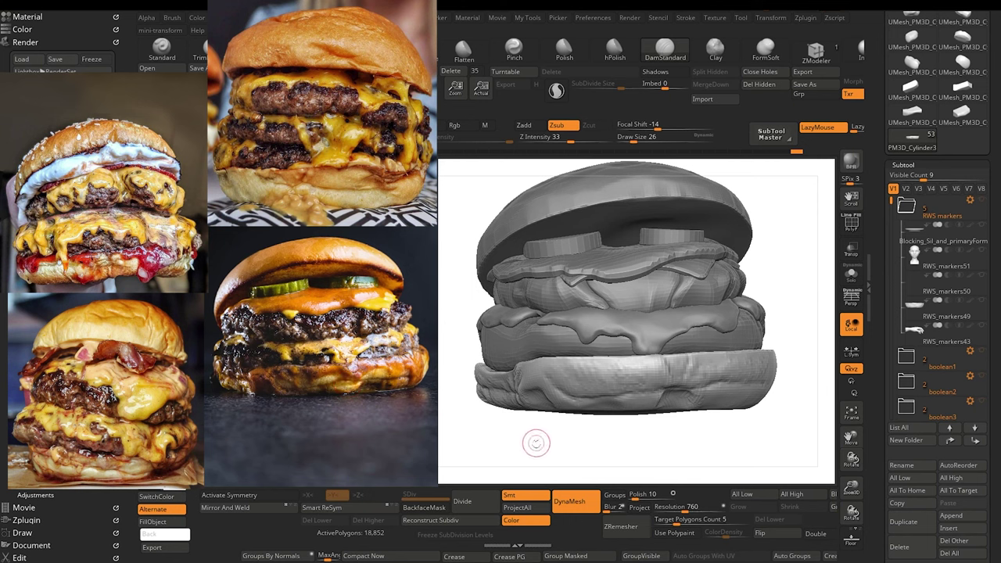
mouse_move(537, 443)
mouse_down()
mouse_move(512, 447)
mouse_move(538, 446)
mouse_up()
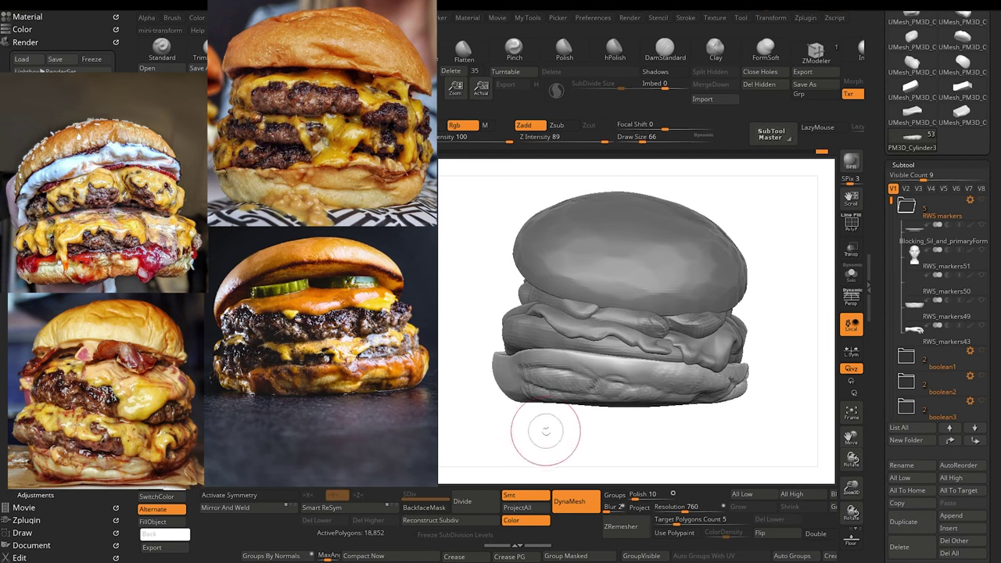
Step: Select the melted cheese layer and pull its lower edge beneath the pickles into shape at draw sizes between 74 and 102
mouse_move(938, 234)
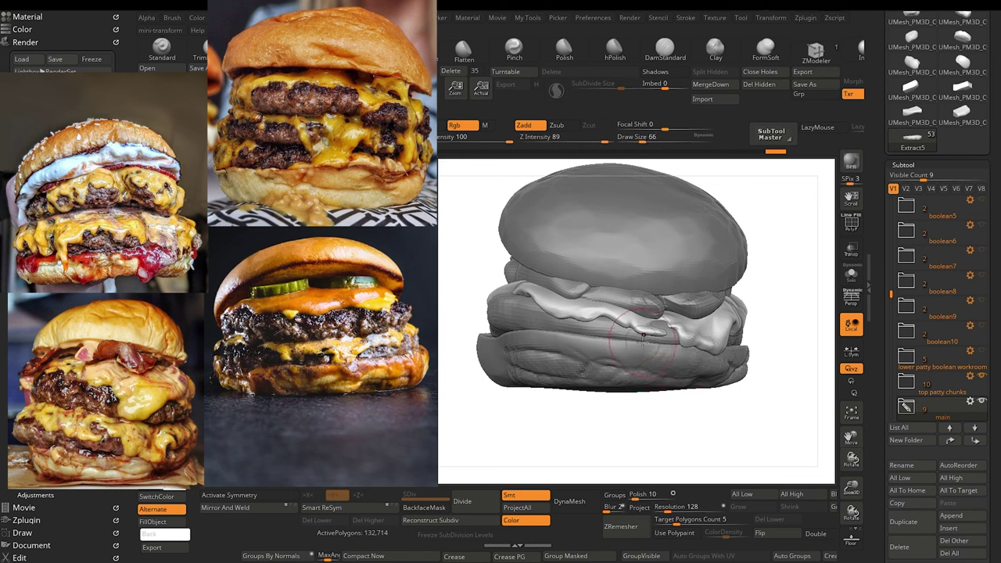
key(bracketright)
key(bracketright)
key(bracketright)
drag(642, 327, 646, 331)
key([)
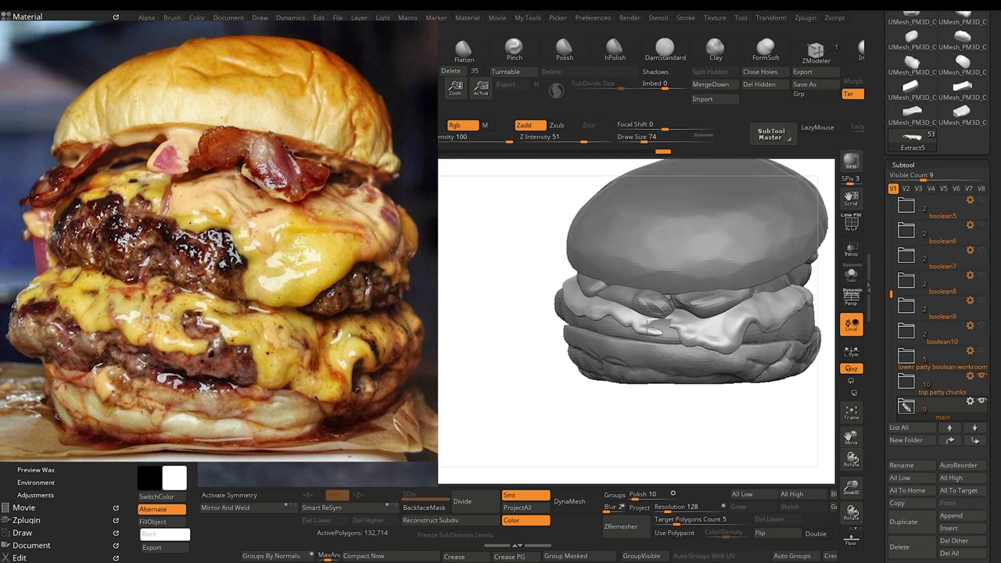
drag(642, 328, 653, 333)
drag(646, 413, 670, 420)
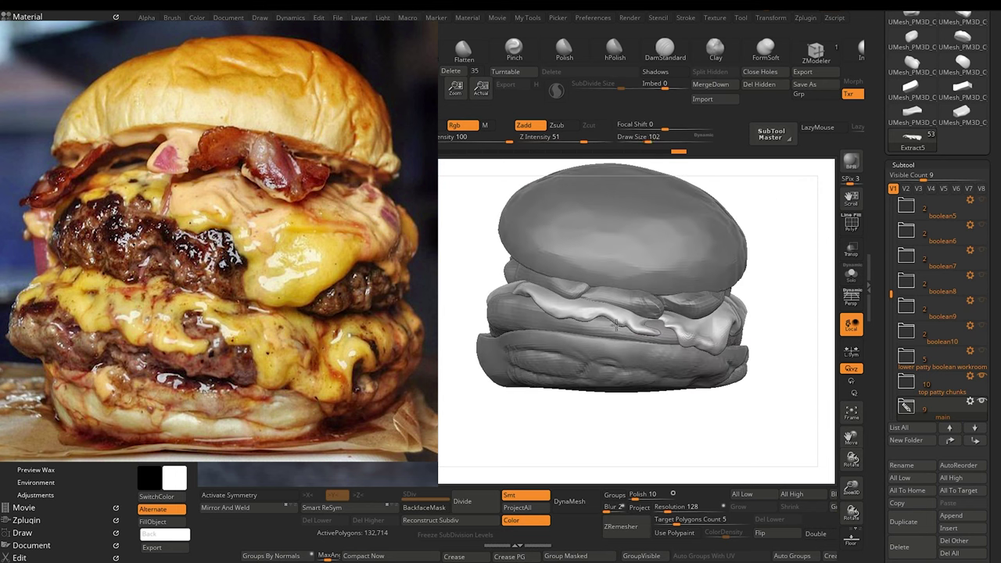
drag(642, 336, 646, 337)
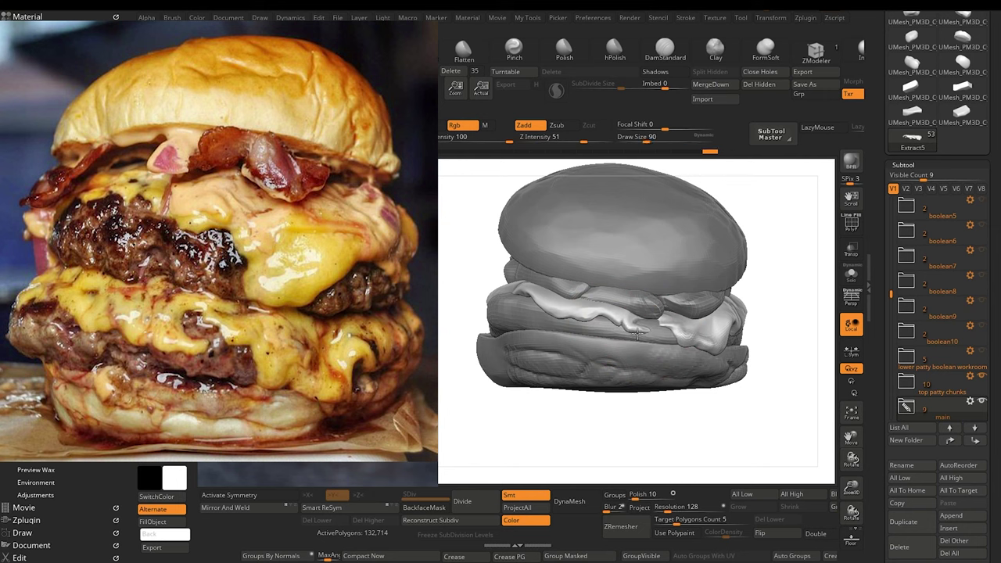
Step: Pull the middle of the cheese's lower edge leftward, away from the large drip, at draw sizes 114 and 126
key(bracketright)
key(bracketright)
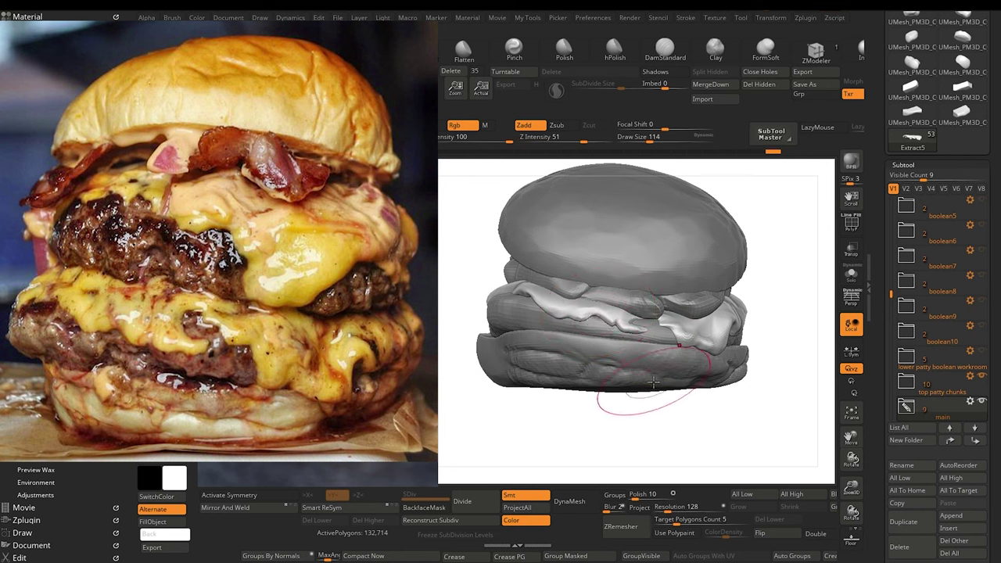
drag(643, 440, 586, 433)
mouse_move(593, 383)
mouse_down()
mouse_move(612, 360)
mouse_move(615, 332)
mouse_up()
key(bracketright)
key(bracketright)
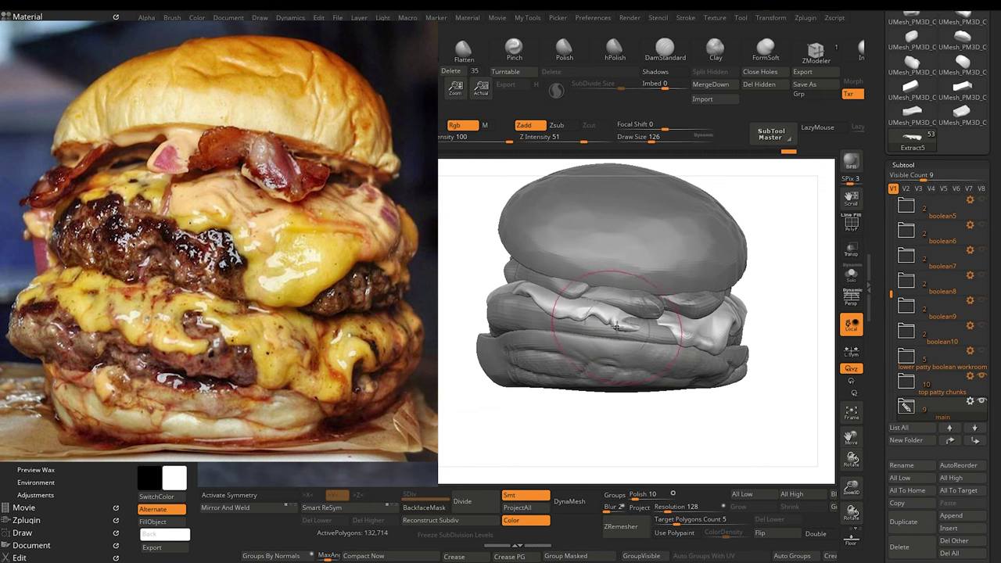
mouse_move(630, 329)
mouse_down()
mouse_move(570, 312)
mouse_move(580, 322)
mouse_up()
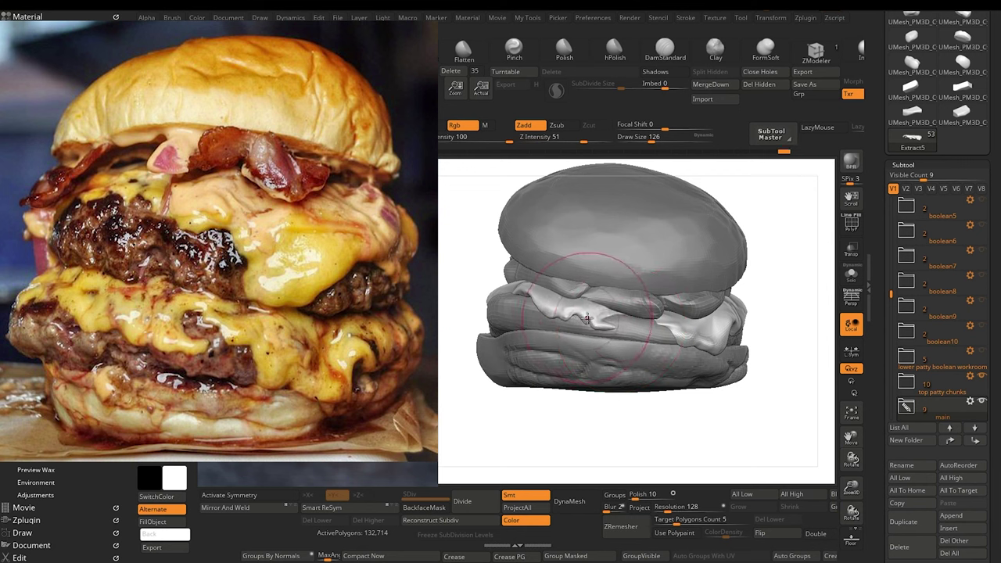
Step: Form a thin drip at the end of the cheese's middle edge using a smaller brush
key(bracketleft)
key(bracketleft)
mouse_move(643, 325)
mouse_down()
mouse_move(634, 319)
mouse_move(647, 321)
mouse_up()
key(bracketleft)
key(bracketleft)
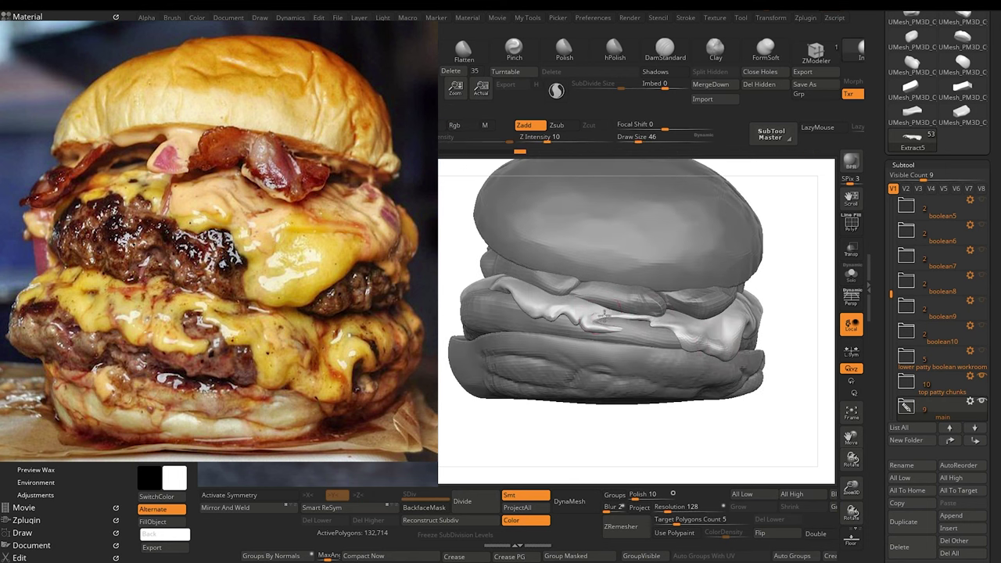
Step: Thicken the thin drip on the cheese's middle edge with the Inflate brush at draw sizes 46 and 38
drag(617, 316, 620, 314)
key(bracketright)
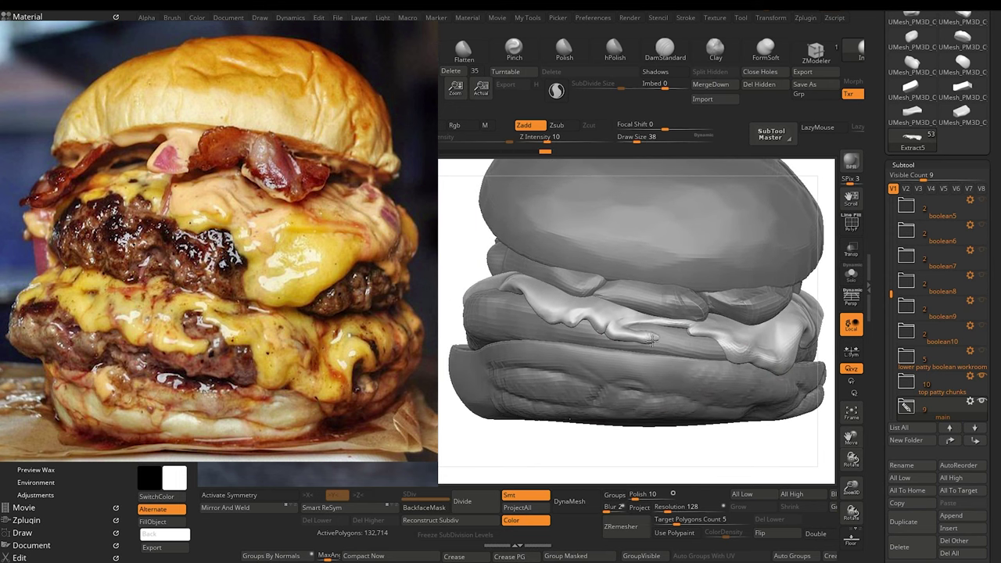
key(bracketright)
key(bracketright)
drag(609, 329, 614, 339)
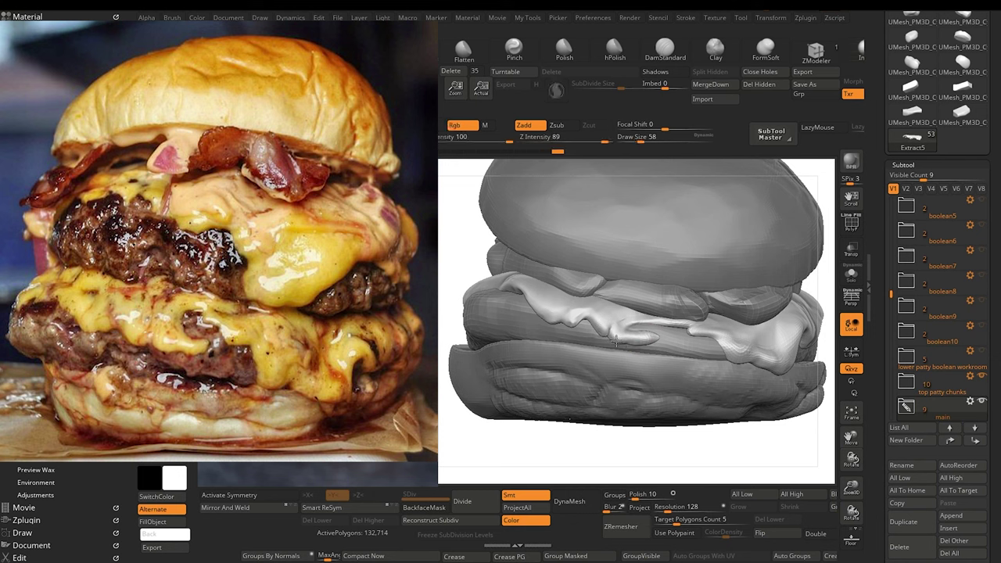
Step: Push and pull the thickened cheese drip's tip downward at draw sizes 26 and 50
key(bracketleft)
key(bracketleft)
key(bracketleft)
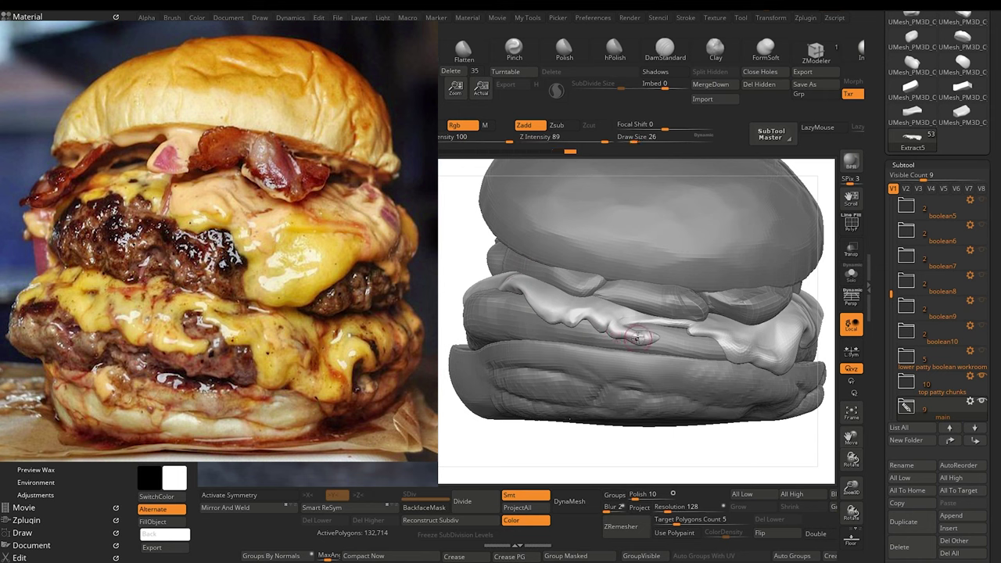
key(bracketright)
key(bracketright)
key(bracketright)
drag(642, 341, 650, 350)
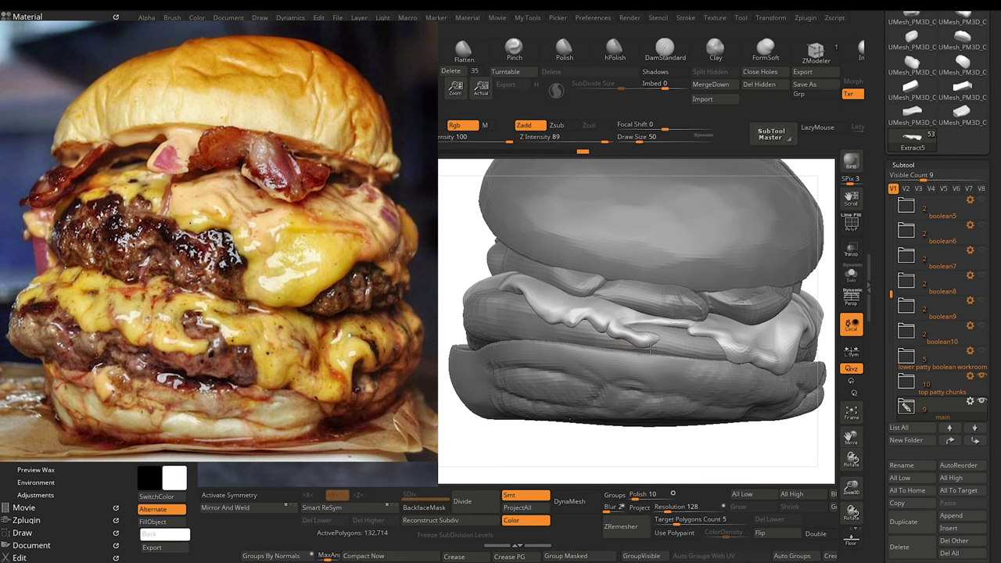
Step: Reshape the cheese edge between the small rounded drip and the large drip beside it at draw size 66
key(bracketleft)
key(bracketleft)
key(bracketleft)
key(bracketright)
key(bracketright)
key(bracketright)
drag(697, 426, 677, 445)
key(bracketright)
key(bracketright)
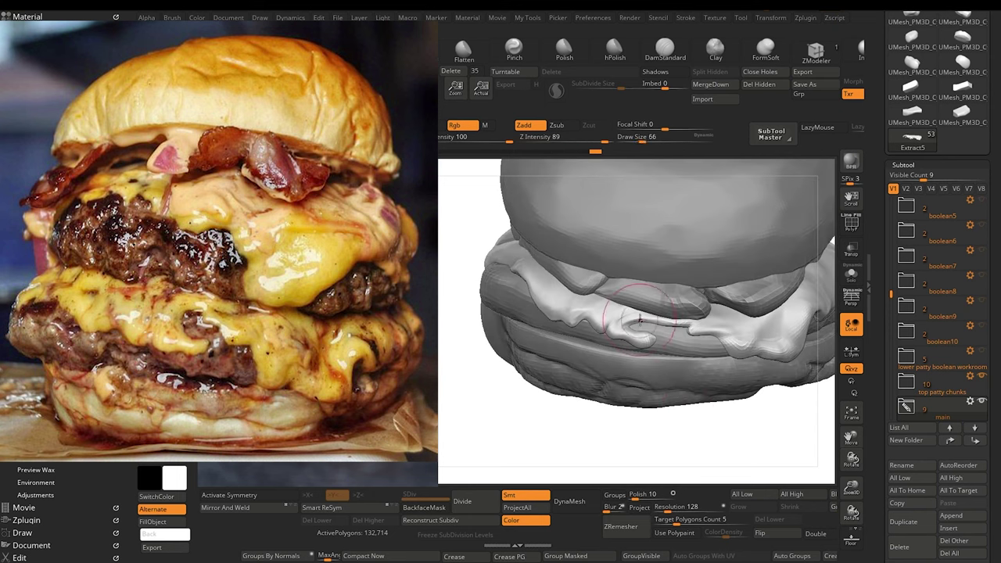
drag(644, 318, 643, 318)
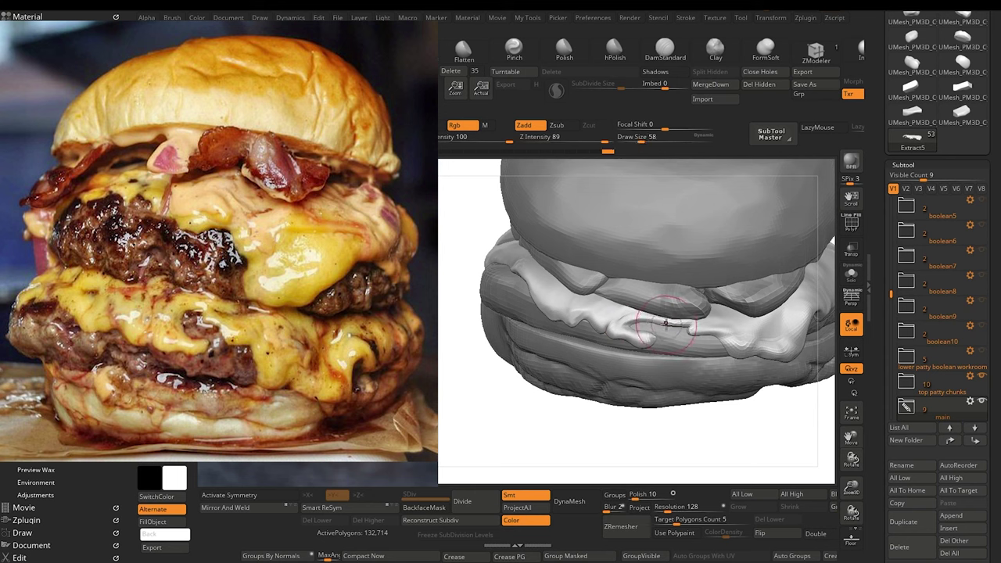
Step: Refine and smooth the thin cheese edge between the small rounded drip and the large drip at draw sizes 26 and 30
key(bracketleft)
key(bracketleft)
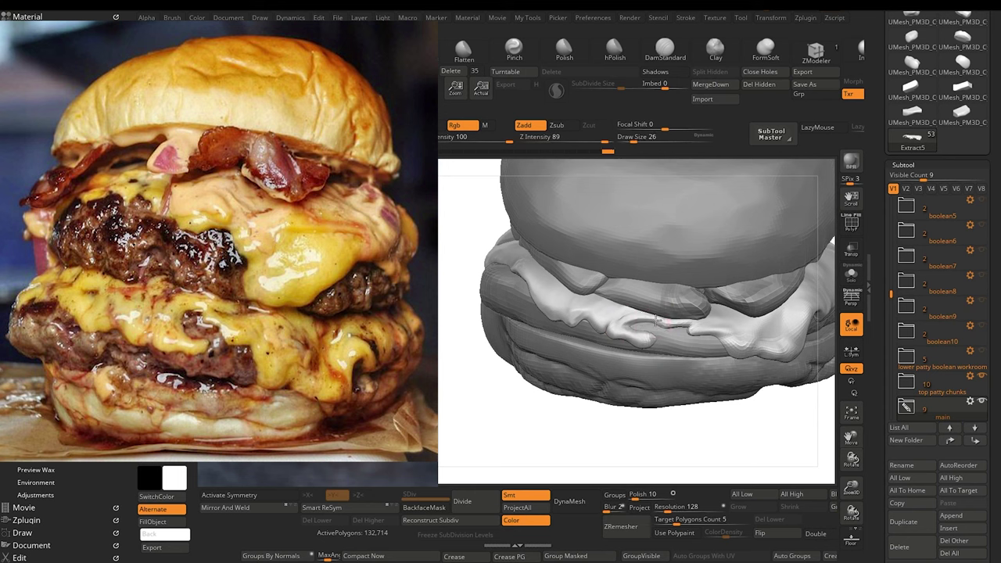
key(bracketright)
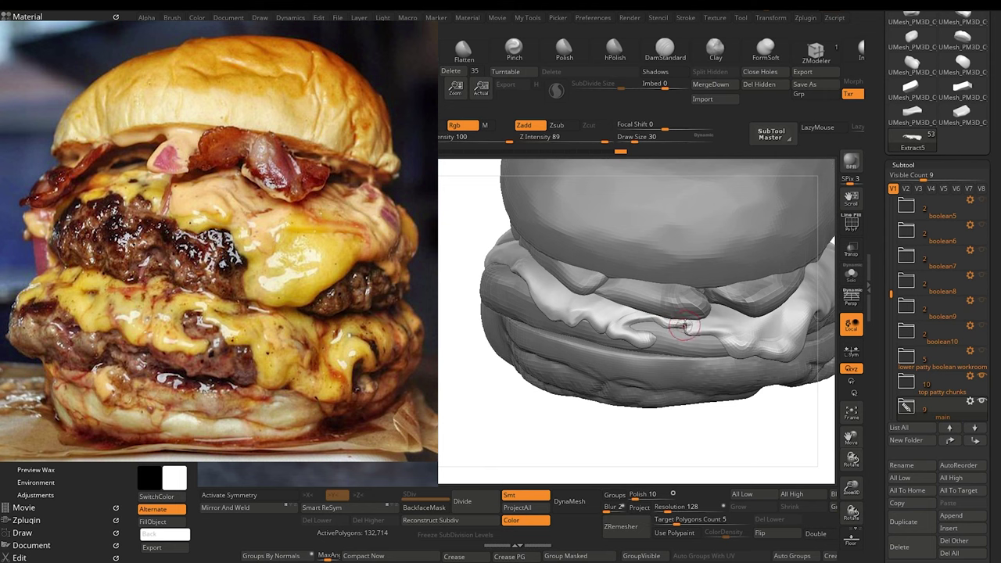
shift+drag(689, 331, 700, 332)
Step: Pull the cheese edge beside the large drip down over the patty and reshape it at draw sizes 50, 70 and 74
mouse_move(719, 441)
mouse_down()
mouse_move(731, 433)
mouse_move(704, 375)
mouse_up()
drag(699, 340, 700, 359)
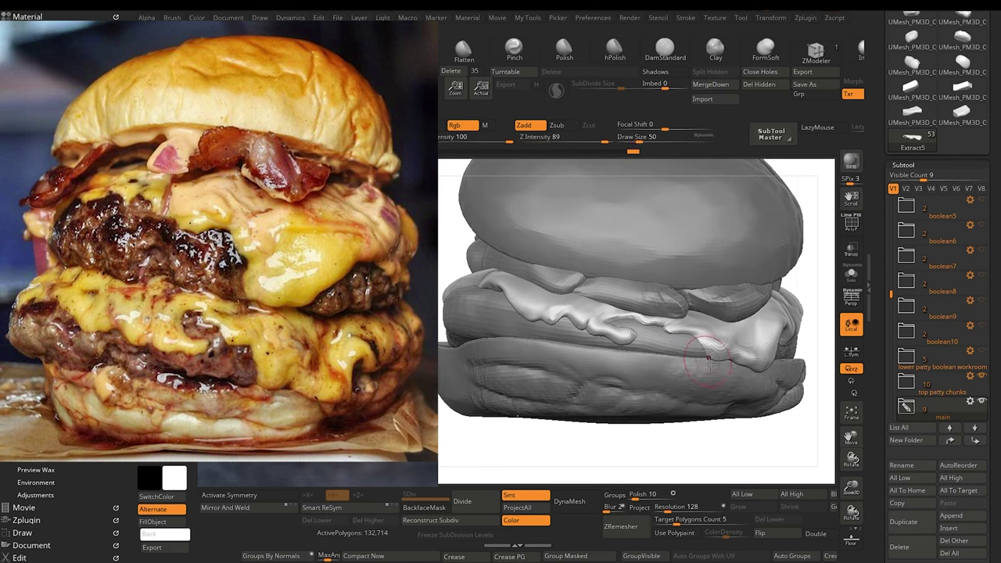
key(bracketright)
key(bracketright)
key(bracketright)
key(bracketright)
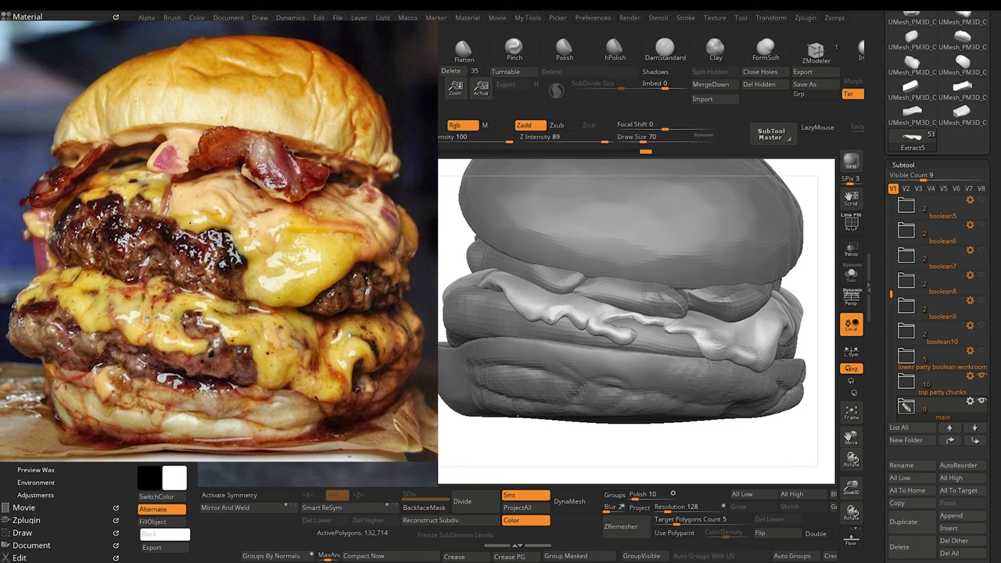
drag(707, 359, 695, 357)
key(bracketleft)
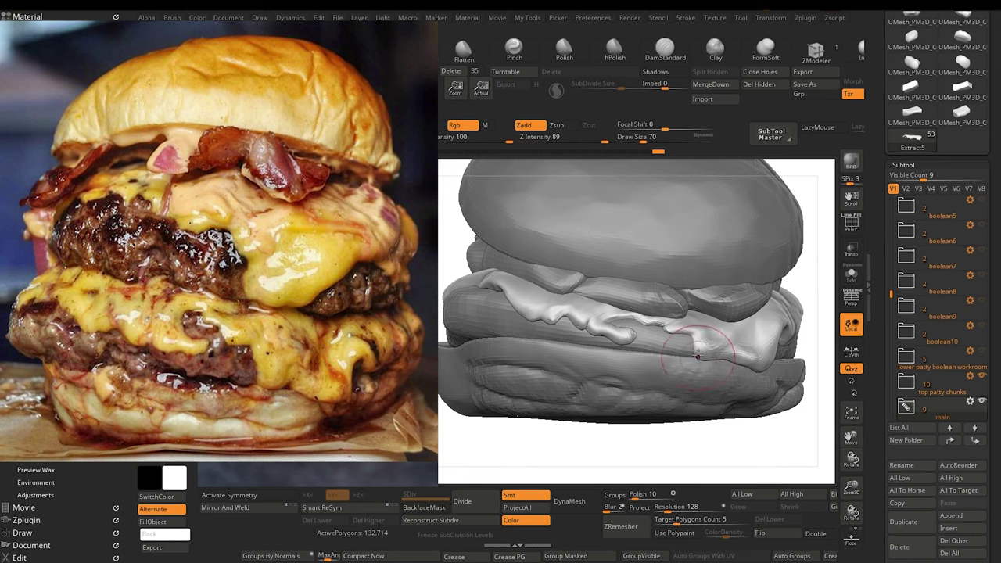
key(bracketright)
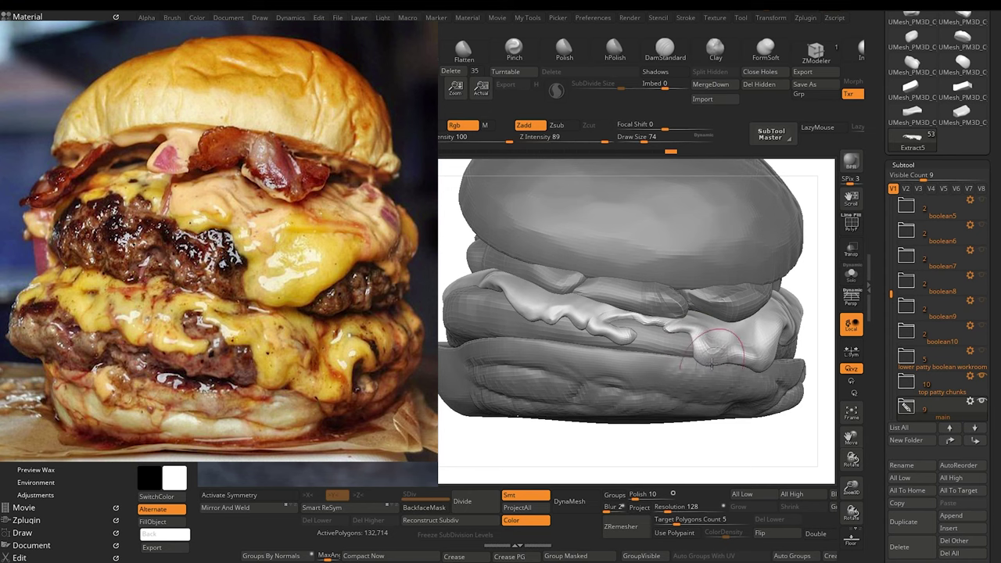
Step: Reshape the wide front cheese drip's lower edge at draw size 50, and pull its side fold outward at draw size 154
key(bracketleft)
drag(725, 356, 730, 365)
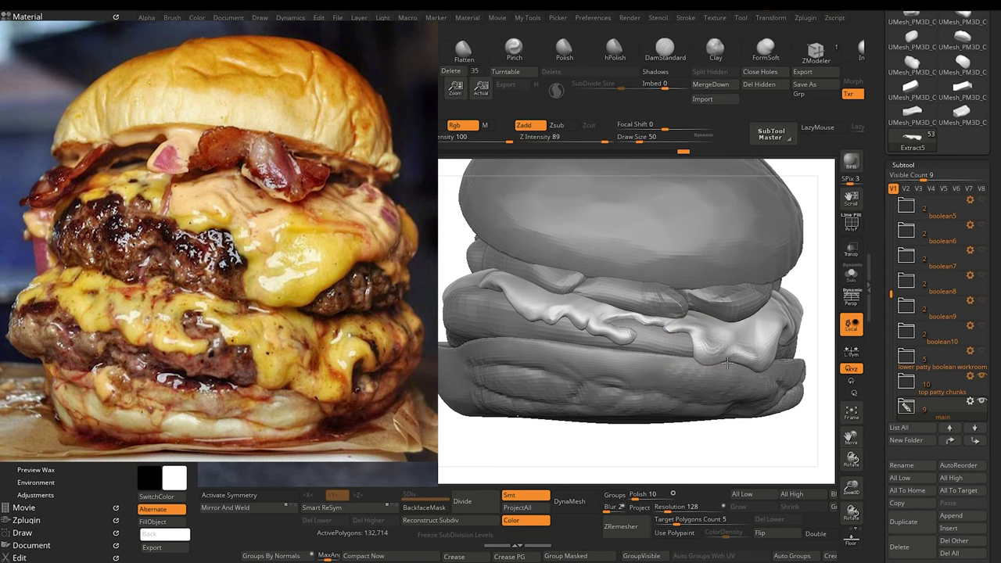
key(bracketright)
key(bracketright)
key(bracketright)
key(bracketright)
drag(760, 447, 698, 447)
key(bracketright)
key(bracketright)
key(bracketright)
key(bracketright)
key(bracketright)
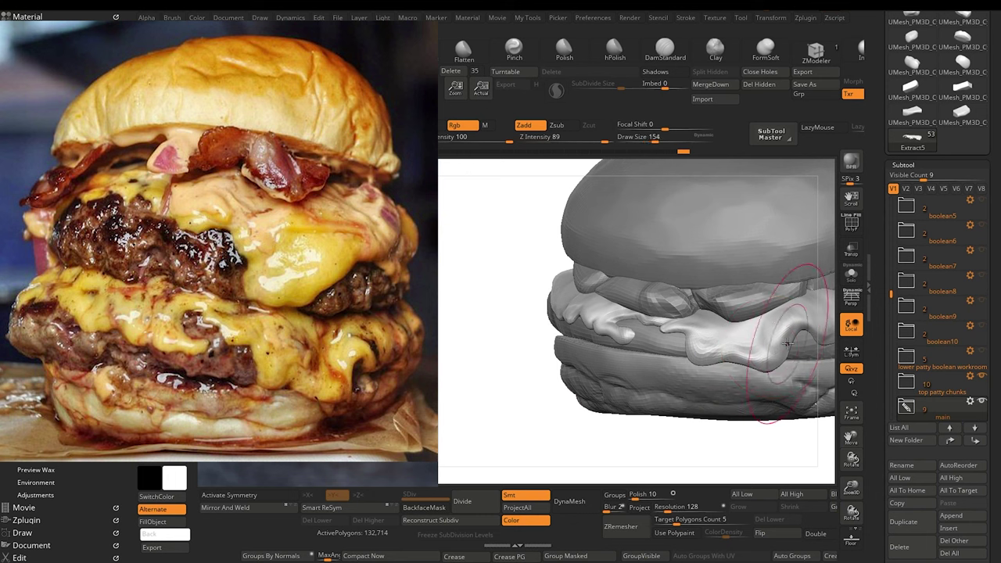
mouse_move(781, 345)
mouse_down()
mouse_move(764, 348)
mouse_move(807, 341)
mouse_up()
Step: Nudge the bottom edge of the wide cheese drip with the brush at draw size 102
key(bracketleft)
key(bracketleft)
key(bracketleft)
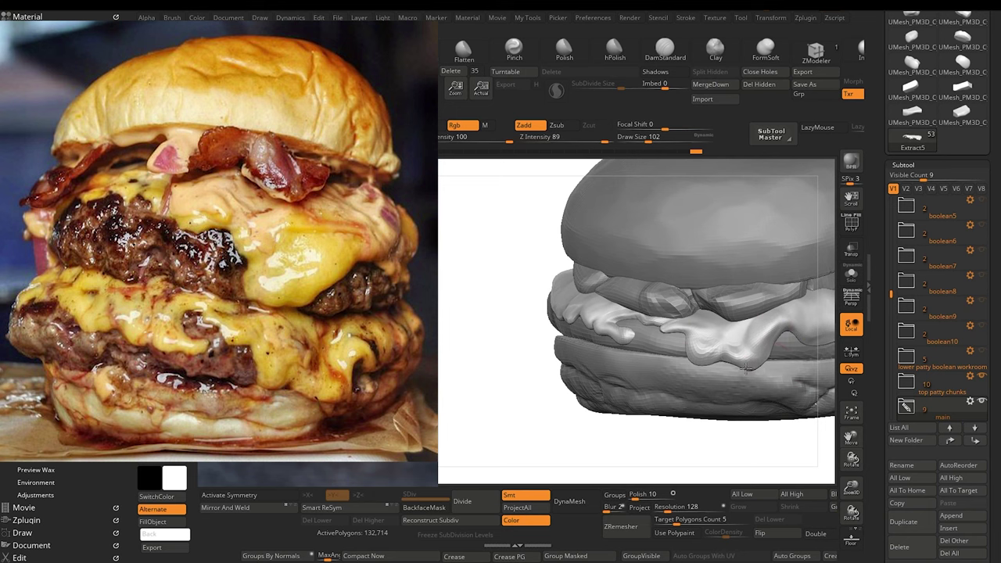
drag(745, 368, 740, 371)
Step: Push the cheese's right-hand edge inward beside the wide drip, using draw sizes from 102 down to 70
mouse_move(691, 440)
mouse_down()
mouse_move(750, 461)
mouse_move(650, 419)
mouse_move(607, 449)
mouse_move(653, 475)
mouse_up()
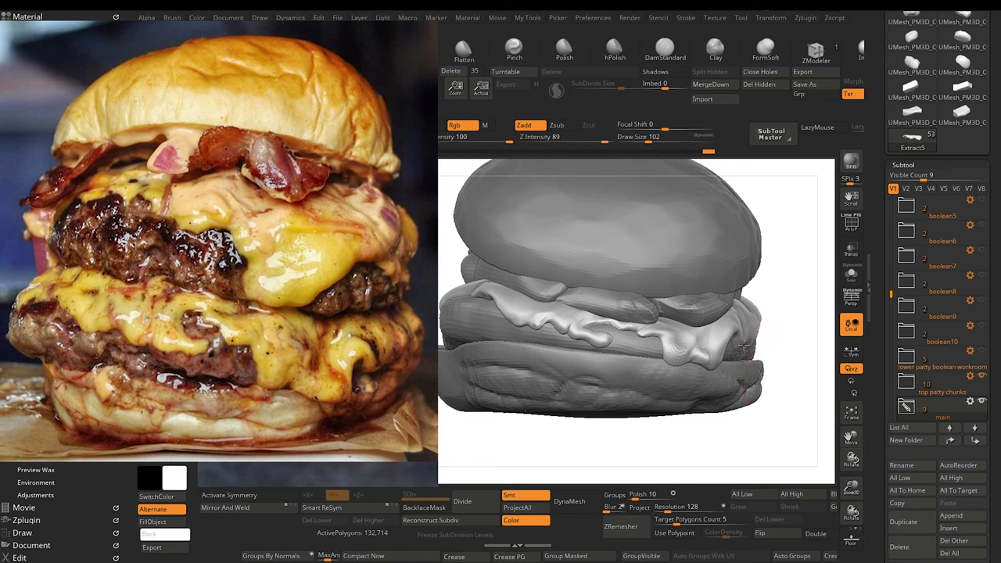
drag(744, 344, 724, 345)
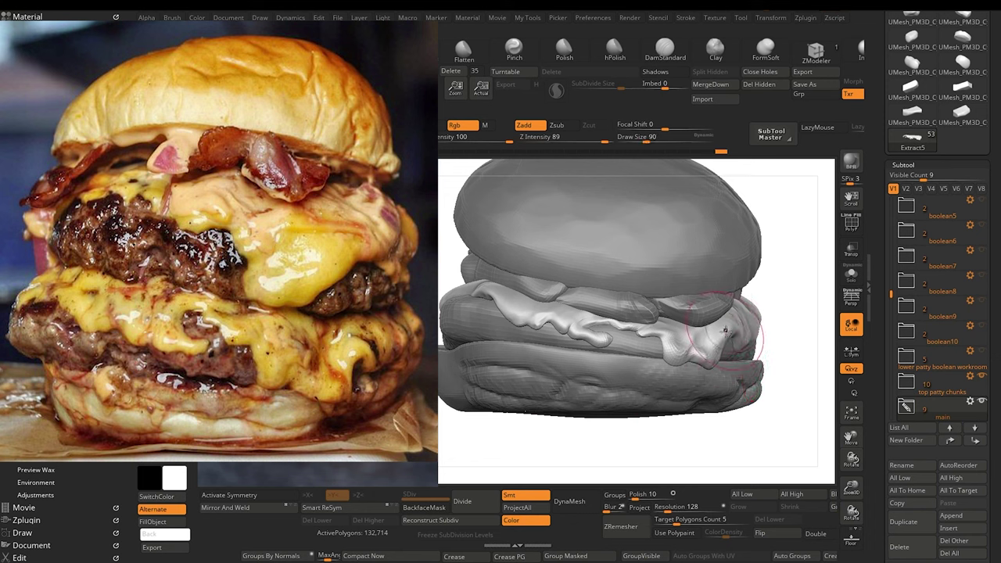
key([)
key([)
drag(748, 344, 737, 345)
key([)
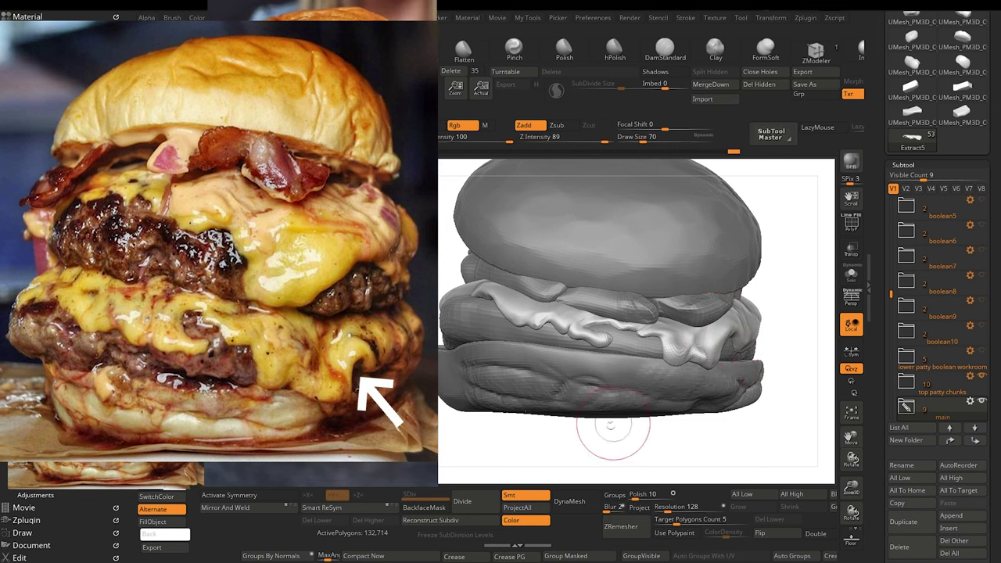
Step: Refine the small wave in the cheese edge left of the middle drip at draw size 46
alt+drag(612, 427, 683, 442)
alt+drag(529, 442, 516, 431)
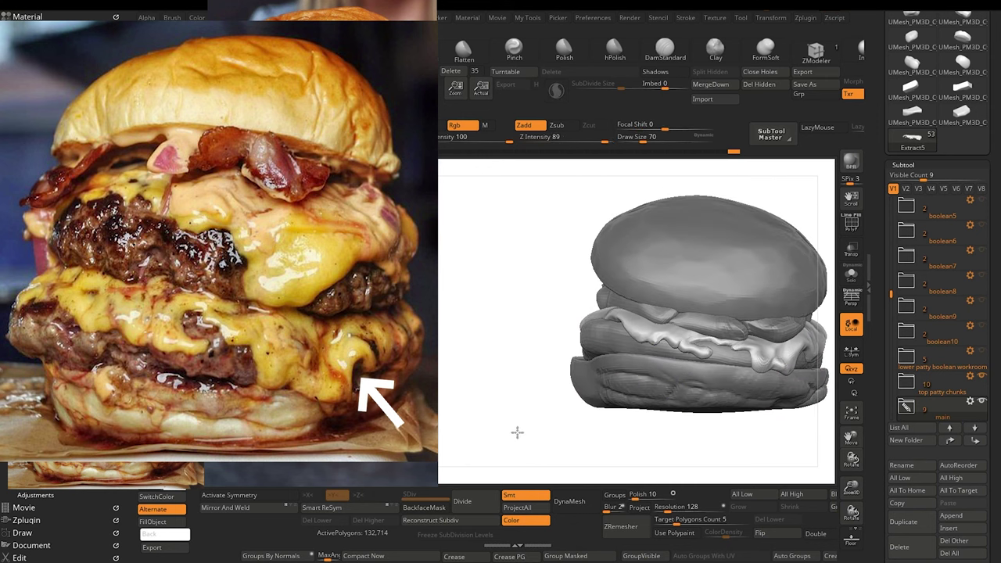
alt+drag(536, 385, 547, 445)
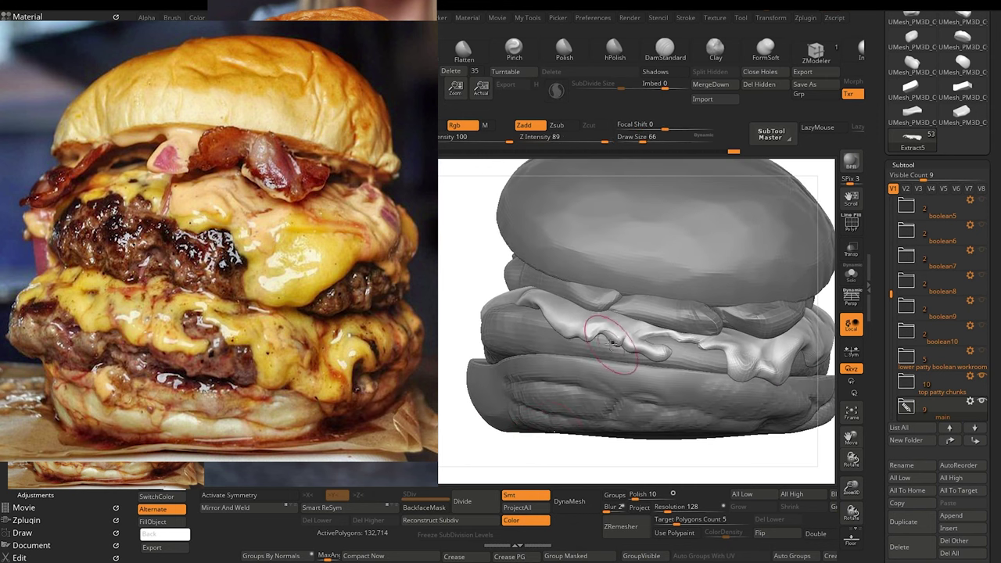
key([)
key([)
drag(614, 343, 618, 340)
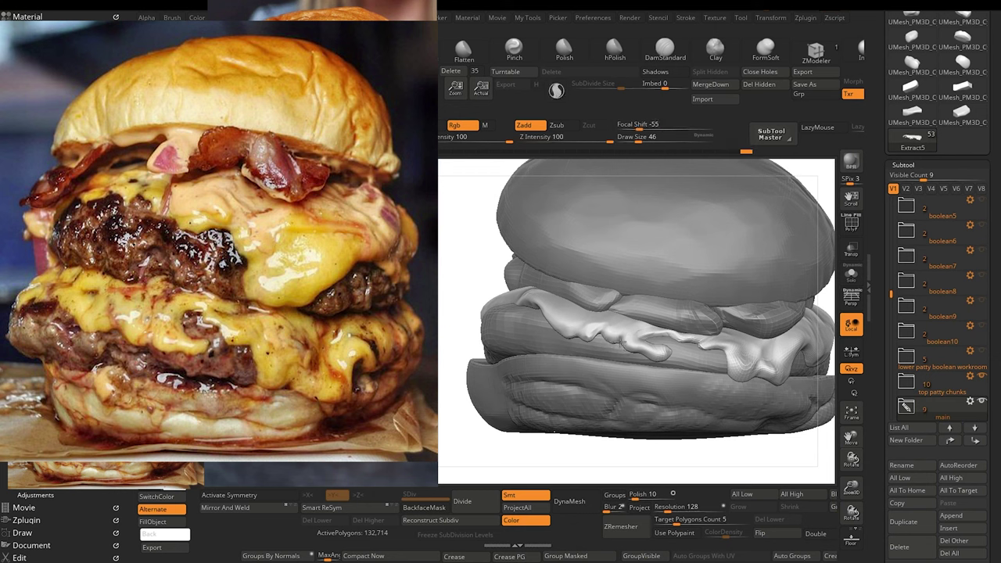
Step: Smooth the wavy left section of the cheese edge over the patty, raising the draw size to 62
mouse_move(614, 339)
shift+mouse_down()
mouse_move(583, 339)
mouse_move(601, 341)
mouse_move(585, 325)
mouse_move(576, 338)
shift+mouse_up()
key([)
key(])
key(])
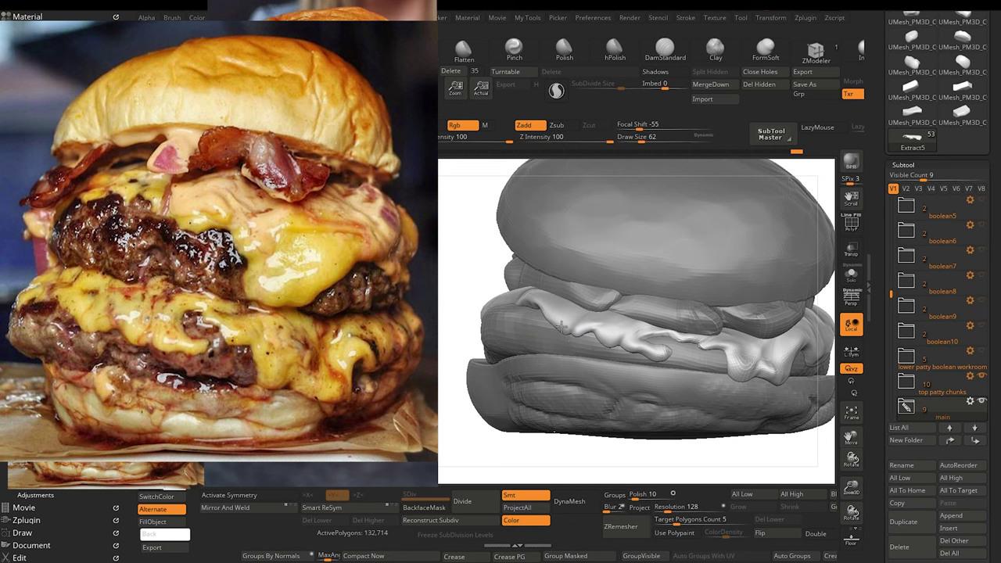
mouse_move(557, 328)
mouse_down()
mouse_move(554, 316)
mouse_move(595, 332)
mouse_up()
Step: Push the cheese edge near its left end upward at draw sizes 34 and 38 to sharpen the wave
key([)
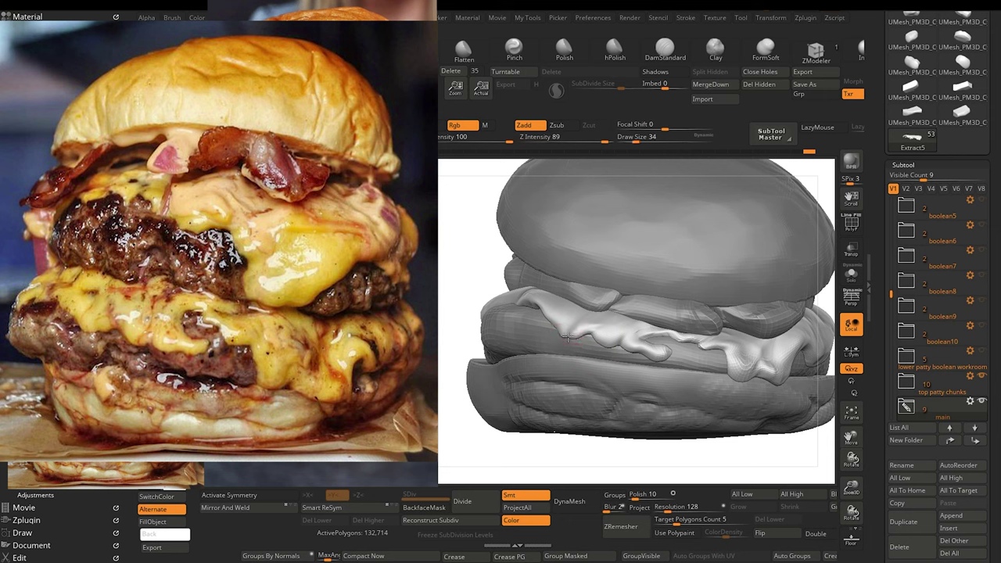
drag(568, 338, 570, 329)
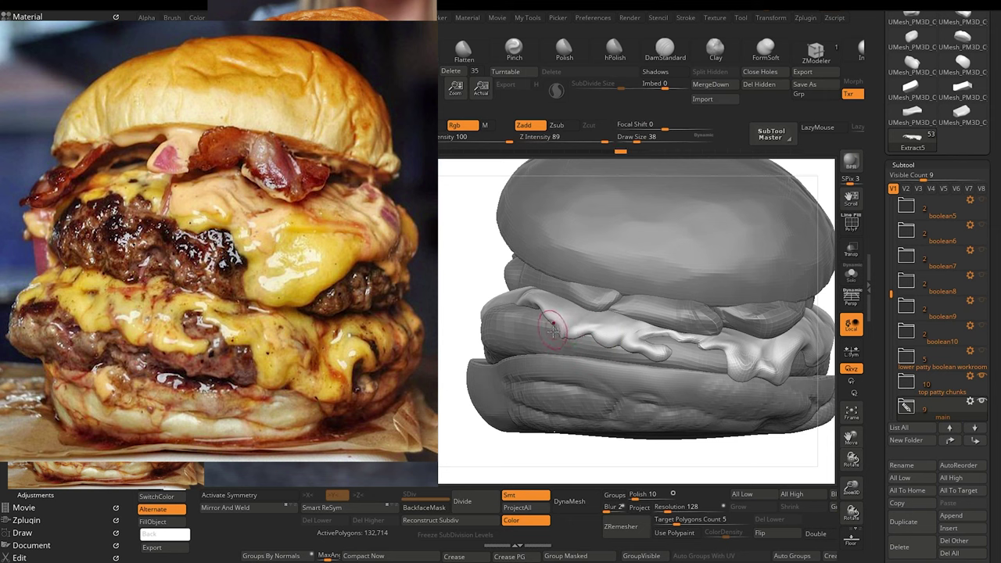
drag(561, 337, 559, 332)
Step: Smooth the upper left end of the cheese slice with the brush at draw size 78
key(])
key(])
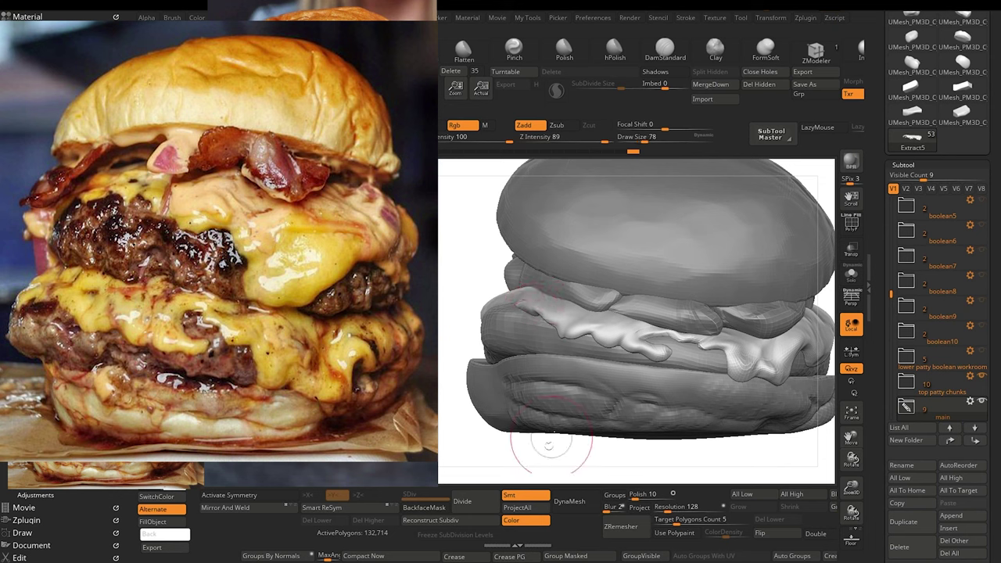
mouse_move(490, 457)
mouse_down()
mouse_move(509, 458)
mouse_move(493, 462)
mouse_up()
shift+drag(534, 305, 527, 310)
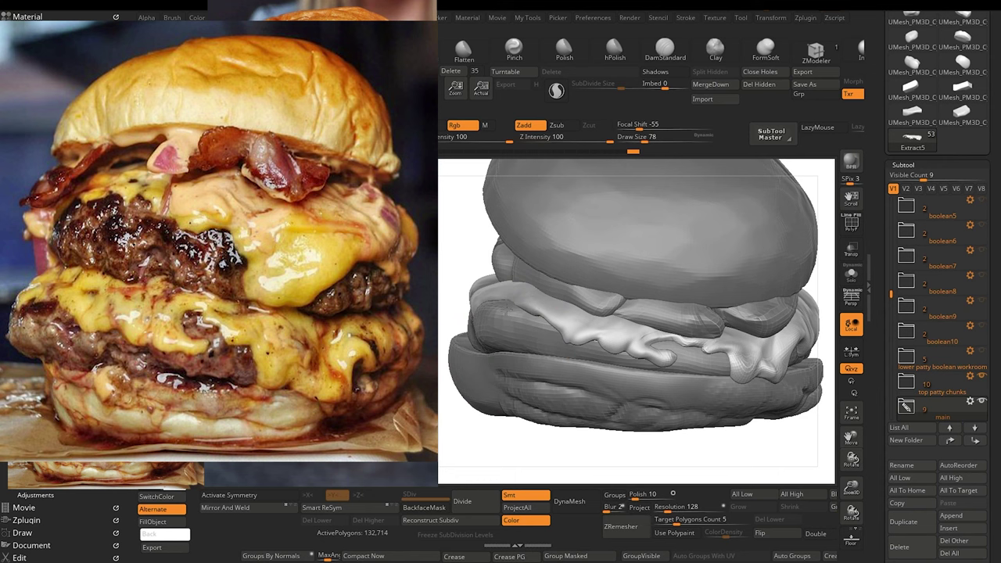
Step: Pull the cheese's left end around the patty's side into a hanging drip, using draw sizes 42 to 46
alt+drag(529, 455, 585, 459)
drag(571, 457, 536, 455)
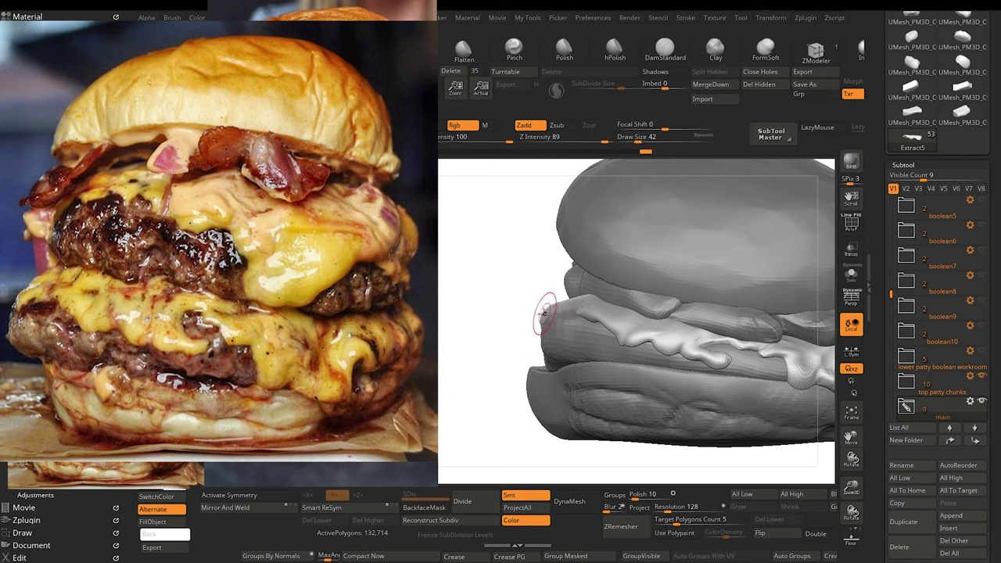
drag(505, 337, 548, 349)
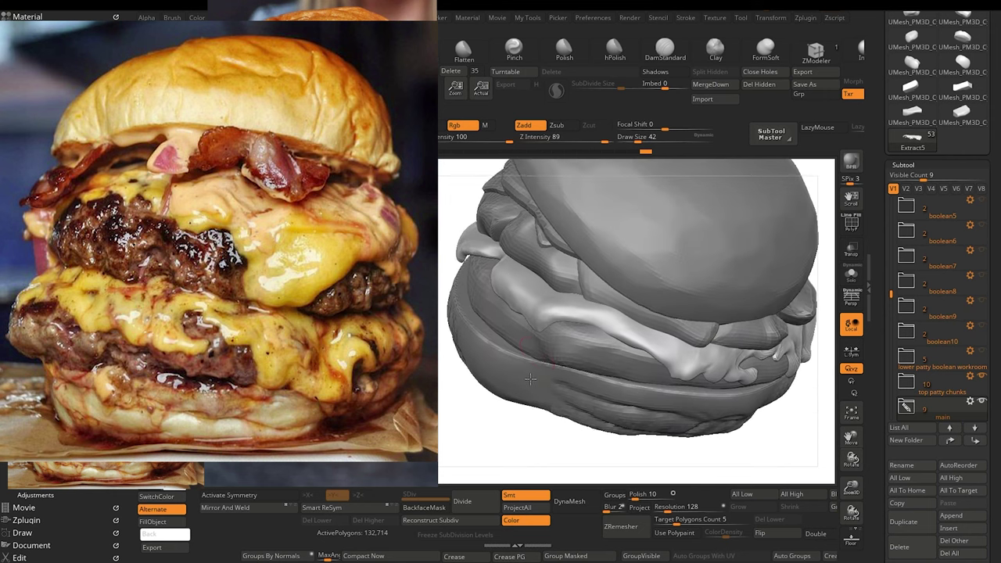
key(bracketright)
key(bracketright)
mouse_move(510, 447)
mouse_down()
mouse_move(548, 455)
mouse_move(550, 434)
mouse_move(558, 448)
mouse_move(625, 440)
mouse_move(546, 445)
mouse_move(536, 456)
mouse_move(542, 445)
mouse_move(509, 425)
mouse_move(520, 376)
mouse_move(515, 341)
mouse_up()
key(bracketright)
key(bracketright)
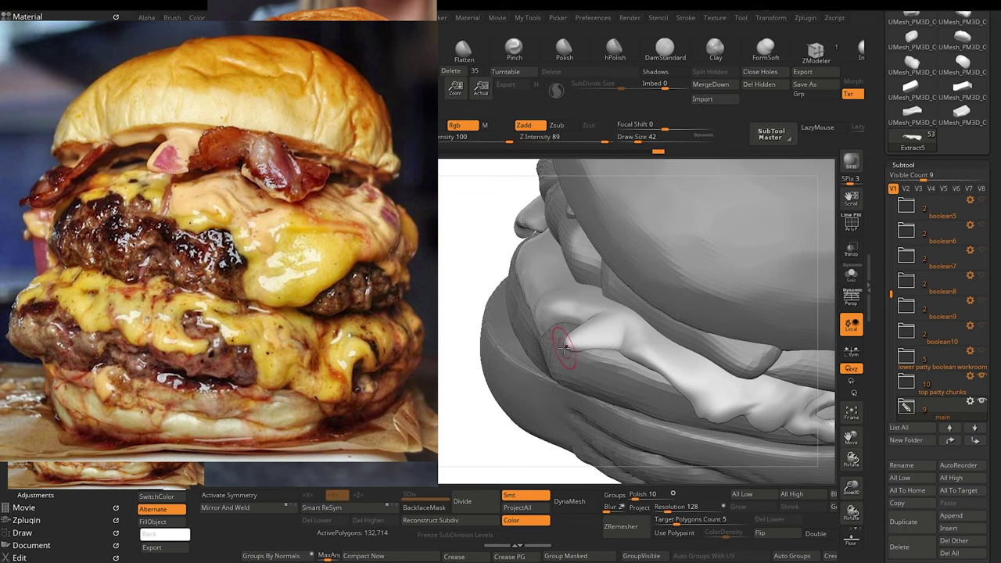
drag(494, 460, 493, 398)
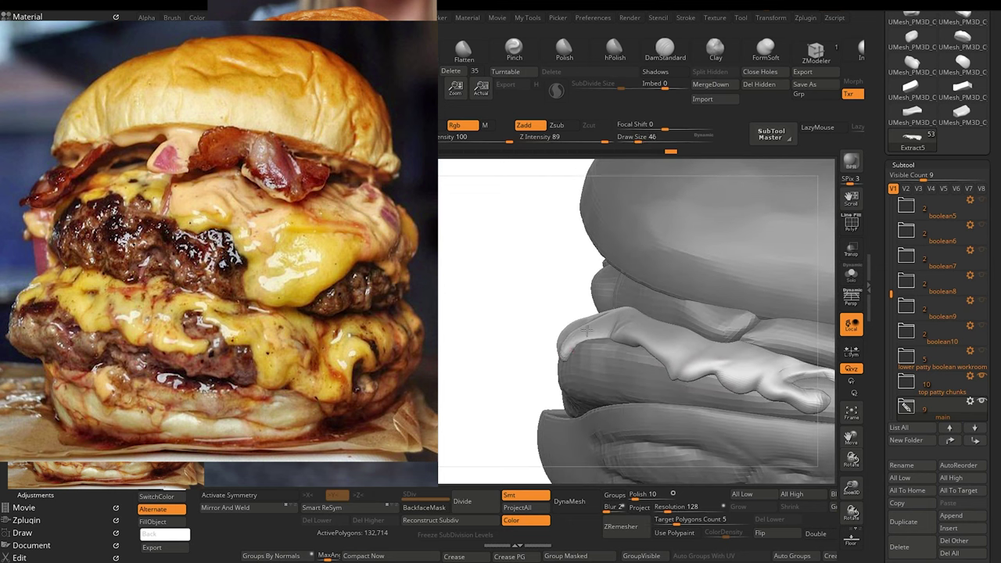
drag(507, 310, 518, 323)
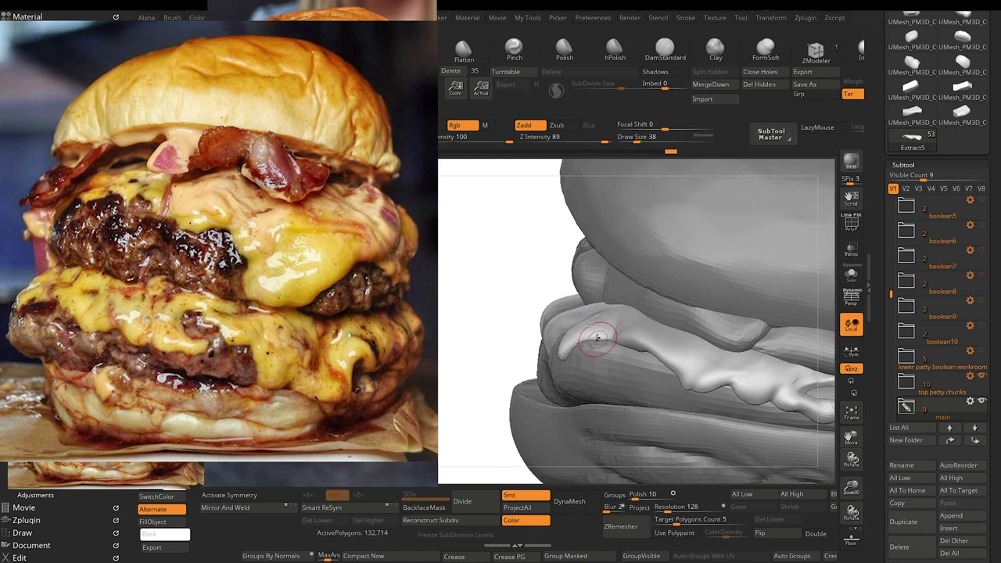
Step: Shape the inner edge and hollow of the cheese drip at the left end, using draw sizes 38 and 26
drag(597, 339, 595, 344)
drag(519, 303, 529, 324)
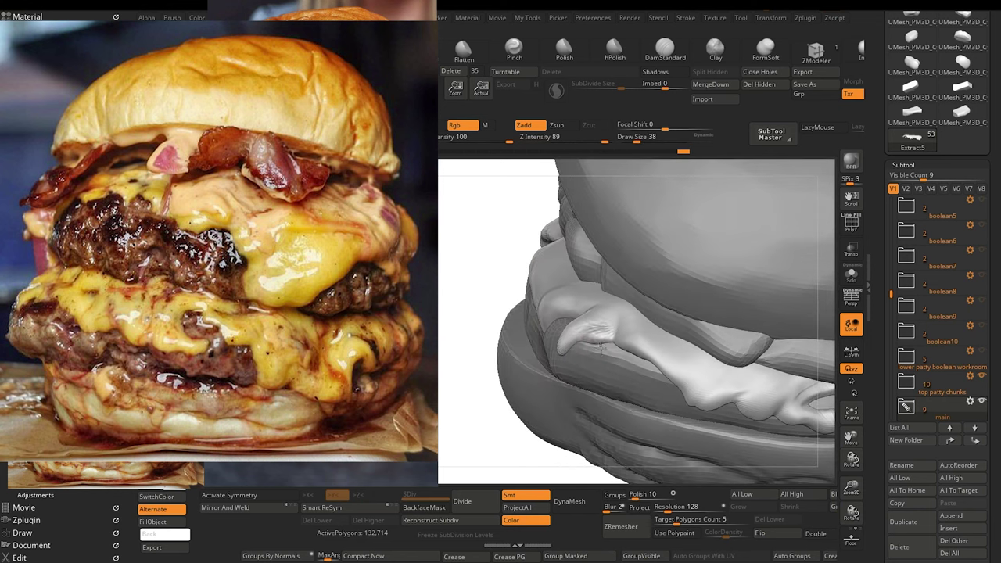
drag(582, 342, 594, 348)
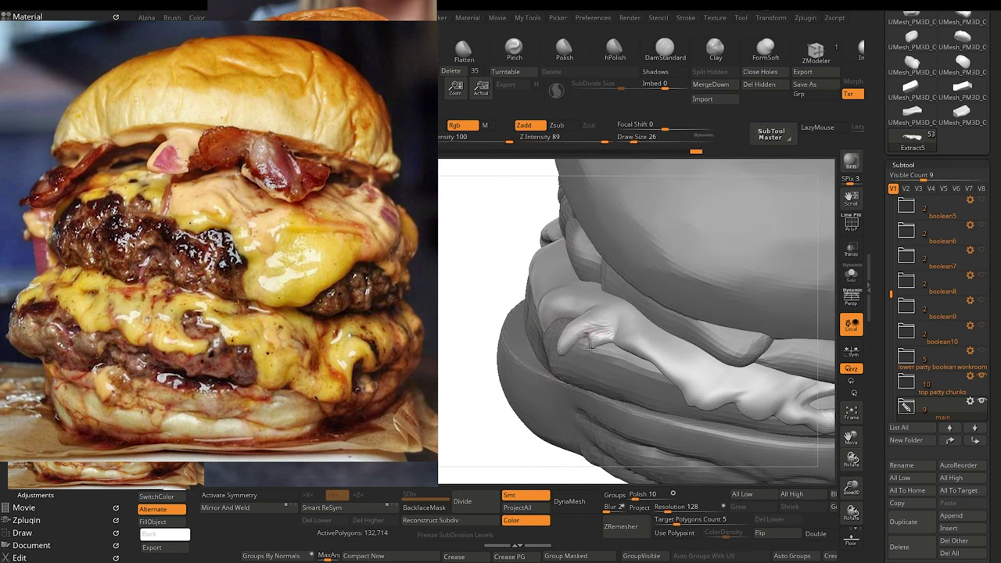
drag(534, 315, 478, 270)
drag(491, 315, 490, 304)
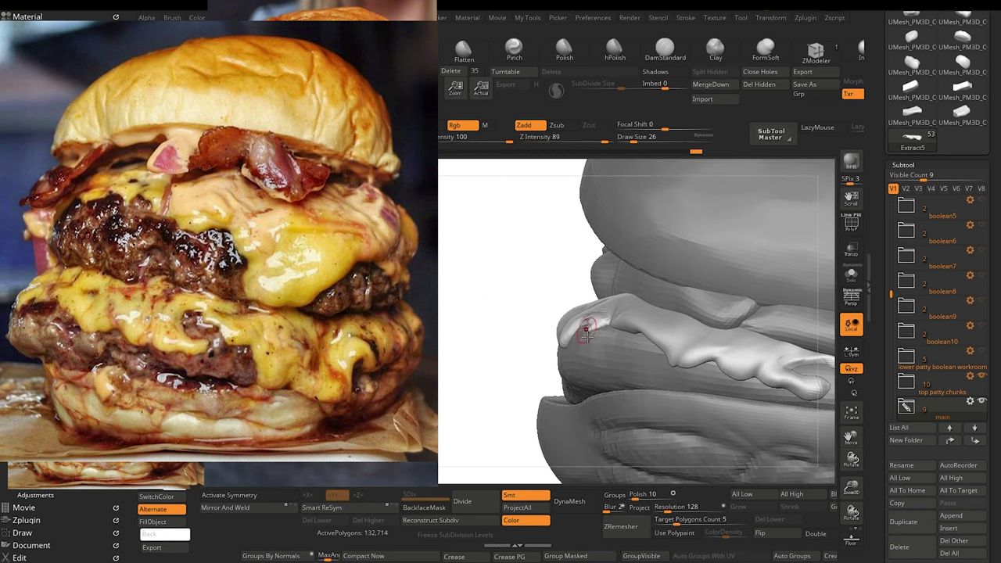
drag(495, 307, 493, 313)
drag(605, 330, 609, 334)
Step: Reshape the thin cheese edge between the middle and wide drips, reducing the draw size from 50 to 30
alt+drag(494, 366, 453, 313)
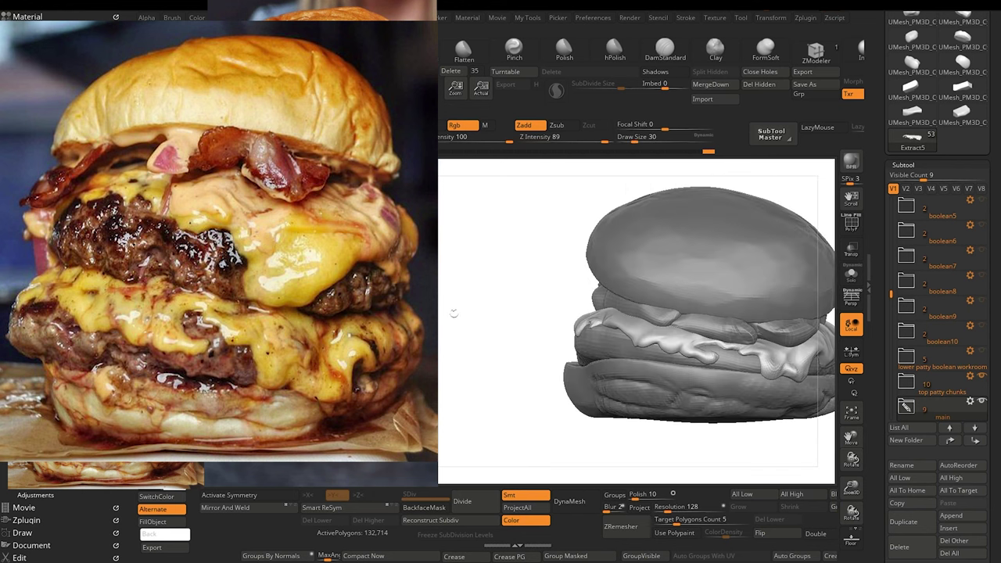
alt+drag(534, 433, 476, 432)
mouse_move(518, 462)
mouse_down()
mouse_move(536, 441)
mouse_move(520, 442)
mouse_move(570, 425)
mouse_up()
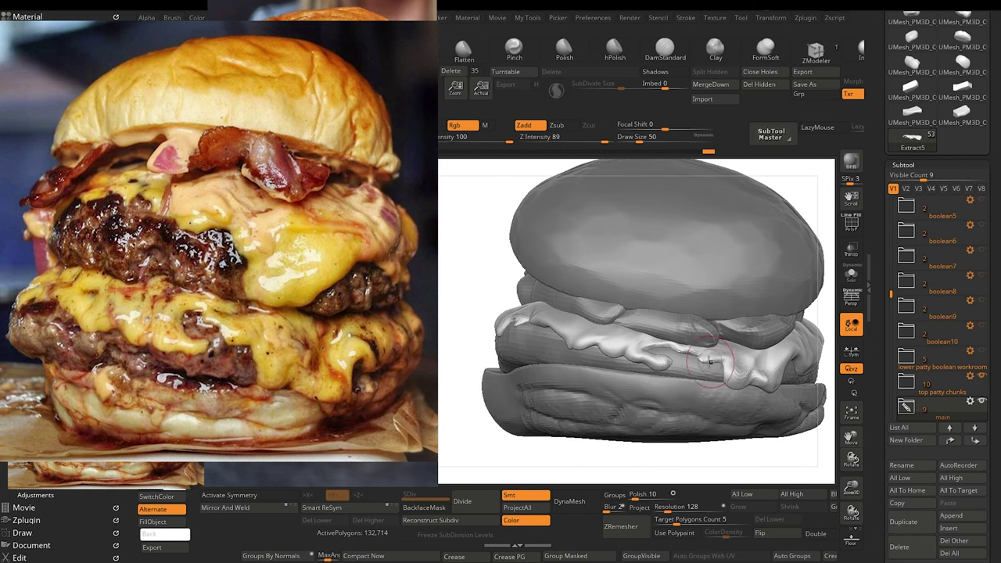
drag(709, 362, 696, 354)
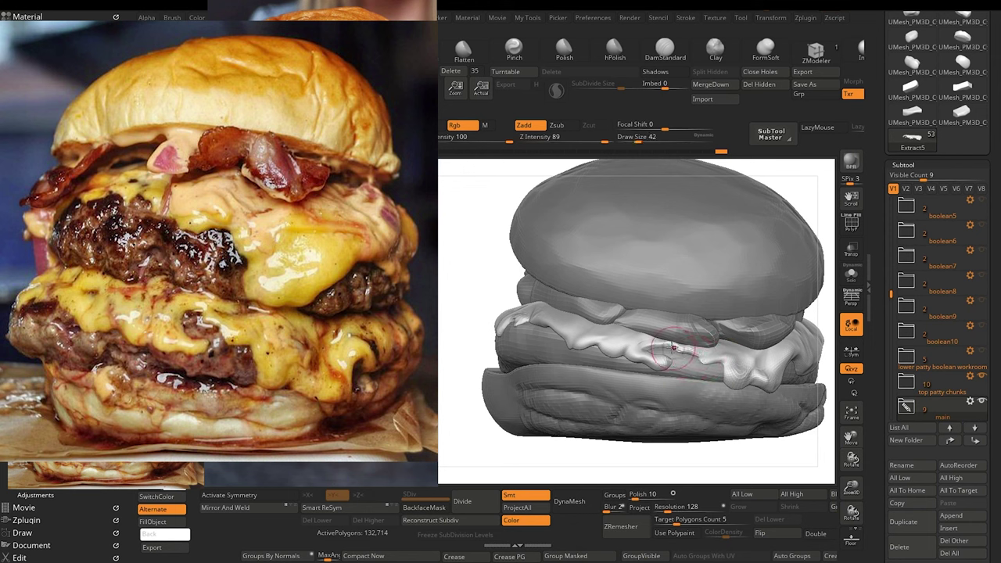
key(bracketleft)
key(bracketleft)
key(bracketleft)
drag(677, 354, 673, 347)
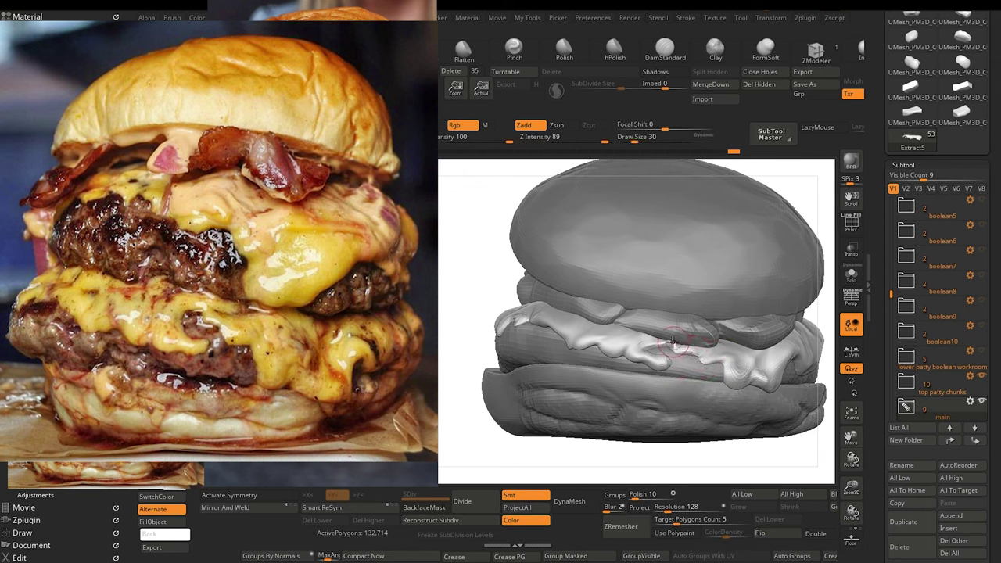
Step: Select the right-hand front chunk under the top bun and reshape its inner end at draw sizes 34 and 30
alt+drag(688, 473, 665, 476)
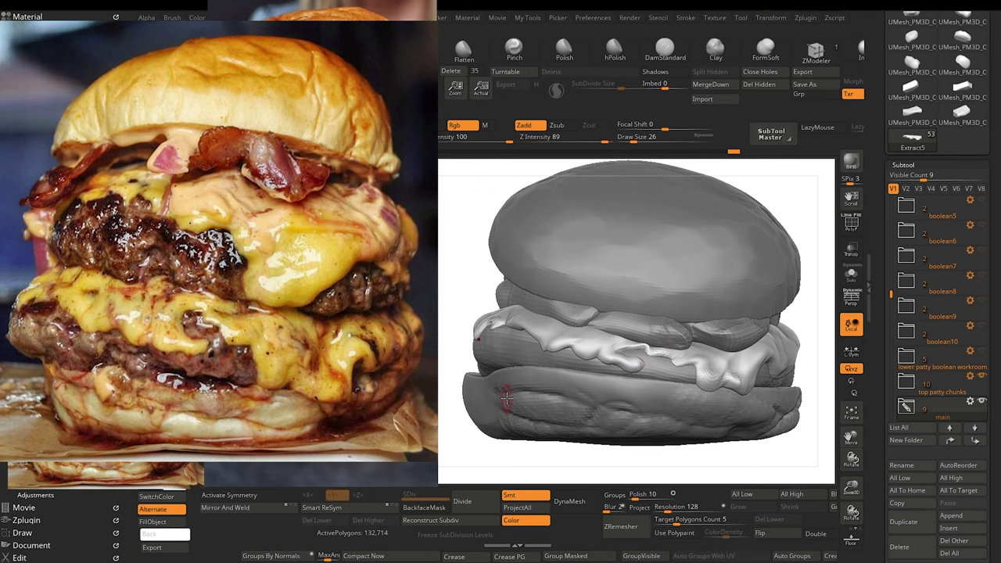
alt+drag(514, 453, 506, 462)
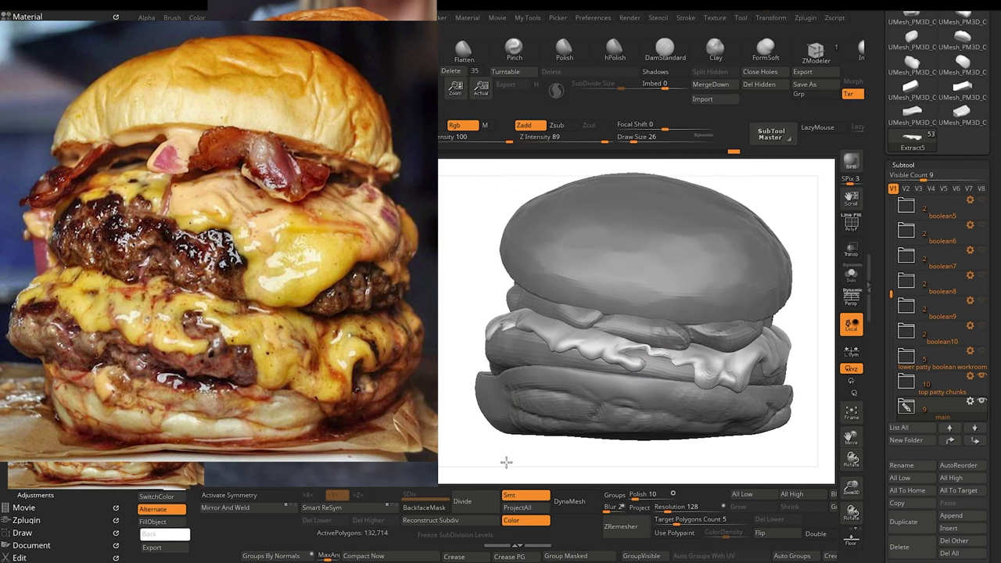
alt+click(697, 336)
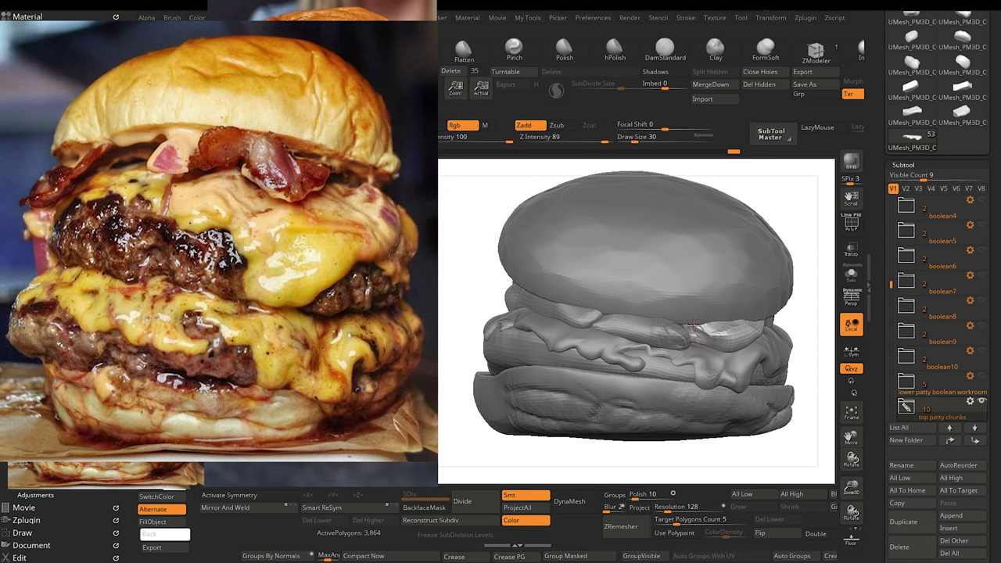
key(])
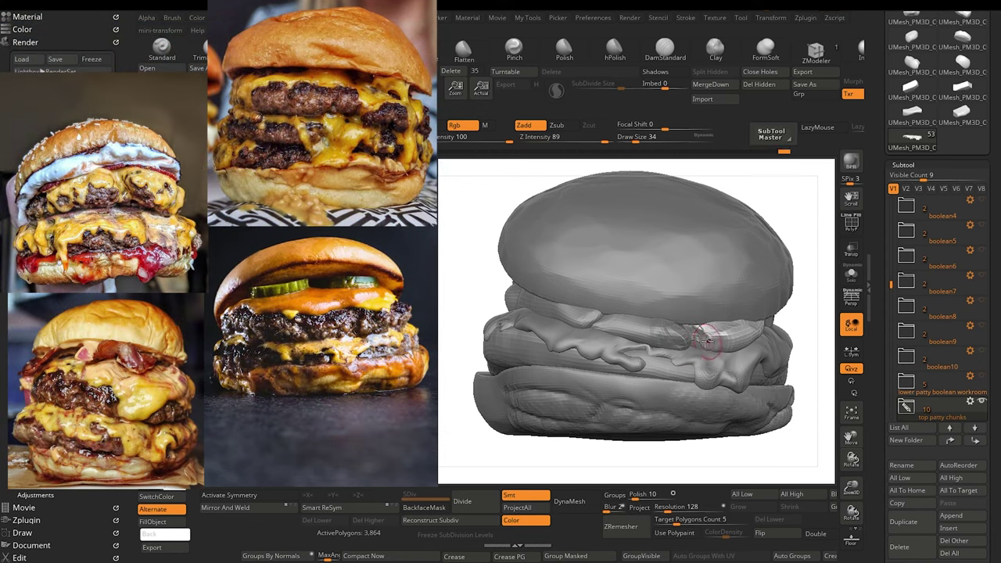
drag(706, 347, 696, 332)
key([)
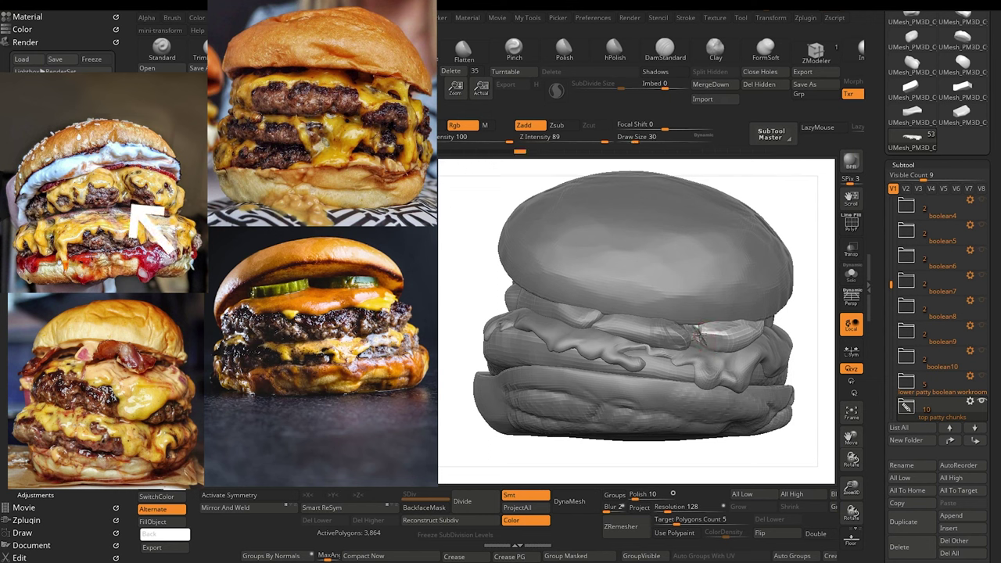
key([)
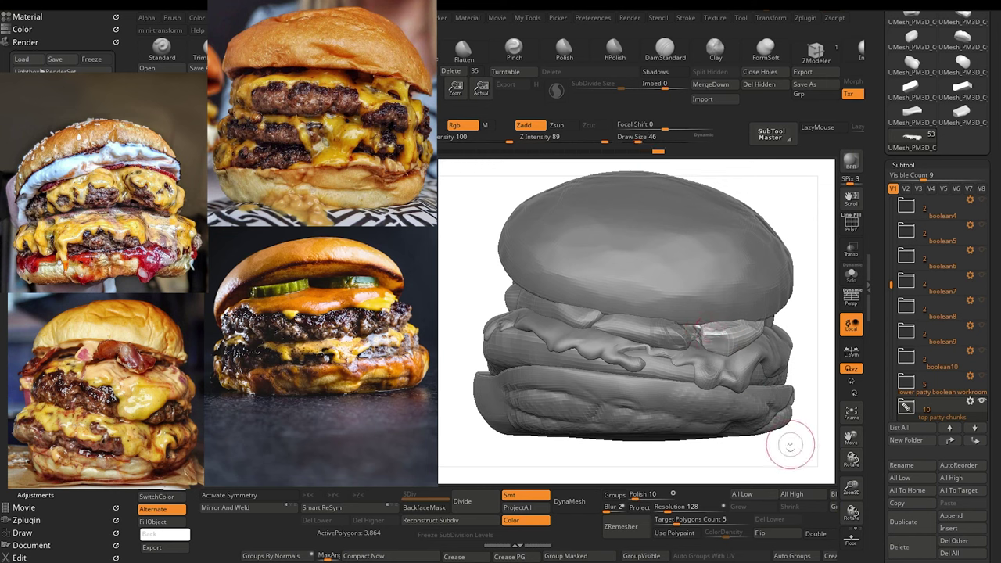
Step: Select the neighbouring middle chunk under the top bun and reshape its inner end at draw size 50
mouse_move(790, 446)
mouse_down()
mouse_move(803, 442)
mouse_move(780, 439)
mouse_up()
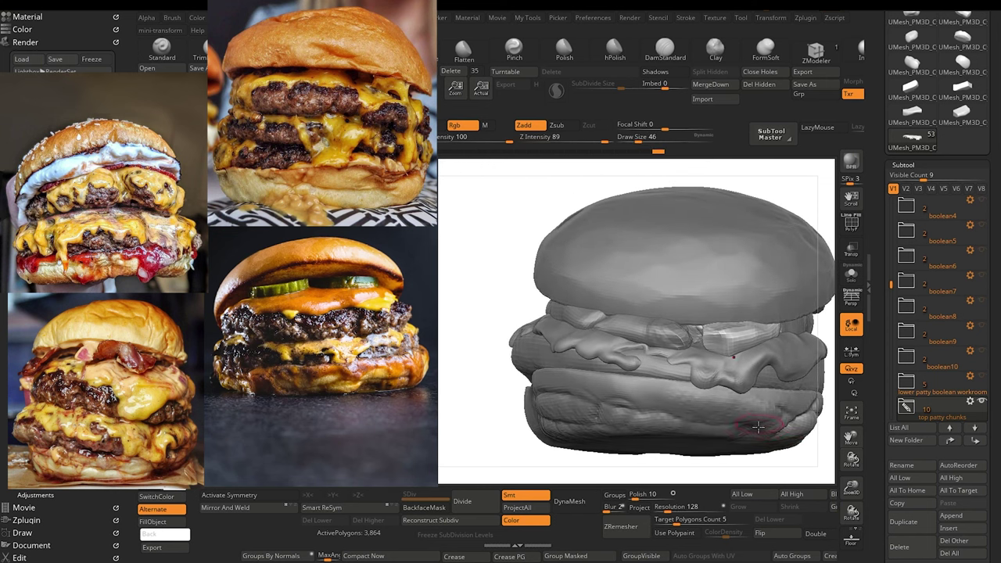
alt+click(678, 341)
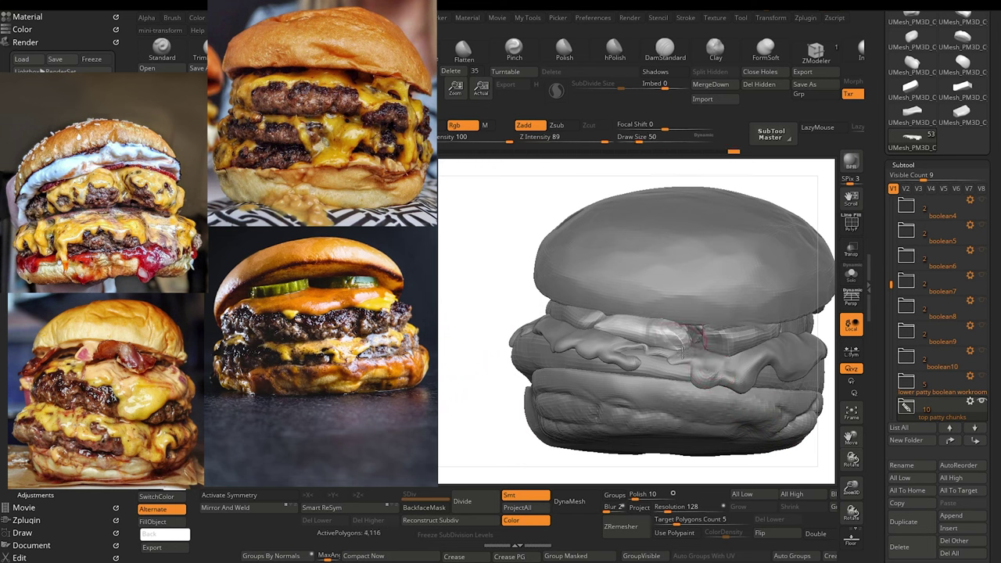
drag(681, 354, 674, 328)
mouse_move(642, 476)
alt+mouse_down()
mouse_move(592, 379)
mouse_move(517, 301)
alt+mouse_up()
mouse_move(533, 413)
mouse_down()
mouse_move(548, 391)
mouse_move(560, 433)
mouse_move(538, 433)
mouse_move(574, 477)
mouse_up()
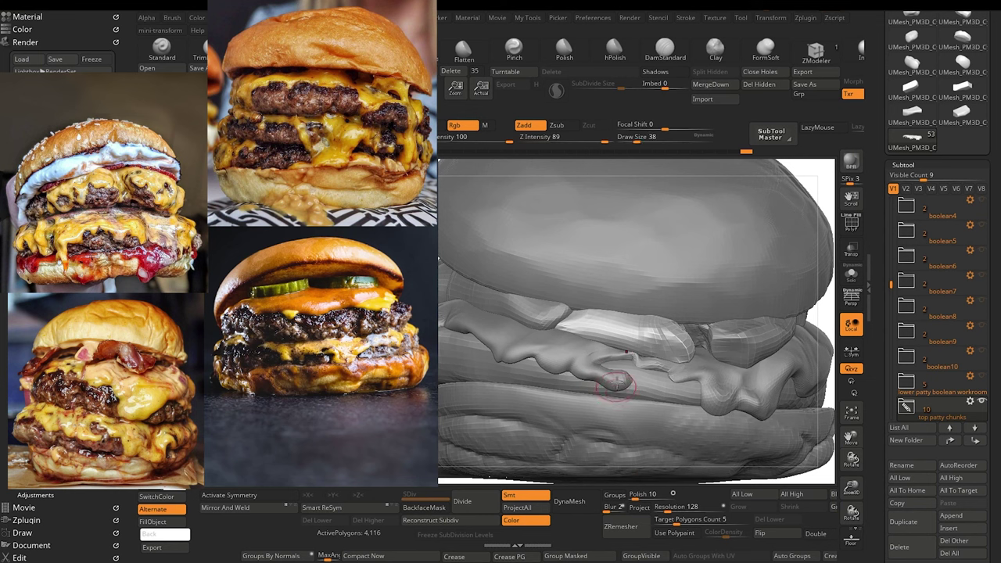
Step: Select the cheese layer and smooth and reshape the middle drip beside its thin connecting edge, using draw size 26
alt+click(612, 382)
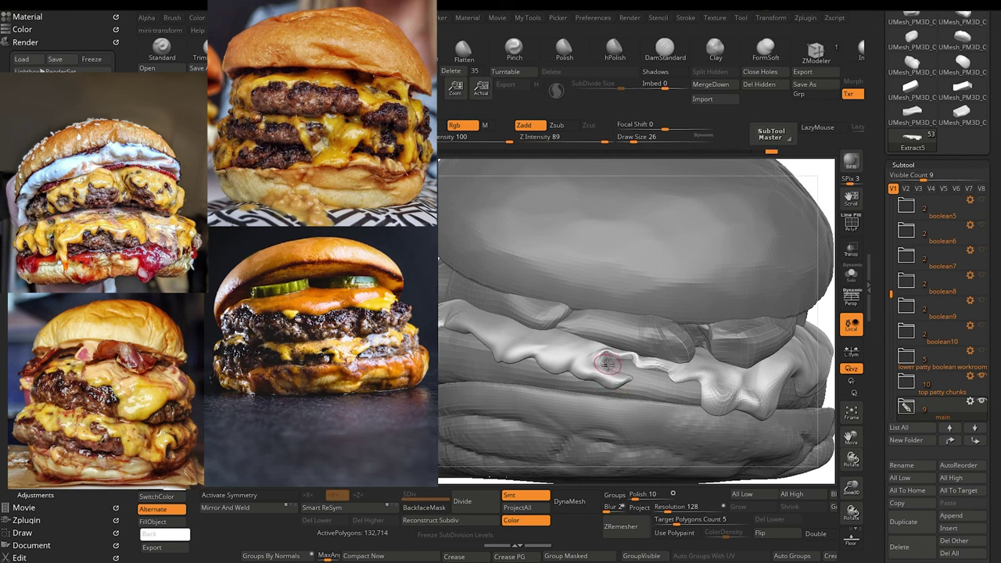
key(shift)
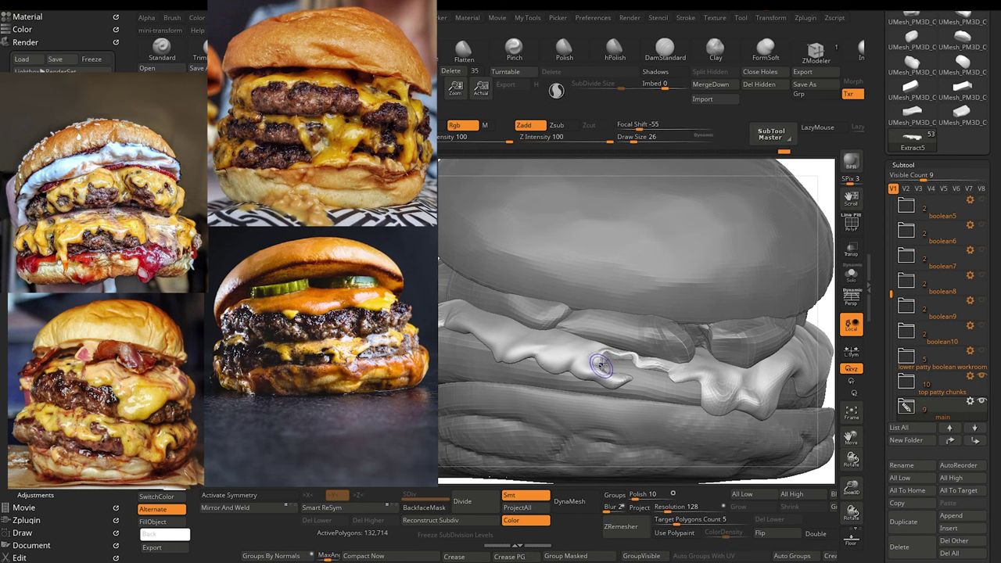
mouse_move(601, 365)
shift+mouse_down()
mouse_move(609, 366)
mouse_move(585, 338)
shift+mouse_up()
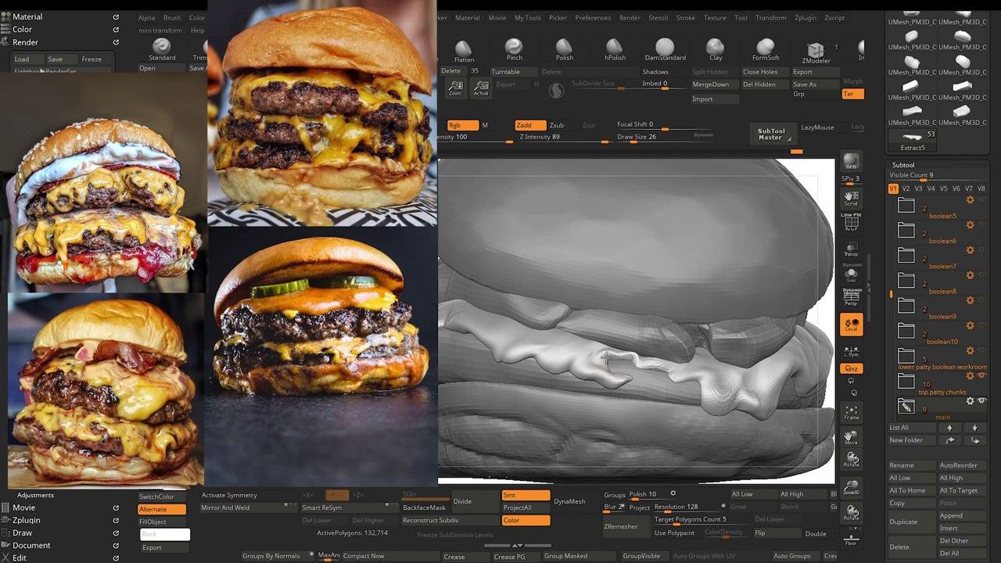
key(bracketleft)
mouse_move(627, 379)
mouse_down()
mouse_move(606, 350)
mouse_move(634, 371)
mouse_up()
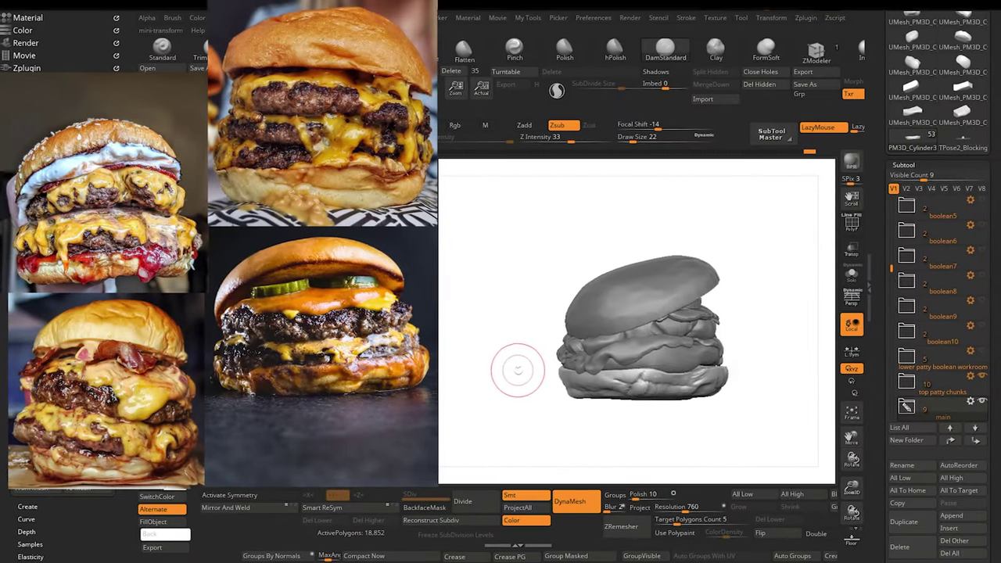
Step: Duplicate the lower bun subtool and move the copy to the end of the list, below the bottom patty chunks folder
drag(513, 364, 485, 389)
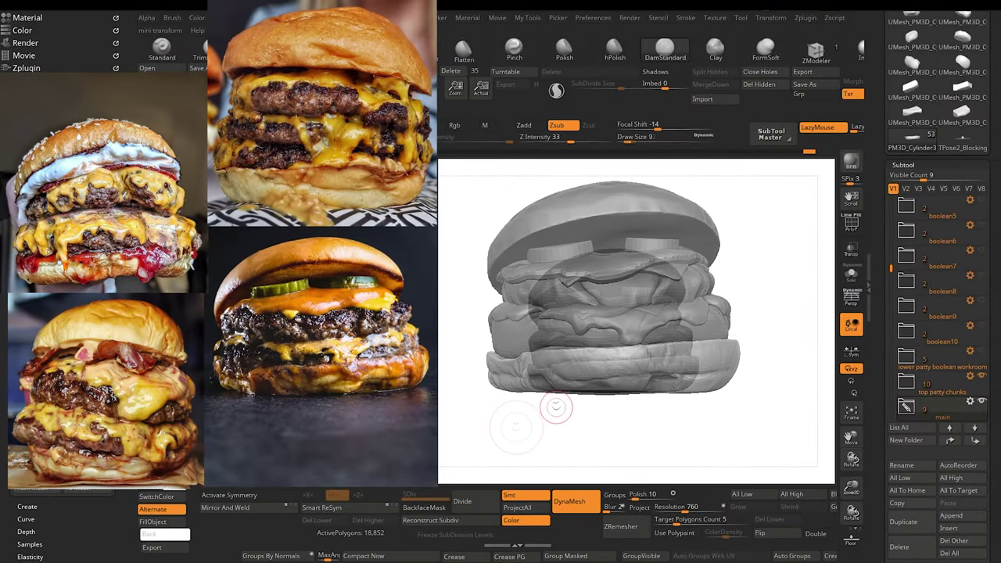
mouse_move(556, 409)
mouse_down()
mouse_move(538, 427)
mouse_move(549, 413)
mouse_up()
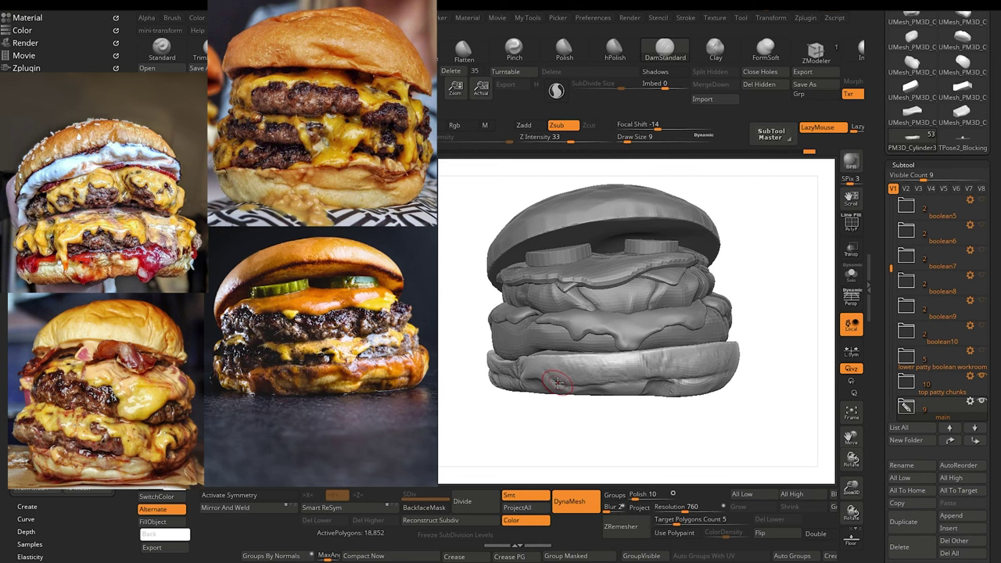
drag(891, 266, 894, 346)
click(906, 305)
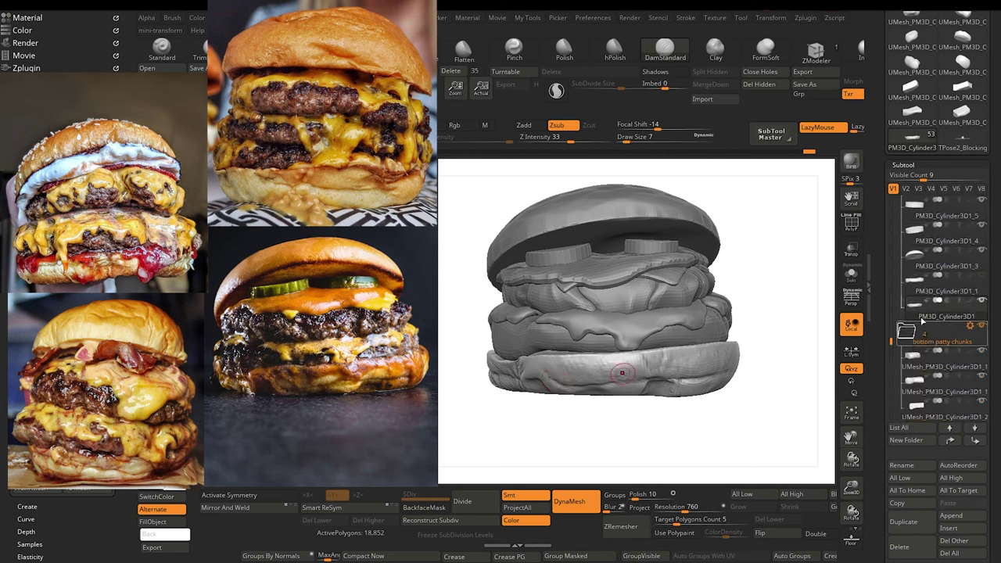
click(905, 521)
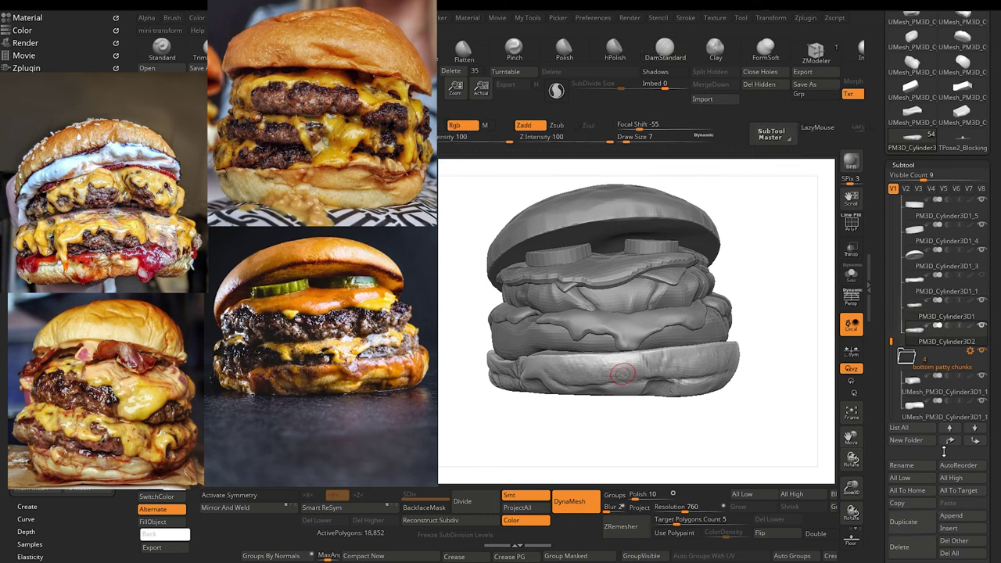
shift+click(977, 444)
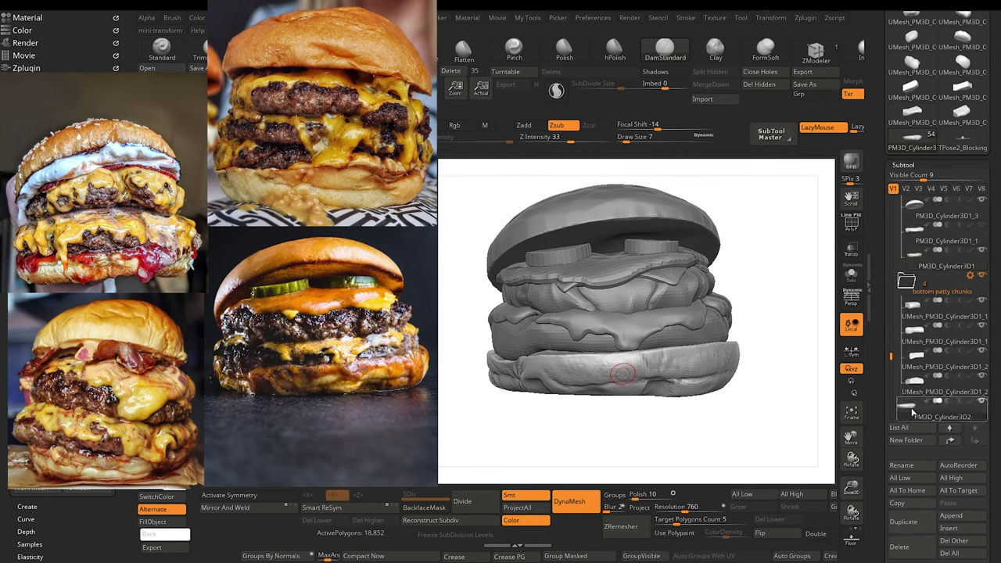
Step: Isolate the bun copy, turn off DynaMesh, subdivide it to level 4 and delete the lower subdivision levels
drag(549, 426, 565, 411)
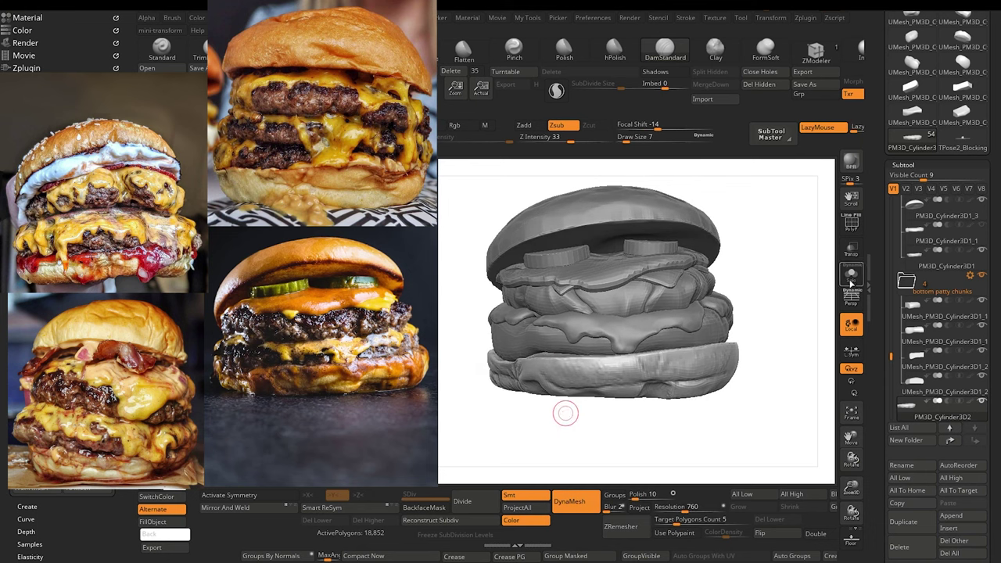
click(851, 275)
alt+drag(494, 416, 462, 409)
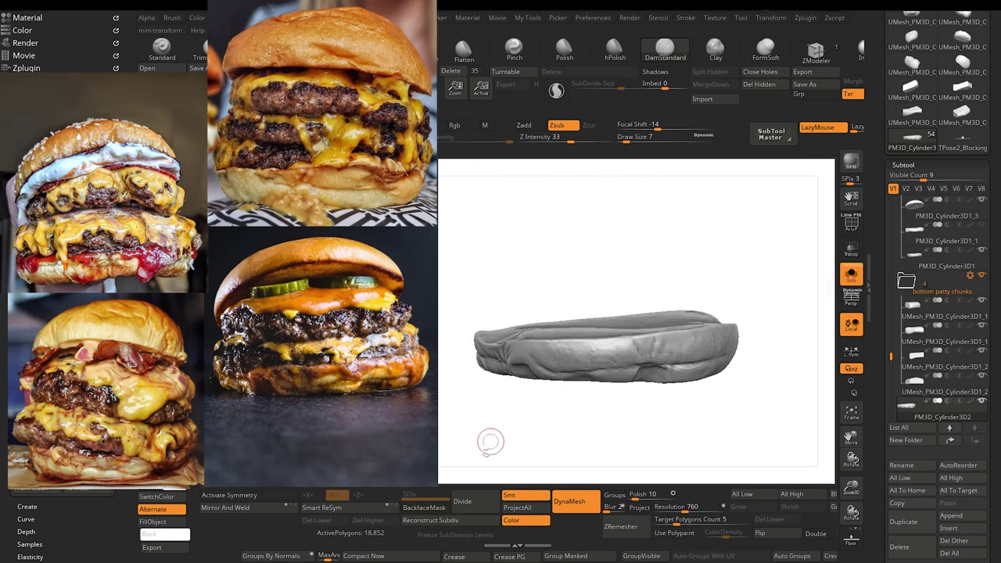
click(475, 502)
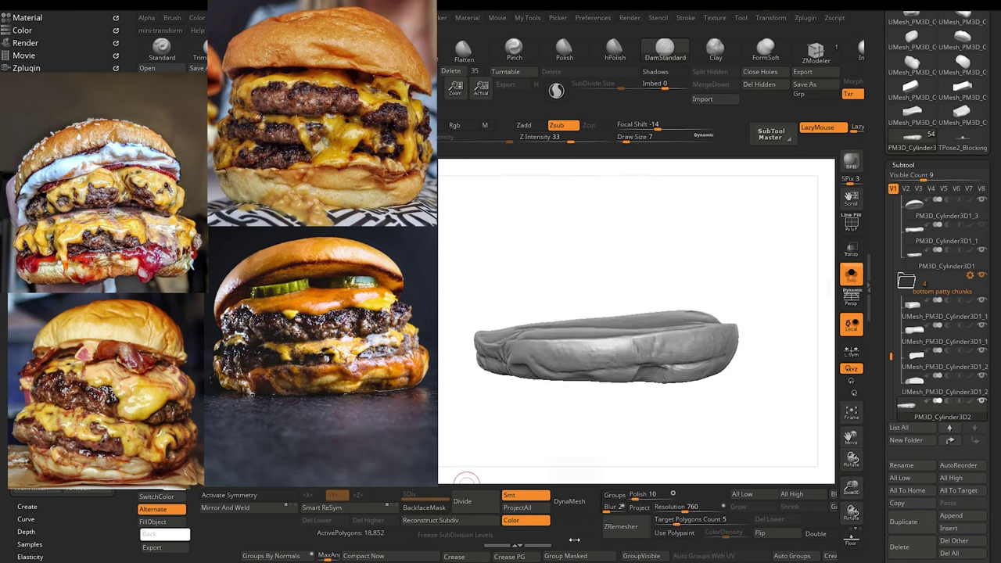
click(486, 506)
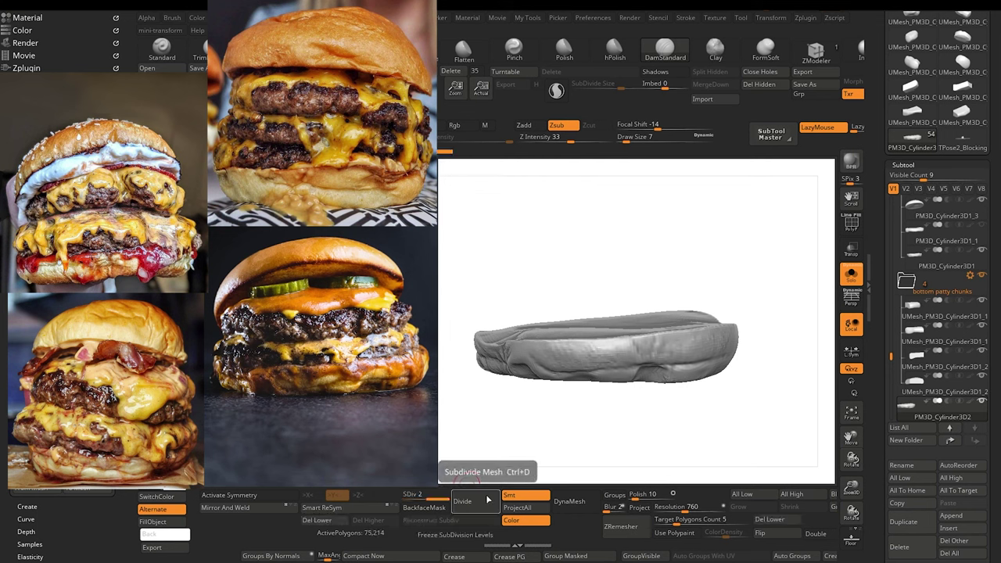
click(485, 502)
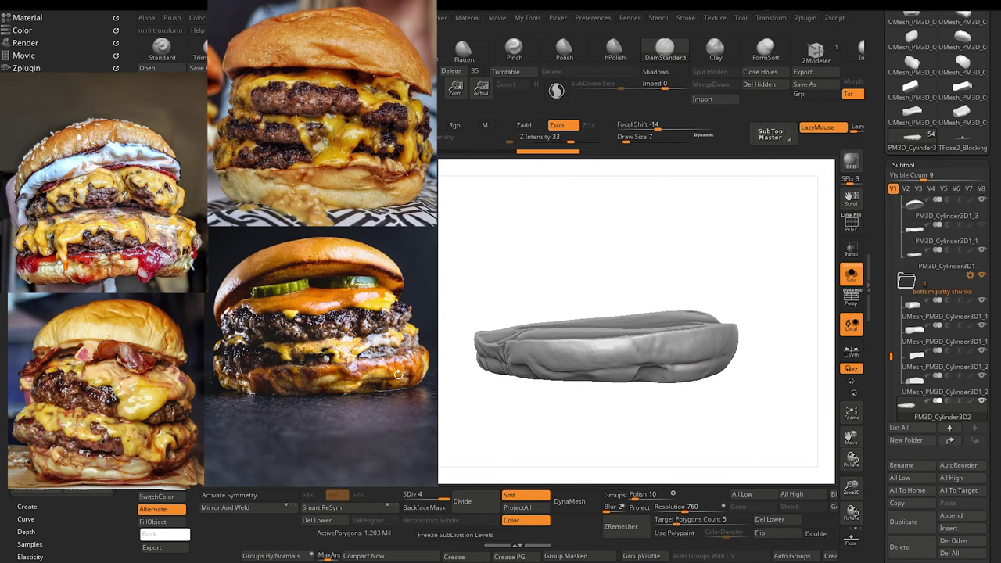
click(316, 525)
alt+drag(628, 433, 571, 442)
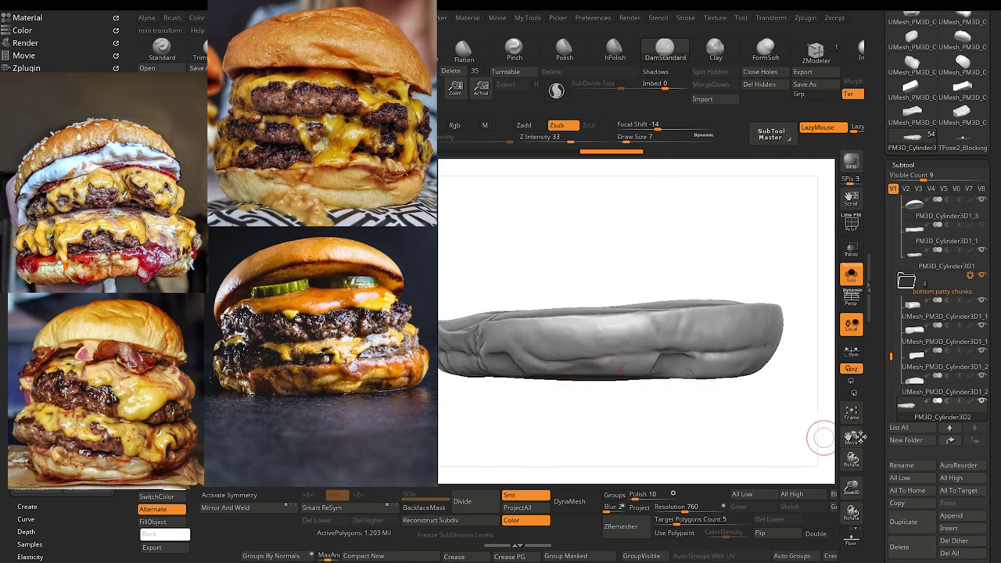
Step: Rename the subdivided bun copy as "hi res lower bun for sauce extraction"
click(900, 465)
text(hi res lower bun for sauce extraction)
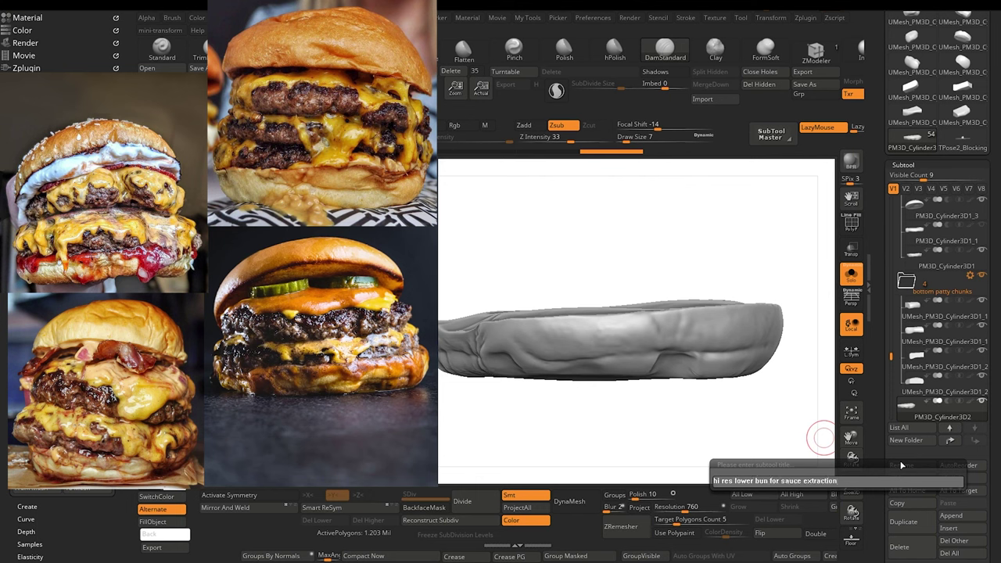
key(Return)
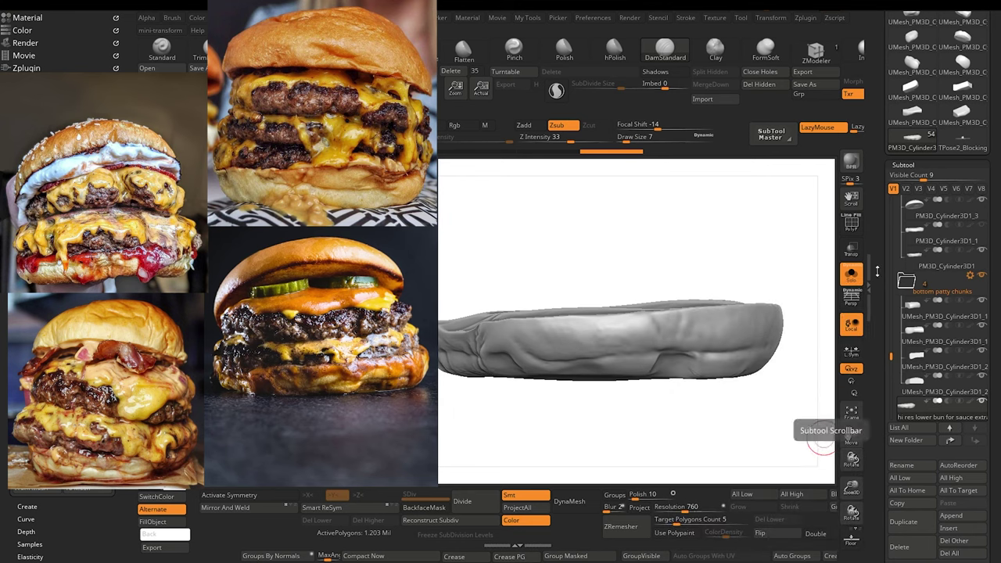
Step: Select the original lower bun subtool and rename it "lower bun primary detail"
click(916, 263)
key(ctrl+shift+d)
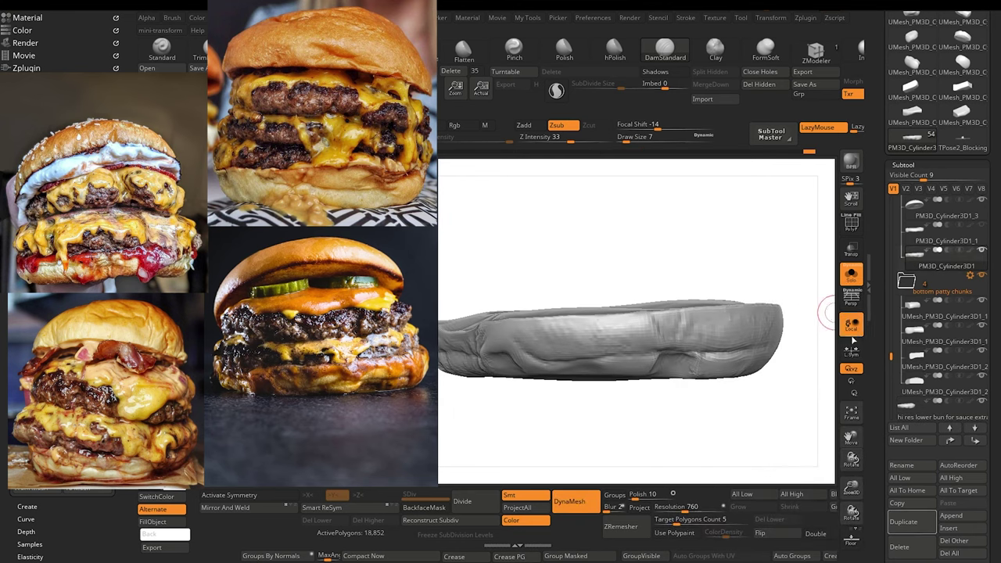
click(901, 465)
key(BackSpace)
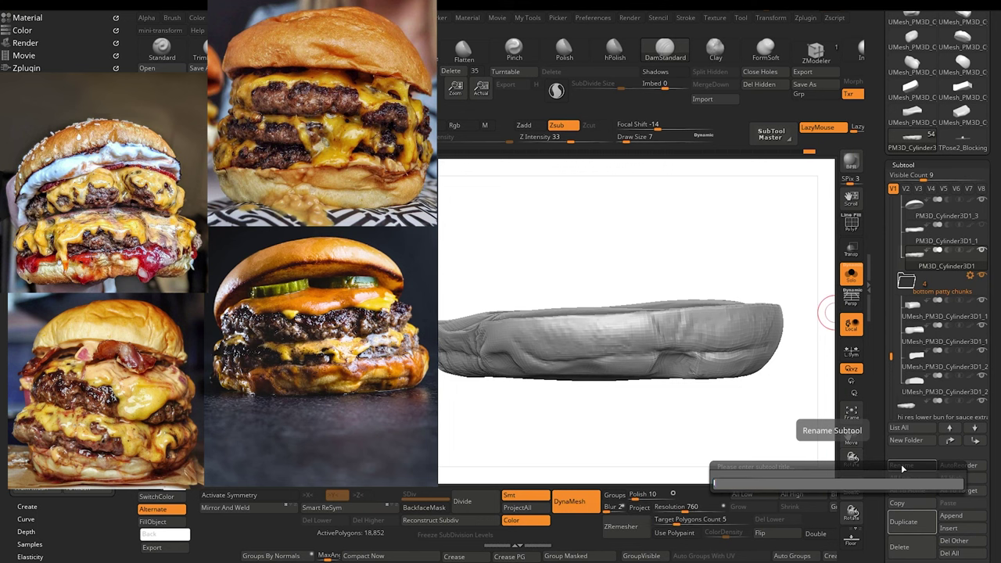
text(lower bun primary detail)
key(Return)
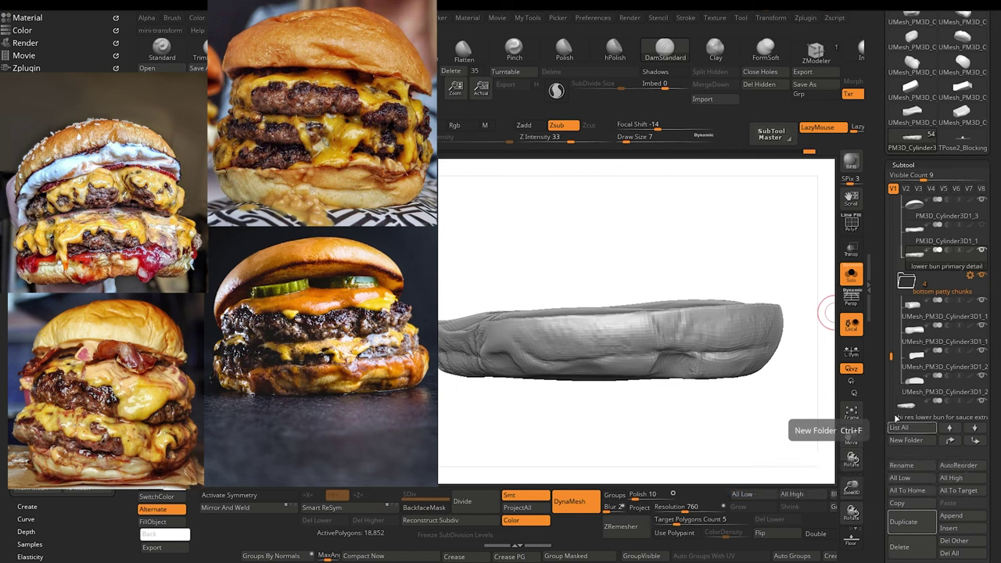
Step: Collapse the bottom patty chunks folder, select the hi res lower bun and show the full burger
click(913, 235)
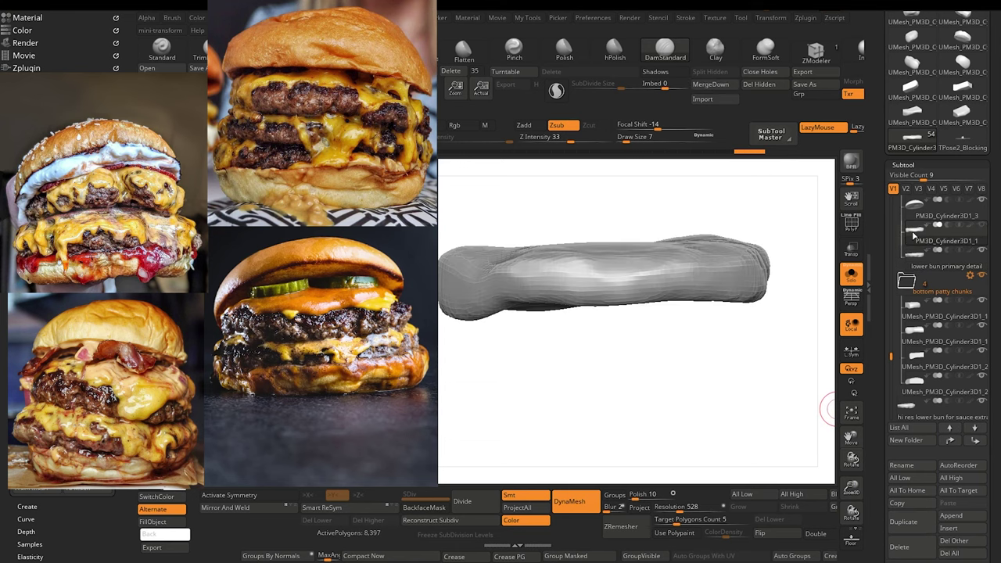
click(951, 254)
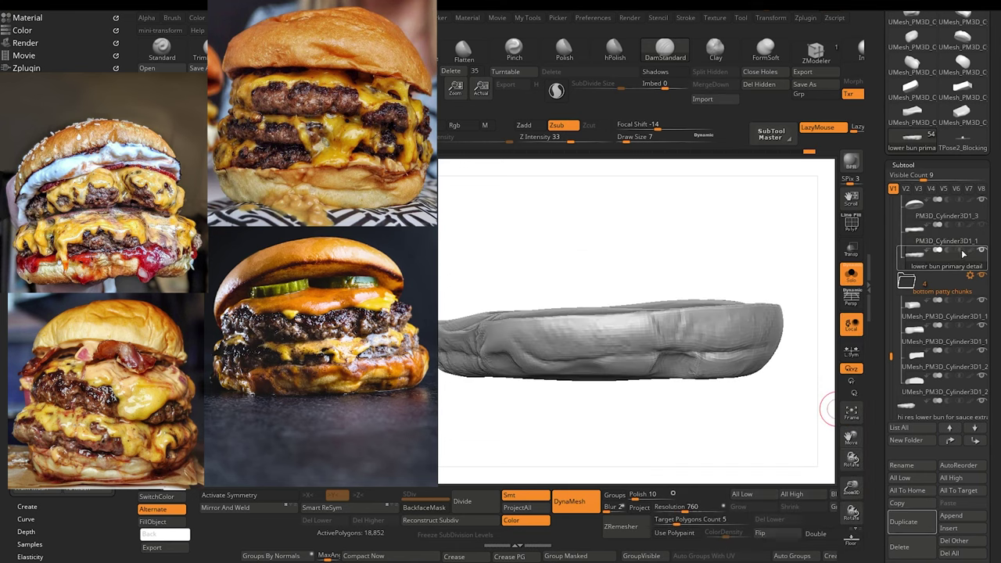
click(906, 281)
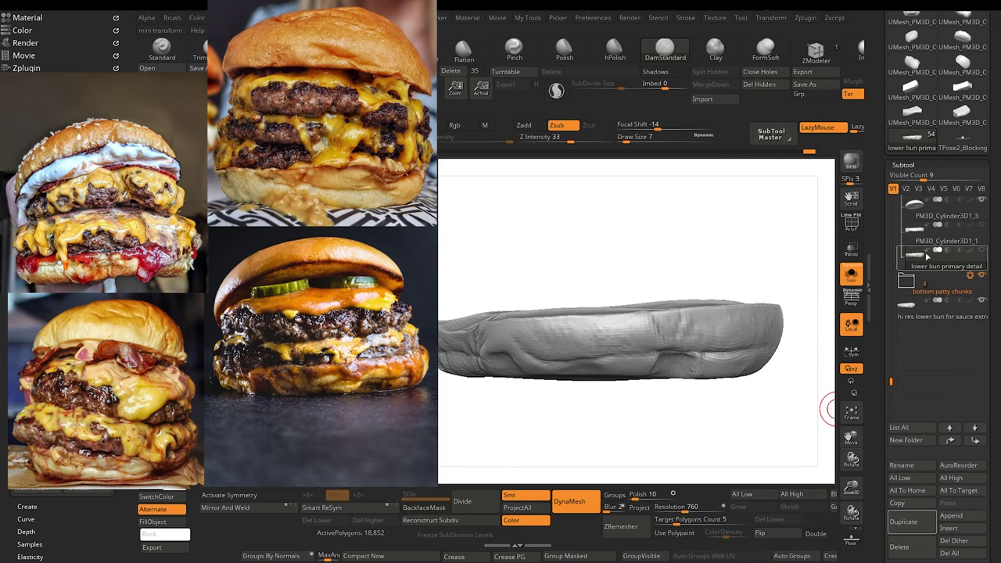
mouse_move(890, 382)
mouse_down()
mouse_move(890, 337)
mouse_move(890, 365)
mouse_up()
click(927, 360)
click(850, 274)
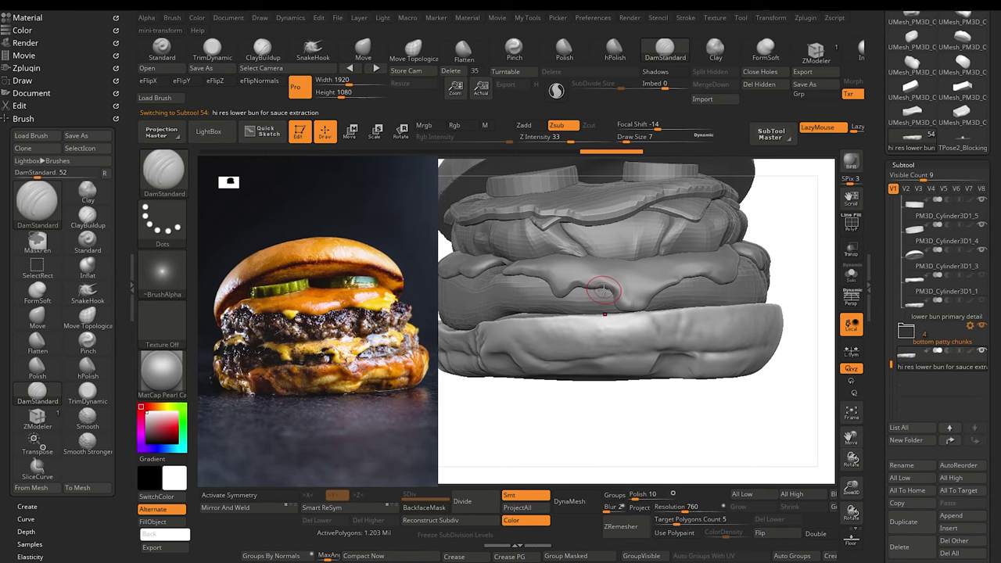
Step: Isolate the hi res lower bun and mask most of its top face with a larger brush
mouse_move(630, 439)
mouse_down()
mouse_move(624, 413)
mouse_move(632, 450)
mouse_move(612, 441)
mouse_move(583, 397)
mouse_move(603, 432)
mouse_up()
click(854, 274)
drag(603, 432, 599, 460)
key(bracketright)
key(bracketright)
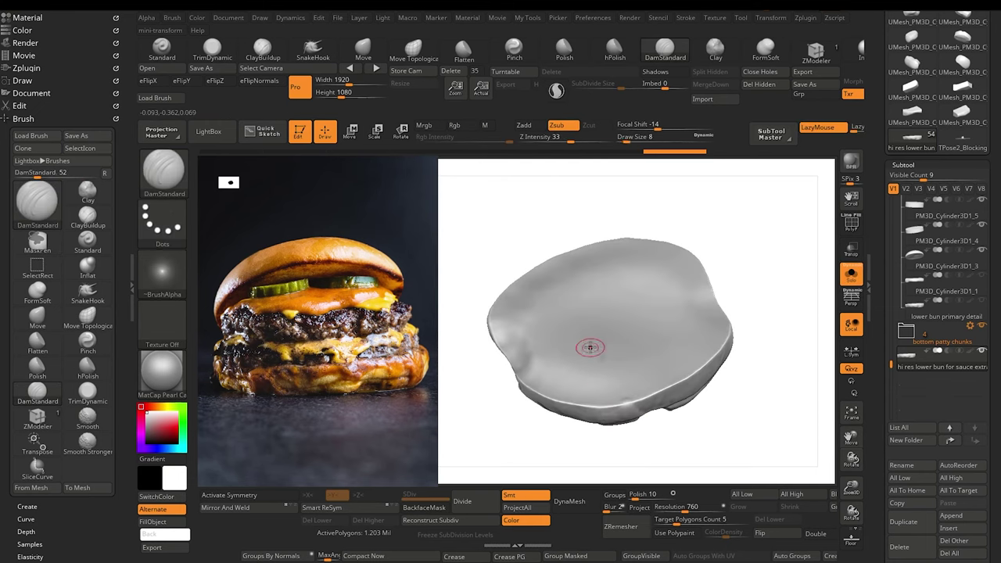
mouse_move(594, 336)
ctrl+mouse_down()
mouse_move(610, 355)
mouse_move(582, 336)
mouse_move(580, 363)
mouse_move(553, 360)
mouse_move(596, 364)
ctrl+mouse_up()
mouse_move(584, 316)
ctrl+mouse_down()
mouse_move(644, 311)
mouse_move(630, 309)
mouse_move(660, 328)
mouse_move(687, 321)
mouse_move(609, 370)
mouse_move(578, 372)
mouse_move(523, 352)
mouse_move(504, 301)
mouse_move(610, 283)
mouse_move(589, 311)
mouse_move(608, 293)
mouse_move(647, 296)
mouse_move(648, 305)
ctrl+mouse_up()
drag(504, 372, 513, 388)
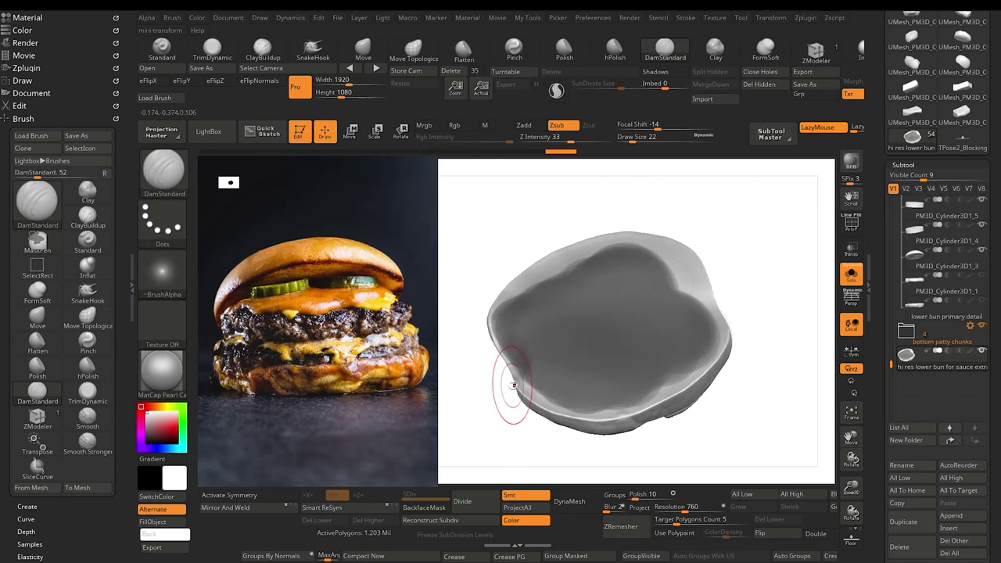
Step: Extend the mask over the bun's top face toward the rim and bring back the rest of the burger
mouse_move(643, 300)
shift+mouse_down()
mouse_move(657, 282)
mouse_move(679, 278)
mouse_move(670, 289)
mouse_move(697, 328)
mouse_move(693, 355)
mouse_move(593, 381)
shift+mouse_up()
mouse_move(531, 324)
ctrl+mouse_down()
mouse_move(539, 291)
mouse_move(580, 267)
mouse_move(660, 275)
ctrl+mouse_up()
mouse_move(591, 380)
ctrl+mouse_down()
mouse_move(549, 369)
mouse_move(612, 388)
ctrl+mouse_up()
key(shift+alt+s)
drag(512, 420, 511, 391)
shift+drag(577, 415, 556, 473)
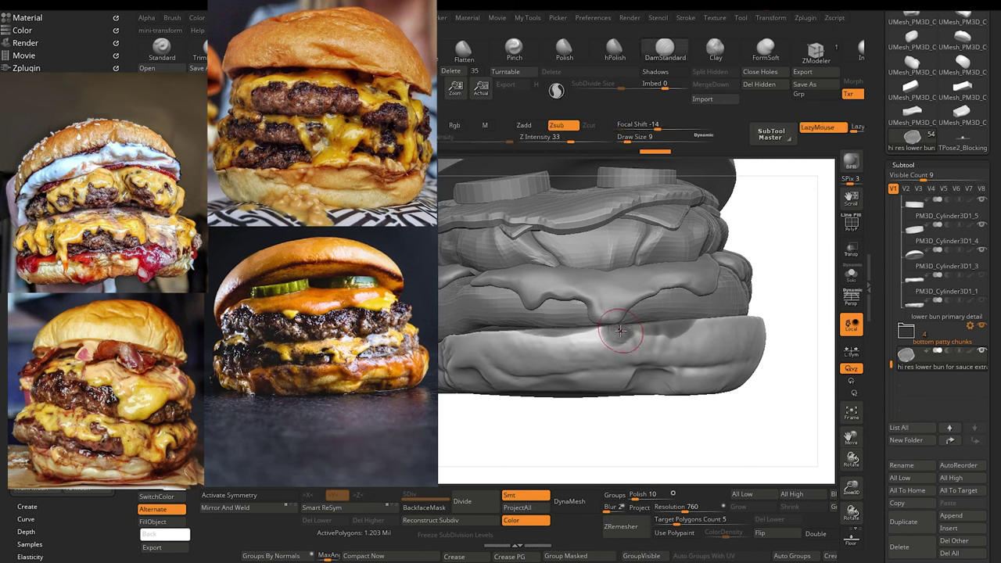
Step: Mask two wide tapering sauce drips down the lower bun's front below the central cheese drip, using draw size 6 and smaller
key([)
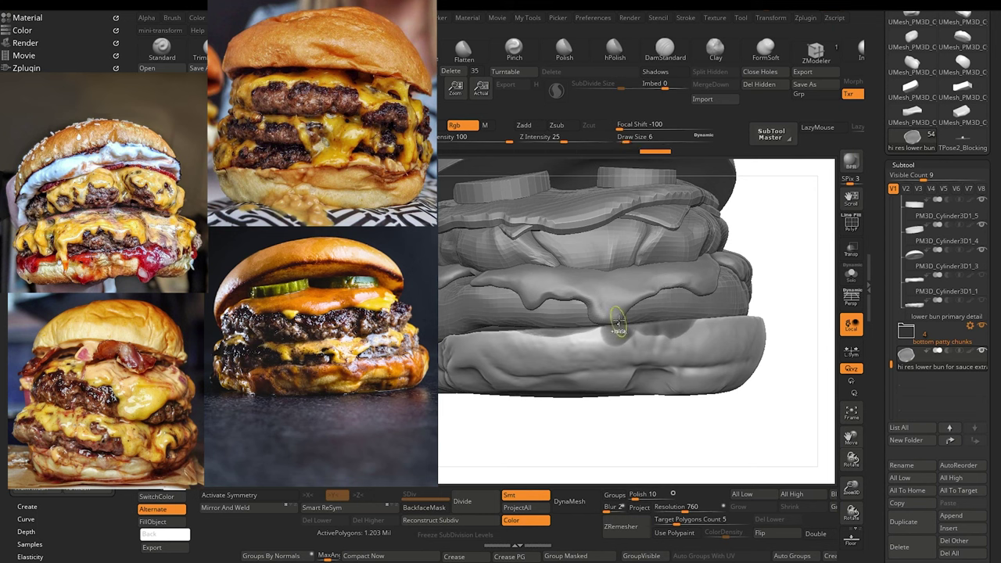
mouse_move(617, 331)
ctrl+mouse_down()
mouse_move(651, 337)
mouse_move(622, 338)
mouse_move(648, 320)
ctrl+mouse_up()
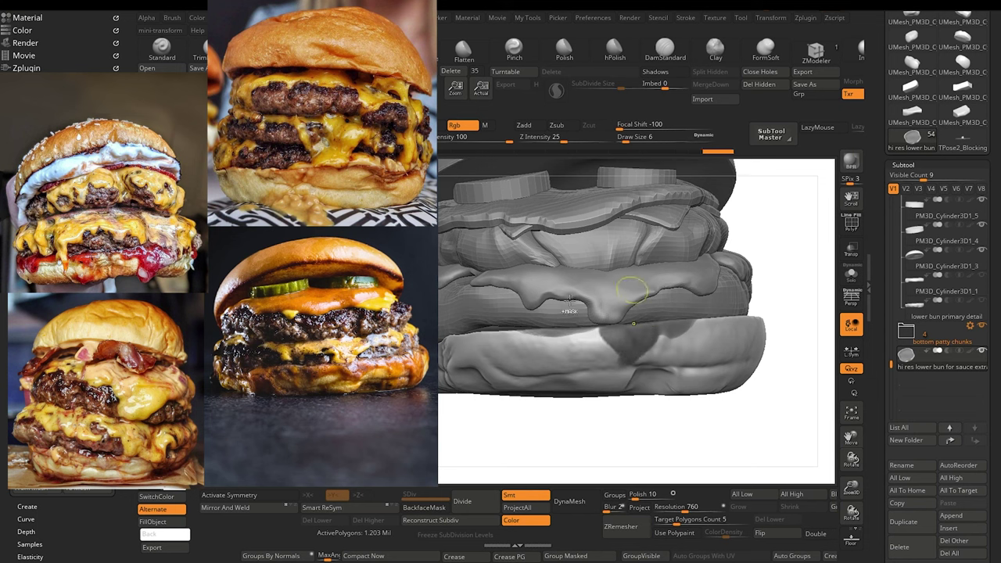
mouse_move(588, 324)
ctrl+mouse_down()
mouse_move(549, 349)
mouse_move(546, 361)
mouse_move(558, 365)
ctrl+mouse_up()
key(ctrl)
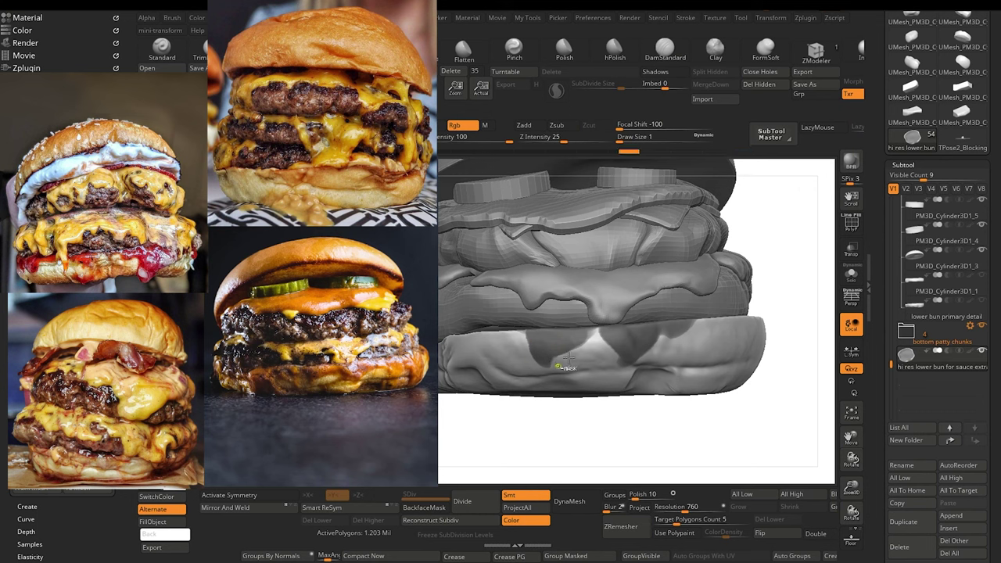
key(ctrl)
ctrl+drag(547, 376, 569, 369)
key(ctrl)
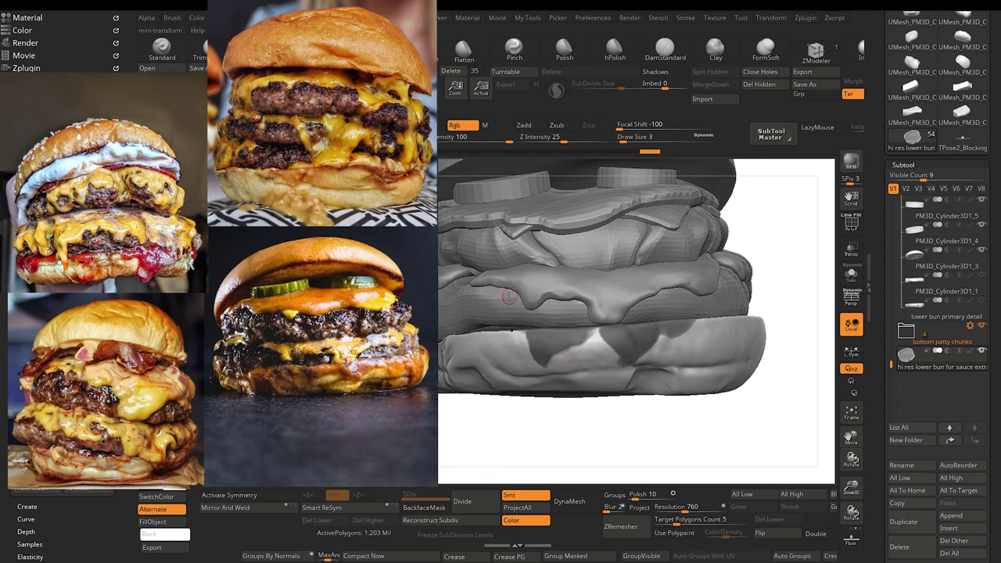
Step: Mask narrow sauce drips and small droplets on the bun's front left of the wide drips at draw size 3
key(ctrl)
ctrl+drag(506, 336, 521, 328)
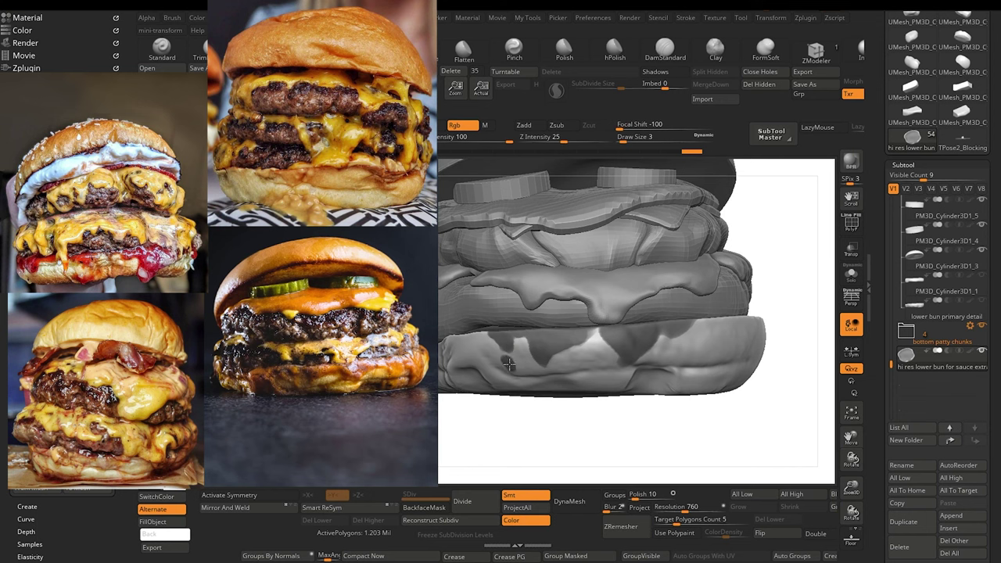
ctrl+drag(509, 364, 506, 352)
mouse_move(512, 436)
alt+mouse_down()
mouse_move(587, 433)
mouse_move(566, 449)
mouse_move(571, 422)
alt+mouse_up()
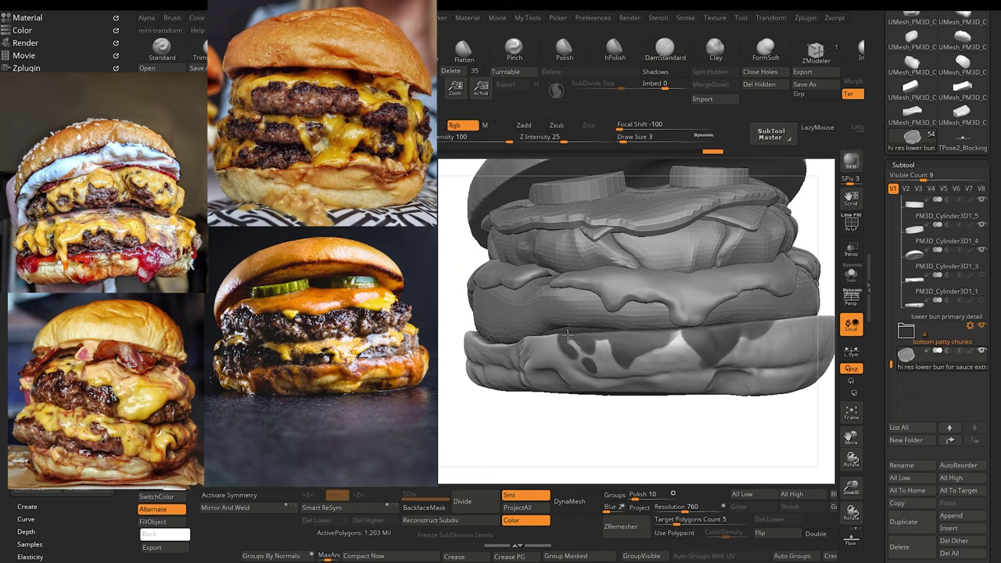
mouse_move(542, 338)
ctrl+mouse_down()
mouse_move(565, 369)
mouse_move(544, 343)
ctrl+mouse_up()
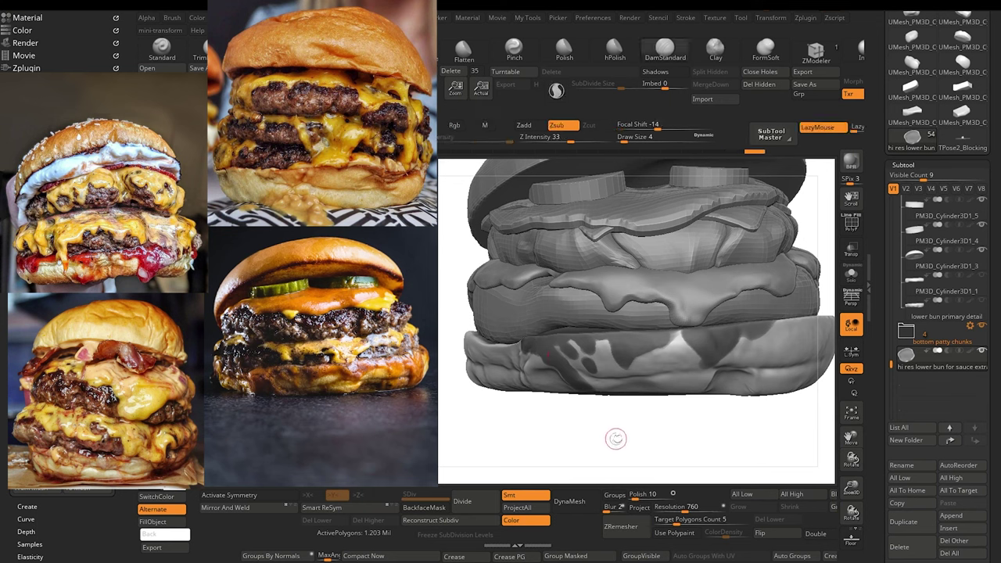
alt+drag(625, 444, 579, 463)
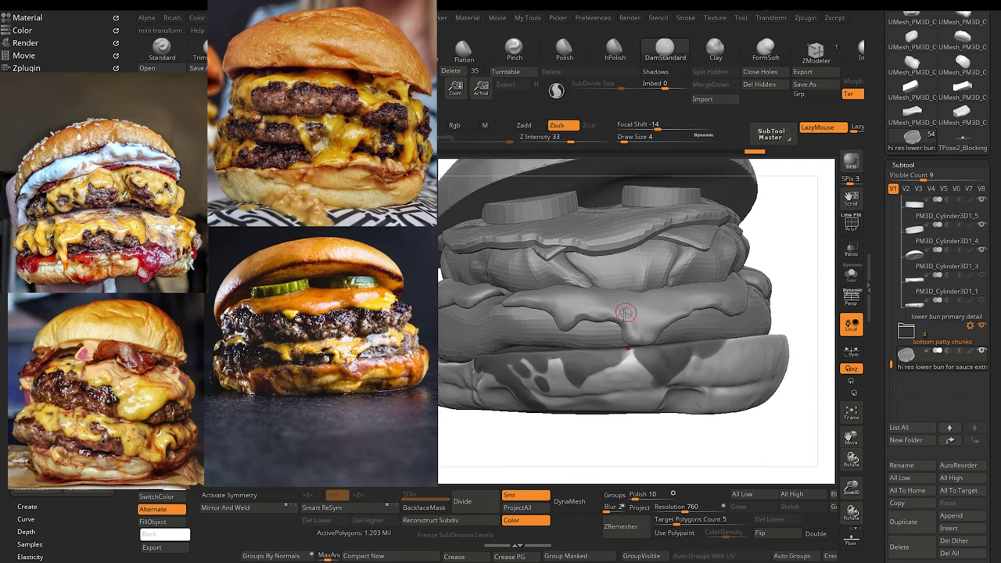
Step: Mask broad sauce drips down the lower bun's front right side, right of the central cheese drip, at draw size 6
key(ctrl)
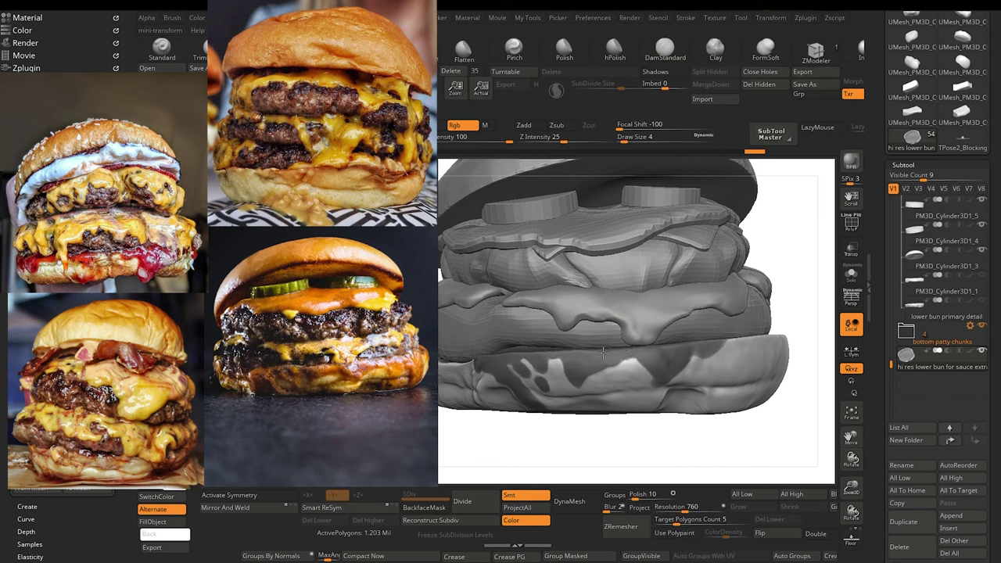
mouse_move(630, 434)
mouse_down()
mouse_move(610, 456)
mouse_move(612, 445)
mouse_move(582, 460)
mouse_up()
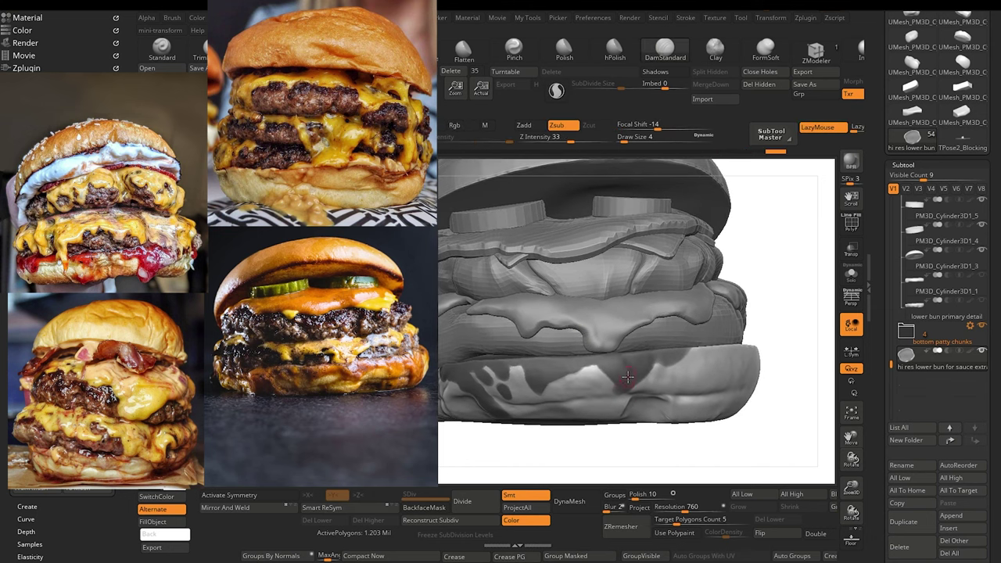
key(ctrl)
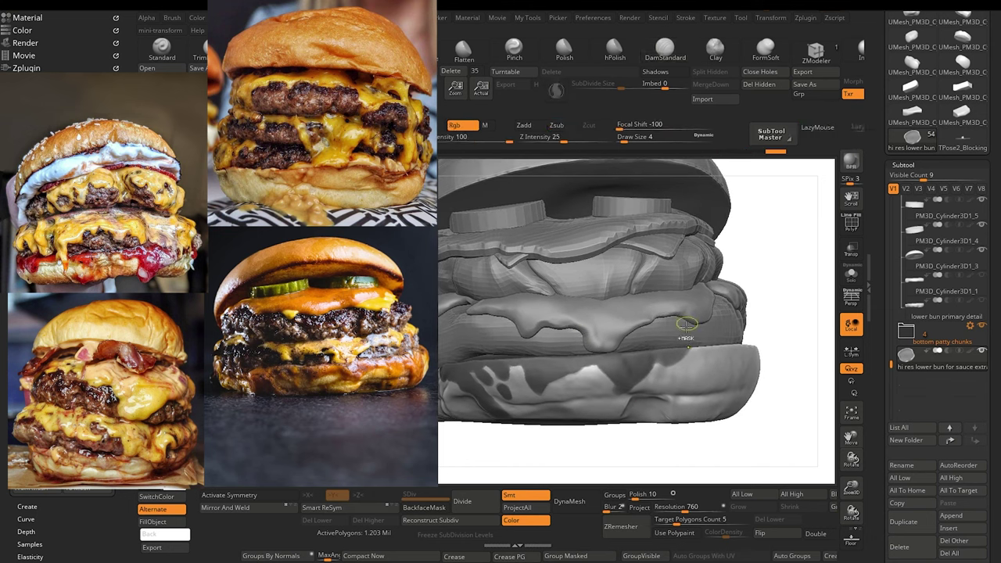
key(ctrl)
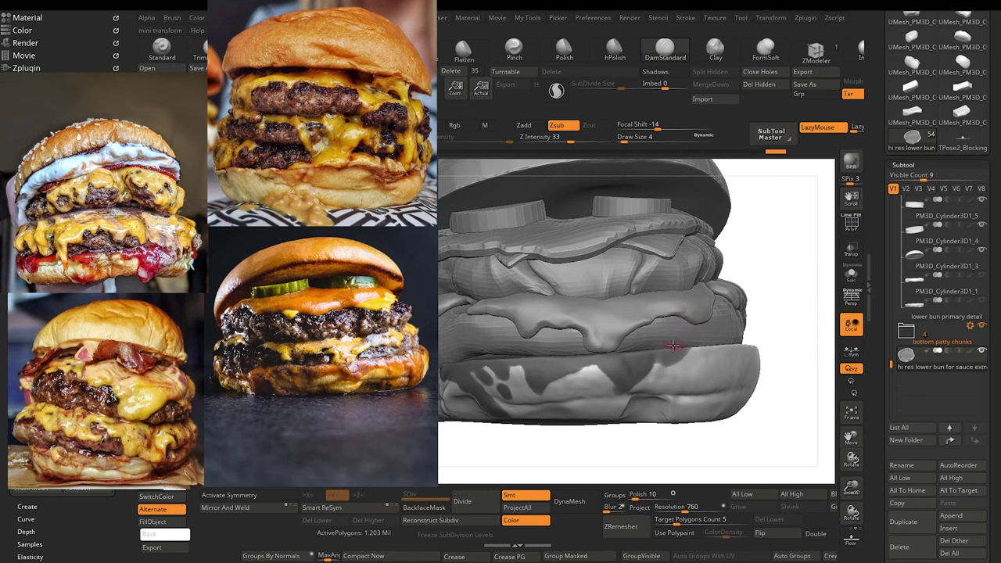
key(ctrl)
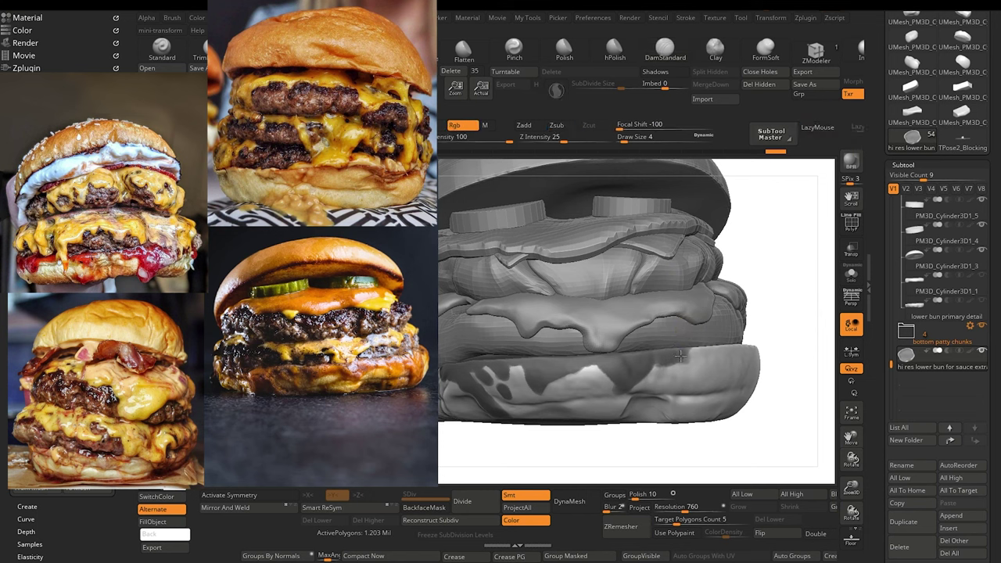
mouse_move(691, 348)
ctrl+mouse_down()
mouse_move(702, 387)
mouse_move(689, 384)
mouse_move(703, 384)
mouse_move(710, 357)
mouse_move(688, 408)
mouse_move(697, 412)
ctrl+mouse_up()
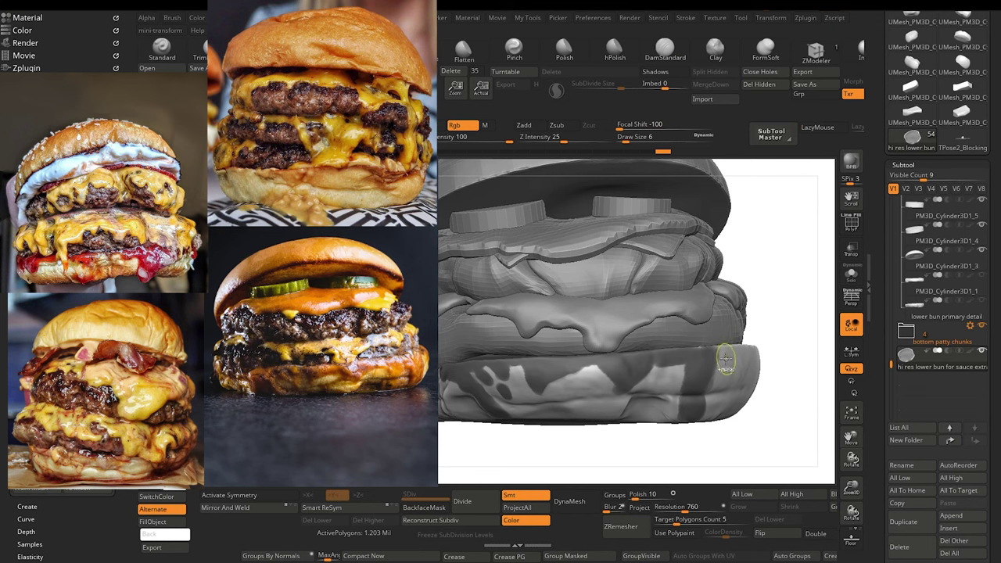
mouse_move(721, 357)
ctrl+mouse_down()
mouse_move(727, 367)
mouse_move(747, 353)
mouse_move(742, 375)
mouse_move(731, 370)
ctrl+mouse_up()
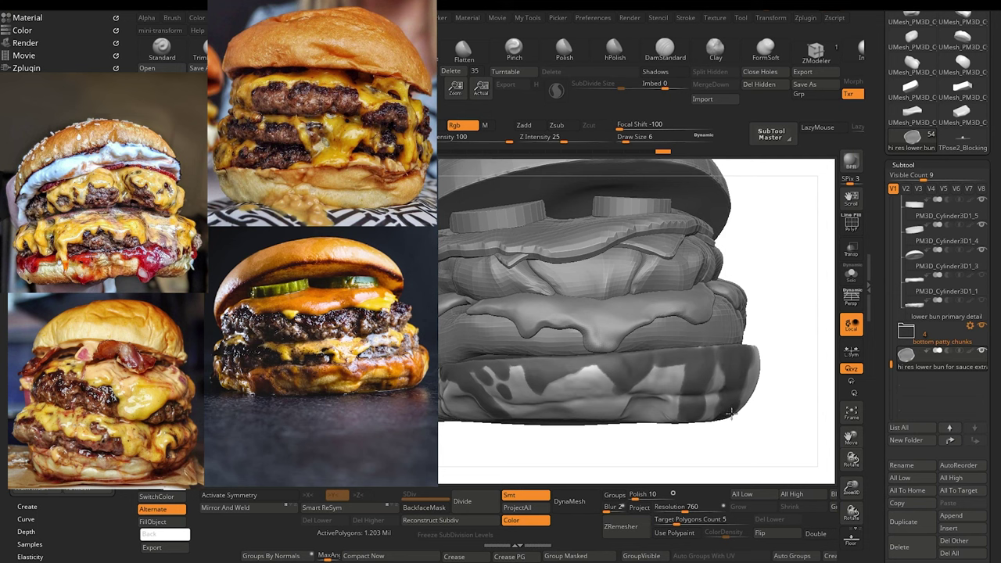
ctrl+drag(746, 357, 733, 412)
Step: Mask a wide sauce drip on the bun's right side at draw size 6, adding a narrow tail at draw size 4
mouse_move(536, 449)
alt+mouse_down()
mouse_move(516, 441)
mouse_move(526, 455)
mouse_move(558, 459)
alt+mouse_up()
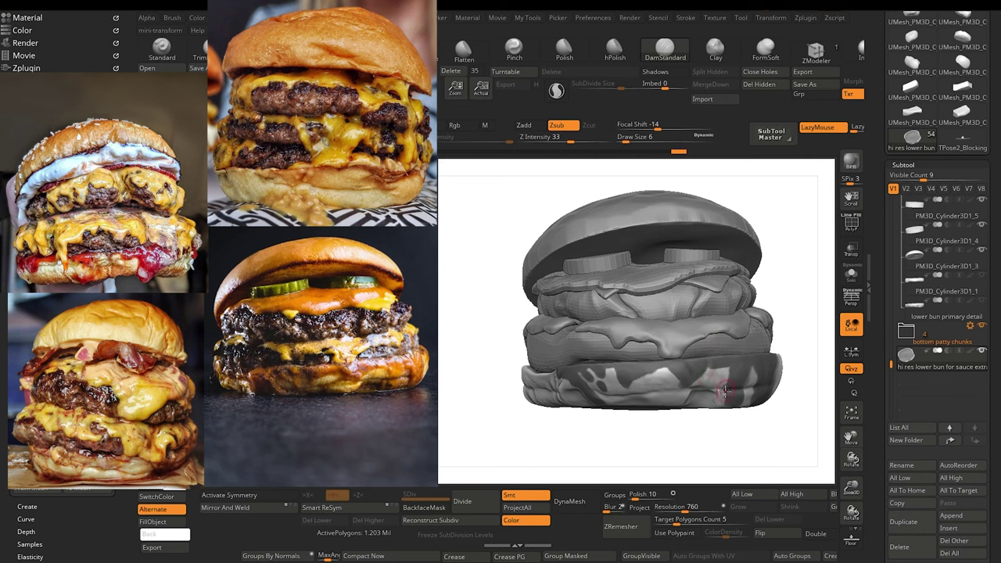
mouse_move(708, 433)
mouse_down()
mouse_move(517, 426)
mouse_move(491, 435)
mouse_up()
mouse_move(556, 436)
alt+mouse_down()
mouse_move(443, 405)
mouse_move(475, 444)
mouse_move(581, 428)
alt+mouse_up()
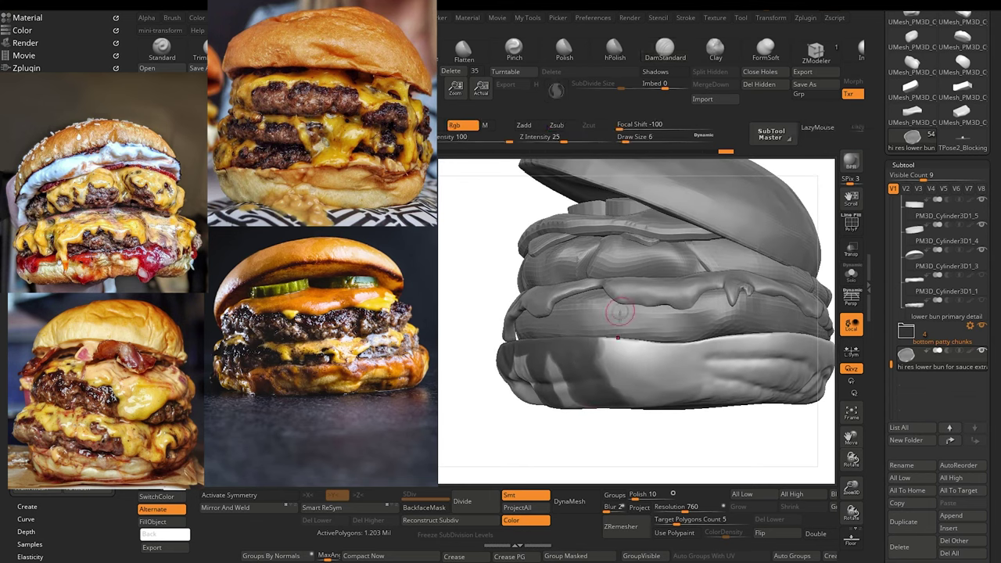
mouse_move(608, 343)
ctrl+mouse_down()
mouse_move(679, 359)
mouse_move(690, 349)
mouse_move(677, 348)
mouse_move(685, 359)
ctrl+mouse_up()
key(b)
key(d)
key(s)
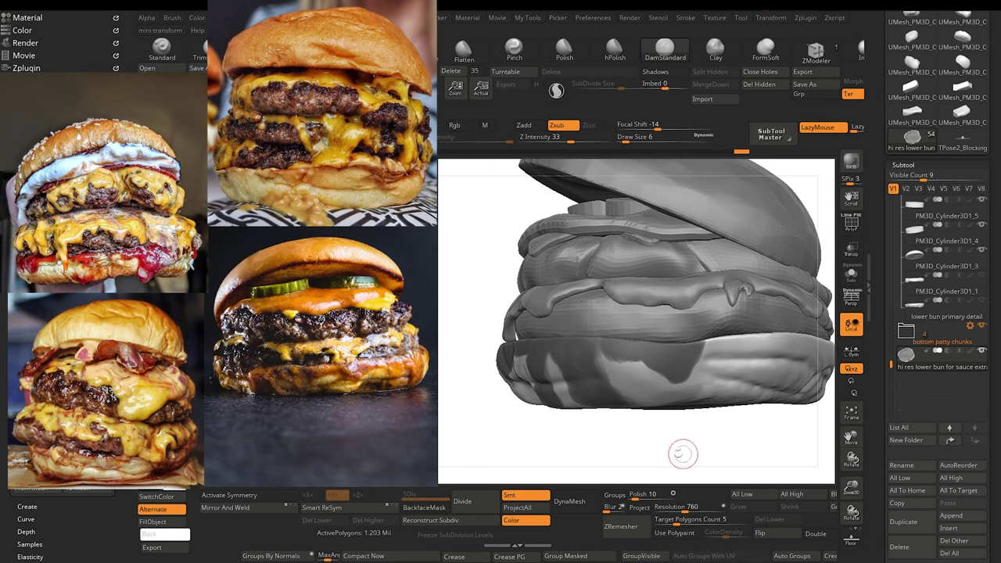
mouse_move(683, 451)
mouse_down()
mouse_move(670, 456)
mouse_move(679, 431)
mouse_move(679, 460)
mouse_up()
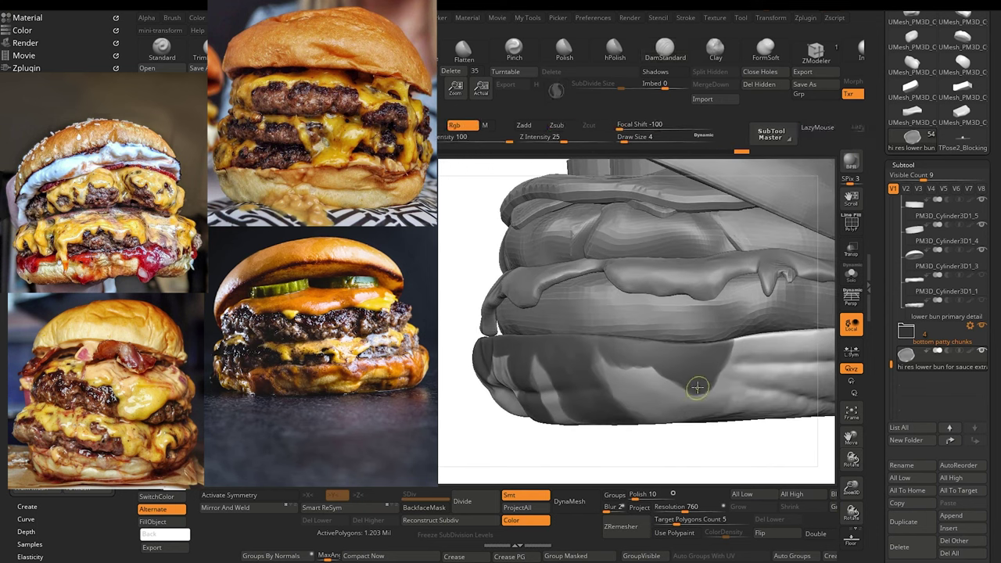
mouse_move(697, 386)
ctrl+mouse_down()
mouse_move(694, 410)
mouse_move(703, 376)
mouse_move(693, 413)
ctrl+mouse_up()
alt+drag(629, 465, 628, 408)
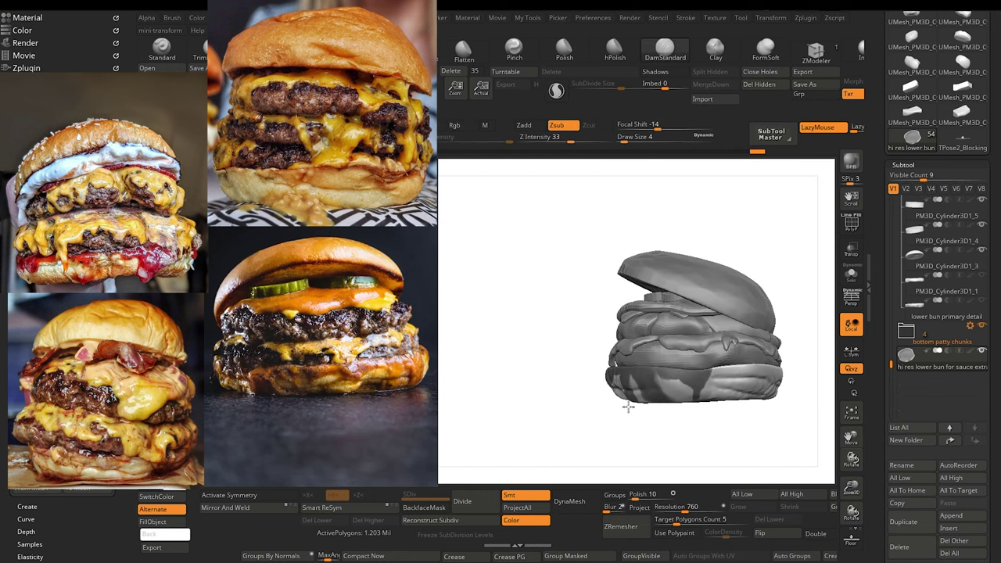
Step: Mask branching sauce streaks farther around the bun's right side, using draw size 5 and finer sizes for the thin runs
mouse_move(602, 450)
mouse_down()
mouse_move(566, 448)
mouse_move(570, 440)
mouse_move(608, 444)
mouse_move(574, 460)
mouse_move(619, 451)
mouse_move(753, 400)
mouse_move(817, 400)
mouse_up()
alt+drag(623, 420, 644, 439)
key(ctrl)
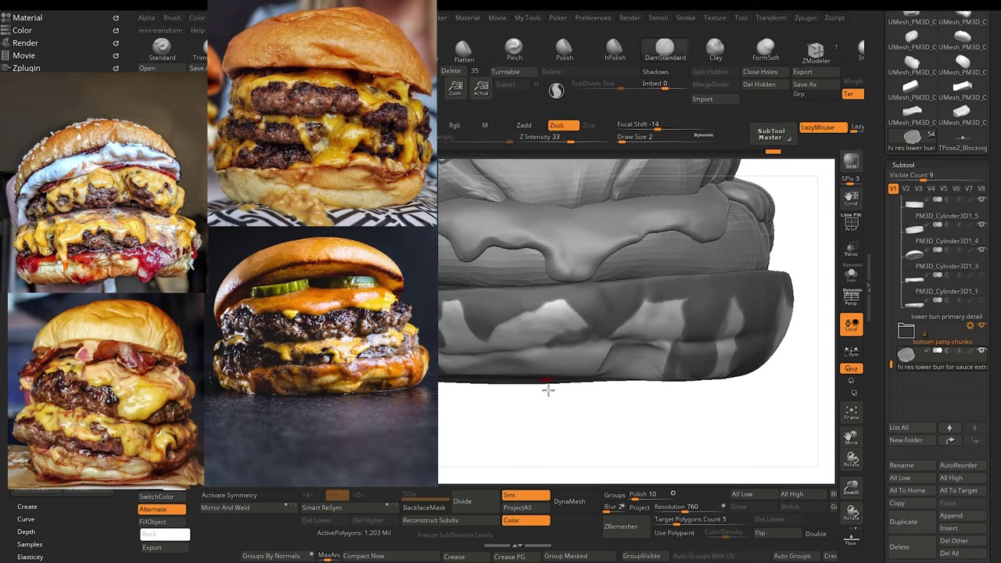
mouse_move(541, 438)
alt+mouse_down()
mouse_move(538, 414)
mouse_move(587, 419)
mouse_move(527, 391)
mouse_move(482, 324)
alt+mouse_up()
key(ctrl)
drag(605, 422, 510, 413)
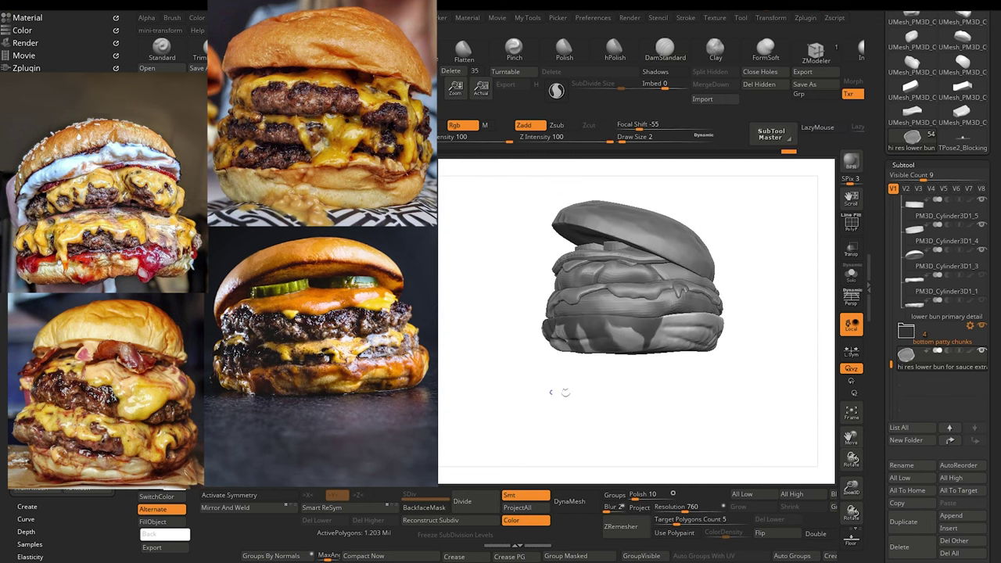
ctrl+right_drag(550, 391, 579, 460)
mouse_move(616, 440)
alt+mouse_down()
mouse_move(552, 455)
mouse_move(573, 441)
mouse_move(547, 438)
mouse_move(601, 443)
alt+mouse_up()
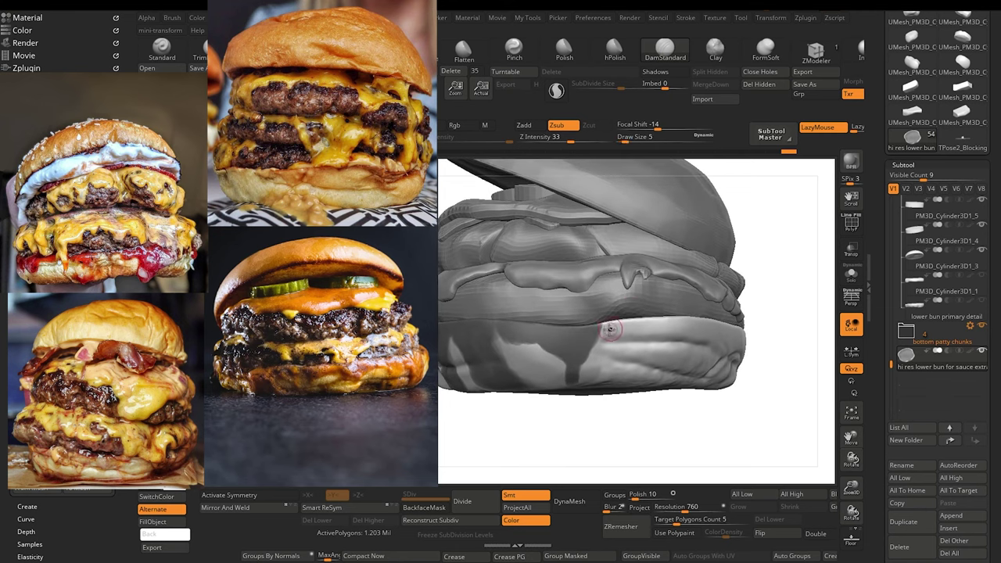
ctrl+drag(611, 327, 648, 339)
key(ctrl)
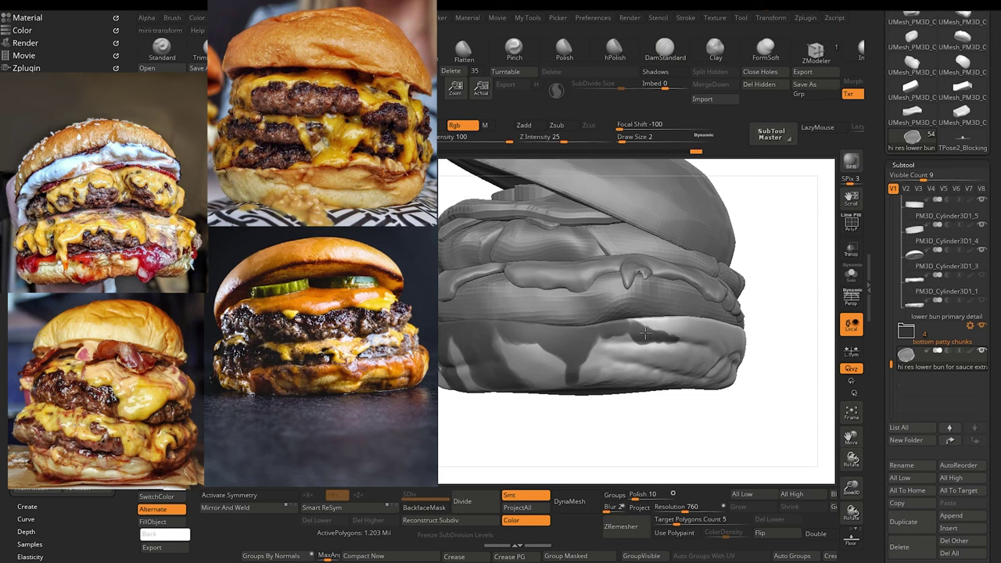
key(ctrl)
mouse_move(632, 338)
ctrl+mouse_down()
mouse_move(612, 349)
mouse_move(626, 360)
ctrl+mouse_up()
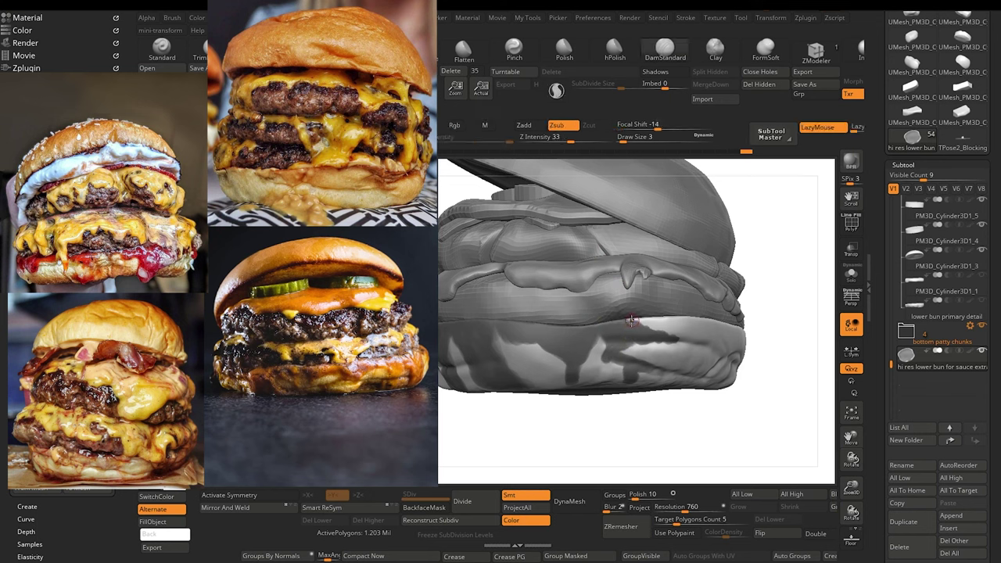
Step: Continue the mask along the bun's upper edge toward the back at draw size 5 and add a drip with a thin tail
alt+drag(627, 455, 570, 449)
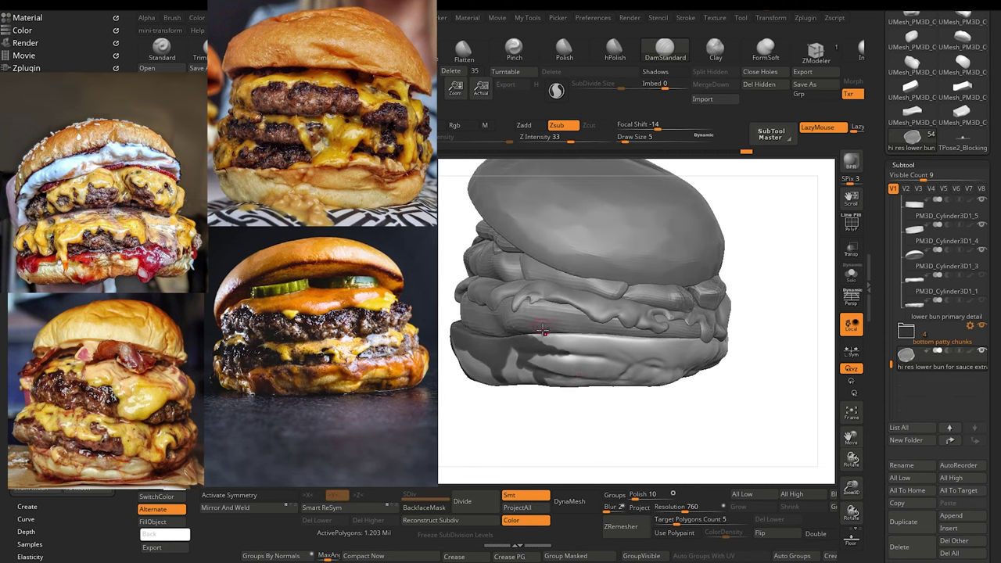
key(ctrl)
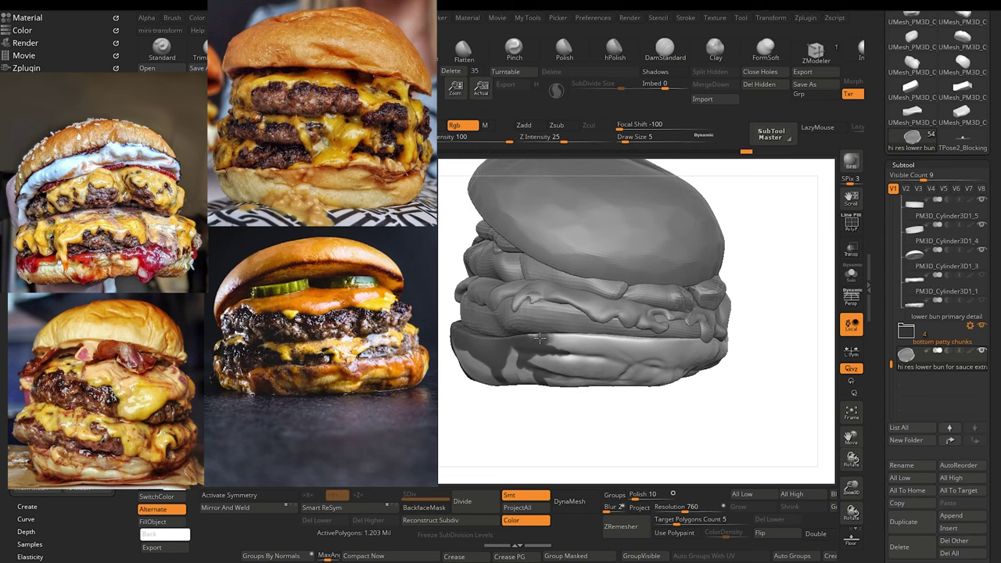
mouse_move(539, 338)
ctrl+mouse_down()
mouse_move(638, 348)
mouse_move(665, 329)
ctrl+mouse_up()
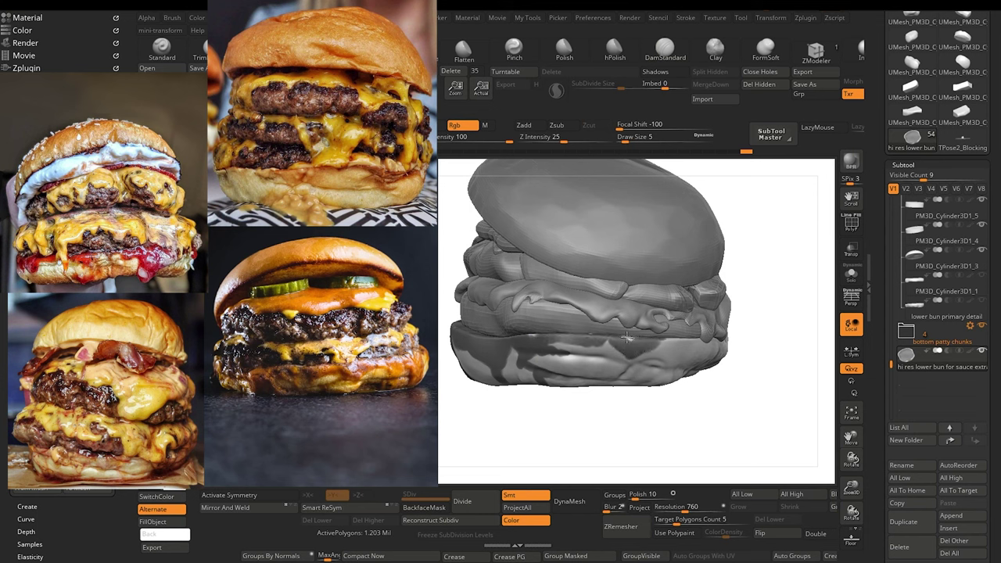
mouse_move(602, 330)
ctrl+mouse_down()
mouse_move(635, 349)
mouse_move(624, 329)
mouse_move(630, 359)
ctrl+mouse_up()
ctrl+drag(631, 349, 630, 352)
mouse_move(611, 452)
mouse_down()
mouse_move(570, 434)
mouse_move(575, 450)
mouse_move(579, 394)
mouse_up()
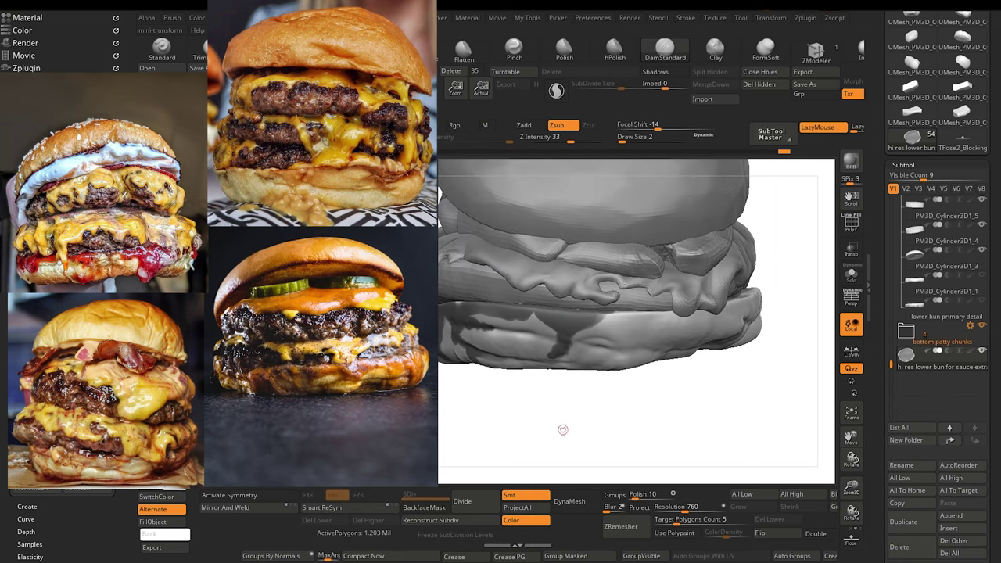
drag(561, 431, 589, 440)
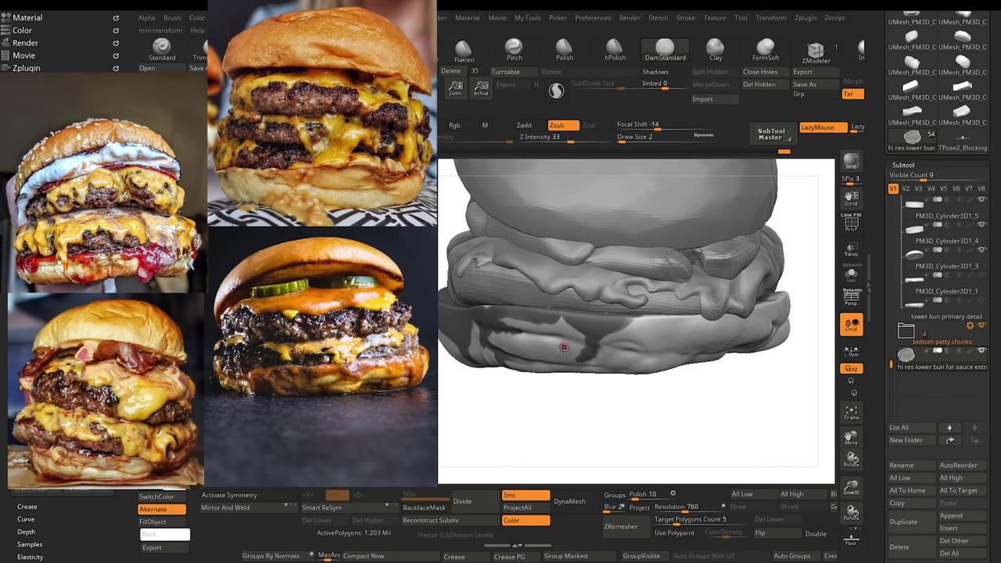
Step: Extend the rim mask across the back of the bun and form a short pointed drip at draw size 3 to 4
mouse_move(628, 424)
mouse_down()
mouse_move(617, 424)
mouse_move(622, 415)
mouse_up()
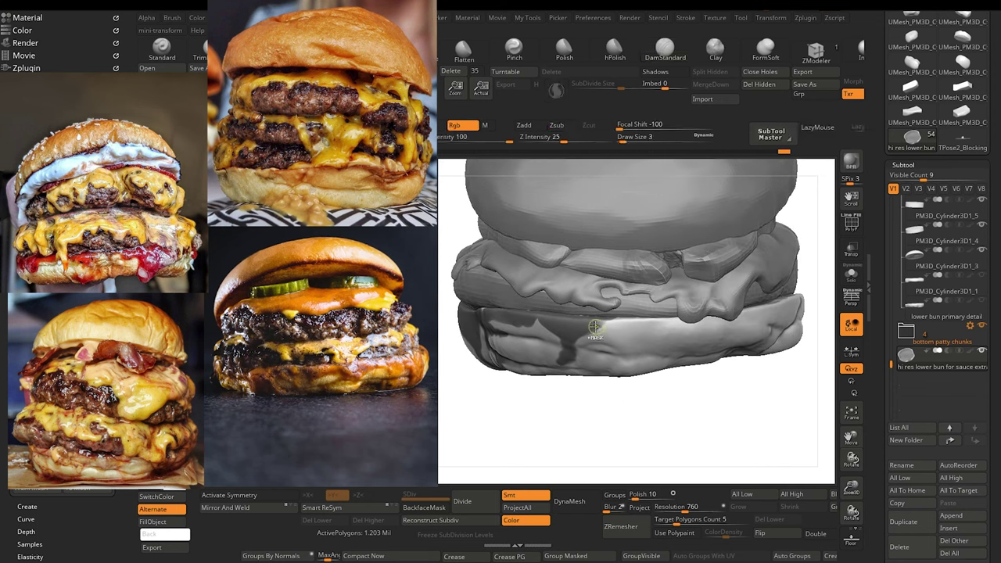
ctrl+drag(596, 330, 612, 320)
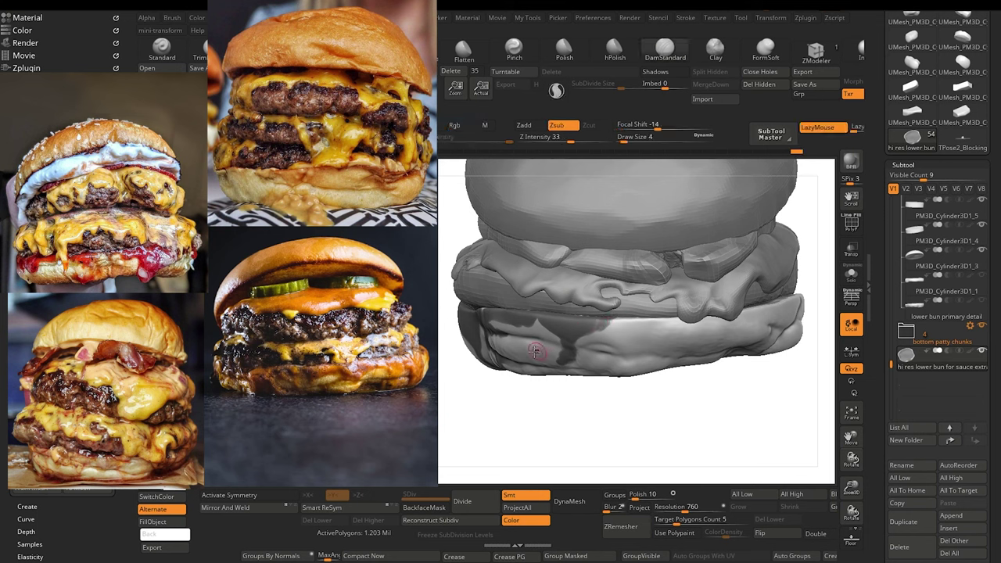
mouse_move(604, 327)
ctrl+mouse_down()
mouse_move(644, 322)
mouse_move(668, 337)
mouse_move(694, 317)
ctrl+mouse_up()
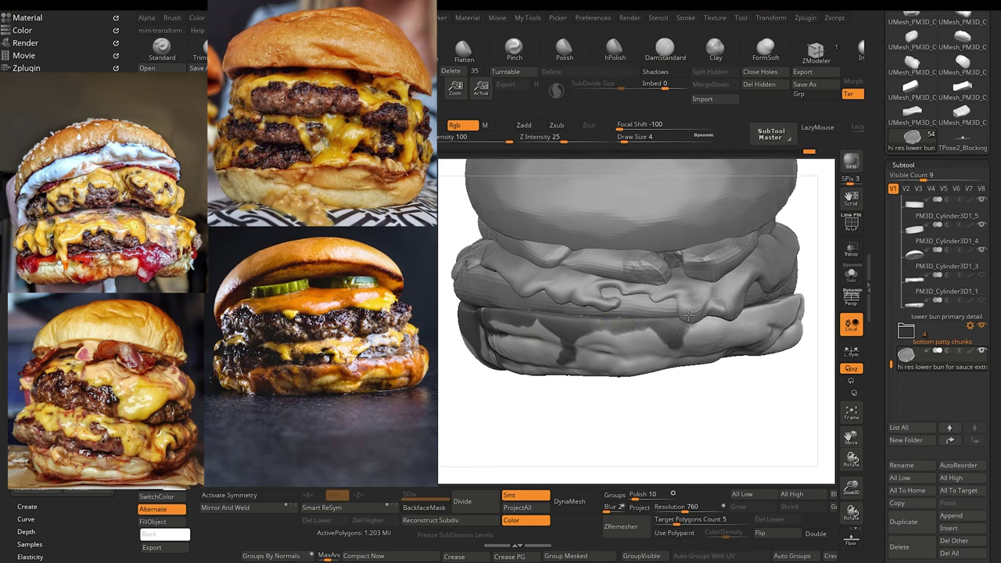
ctrl+drag(633, 317, 674, 320)
Step: Mask a wide sauce drip below the hanging cheese farther around the bun's back at draw size 4
mouse_move(636, 447)
mouse_down()
mouse_move(612, 448)
mouse_move(637, 418)
mouse_move(536, 411)
mouse_move(578, 424)
mouse_up()
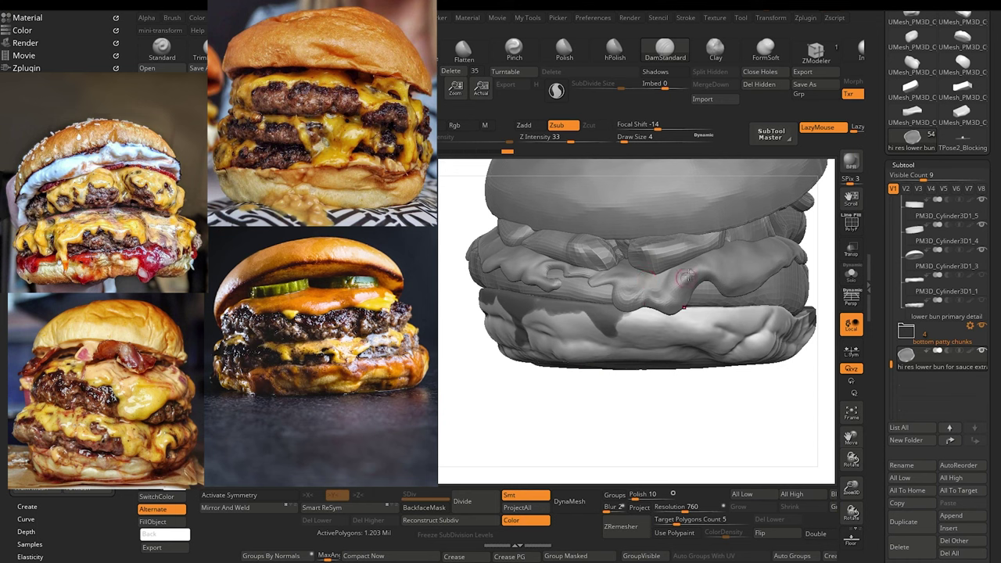
drag(697, 420, 686, 421)
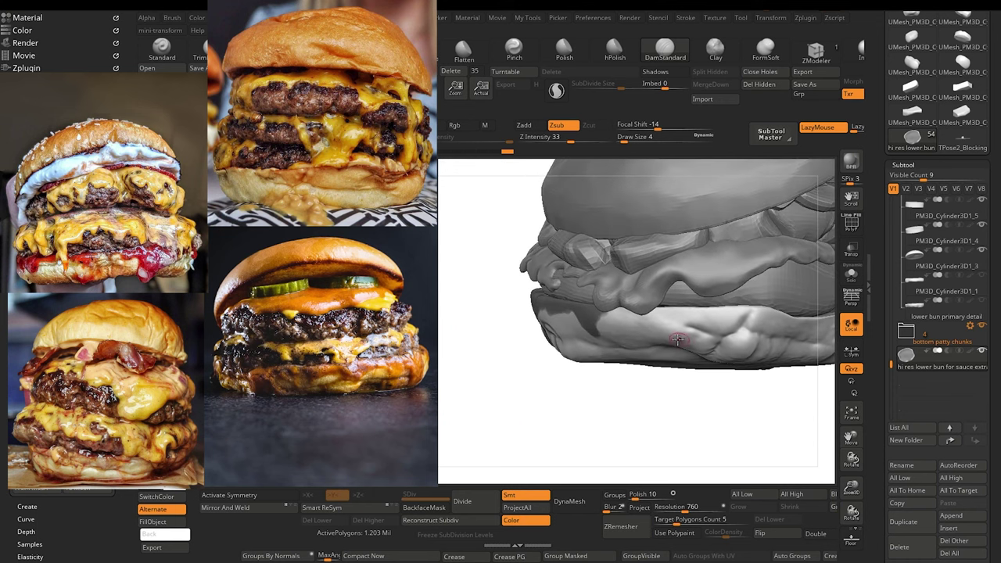
mouse_move(684, 312)
ctrl+mouse_down()
mouse_move(679, 343)
mouse_move(663, 308)
mouse_move(693, 316)
mouse_move(715, 302)
ctrl+mouse_up()
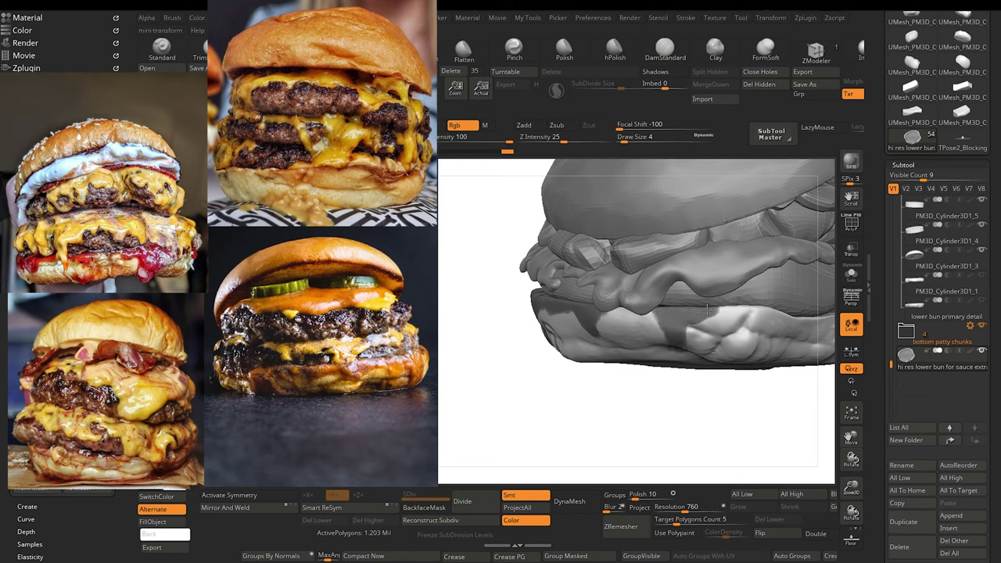
Step: Mask a narrow sauce run between the wide drips on the bun's back and refine its edges down to draw size 3
drag(677, 433, 676, 353)
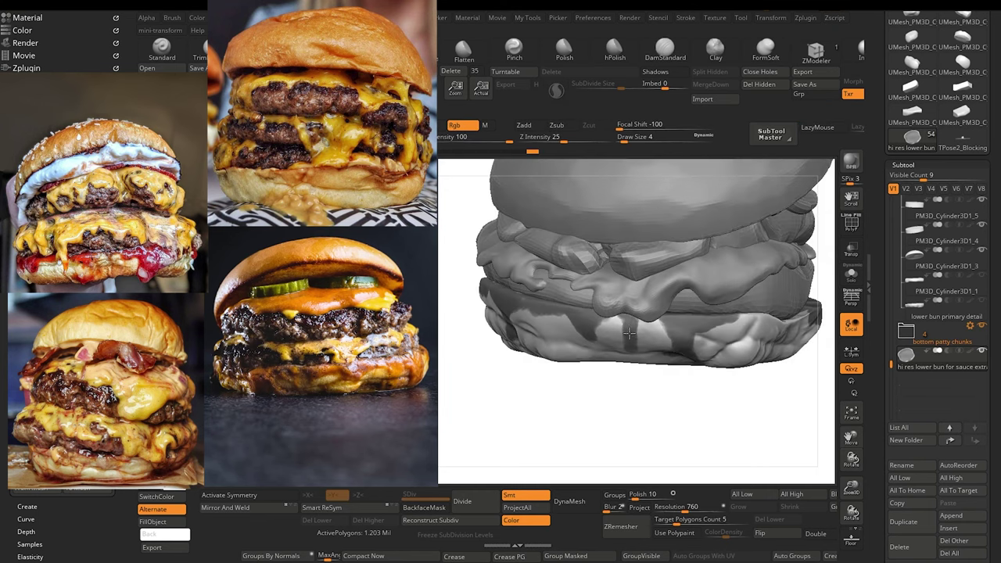
mouse_move(628, 343)
ctrl+mouse_down()
mouse_move(639, 362)
mouse_move(621, 343)
ctrl+mouse_up()
ctrl+alt+drag(619, 320, 620, 338)
mouse_move(571, 429)
ctrl+right_down()
mouse_move(558, 420)
mouse_move(566, 406)
mouse_move(605, 438)
ctrl+right_up()
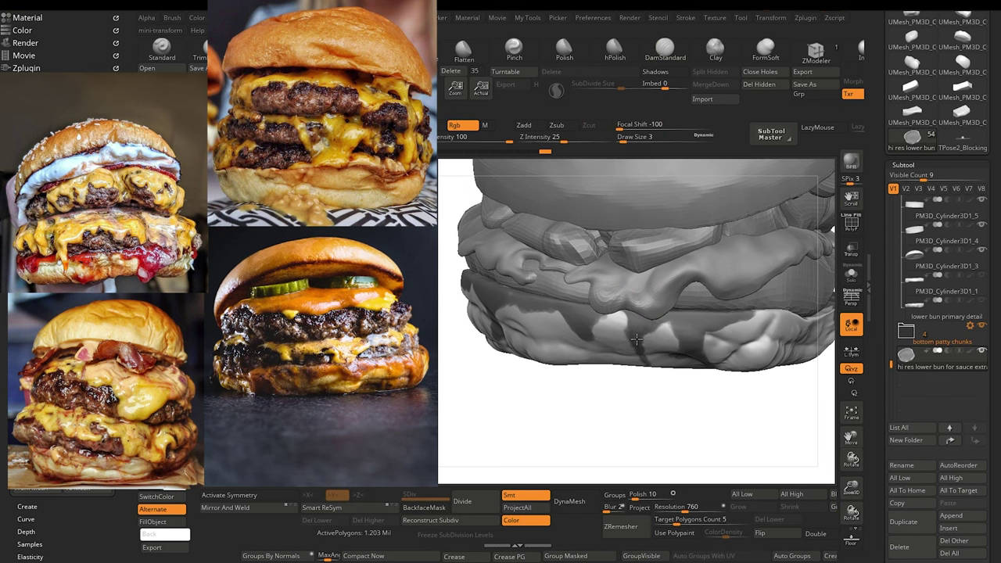
ctrl+drag(637, 340, 645, 341)
Step: Add a thin tail to the neighbouring short drip on the bun's back at draw size 2
mouse_move(585, 441)
alt+mouse_down()
mouse_move(548, 352)
mouse_move(554, 418)
alt+mouse_up()
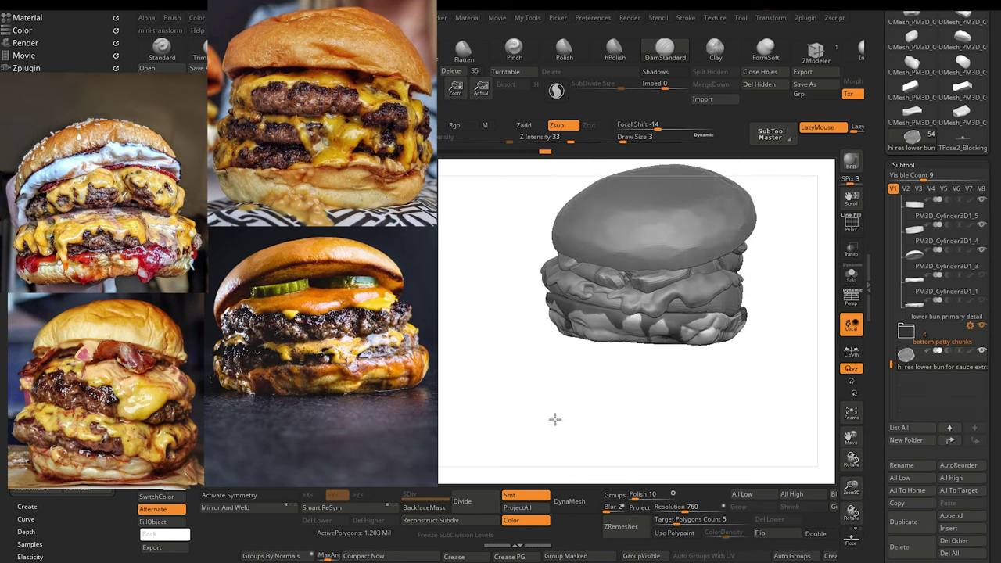
scroll(572, 413, up, 6)
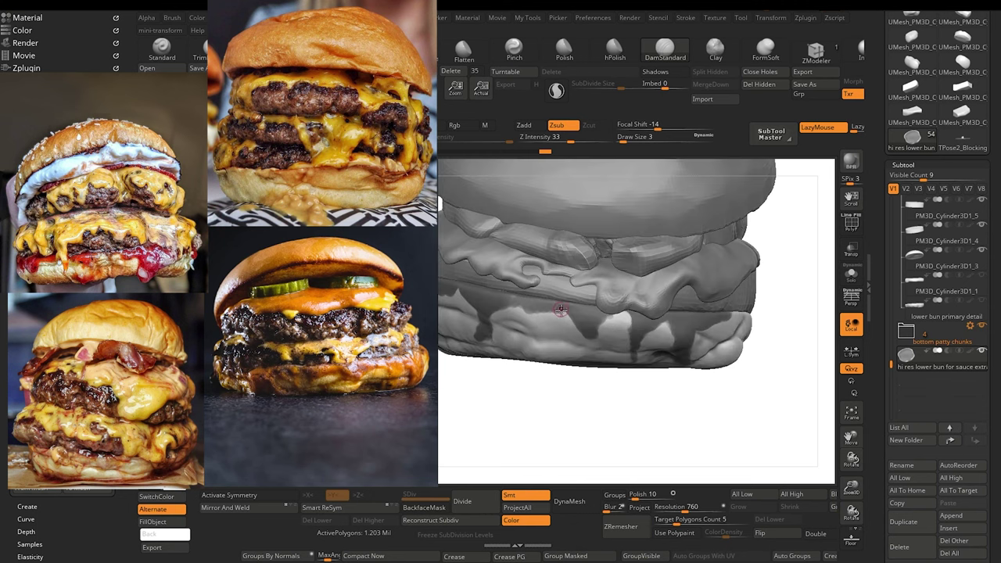
key(ctrl)
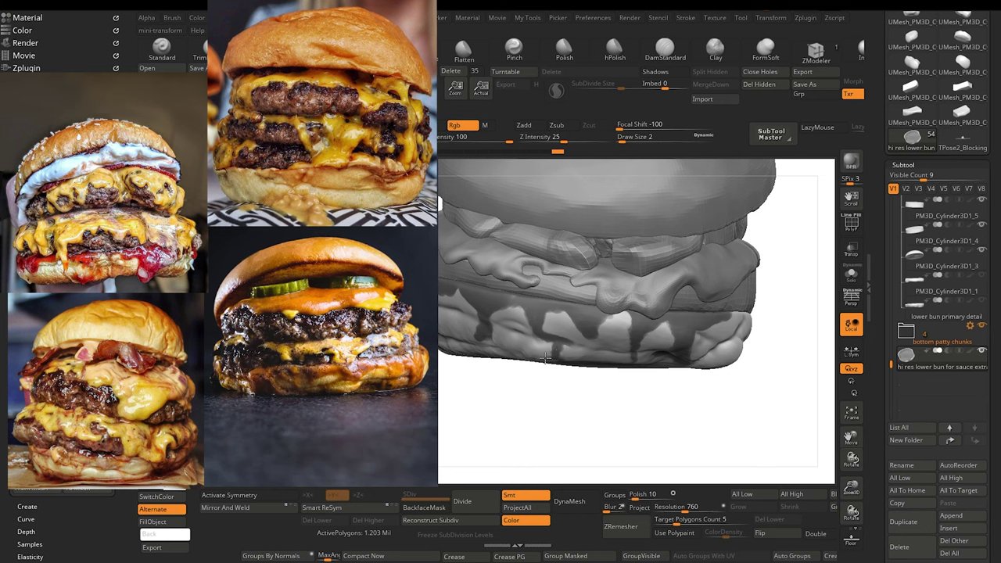
Step: Mask irregular, broken sauce runs and patches across the bare stretch of the bun's side at draw size 3
alt+drag(543, 449, 472, 357)
mouse_move(514, 432)
mouse_down()
mouse_move(509, 445)
mouse_move(471, 421)
mouse_move(540, 466)
mouse_up()
drag(564, 358, 570, 362)
drag(574, 400, 523, 428)
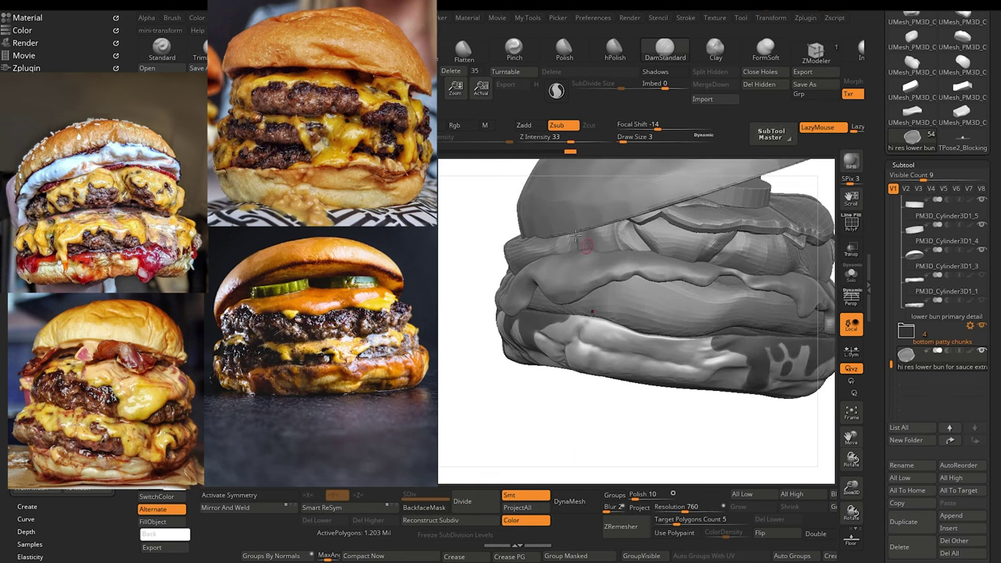
ctrl+drag(576, 324, 598, 339)
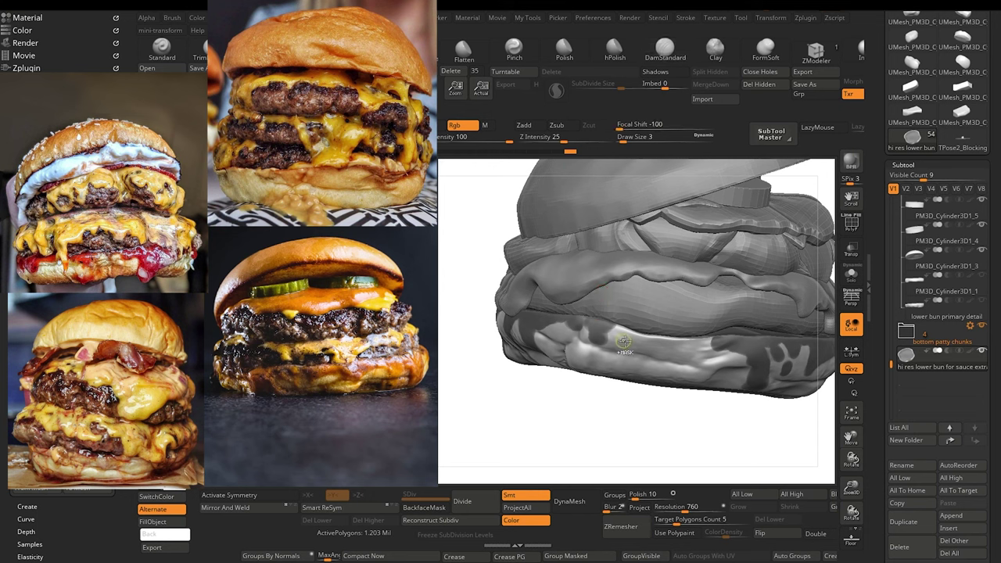
ctrl+drag(626, 364, 612, 355)
ctrl+drag(670, 371, 641, 341)
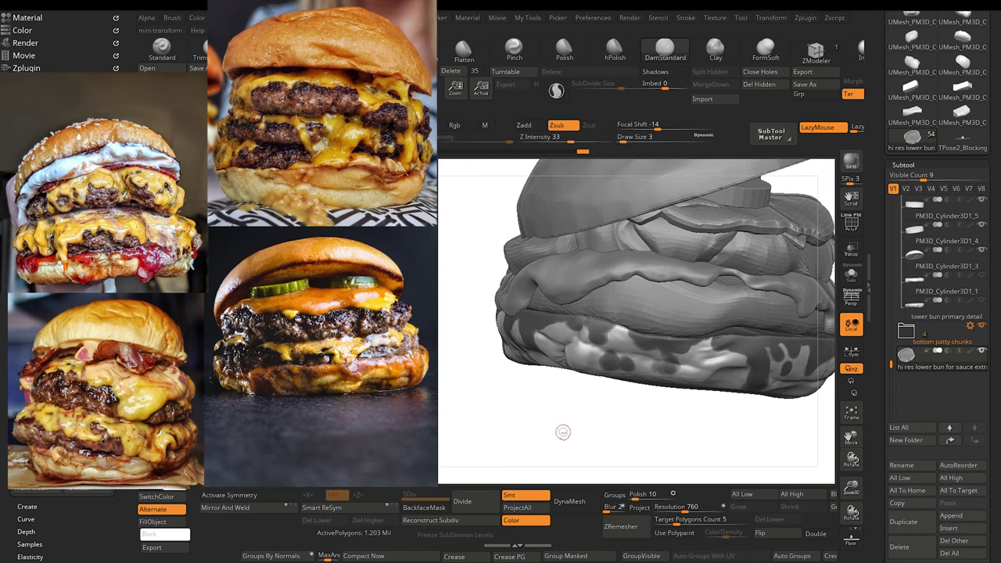
Step: Mask a small isolated sauce spot between two drips on the bun's back at draw size 3 and refine it at size 2
alt+drag(563, 432, 503, 448)
alt+drag(503, 448, 478, 337)
drag(515, 420, 552, 462)
alt+drag(534, 420, 568, 447)
key(f)
ctrl+drag(498, 339, 508, 338)
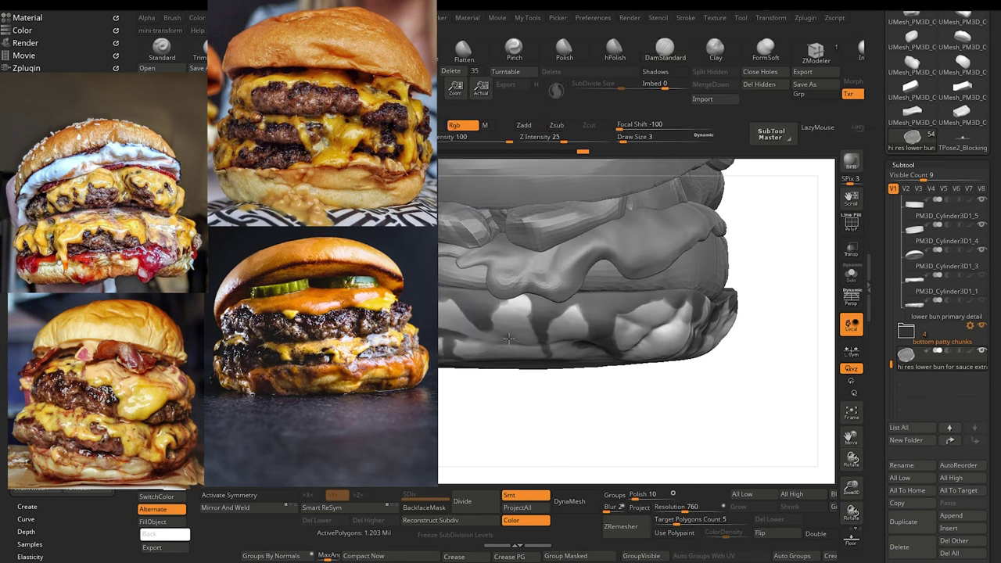
mouse_move(523, 444)
alt+mouse_down()
mouse_move(453, 362)
mouse_move(514, 435)
mouse_move(631, 443)
alt+mouse_up()
drag(552, 425, 653, 494)
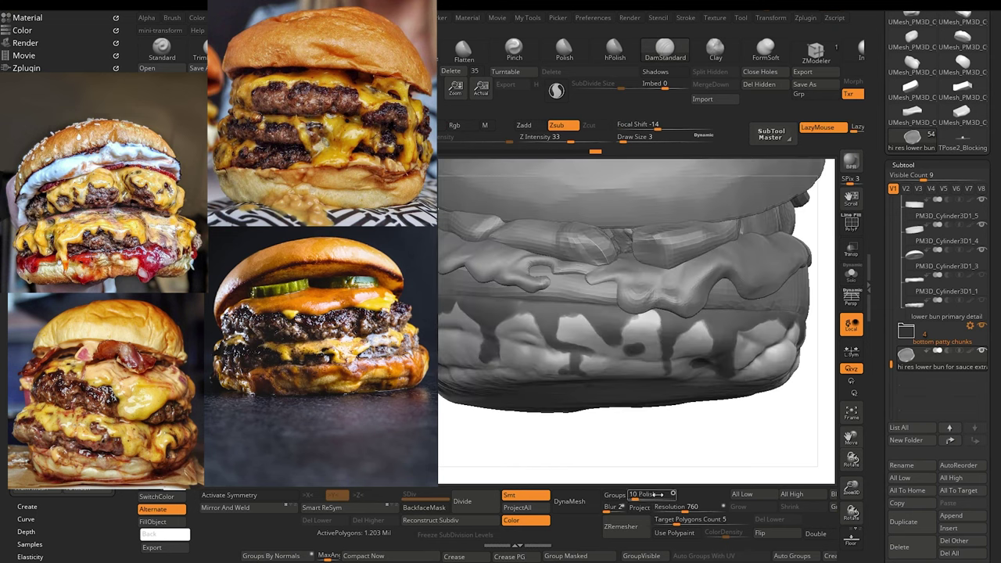
key(ctrl)
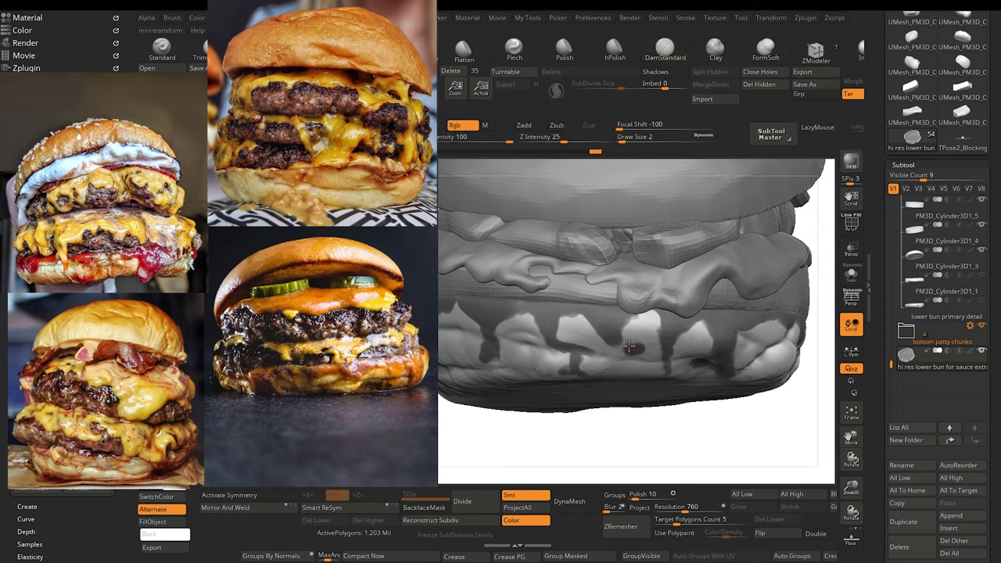
ctrl+drag(630, 343, 622, 340)
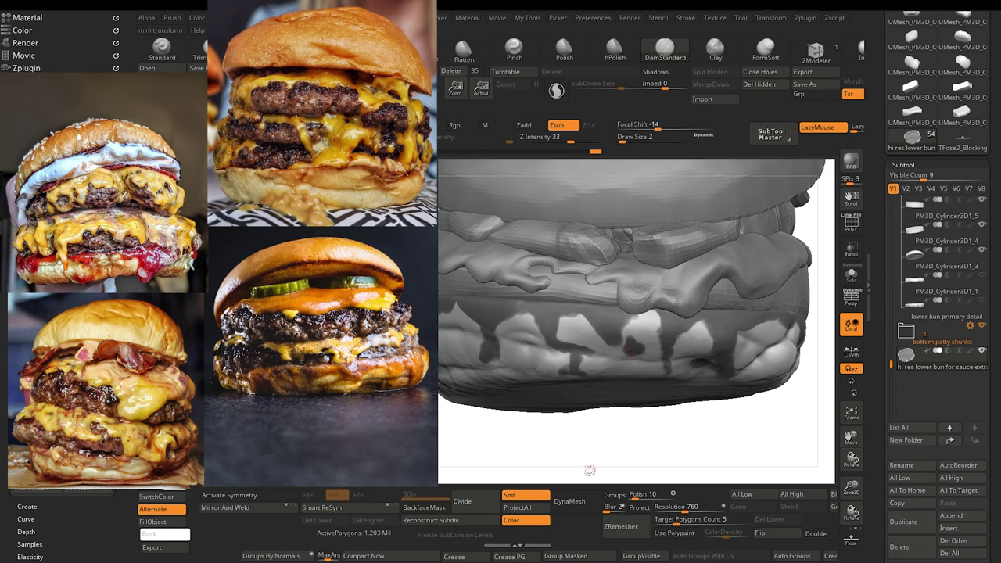
Step: Isolate the lower bun copy and mask the gaps along the near edge of its top face at draw size 4
alt+drag(579, 470, 484, 321)
mouse_move(515, 424)
mouse_down()
mouse_move(530, 444)
mouse_move(540, 438)
mouse_move(516, 437)
mouse_move(558, 436)
mouse_move(545, 451)
mouse_move(565, 424)
mouse_move(612, 466)
mouse_move(478, 474)
mouse_up()
alt+drag(497, 440, 482, 474)
key(alt+shift+s)
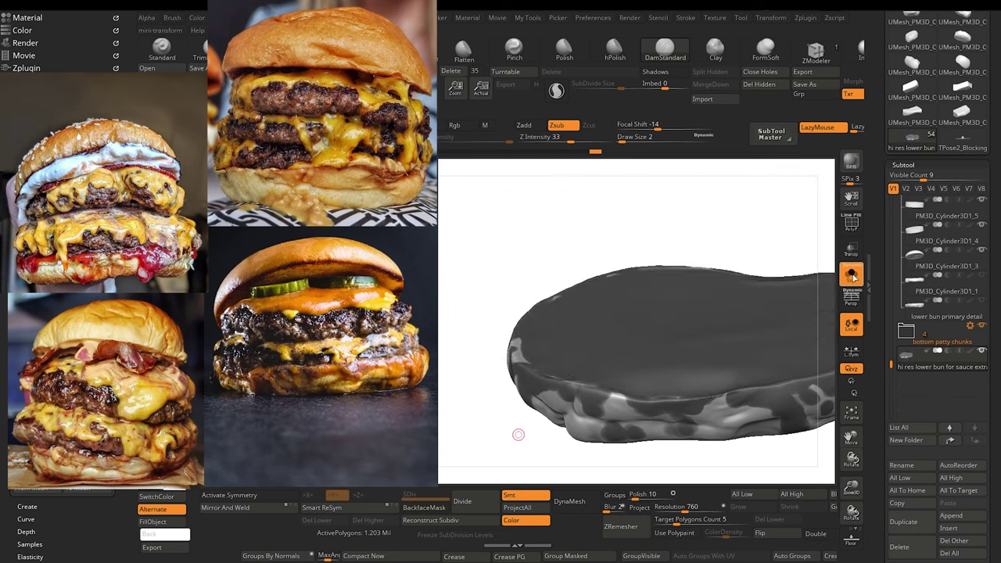
mouse_move(498, 397)
mouse_down()
mouse_move(489, 470)
mouse_move(497, 447)
mouse_up()
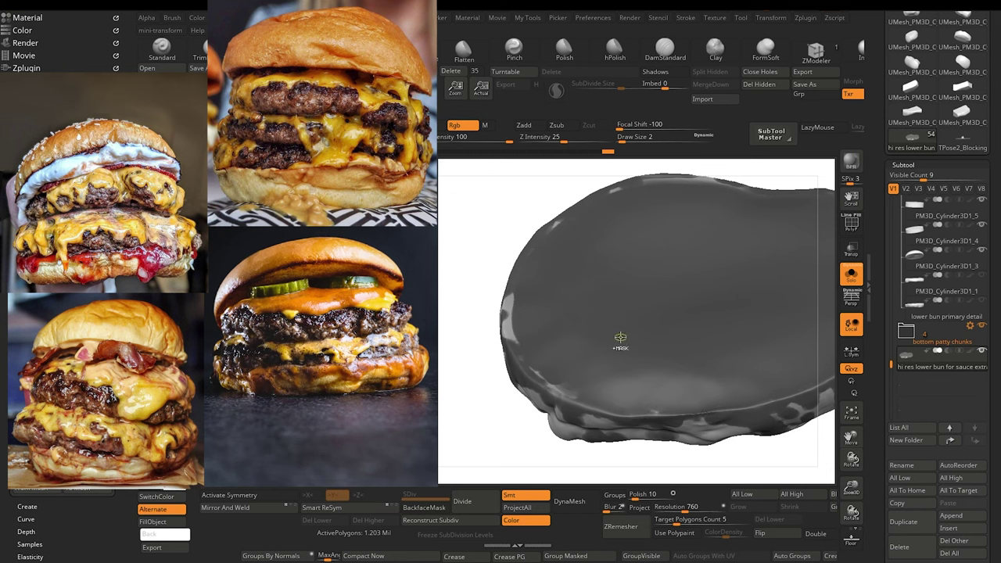
drag(537, 447, 541, 489)
ctrl+drag(650, 405, 653, 404)
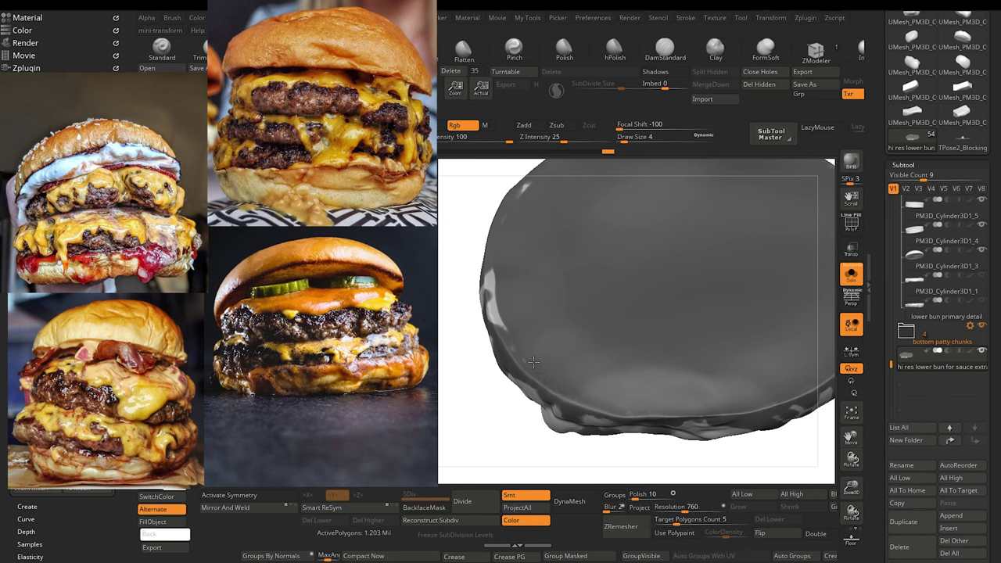
mouse_move(493, 425)
mouse_down()
mouse_move(532, 415)
mouse_move(519, 426)
mouse_up()
ctrl+drag(492, 310, 494, 317)
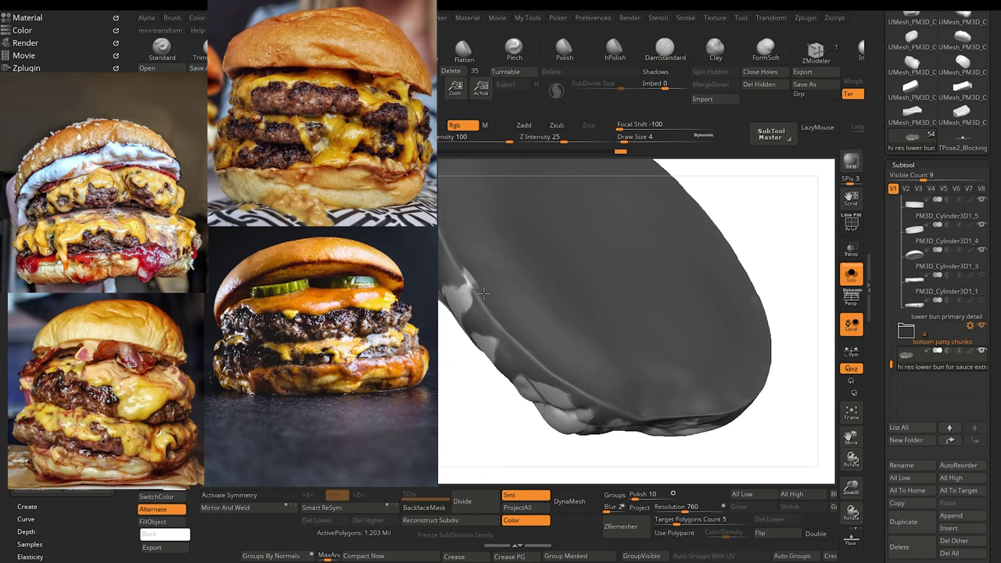
Step: Mask the remaining gaps around the far edge of the bun's top face at draw size 4 and show the whole burger again
mouse_move(484, 433)
mouse_down()
mouse_move(486, 447)
mouse_move(529, 393)
mouse_move(524, 435)
mouse_move(474, 470)
mouse_move(537, 418)
mouse_move(541, 451)
mouse_up()
ctrl+drag(609, 304, 604, 325)
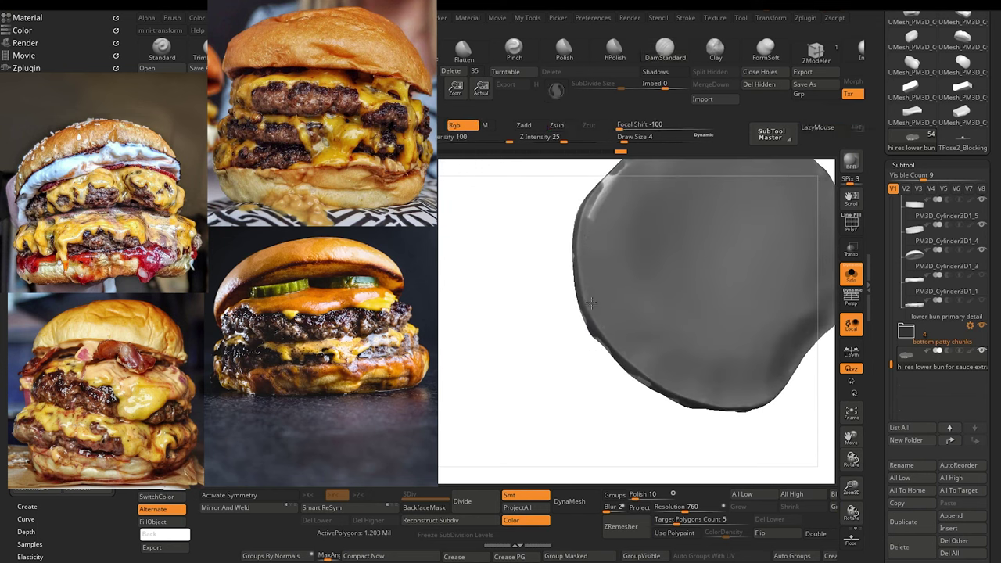
ctrl+drag(591, 303, 598, 296)
mouse_move(527, 291)
alt+mouse_down()
mouse_move(509, 359)
mouse_move(527, 359)
mouse_move(509, 346)
alt+mouse_up()
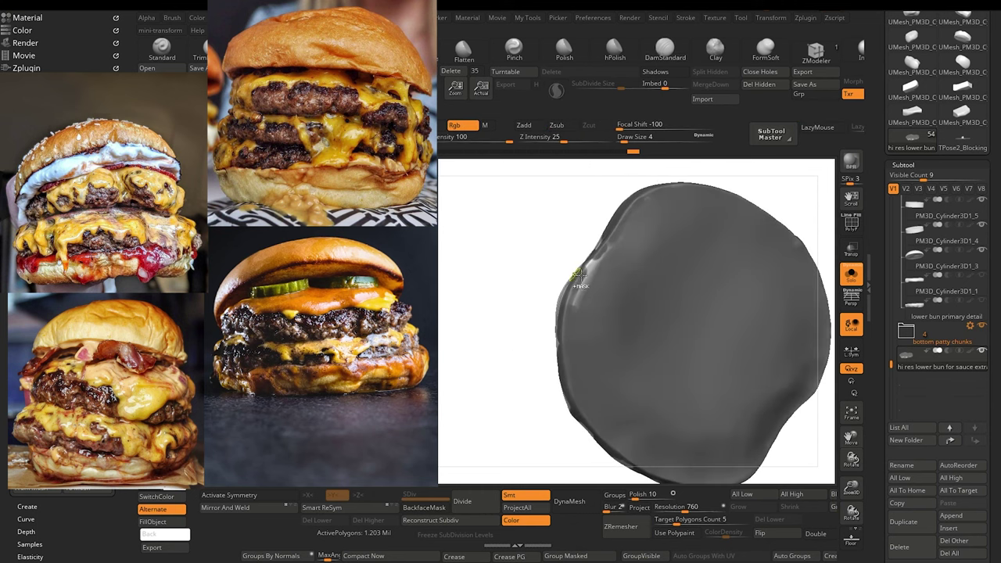
ctrl+drag(576, 311, 587, 264)
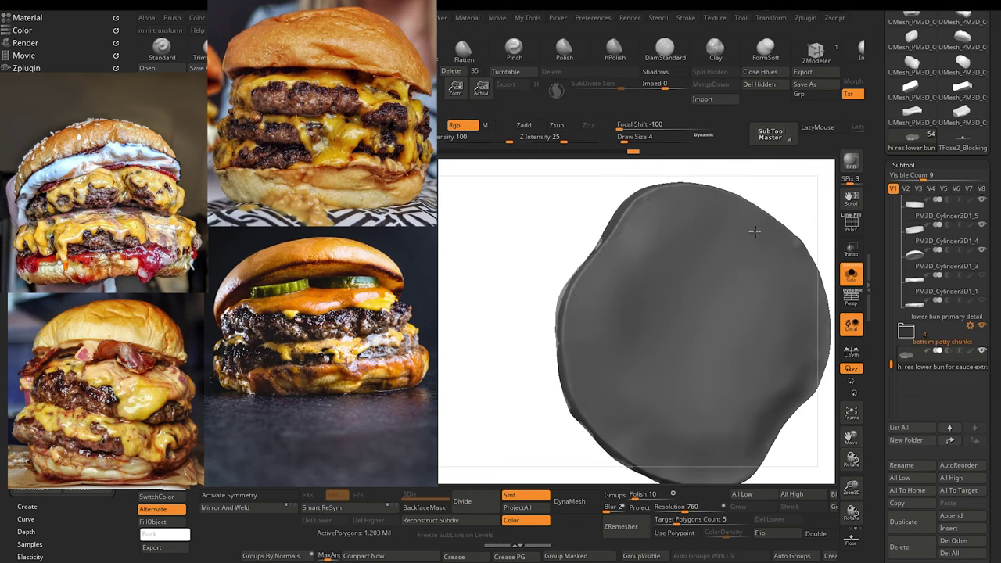
drag(533, 368, 538, 313)
key(alt+s)
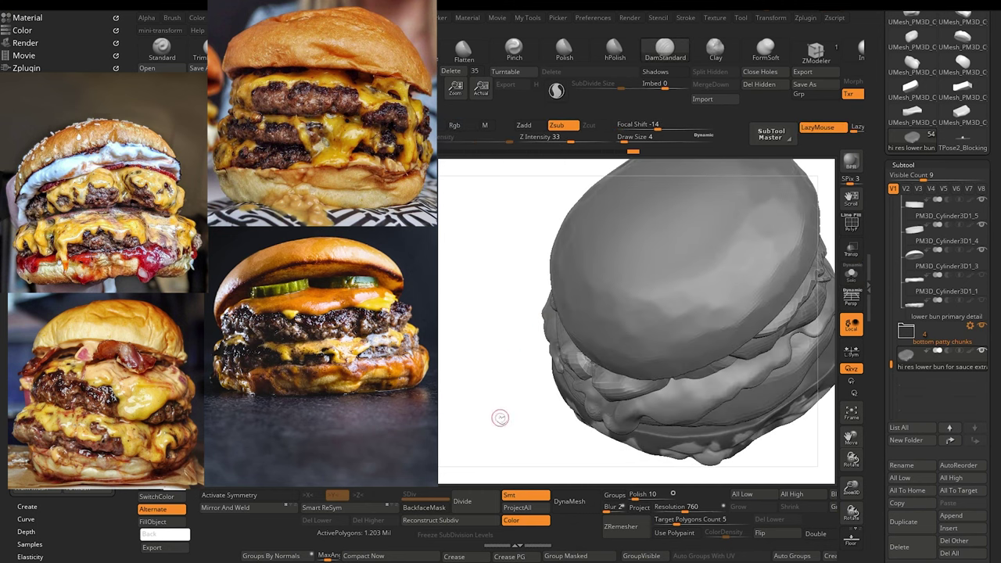
Step: Try extracting the sauce from the lower bun mask at thickness 0.02 and again at 0.002
alt+drag(500, 417, 487, 354)
drag(487, 355, 516, 366)
drag(505, 417, 516, 425)
alt+drag(516, 425, 586, 412)
drag(875, 452, 880, 418)
click(901, 432)
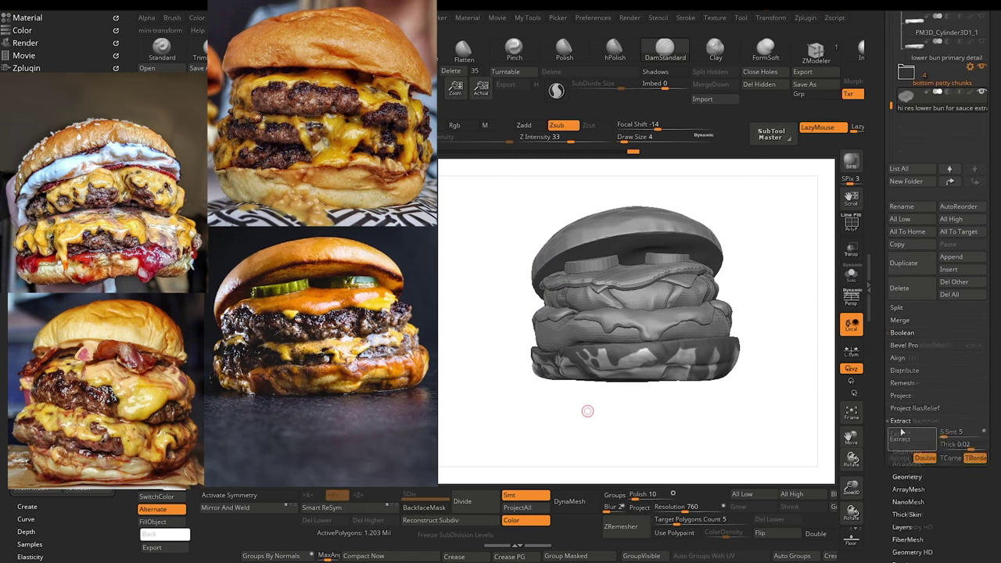
click(905, 440)
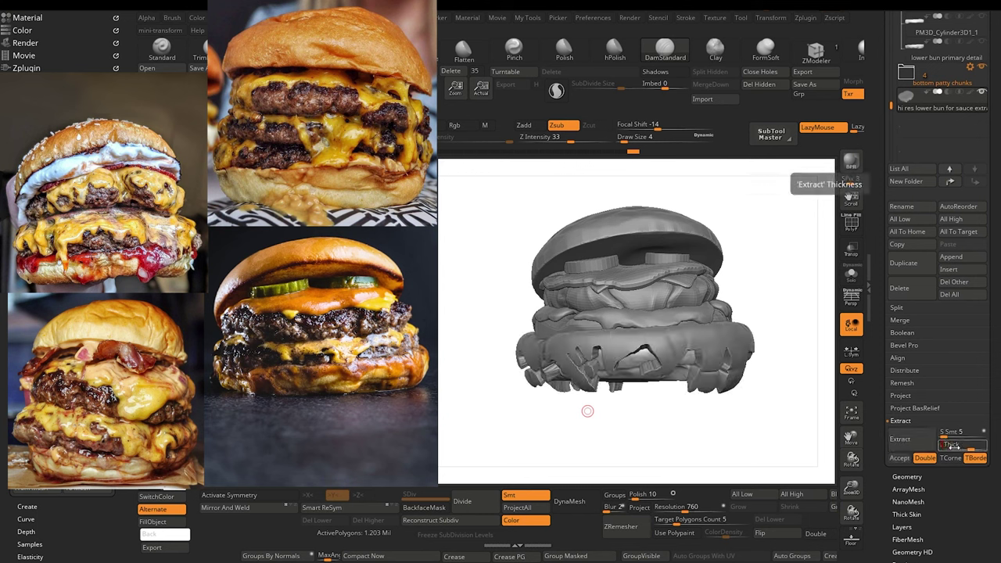
key(Return)
click(905, 440)
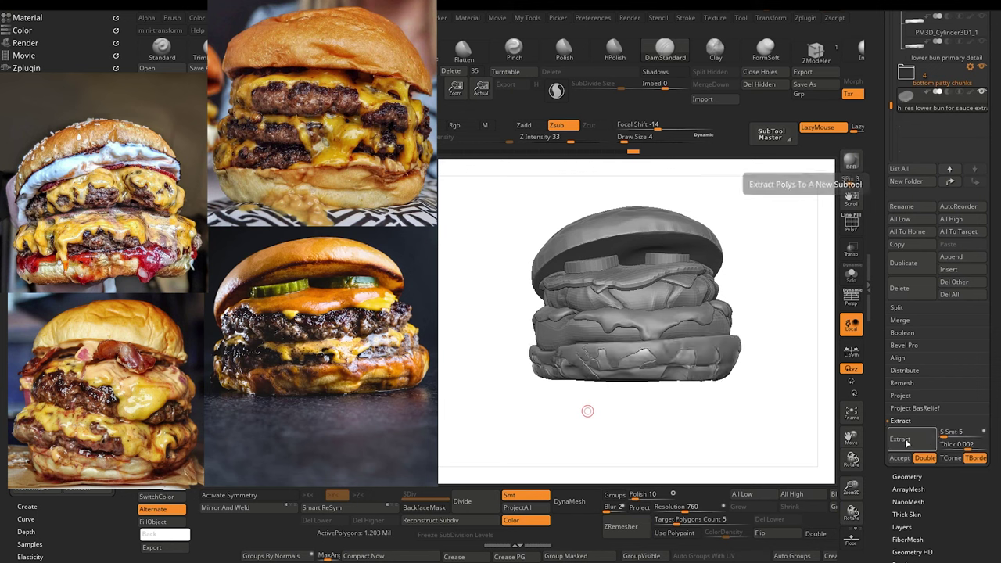
Step: Extract the masked sauce at thickness 0.004 and accept it as a new subtool
click(960, 444)
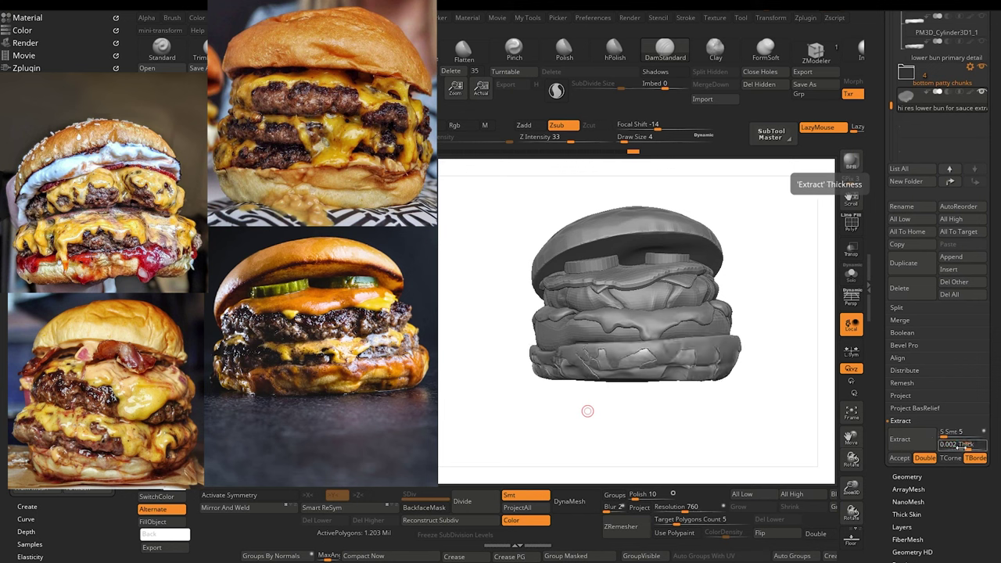
click(960, 446)
text(.004)
key(Return)
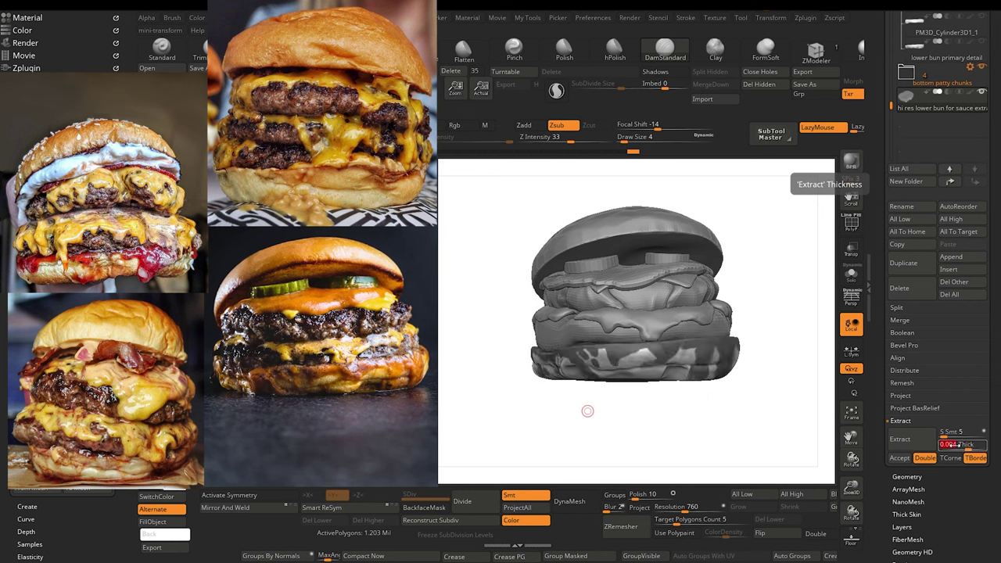
click(913, 439)
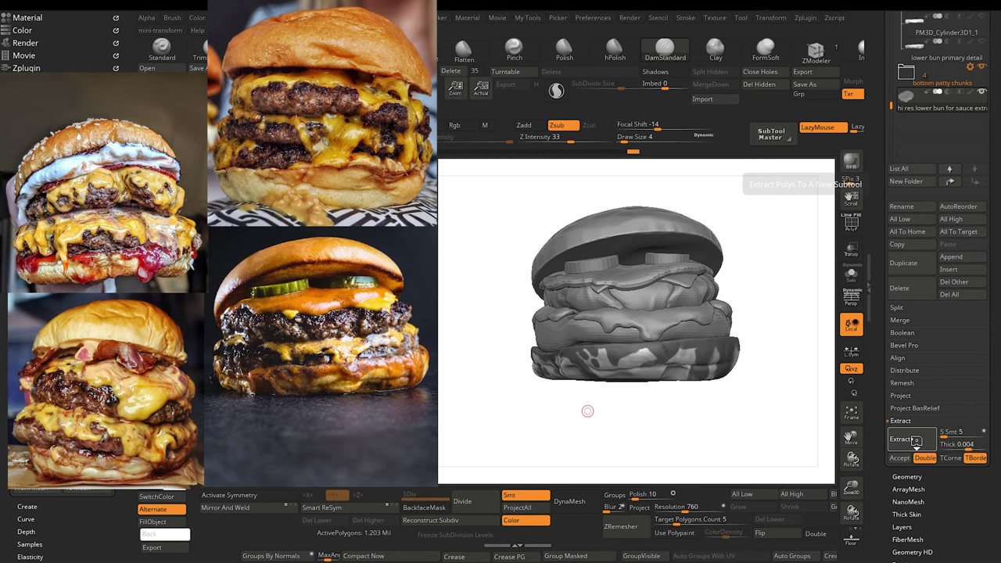
click(915, 440)
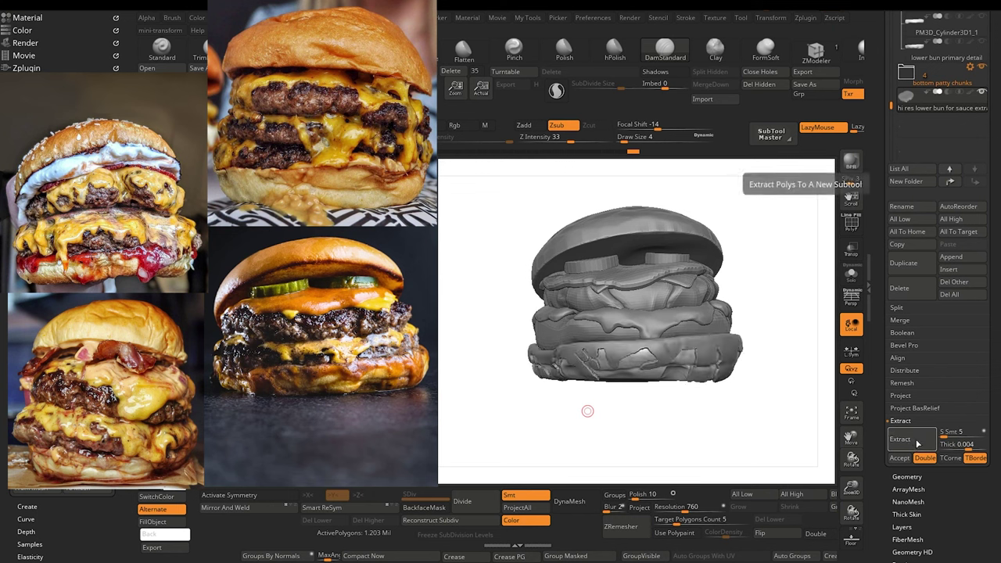
click(899, 457)
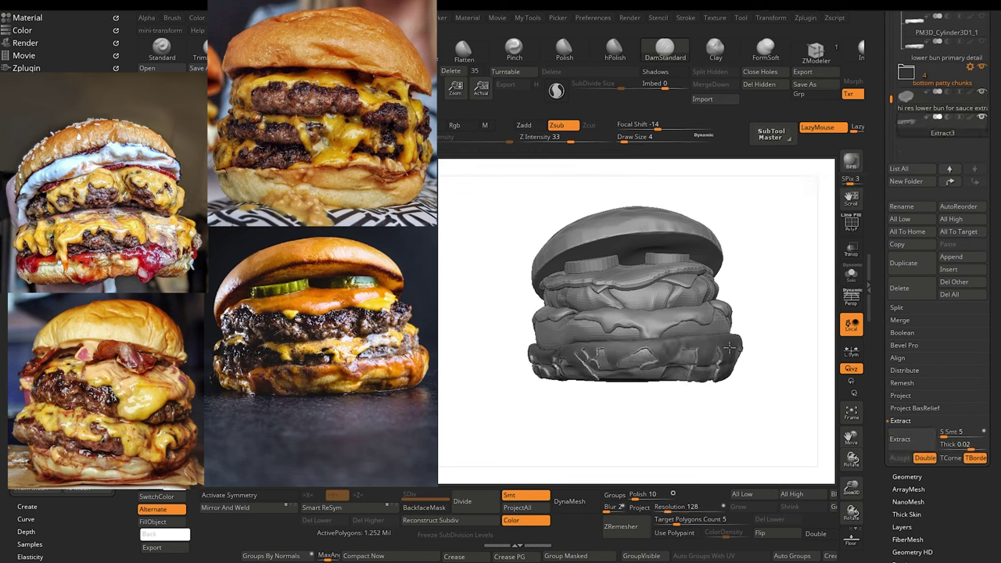
Step: Select the extracted sauce, apply a Smooth deformation to its unmasked areas, and clear its mask
drag(548, 428, 575, 426)
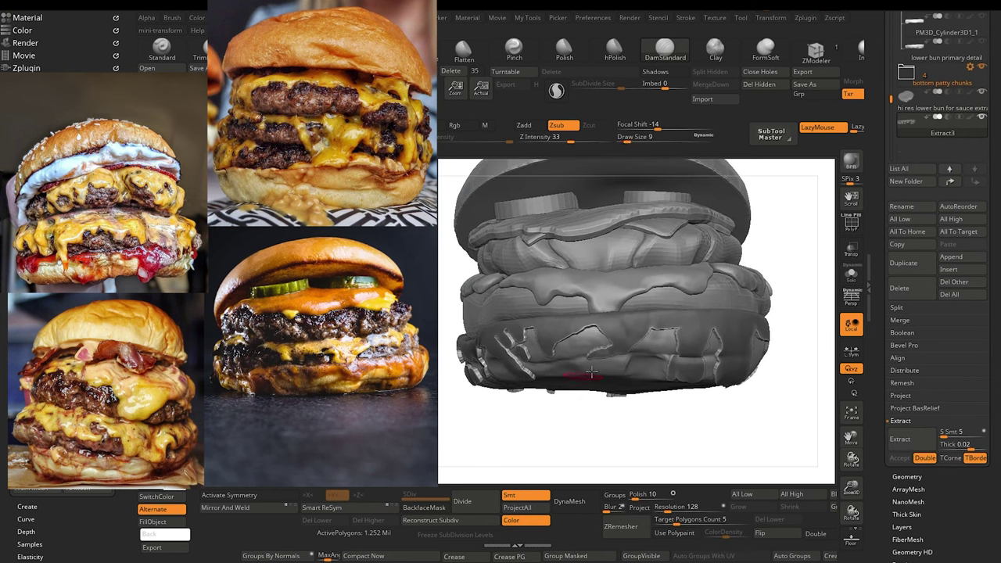
drag(876, 444, 875, 380)
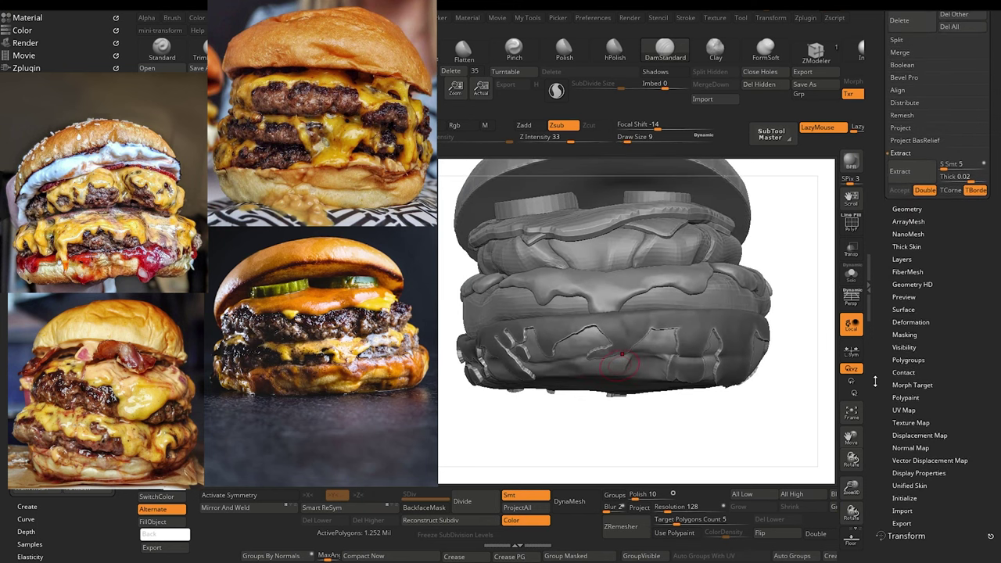
click(905, 321)
drag(884, 450, 884, 396)
mouse_move(952, 430)
mouse_down()
mouse_move(979, 429)
mouse_move(958, 428)
mouse_up()
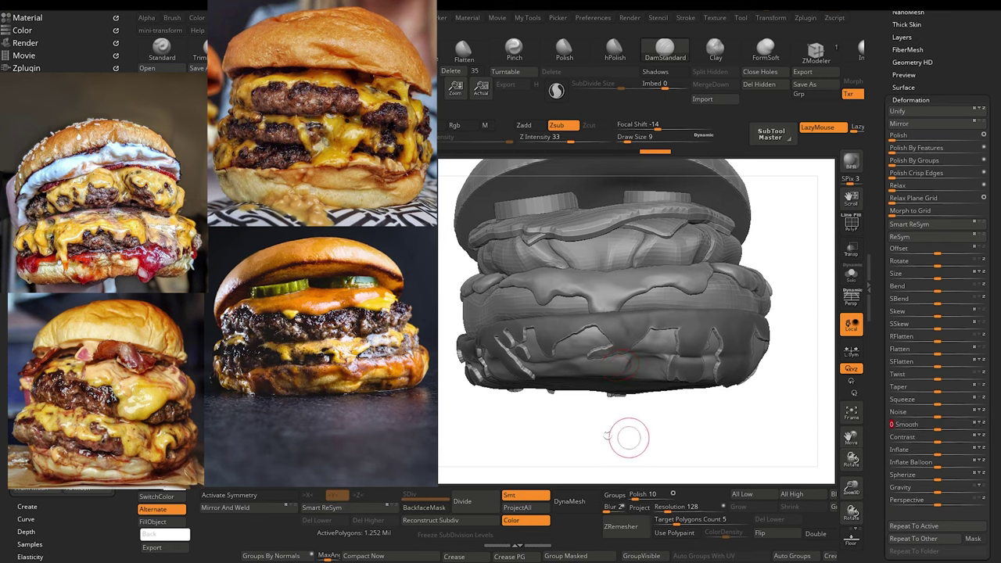
mouse_move(628, 438)
mouse_down()
mouse_move(594, 451)
mouse_move(576, 440)
mouse_up()
ctrl+click(567, 440)
Step: Smooth the extracted sauce's drips and edges along the burger's front and adjoining side at draw size 26
key(])
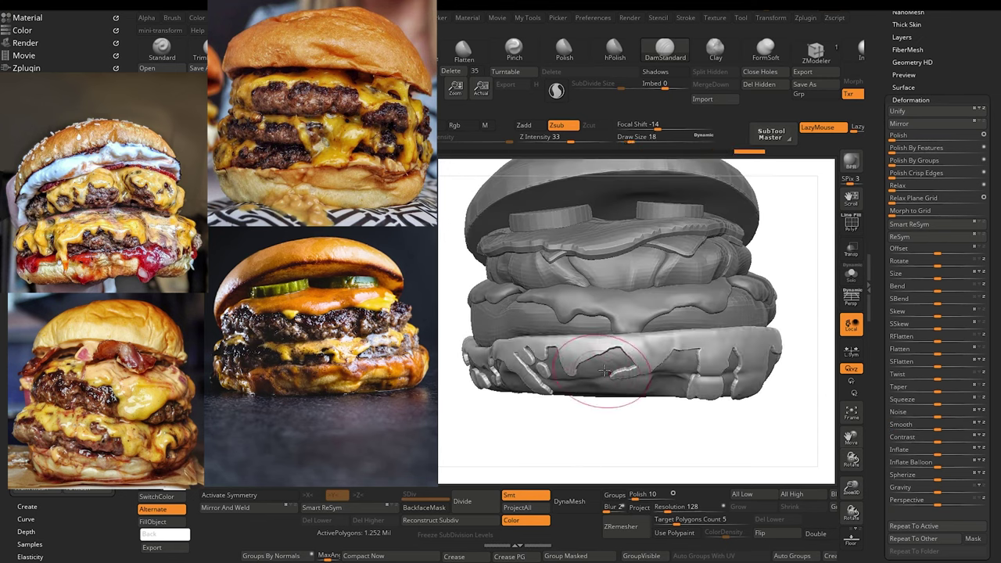
shift+drag(644, 360, 617, 345)
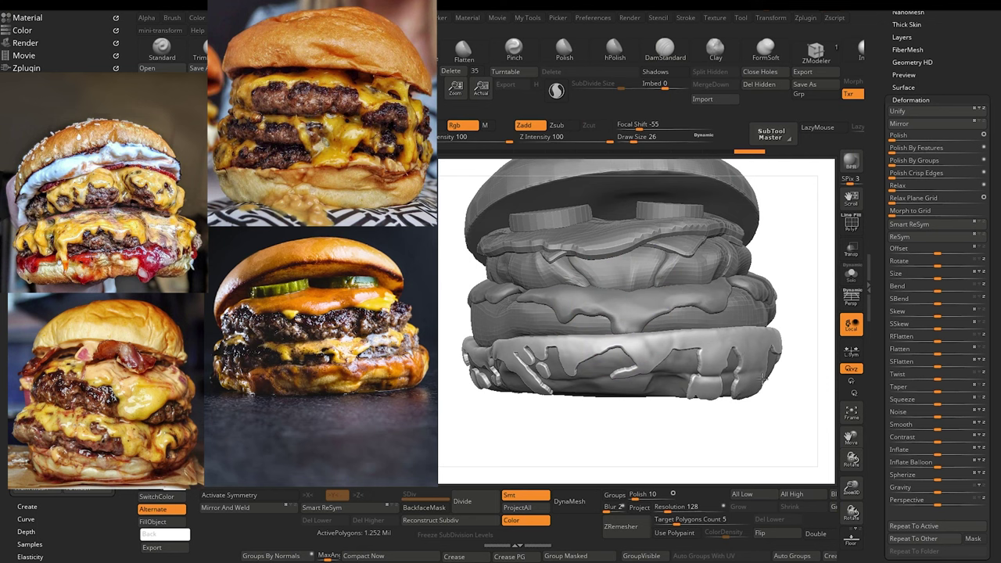
shift+drag(761, 379, 775, 325)
drag(535, 437, 571, 430)
shift+drag(564, 367, 503, 372)
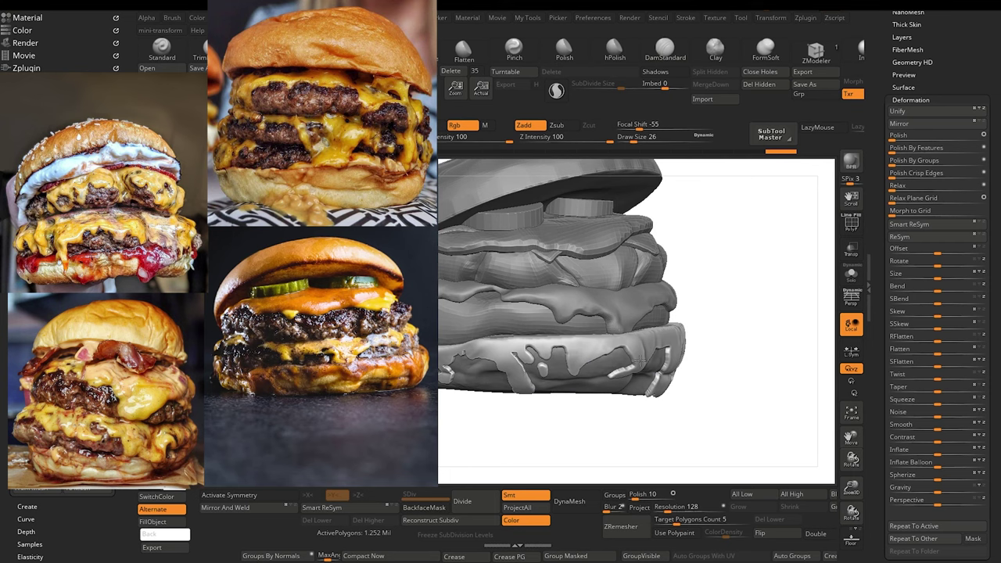
Step: Smooth the small sauce patches and drip edges farther around the bun's side at draw size 26
drag(564, 451, 634, 433)
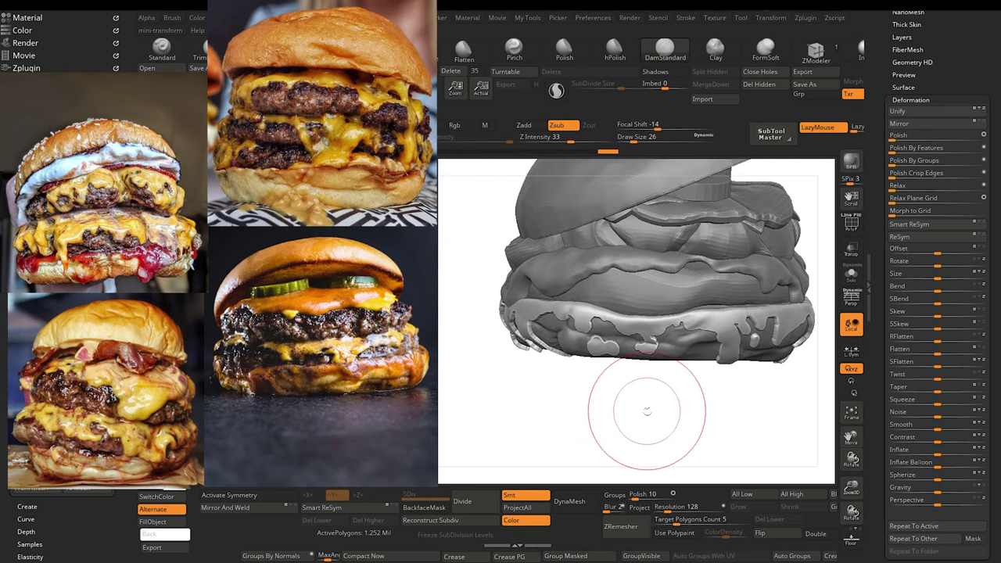
key(shift)
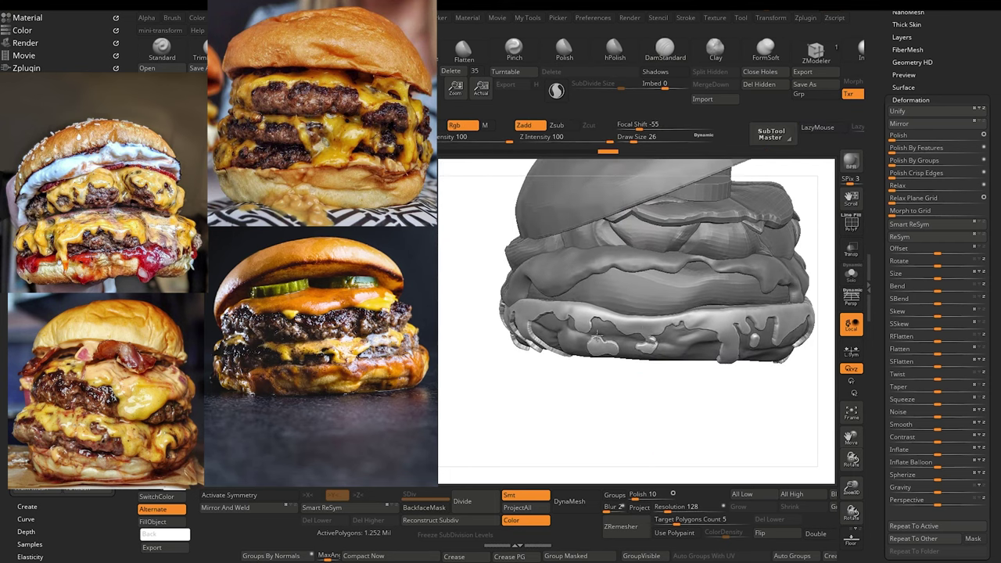
shift+drag(540, 338, 535, 345)
drag(533, 429, 598, 418)
shift+drag(568, 347, 478, 325)
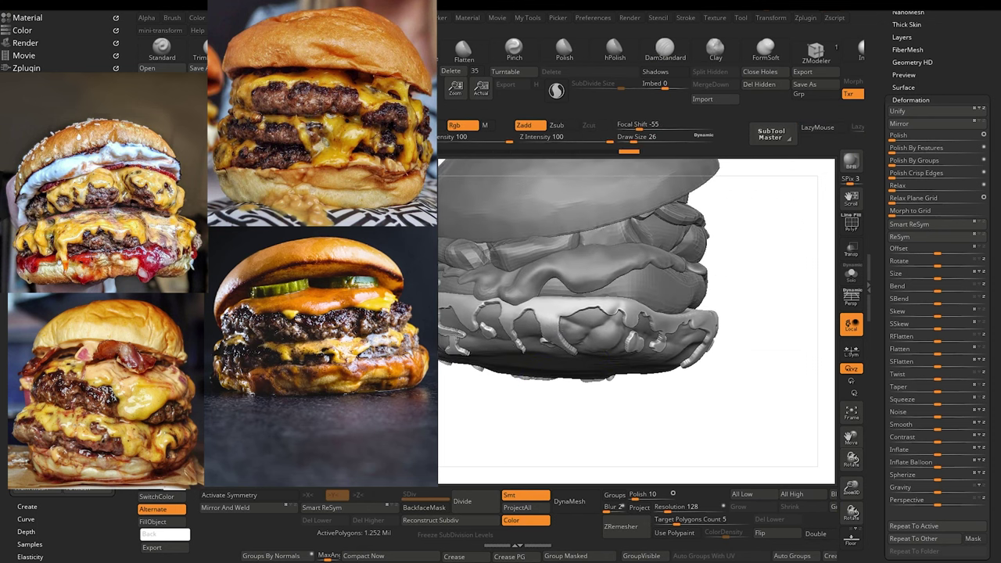
Step: Smooth the long sauce drips and rim around the burger's back at draw size 26
drag(528, 431, 538, 463)
drag(506, 426, 695, 409)
drag(571, 422, 582, 406)
shift+drag(665, 319, 656, 301)
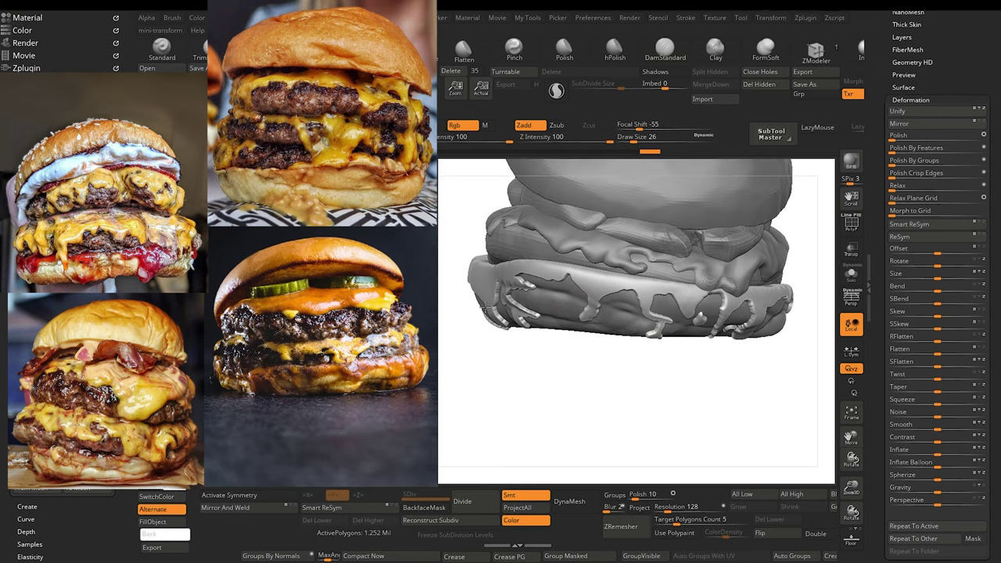
drag(512, 409, 570, 419)
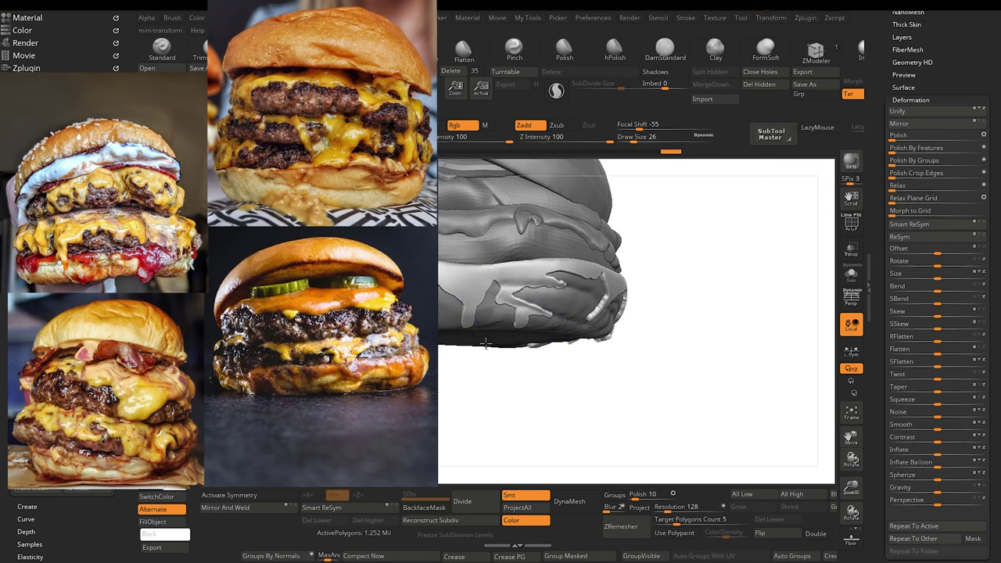
drag(502, 405, 644, 437)
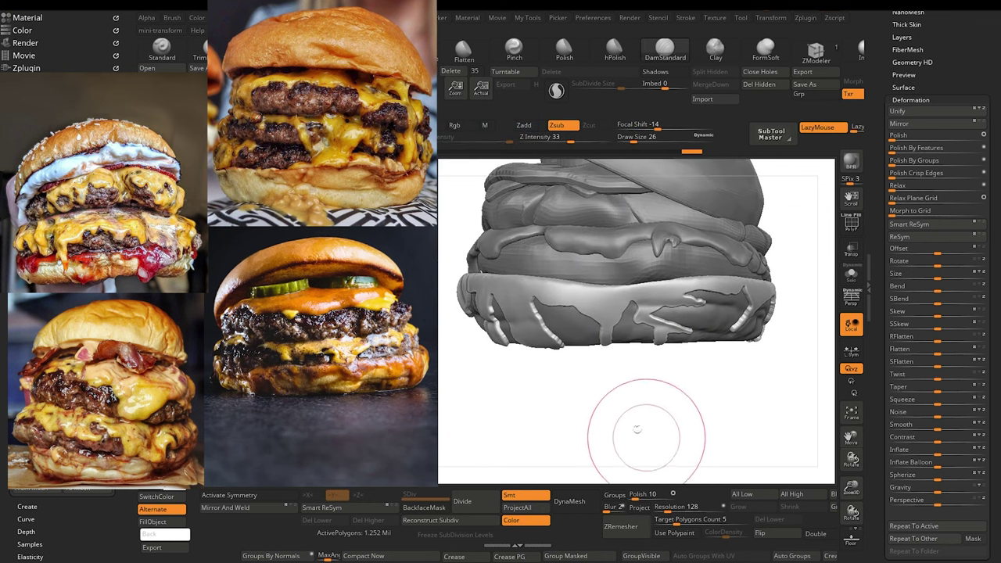
Step: Smooth the thin sauce drips and their lower edges around the lower bun's outer sides at draw size 26
key(shift)
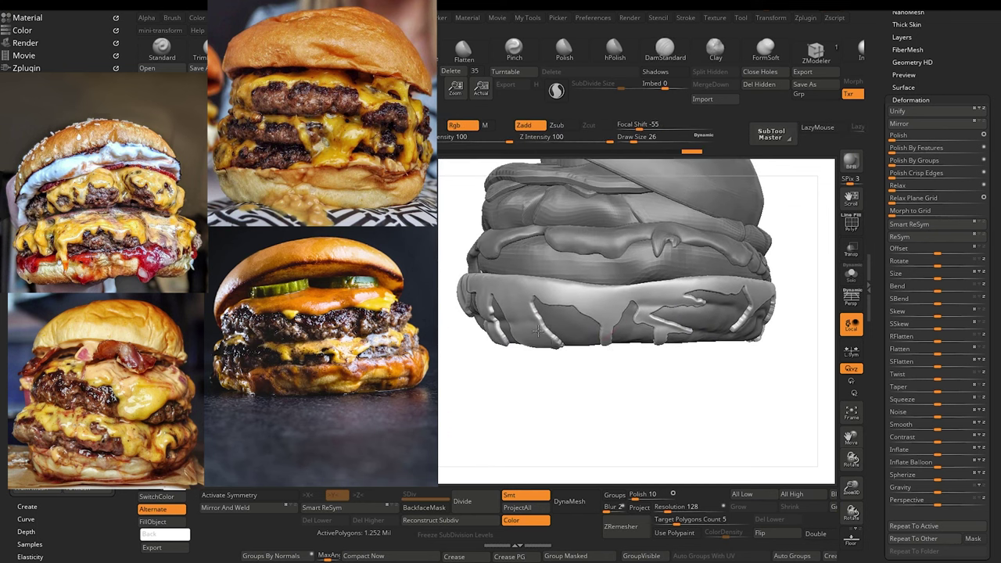
shift+drag(538, 330, 551, 342)
drag(536, 423, 565, 431)
shift+drag(486, 341, 468, 344)
mouse_move(494, 396)
mouse_down()
mouse_move(489, 403)
mouse_move(680, 420)
mouse_up()
mouse_move(566, 414)
mouse_down()
mouse_move(554, 423)
mouse_move(561, 415)
mouse_up()
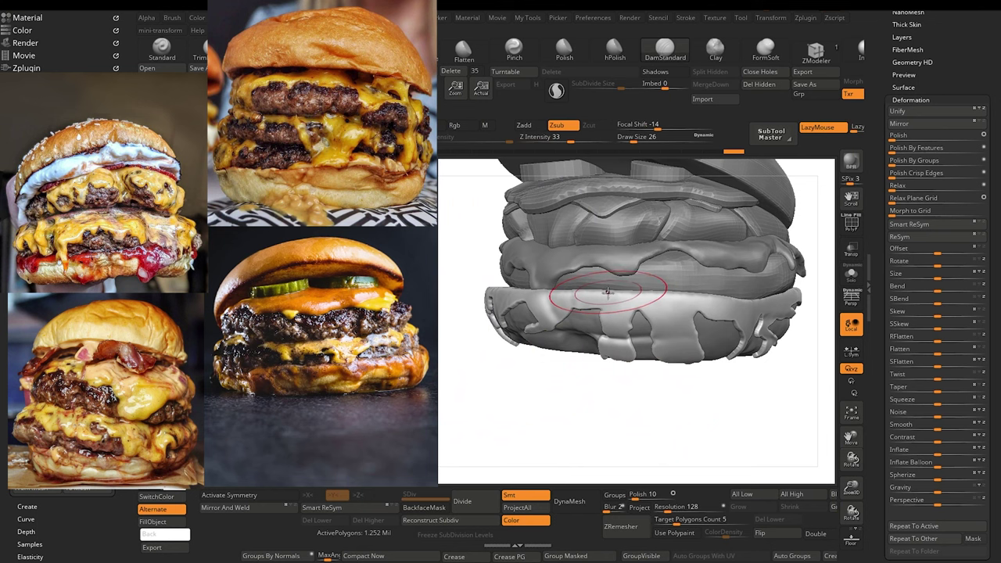
key(shift)
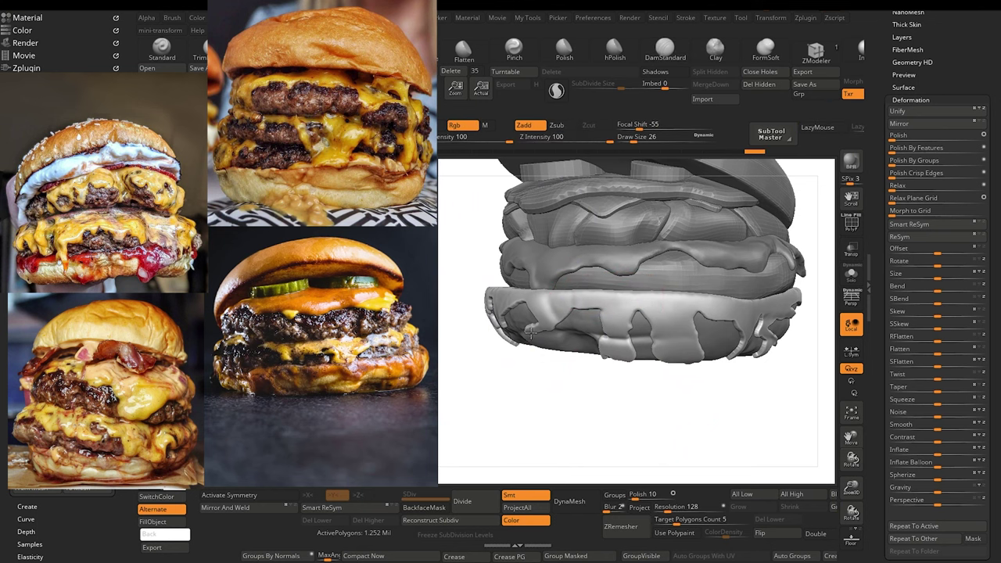
shift+drag(531, 332, 516, 328)
drag(500, 408, 576, 412)
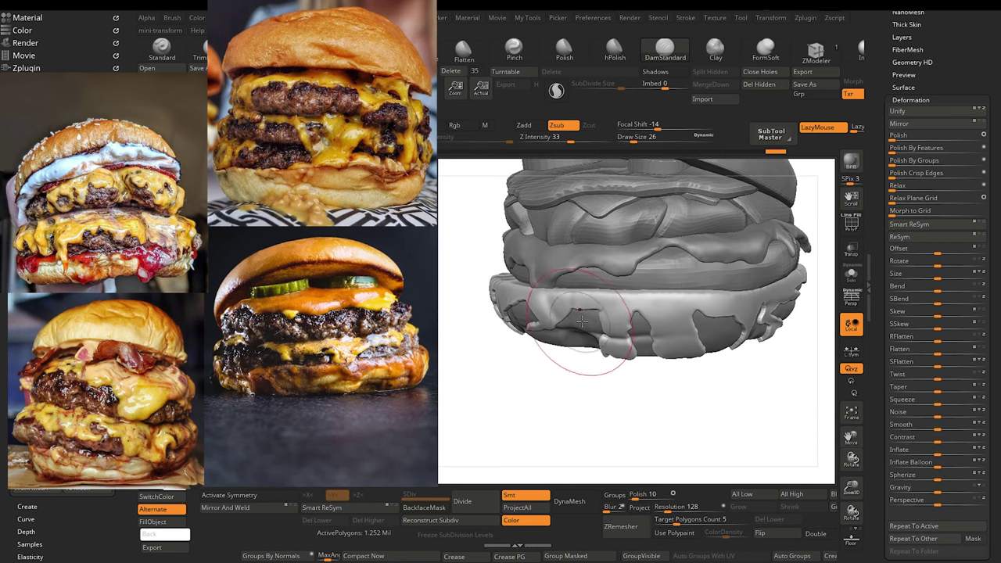
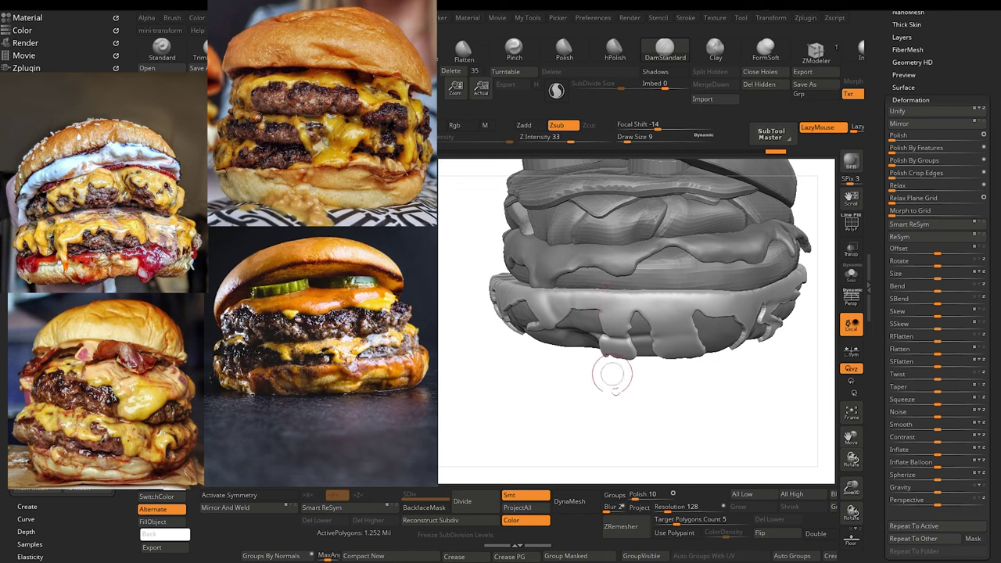
Step: Switch to the ClayBuildup brush and set its draw size to 6 for work on the sauce's drips
mouse_move(585, 428)
mouse_down()
mouse_move(615, 404)
mouse_move(538, 429)
mouse_move(555, 445)
mouse_move(522, 433)
mouse_up()
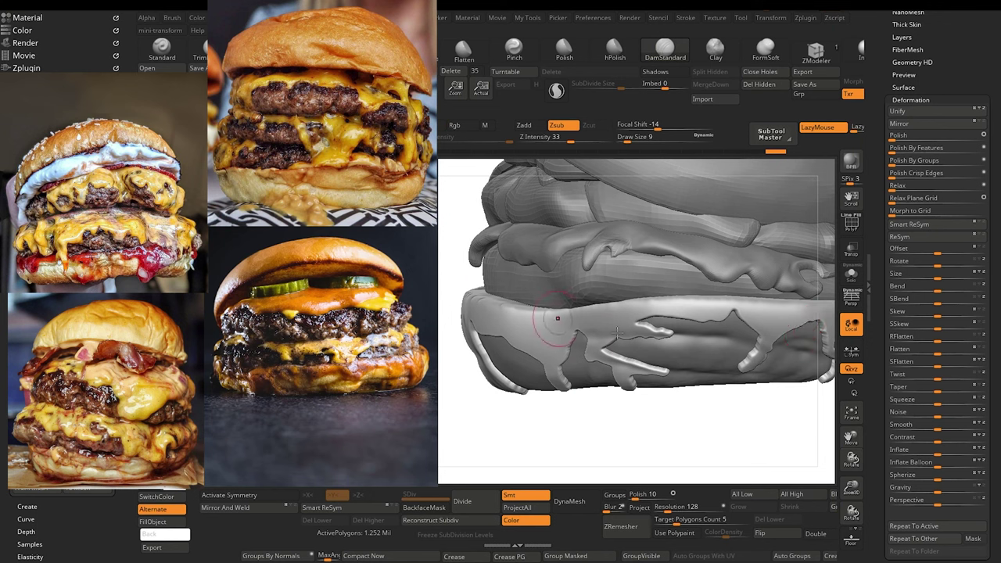
alt+drag(628, 437, 601, 420)
mouse_move(602, 420)
mouse_down()
mouse_move(587, 430)
mouse_move(579, 423)
mouse_move(607, 437)
mouse_move(622, 470)
mouse_up()
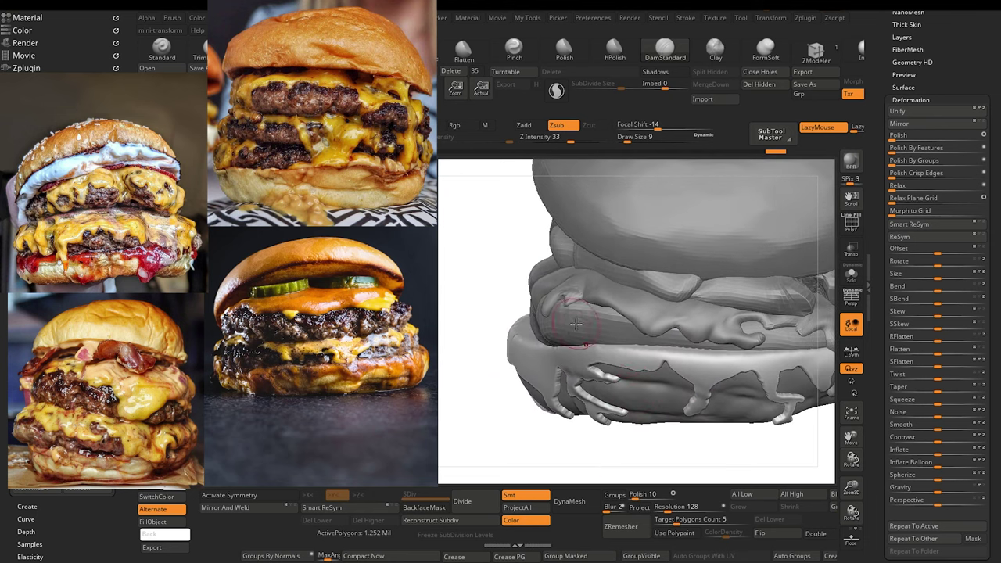
mouse_move(581, 440)
alt+mouse_down()
mouse_move(560, 439)
mouse_move(590, 420)
mouse_move(609, 440)
mouse_move(591, 445)
mouse_move(576, 424)
mouse_move(524, 409)
mouse_move(565, 437)
mouse_move(529, 402)
mouse_move(547, 429)
mouse_move(551, 416)
mouse_move(539, 440)
mouse_move(572, 433)
mouse_move(491, 372)
mouse_move(600, 423)
mouse_move(601, 471)
alt+mouse_up()
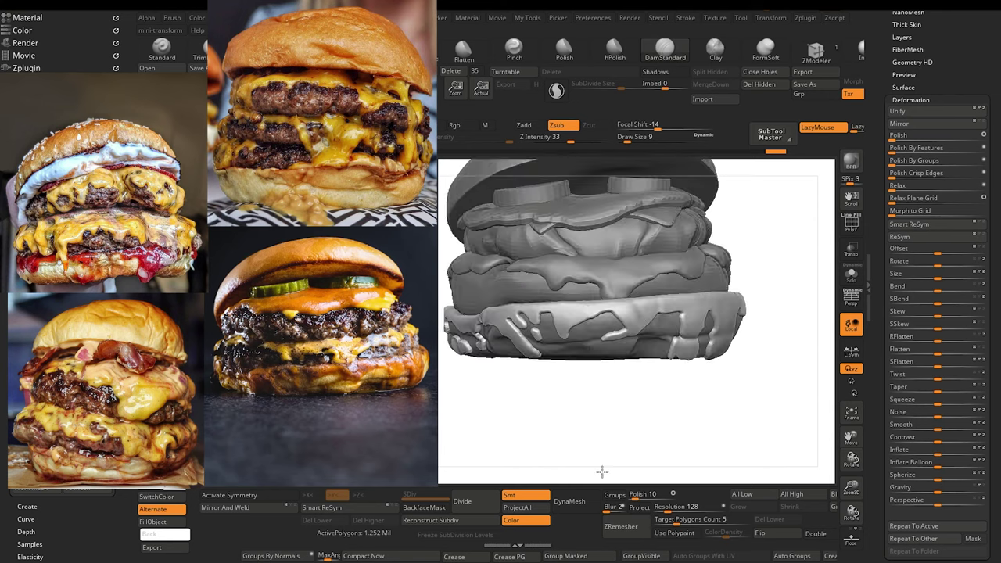
drag(551, 425, 587, 456)
key(b)
key(c)
key(b)
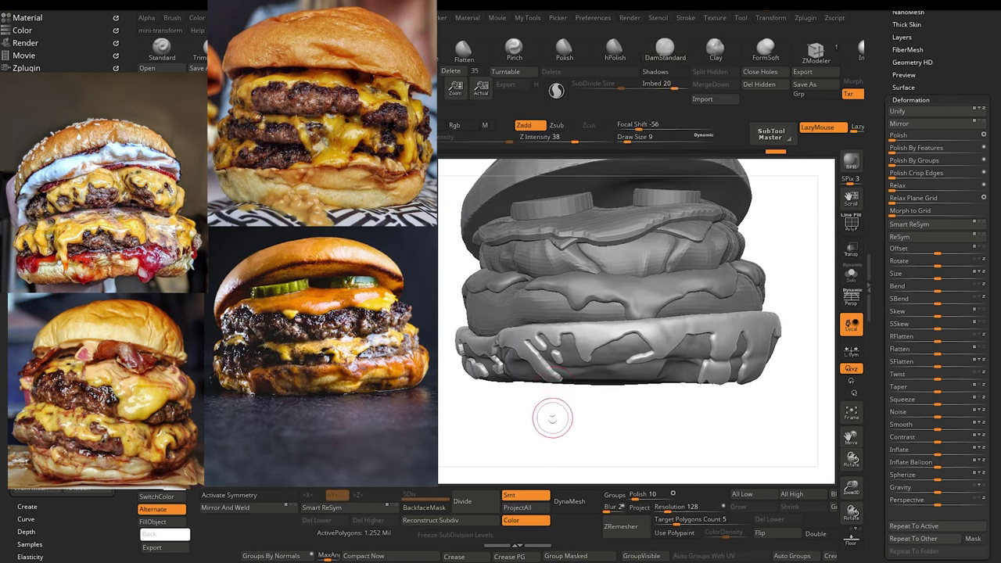
alt+drag(550, 422, 562, 439)
key([)
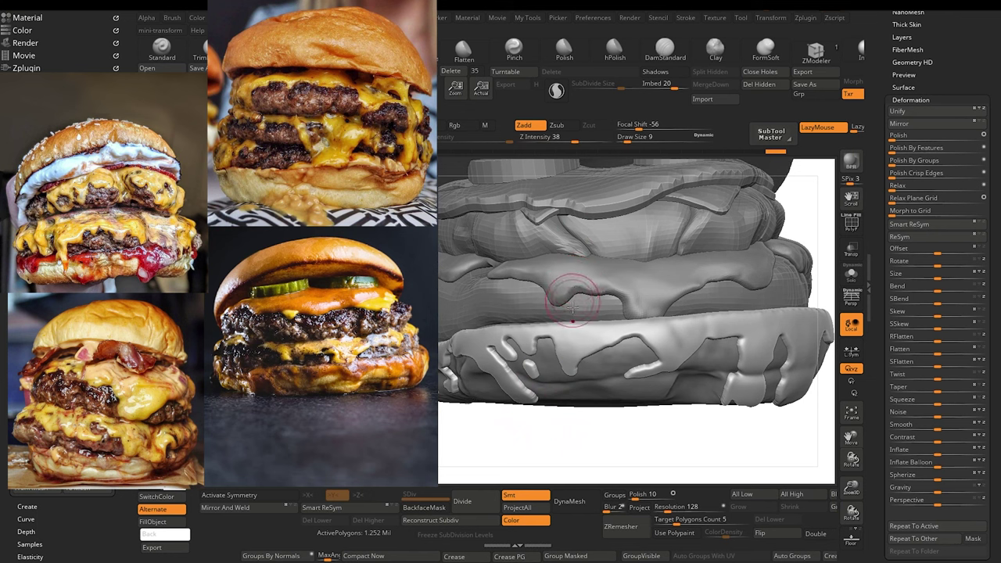
key(bracketleft)
drag(564, 317, 566, 344)
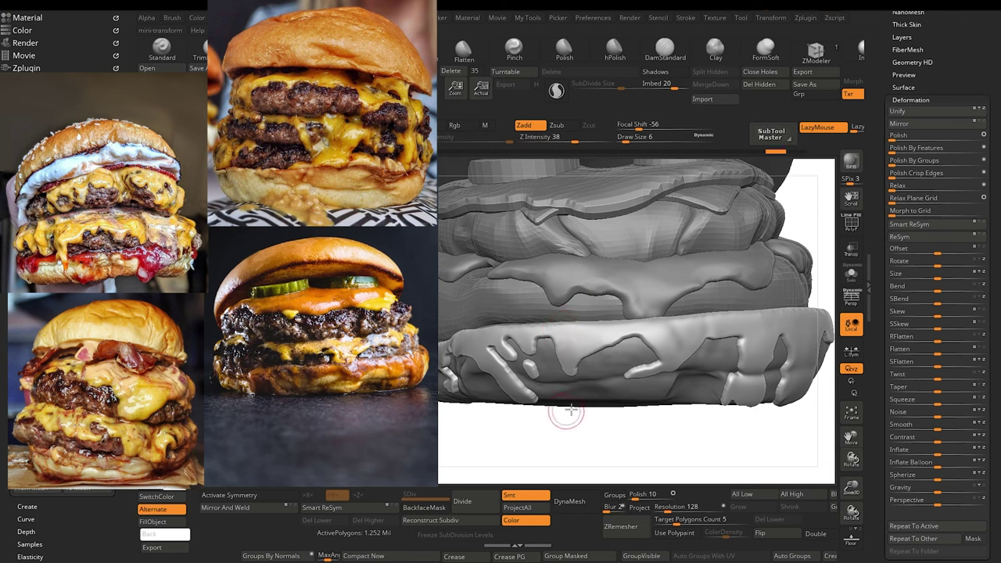
Step: Try remeshing the sauce with DynaMesh at resolutions 80 and 288
click(660, 508)
text(80)
key(Return)
click(577, 502)
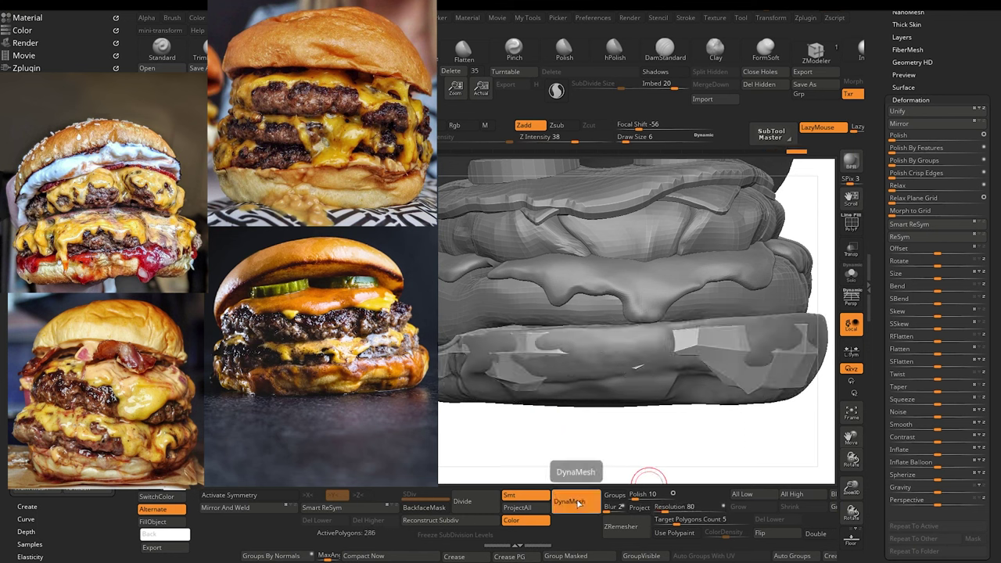
key(ctrl+z)
click(669, 506)
text(288)
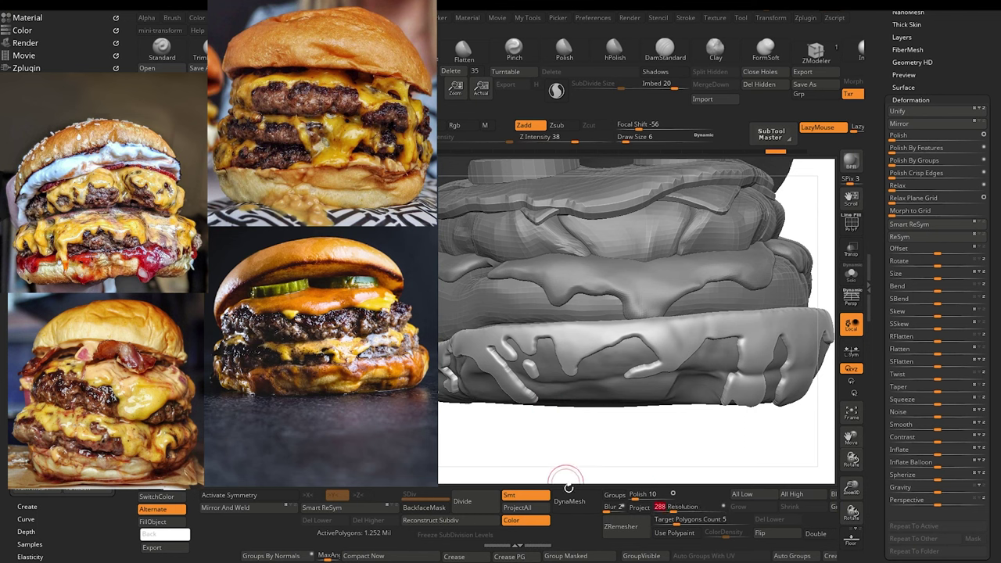
key(Return)
click(579, 504)
key(ctrl+z)
Step: Try remeshing the sauce with DynaMesh at resolutions 728 and 528
click(685, 508)
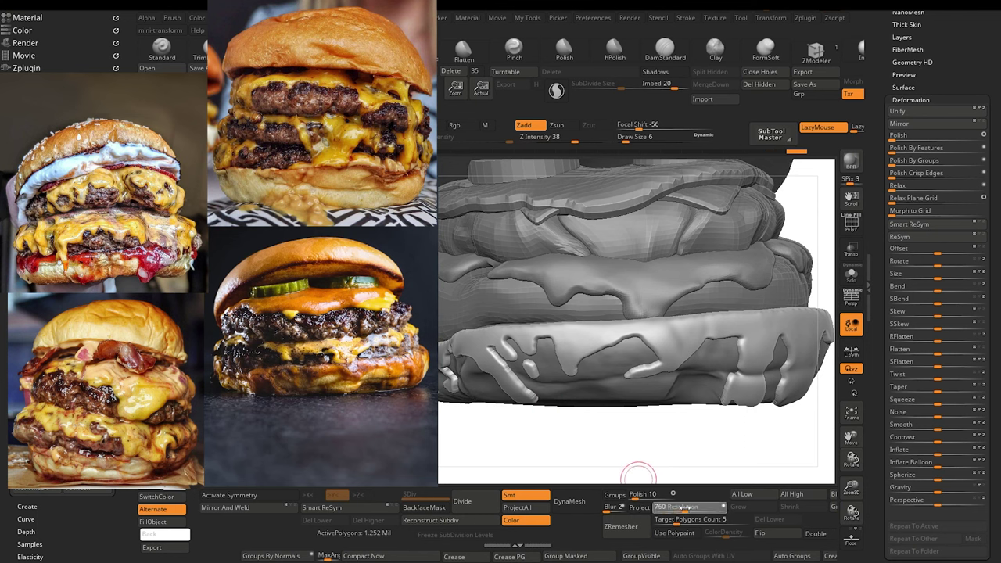
drag(683, 507, 678, 507)
click(577, 501)
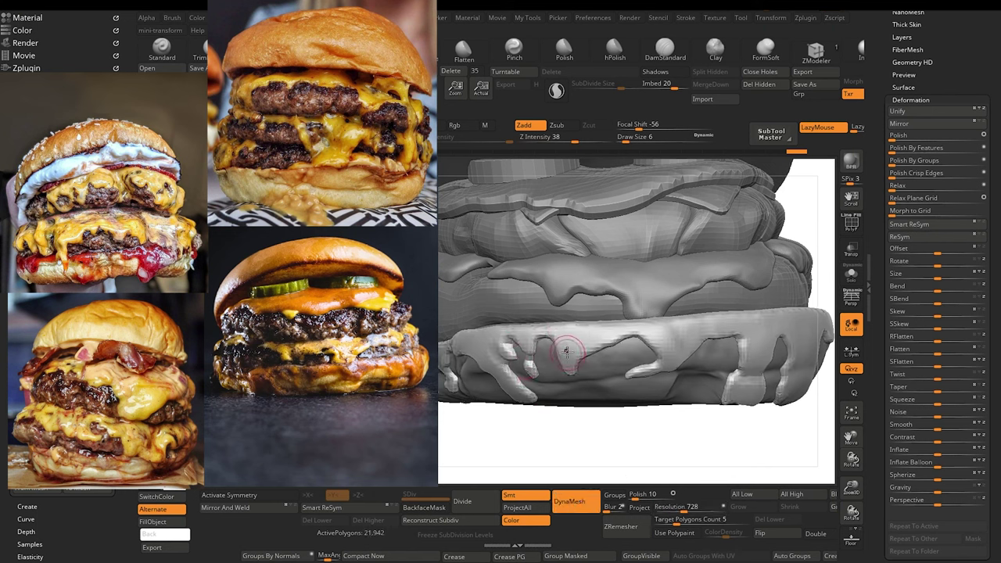
key(ctrl+z)
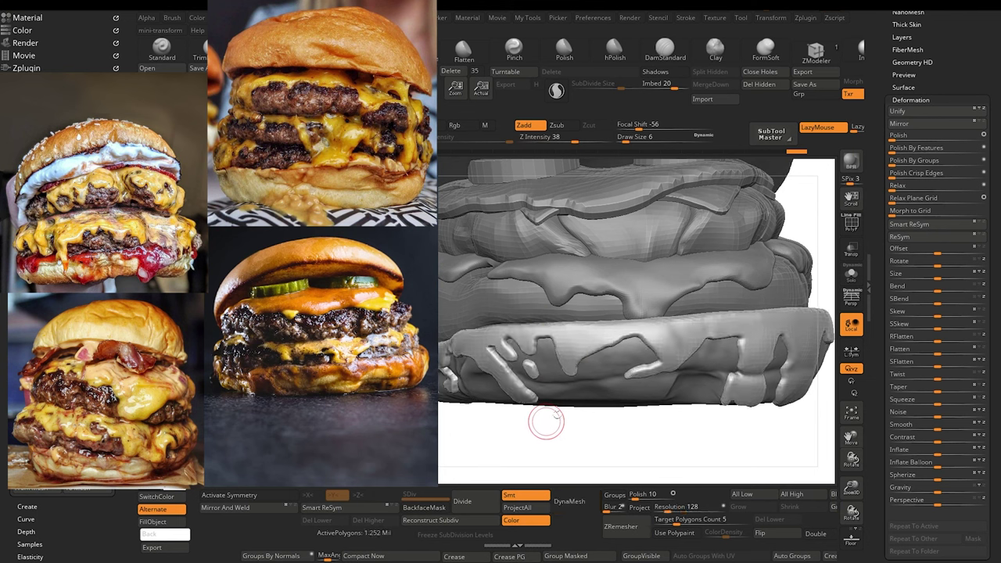
drag(676, 508, 676, 477)
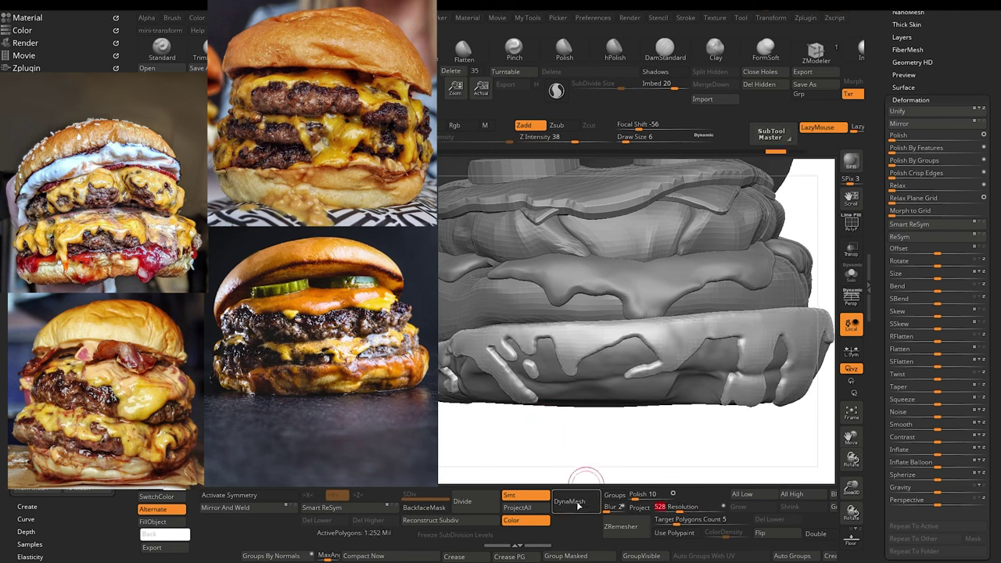
click(578, 508)
key(ctrl+z)
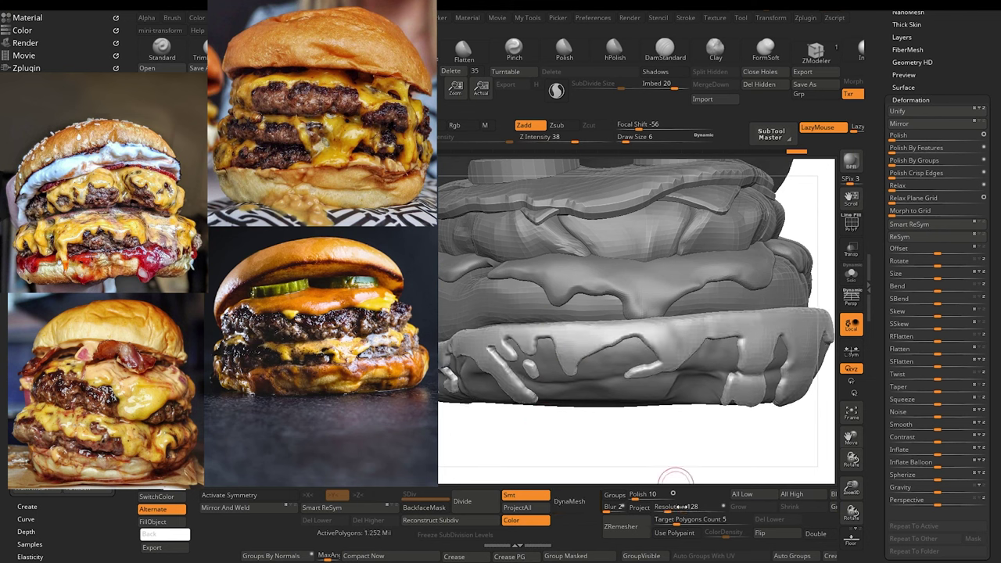
Step: Remesh the sauce with DynaMesh at resolution 1064
click(676, 508)
click(574, 502)
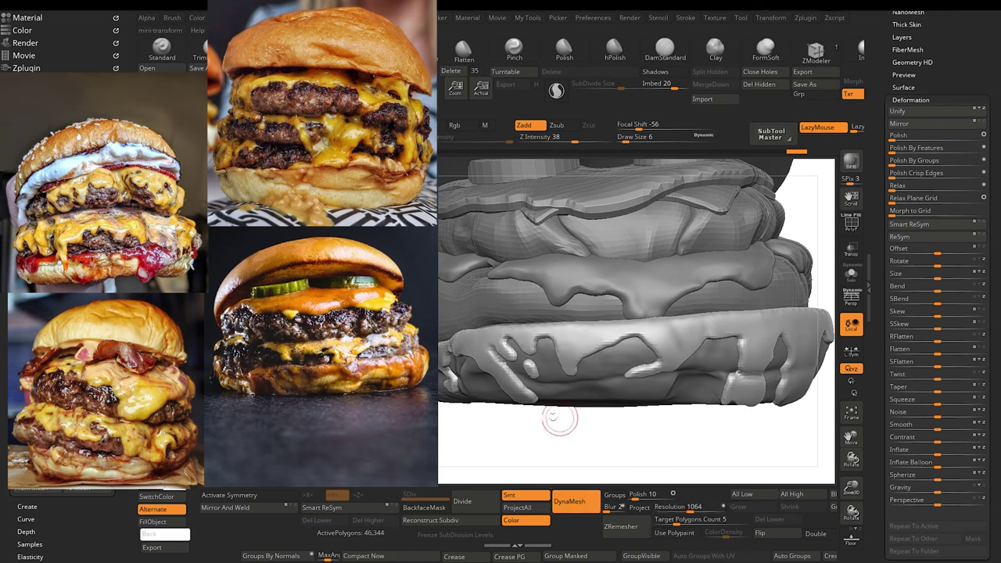
Step: Build up volume along the sauce's front rim and its curved middle drip with ClayBuildup at draw sizes 5 to 7
drag(538, 457, 552, 458)
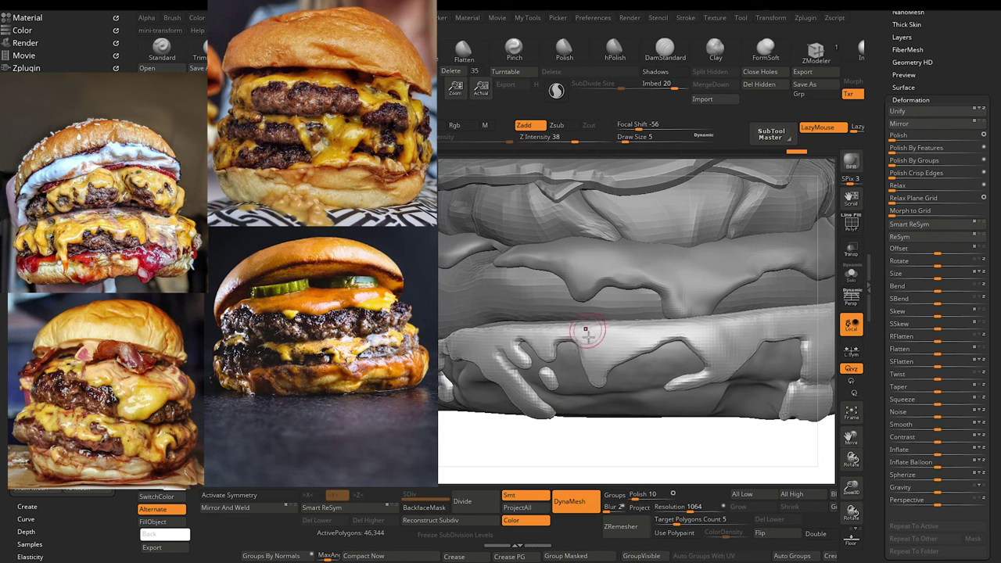
mouse_move(598, 338)
mouse_down()
mouse_move(586, 331)
mouse_move(615, 342)
mouse_move(640, 321)
mouse_up()
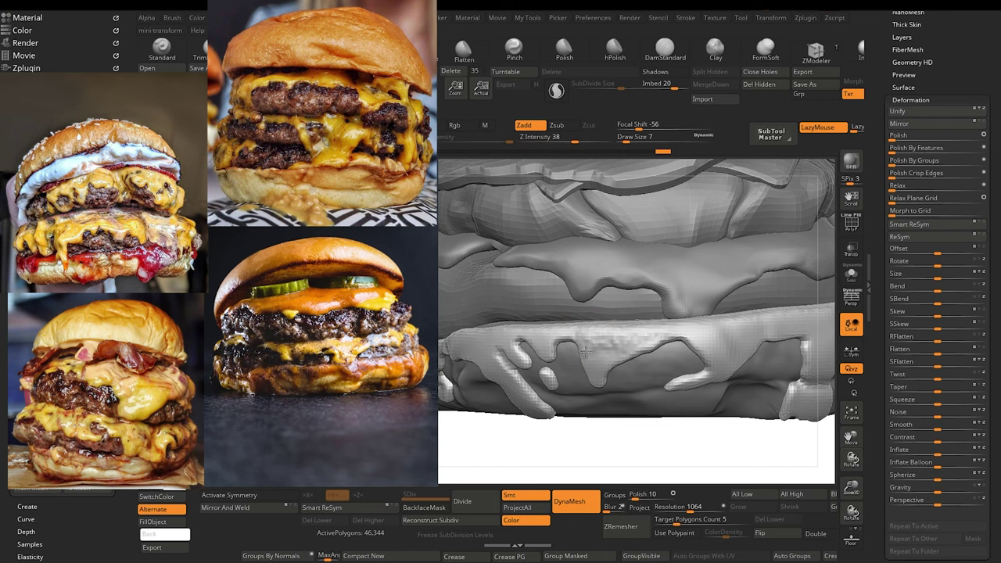
mouse_move(585, 352)
mouse_down()
mouse_move(621, 321)
mouse_move(601, 355)
mouse_move(629, 334)
mouse_up()
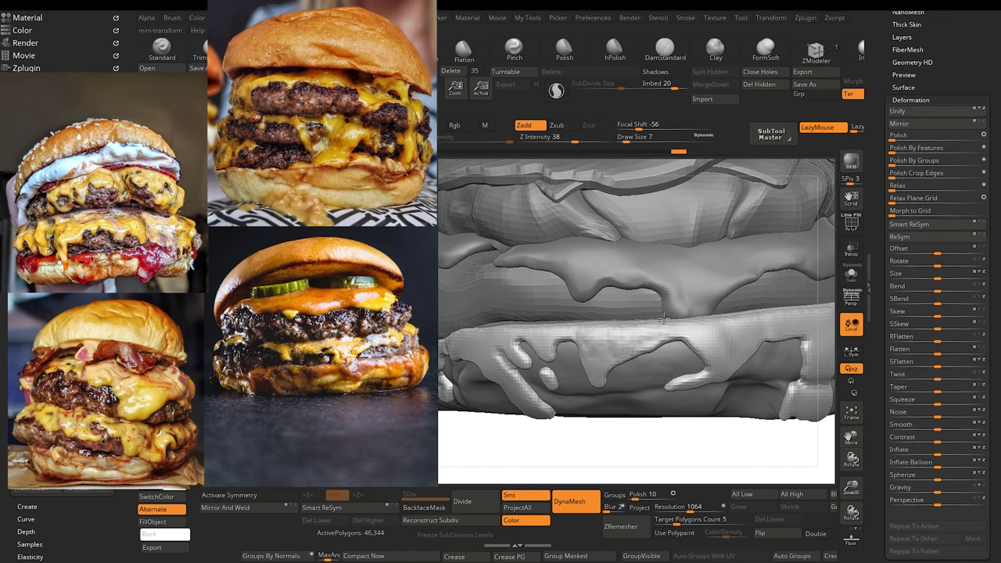
drag(662, 440, 618, 415)
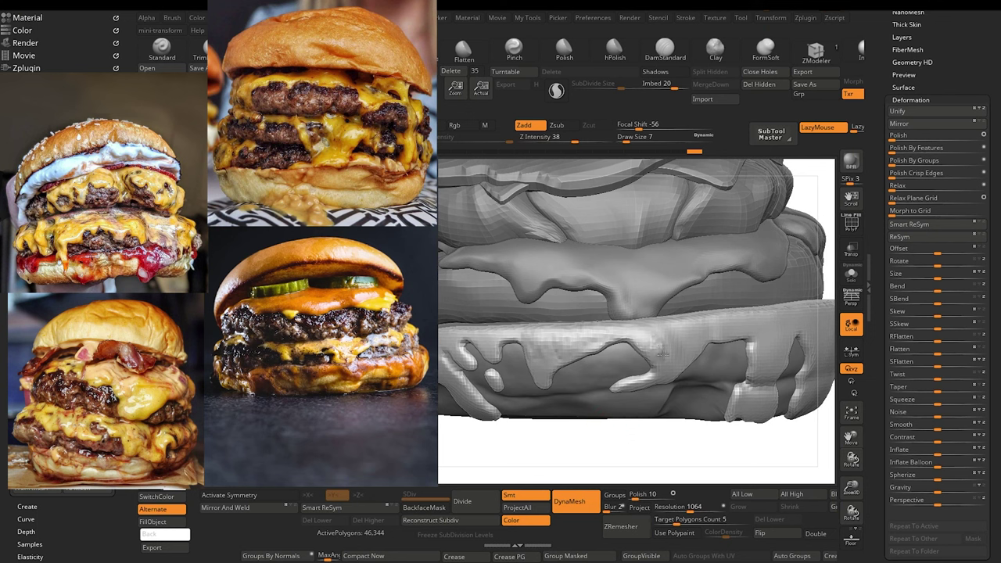
drag(659, 363, 672, 367)
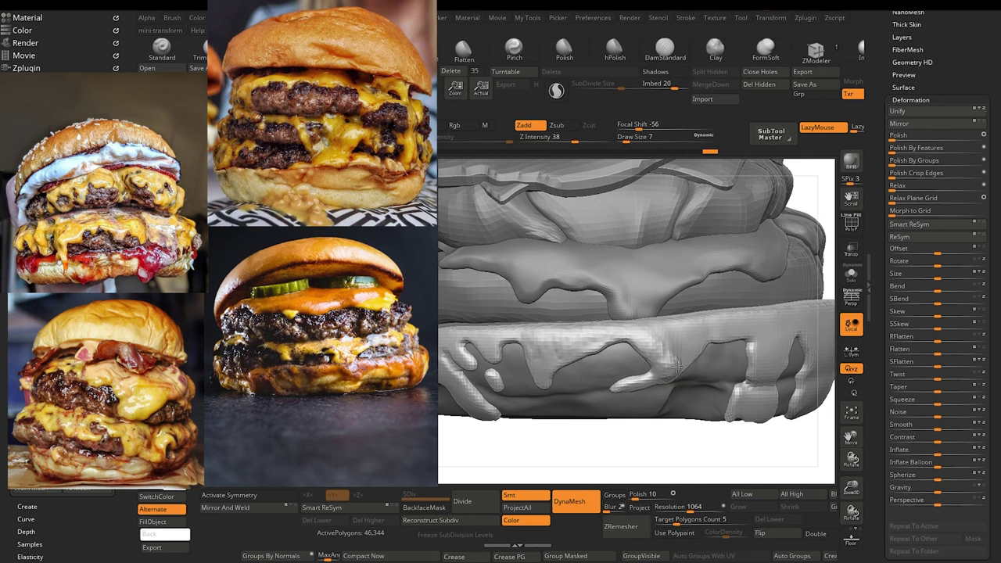
mouse_move(687, 332)
mouse_down()
mouse_move(694, 324)
mouse_move(691, 340)
mouse_up()
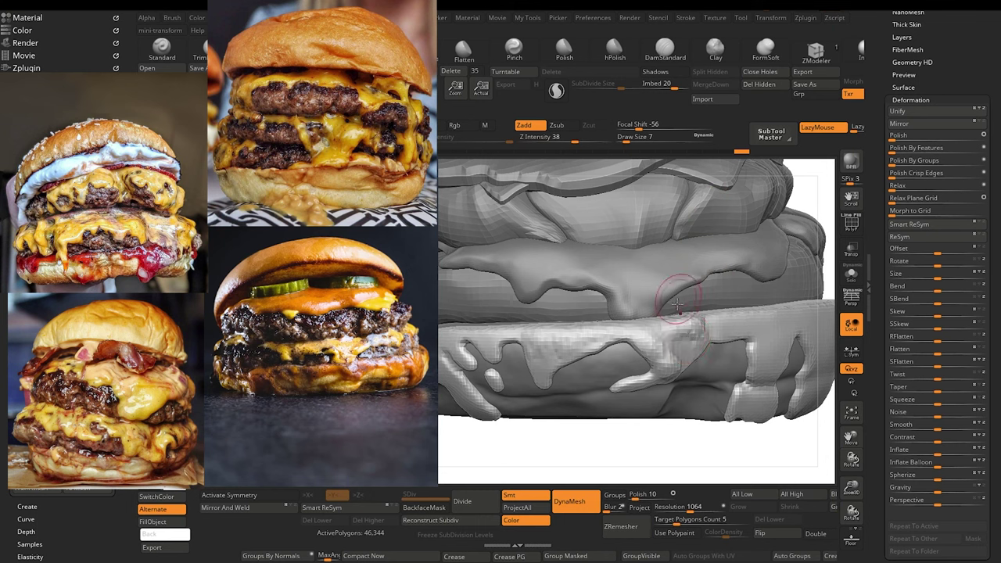
key([)
drag(638, 336, 641, 357)
Step: Select the hPolish brush and smooth the built-up clay along the sauce's front rim at draw sizes 6 and 7
alt+drag(684, 459, 622, 457)
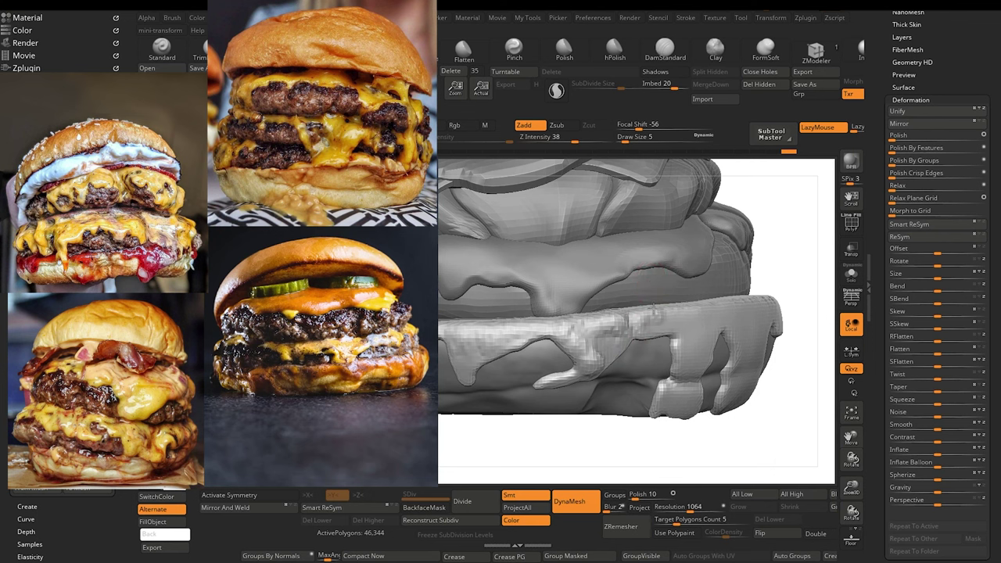
click(615, 50)
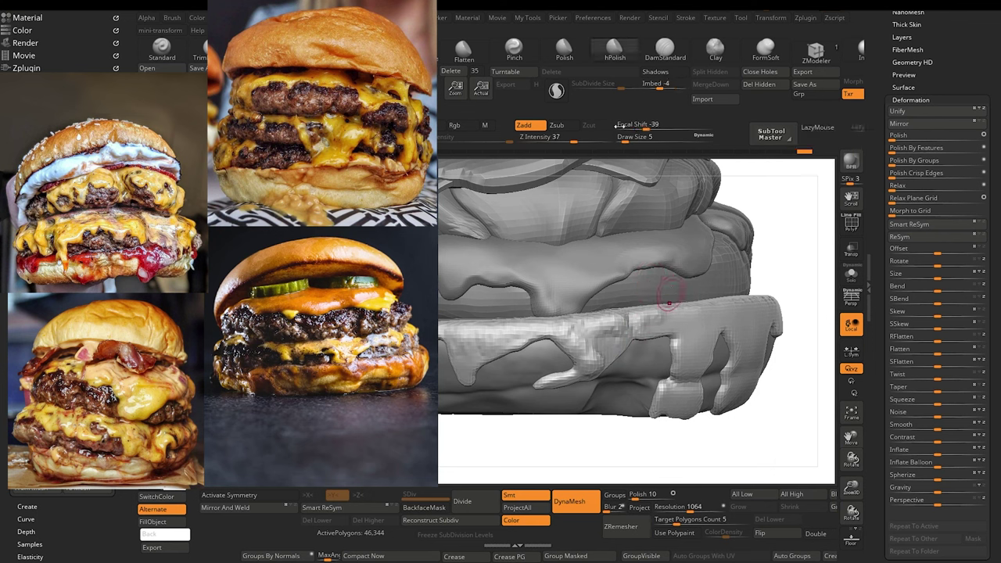
key(shift)
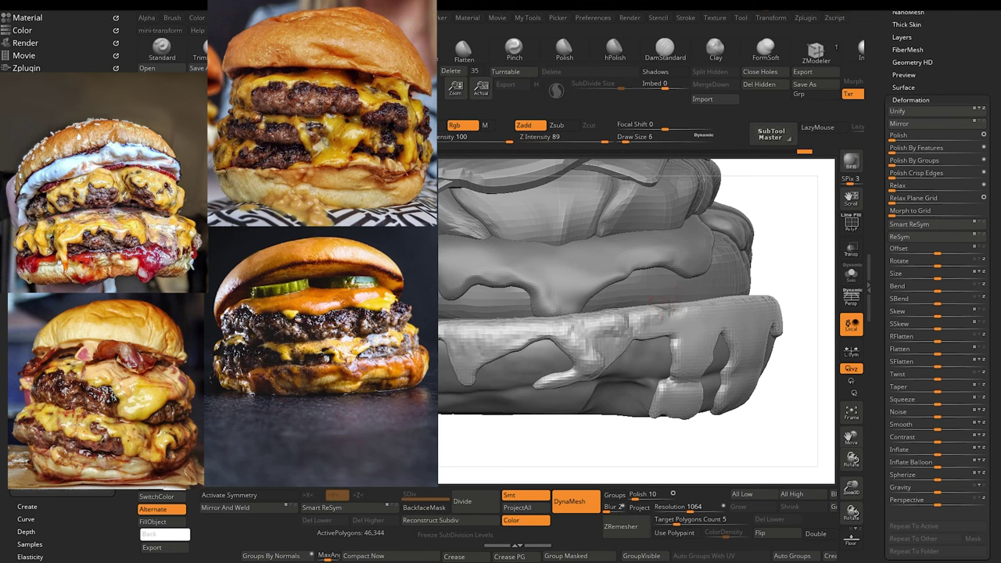
shift+drag(623, 310, 636, 308)
drag(645, 357, 644, 360)
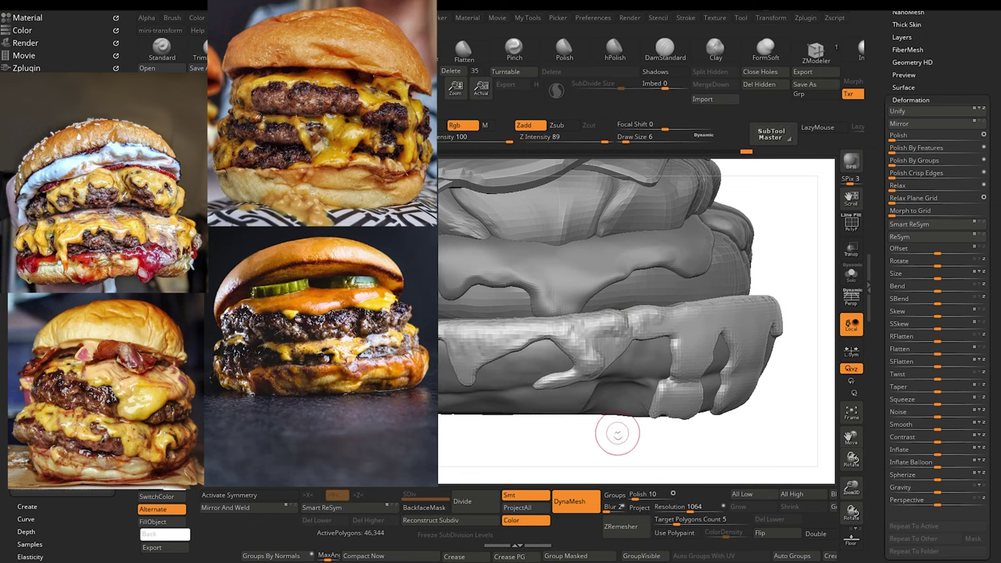
alt+drag(618, 437, 707, 430)
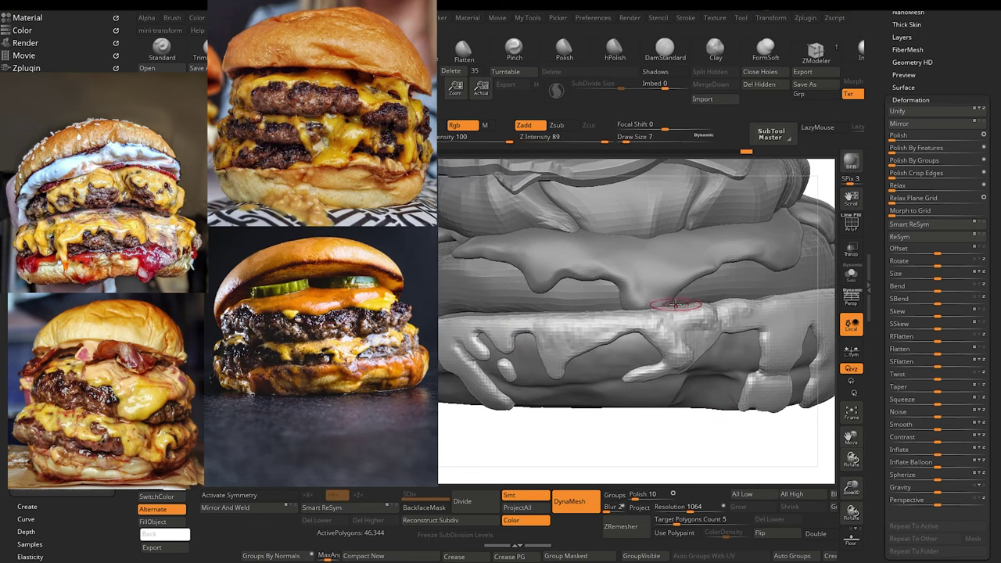
drag(678, 306, 691, 311)
drag(688, 311, 704, 311)
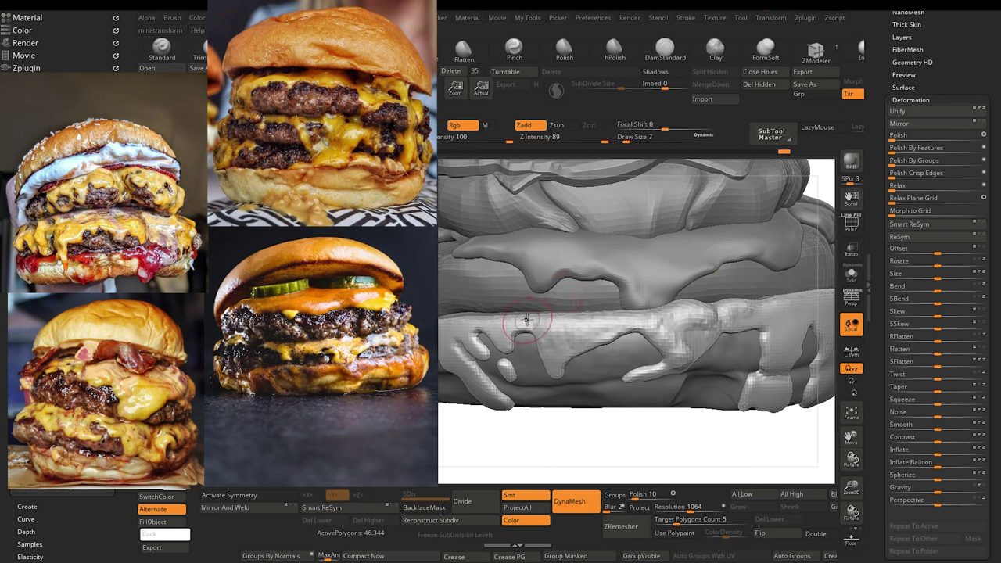
key([)
key(])
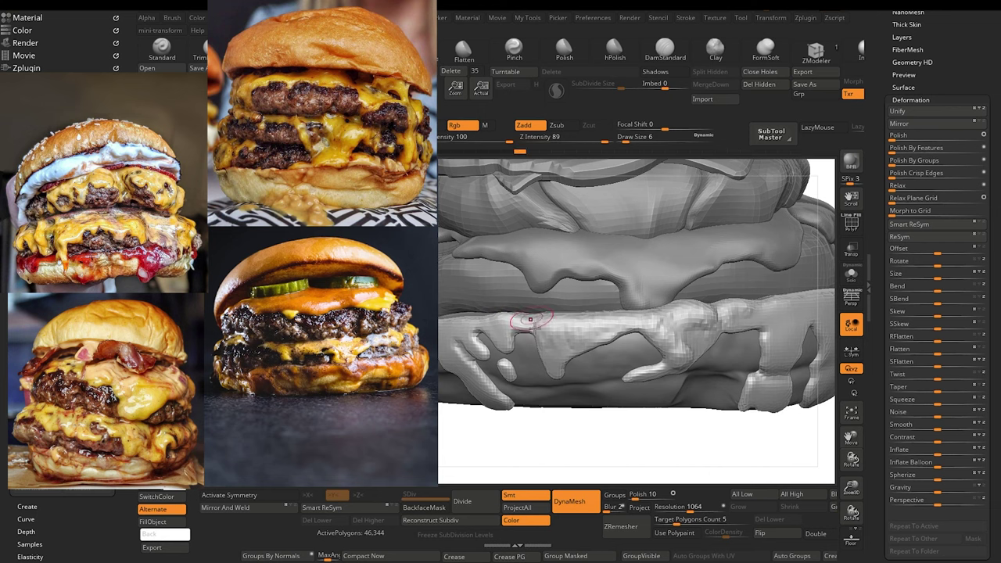
Step: Carve a crease down the long diagonal sauce drip with the DamStandard brush at draw size 6
drag(556, 449, 607, 413)
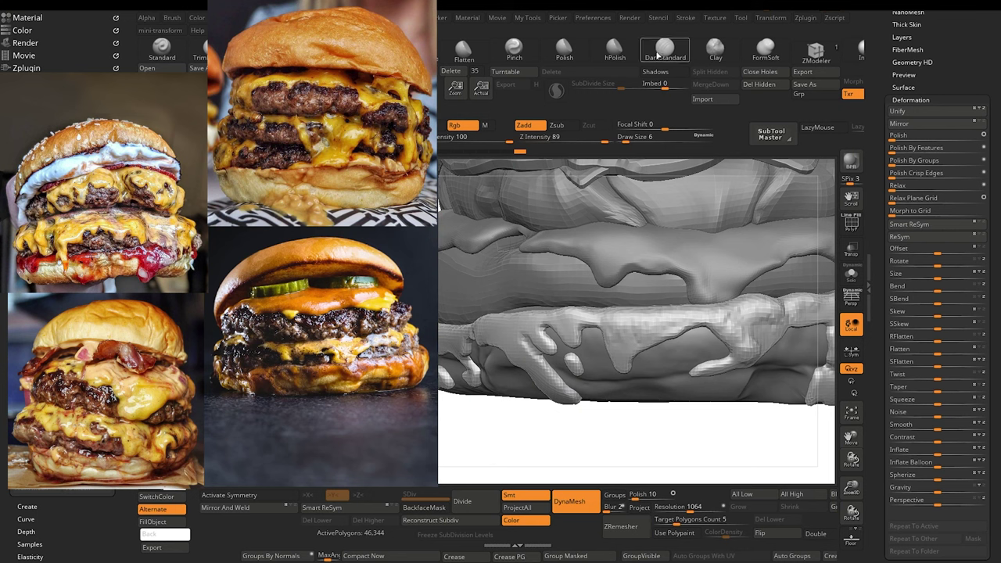
click(665, 51)
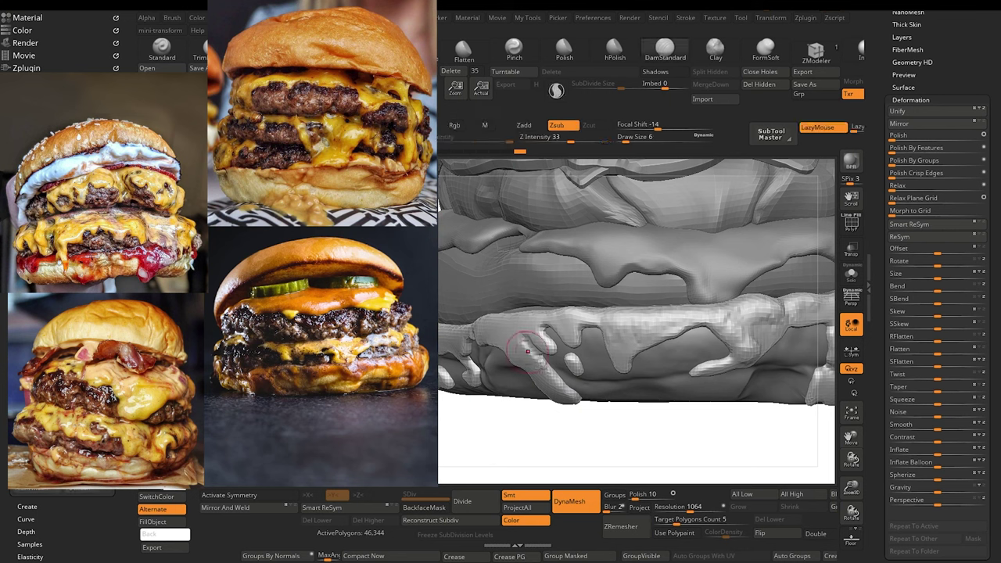
drag(499, 325, 550, 384)
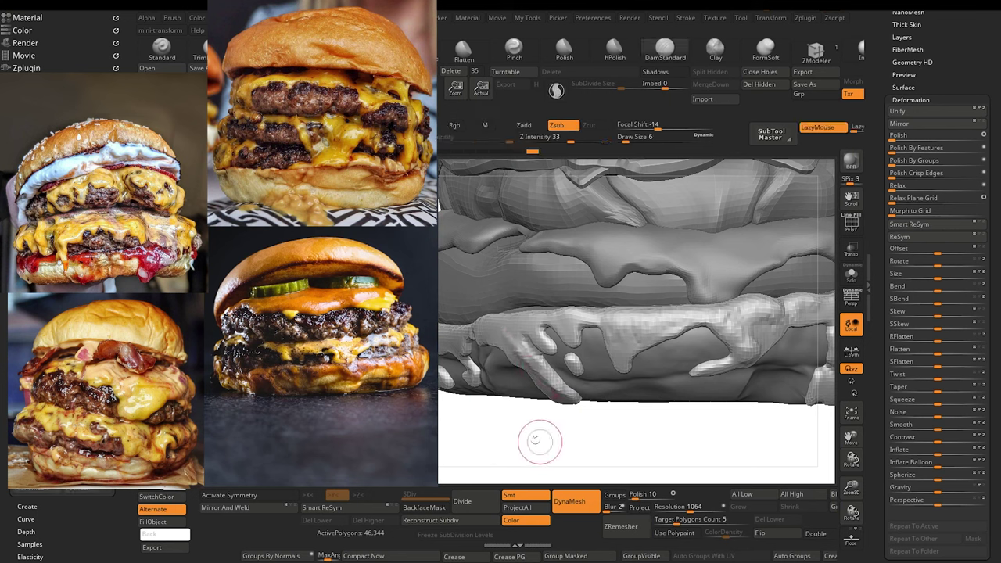
Step: Build up clay along the sauce's front rim and down its wide stubby drip with the ClayBuildup brush at draw sizes 6 and 7
drag(538, 442, 554, 434)
key(b)
key(c)
key(b)
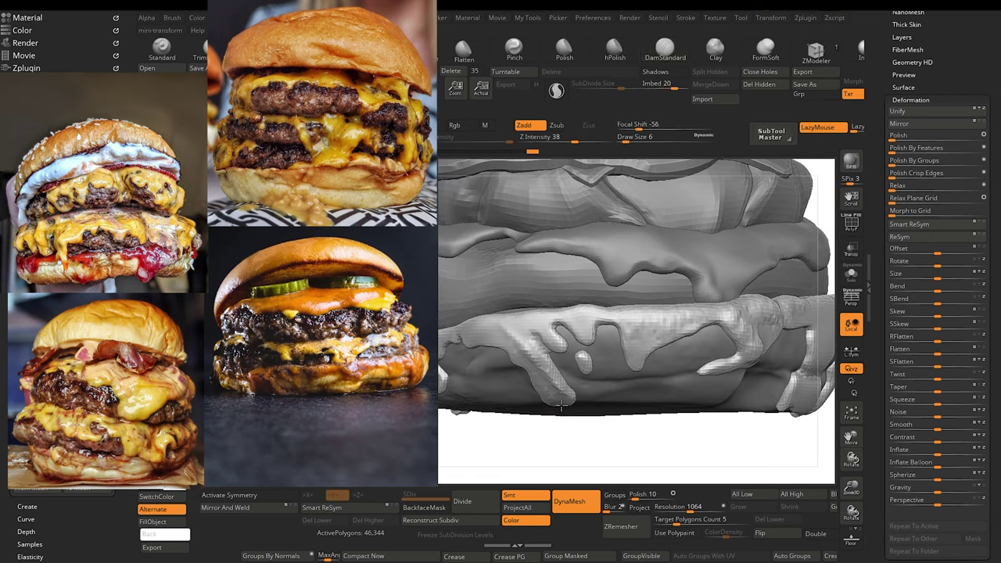
mouse_move(571, 441)
mouse_down()
mouse_move(549, 448)
mouse_move(621, 454)
mouse_move(561, 443)
mouse_move(582, 449)
mouse_up()
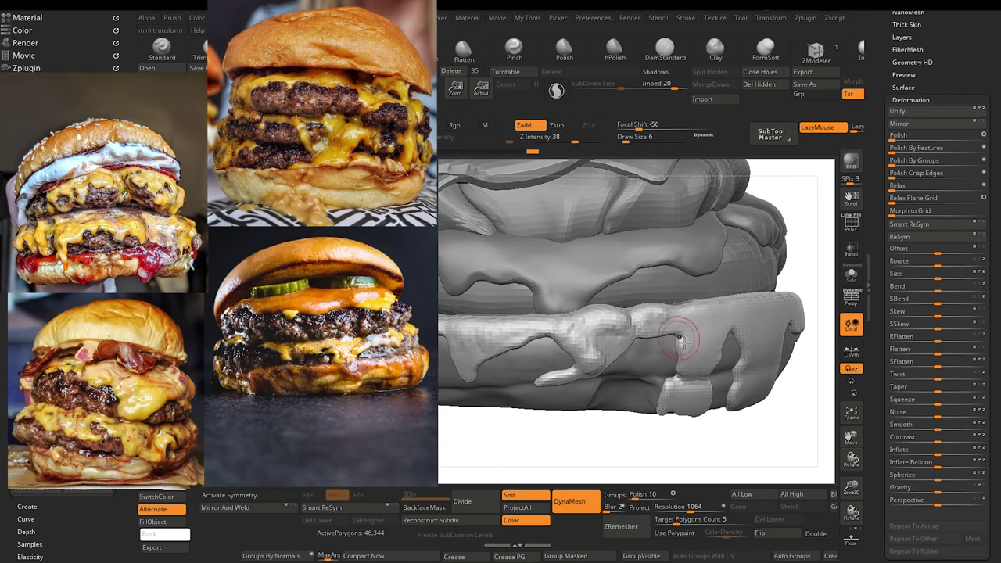
key(bracketleft)
key(bracketleft)
key(])
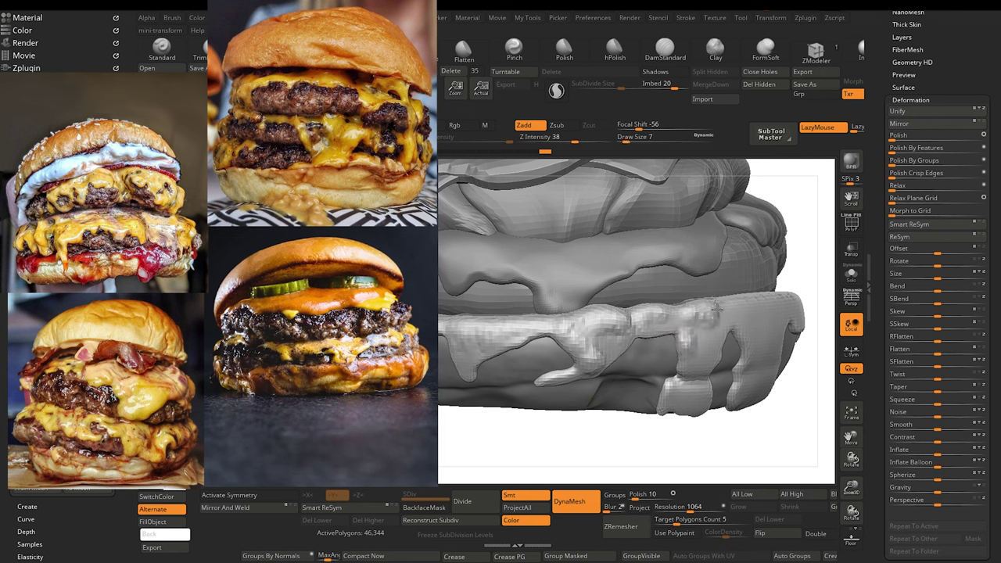
drag(722, 344, 727, 317)
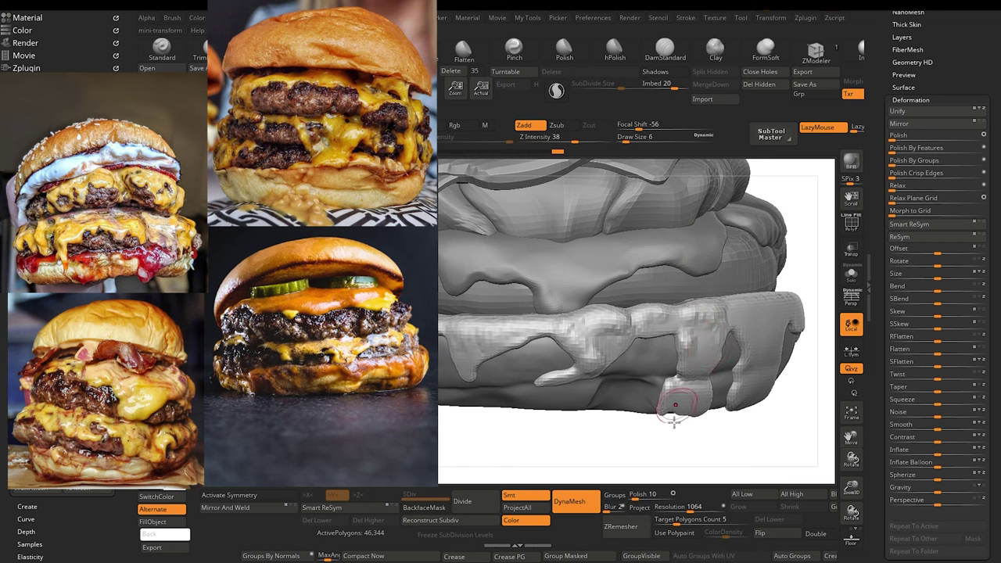
mouse_move(656, 455)
mouse_down()
mouse_move(661, 472)
mouse_move(653, 447)
mouse_up()
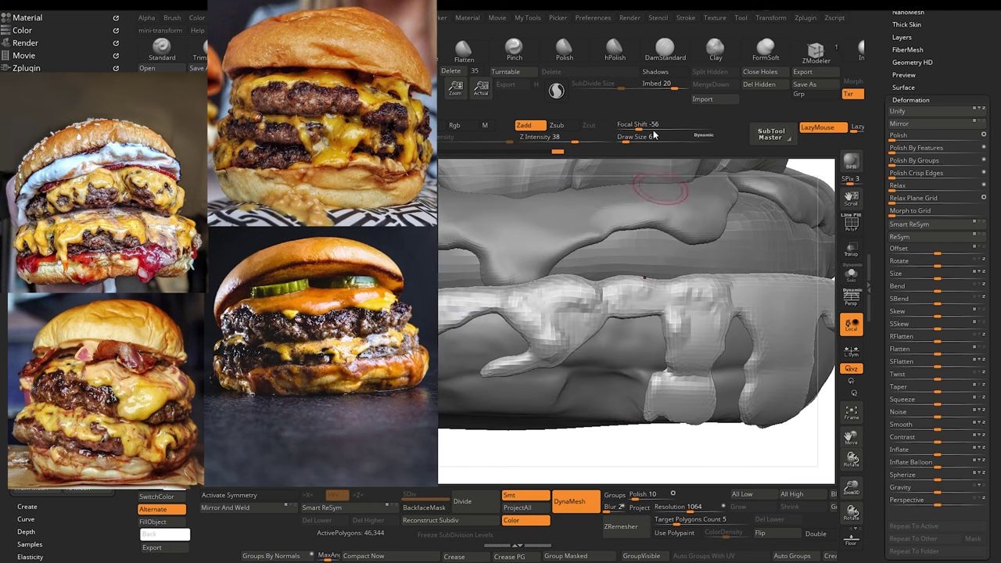
Step: Carve a groove into the stubby drip's lower blob with DamStandard, then build it up with ClayBuildup at draw size 5 and smooth it
click(665, 52)
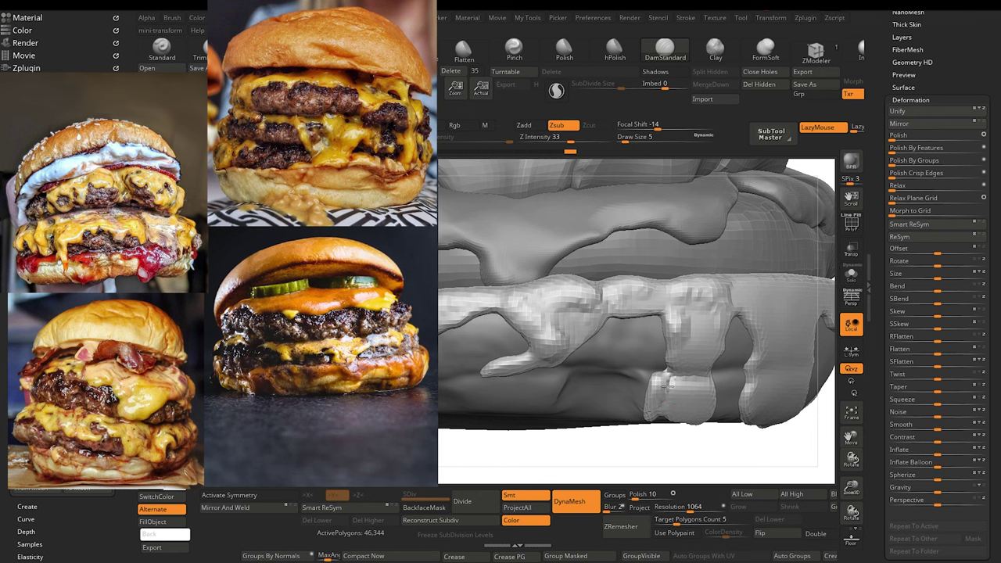
key(b)
key(c)
key(b)
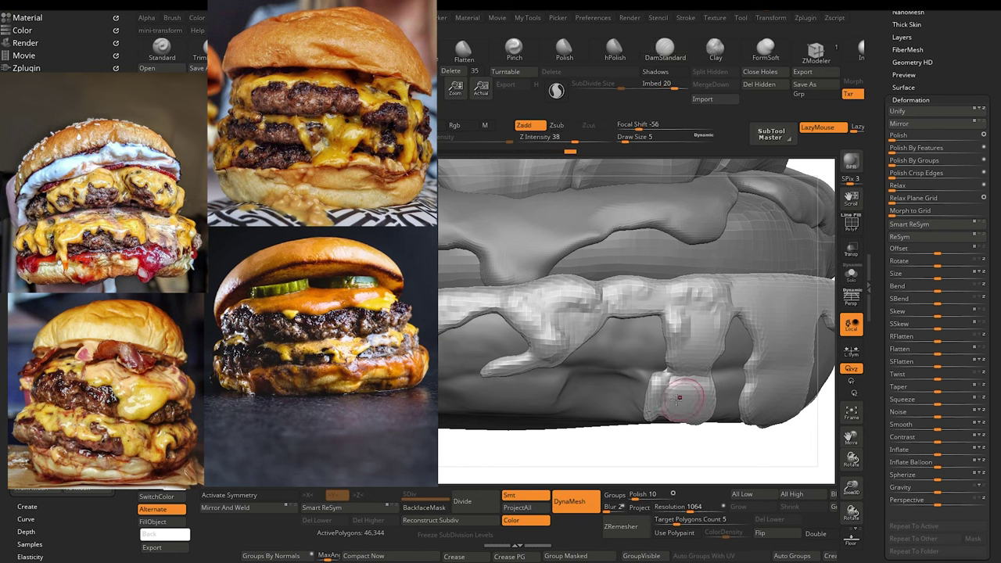
drag(675, 409, 665, 423)
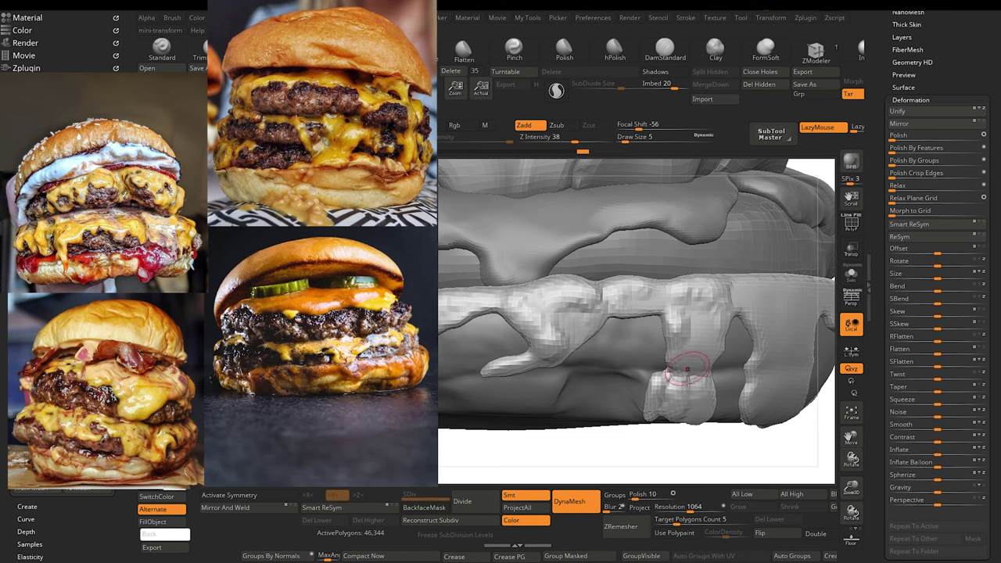
drag(702, 449, 662, 416)
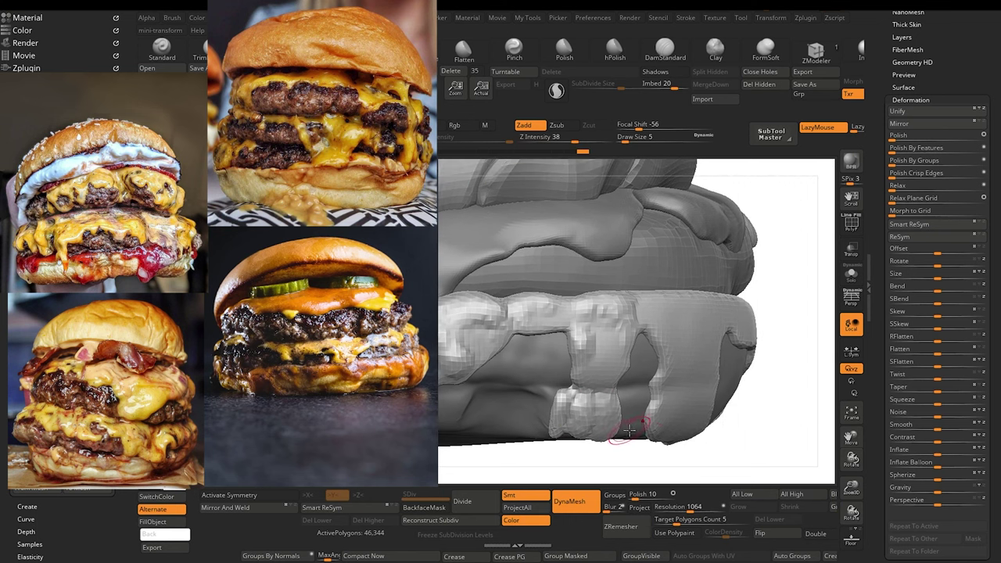
key(])
key(shift)
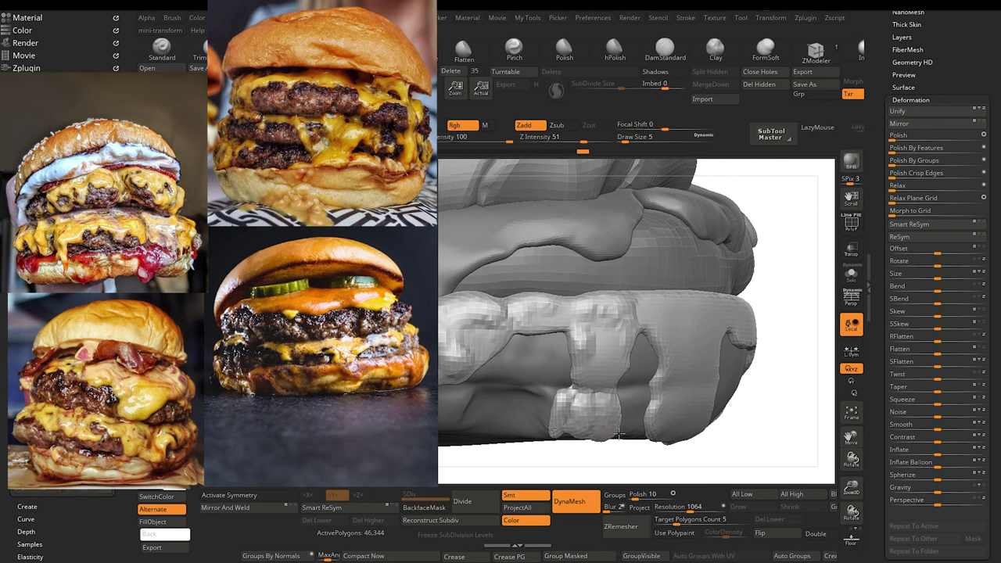
mouse_move(603, 431)
shift+mouse_down()
mouse_move(625, 347)
mouse_move(635, 365)
shift+mouse_up()
Step: Add a small lump of clay at the inner edge of the broad corner drip with ClayBuildup at draw size 4
key([)
key([)
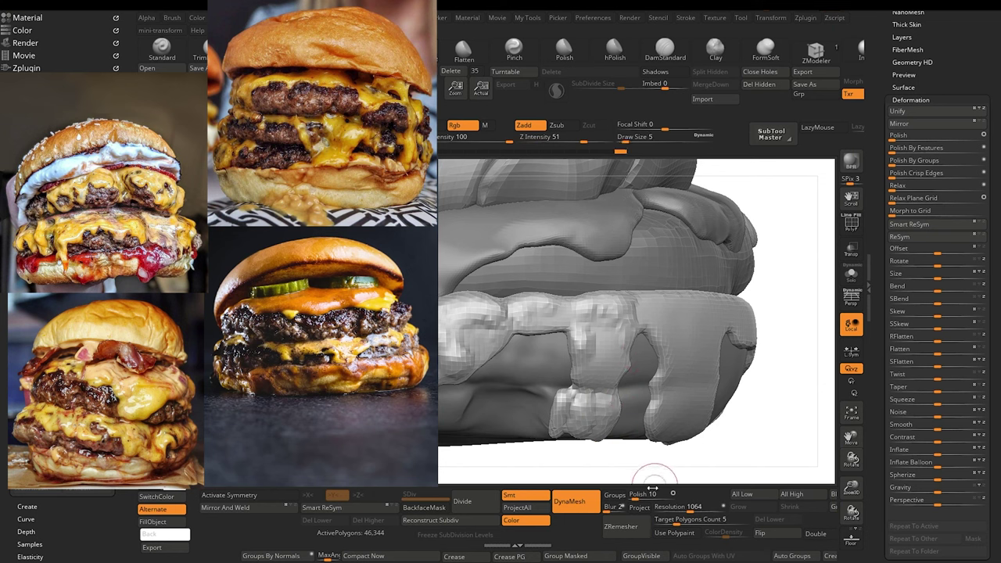
alt+drag(656, 471, 636, 461)
key(b)
key(c)
key(b)
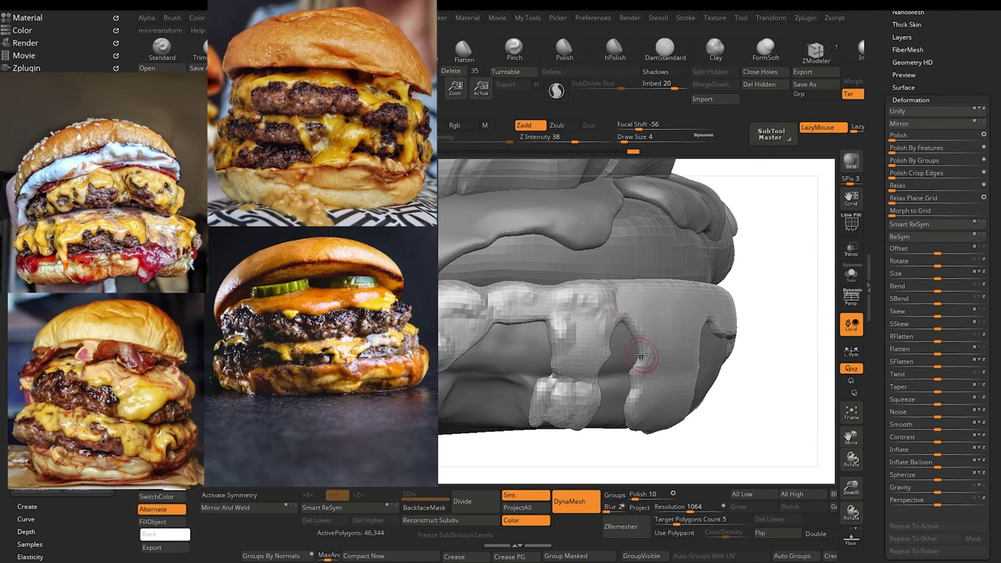
mouse_move(638, 332)
mouse_down()
mouse_move(646, 348)
mouse_move(617, 337)
mouse_move(616, 322)
mouse_move(620, 336)
mouse_up()
Step: Soften the new lump at the corner drip's inner edge with the Smooth brush at draw size 6
key(b)
key(m)
key(v)
key(bracketright)
key(bracketright)
key(bracketright)
key(bracketright)
key(bracketright)
click(419, 50)
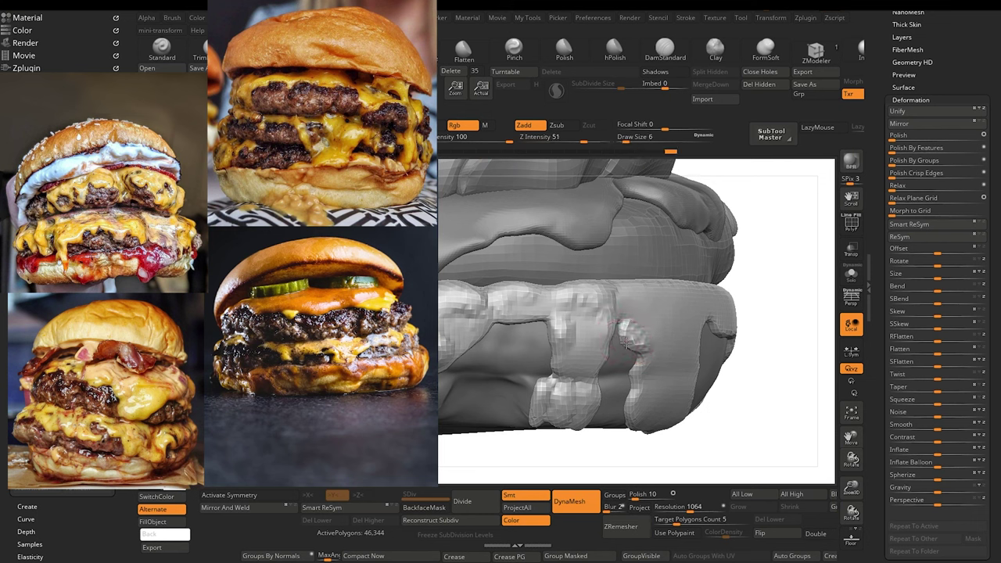
Step: Build up volume down the body of the broad corner drip with ClayBuildup at draw size 6
key(b)
key(c)
key(b)
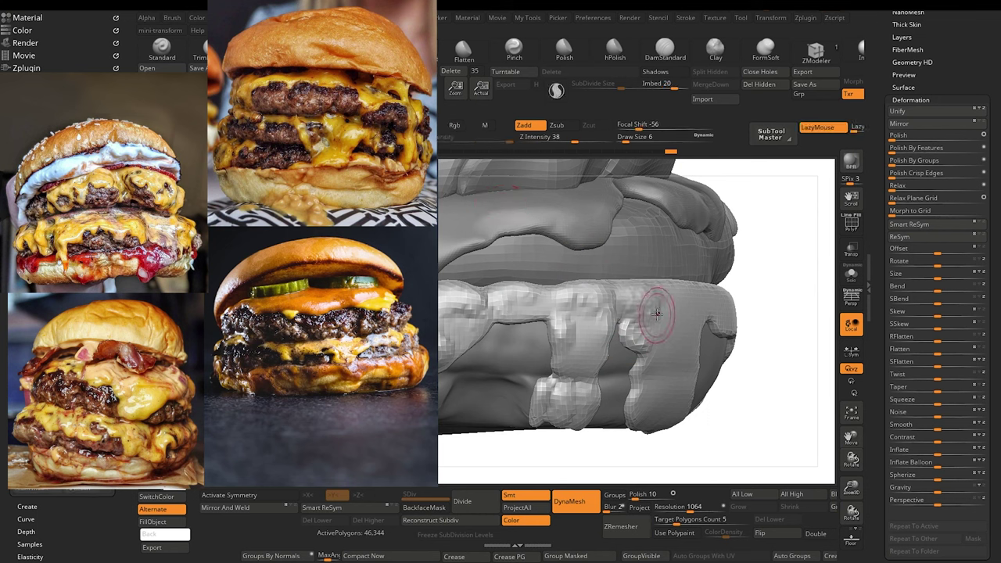
key(bracketleft)
key(bracketleft)
key(bracketright)
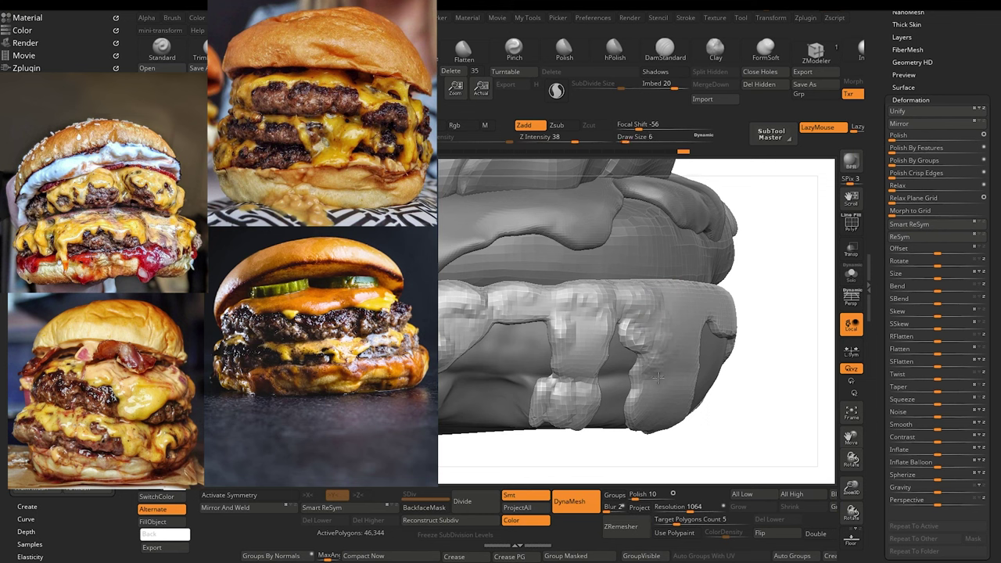
drag(658, 377, 638, 381)
drag(660, 344, 656, 336)
Step: Add finer clay strokes on the rim above the broad corner drip with ClayBuildup at draw sizes 3 and 5
key(bracketleft)
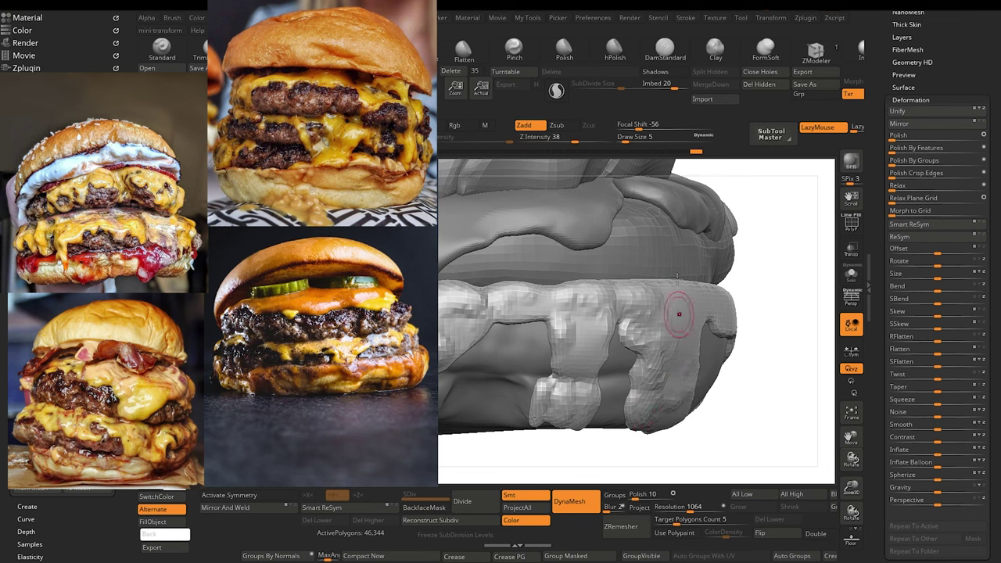
key(bracketleft)
key(bracketleft)
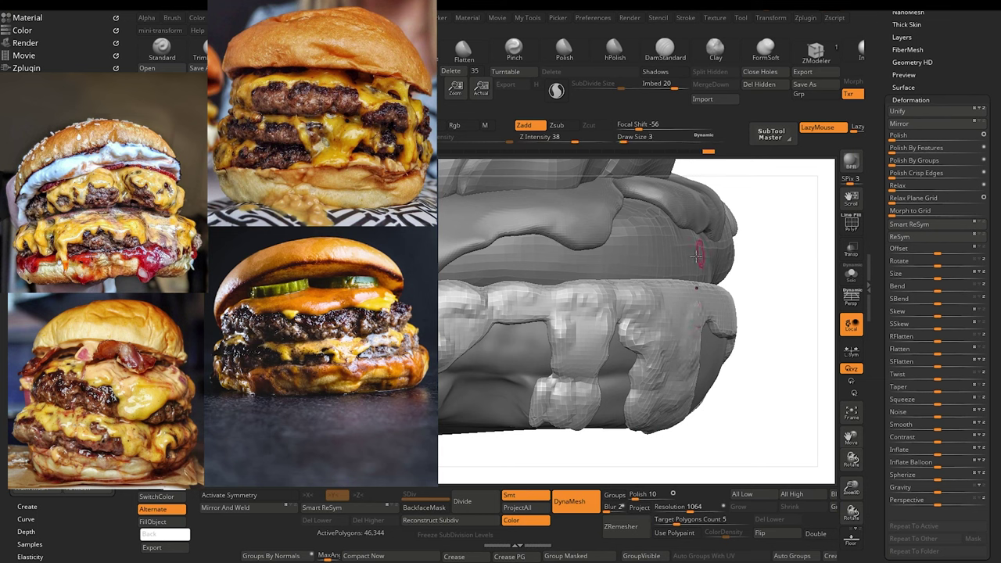
mouse_move(668, 312)
mouse_down()
mouse_move(663, 277)
mouse_move(677, 312)
mouse_move(663, 289)
mouse_move(695, 292)
mouse_move(682, 336)
mouse_up()
key(bracketright)
key(bracketright)
key(bracketright)
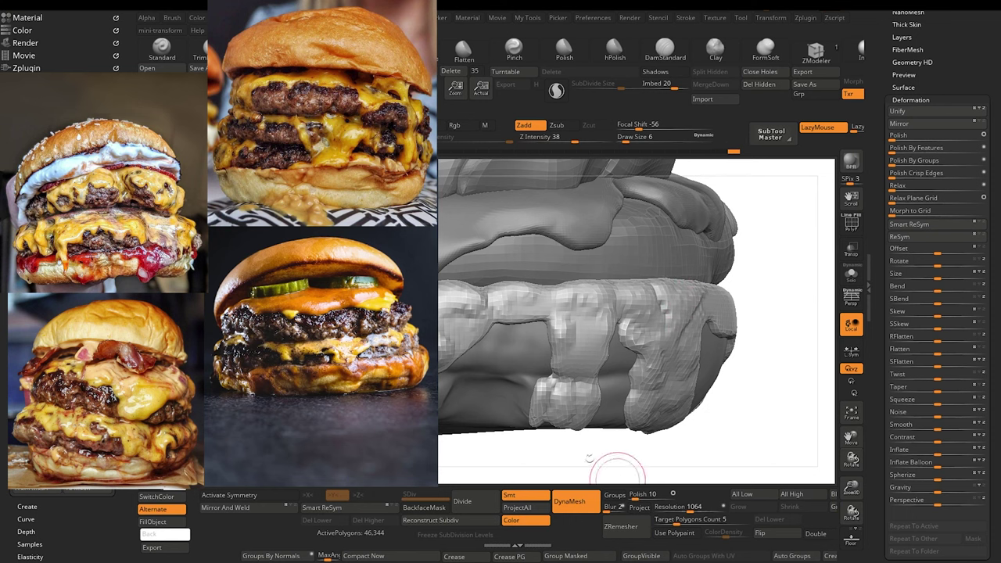
Step: Smooth and touch up the clay on the rim above the curved middle drip
alt+drag(616, 471, 434, 280)
mouse_move(554, 442)
mouse_down()
mouse_move(583, 445)
mouse_move(608, 425)
mouse_move(586, 442)
mouse_move(604, 447)
mouse_move(587, 450)
mouse_up()
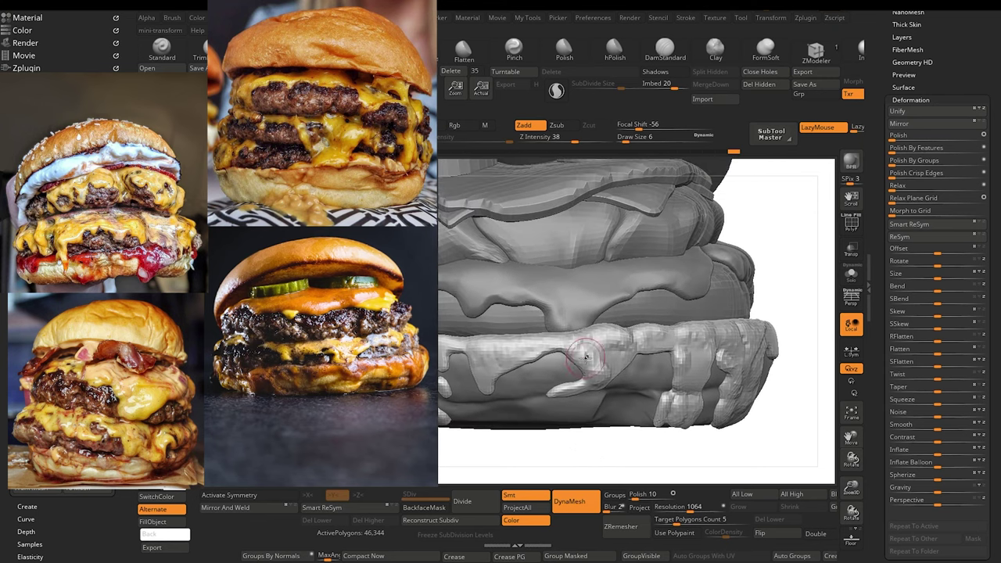
mouse_move(623, 351)
shift+mouse_down()
mouse_move(614, 378)
mouse_move(618, 349)
shift+mouse_up()
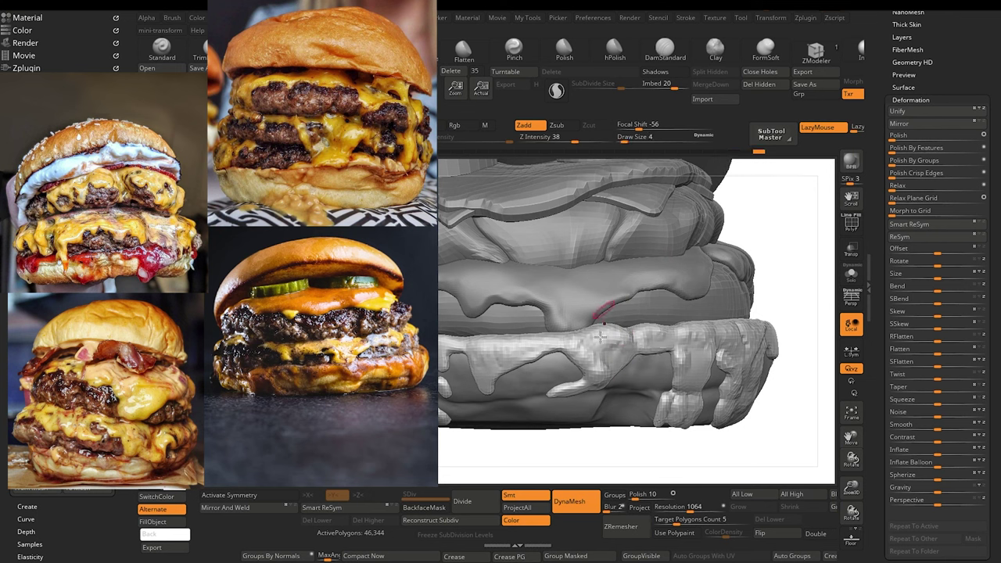
Step: Build up the sauce rim and thin drips beside the long diagonal drip with ClayBuildup at draw sizes 5 and 7
key(f)
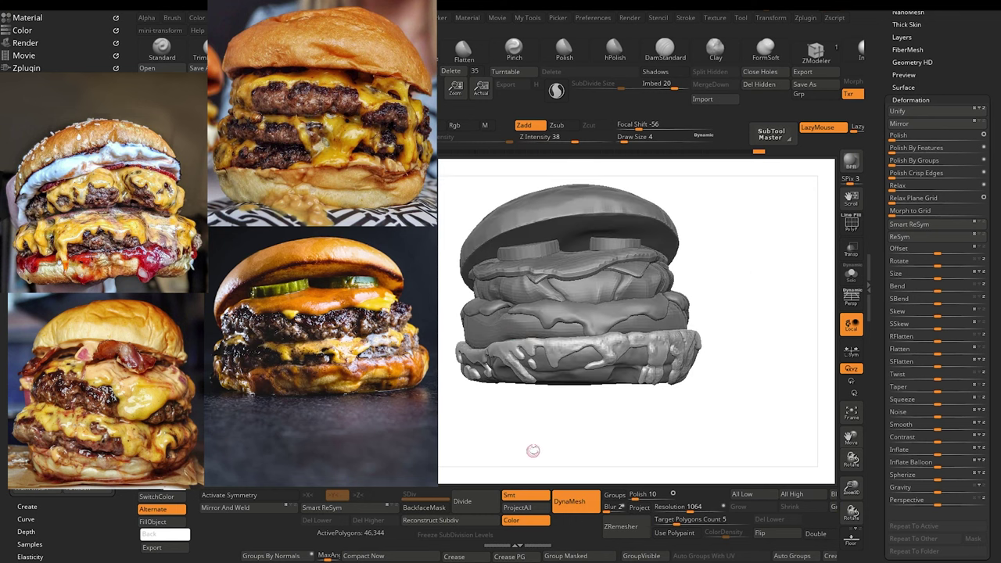
alt+drag(533, 451, 665, 435)
alt+drag(604, 433, 603, 460)
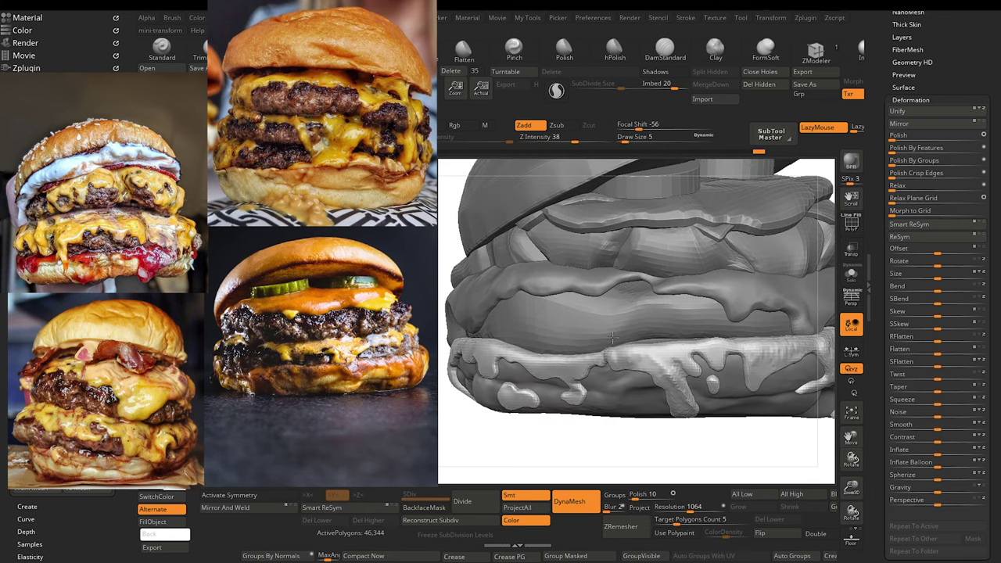
drag(612, 344, 638, 344)
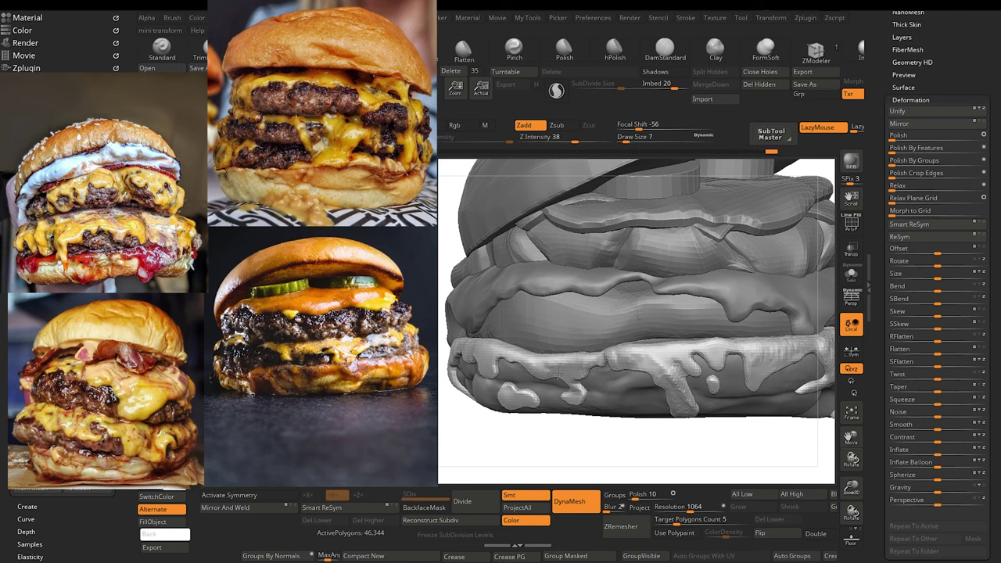
drag(557, 374, 583, 379)
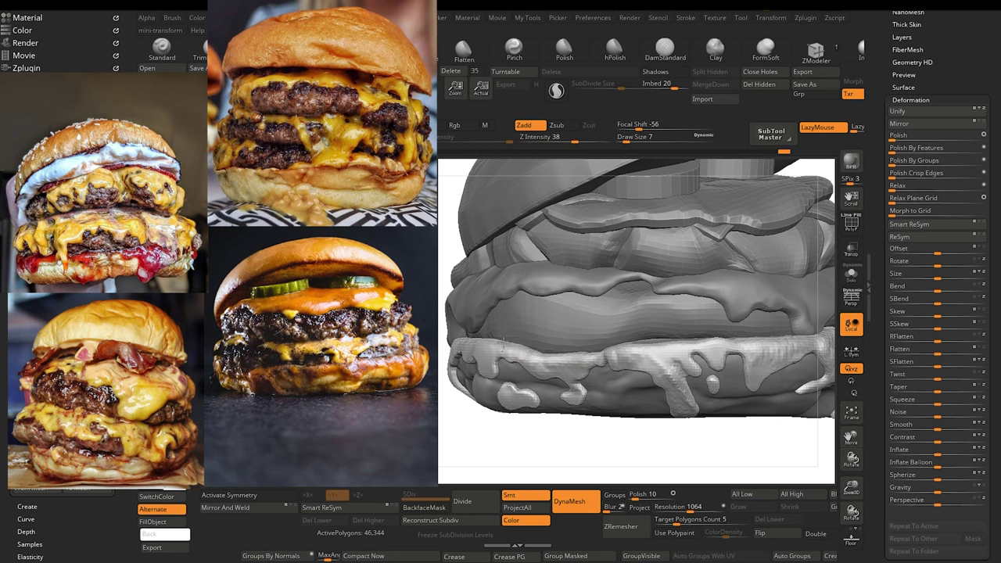
Step: Smooth the sauce's upper rim around the side of the burger with the Smooth brush at draw sizes 6 to 10
alt+drag(494, 452, 487, 434)
mouse_move(486, 434)
mouse_down()
mouse_move(509, 453)
mouse_move(544, 427)
mouse_move(554, 454)
mouse_up()
mouse_move(523, 335)
shift+mouse_down()
mouse_move(603, 332)
mouse_move(597, 341)
shift+mouse_up()
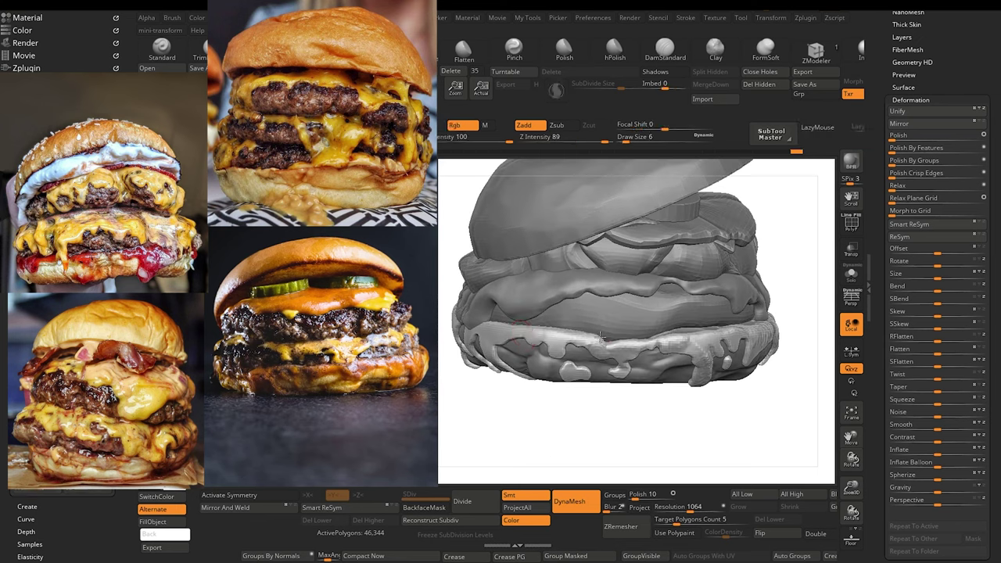
key(])
key(])
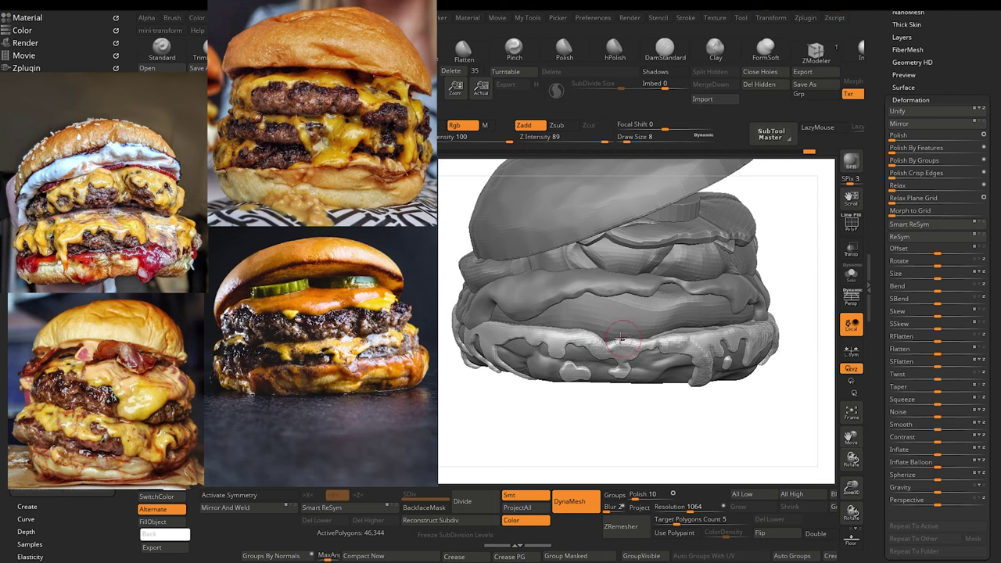
drag(630, 337, 663, 339)
mouse_move(519, 412)
mouse_down()
mouse_move(523, 437)
mouse_move(585, 430)
mouse_up()
drag(632, 335, 646, 326)
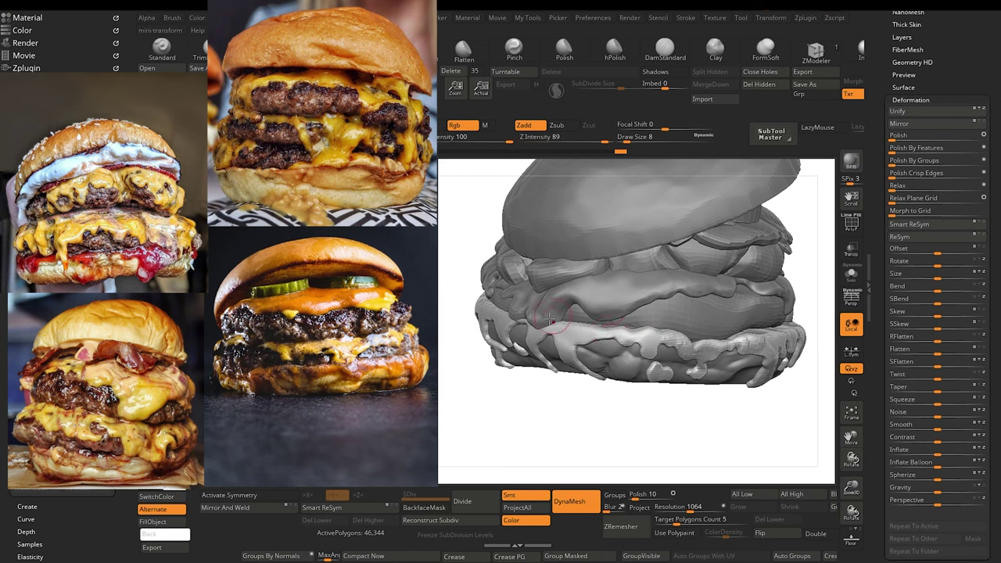
drag(572, 315, 556, 344)
key(])
drag(534, 407, 570, 413)
Step: Build up the side rim of the sauce and the drip below it with ClayBuildup at draw size 7
key([)
key([)
key([)
key([)
key([)
key([)
key([)
key([)
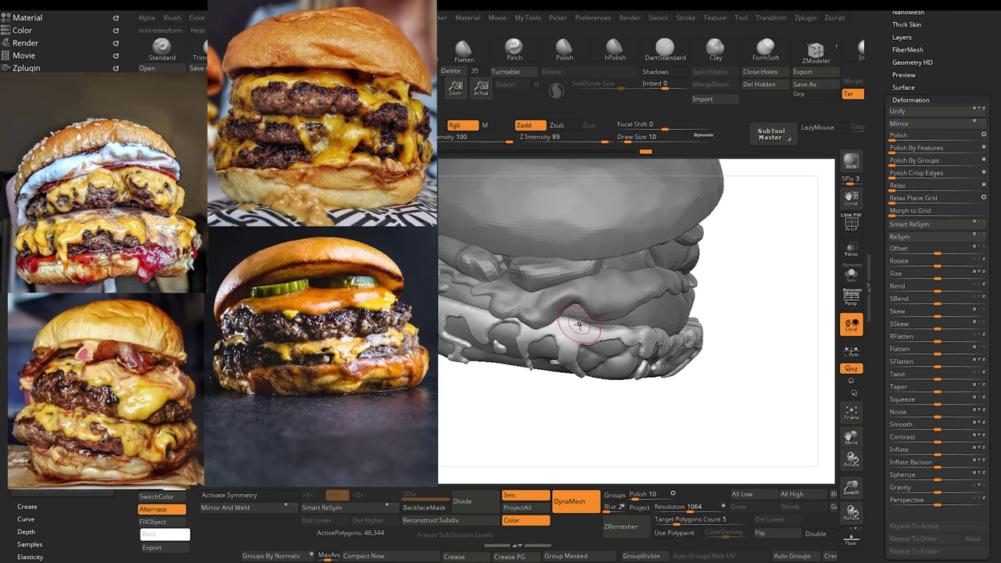
drag(545, 408, 619, 436)
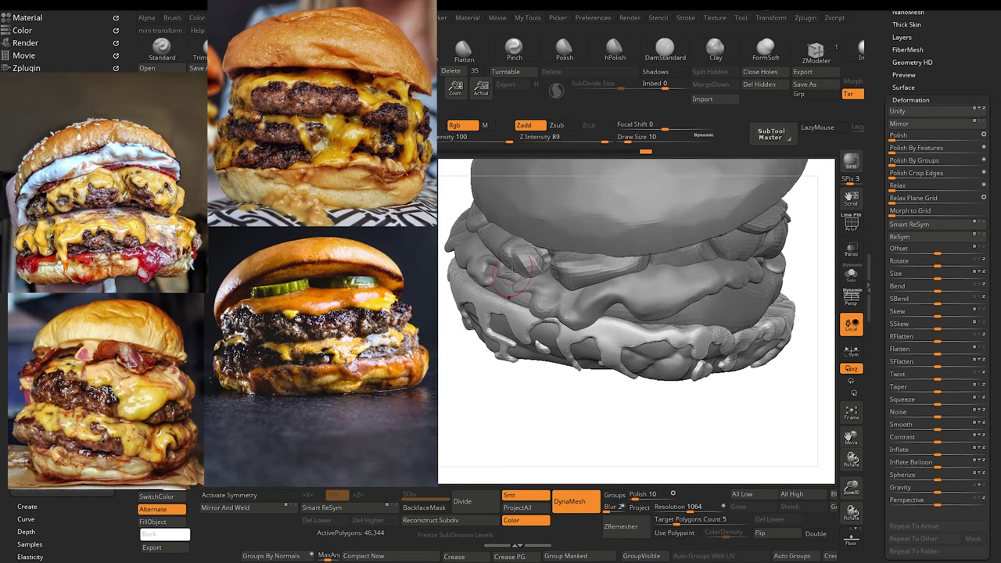
key(b)
key(c)
key(b)
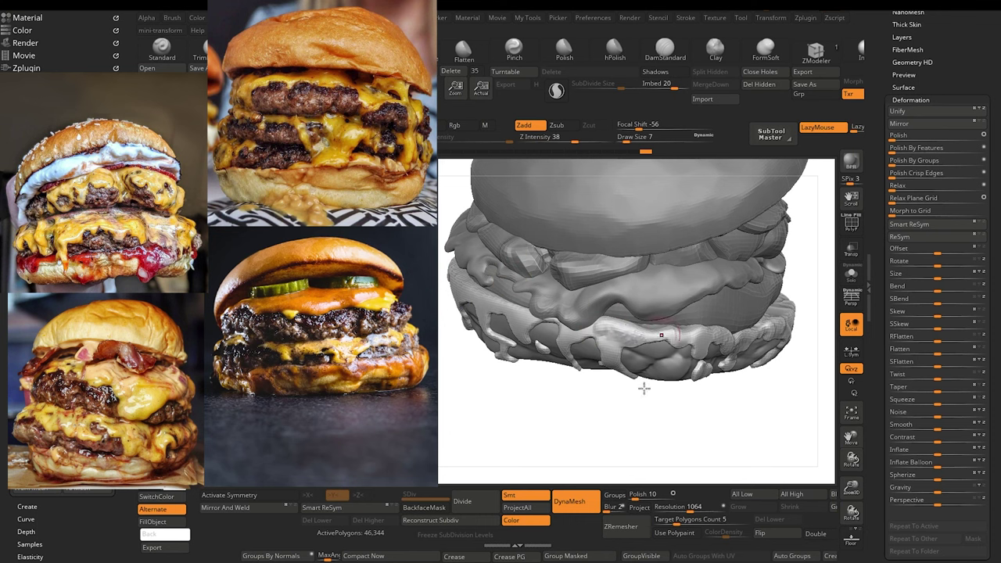
drag(644, 387, 616, 453)
mouse_move(681, 342)
mouse_down()
mouse_move(685, 360)
mouse_move(691, 353)
mouse_up()
drag(552, 435, 606, 430)
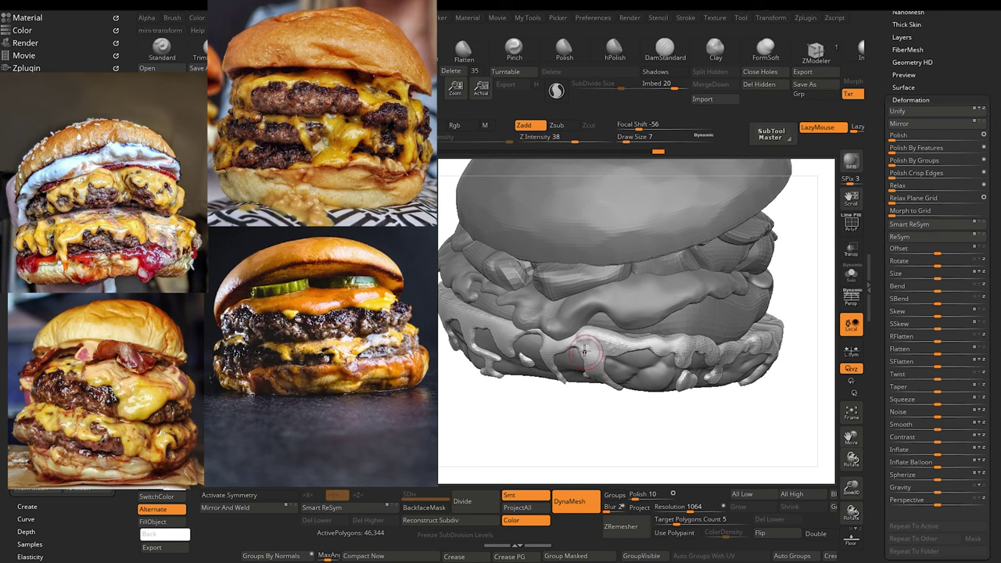
drag(584, 362, 588, 355)
Step: Thicken the thinner drips further around the sauce's side with ClayBuildup at draw size 5
drag(557, 419, 602, 450)
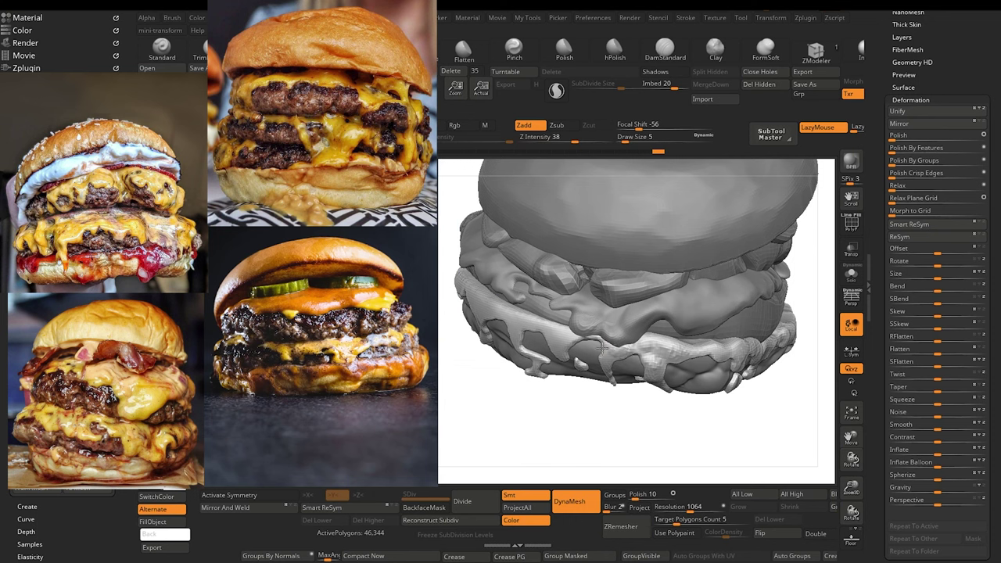
drag(613, 381, 613, 384)
mouse_move(578, 451)
mouse_down()
mouse_move(621, 447)
mouse_move(587, 420)
mouse_move(576, 435)
mouse_move(641, 388)
mouse_up()
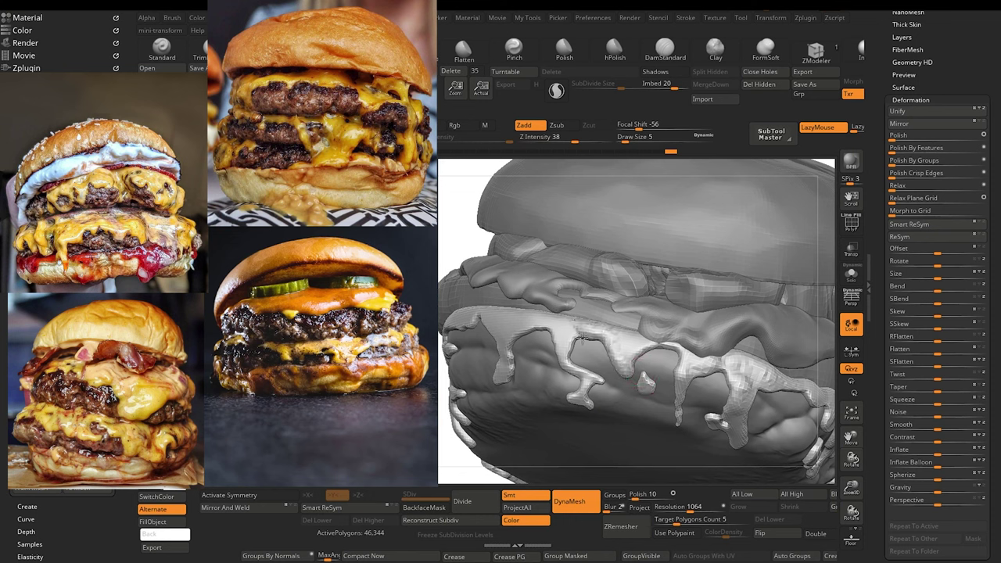
Step: Carve creases into the sauce rim above the drips on the side with DamStandard at draw size 7
drag(464, 451, 543, 451)
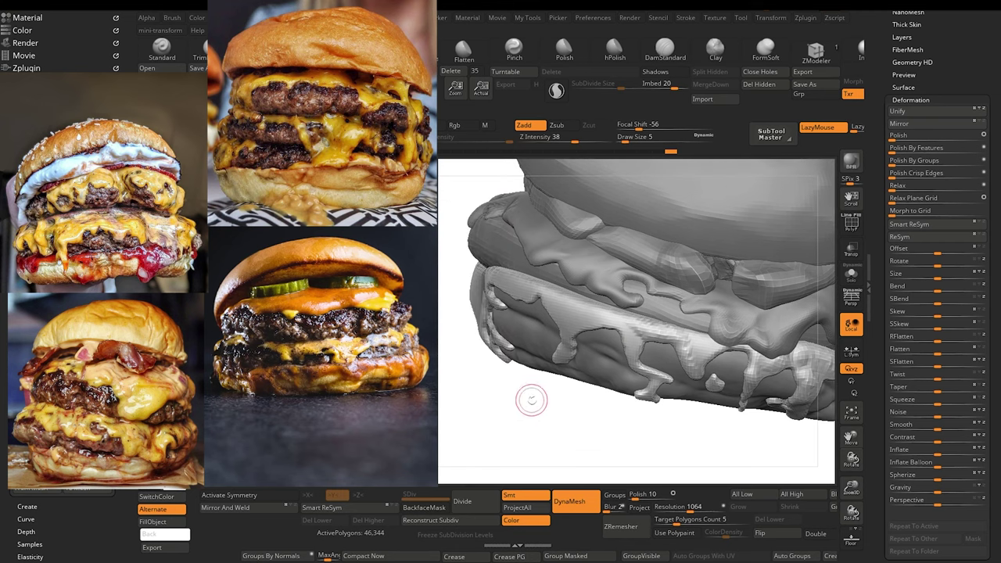
click(662, 49)
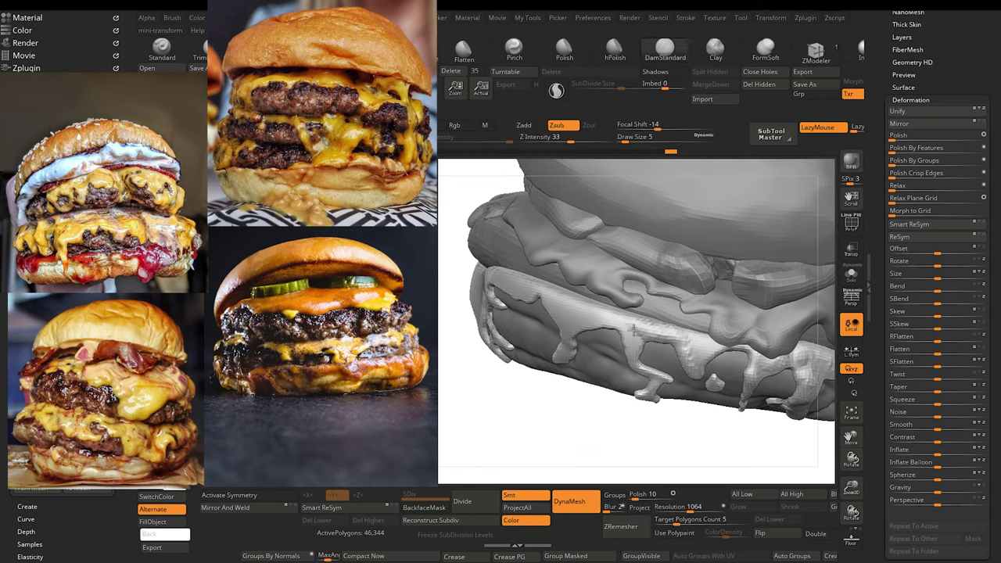
drag(641, 296, 638, 306)
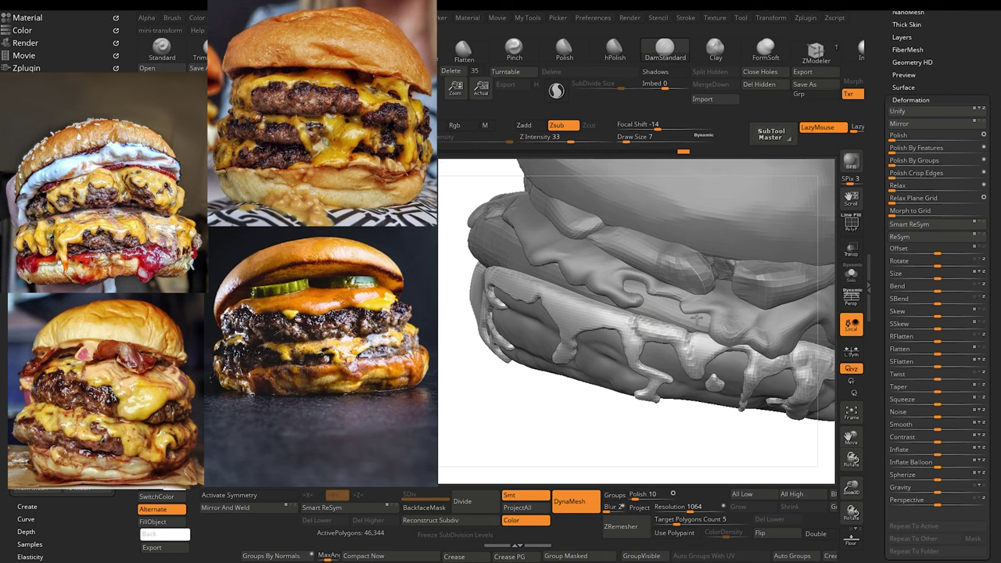
drag(695, 316, 732, 327)
mouse_move(525, 412)
mouse_down()
mouse_move(575, 413)
mouse_move(566, 424)
mouse_up()
drag(590, 300, 596, 283)
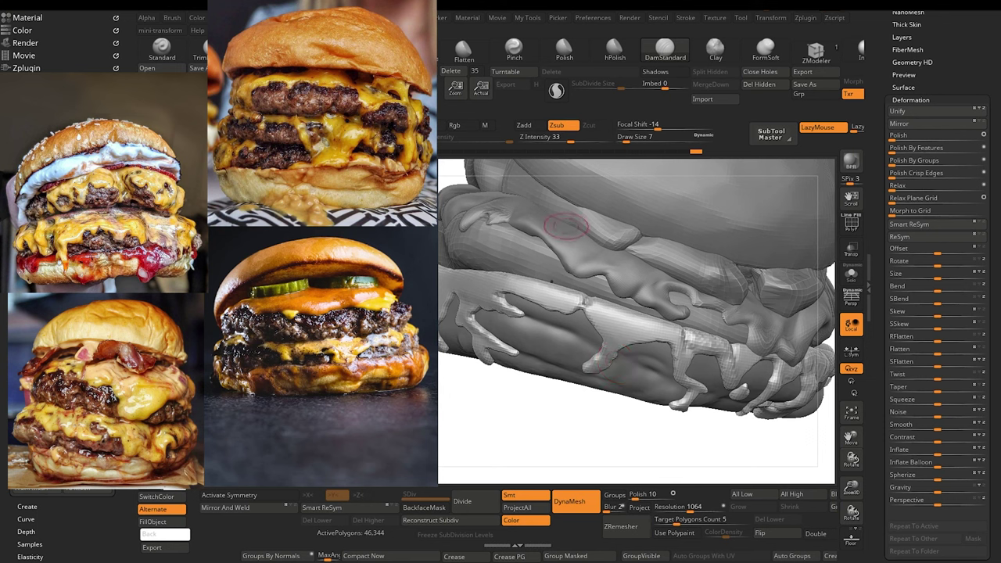
Step: Thicken the root and stem of the short drip below the side rim with ClayBuildup at draw sizes 7 and 4
key(b)
key(c)
key(b)
drag(600, 303, 594, 306)
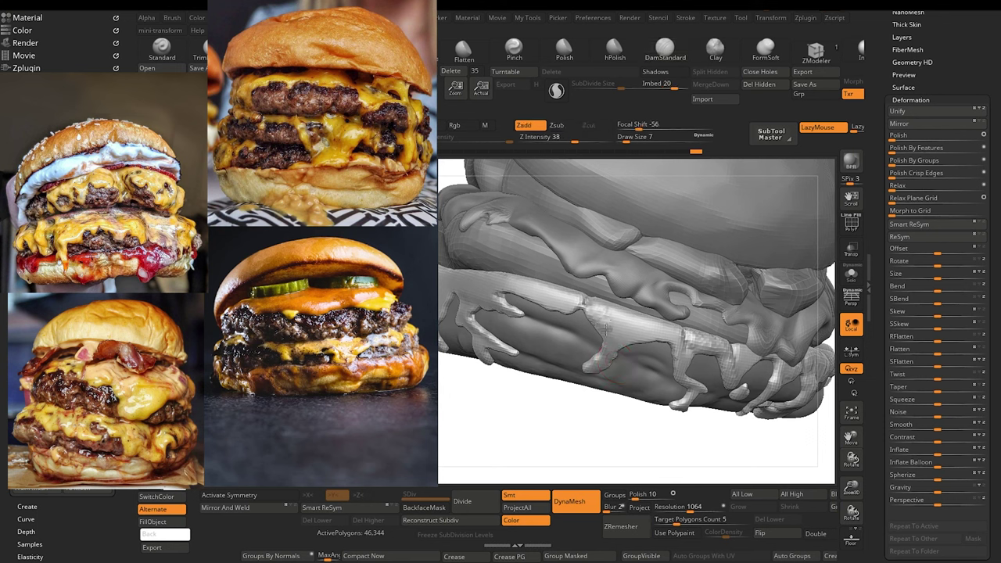
key([)
drag(618, 341, 605, 351)
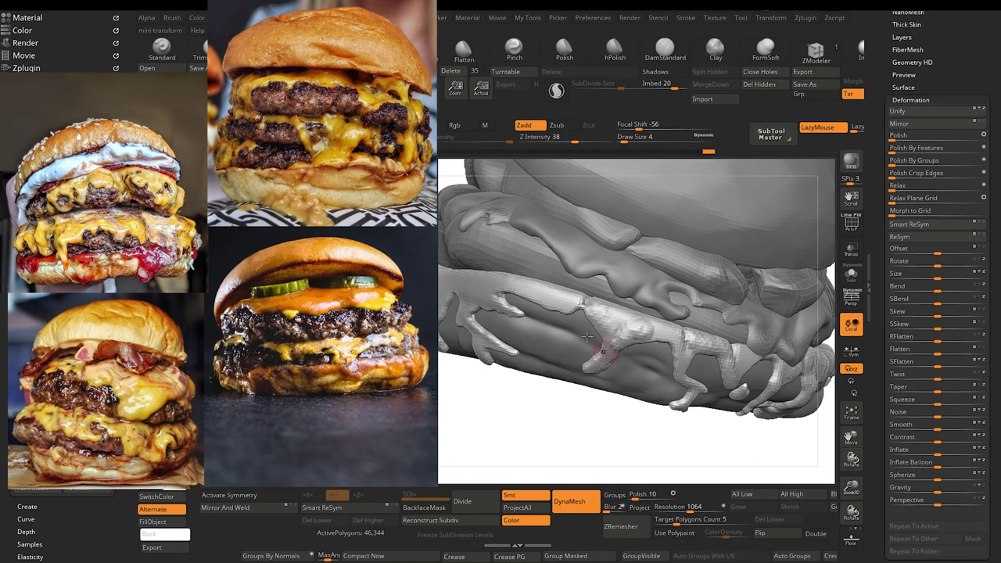
Step: Build up the sauce's upper rim further around the side, above the branching drips, with ClayBuildup at draw sizes 5 and 8
drag(588, 451, 593, 454)
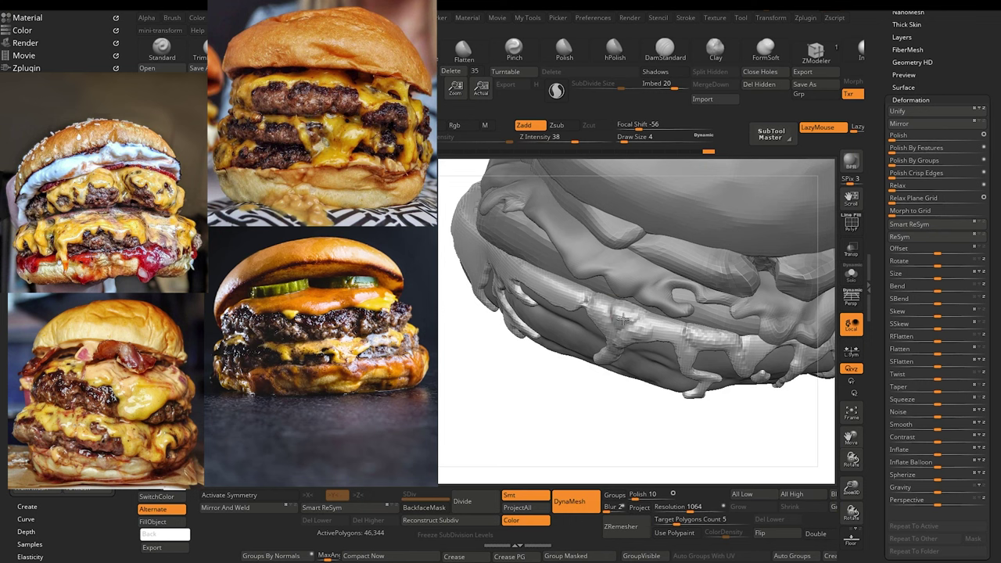
mouse_move(577, 435)
alt+mouse_down()
mouse_move(556, 435)
mouse_move(563, 418)
mouse_move(565, 469)
alt+mouse_up()
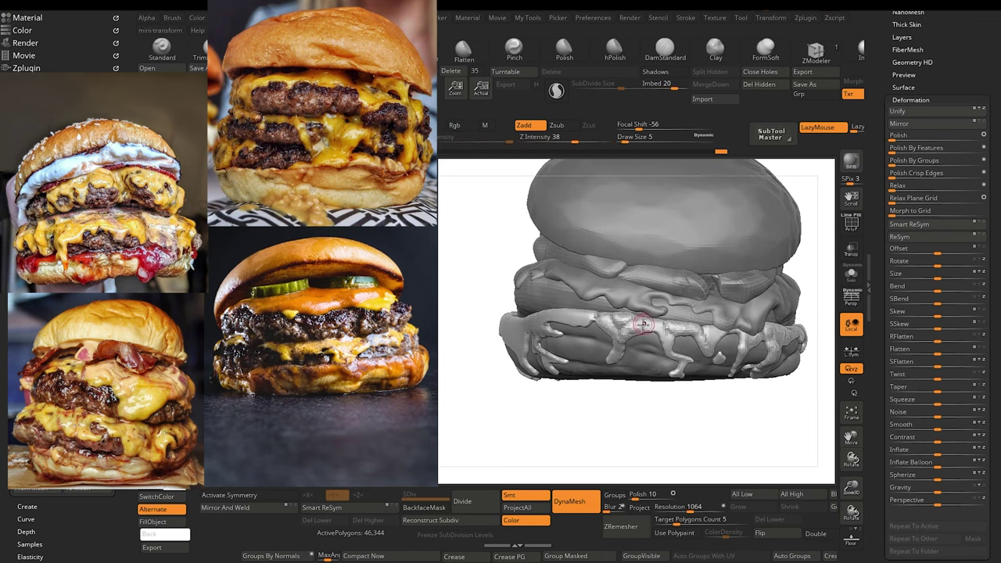
mouse_move(591, 443)
mouse_down()
mouse_move(579, 449)
mouse_move(550, 405)
mouse_move(550, 443)
mouse_move(574, 448)
mouse_move(641, 431)
mouse_move(621, 428)
mouse_up()
mouse_move(621, 428)
alt+mouse_down()
mouse_move(641, 444)
mouse_move(715, 460)
alt+mouse_up()
alt+drag(572, 439, 603, 442)
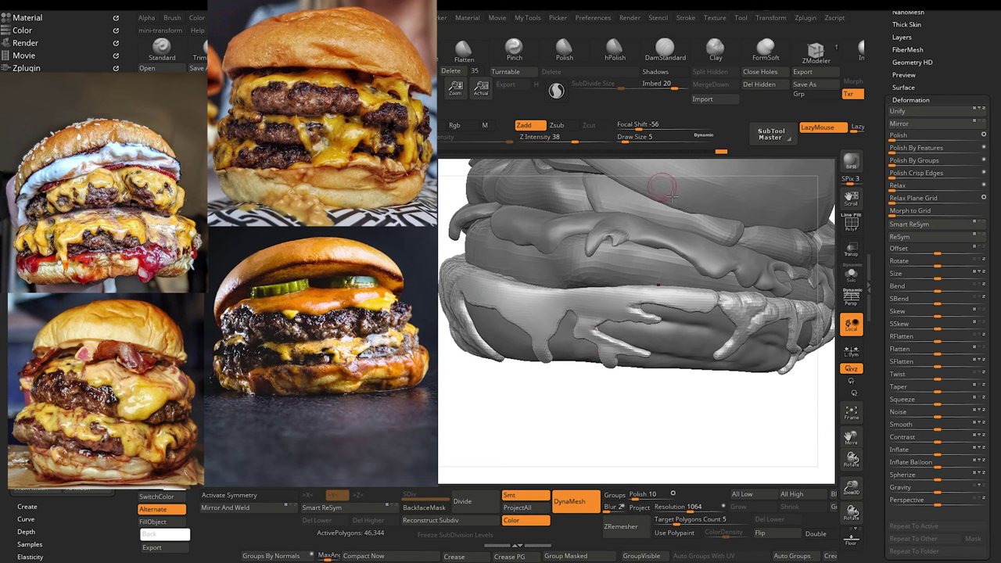
mouse_move(693, 288)
mouse_down()
mouse_move(695, 308)
mouse_move(620, 290)
mouse_up()
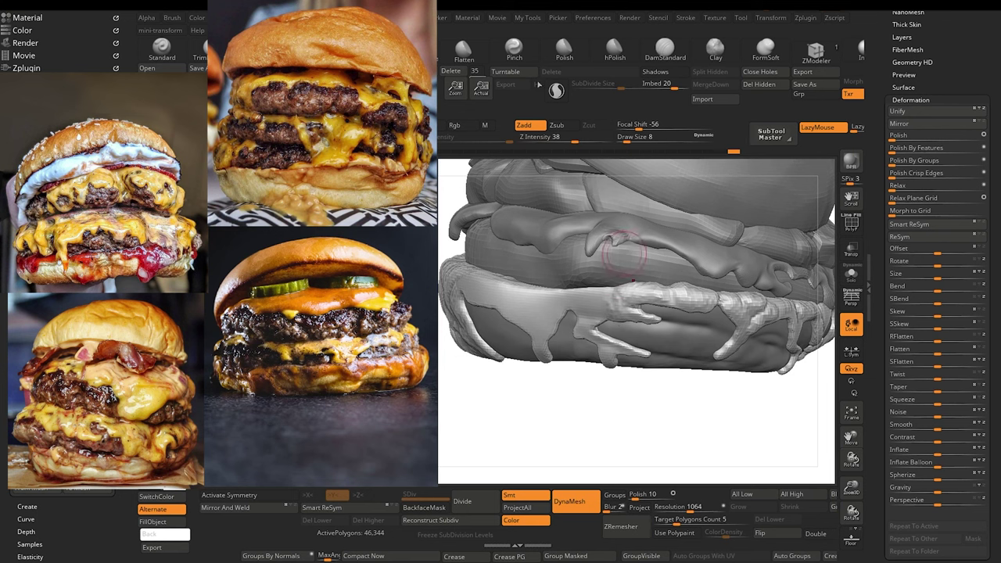
Step: Carve a crease into the rim above the short drip with DamStandard at draw size 8, and rework the surrounding rim at draw size 10
click(665, 50)
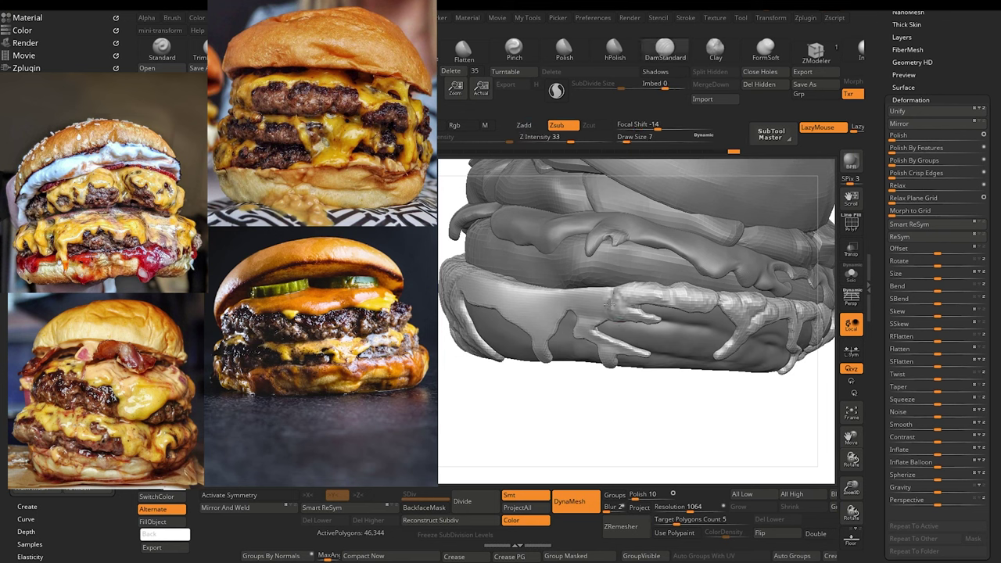
key(])
mouse_move(520, 311)
mouse_down()
mouse_move(528, 300)
mouse_move(538, 357)
mouse_up()
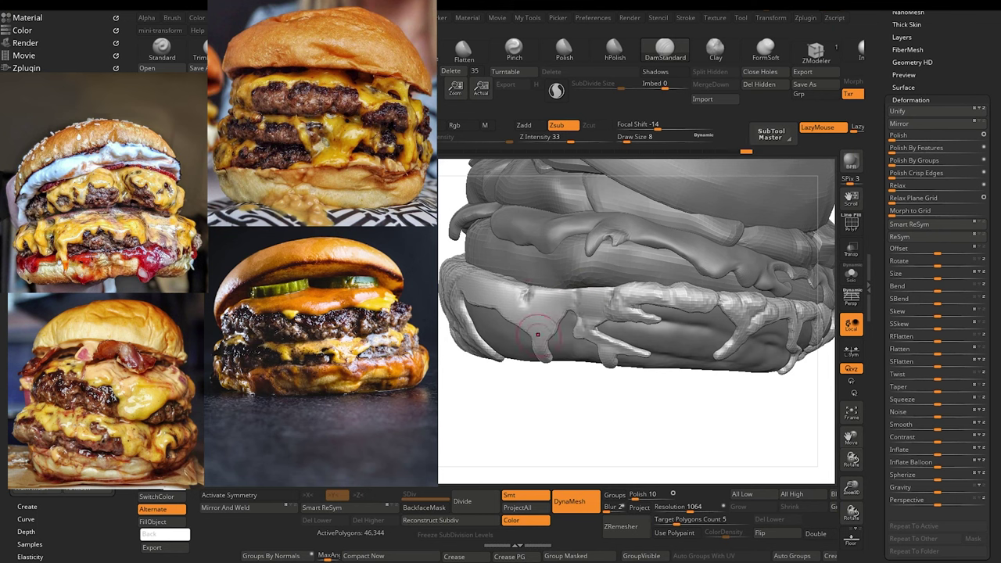
shift+drag(529, 294, 552, 291)
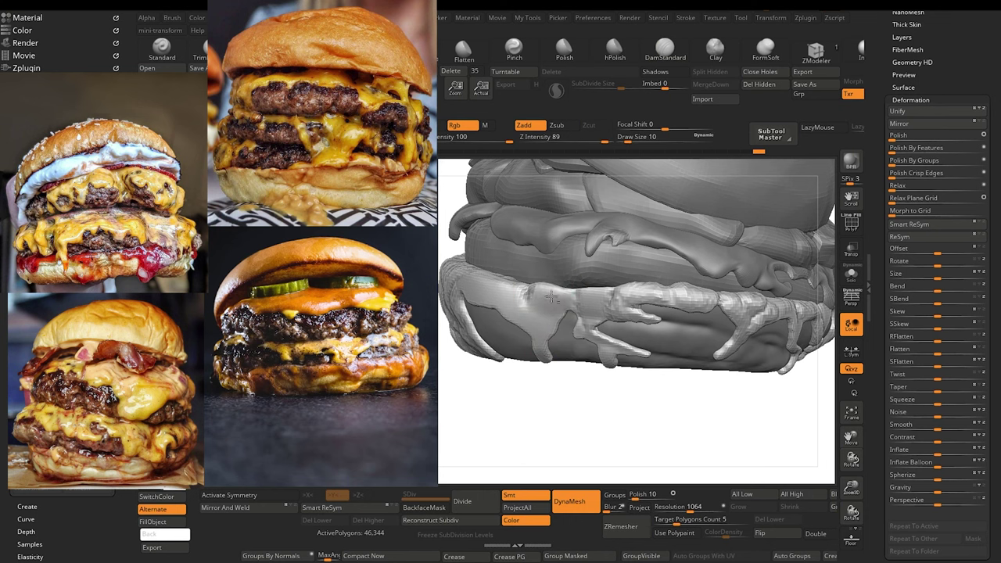
mouse_move(511, 388)
mouse_down()
mouse_move(514, 404)
mouse_move(616, 391)
mouse_up()
mouse_move(607, 292)
shift+mouse_down()
mouse_move(622, 302)
mouse_move(600, 292)
mouse_move(607, 286)
mouse_move(561, 276)
mouse_move(564, 288)
mouse_move(608, 291)
shift+mouse_up()
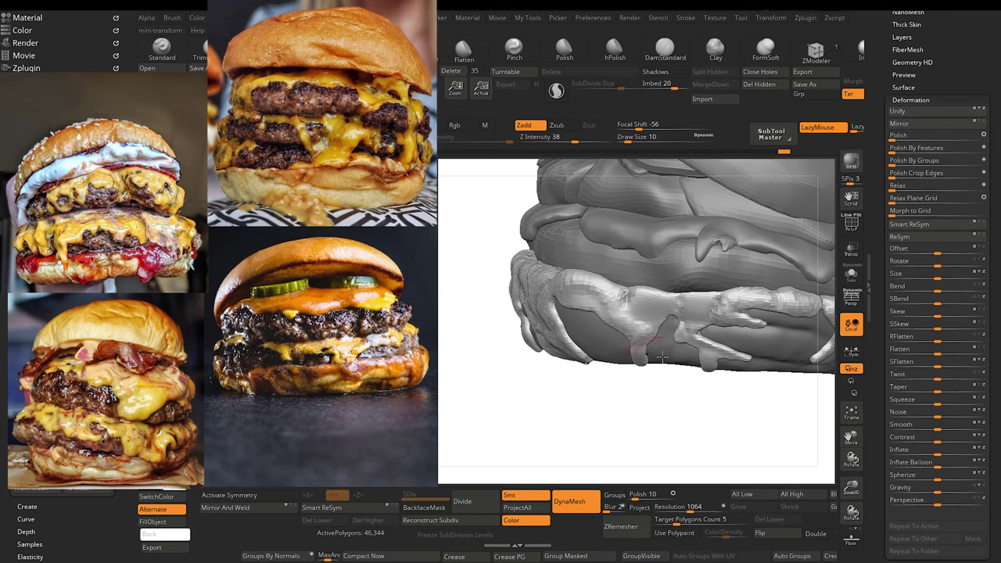
Step: Build up the rim between the wide slanted drip and the branching drips with ClayBuildup at draw sizes 10 and 6
drag(584, 443, 586, 431)
mouse_move(639, 277)
mouse_down()
mouse_move(635, 300)
mouse_move(671, 302)
mouse_up()
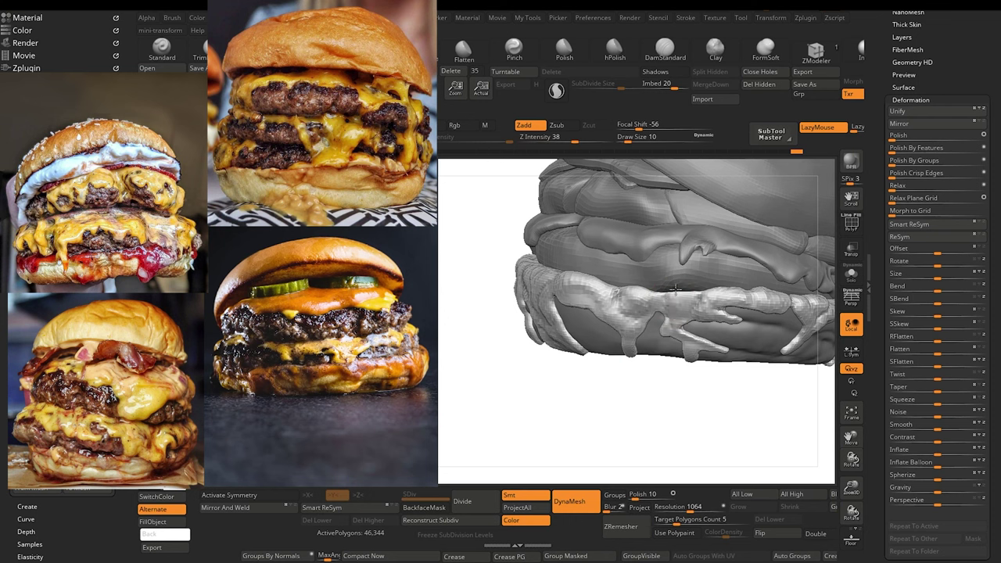
mouse_move(564, 371)
mouse_down()
mouse_move(574, 411)
mouse_move(559, 426)
mouse_up()
mouse_move(559, 426)
alt+mouse_down()
mouse_move(583, 440)
mouse_move(576, 368)
mouse_move(566, 399)
alt+mouse_up()
key([)
mouse_move(592, 442)
alt+mouse_down()
mouse_move(602, 396)
mouse_move(609, 424)
mouse_move(583, 422)
mouse_move(641, 471)
alt+mouse_up()
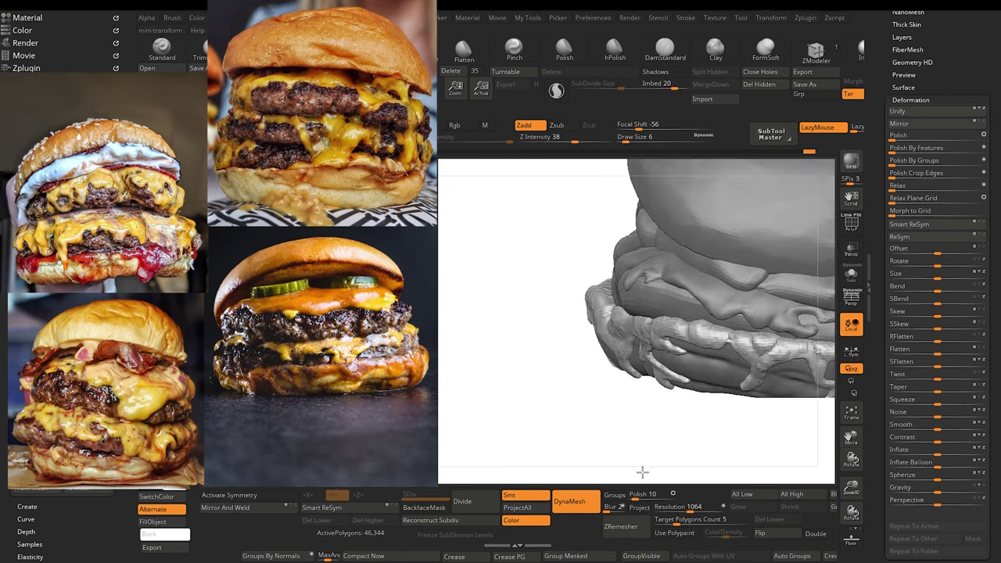
Step: Pull the protruding outer edge of the sauce rim closer to the burger with the Move brush at draw sizes 10 and 14
drag(585, 423, 575, 367)
key(b)
key(m)
key(v)
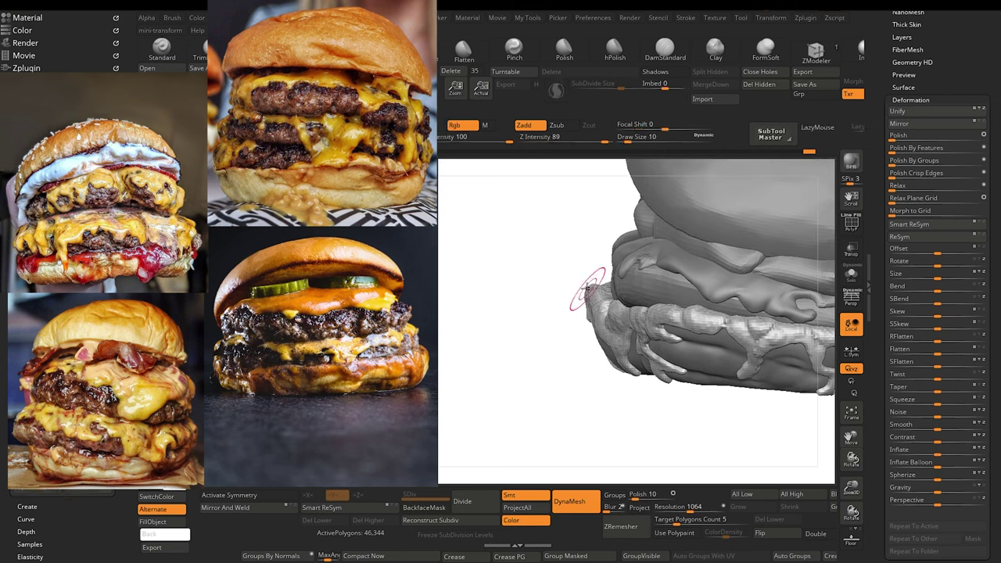
key(bracketright)
key(bracketright)
key(bracketright)
drag(587, 290, 591, 292)
key(bracketleft)
key(bracketleft)
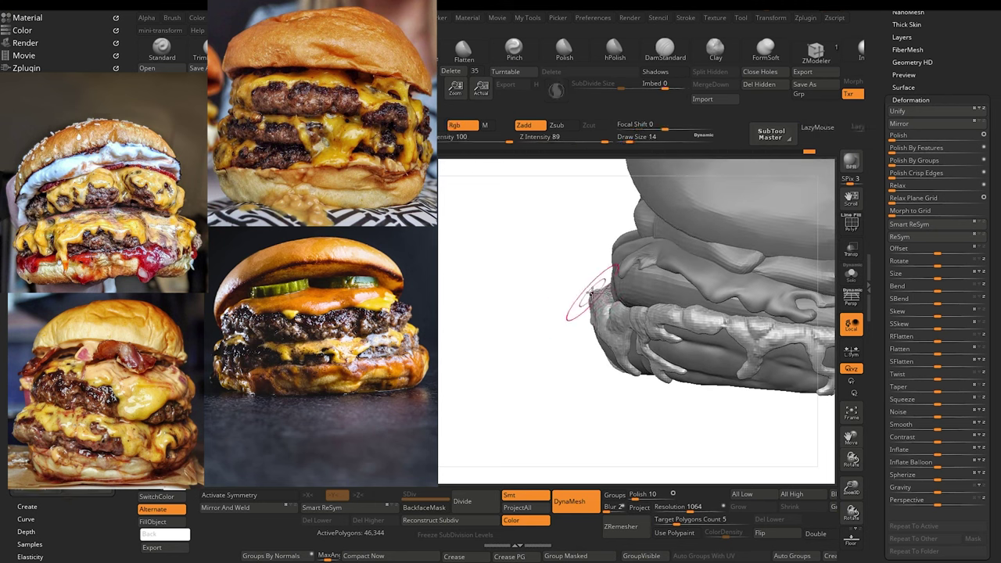
drag(561, 332, 589, 323)
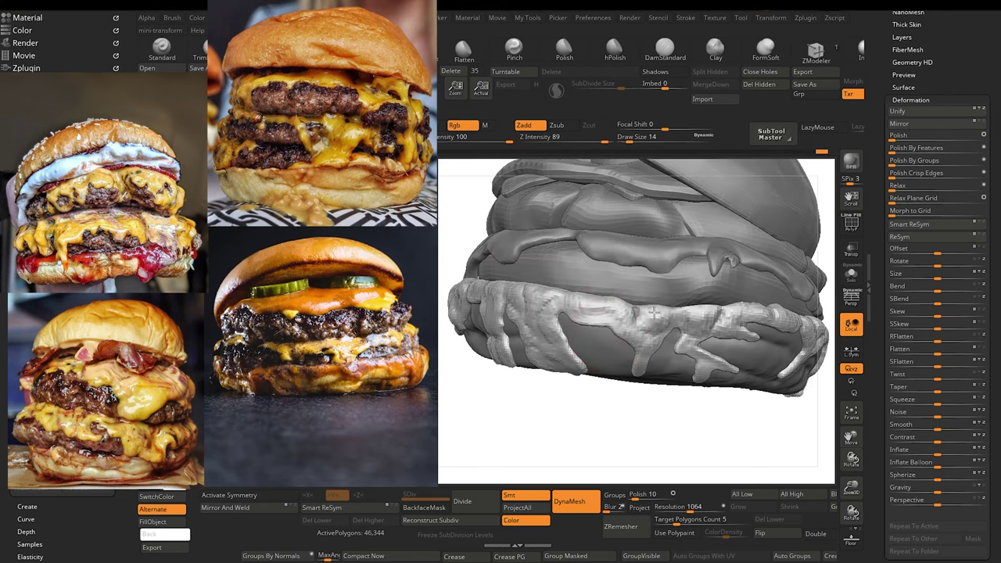
Step: Adjust the sauce rim's silhouette around the side of the burger with the Move brush at draw size 14
drag(724, 438, 671, 435)
alt+drag(672, 435, 540, 368)
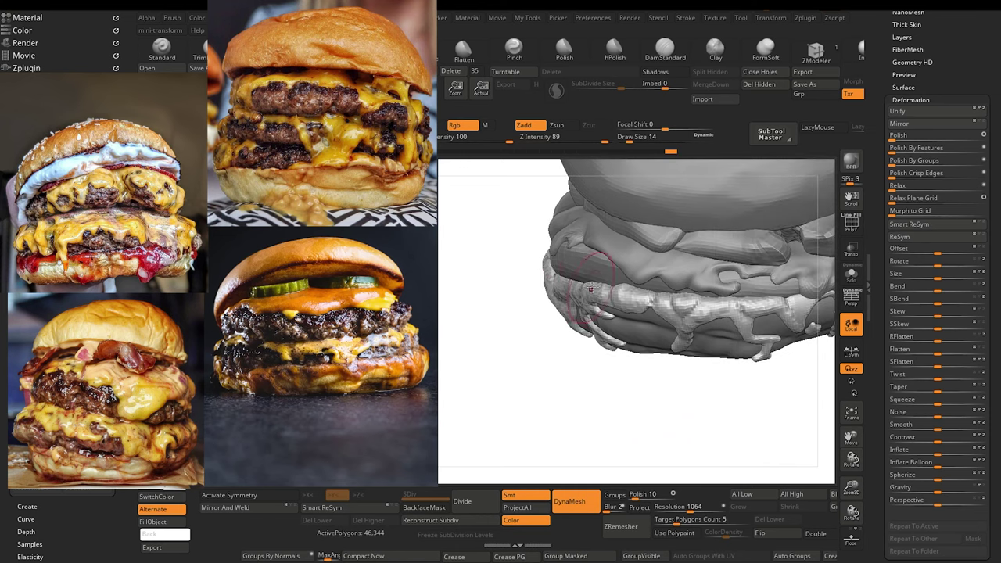
drag(633, 372, 606, 368)
mouse_move(651, 292)
mouse_down()
mouse_move(696, 294)
mouse_move(679, 297)
mouse_up()
drag(636, 406, 674, 374)
mouse_move(687, 430)
mouse_down()
mouse_move(630, 435)
mouse_move(627, 379)
mouse_up()
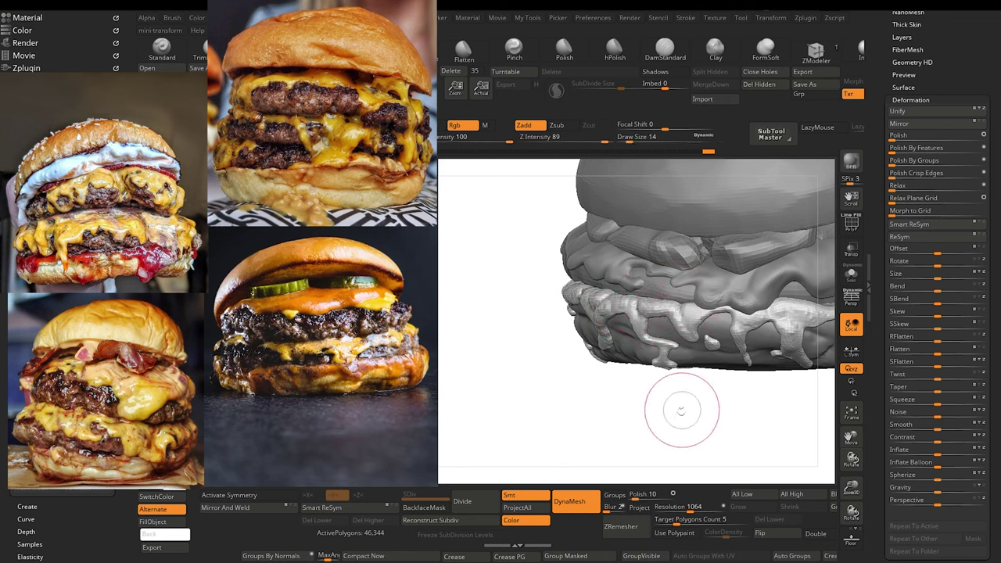
Step: Reshape the sauce around the opposite side of the burger with the Move brush at draw size 26
alt+drag(681, 410, 547, 283)
drag(576, 418, 614, 477)
mouse_move(605, 436)
mouse_down()
mouse_move(476, 419)
mouse_move(520, 430)
mouse_up()
key(])
mouse_move(557, 306)
mouse_down()
mouse_move(553, 293)
mouse_move(562, 297)
mouse_up()
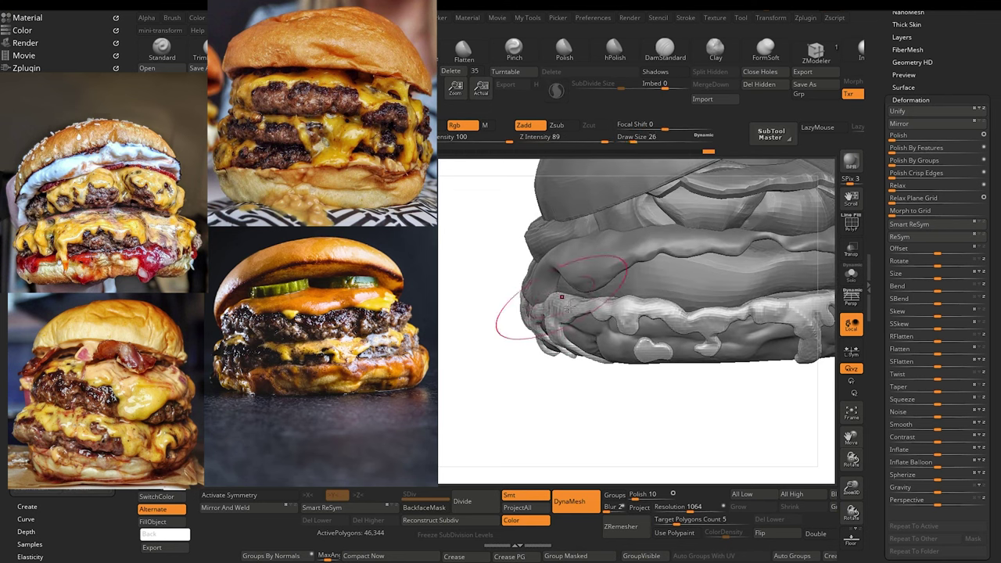
Step: Reshape the isolated sauce drop on the lower bun at draw size 9
key([)
key([)
drag(647, 442, 654, 470)
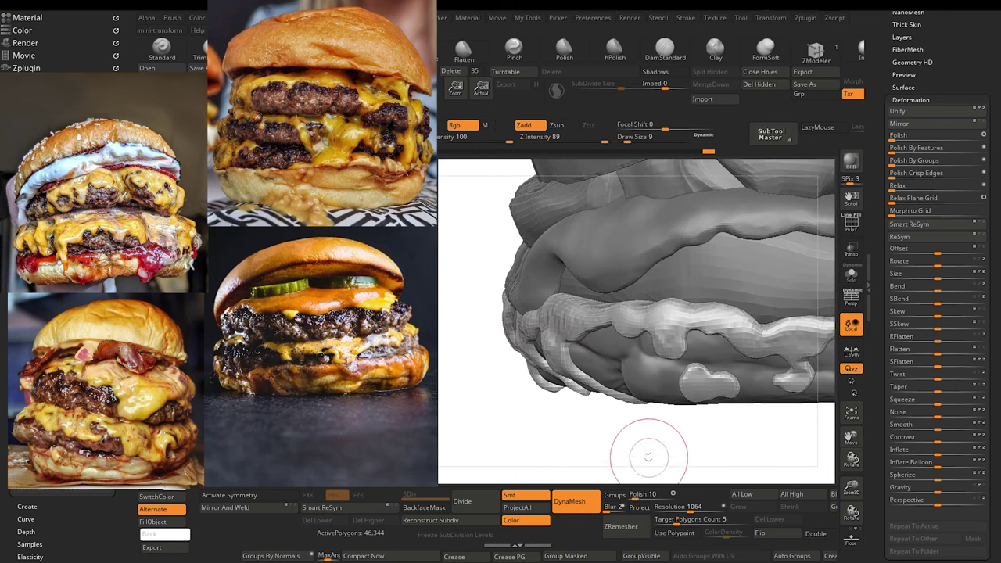
shift+drag(698, 382, 737, 385)
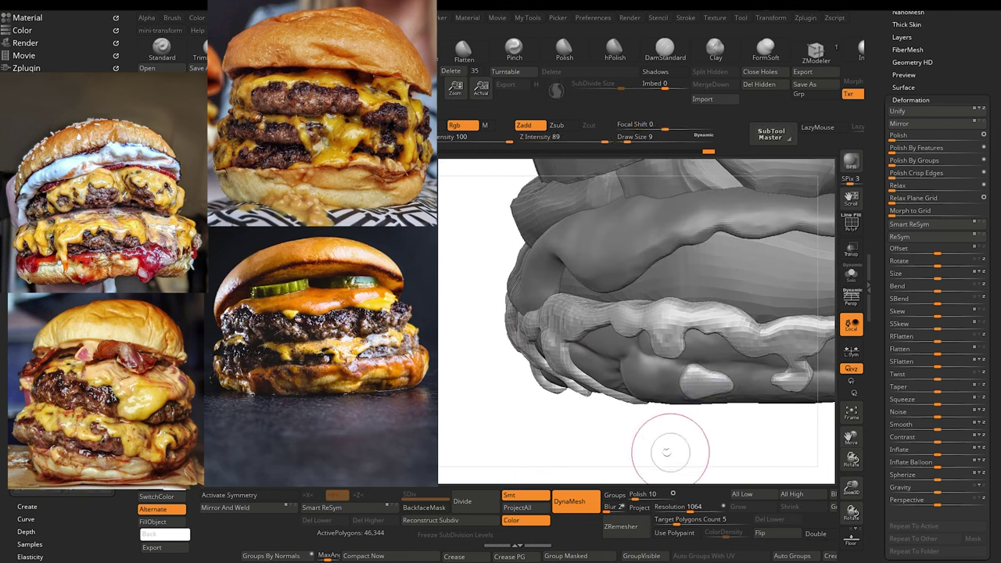
Step: Smooth the entire sauce layer with the Smooth deformation at 40
alt+drag(667, 452, 509, 286)
drag(569, 387, 562, 404)
mouse_move(595, 436)
alt+mouse_down()
mouse_move(526, 426)
mouse_move(503, 438)
mouse_move(511, 442)
mouse_move(493, 413)
mouse_move(564, 408)
alt+mouse_up()
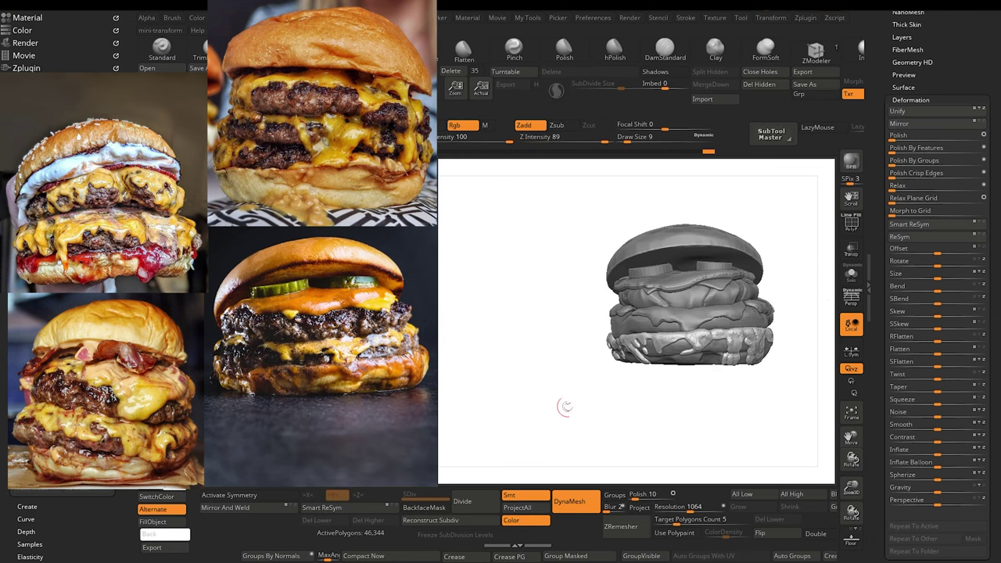
drag(939, 429, 969, 431)
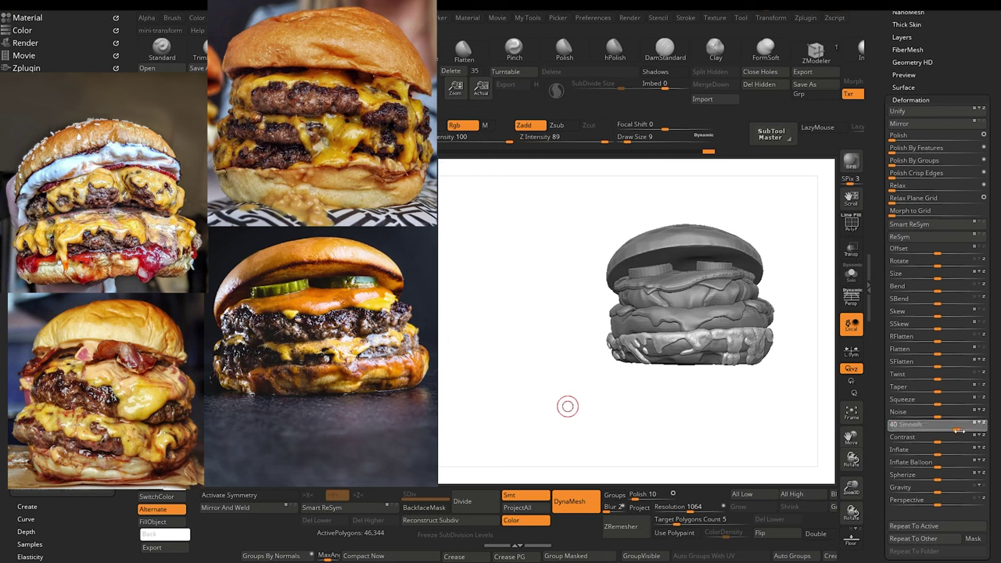
Step: Refine the edges and gaps of the smoothed sauce drips with a subtractive brush at draw size 6 and intensity 86
alt+drag(555, 405, 528, 385)
drag(578, 425, 566, 428)
mouse_move(564, 448)
mouse_down()
mouse_move(604, 442)
mouse_move(572, 433)
mouse_up()
mouse_move(572, 433)
alt+mouse_down()
mouse_move(659, 459)
mouse_move(540, 429)
mouse_move(552, 443)
mouse_move(547, 402)
alt+mouse_up()
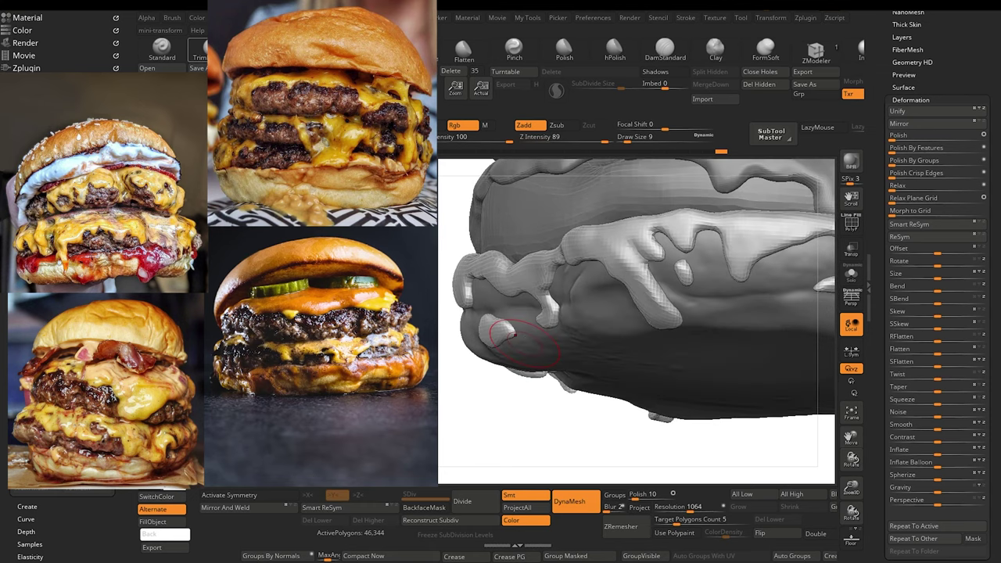
key(2)
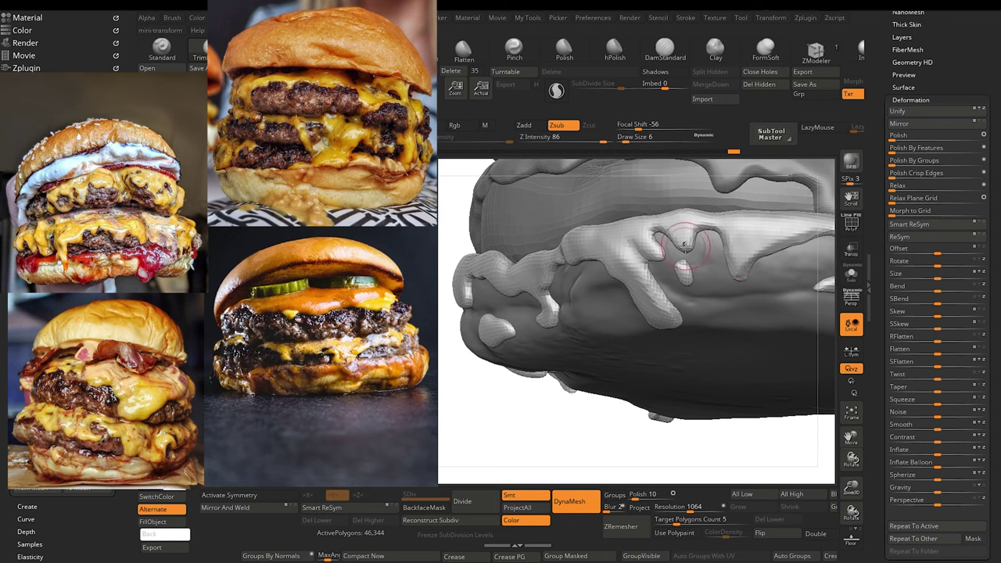
mouse_move(640, 428)
alt+mouse_down()
mouse_move(594, 447)
mouse_move(505, 442)
mouse_move(569, 383)
alt+mouse_up()
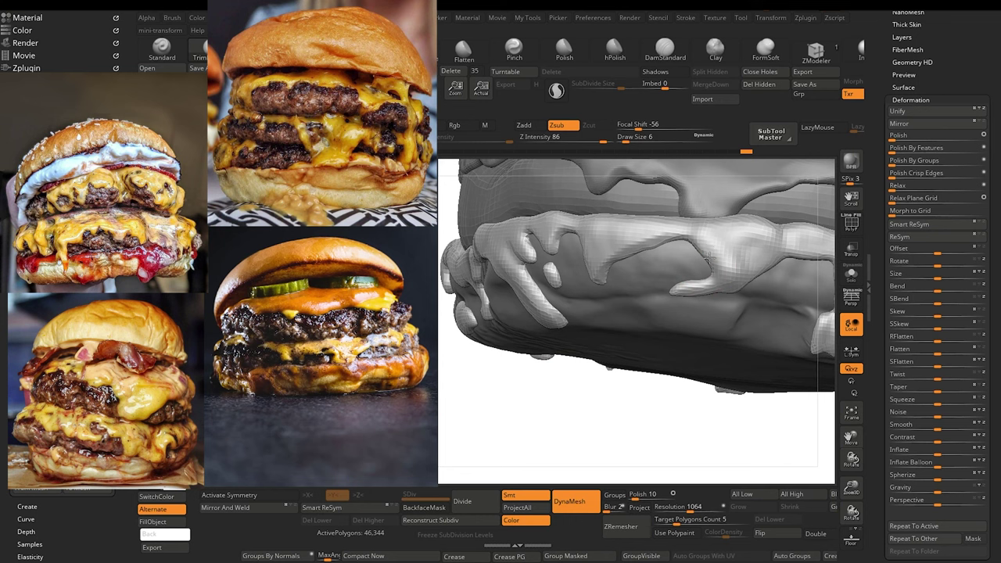
drag(709, 259, 699, 241)
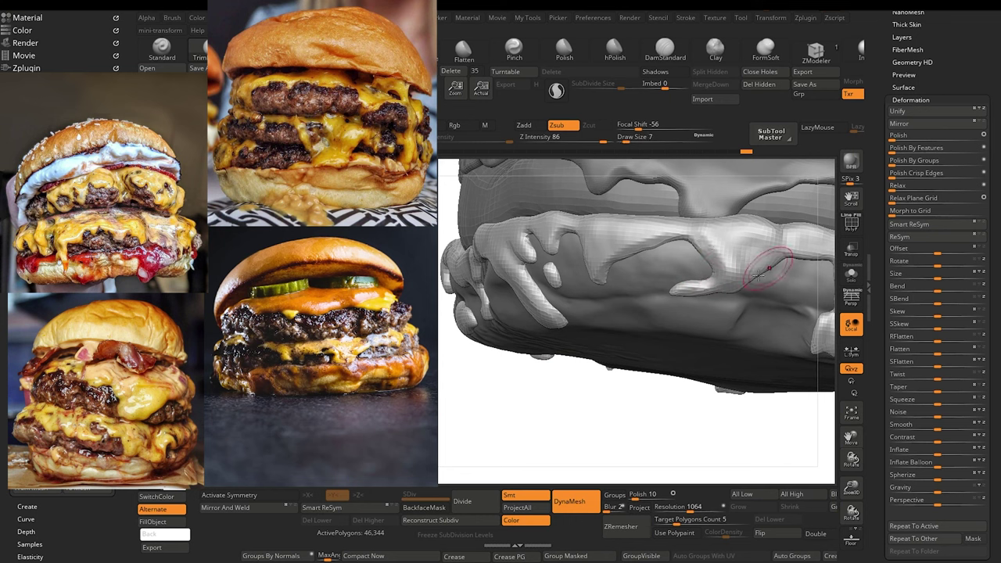
Step: Refine the wide drips and the rim openings between them with the subtractive brush at draw size 7
drag(778, 264, 767, 266)
alt+drag(683, 416, 536, 430)
drag(627, 270, 630, 274)
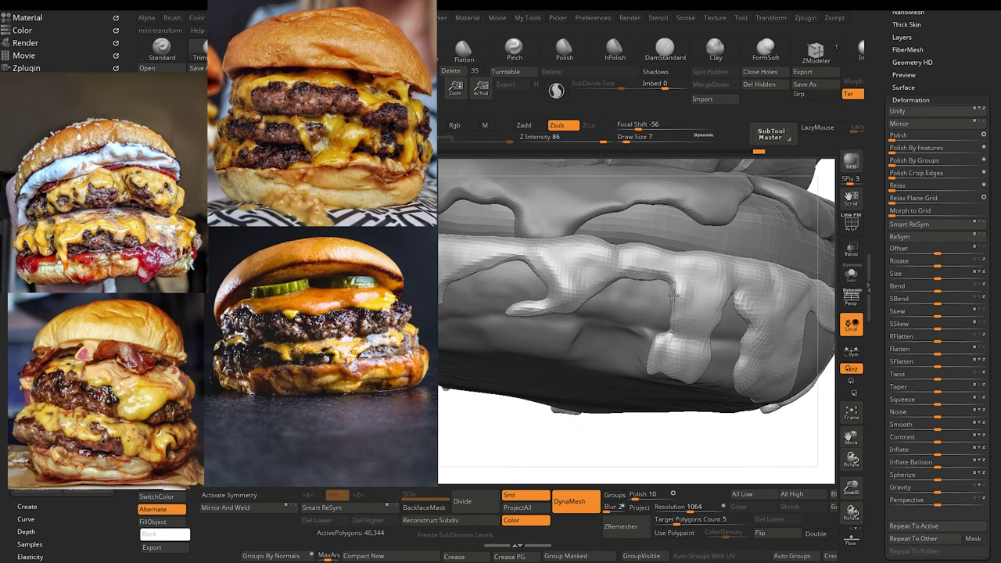
drag(681, 435, 706, 401)
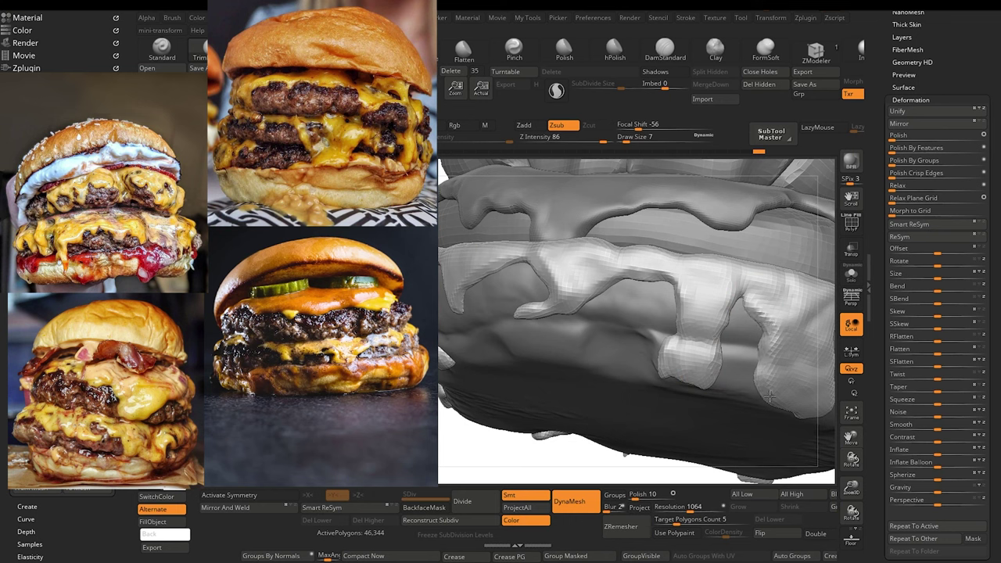
alt+drag(558, 466, 588, 389)
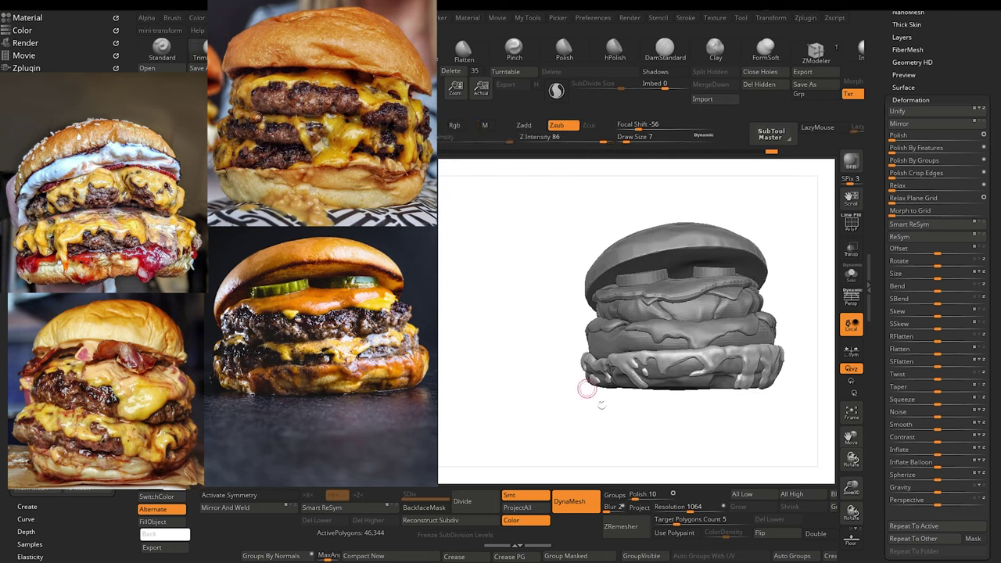
mouse_move(628, 455)
mouse_down()
mouse_move(553, 444)
mouse_move(566, 464)
mouse_up()
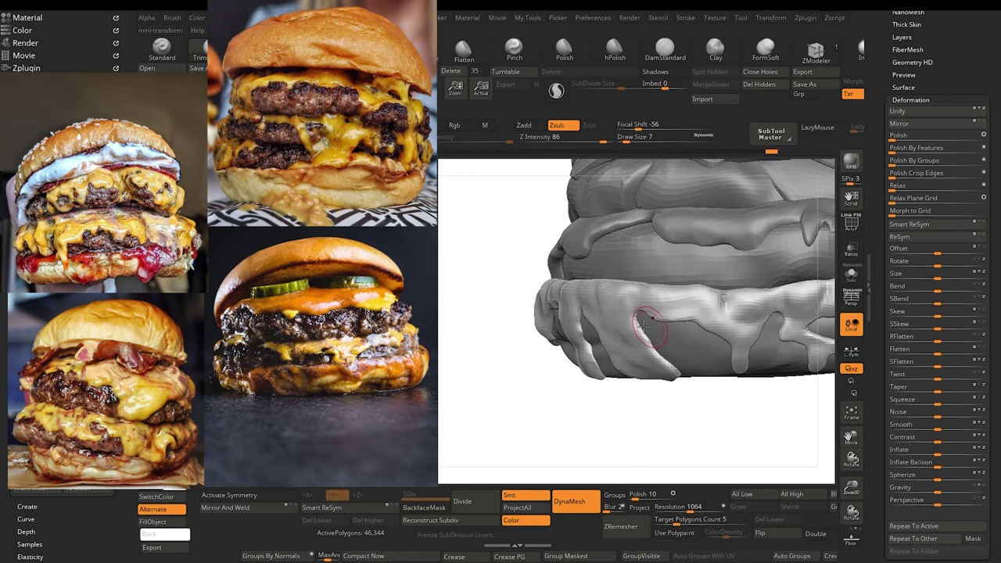
mouse_move(695, 446)
mouse_down()
mouse_move(638, 451)
mouse_move(685, 435)
mouse_move(673, 463)
mouse_move(663, 445)
mouse_move(557, 401)
mouse_move(623, 417)
mouse_up()
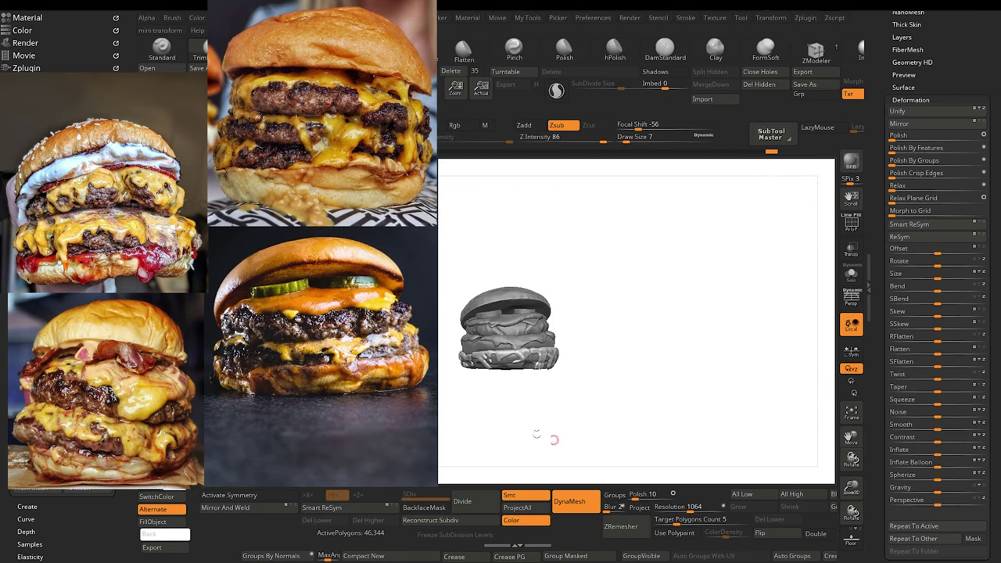
Step: Swap the visible high-res lower bun for the lower bun primary detail and make the Extract3 sauce layer active
mouse_move(553, 440)
mouse_down()
mouse_move(611, 429)
mouse_move(625, 494)
mouse_up()
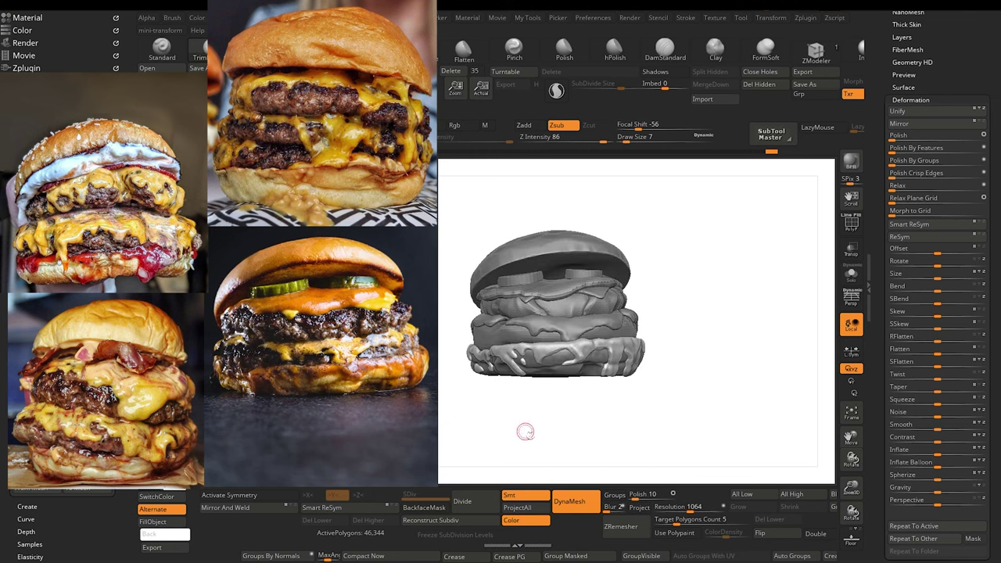
mouse_move(525, 432)
alt+mouse_down()
mouse_move(613, 431)
mouse_move(556, 425)
mouse_move(610, 448)
mouse_move(600, 467)
mouse_move(583, 451)
alt+mouse_up()
alt+click(585, 378)
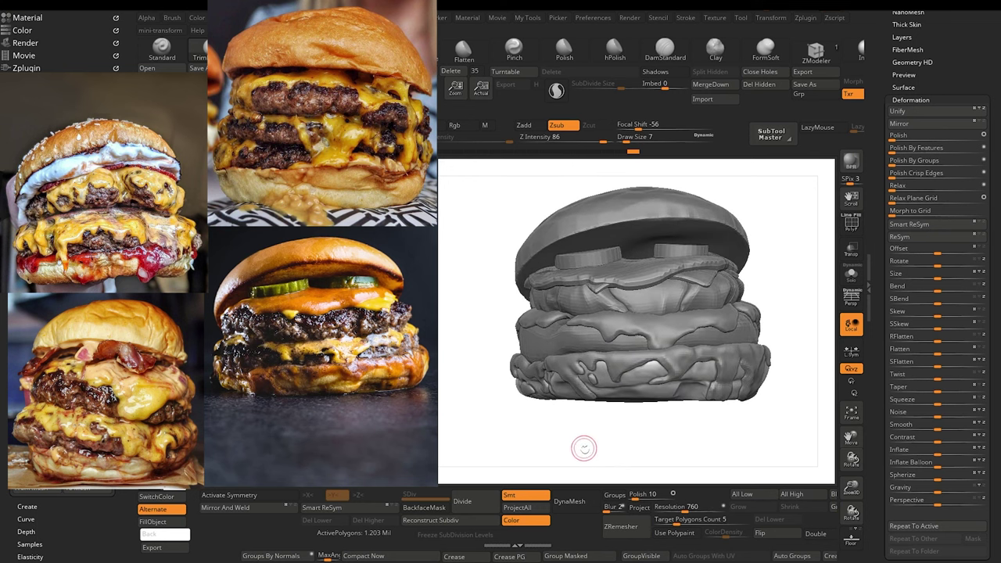
key(bracketleft)
drag(884, 137, 887, 354)
click(896, 201)
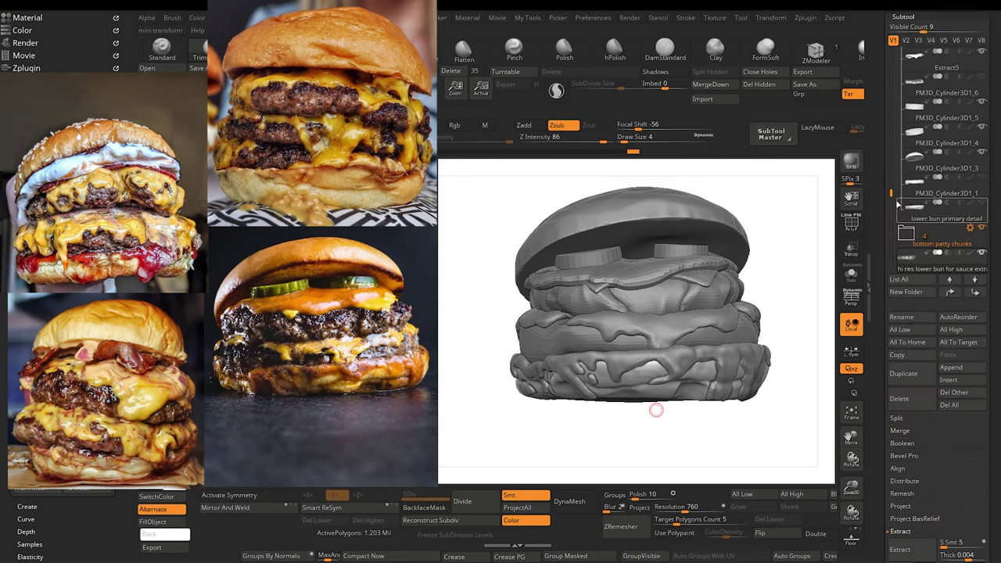
scroll(898, 204, down, 3)
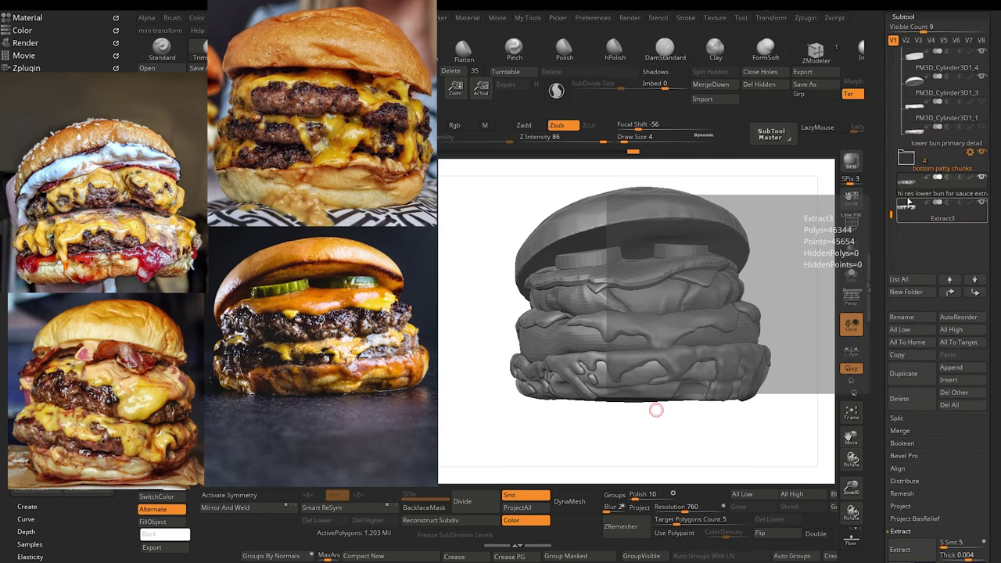
click(907, 202)
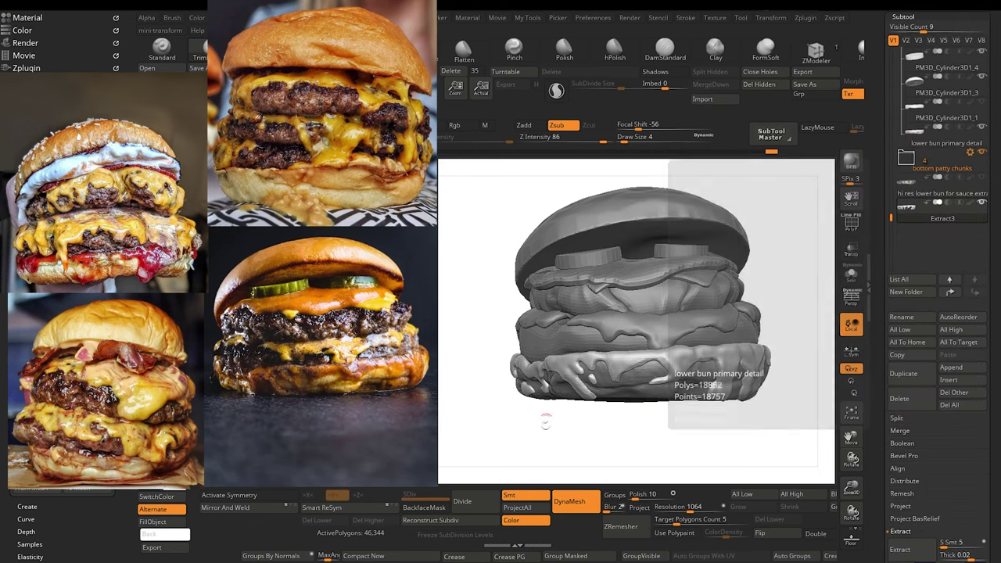
Step: Refine the sauce drips along the front and side of the lower bun with the subtractive brush at draw sizes 10 and 9
mouse_move(537, 445)
mouse_down()
mouse_move(522, 453)
mouse_move(527, 443)
mouse_move(536, 470)
mouse_move(546, 451)
mouse_up()
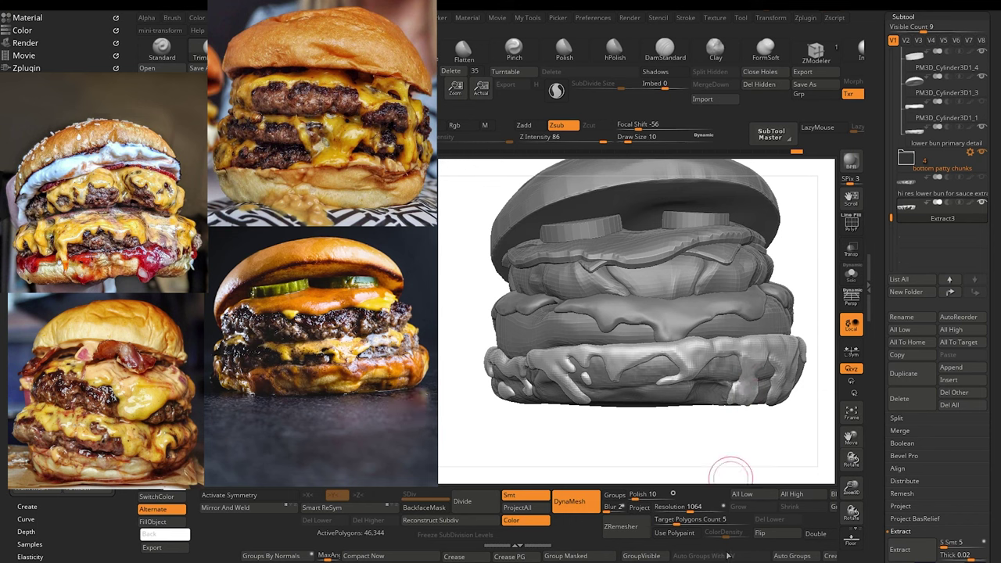
mouse_move(694, 456)
alt+mouse_down()
mouse_move(696, 469)
mouse_move(703, 463)
alt+mouse_up()
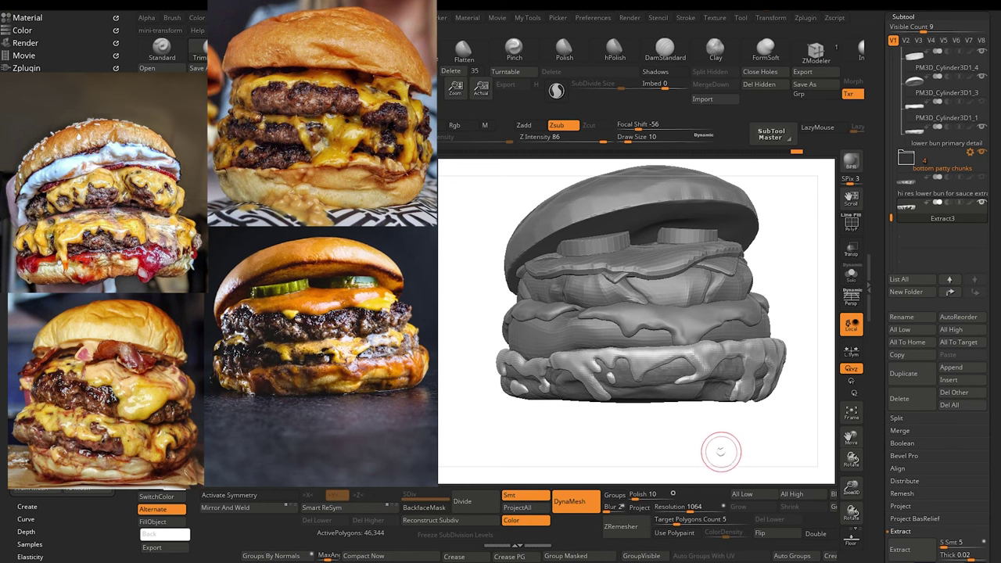
alt+drag(720, 451, 681, 466)
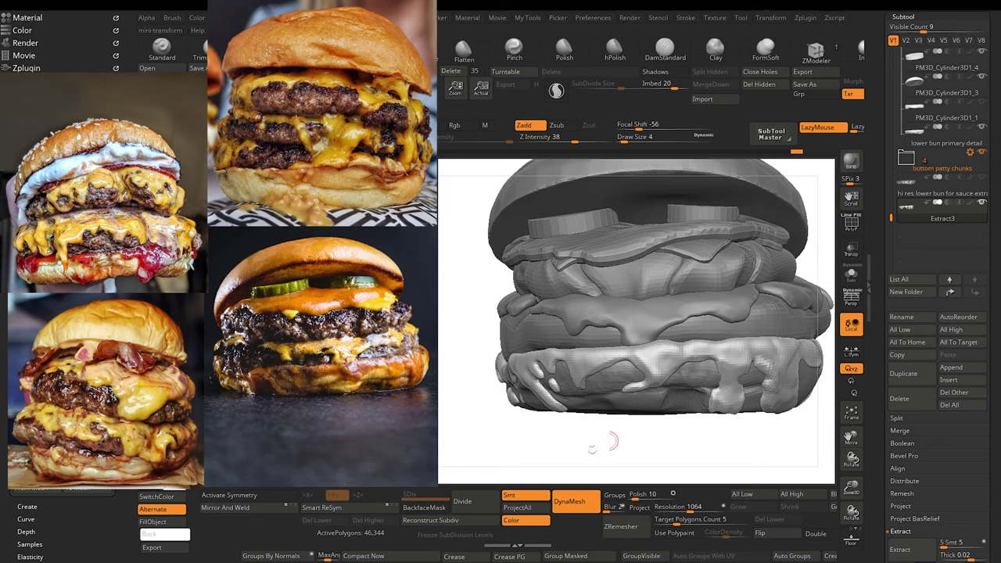
mouse_move(591, 450)
alt+mouse_down()
mouse_move(573, 451)
mouse_move(578, 438)
mouse_move(569, 440)
mouse_move(577, 462)
alt+mouse_up()
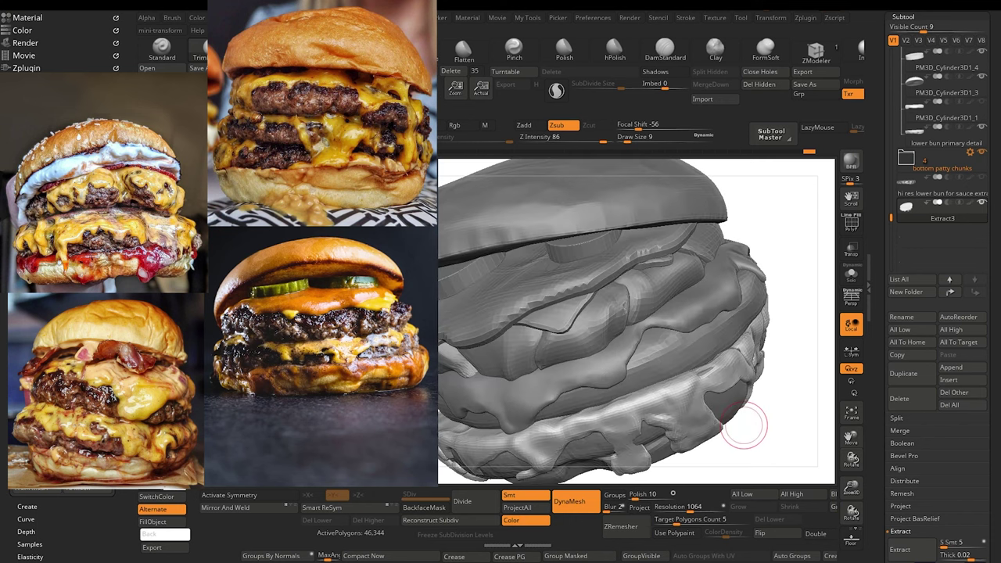
drag(766, 472, 580, 461)
alt+drag(513, 447, 578, 459)
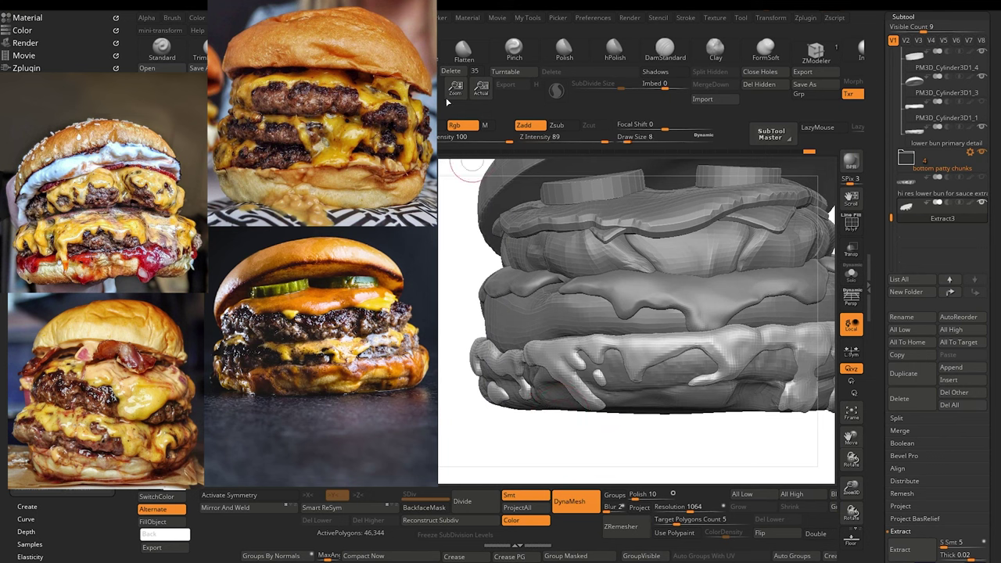
Step: Reshape the small sauce drips on the burger's front and side with a brush at Z intensity 51 and draw sizes 7 and 6
key(b)
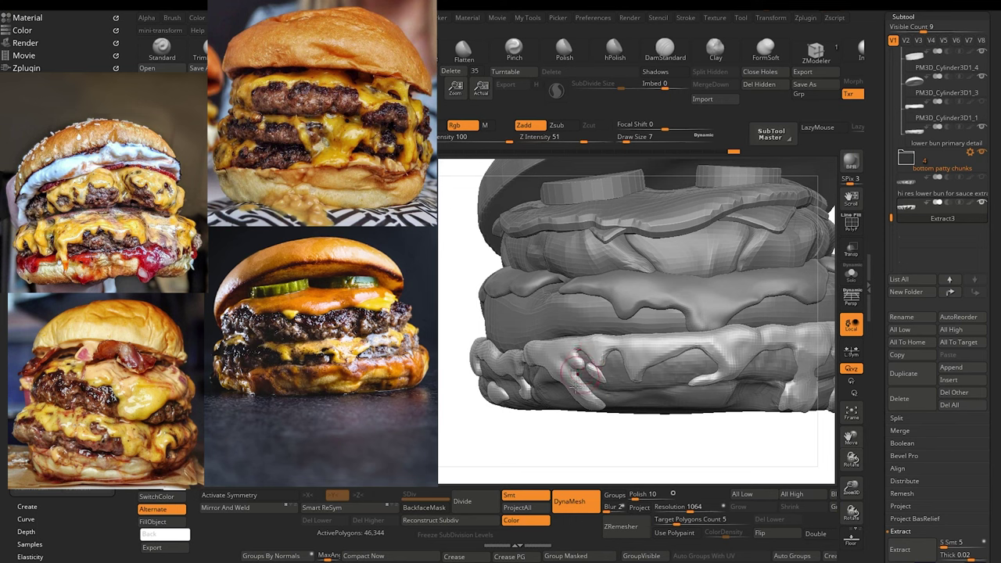
alt+drag(554, 459, 501, 366)
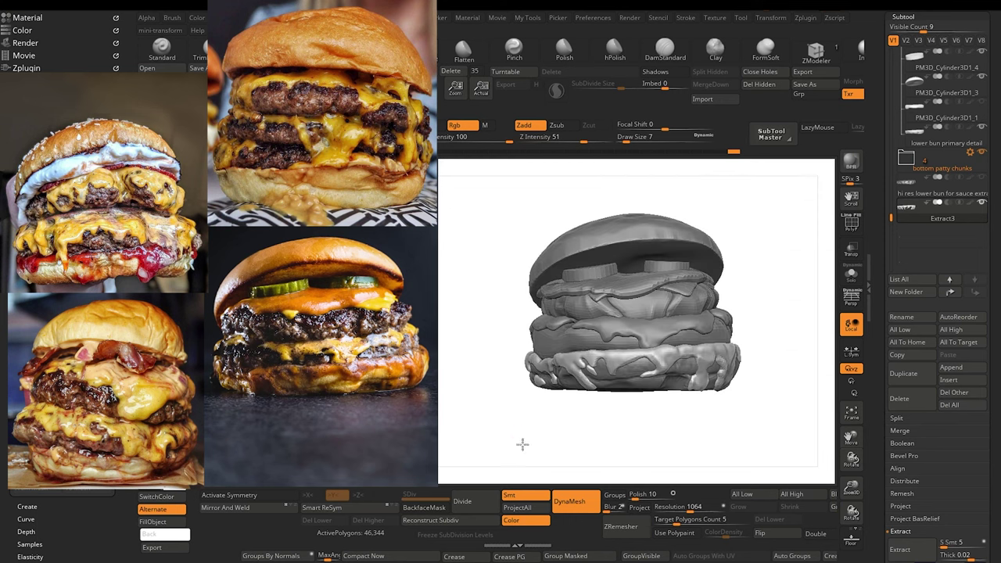
drag(522, 444, 528, 444)
drag(521, 409, 657, 429)
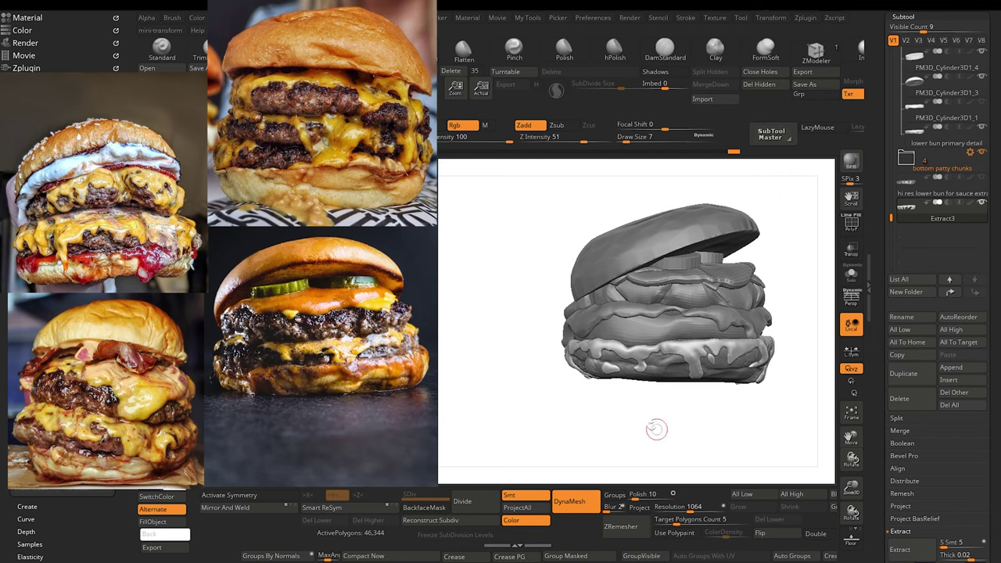
alt+drag(598, 445, 620, 496)
drag(547, 432, 552, 422)
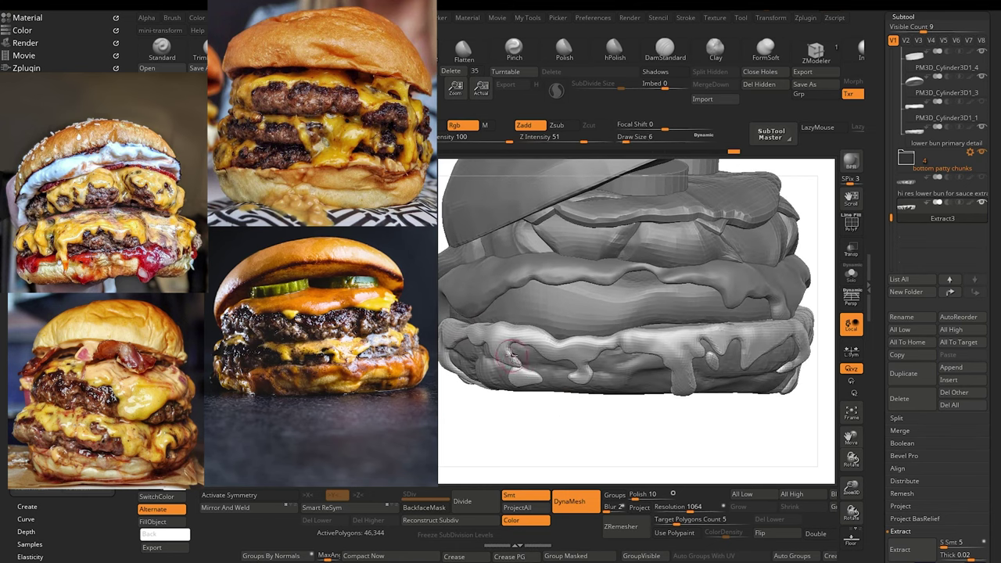
Step: Reshape the sauce overhang and drips around the front corner at draw size 9, smoothing where needed
drag(535, 419, 504, 474)
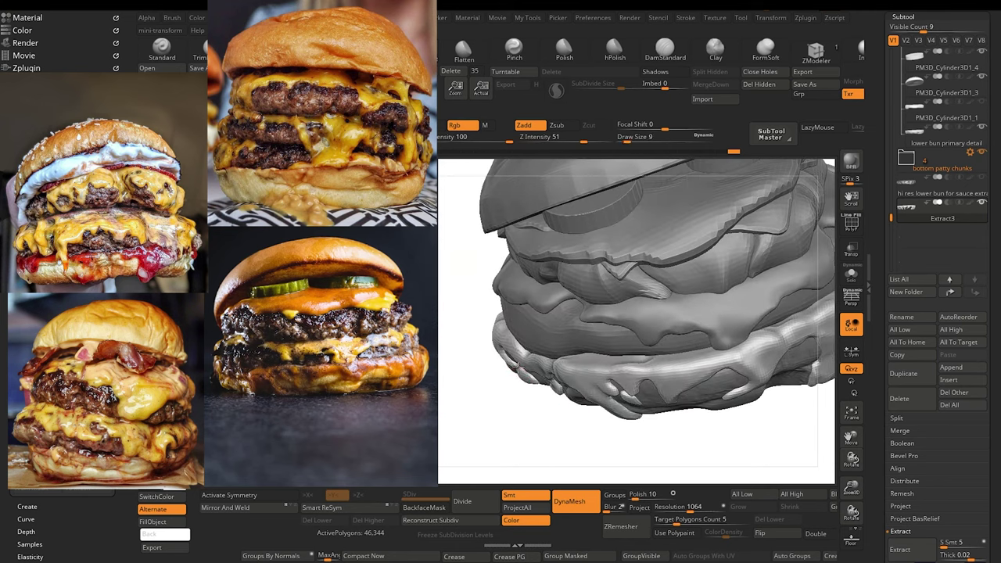
drag(508, 410, 513, 354)
mouse_move(504, 440)
shift+mouse_down()
mouse_move(494, 426)
mouse_move(487, 456)
mouse_move(498, 458)
mouse_move(475, 459)
mouse_move(469, 424)
mouse_move(477, 443)
mouse_move(488, 440)
shift+mouse_up()
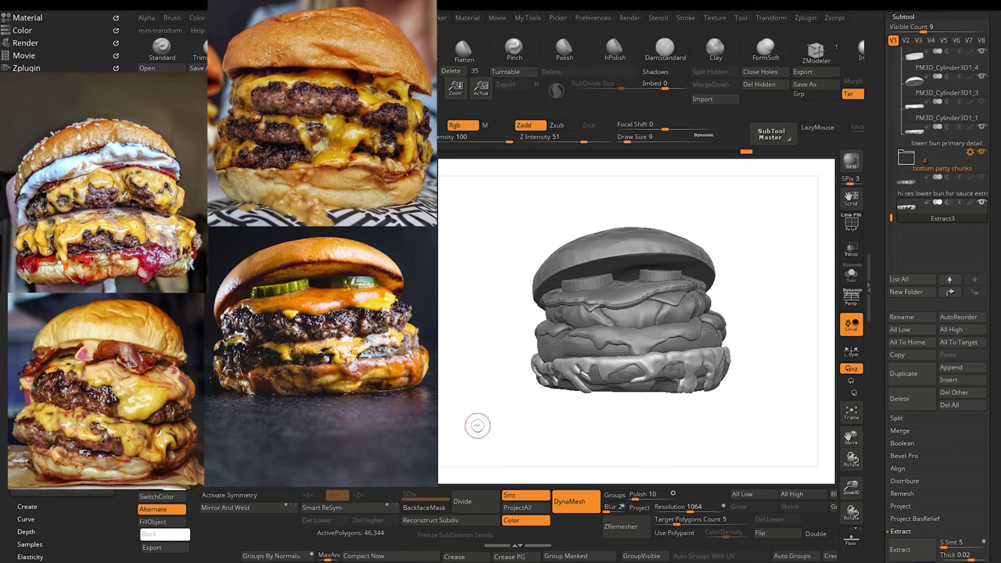
mouse_move(477, 426)
mouse_down()
mouse_move(487, 433)
mouse_move(455, 445)
mouse_up()
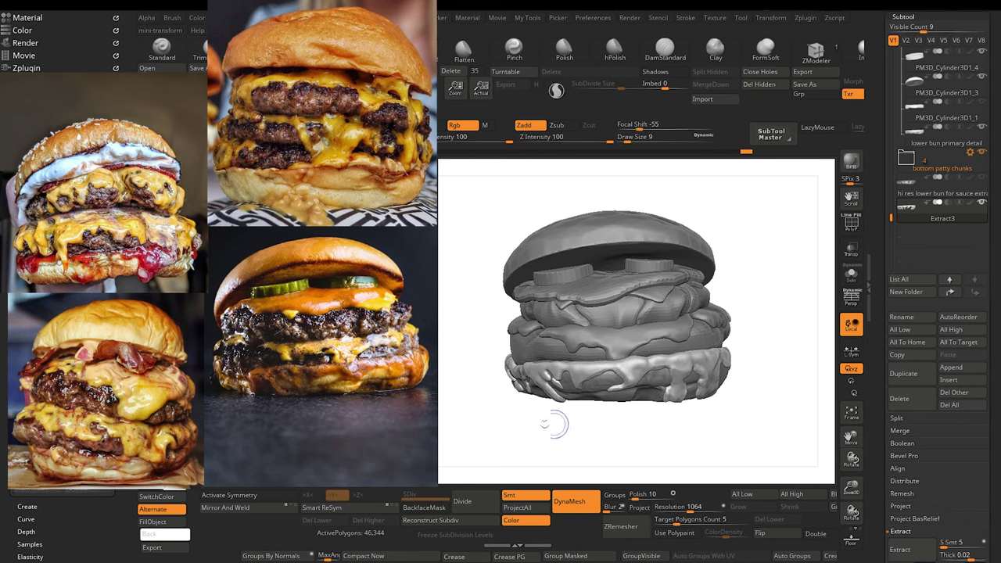
Step: Reshape the sauce drips and openings around the back of the lower bun at draw sizes 10, 14 and 8
drag(544, 426, 602, 472)
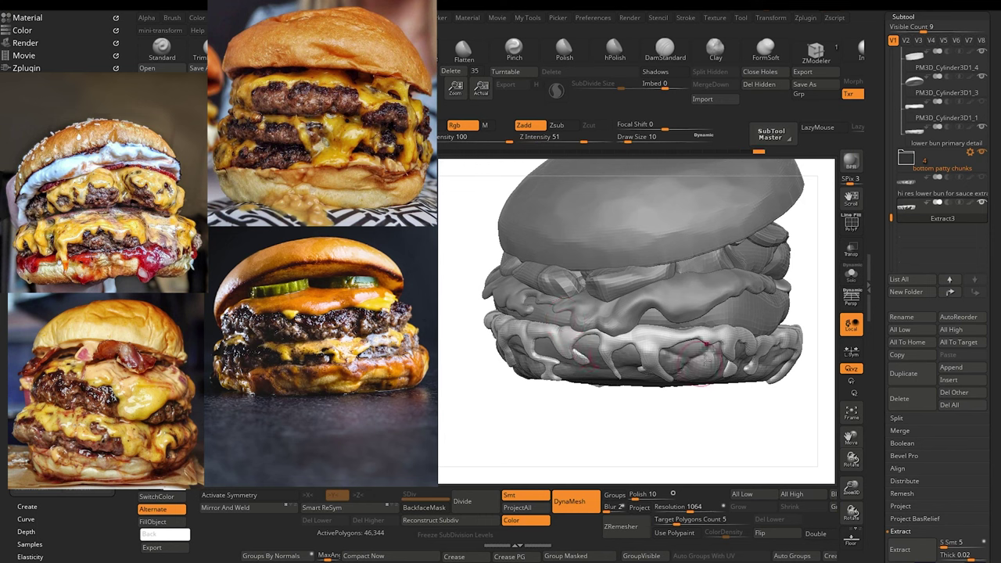
drag(747, 415, 727, 408)
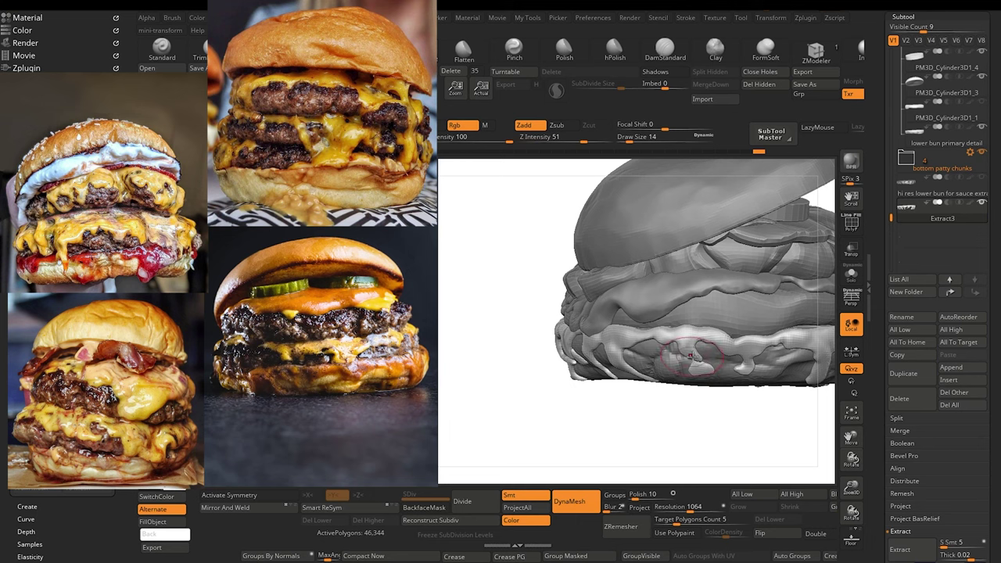
mouse_move(614, 429)
mouse_down()
mouse_move(650, 427)
mouse_move(669, 439)
mouse_move(623, 447)
mouse_move(633, 454)
mouse_move(643, 448)
mouse_move(623, 438)
mouse_up()
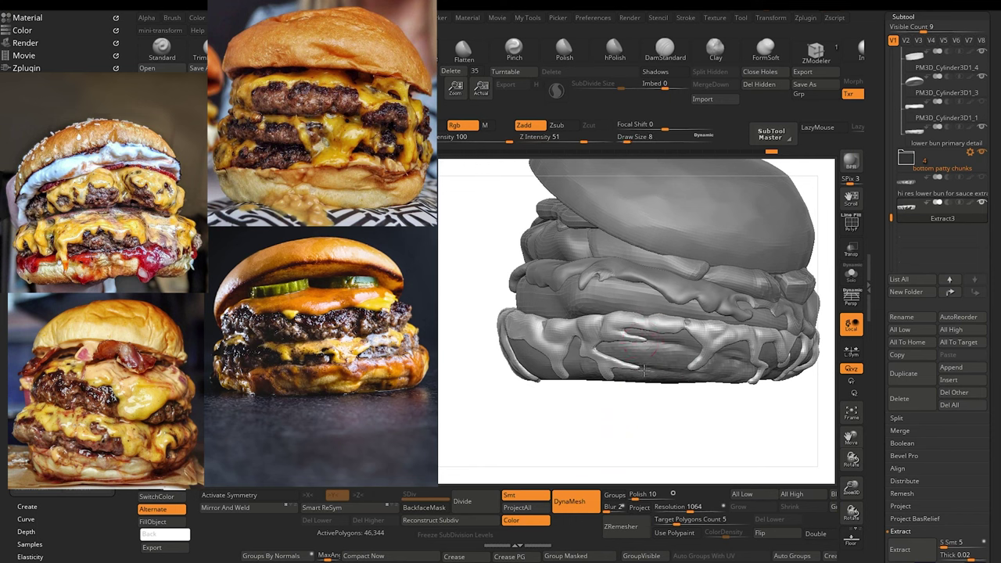
drag(624, 448, 516, 336)
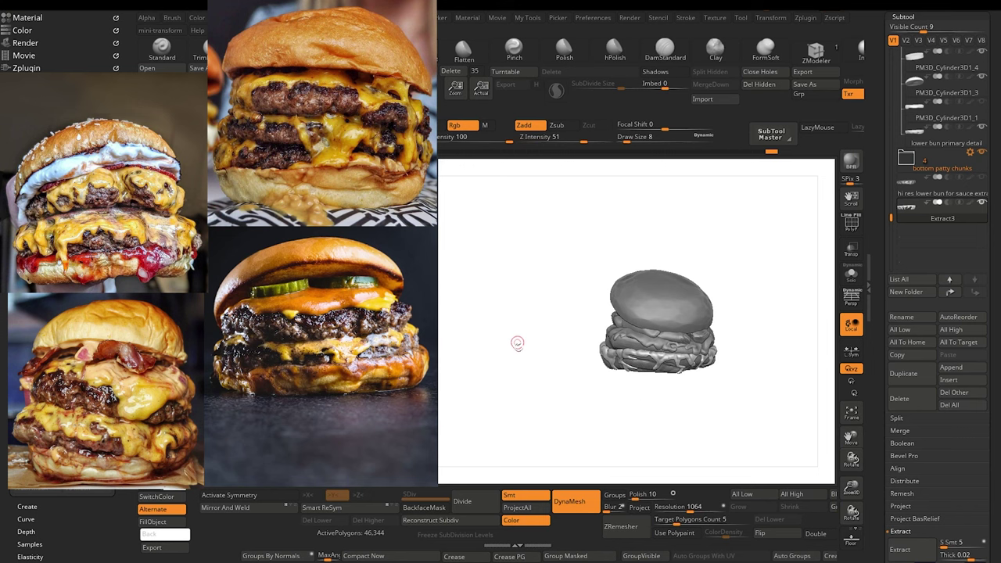
Step: Push the sauce rim and side drips into shape against the lower bun at draw sizes 8 and 14
mouse_move(512, 394)
mouse_down()
mouse_move(529, 402)
mouse_move(503, 395)
mouse_move(518, 401)
mouse_up()
alt+drag(517, 402, 590, 449)
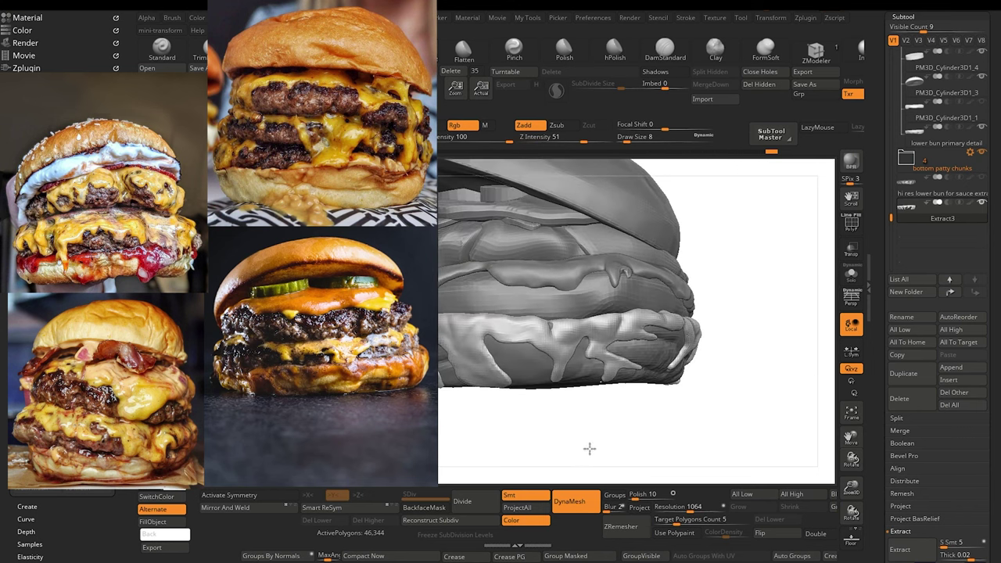
drag(533, 322, 555, 328)
drag(604, 432, 640, 434)
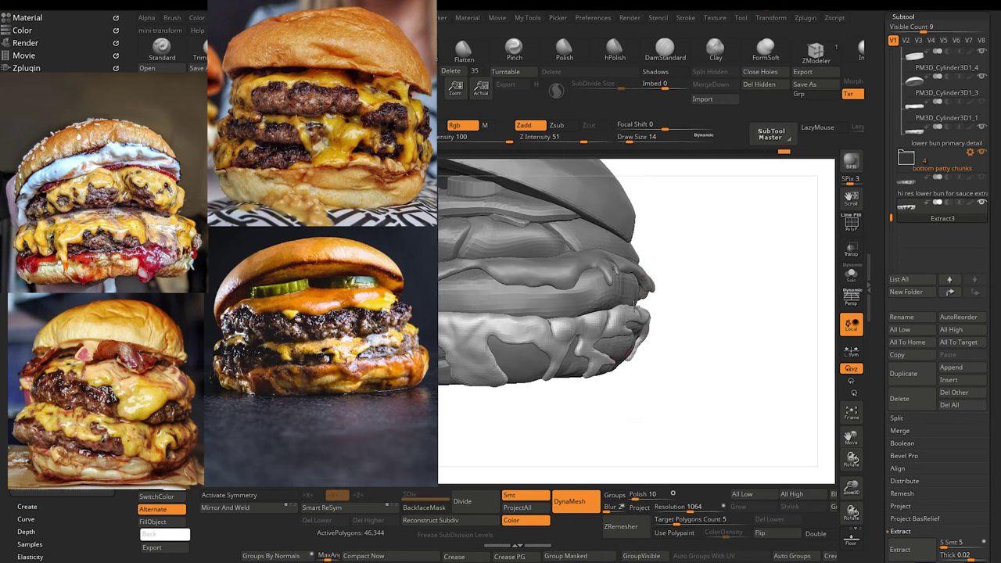
mouse_move(632, 435)
alt+mouse_down()
mouse_move(568, 416)
mouse_move(627, 453)
mouse_move(601, 445)
mouse_move(633, 442)
mouse_move(623, 453)
mouse_move(641, 466)
mouse_move(696, 441)
mouse_move(630, 451)
alt+mouse_up()
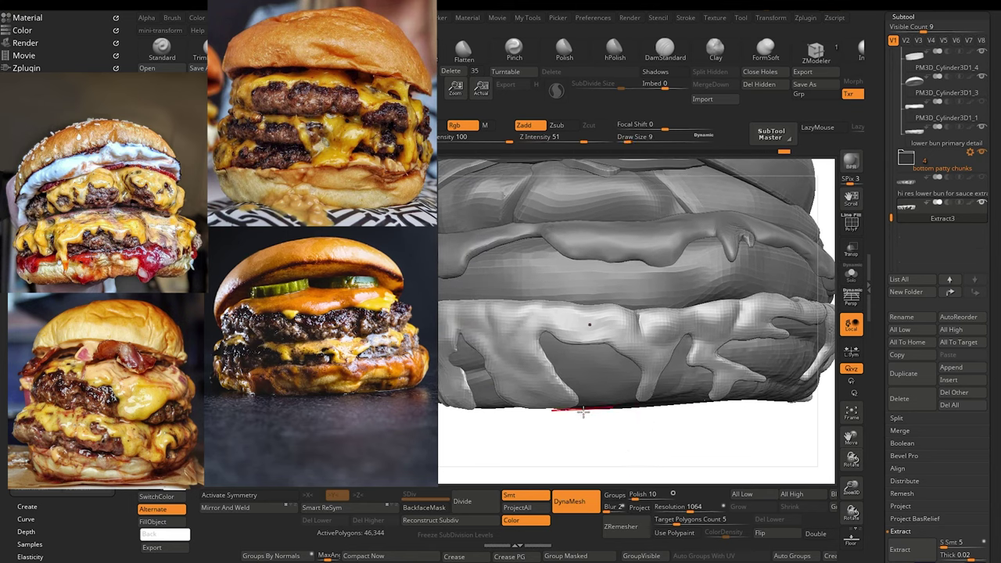
Step: Reshape the wide sauce drip and the narrow drip beside it at draw sizes 7 and 6
drag(581, 415, 582, 432)
key(bracketleft)
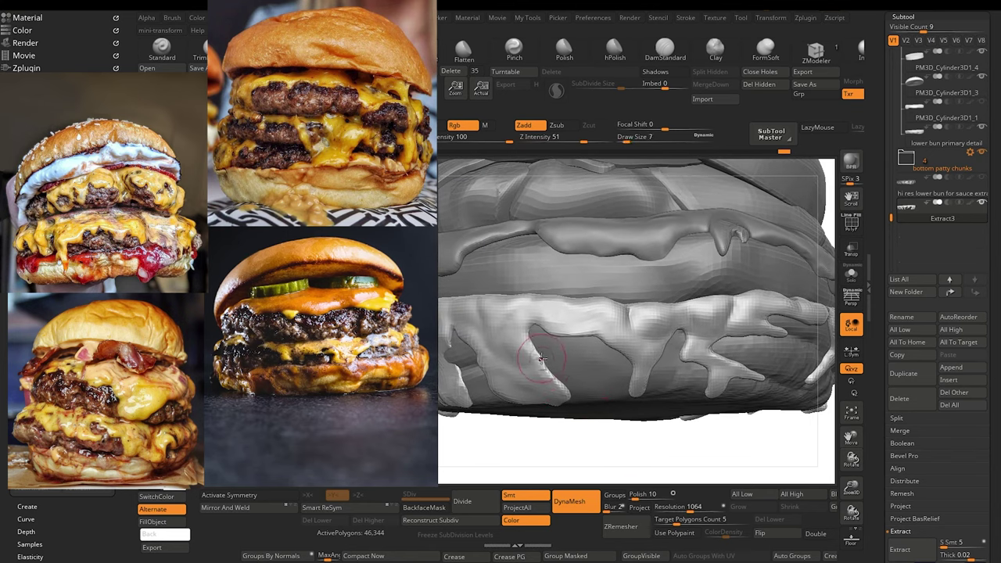
key(bracketleft)
key(bracketright)
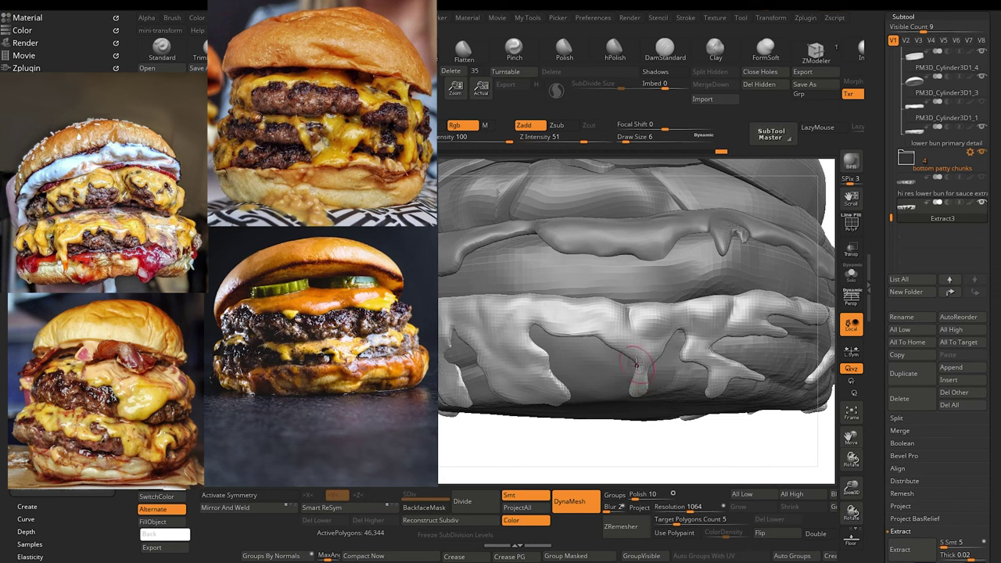
drag(636, 364, 630, 357)
Step: Refine the edges and the gap between the two blunt sauce drips at draw sizes 5 and 3
alt+drag(605, 452, 428, 240)
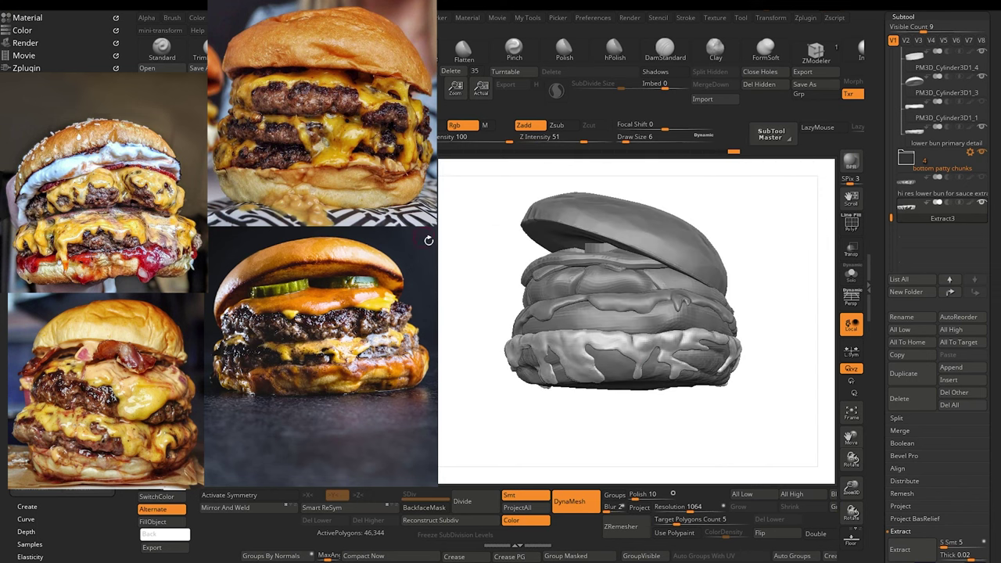
mouse_move(502, 411)
alt+mouse_down()
mouse_move(562, 404)
mouse_move(529, 419)
mouse_move(574, 450)
mouse_move(560, 442)
mouse_move(583, 435)
mouse_move(577, 451)
alt+mouse_up()
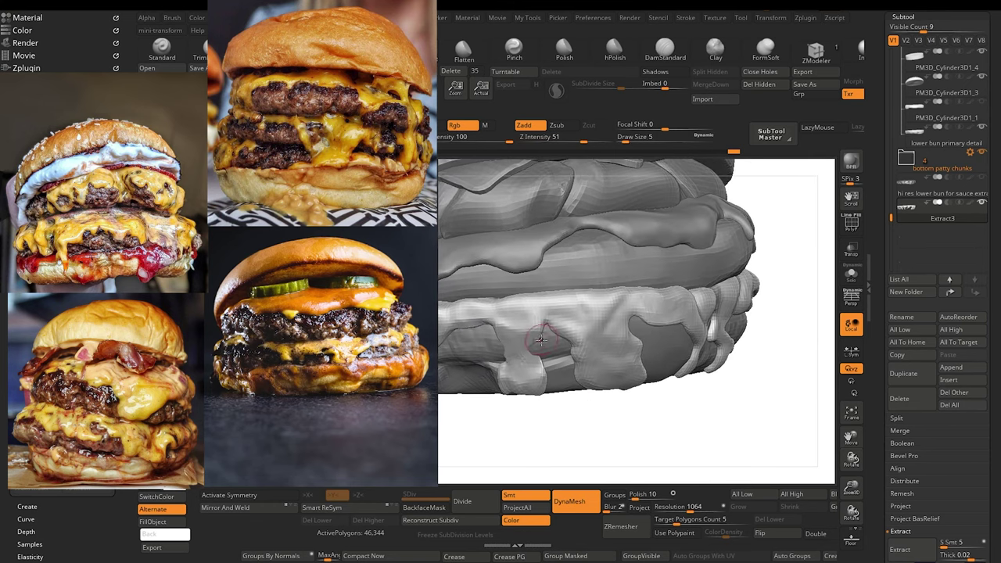
mouse_move(620, 414)
mouse_down()
mouse_move(584, 450)
mouse_move(580, 369)
mouse_move(490, 406)
mouse_move(527, 408)
mouse_move(507, 436)
mouse_move(612, 423)
mouse_move(577, 440)
mouse_move(569, 460)
mouse_up()
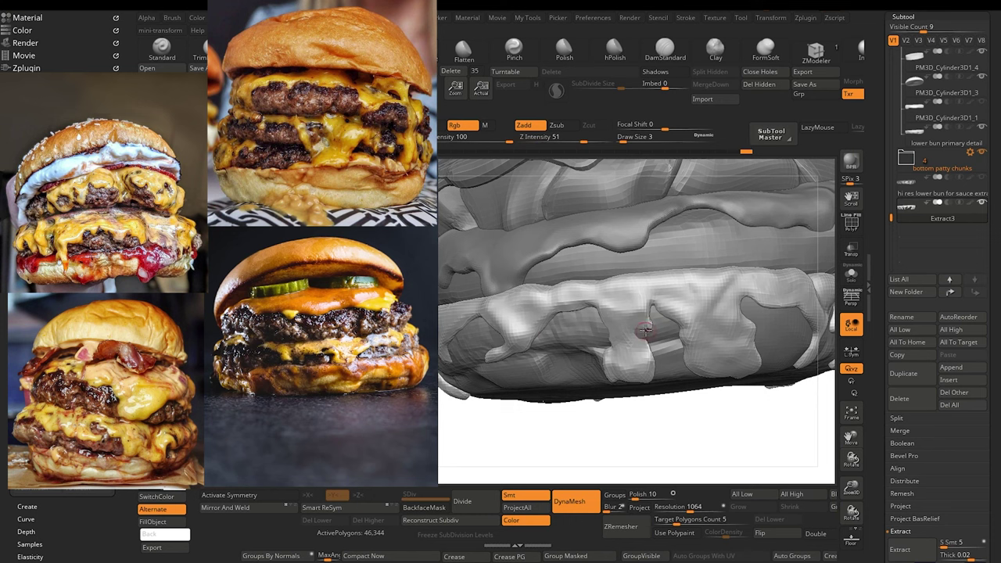
drag(615, 431, 570, 378)
Step: Make the patty above the sauce active and compare the whole burger with perspective switched off and on
alt+click(545, 349)
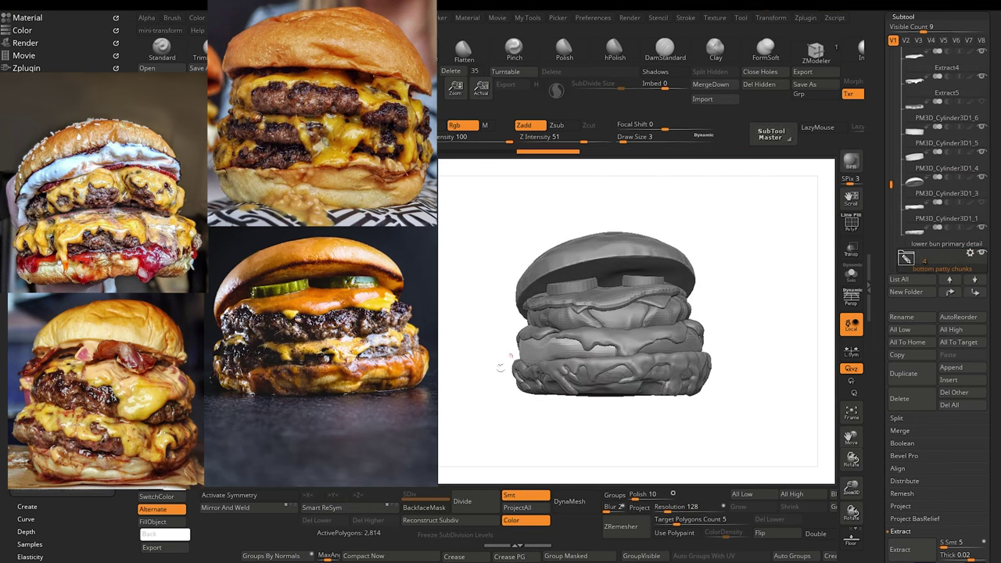
drag(471, 434, 474, 451)
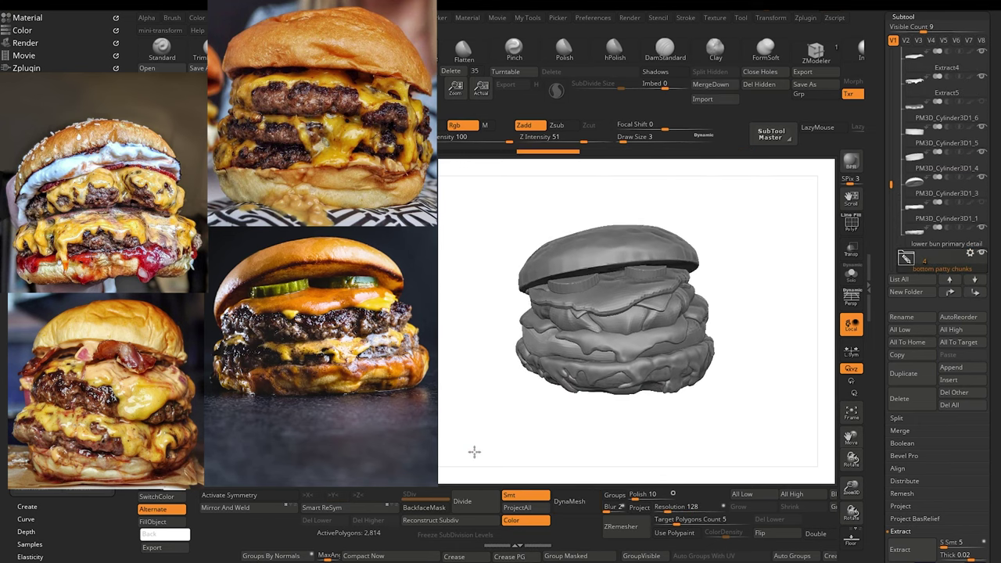
click(851, 297)
drag(497, 442, 500, 444)
click(851, 298)
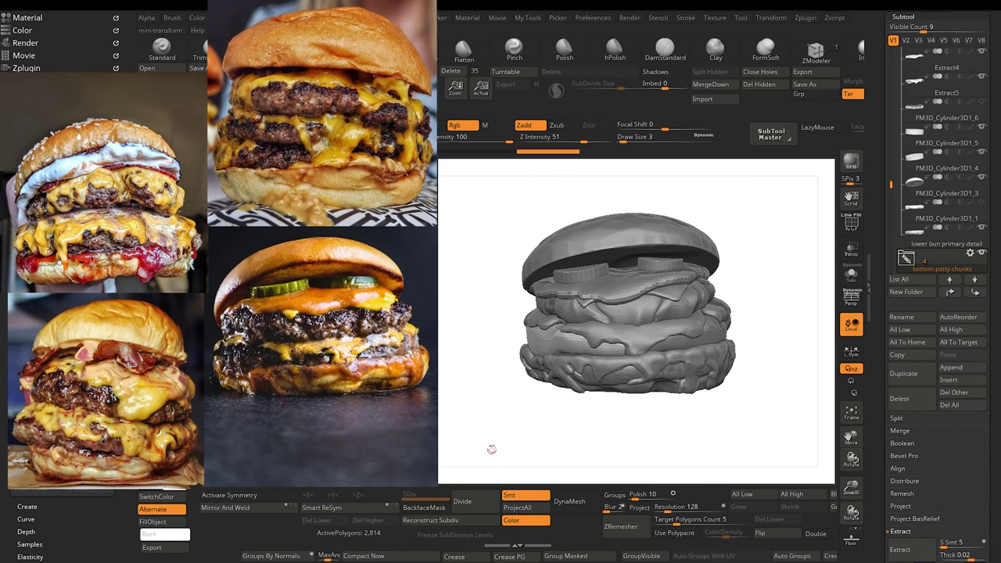
drag(496, 453, 499, 450)
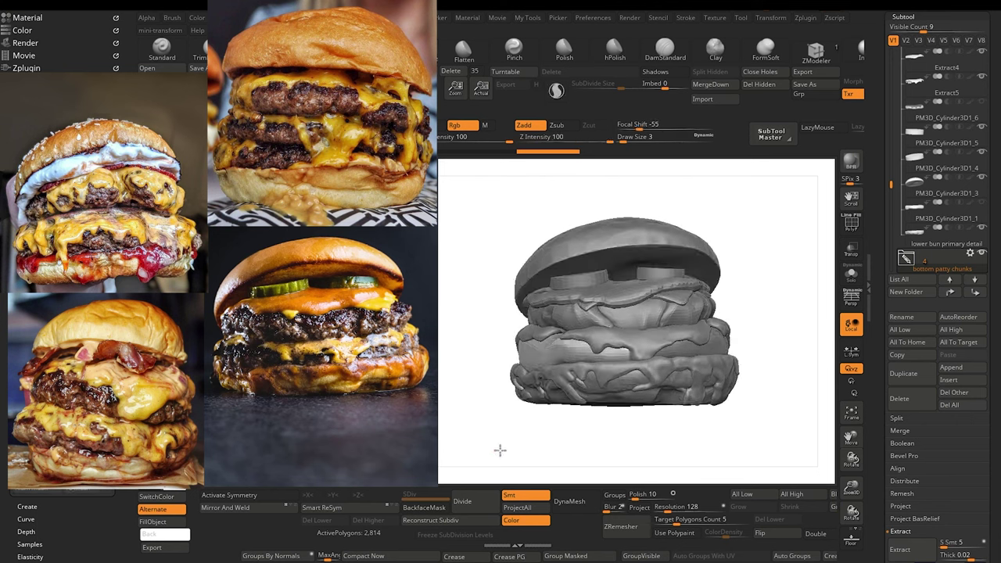
Step: Make the Extract3 sauce layer active again and reshape its drips at the back of the burger at draw size 10
alt+click(602, 398)
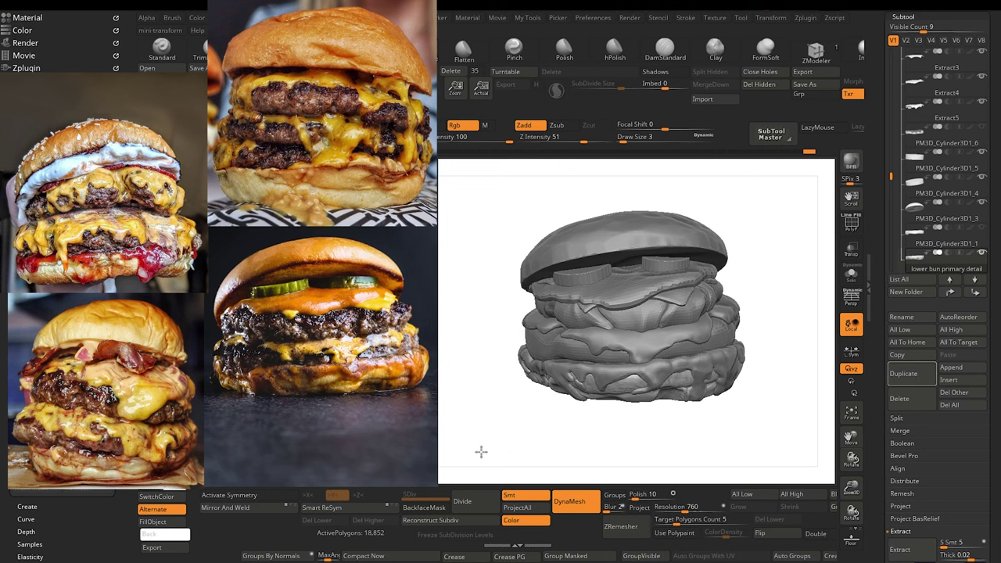
drag(481, 445, 561, 451)
alt+click(529, 371)
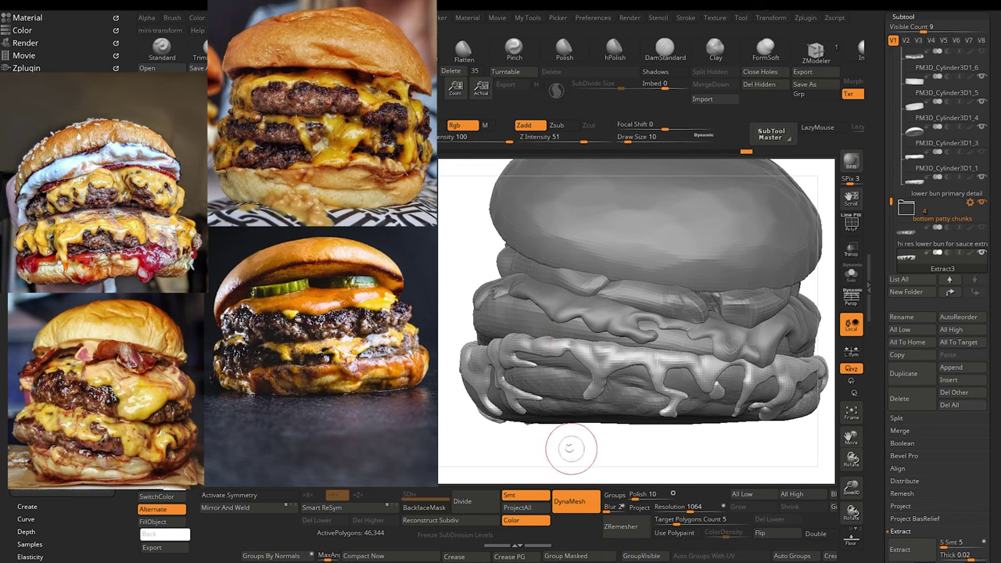
Step: Reshape the sauce layer's outer edge beside the thin drips on the burger's side at draw sizes 18 and 9
alt+drag(571, 449, 469, 317)
mouse_move(522, 410)
mouse_down()
mouse_move(530, 442)
mouse_move(520, 438)
mouse_move(558, 429)
mouse_move(560, 440)
mouse_move(527, 431)
mouse_move(503, 440)
mouse_move(531, 443)
mouse_move(523, 366)
mouse_up()
key(bracketright)
key(bracketright)
key(bracketright)
key(bracketleft)
key(bracketleft)
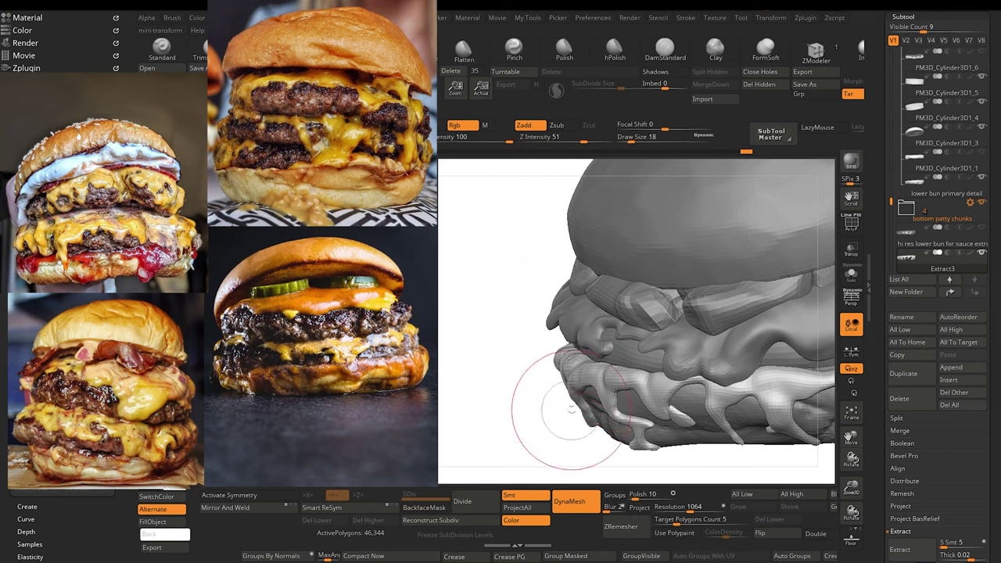
drag(569, 380, 572, 385)
key(bracketleft)
key(bracketleft)
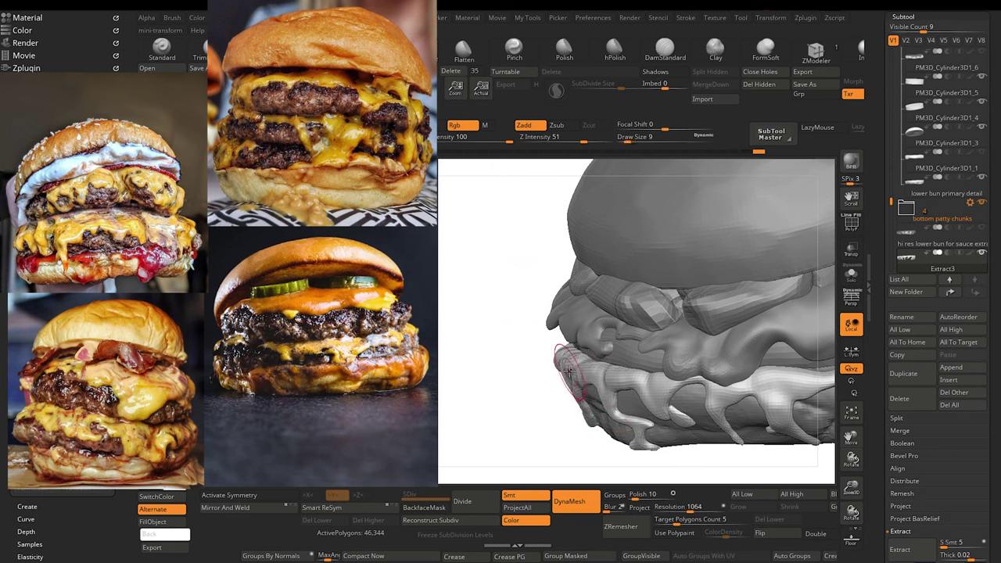
Step: Refine the sauce layer's upper rim above the long thin drips at draw sizes 9 and 10
key(bracketright)
key(bracketright)
mouse_move(543, 407)
mouse_down()
mouse_move(662, 388)
mouse_move(602, 374)
mouse_up()
key(bracketleft)
key(bracketleft)
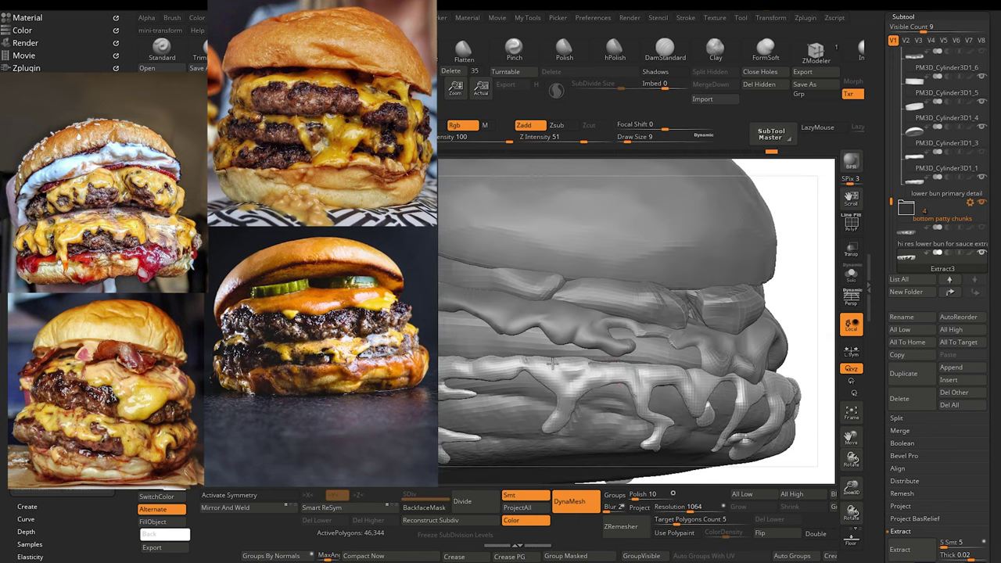
key(bracketright)
key(bracketright)
drag(519, 359, 520, 366)
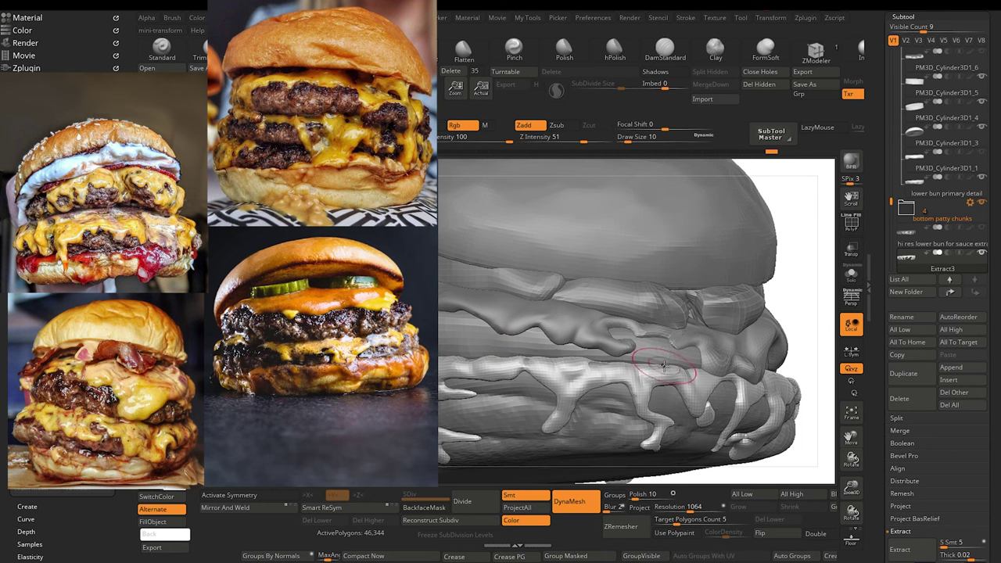
drag(663, 367, 664, 376)
Step: Fit the sauce rim against the patty around the burger's side and back at draw sizes 18, 7 and 14
mouse_move(770, 472)
mouse_down()
mouse_move(731, 460)
mouse_move(713, 428)
mouse_up()
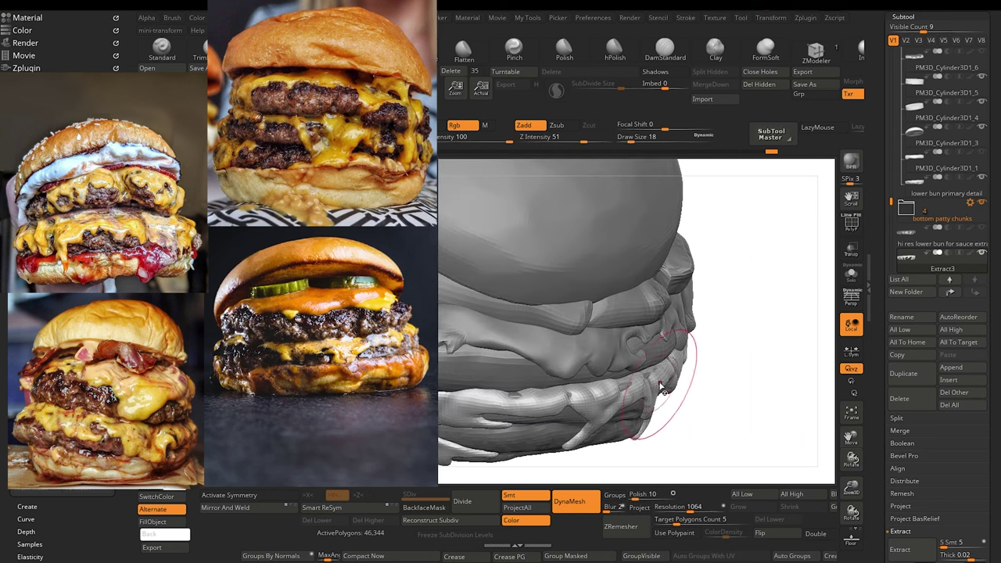
key(bracketleft)
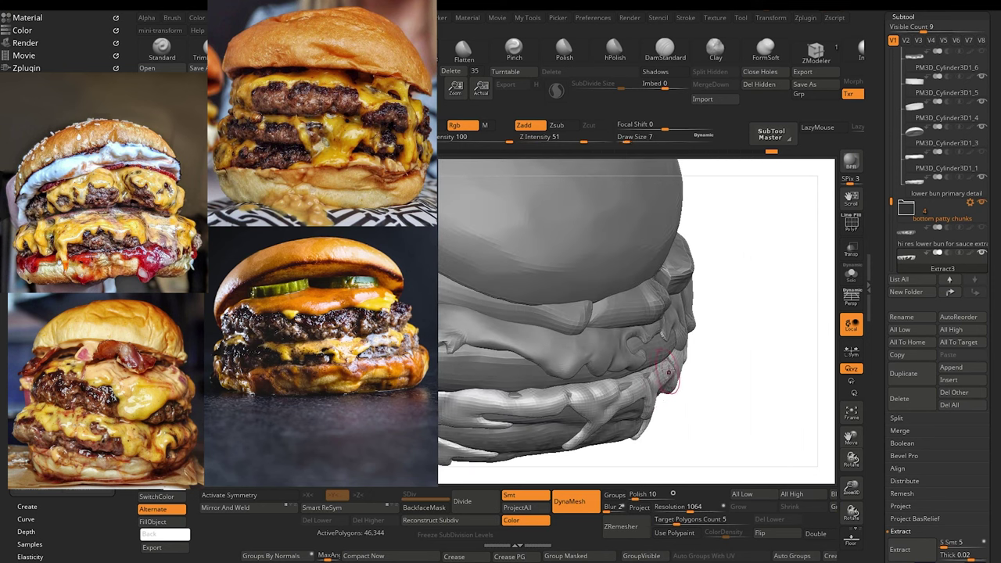
drag(699, 397, 726, 466)
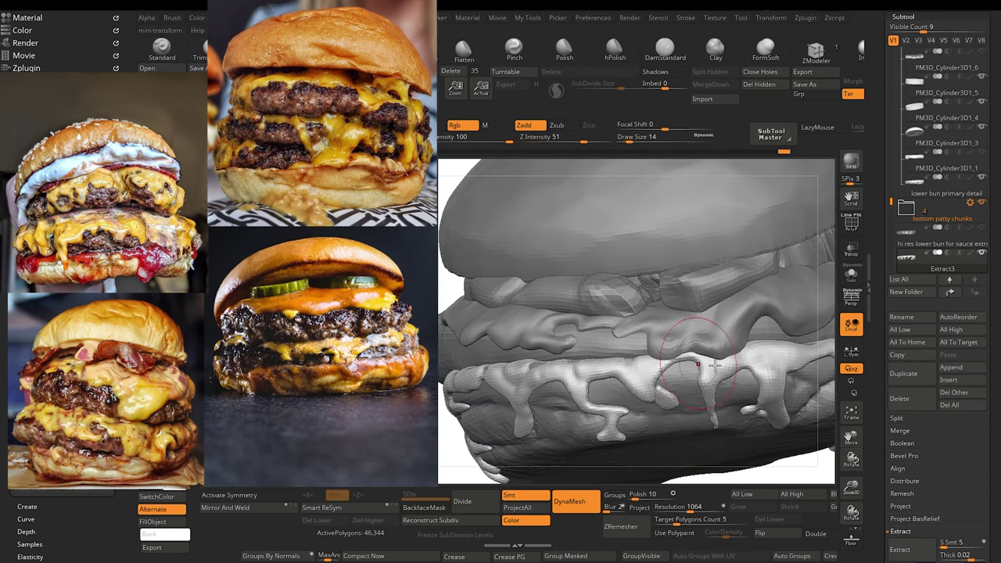
drag(774, 473, 747, 508)
mouse_move(655, 444)
mouse_down()
mouse_move(558, 445)
mouse_move(650, 440)
mouse_up()
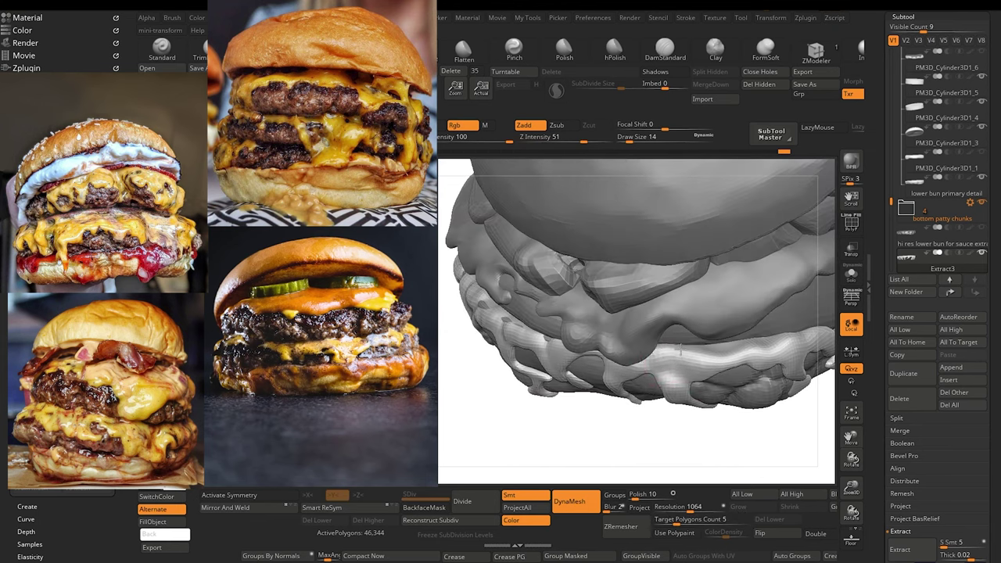
drag(734, 444, 634, 438)
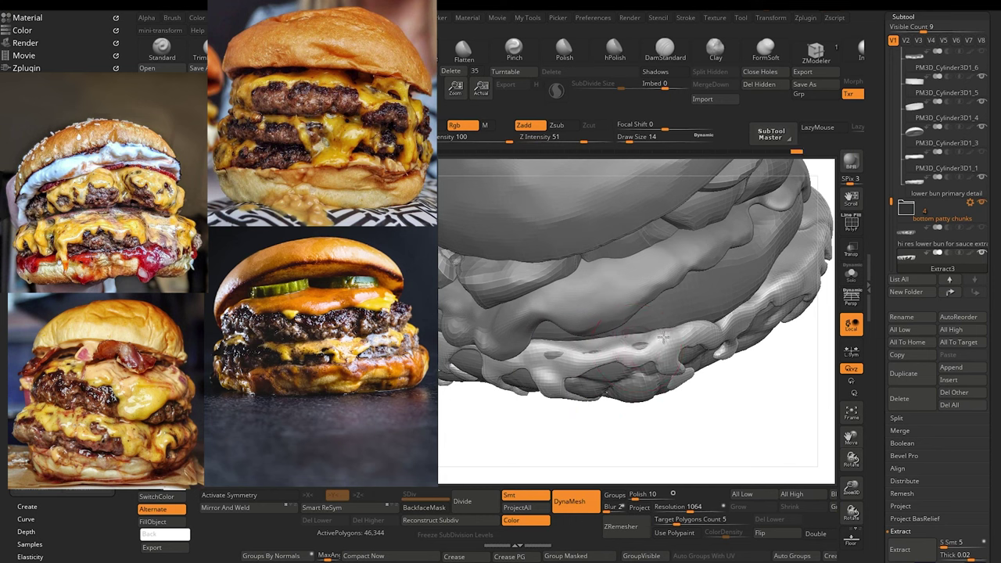
mouse_move(714, 423)
mouse_down()
mouse_move(544, 435)
mouse_move(559, 429)
mouse_up()
Step: Reshape the bulging outer contour of the sauce along the burger's side at draw size 18
key([)
mouse_move(692, 330)
right_down()
mouse_move(766, 380)
mouse_move(693, 339)
right_up()
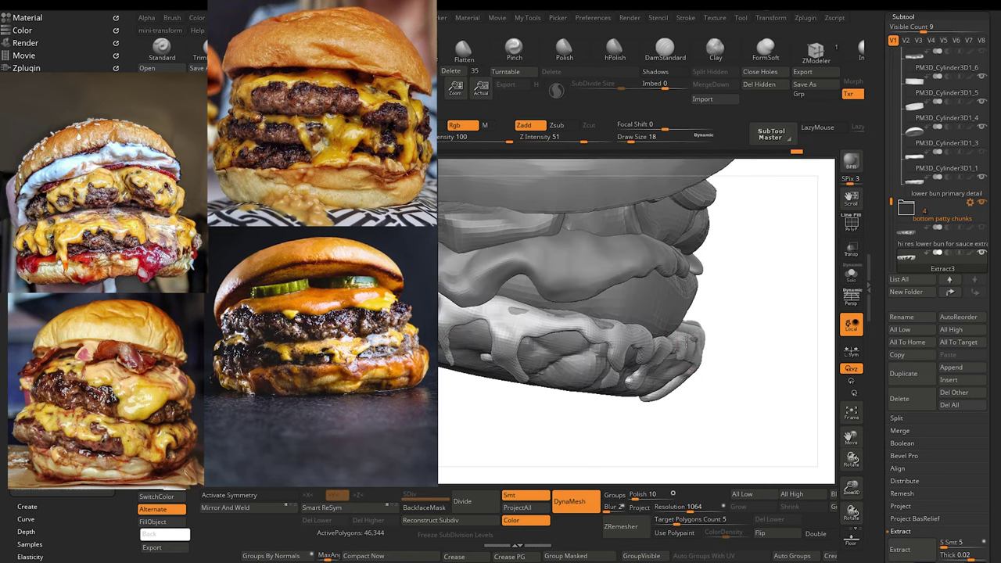
drag(692, 341, 701, 336)
key([)
drag(737, 382, 746, 457)
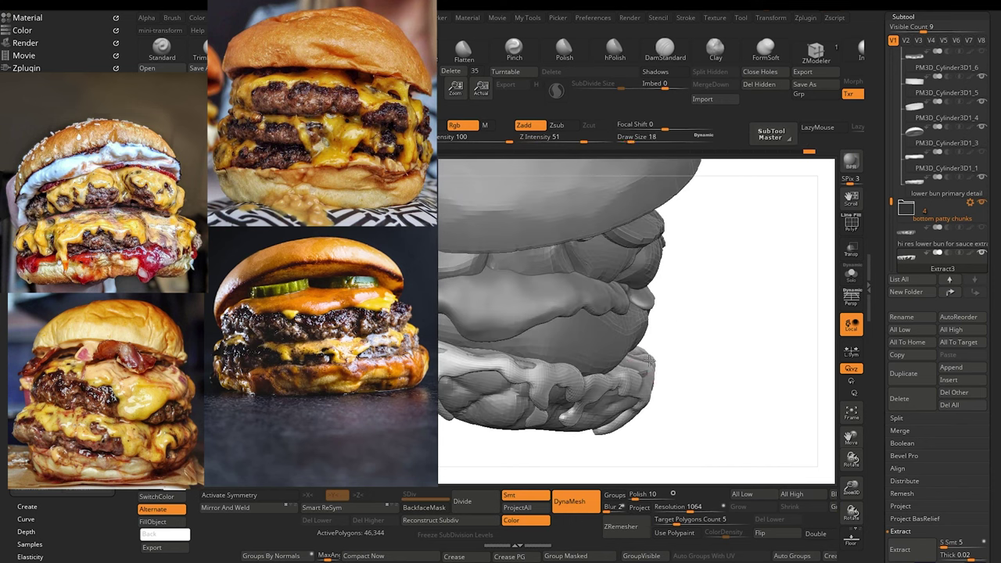
mouse_move(649, 361)
right_down()
mouse_move(677, 453)
mouse_move(658, 368)
right_up()
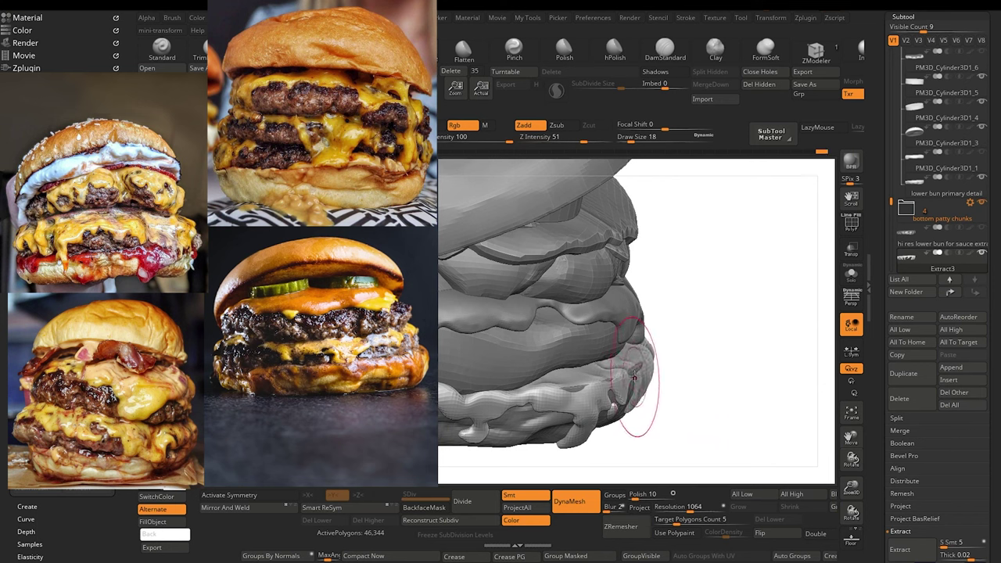
right_drag(673, 386, 703, 374)
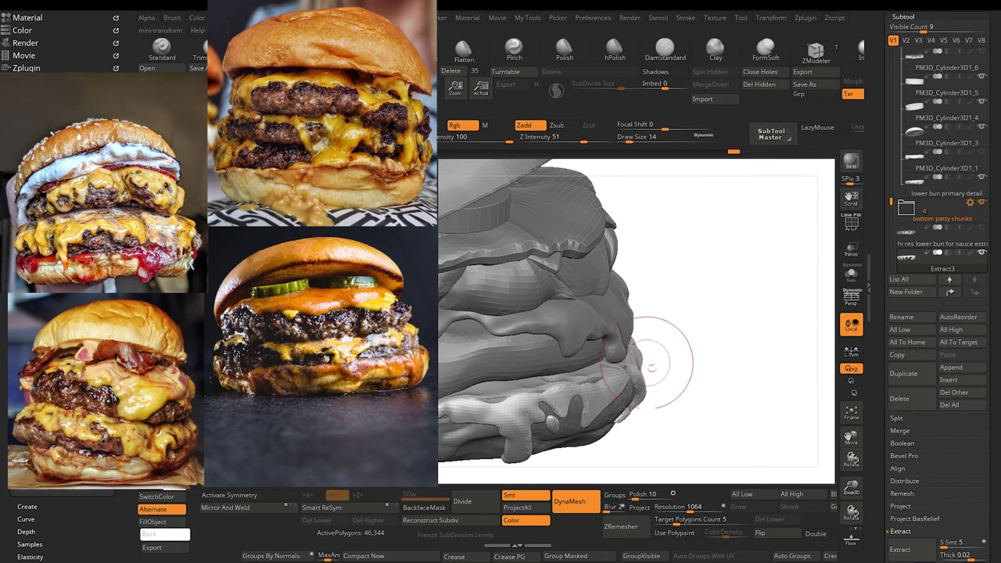
Step: Smooth out the sauce rim above the side drips under the patty at draw sizes 14, 9 and 10
right_drag(651, 368, 702, 443)
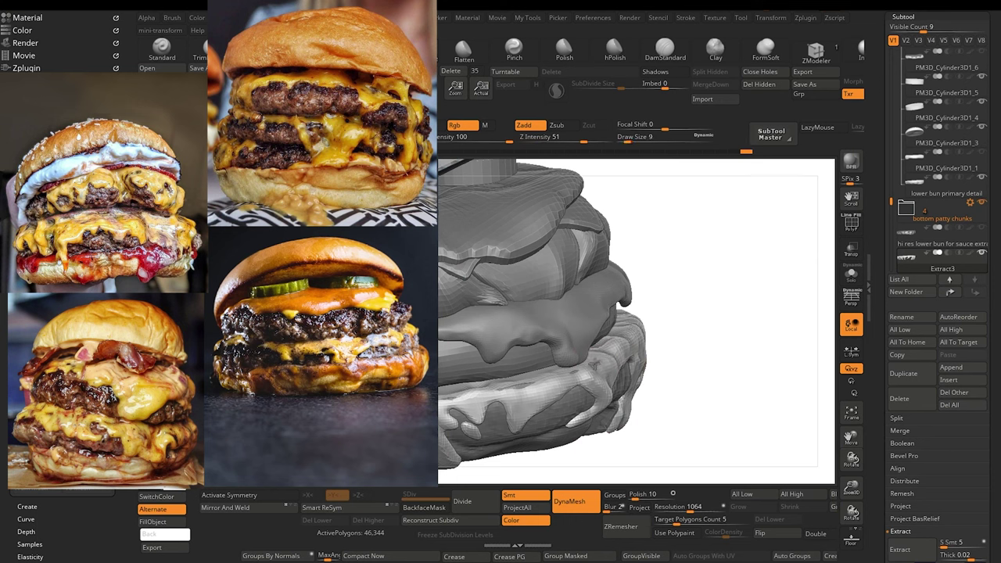
drag(676, 426, 666, 368)
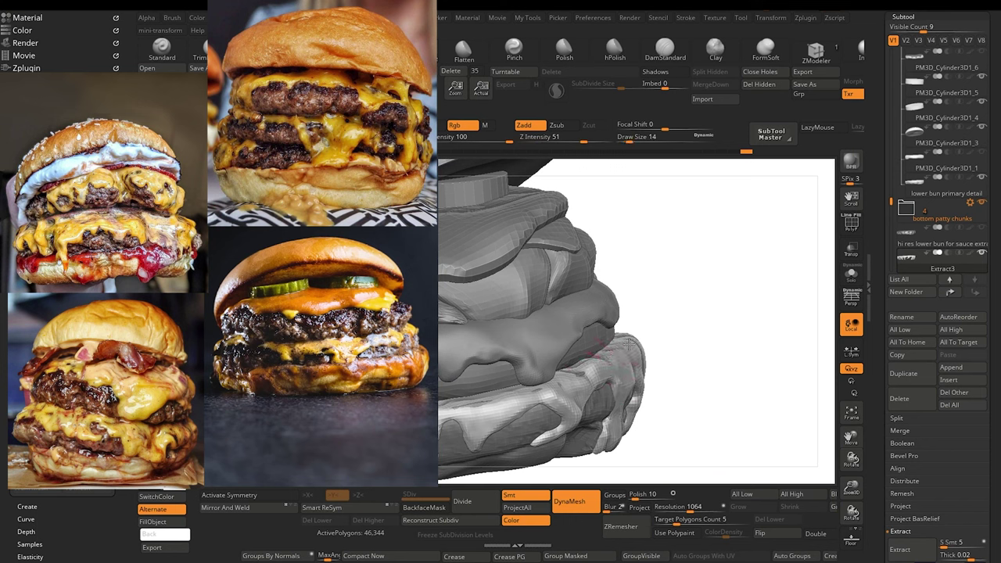
drag(698, 404, 748, 461)
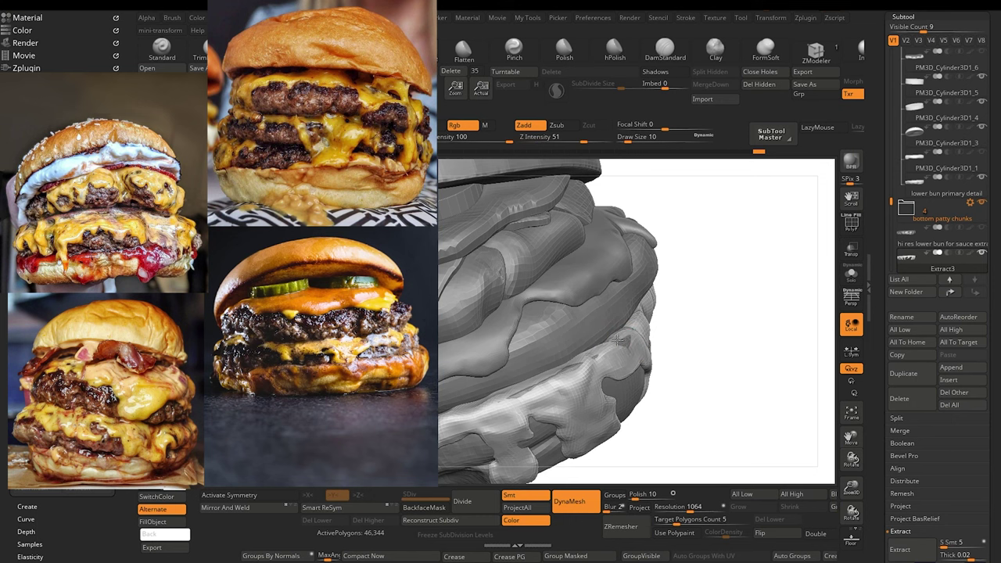
alt+drag(693, 453, 507, 364)
alt+drag(519, 405, 577, 450)
mouse_move(503, 446)
mouse_down()
mouse_move(534, 441)
mouse_move(507, 446)
mouse_move(508, 462)
mouse_move(495, 448)
mouse_move(464, 450)
mouse_move(511, 478)
mouse_move(497, 457)
mouse_move(482, 458)
mouse_move(506, 424)
mouse_up()
Step: Keep the Extract3 sauce layer active and refine its upper rim around the burger at draw size 6
alt+click(593, 391)
alt+click(521, 235)
alt+click(557, 392)
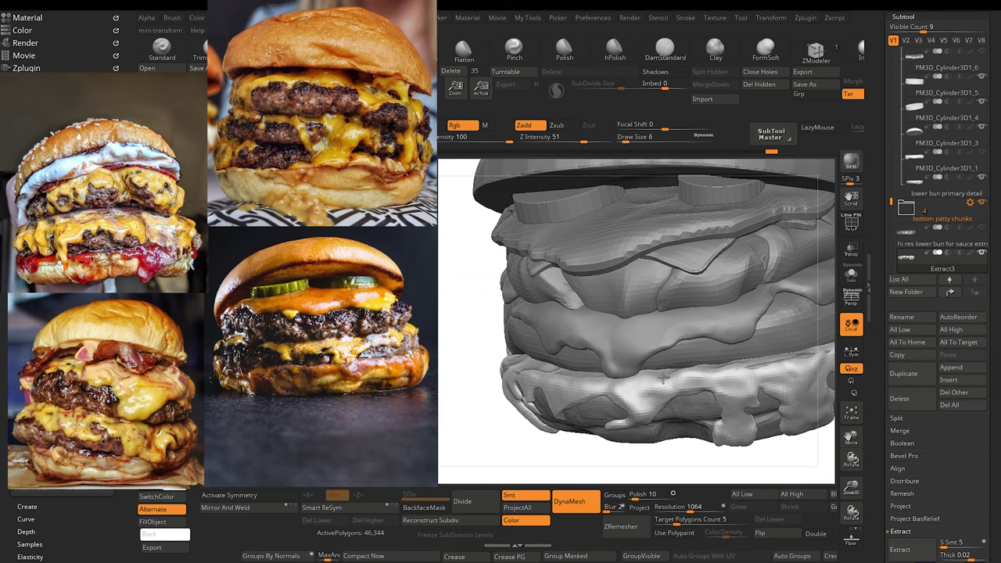
mouse_move(683, 455)
mouse_down()
mouse_move(650, 440)
mouse_move(637, 415)
mouse_up()
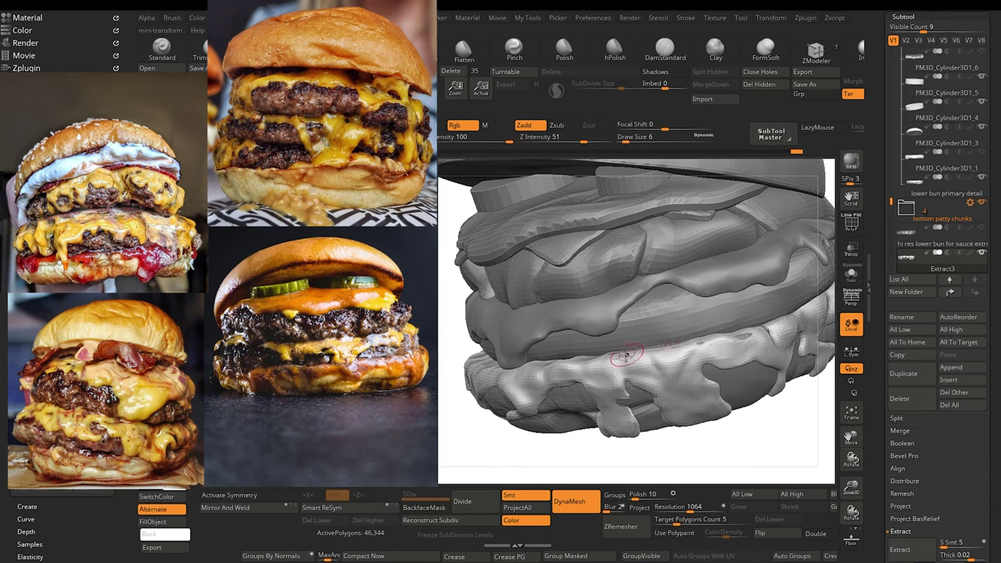
alt+drag(752, 454, 655, 472)
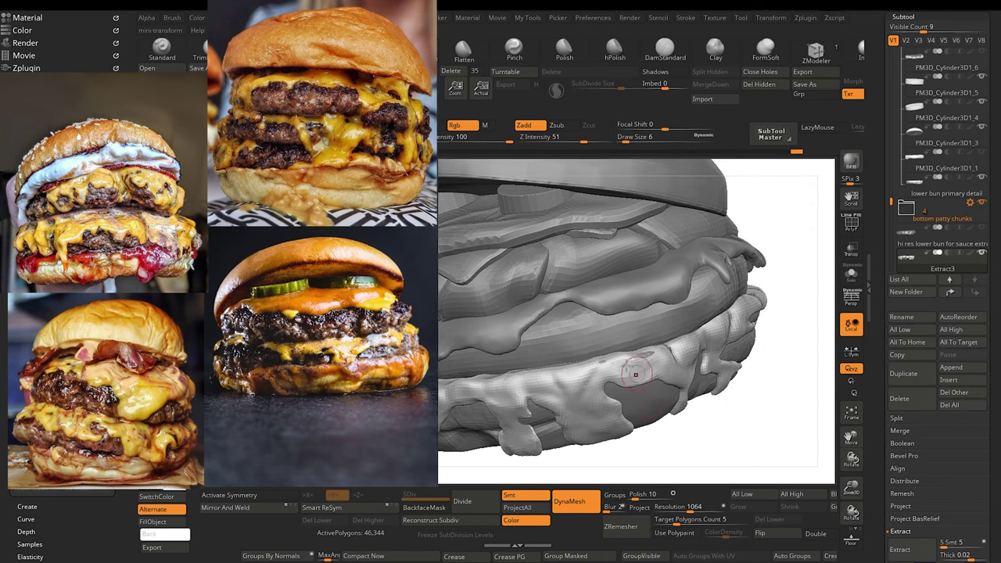
mouse_move(642, 357)
mouse_down()
mouse_move(655, 349)
mouse_move(647, 354)
mouse_up()
mouse_move(738, 444)
alt+mouse_down()
mouse_move(637, 473)
mouse_move(684, 471)
mouse_move(655, 455)
alt+mouse_up()
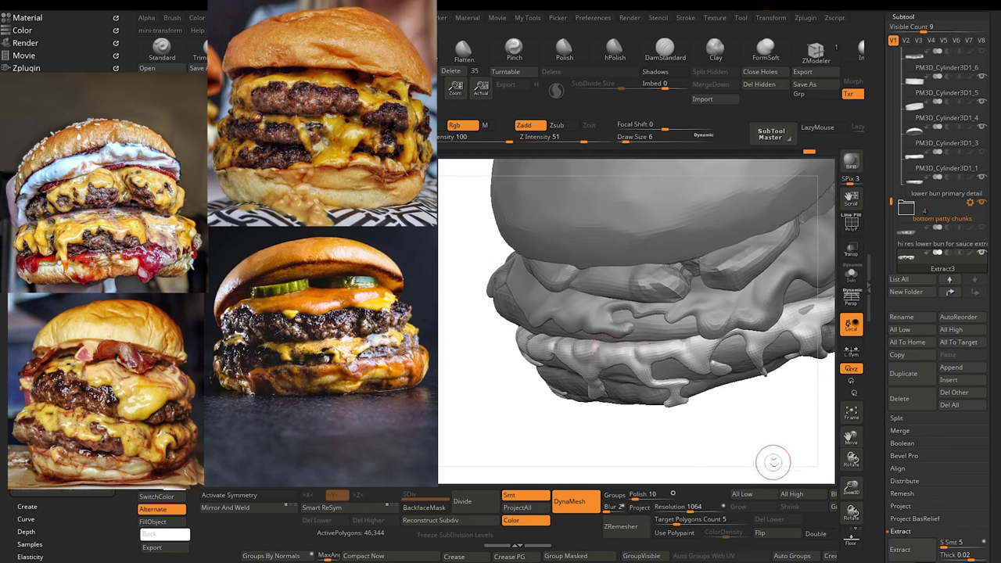
drag(773, 462, 645, 447)
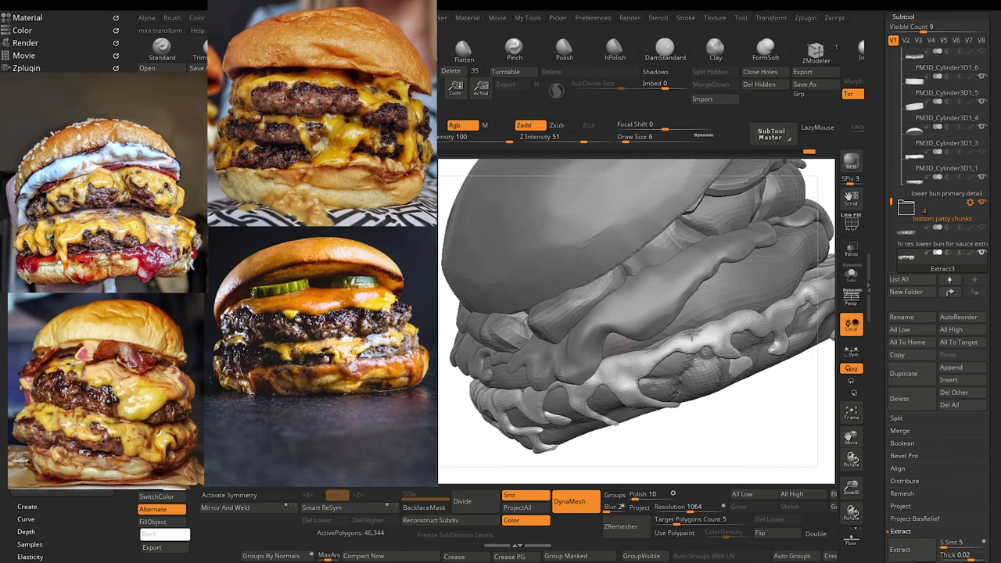
mouse_move(706, 455)
mouse_down()
mouse_move(586, 474)
mouse_move(610, 466)
mouse_up()
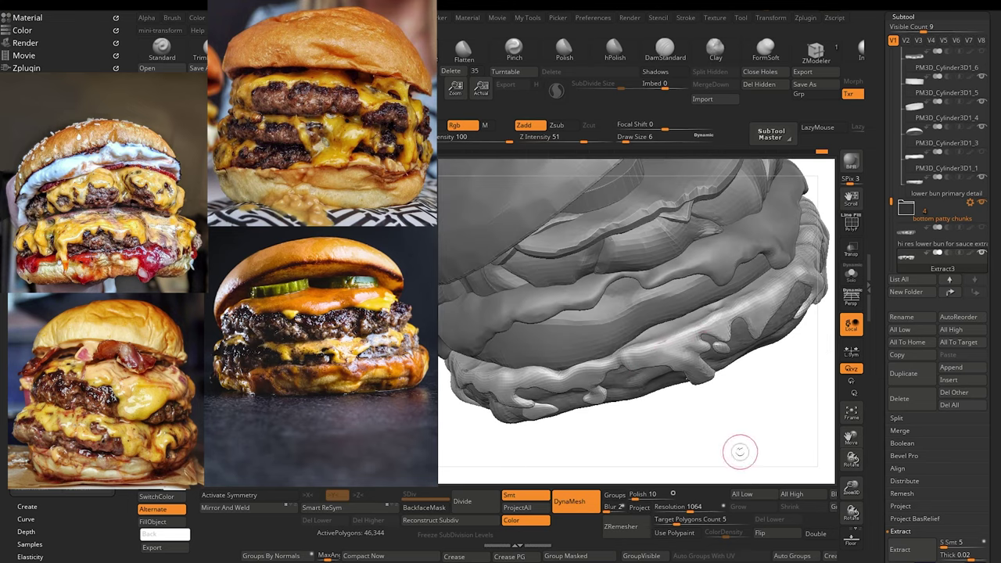
mouse_move(740, 452)
alt+mouse_down()
mouse_move(688, 445)
mouse_move(622, 474)
mouse_move(634, 447)
mouse_move(516, 437)
mouse_move(561, 411)
mouse_move(543, 376)
alt+mouse_up()
ctrl+drag(545, 345, 529, 338)
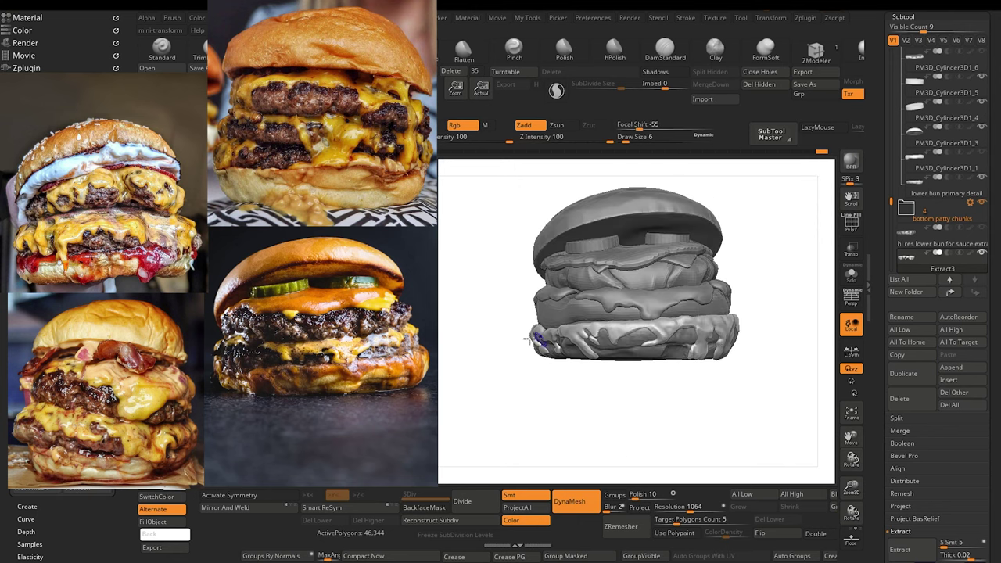
mouse_move(491, 394)
mouse_down()
mouse_move(495, 417)
mouse_move(462, 382)
mouse_move(486, 403)
mouse_move(480, 442)
mouse_up()
mouse_move(480, 443)
mouse_down()
mouse_move(487, 404)
mouse_move(489, 446)
mouse_move(476, 413)
mouse_move(498, 446)
mouse_move(502, 417)
mouse_up()
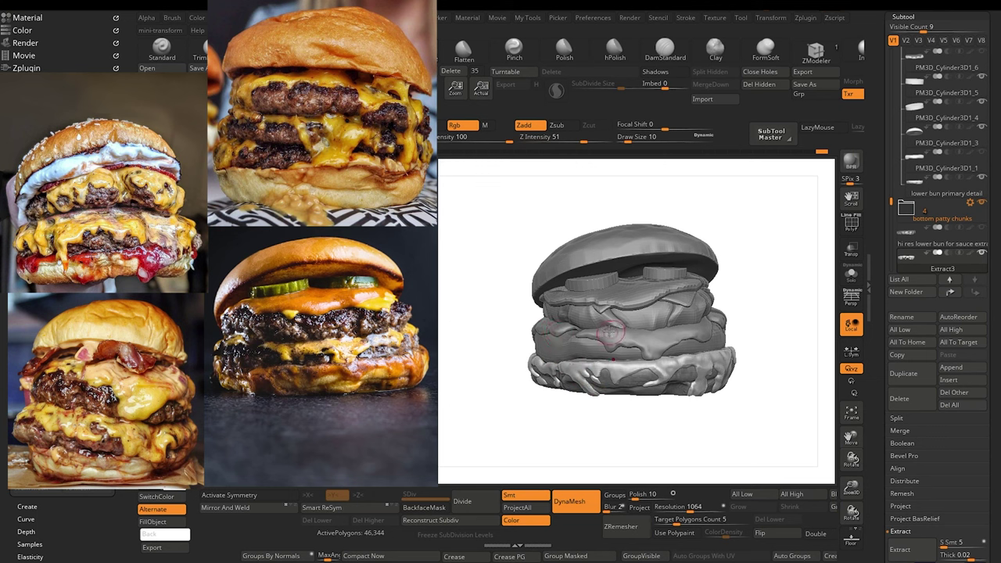
drag(597, 444, 597, 436)
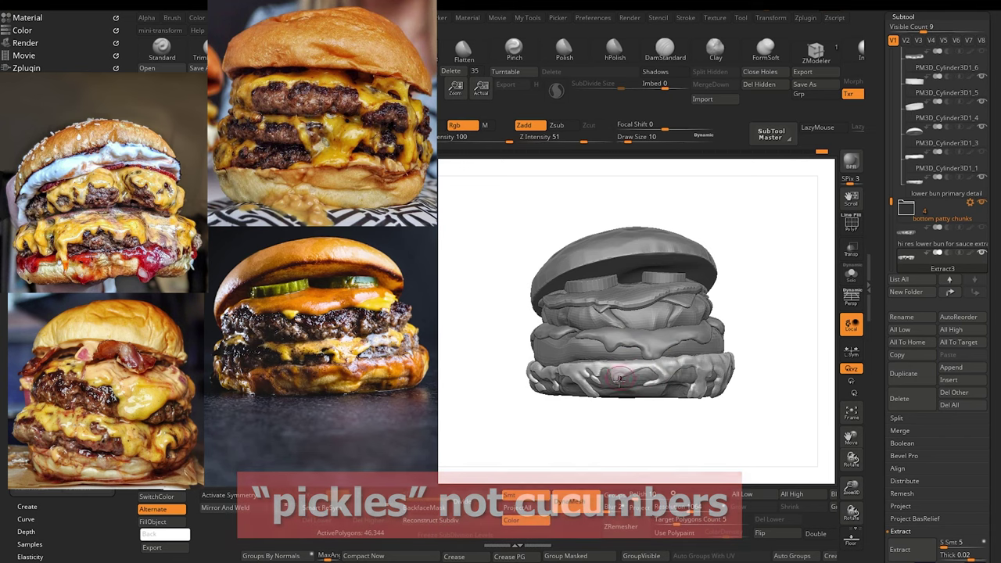
drag(616, 445, 507, 475)
Step: Make the Extract5 layer draped over the patty active and reshape its outer edges at draw sizes 10 and 18
alt+click(710, 314)
drag(742, 404, 747, 397)
key(])
drag(725, 312, 717, 329)
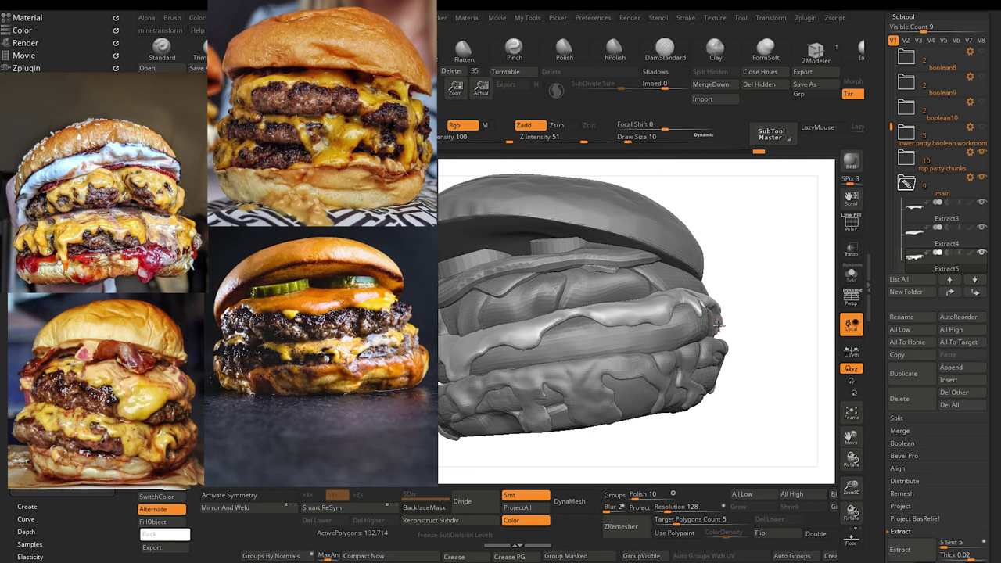
drag(759, 404, 686, 315)
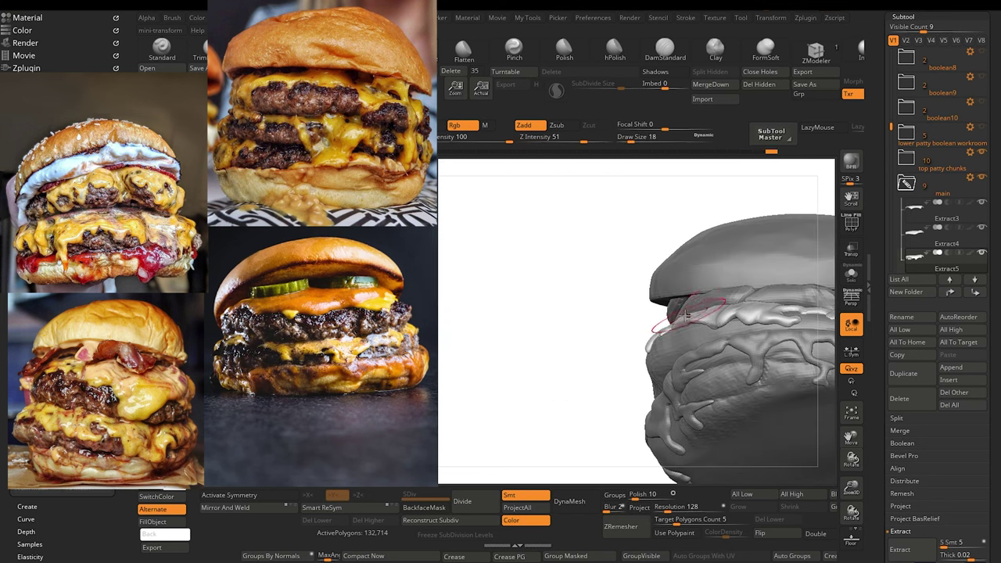
drag(578, 312, 675, 284)
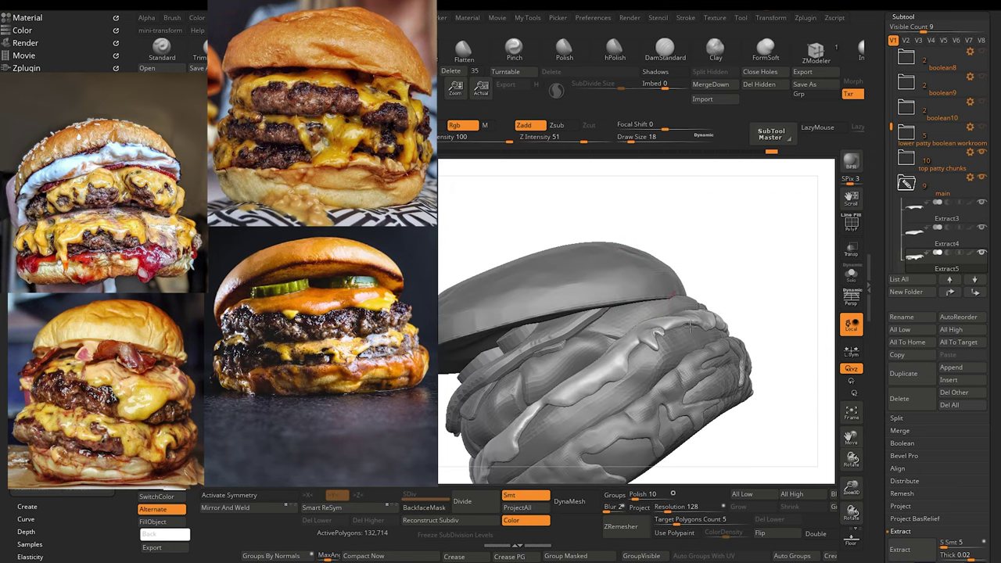
Step: Examine the whole burger from several angles and compare its layers with the reference photos
drag(591, 227, 560, 357)
mouse_move(560, 356)
right_down()
mouse_move(547, 324)
mouse_move(511, 373)
mouse_move(543, 405)
mouse_move(527, 401)
right_up()
drag(525, 402, 506, 405)
alt+drag(560, 432, 616, 435)
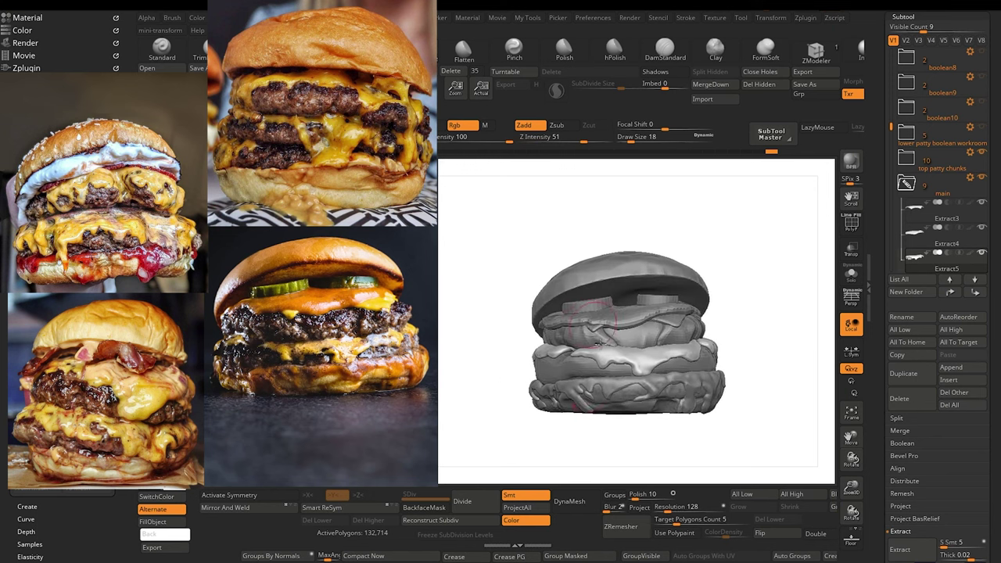
drag(525, 442, 547, 378)
drag(489, 440, 534, 438)
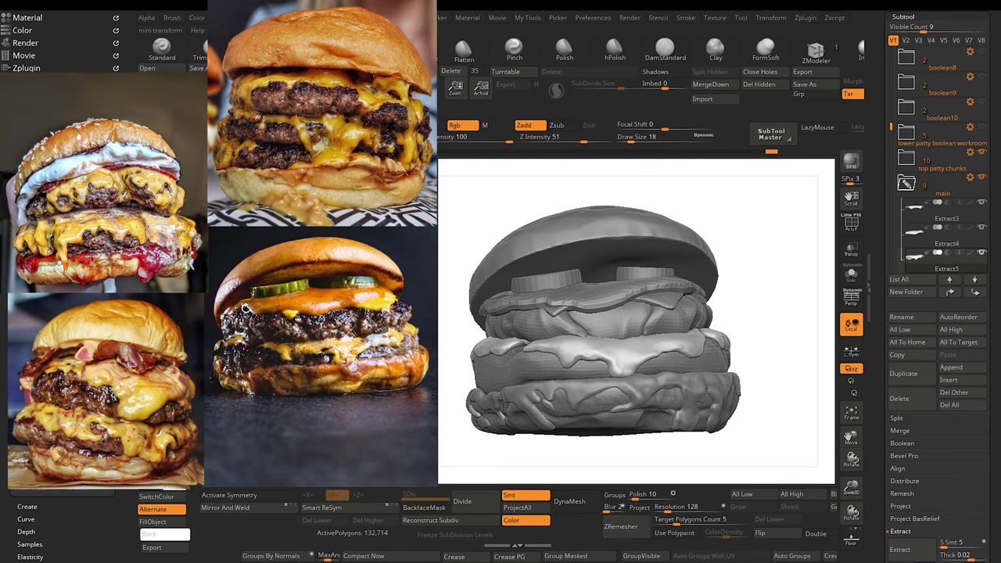
mouse_move(543, 443)
alt+mouse_down()
mouse_move(490, 438)
mouse_move(492, 455)
mouse_move(515, 431)
mouse_move(513, 440)
mouse_move(506, 419)
mouse_move(504, 429)
alt+mouse_up()
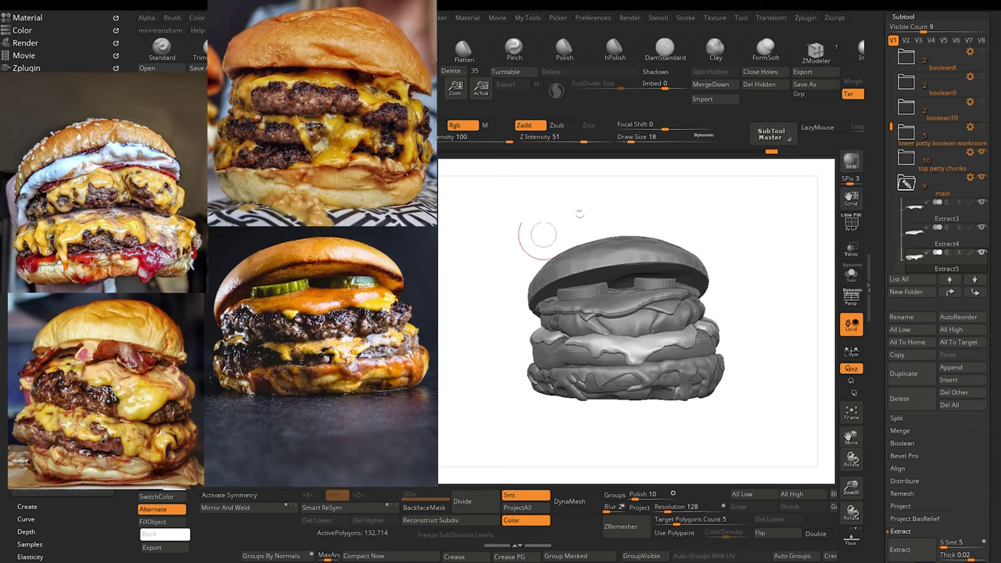